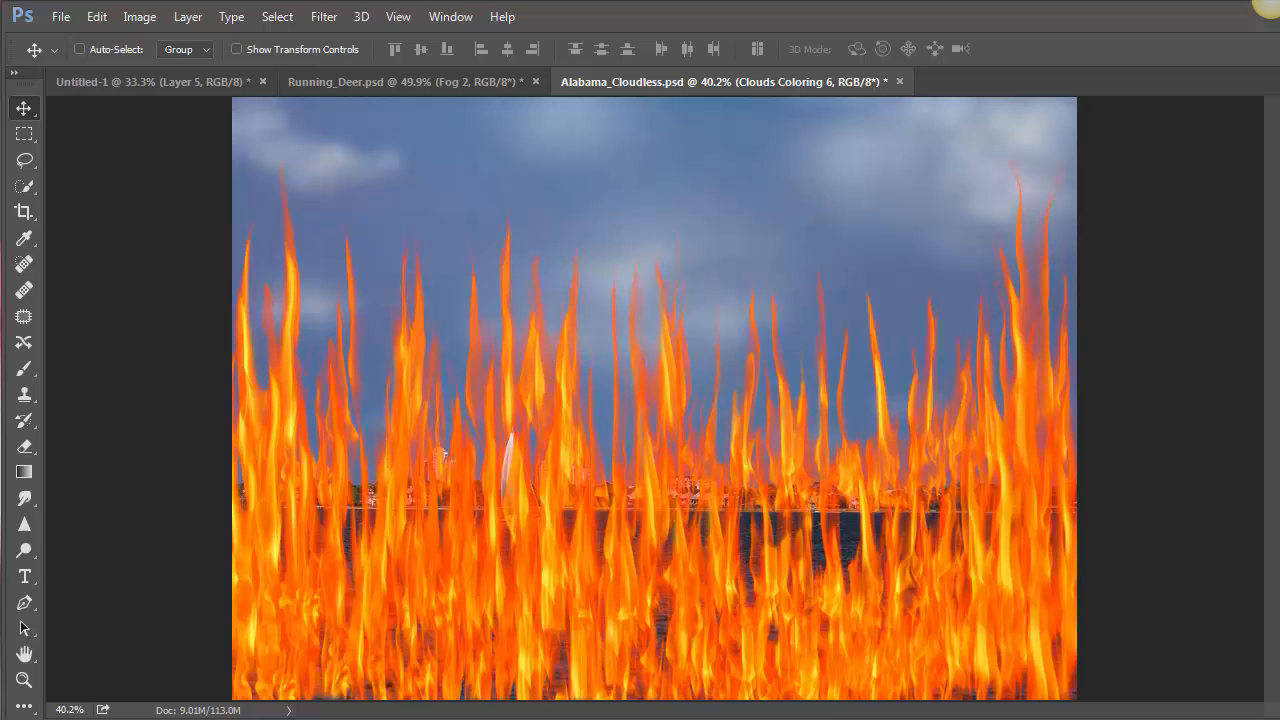
Switch to Running_Deer.psd and compare the deer photo with and without its motion-blur and fog effects
key("ctrl+shift+Tab")
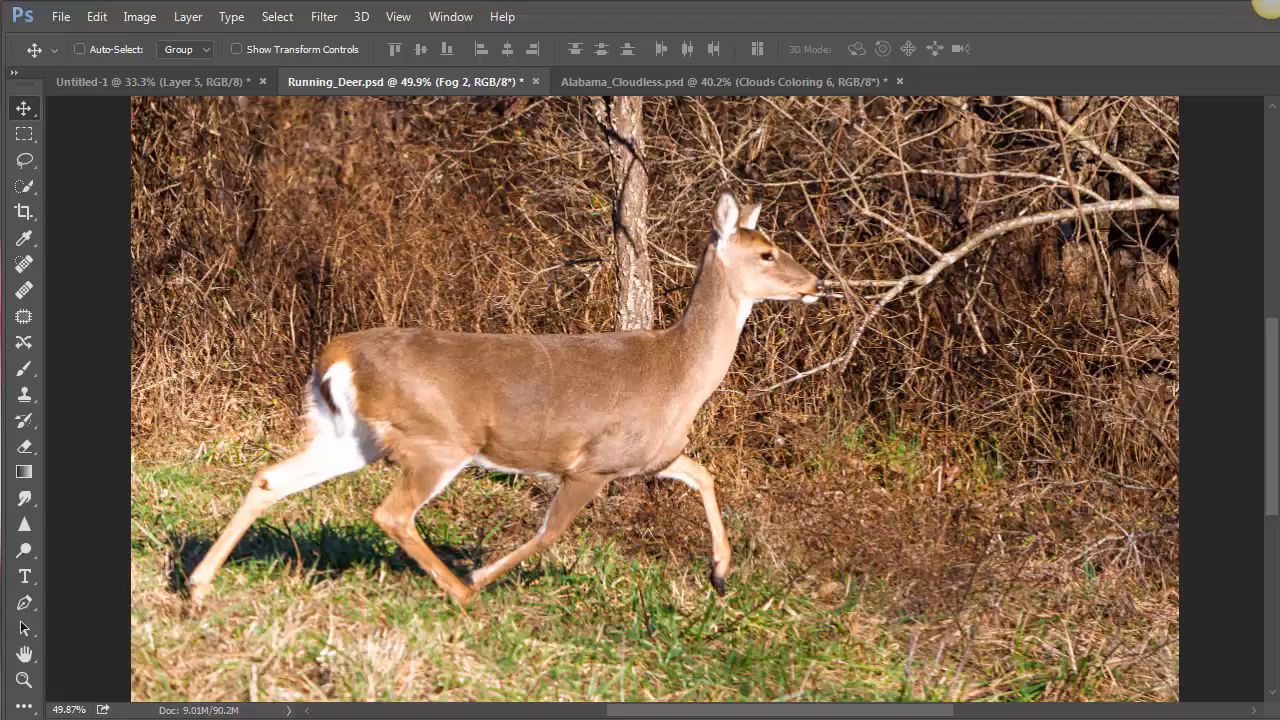
left_click(1267, 4)
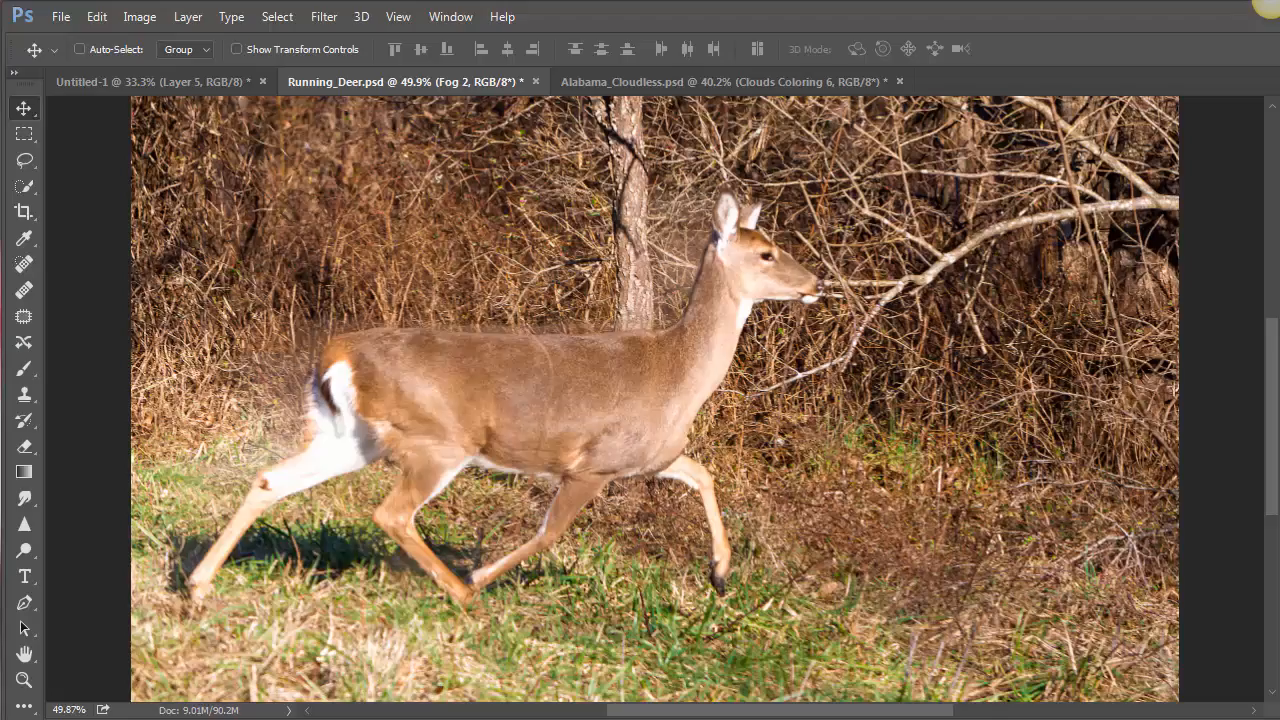
left_click(1267, 4)
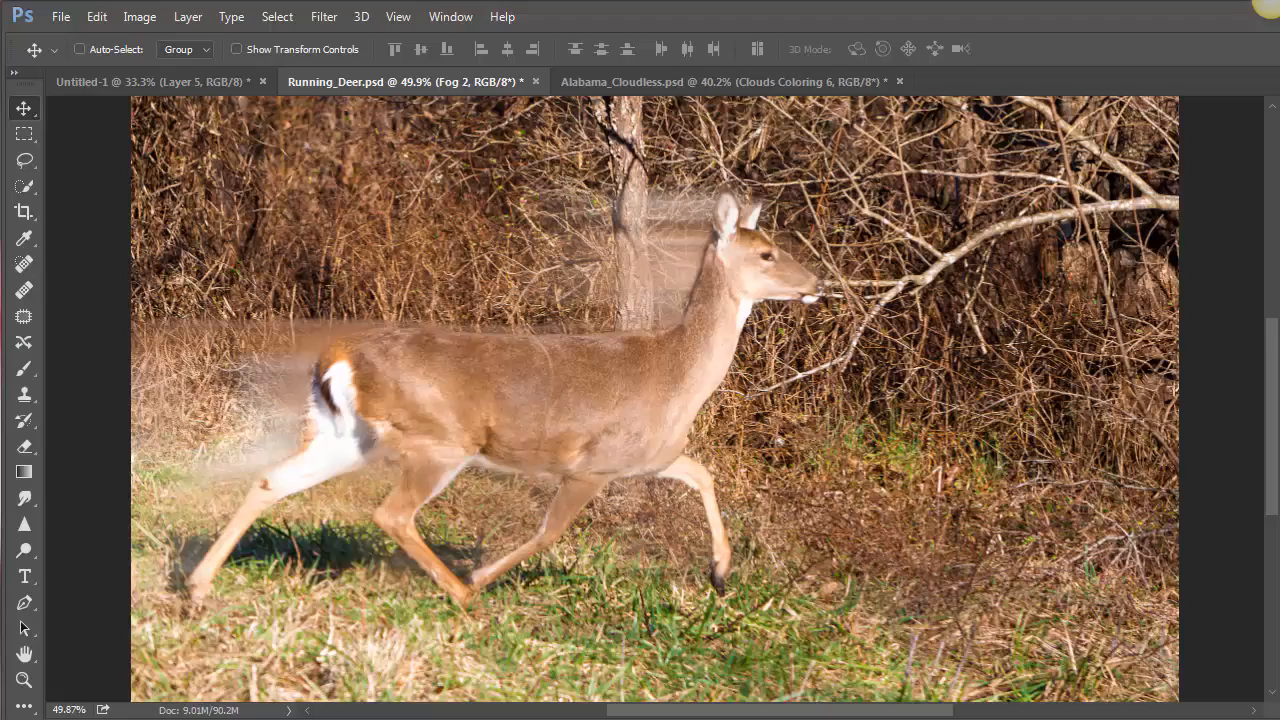
key("ctrl+z")
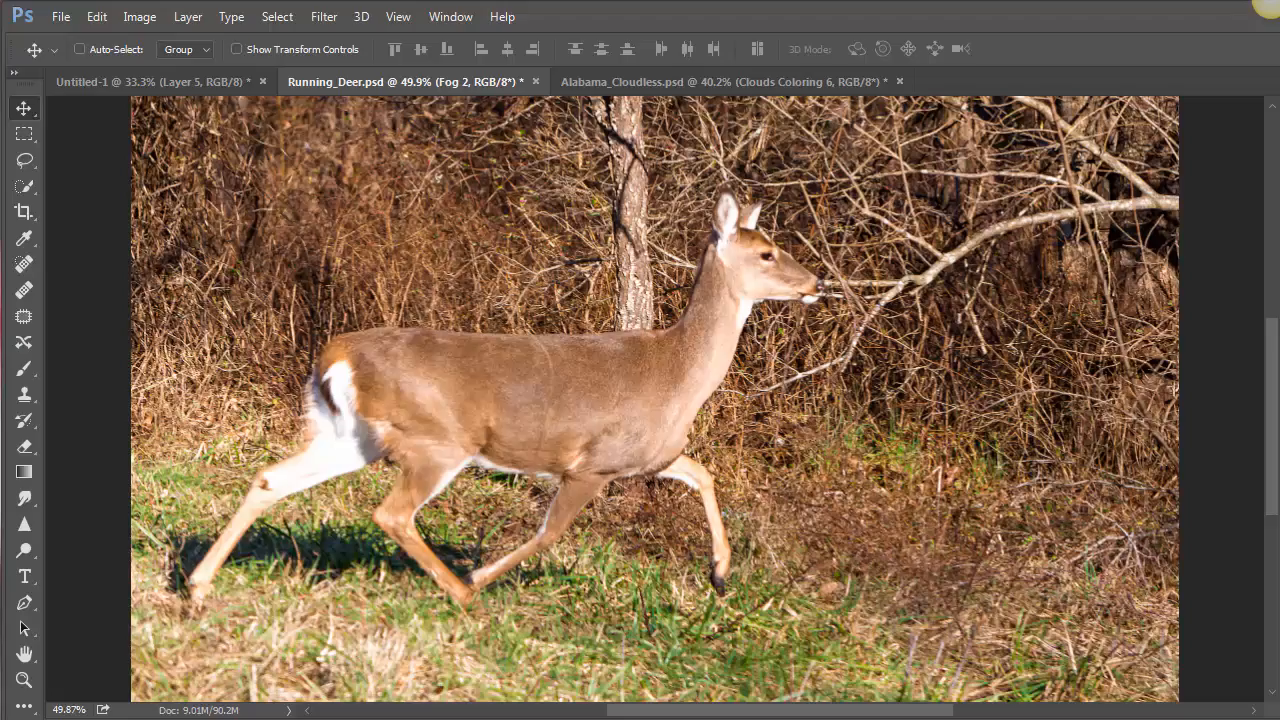
key("ctrl+z")
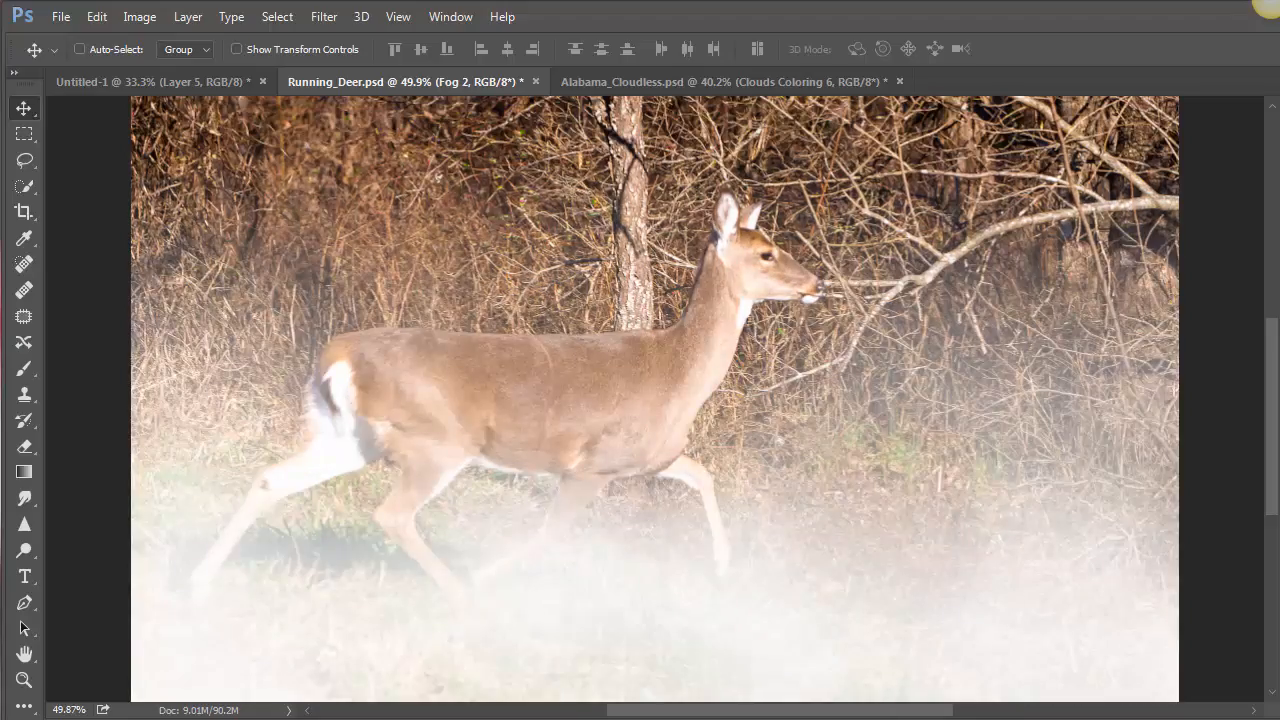
key("5")
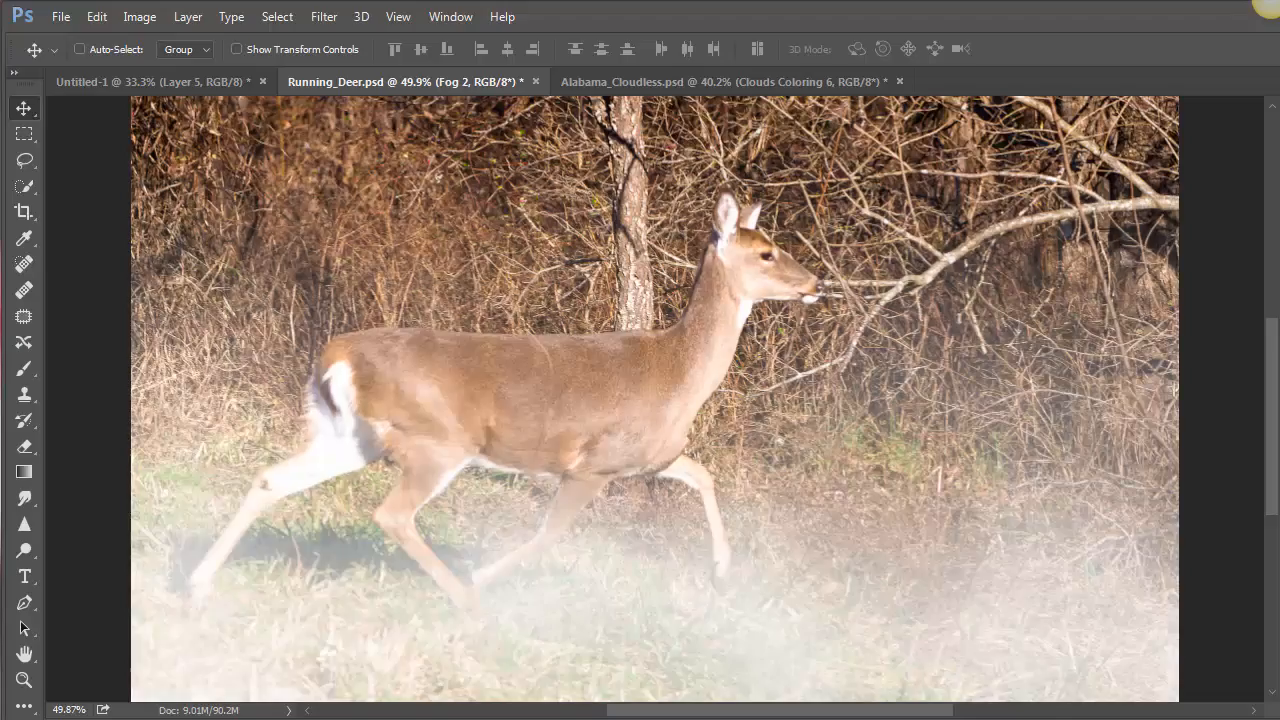
key("ctrl+z")
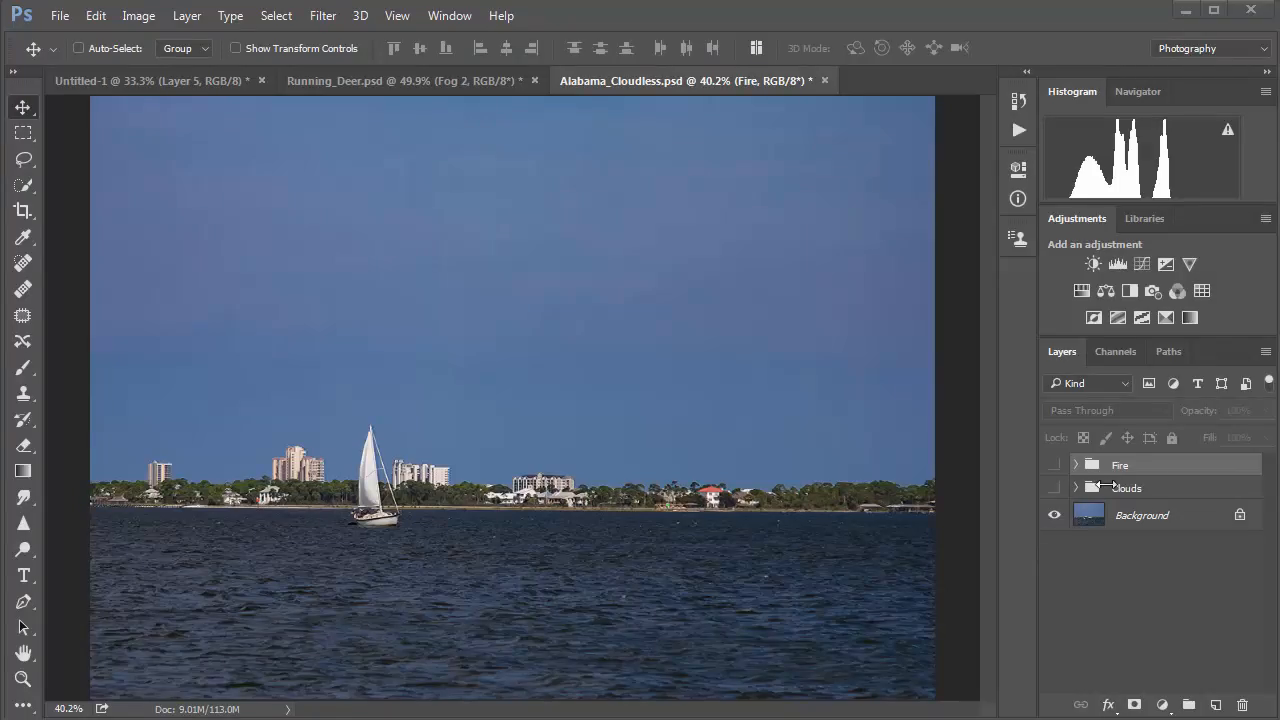
Show and hide the Fire and Clouds groups in turn to preview their effect on the sailboat photo
left_click(1055, 466)
left_click(1053, 466)
left_click(1055, 489)
left_click(1055, 489)
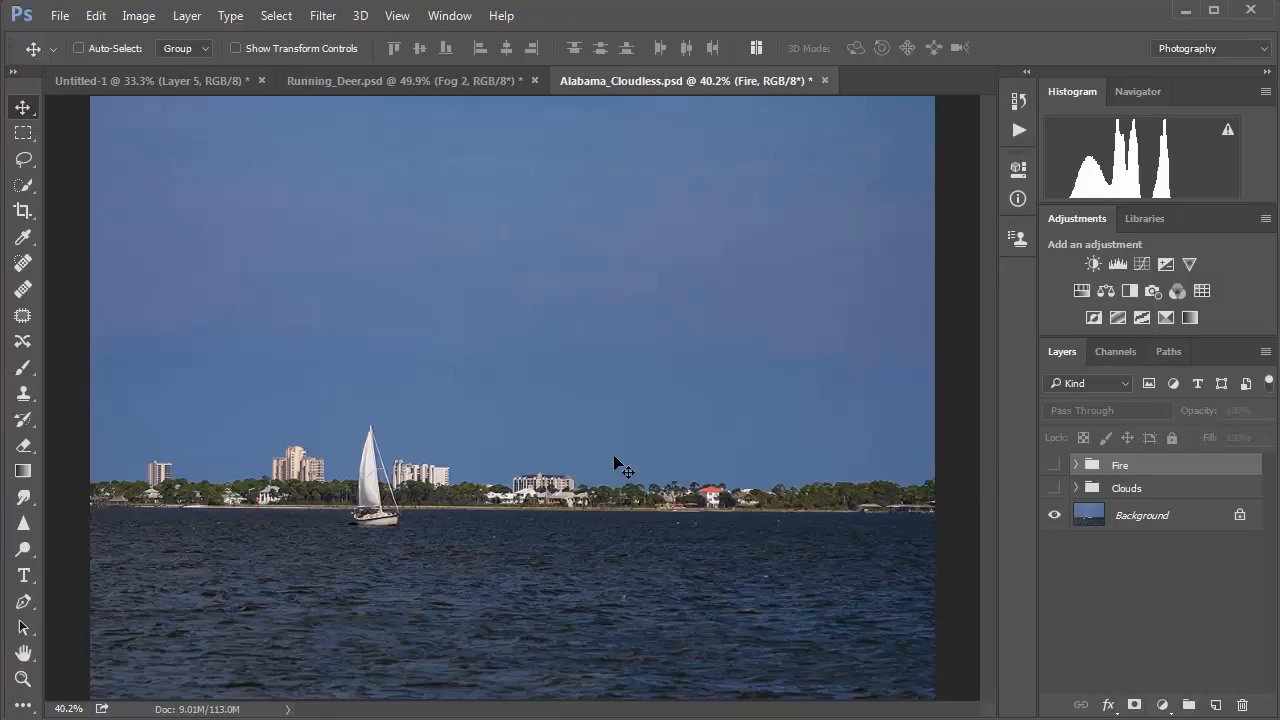
Turn off the display of Smart Guides for the sailboat image
key("ctrl")
key("ctrl")
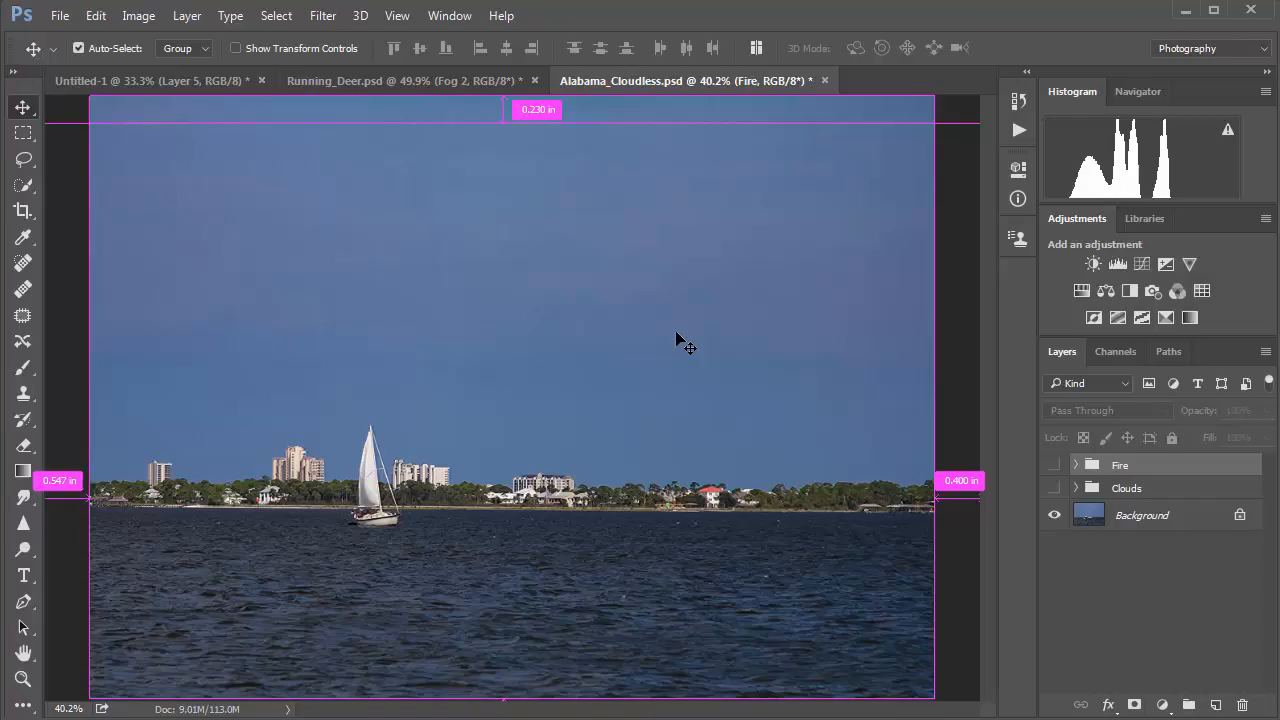
left_click_drag(685, 343, 677, 340)
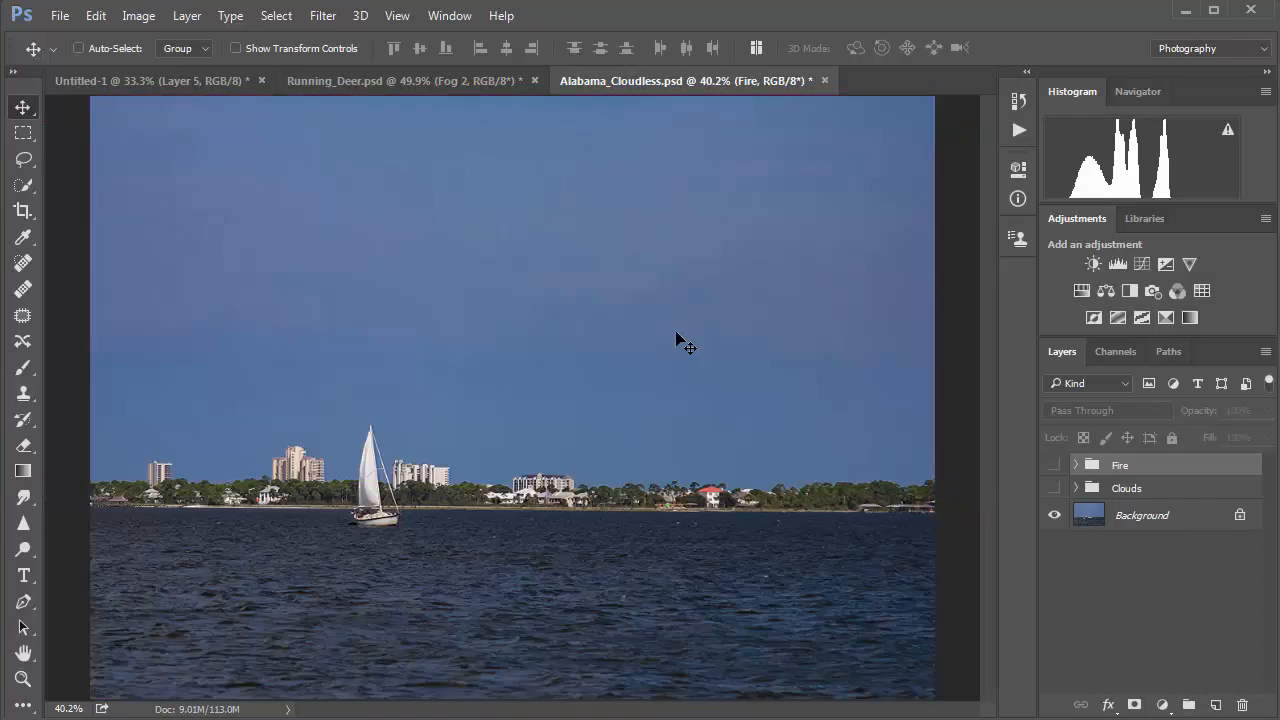
left_click(398, 16)
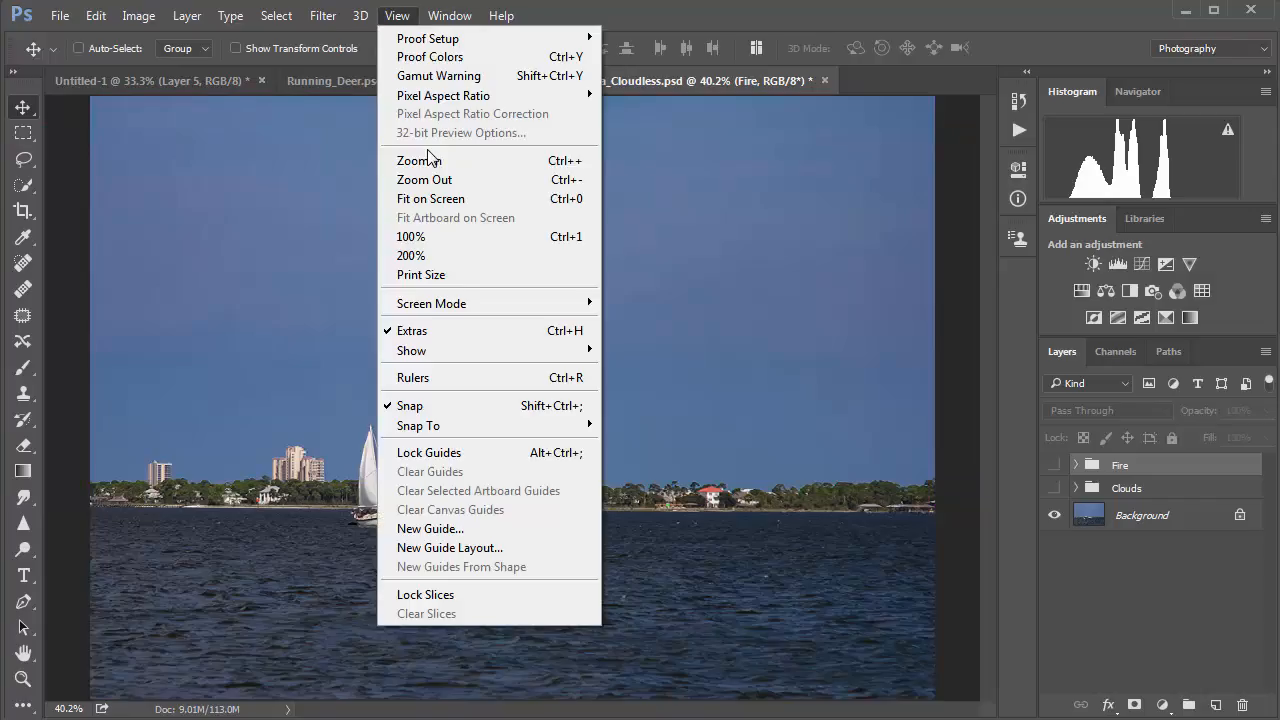
mouse_move(440, 354)
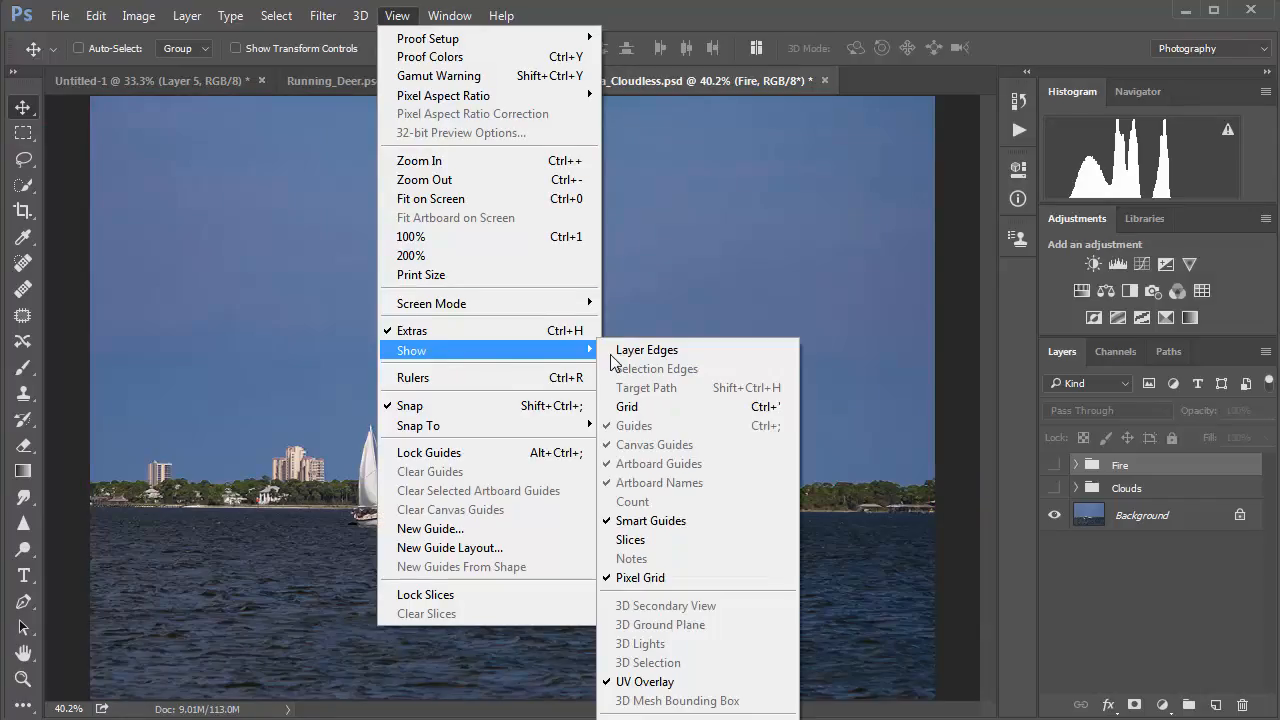
left_click(645, 522)
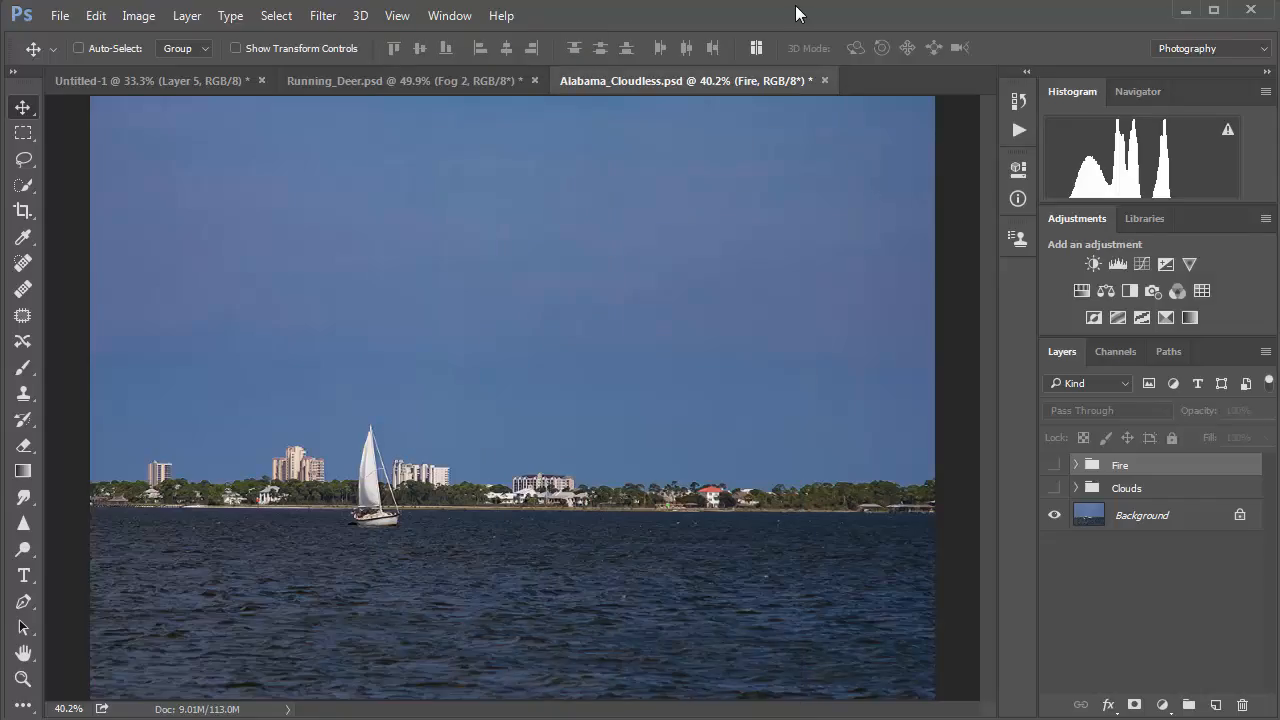
Check on the canvas and in the display options whether Smart Guides are shown
key("ctrl")
key("ctrl")
key("ctrl+minus")
key("ctrl+plus")
left_click(400, 17)
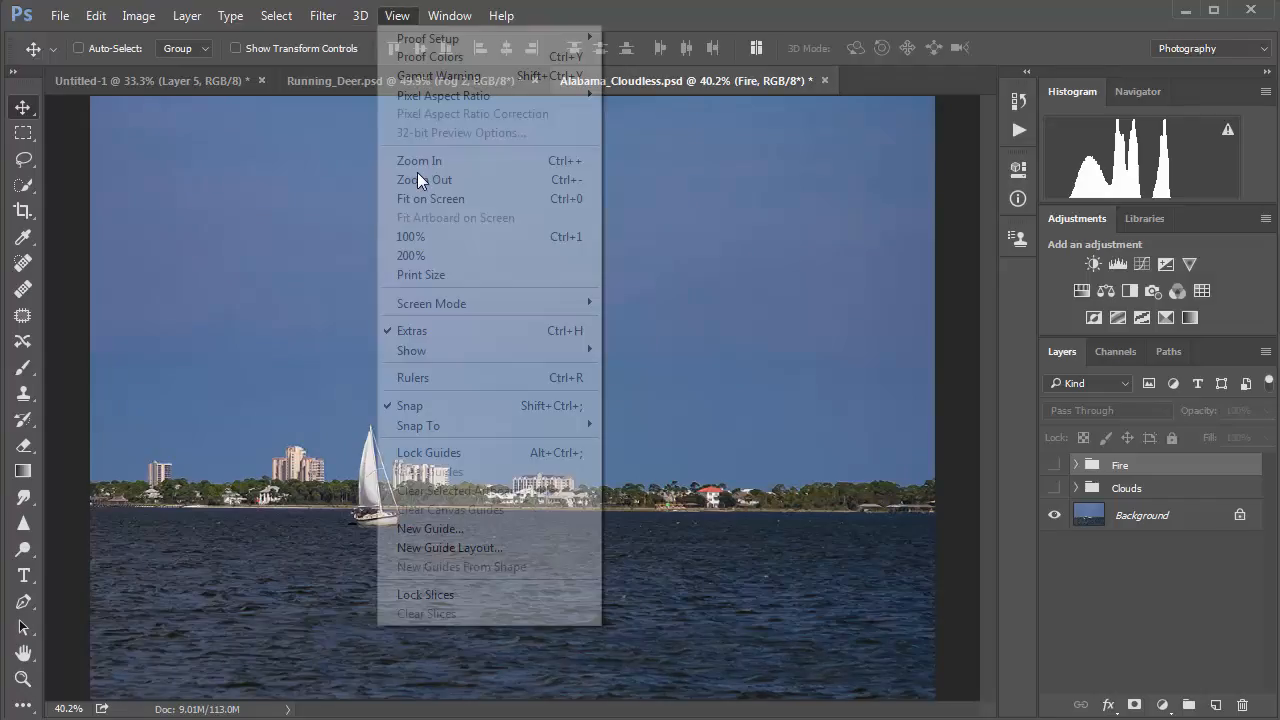
mouse_move(441, 355)
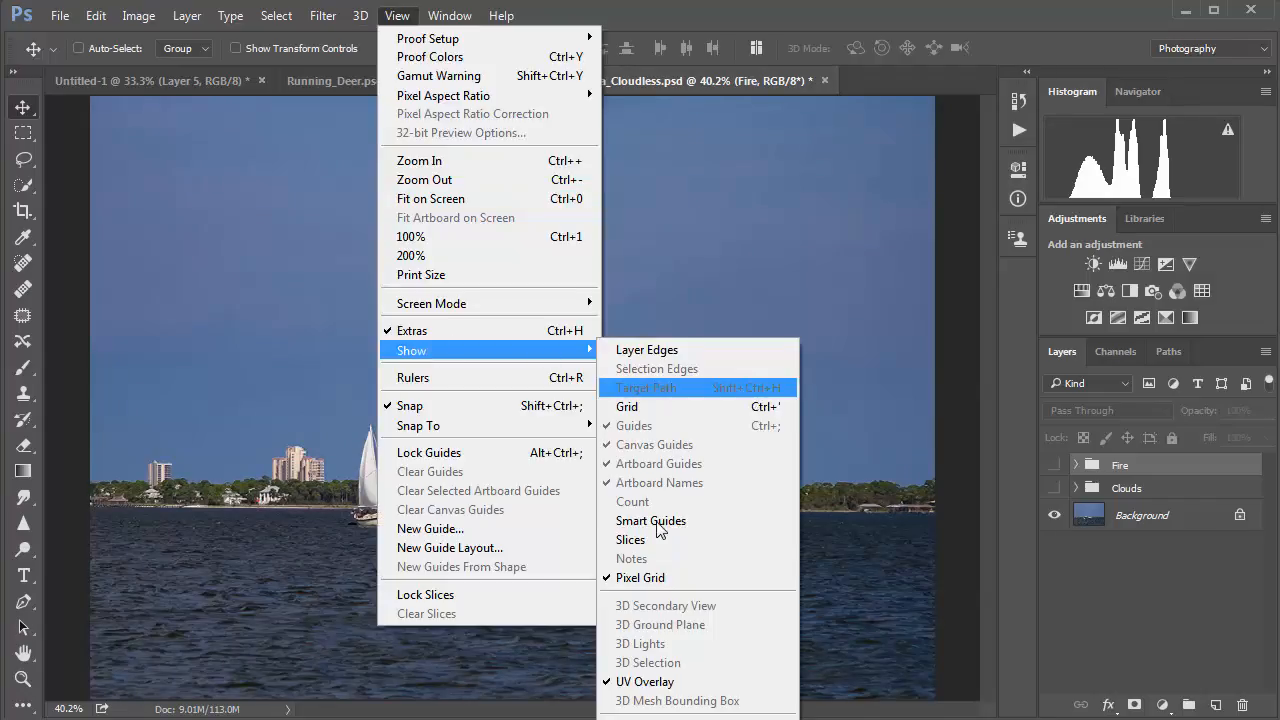
left_click(970, 458)
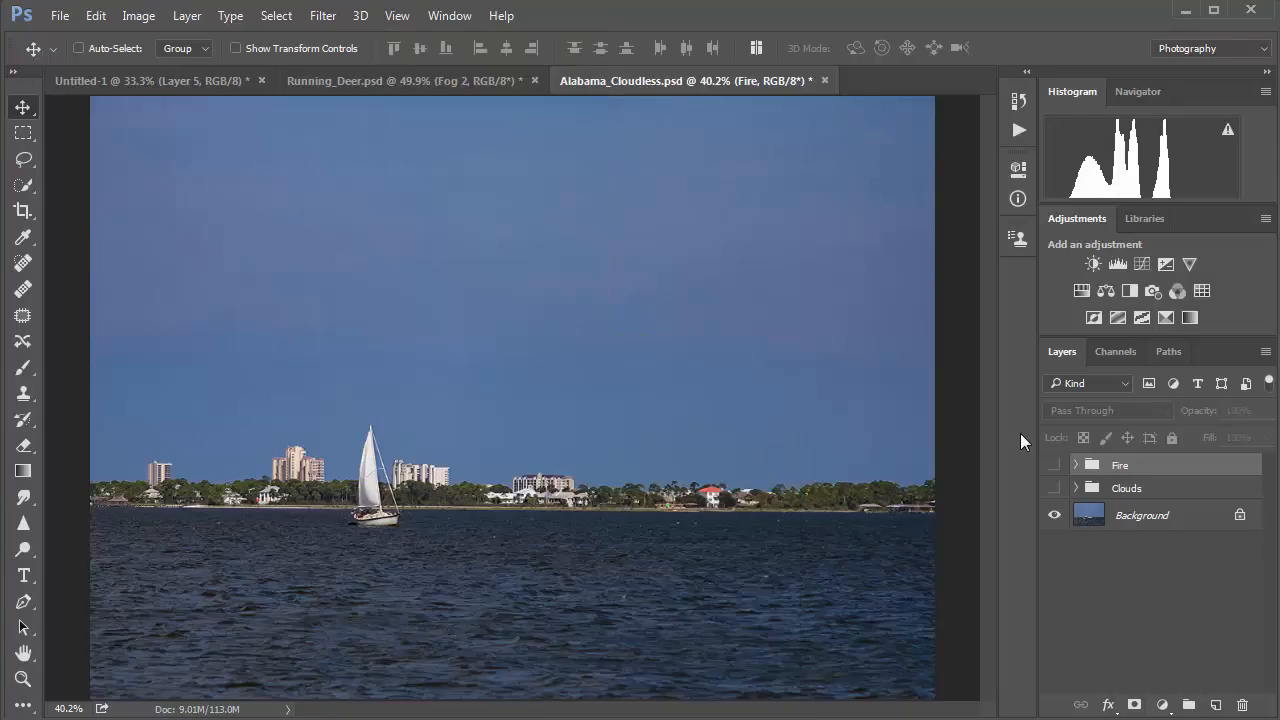
Duplicate the Background layer
left_click(1086, 515)
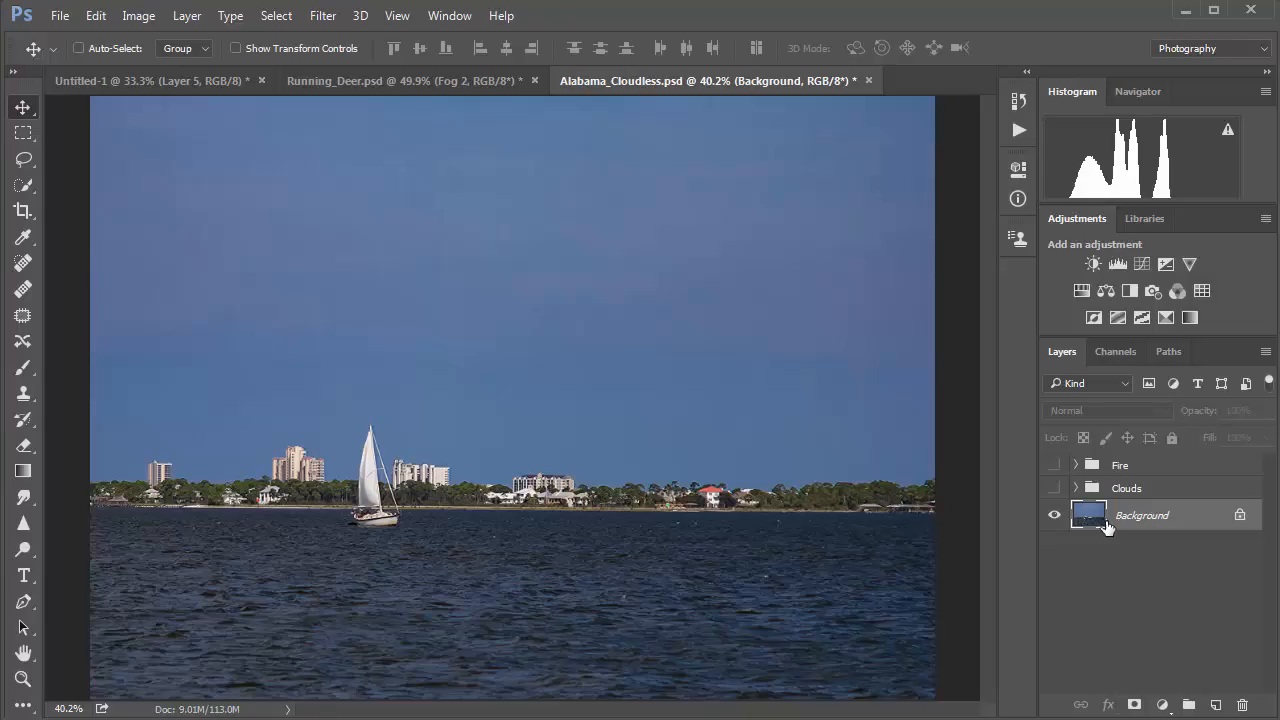
key("ctrl+j")
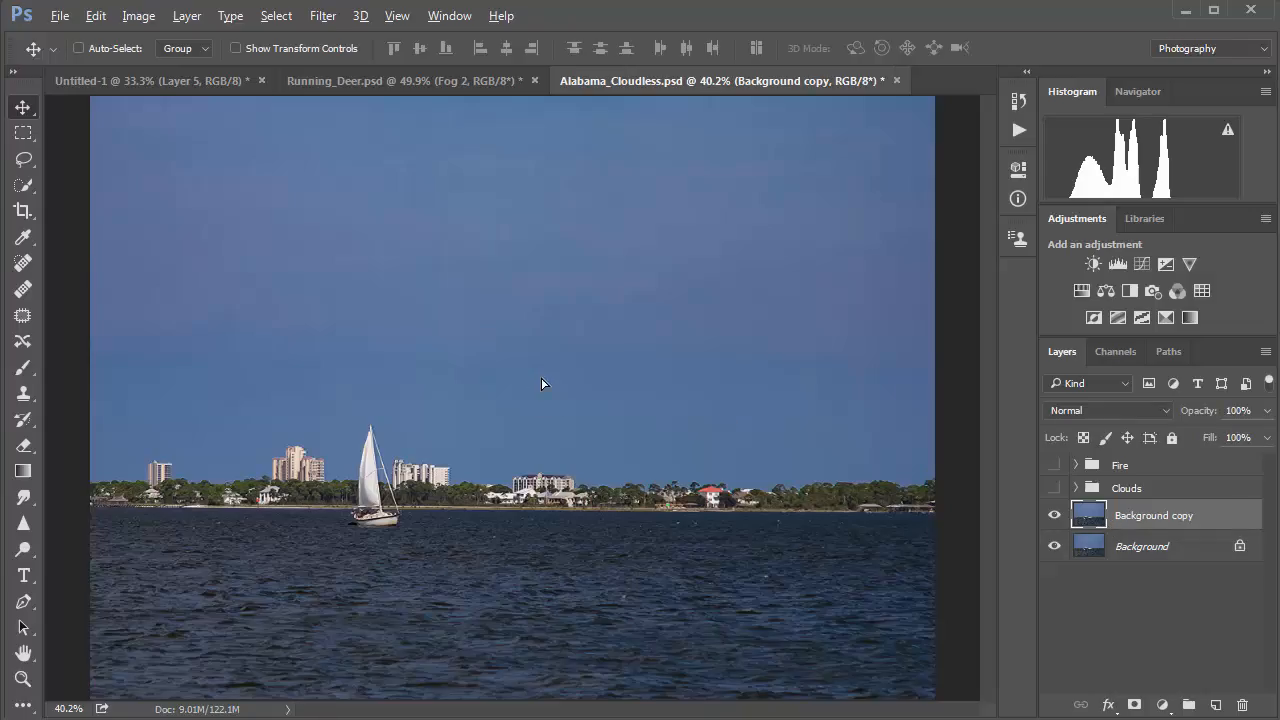
key("ctrl+j")
left_click_drag(535, 391, 598, 392)
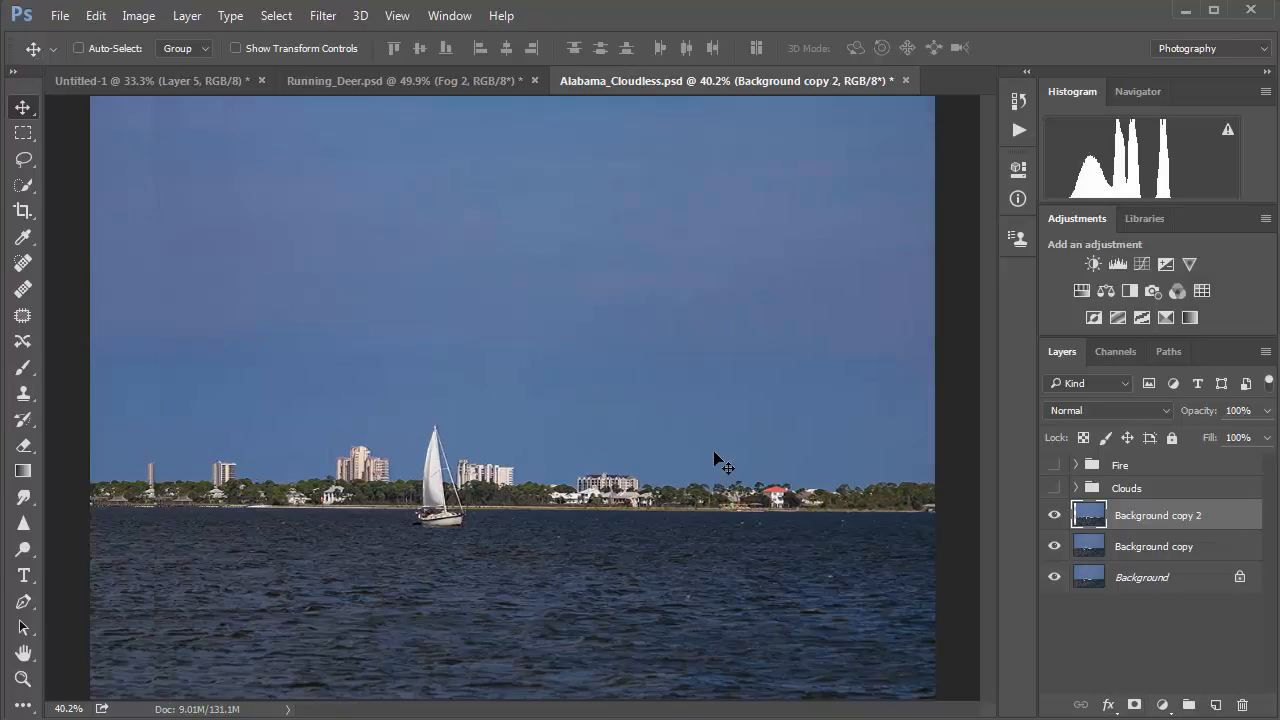
key("ctrl")
left_click(1241, 704)
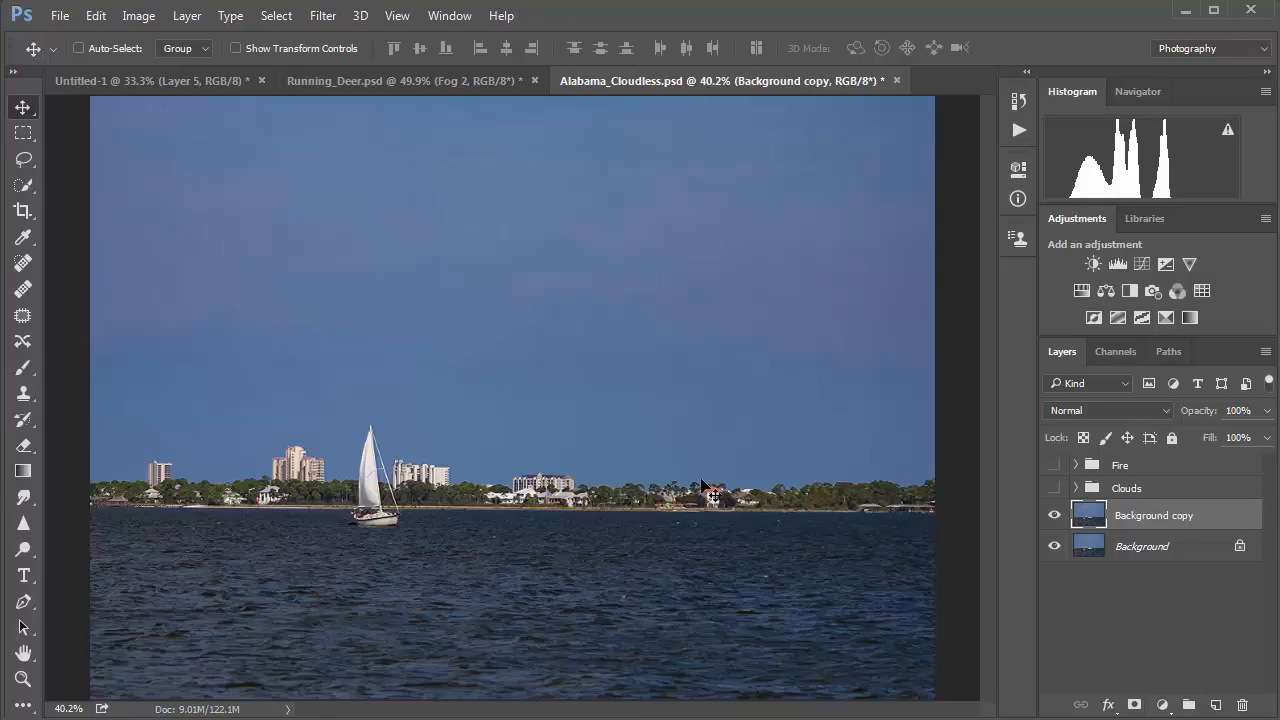
Add a new empty layer above the background copy and set the Brush tool's size to 300 px
left_click(1216, 706)
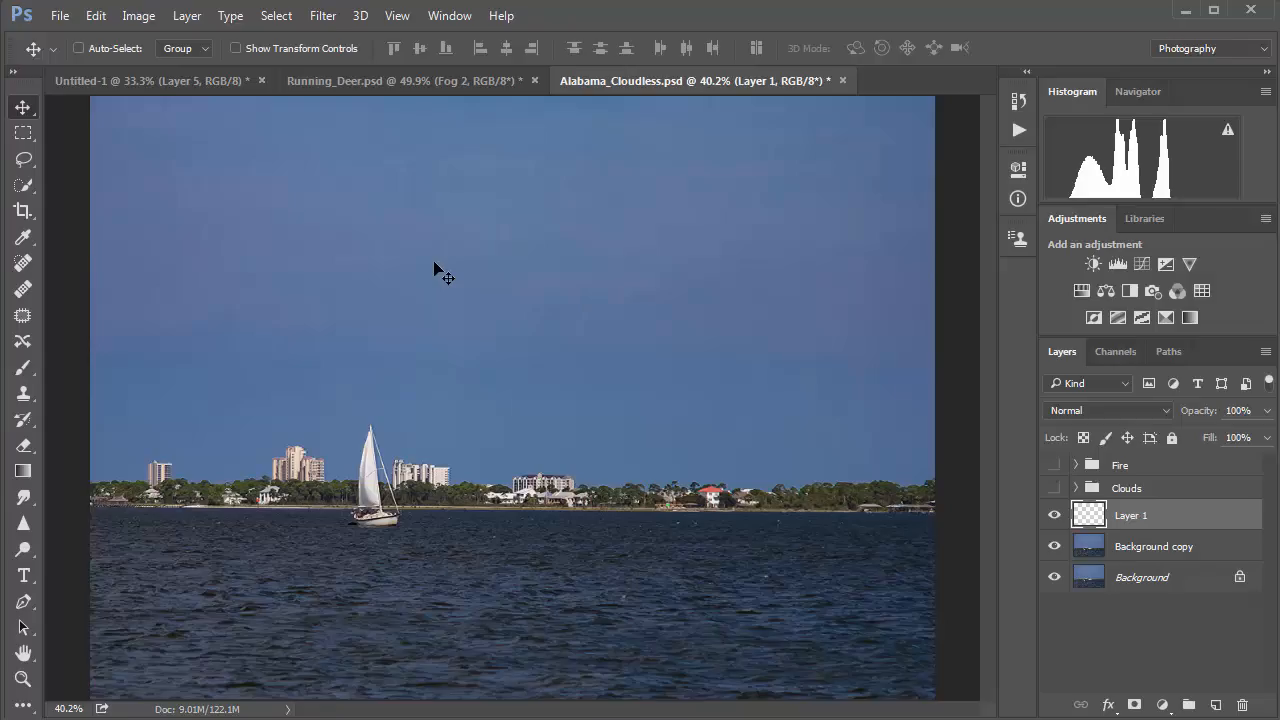
left_click(24, 370)
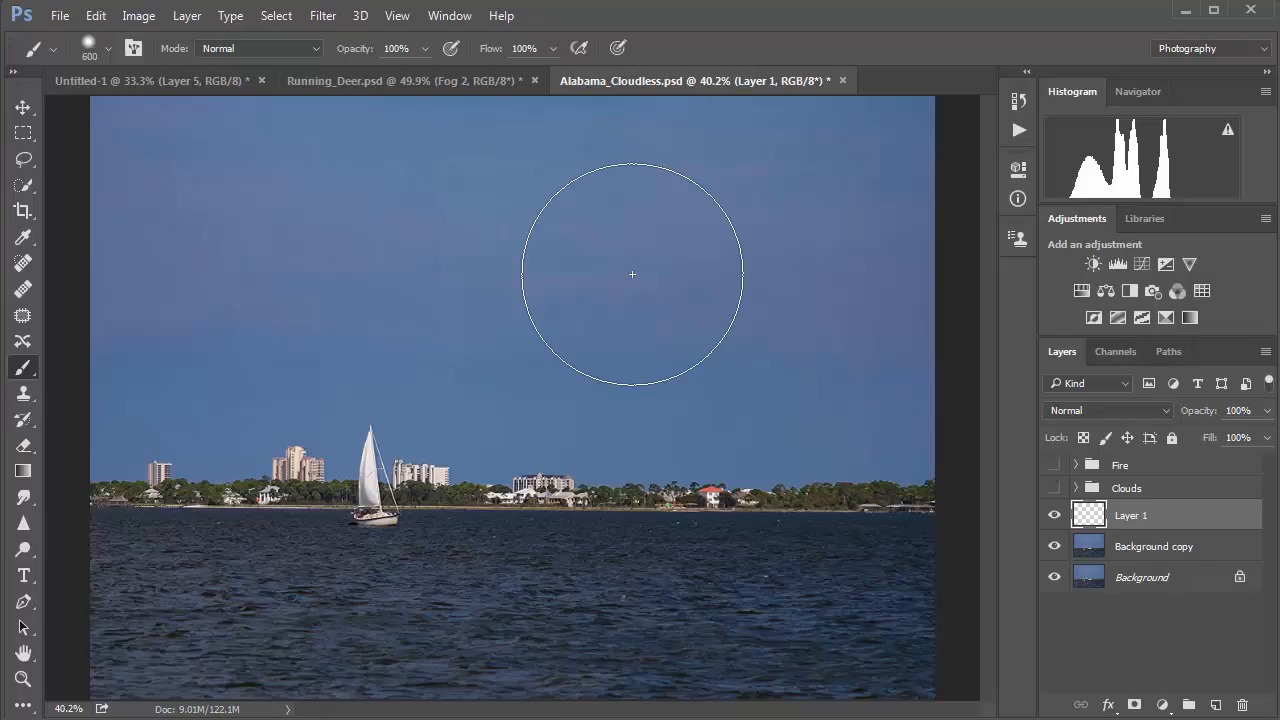
key("bracketleft")
key("bracketleft")
key("bracketleft")
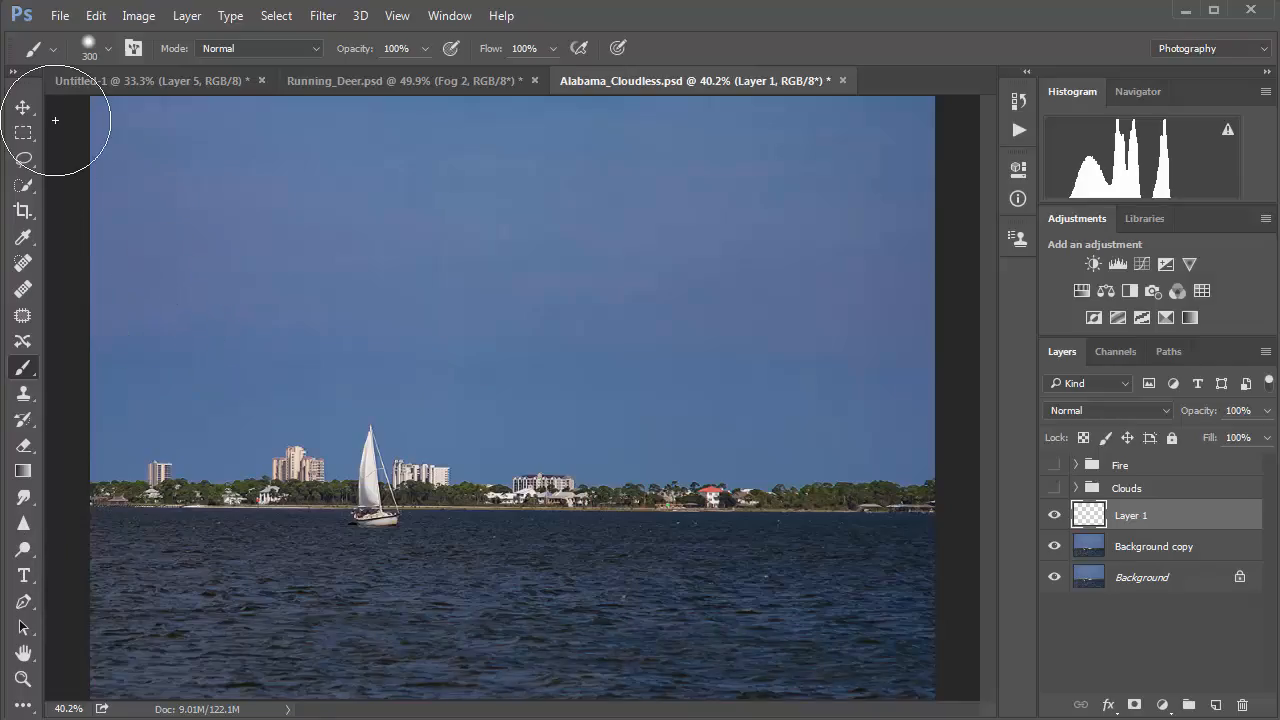
Expand the toolbox to two columns and set the colours to the default pair with white as foreground
left_click(13, 74)
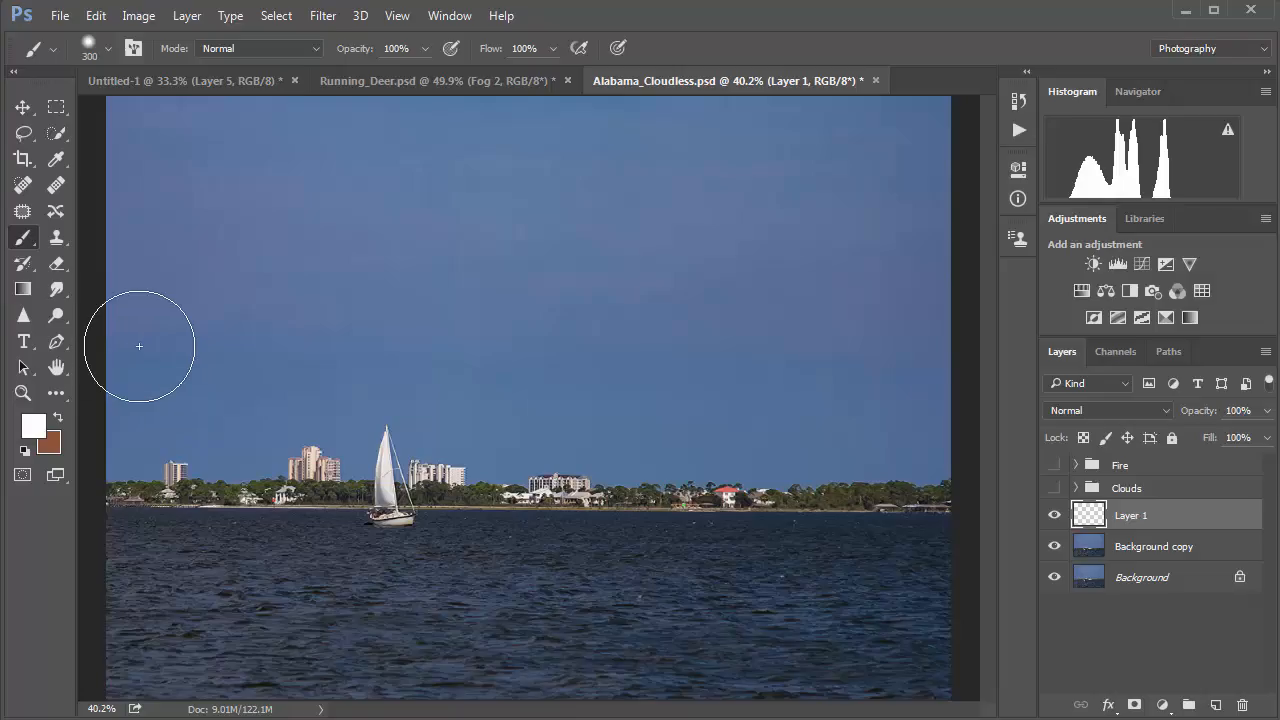
key("d")
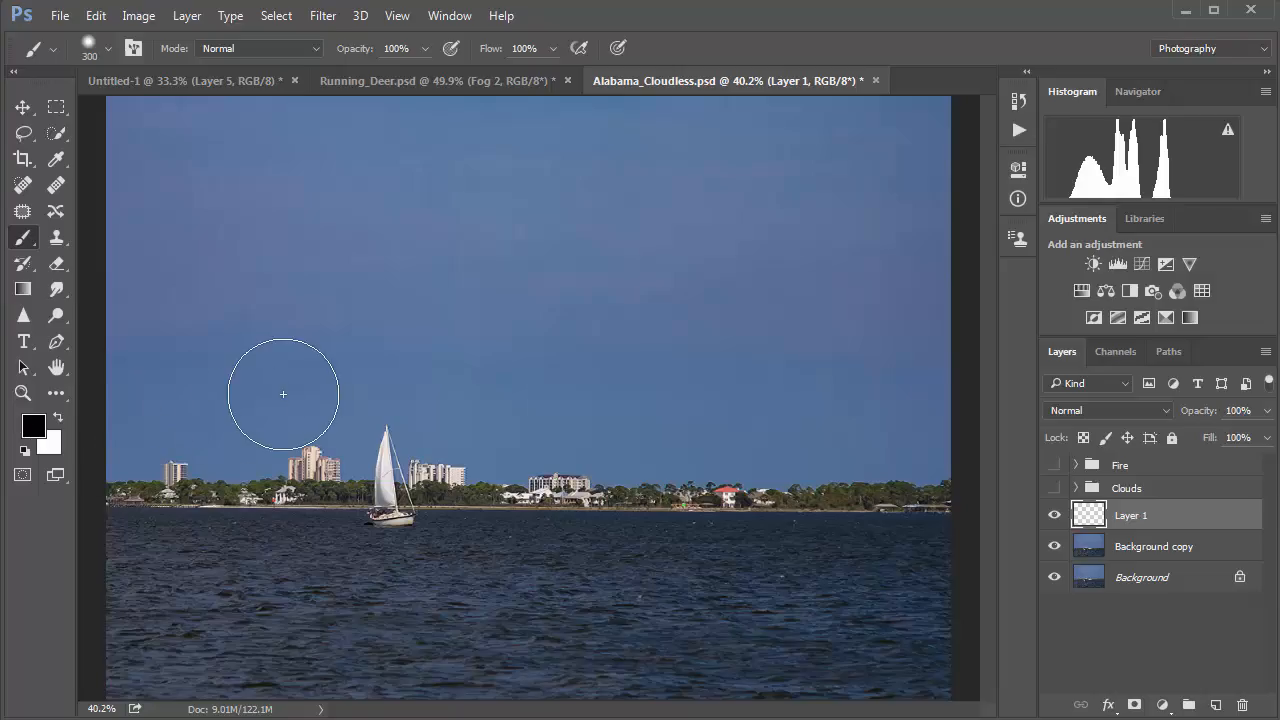
key("x")
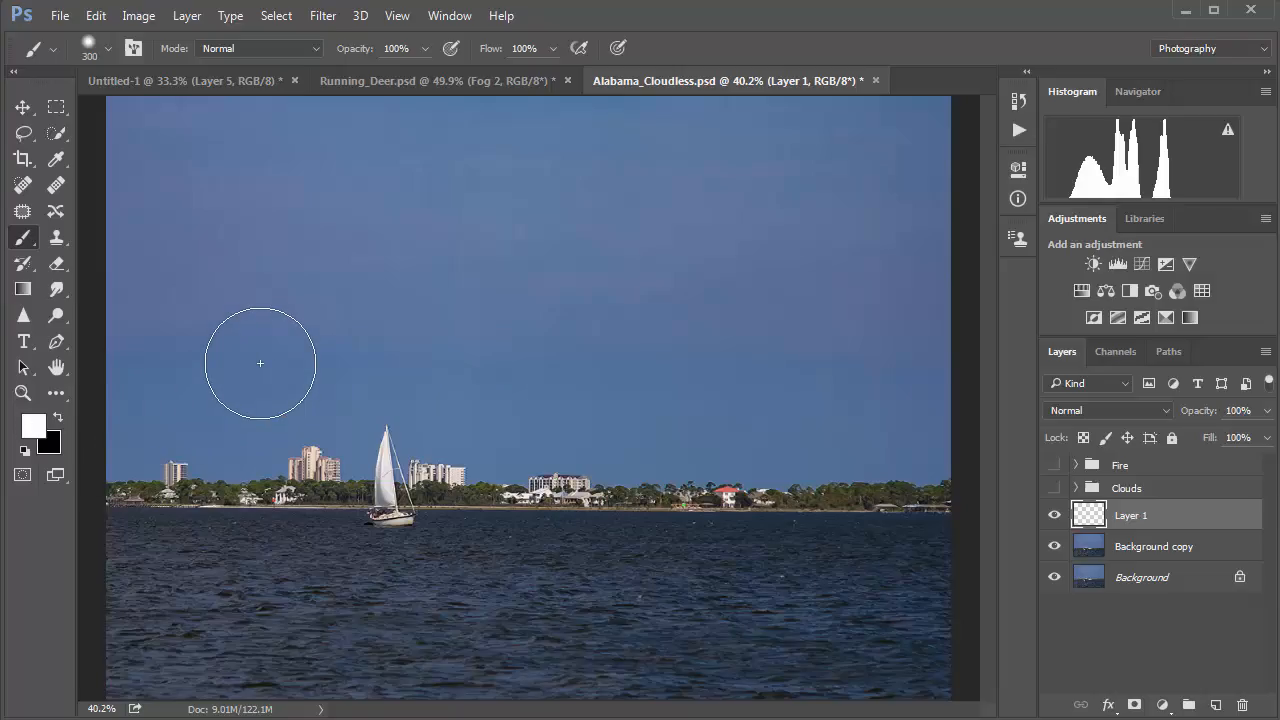
key("x")
key("x")
key("x")
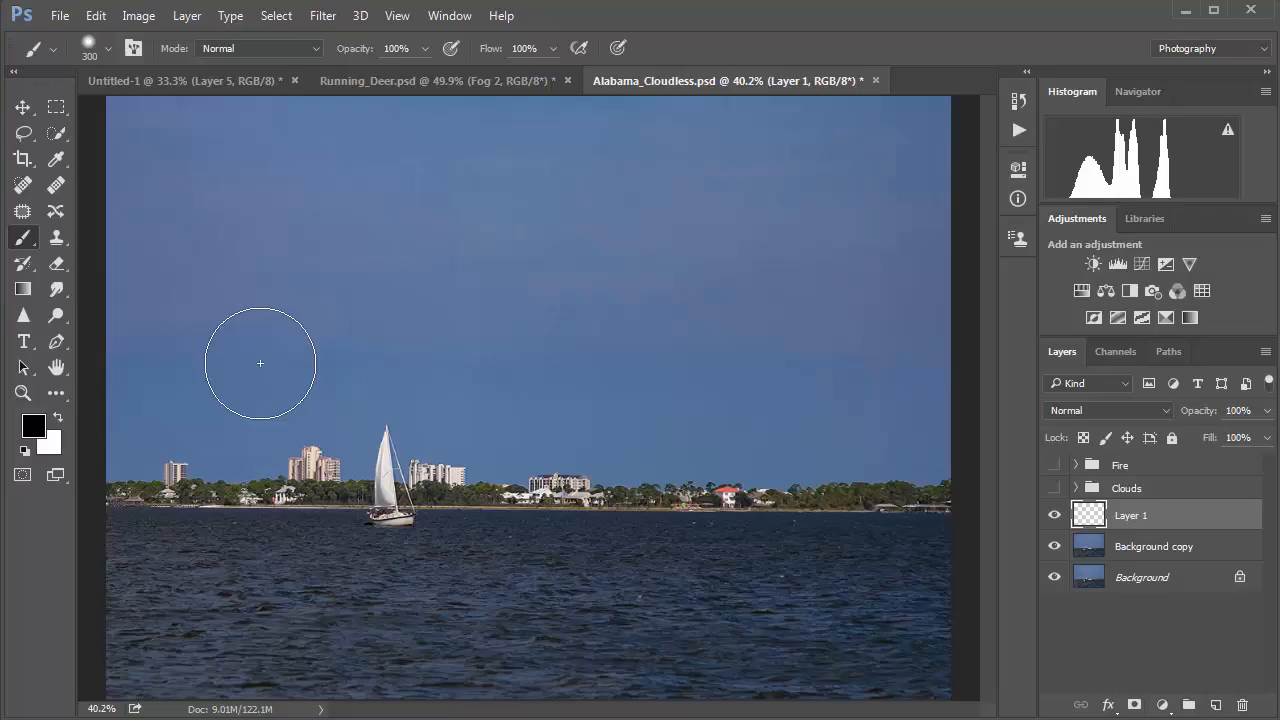
key("x")
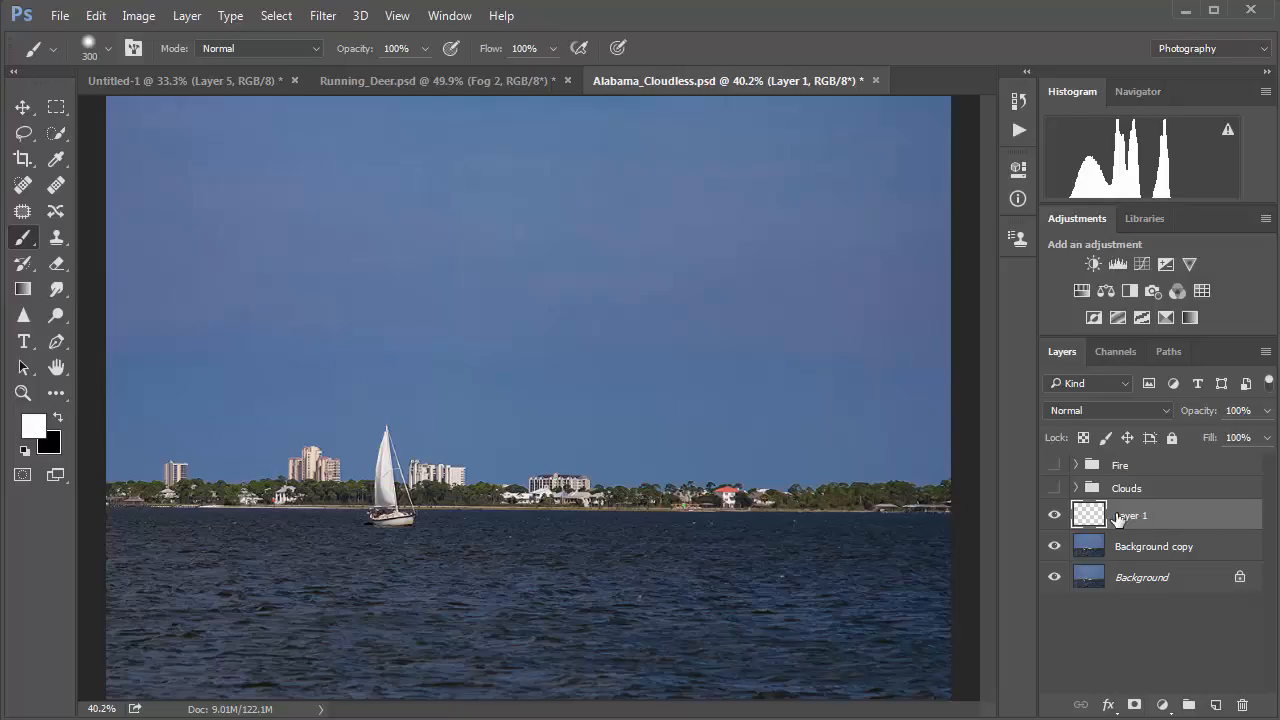
Set the brush opacity to 10% and paint a faint white patch in the upper right of the sky on Layer 1
left_click(426, 48)
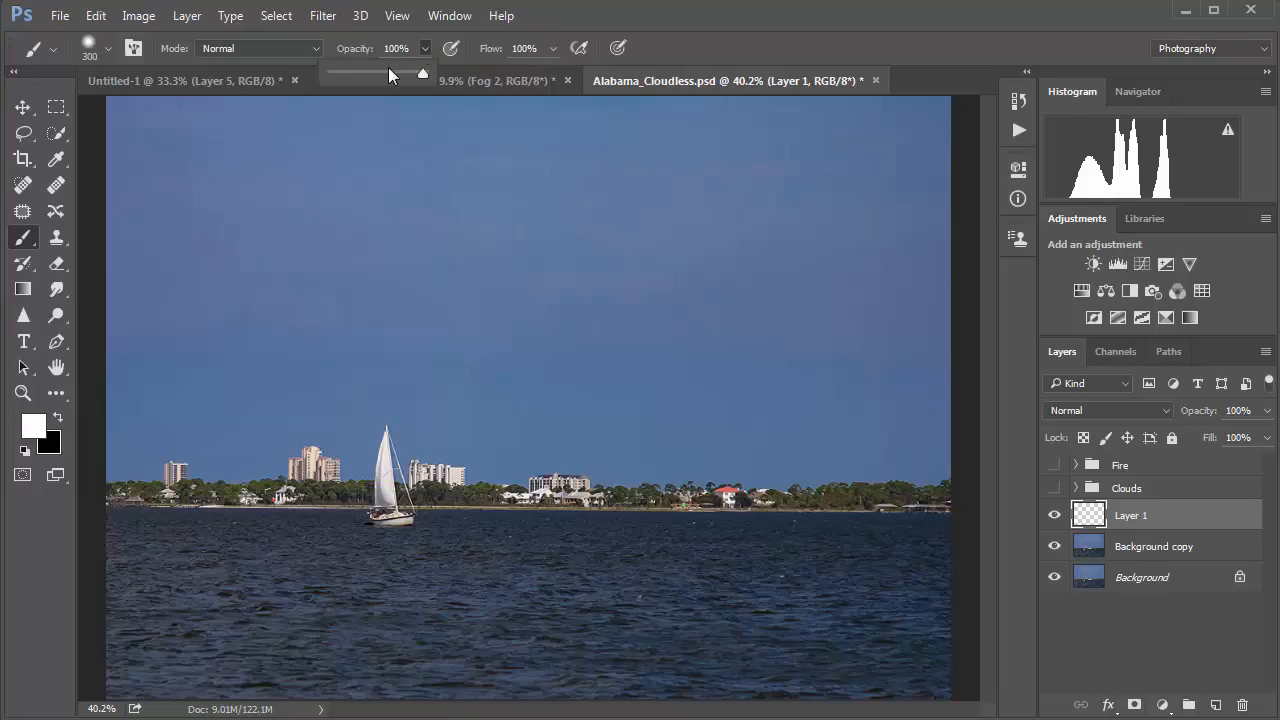
left_click_drag(335, 72, 340, 74)
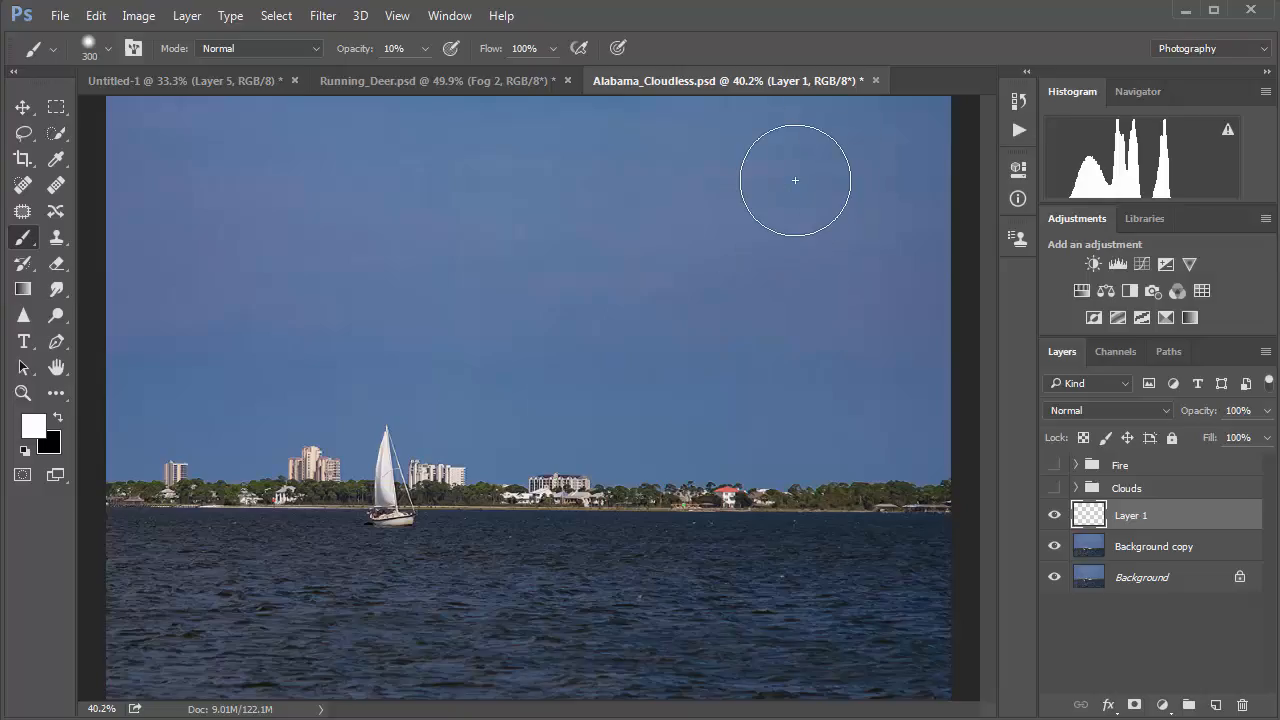
left_click_drag(763, 171, 766, 190)
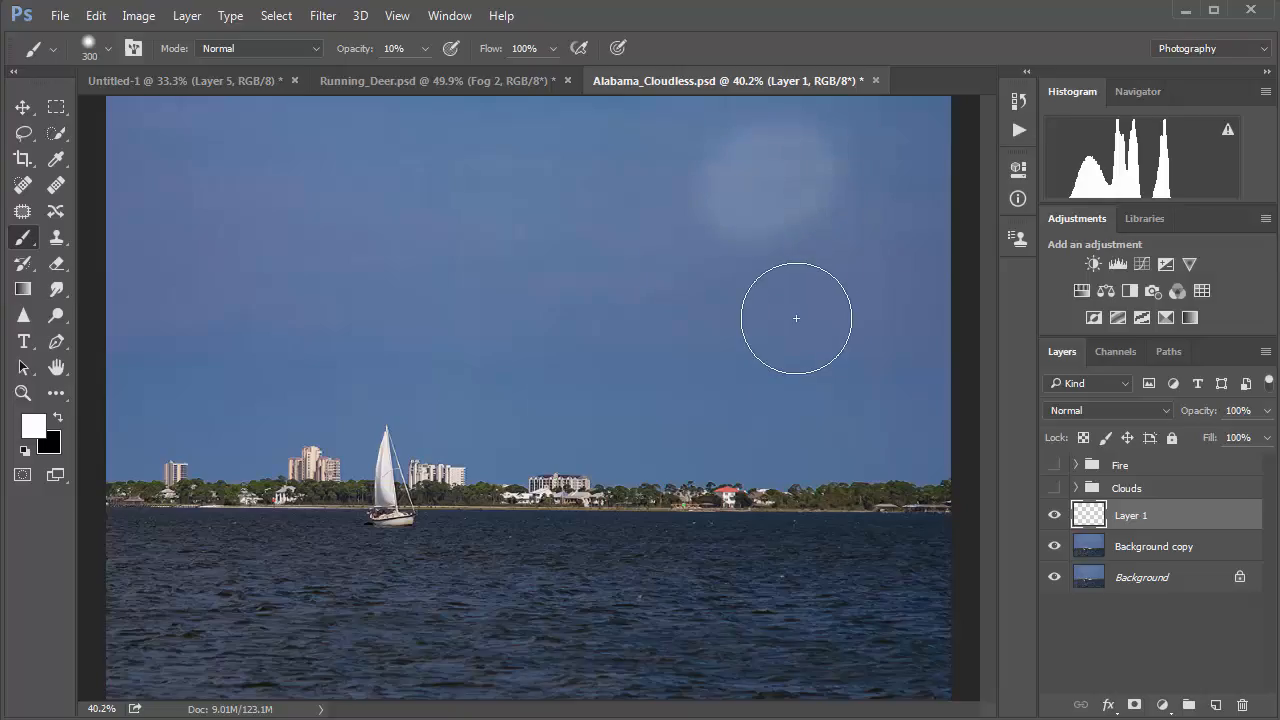
Set the brush hardness to 0% and build up a soft white cloud over the patch in the upper right sky
left_click(90, 50)
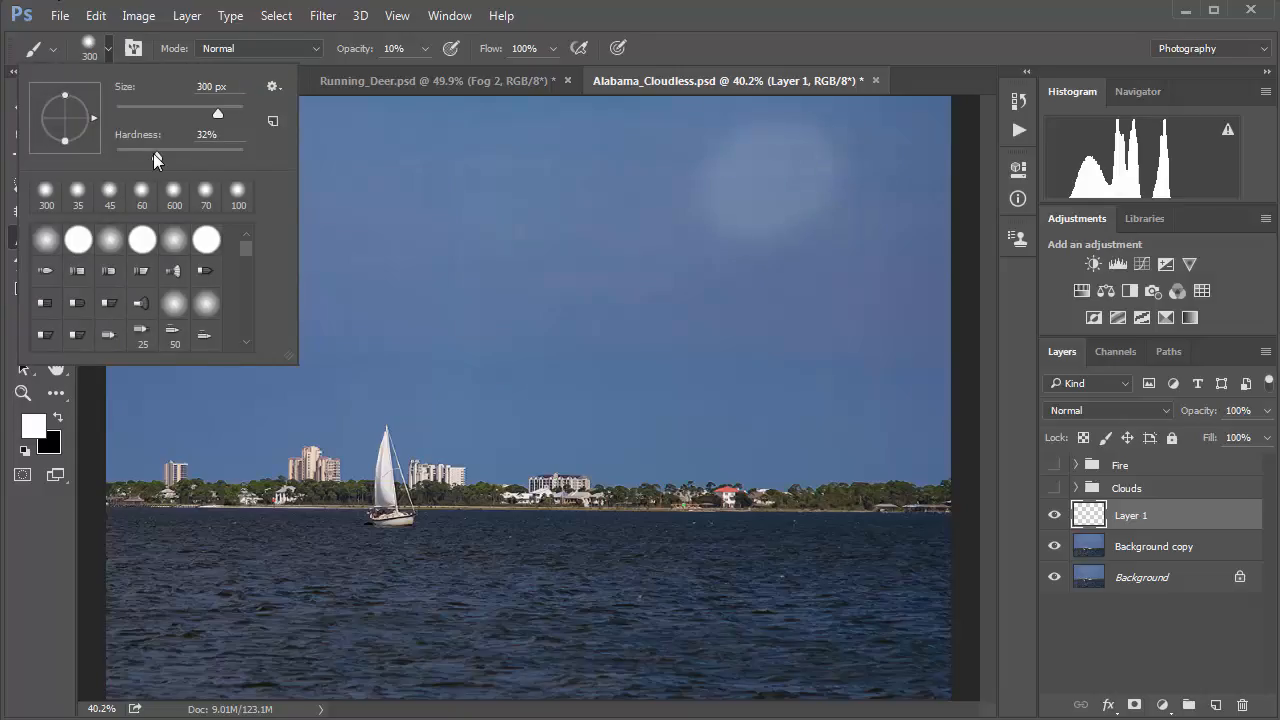
left_click_drag(156, 157, 113, 158)
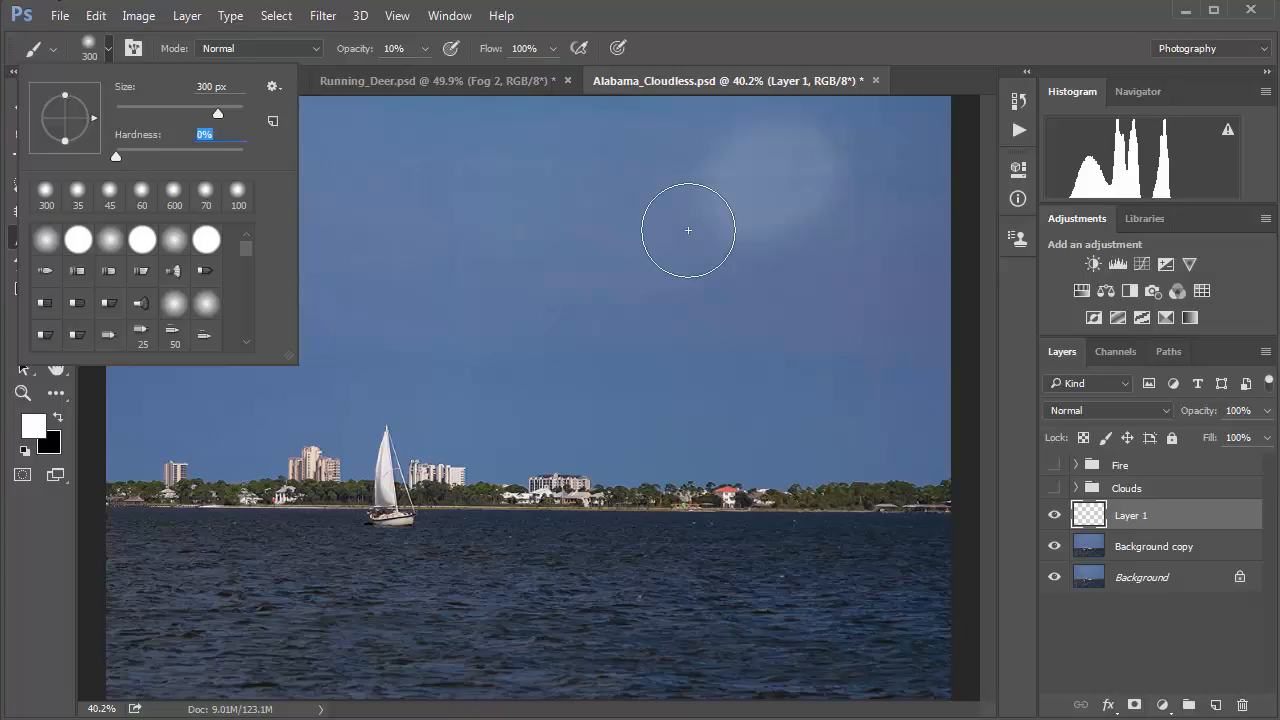
left_click(740, 172)
mouse_move(773, 184)
left_mouse_down()
mouse_move(822, 194)
mouse_move(736, 198)
mouse_move(770, 184)
mouse_move(717, 175)
mouse_move(658, 191)
mouse_move(747, 230)
mouse_move(886, 250)
mouse_move(851, 224)
mouse_move(843, 245)
mouse_move(658, 241)
mouse_move(754, 174)
mouse_move(843, 171)
mouse_move(872, 187)
mouse_move(726, 172)
mouse_move(684, 224)
mouse_move(686, 212)
mouse_move(829, 205)
mouse_move(871, 233)
mouse_move(852, 284)
mouse_move(799, 279)
left_mouse_up()
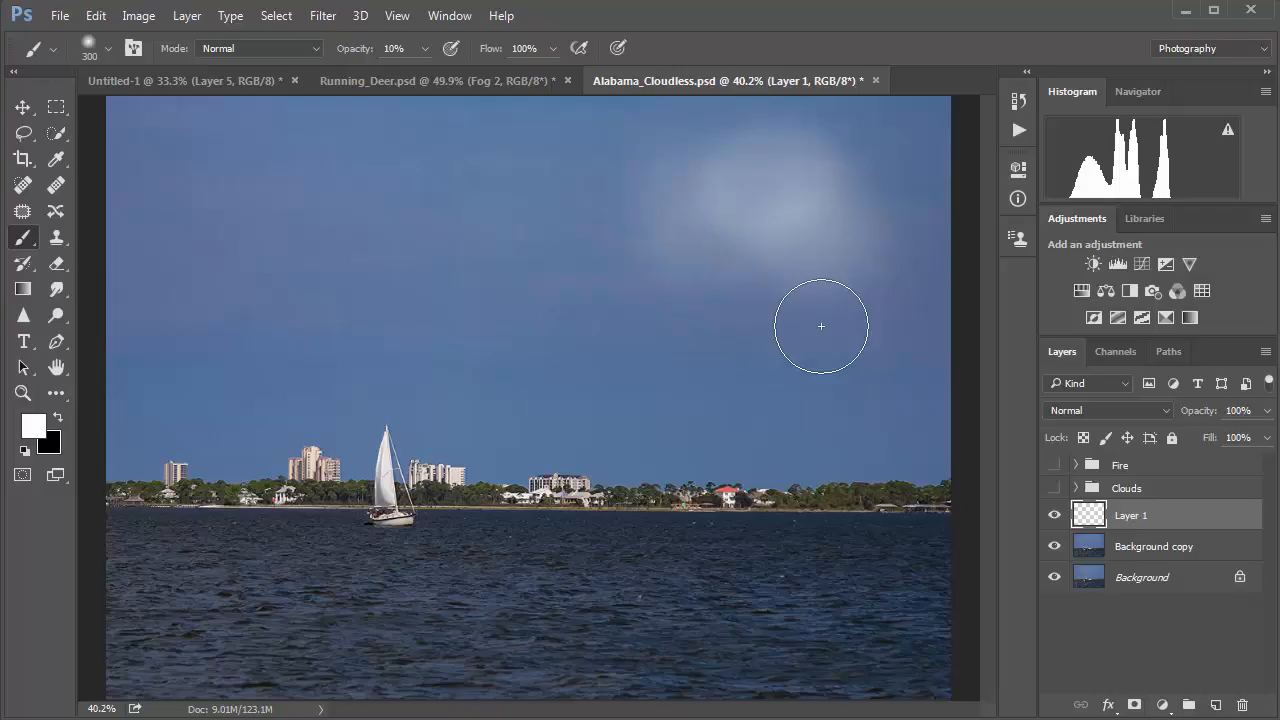
mouse_move(682, 244)
left_mouse_down()
mouse_move(776, 248)
mouse_move(737, 232)
mouse_move(679, 237)
mouse_move(730, 227)
left_mouse_up()
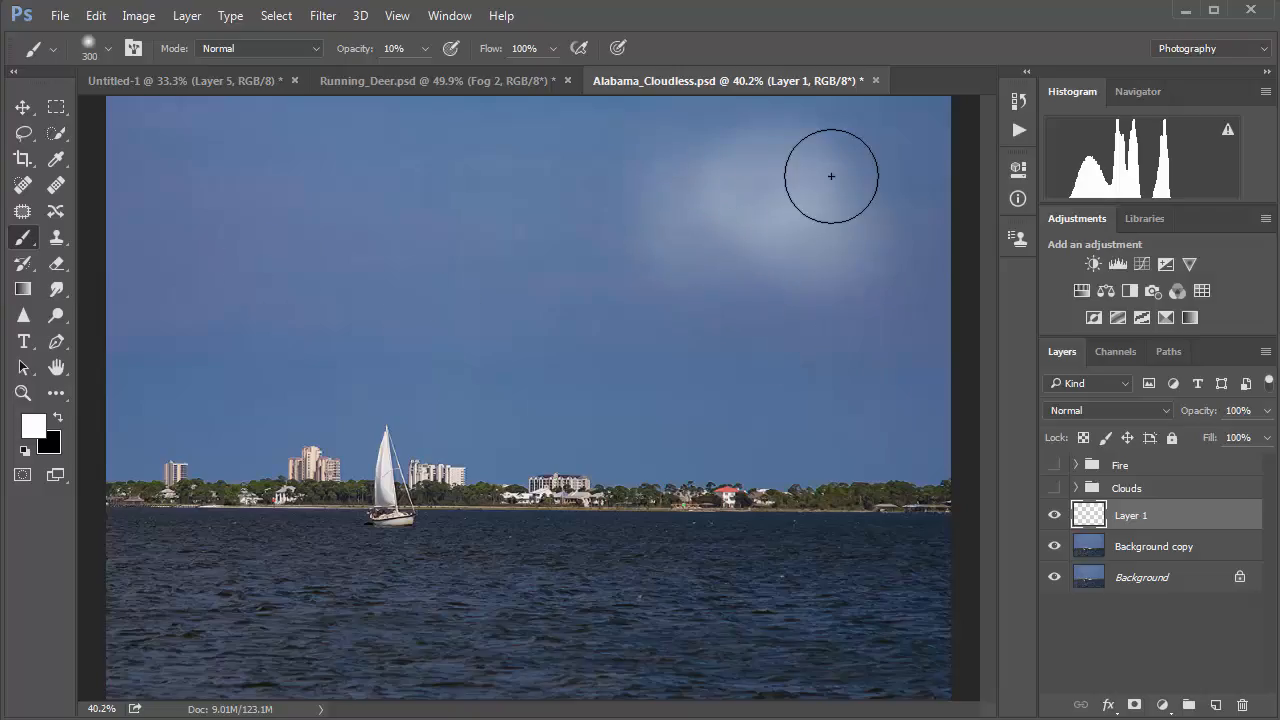
Extend the soft cloud with the 300 px brush, and dab brighter puffs into it with a 150 px brush
mouse_move(831, 177)
left_mouse_down()
mouse_move(857, 172)
mouse_move(835, 168)
left_mouse_up()
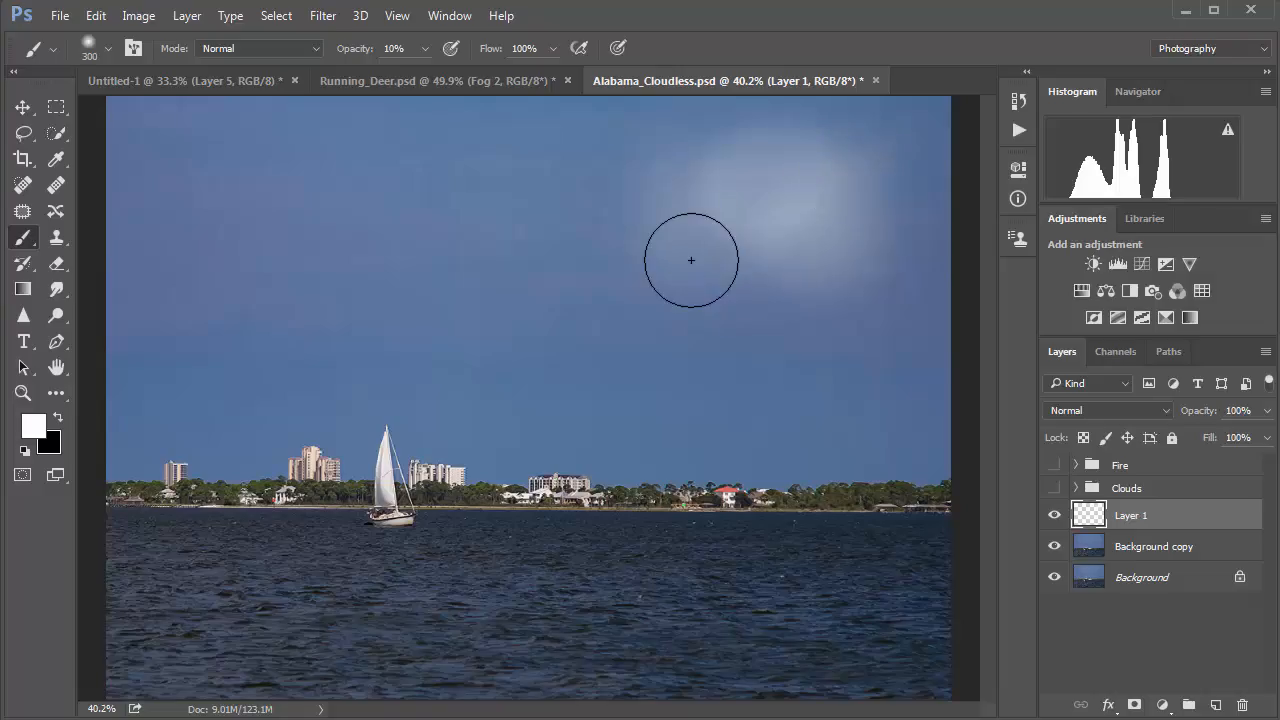
mouse_move(689, 260)
left_mouse_down()
mouse_move(818, 307)
mouse_move(763, 292)
mouse_move(835, 298)
mouse_move(877, 280)
mouse_move(795, 161)
mouse_move(666, 163)
mouse_move(681, 235)
mouse_move(860, 280)
mouse_move(885, 239)
mouse_move(864, 261)
mouse_move(734, 296)
left_mouse_up()
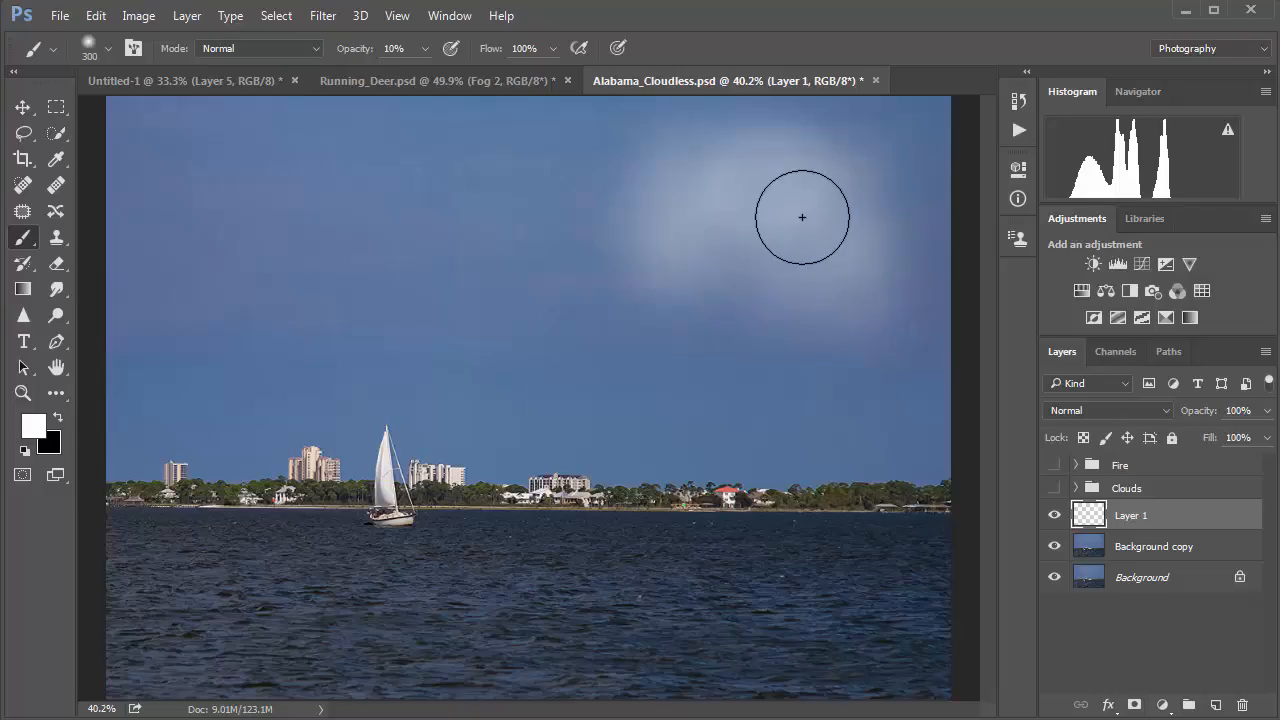
key("bracketleft")
key("bracketleft")
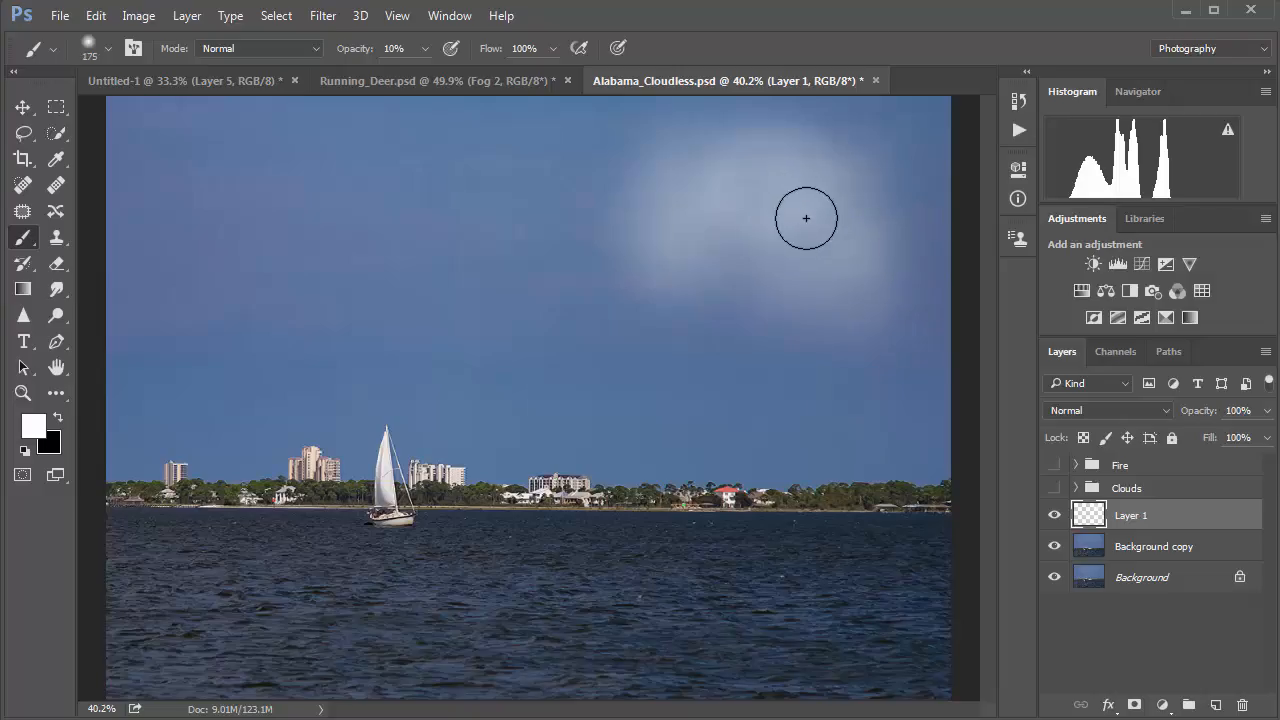
key("bracketleft")
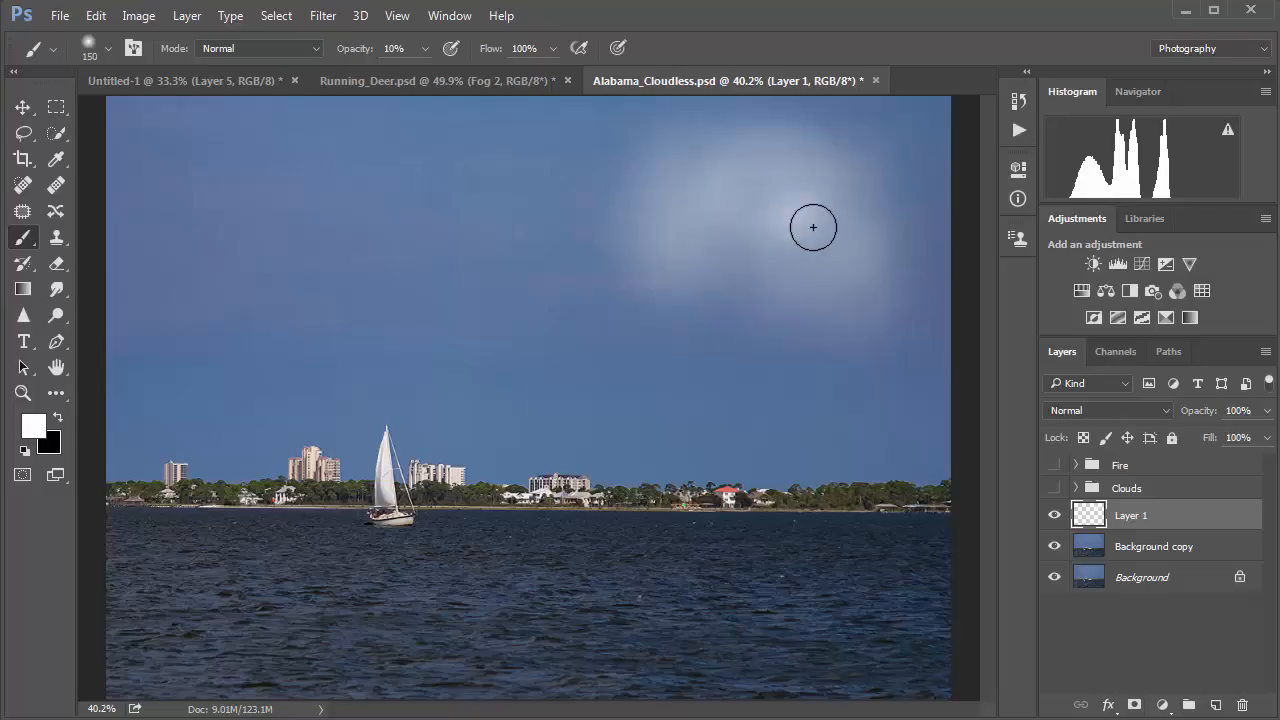
left_click(812, 226)
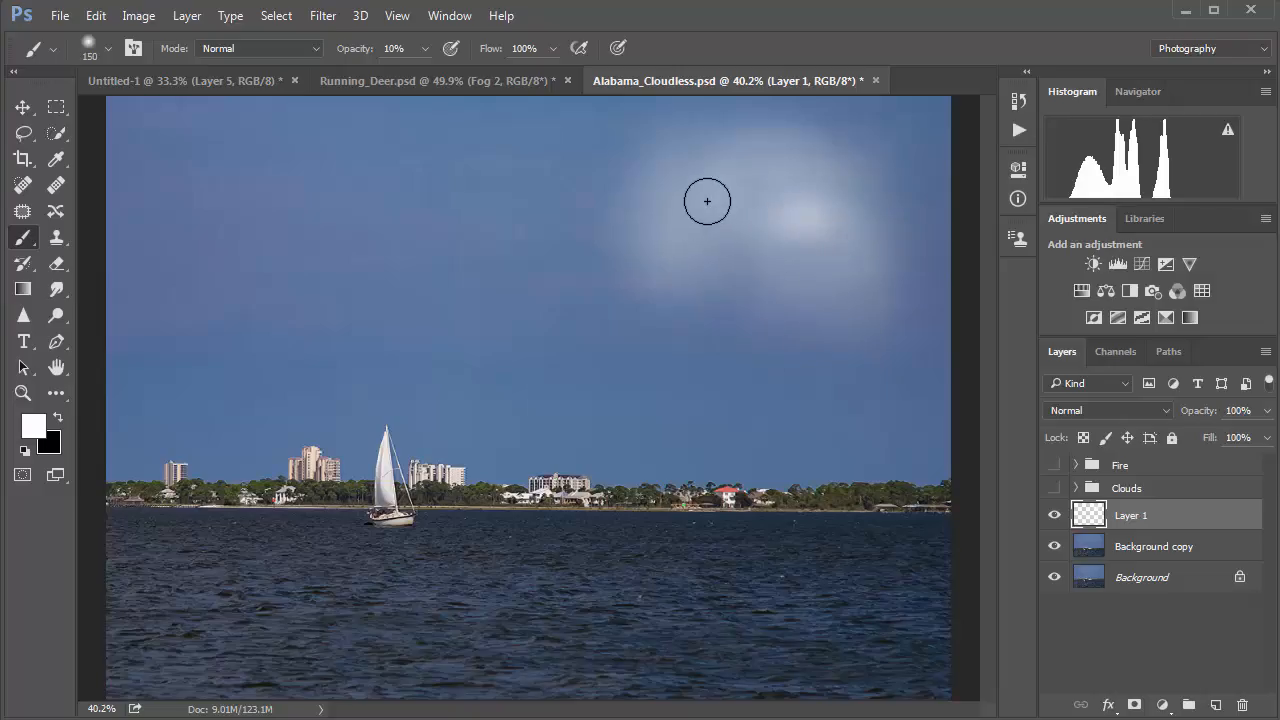
mouse_move(707, 201)
left_mouse_down()
mouse_move(671, 194)
mouse_move(680, 204)
left_mouse_up()
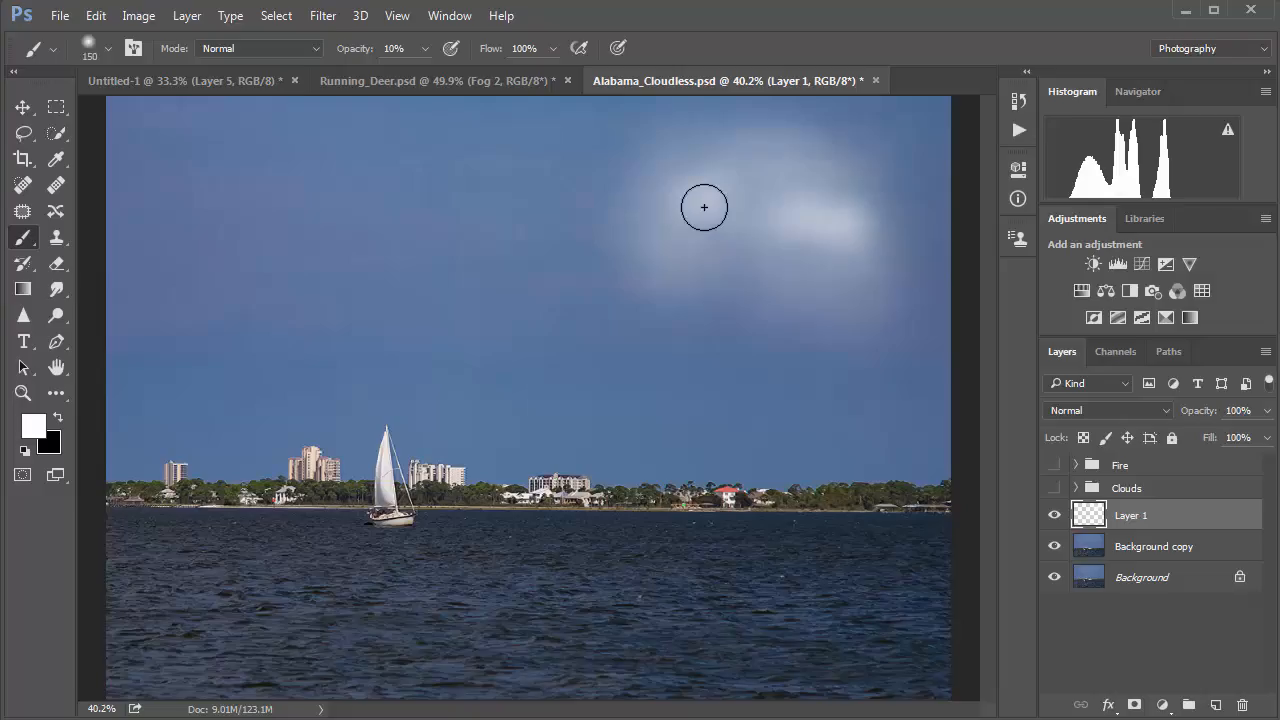
left_click_drag(703, 206, 734, 220)
mouse_move(786, 156)
left_mouse_down()
mouse_move(853, 175)
mouse_move(834, 257)
mouse_move(880, 277)
mouse_move(843, 277)
mouse_move(871, 270)
left_mouse_up()
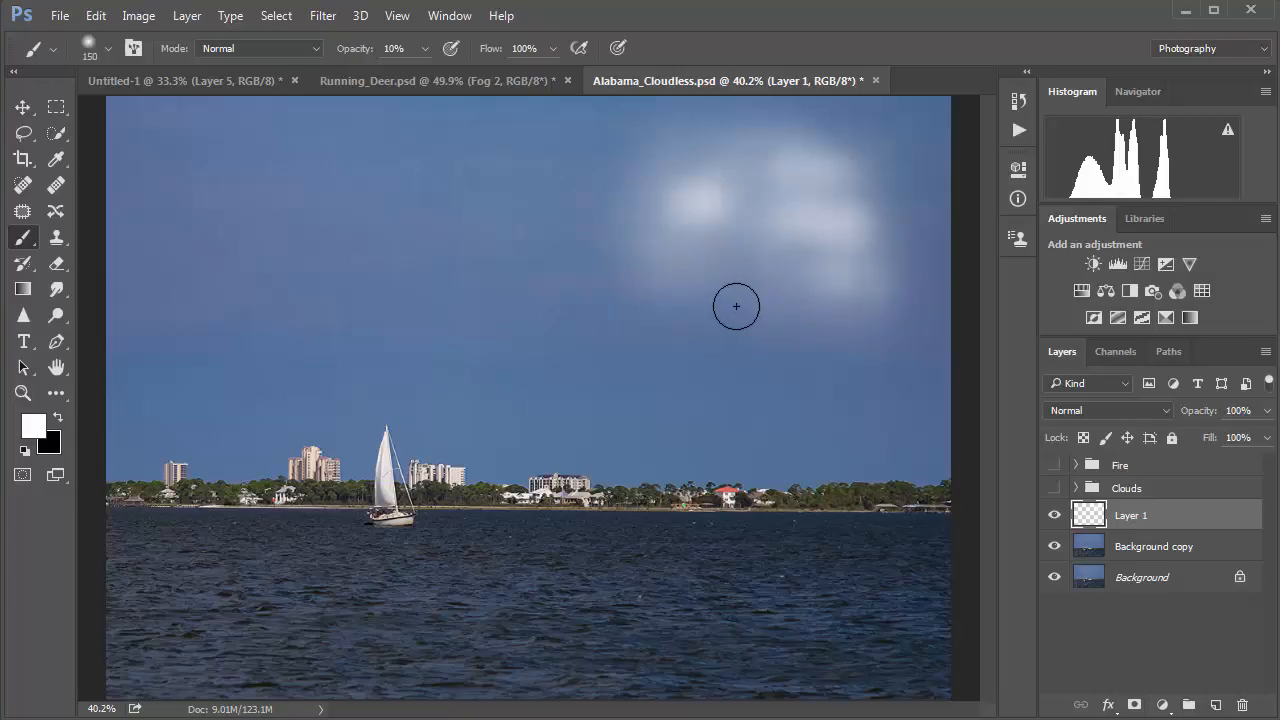
mouse_move(736, 306)
left_mouse_down()
mouse_move(813, 325)
mouse_move(781, 308)
mouse_move(679, 301)
mouse_move(699, 276)
mouse_move(753, 267)
mouse_move(663, 267)
mouse_move(679, 290)
mouse_move(748, 301)
mouse_move(737, 305)
mouse_move(667, 286)
mouse_move(764, 281)
mouse_move(718, 284)
left_mouse_up()
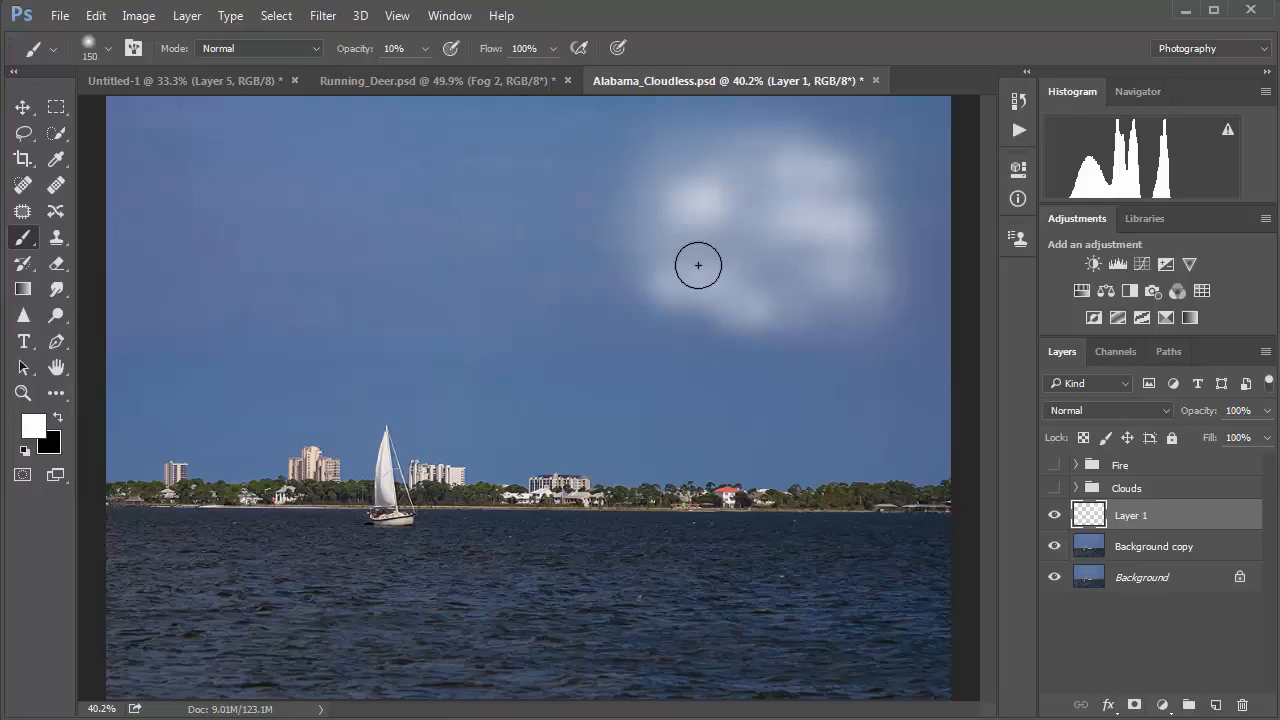
Enlarge the brush to 300 px and softly extend the cloud's lower right edge
key("bracketright")
key("bracketright")
key("bracketright")
key("bracketright")
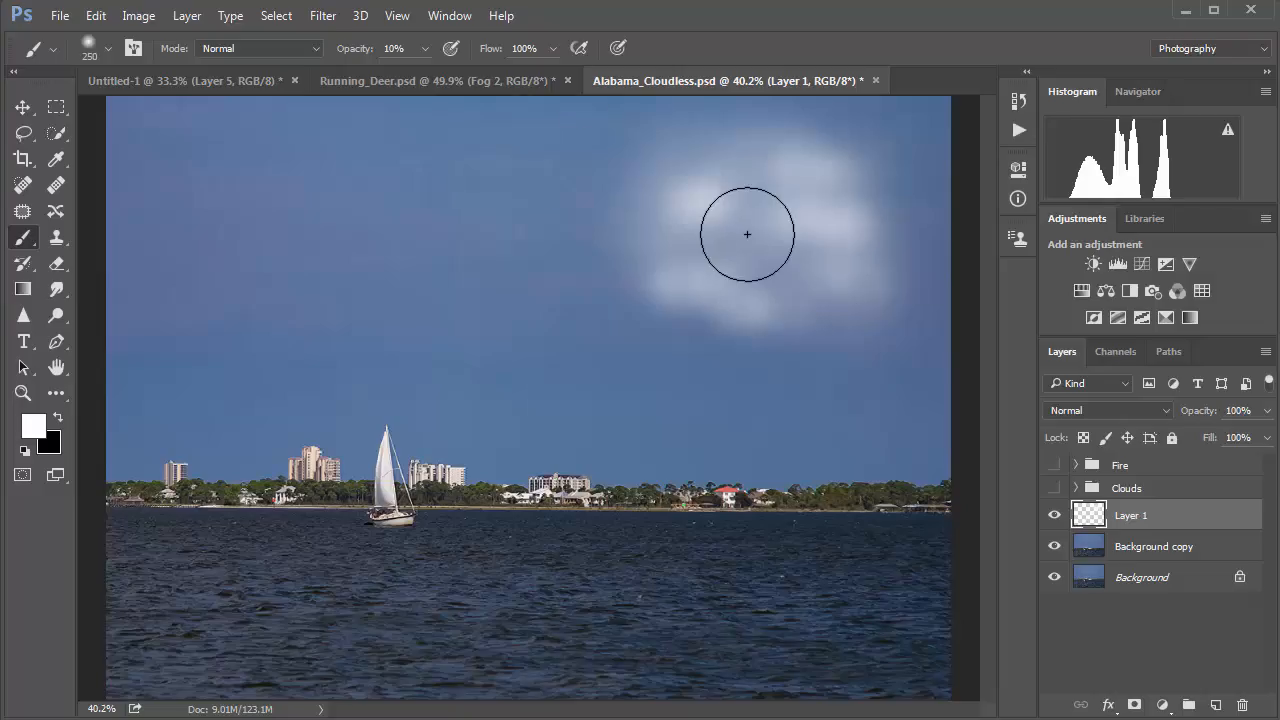
mouse_move(835, 263)
left_mouse_down()
mouse_move(745, 199)
mouse_move(741, 157)
mouse_move(610, 267)
mouse_move(694, 313)
mouse_move(869, 337)
left_mouse_up()
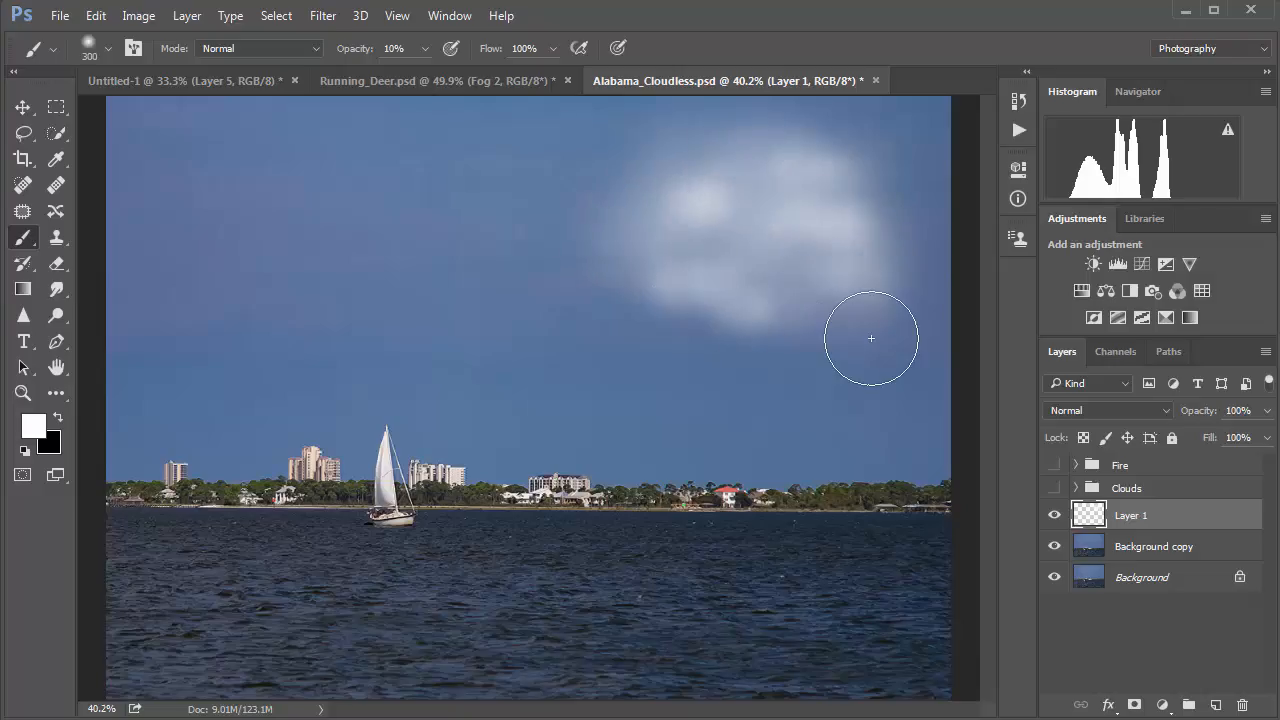
Set the brush opacity to 6% and spread the cloud toward its lower edge and the upper right corner of the sky
left_click(425, 49)
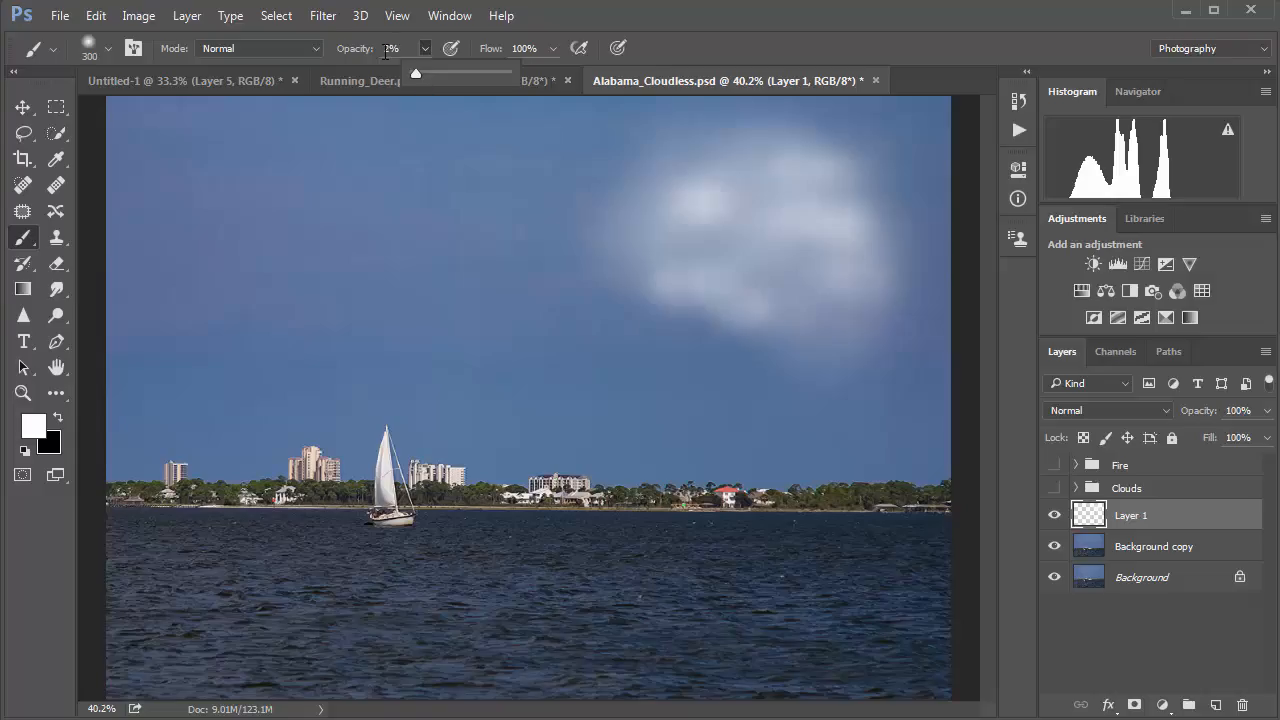
left_click(371, 51)
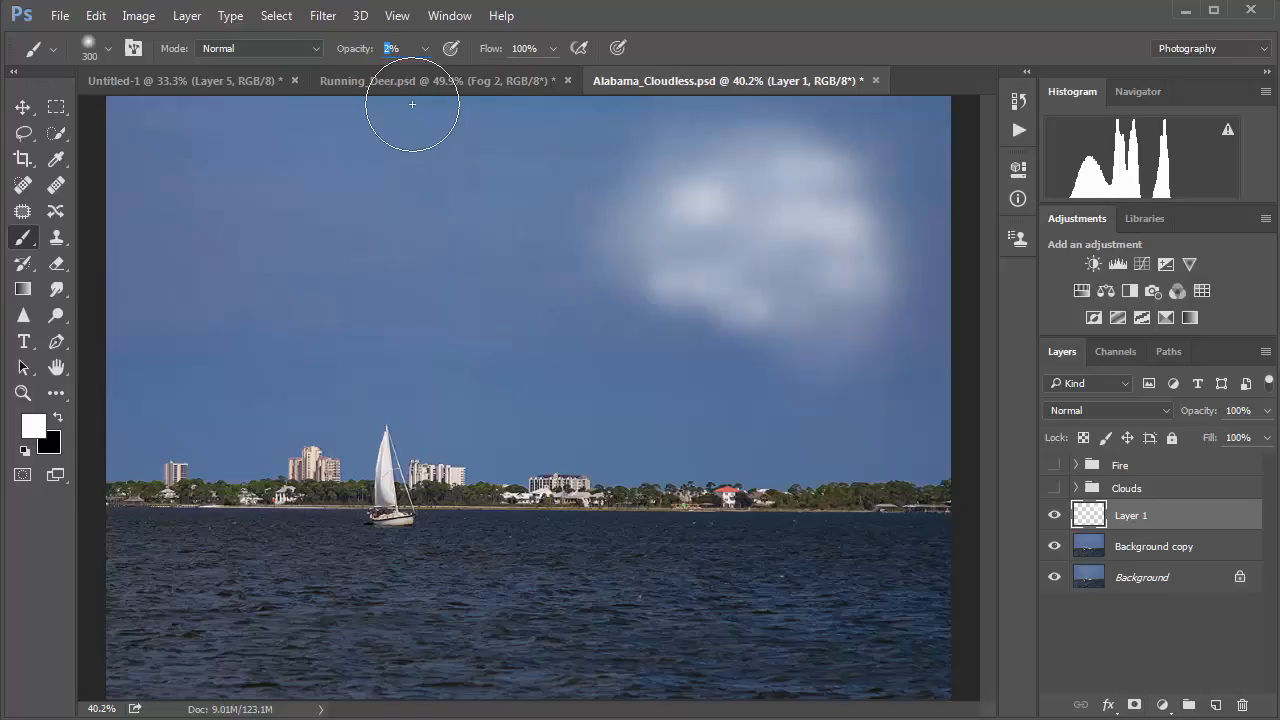
type("6")
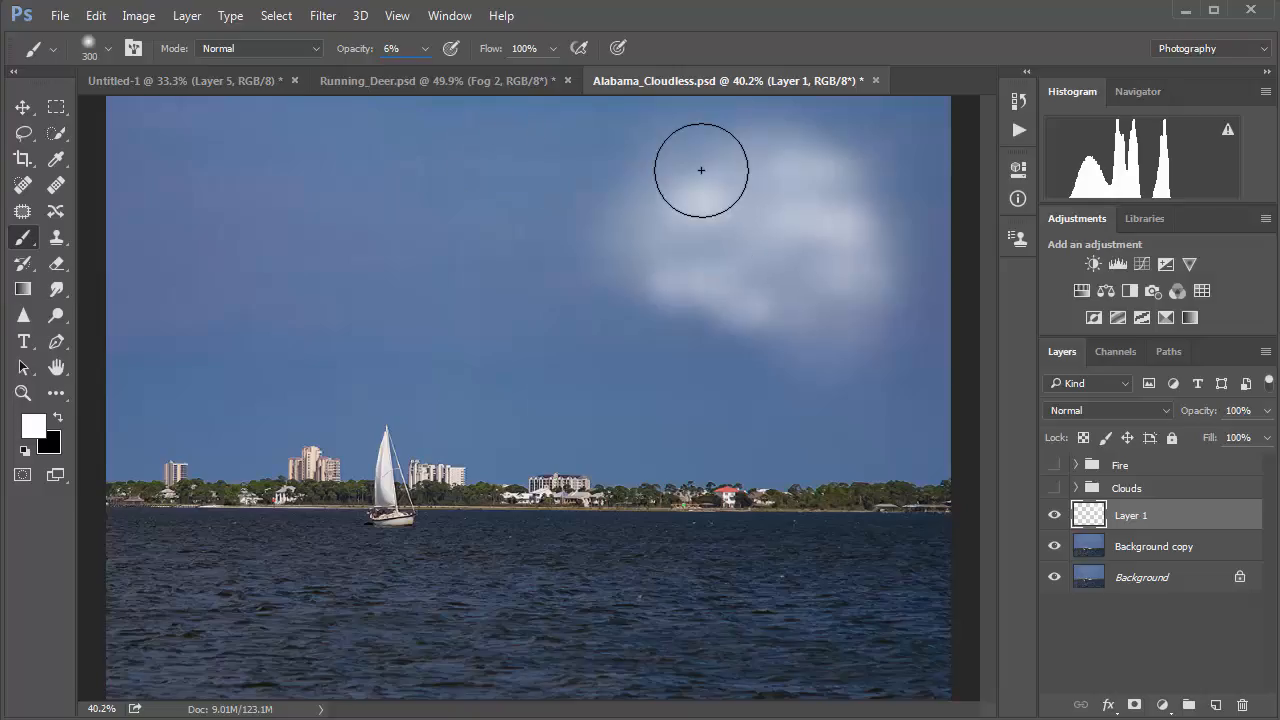
mouse_move(701, 170)
left_mouse_down()
mouse_move(874, 194)
mouse_move(695, 306)
mouse_move(620, 320)
mouse_move(737, 329)
mouse_move(783, 271)
mouse_move(882, 297)
mouse_move(777, 277)
mouse_move(729, 249)
mouse_move(617, 263)
mouse_move(779, 299)
mouse_move(873, 302)
mouse_move(871, 314)
mouse_move(821, 314)
mouse_move(722, 194)
mouse_move(660, 209)
mouse_move(631, 240)
mouse_move(897, 326)
mouse_move(702, 310)
mouse_move(720, 346)
mouse_move(777, 334)
mouse_move(777, 354)
mouse_move(982, 375)
left_mouse_up()
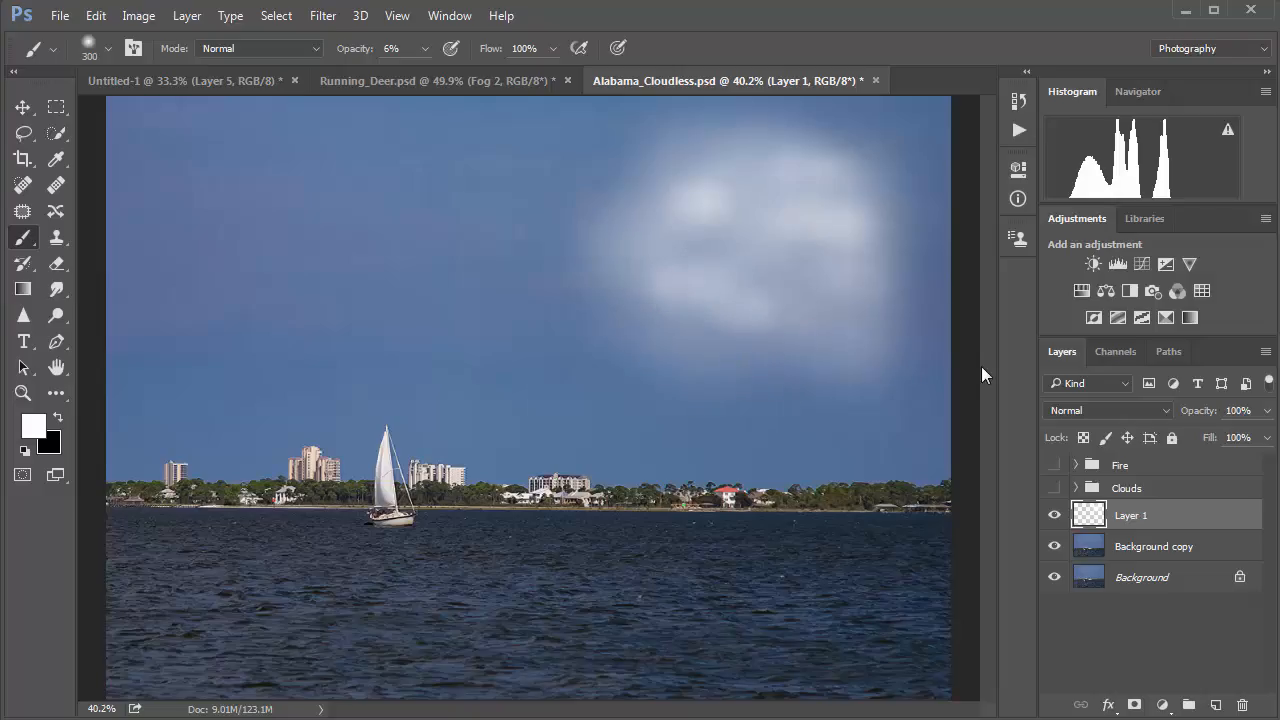
mouse_move(877, 190)
left_mouse_down()
mouse_move(914, 193)
mouse_move(893, 191)
mouse_move(932, 169)
mouse_move(900, 155)
mouse_move(931, 151)
mouse_move(905, 128)
mouse_move(841, 156)
mouse_move(914, 213)
mouse_move(908, 232)
mouse_move(865, 146)
mouse_move(854, 159)
mouse_move(883, 222)
mouse_move(921, 232)
mouse_move(939, 317)
mouse_move(905, 292)
mouse_move(838, 182)
mouse_move(764, 162)
mouse_move(709, 171)
mouse_move(665, 203)
mouse_move(937, 226)
left_mouse_up()
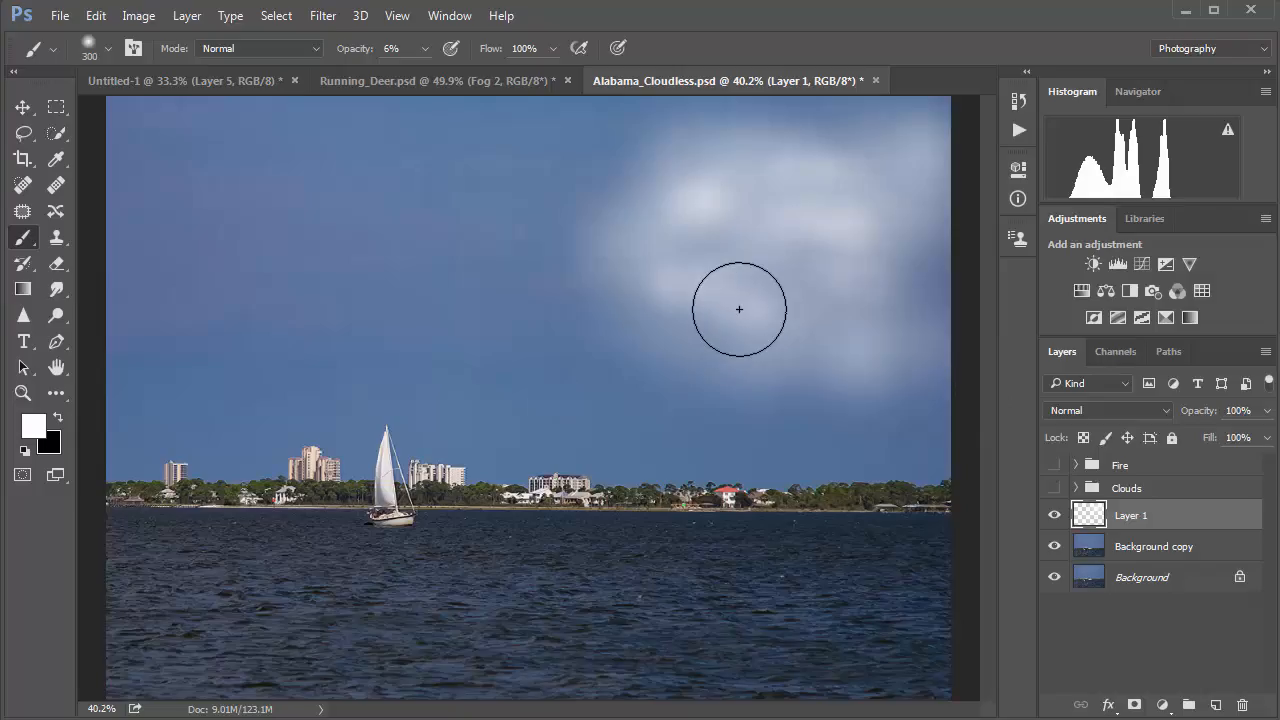
Reduce the brush size to 90 px and dab small bright highlights into the middle and lower parts of the cloud
key("bracketleft")
key("bracketleft")
key("bracketleft")
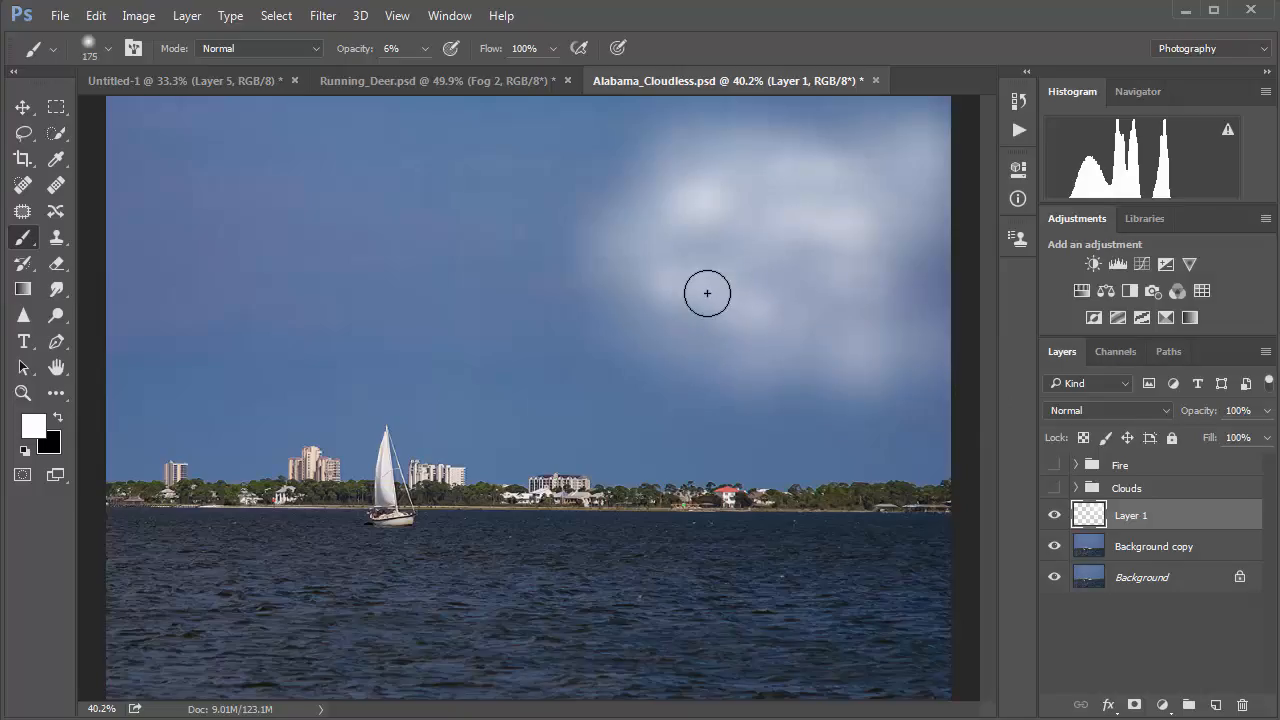
key("bracketleft")
key("bracketleft")
key("bracketleft")
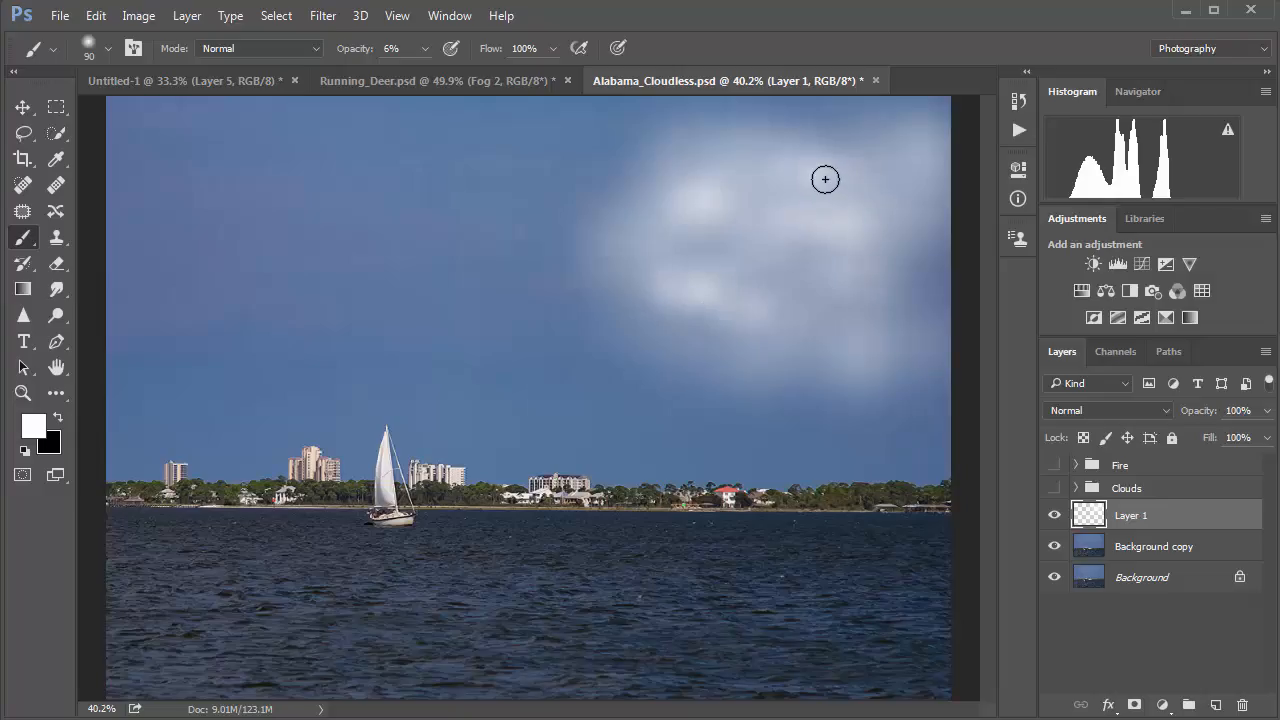
left_click(856, 351)
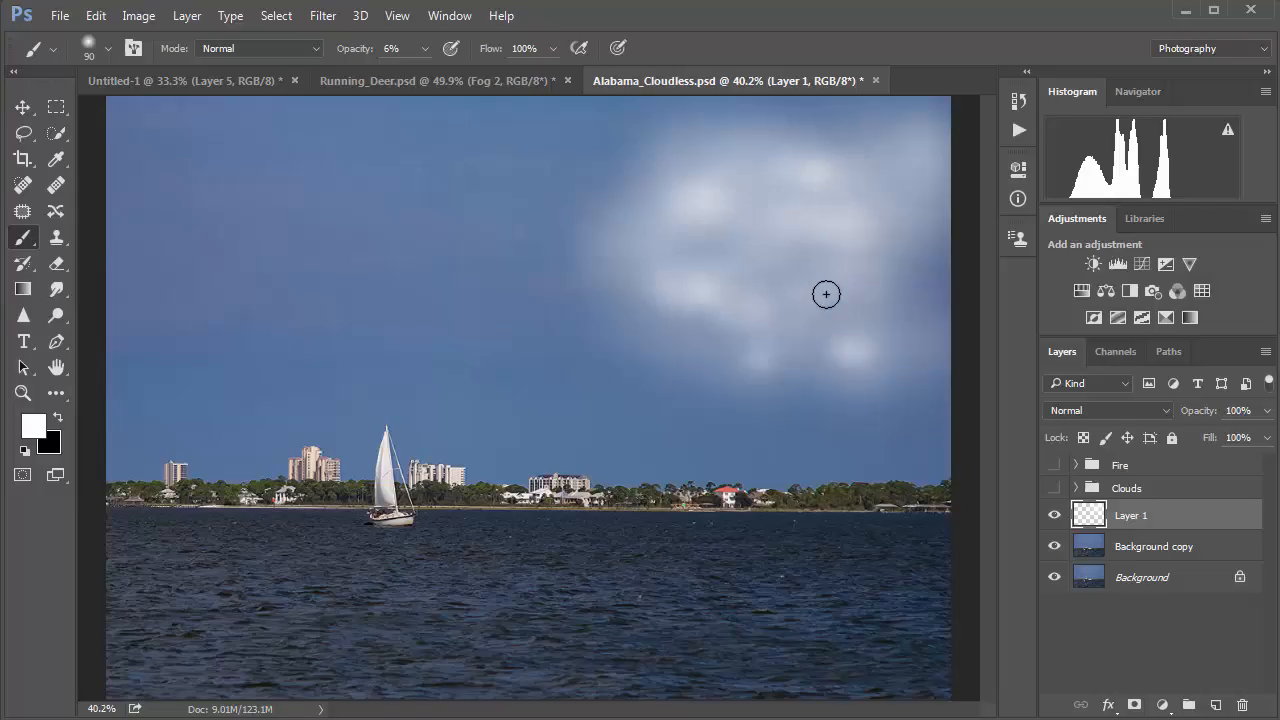
Add a layer mask to Layer 1 and rename the layer Clouds 1, leaving the mask selected for painting
left_click(1134, 706)
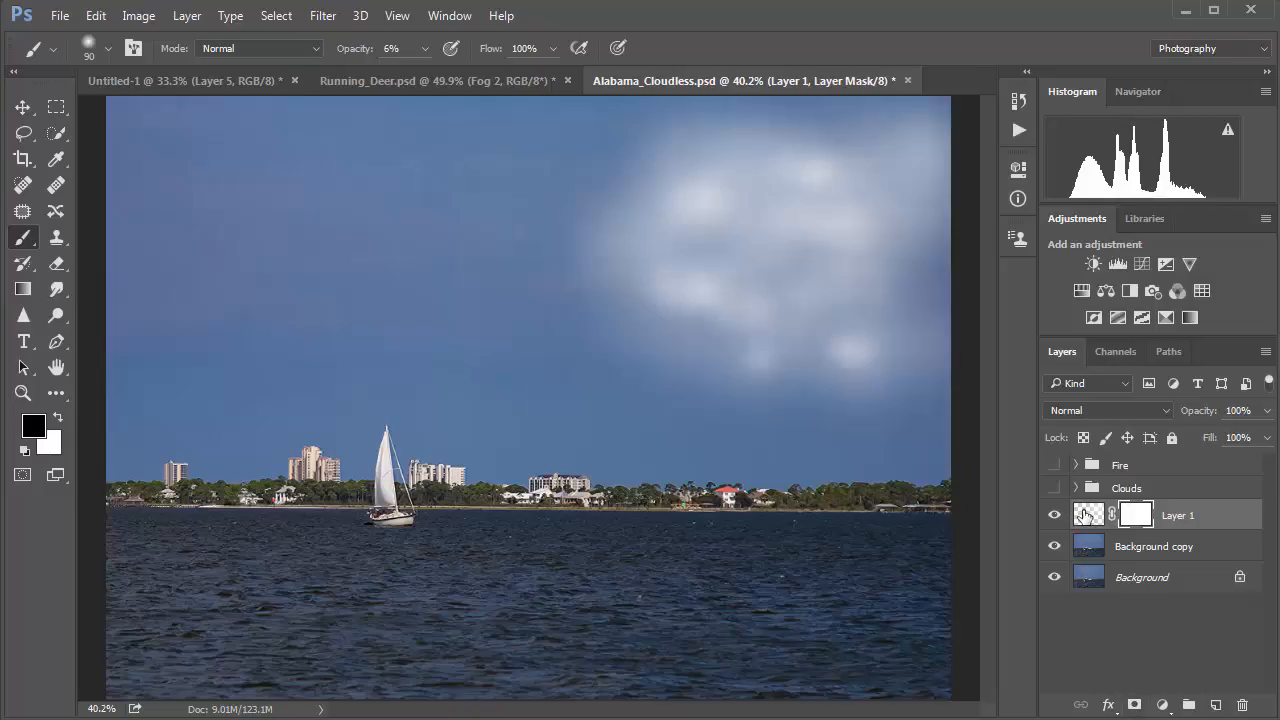
double_click(1174, 516)
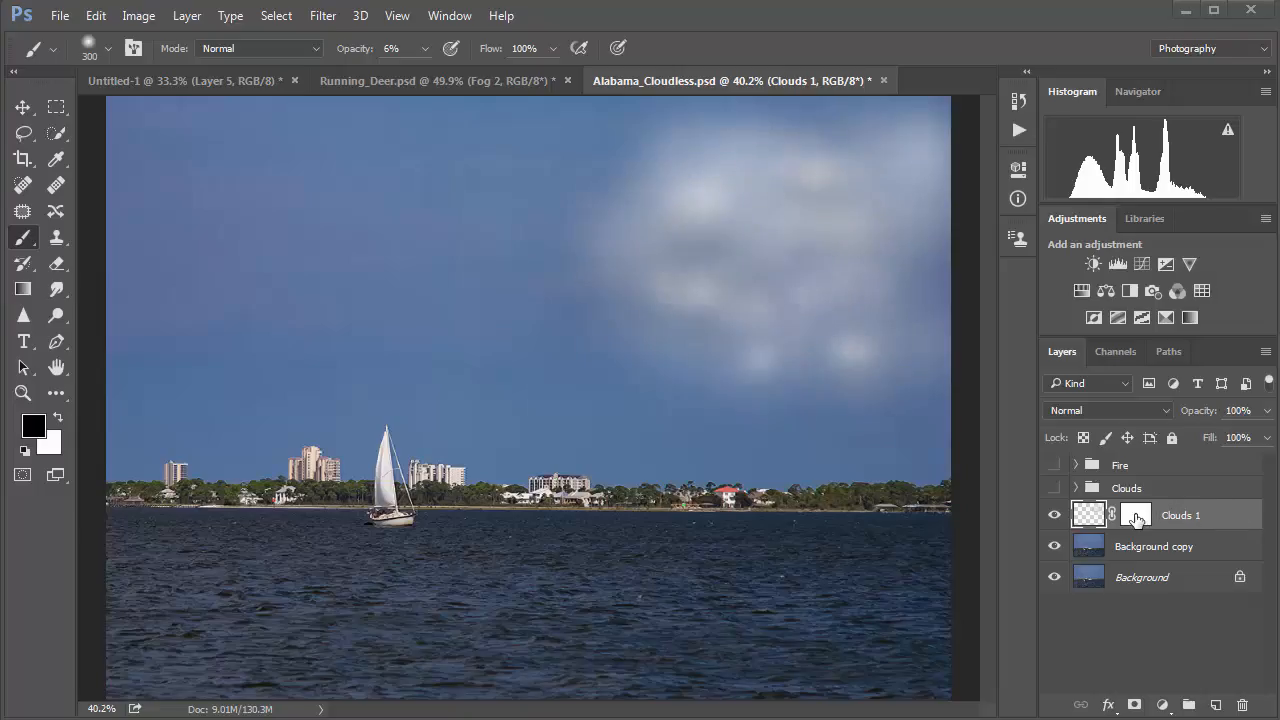
left_click(1137, 520)
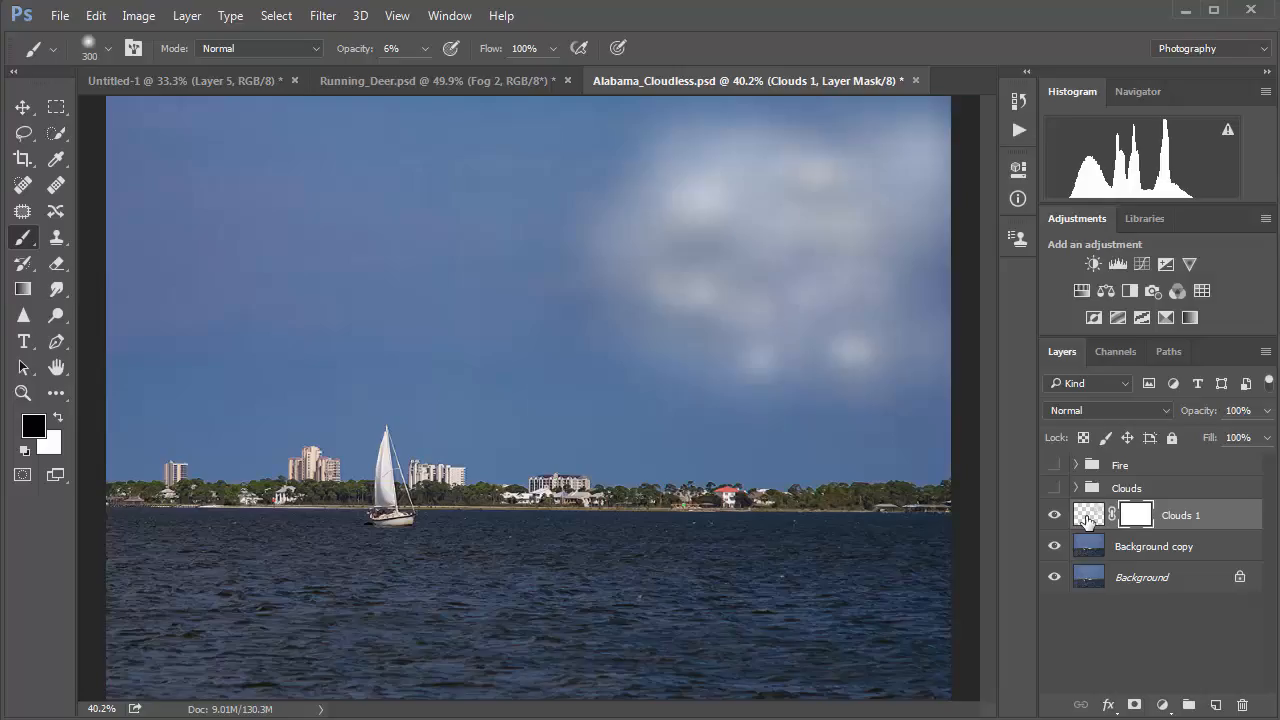
left_click(1087, 518)
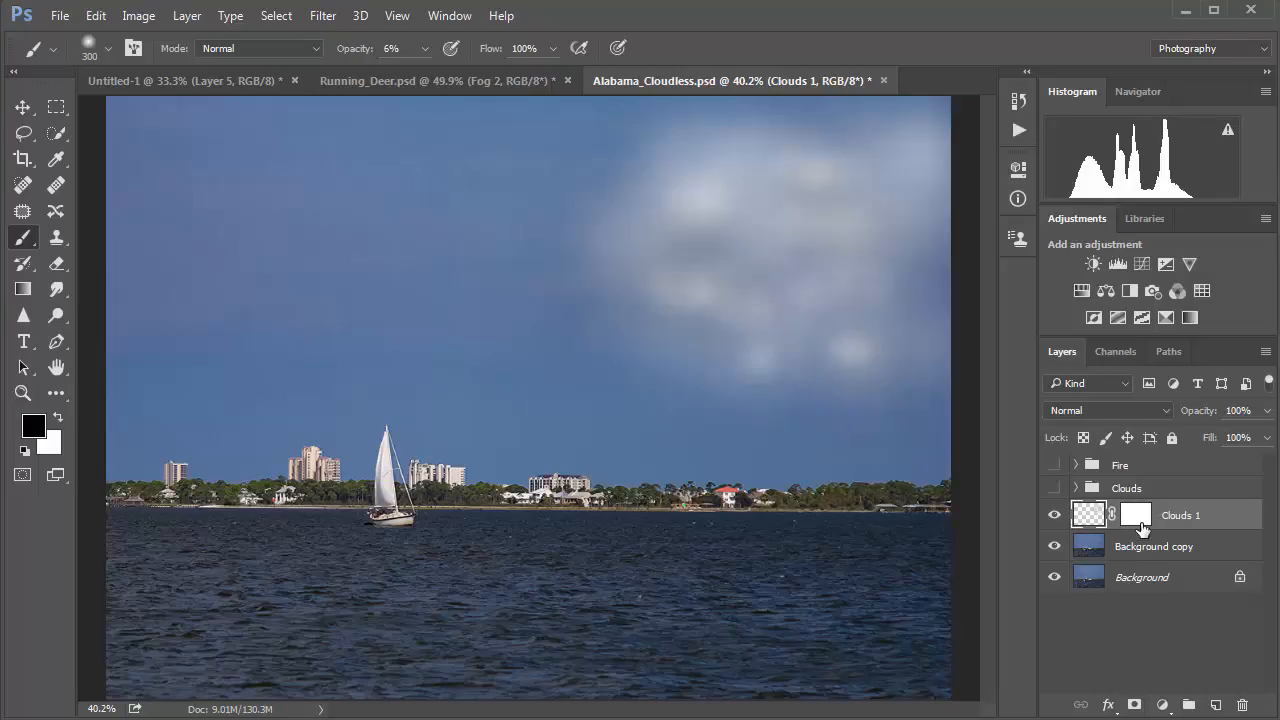
left_click(1137, 520)
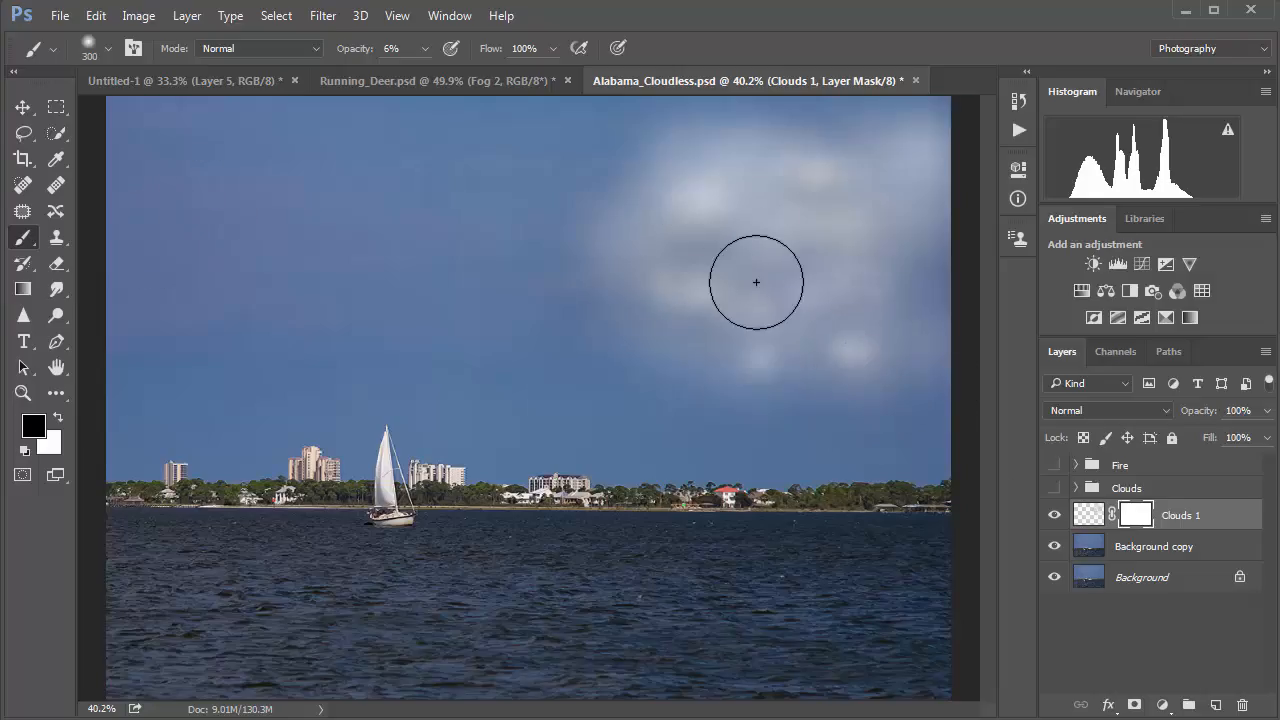
Paint black at 6% opacity on the Clouds 1 mask to thin the cloud unevenly, first at 300 px and with finer strokes at 150 px
mouse_move(754, 281)
left_mouse_down()
mouse_move(714, 255)
mouse_move(646, 258)
mouse_move(738, 254)
left_mouse_up()
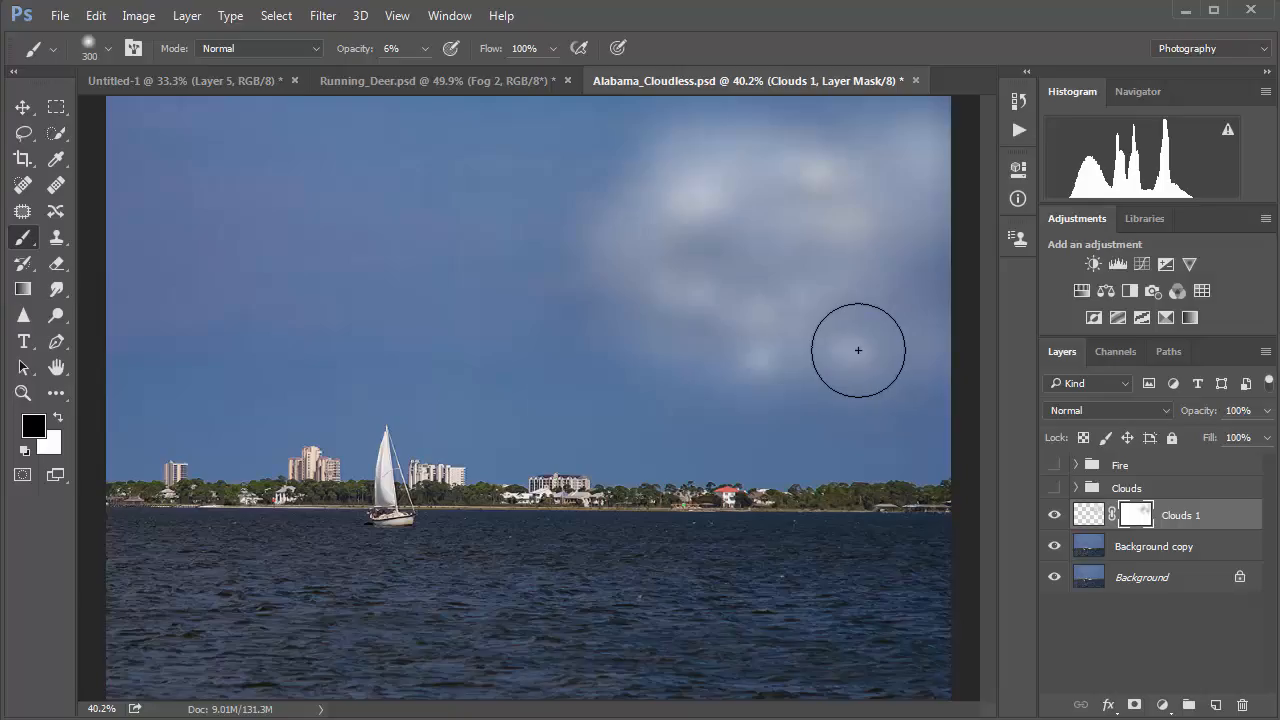
key("bracketleft")
key("bracketleft")
key("bracketleft")
key("bracketleft")
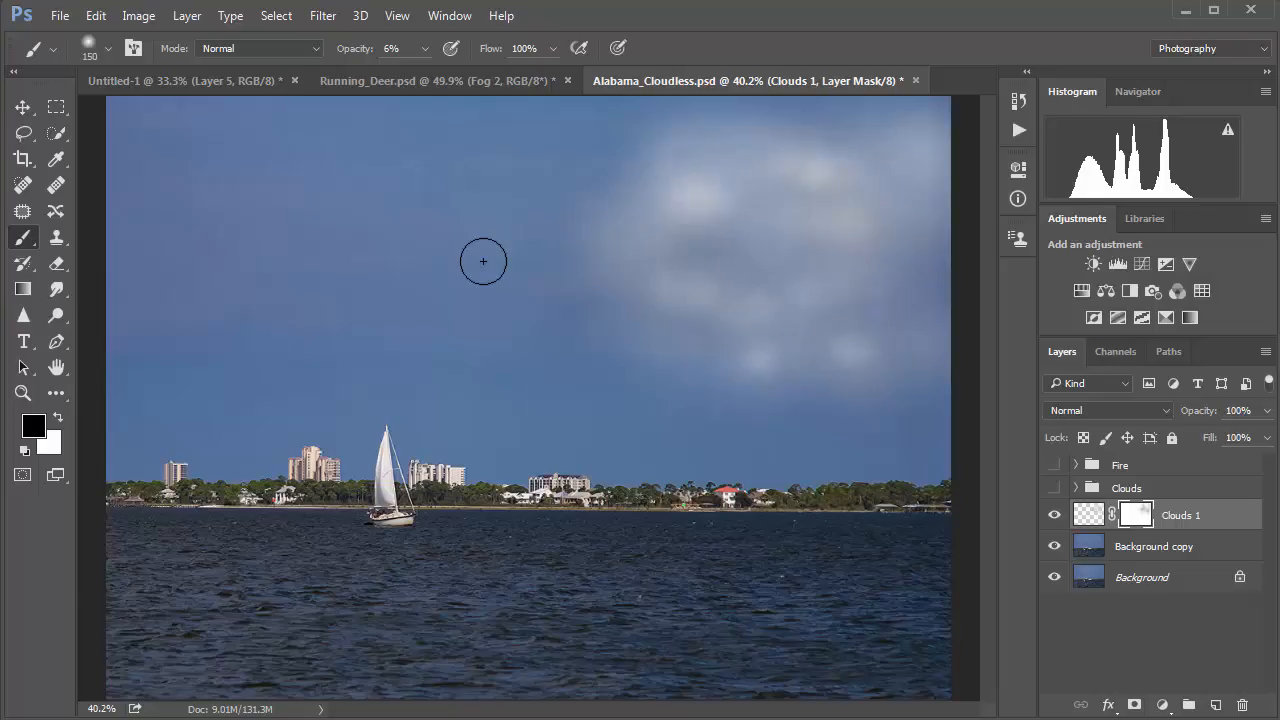
mouse_move(595, 224)
left_mouse_down()
mouse_move(735, 247)
mouse_move(663, 257)
mouse_move(703, 364)
mouse_move(709, 341)
mouse_move(700, 373)
mouse_move(651, 351)
mouse_move(787, 275)
mouse_move(782, 232)
mouse_move(762, 245)
mouse_move(873, 279)
mouse_move(767, 272)
mouse_move(778, 250)
mouse_move(908, 277)
mouse_move(804, 209)
mouse_move(817, 203)
mouse_move(814, 175)
mouse_move(884, 260)
left_mouse_up()
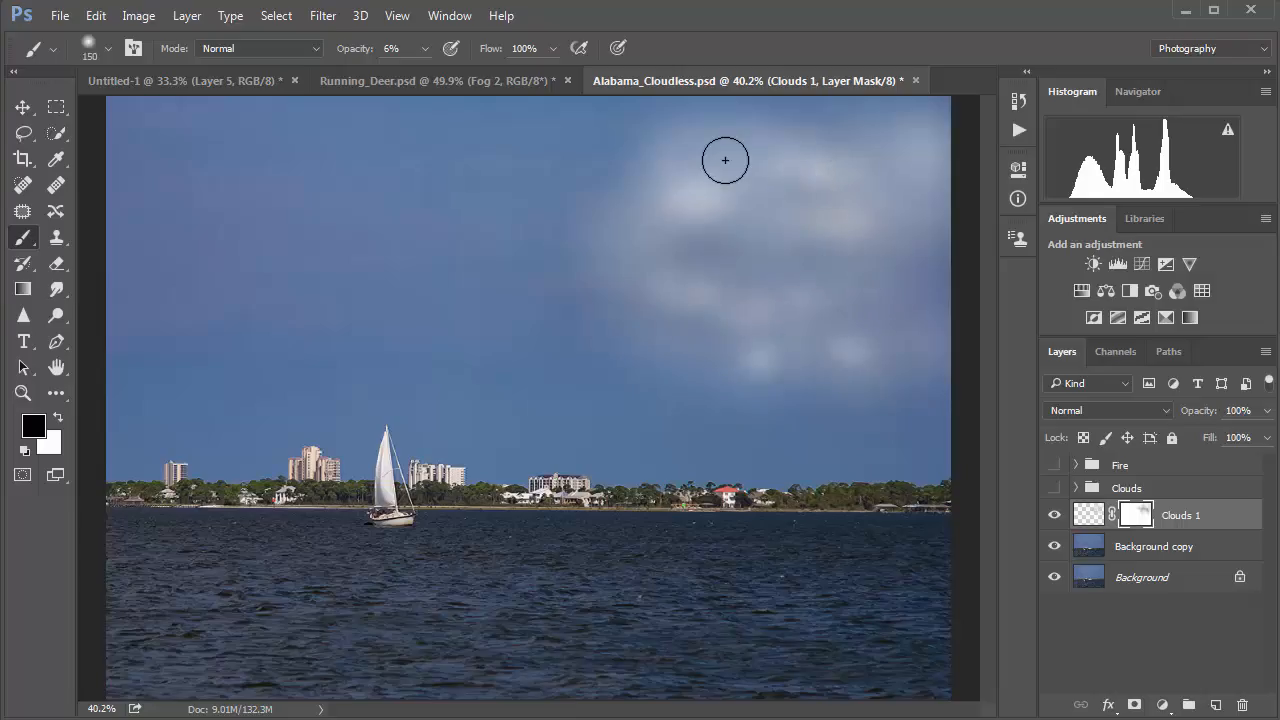
Try a black mask stroke at 100% opacity down through the middle of the cloud, and undo it
left_click(59, 417)
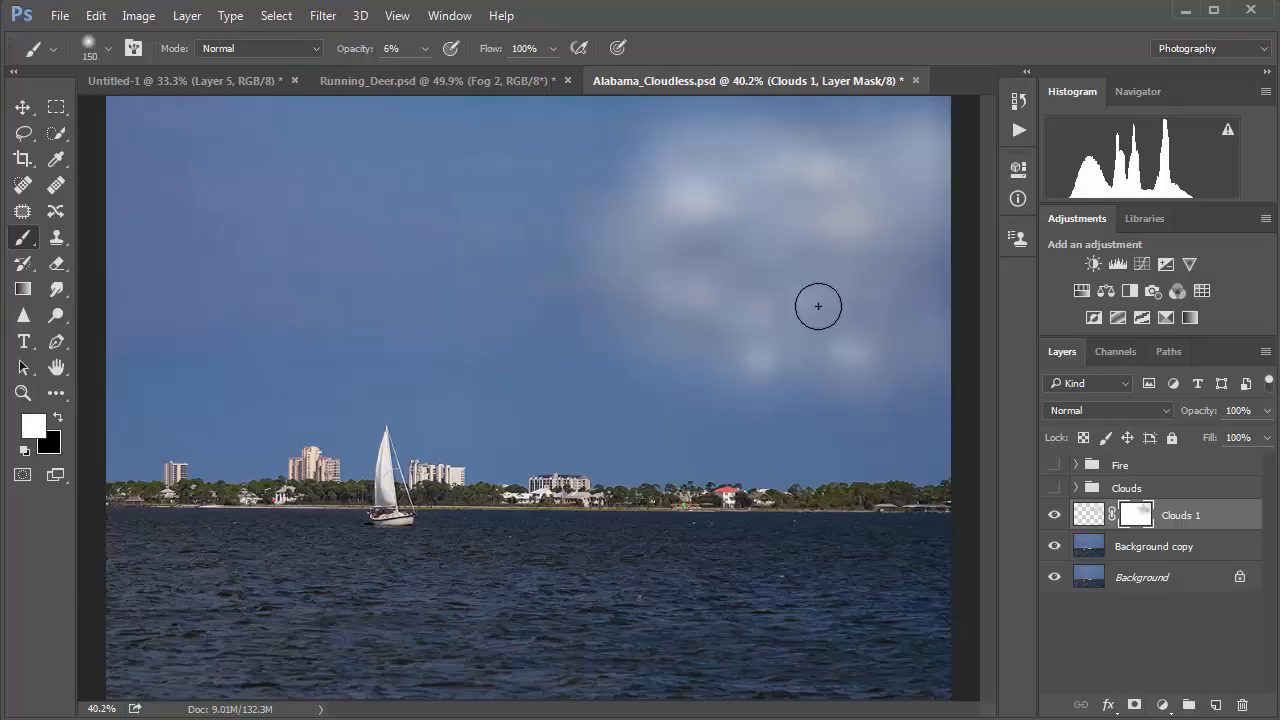
key("x")
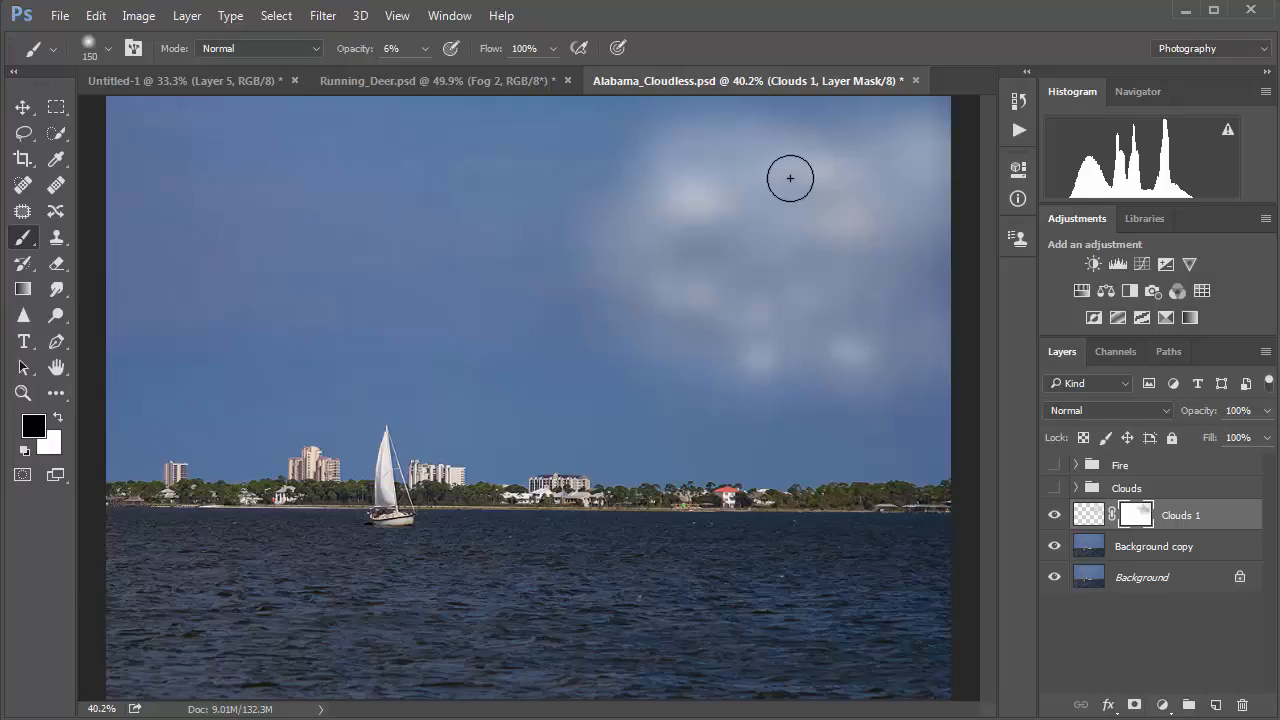
left_click_drag(425, 48, 509, 73)
left_click_drag(762, 168, 779, 356)
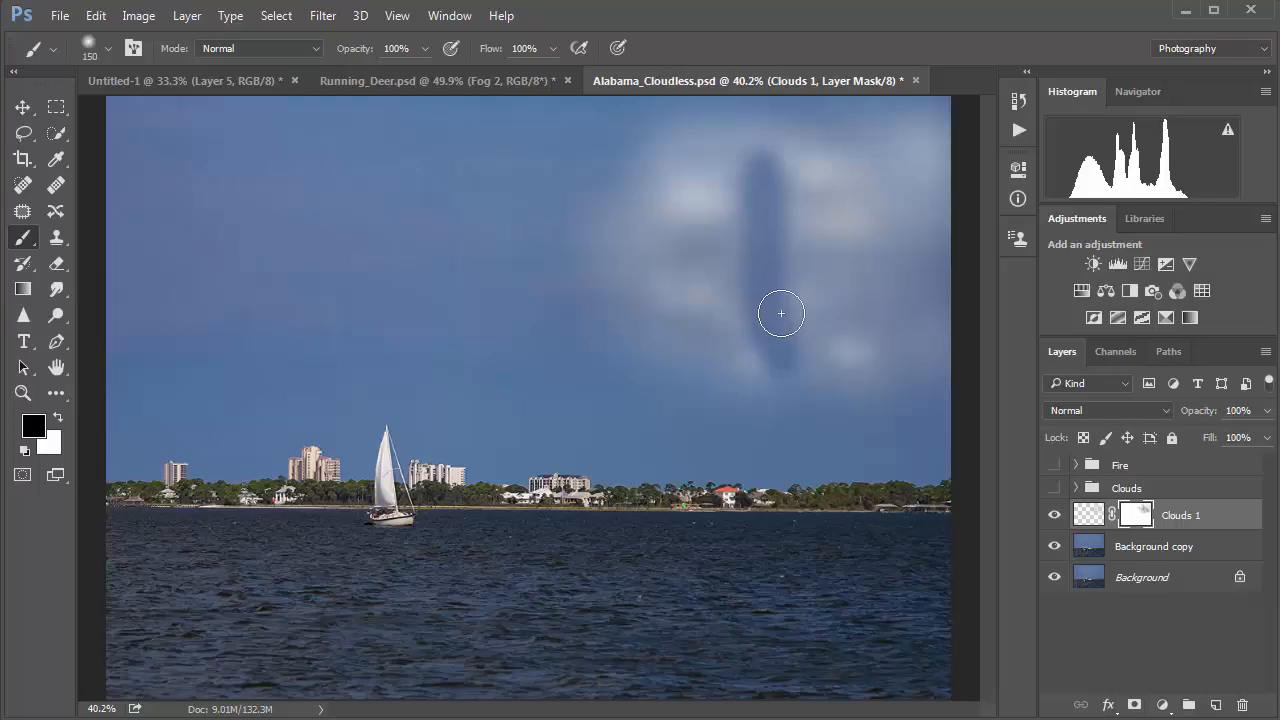
key("ctrl+z")
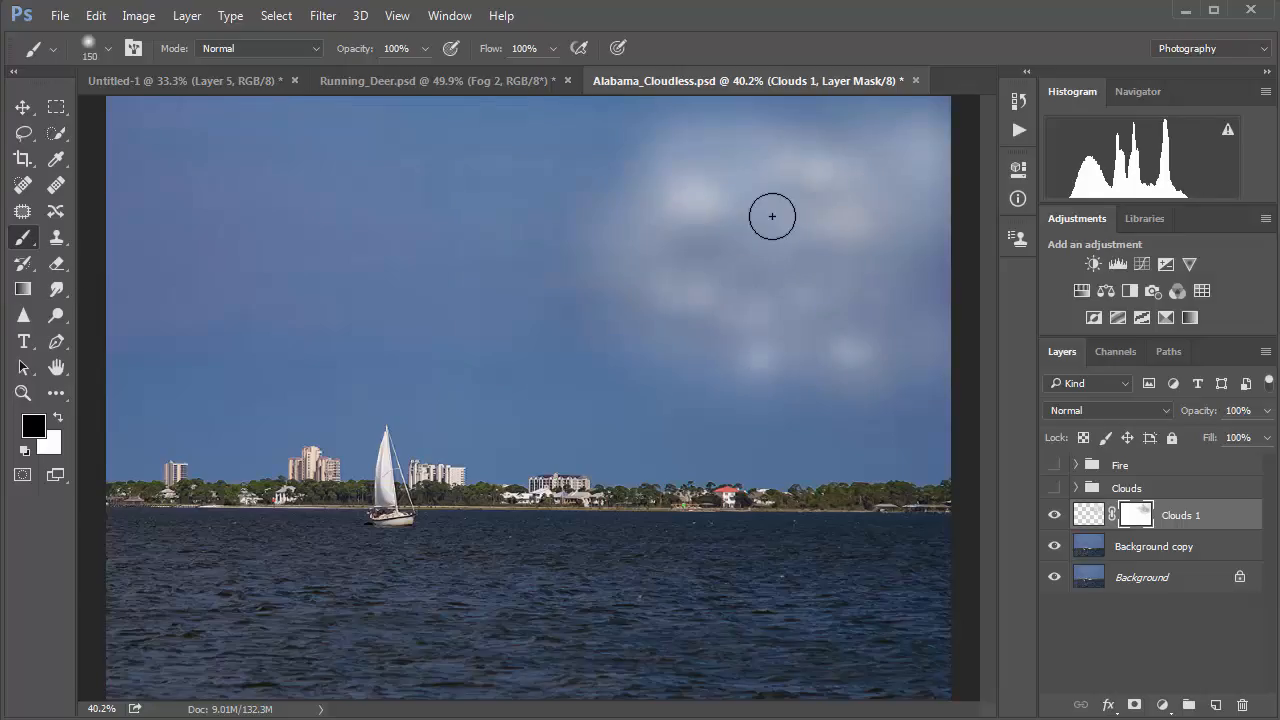
Set the brush opacity to 9% and paint black on the Clouds 1 mask to soften the cloud's middle and right side
left_click(426, 48)
left_click(339, 74)
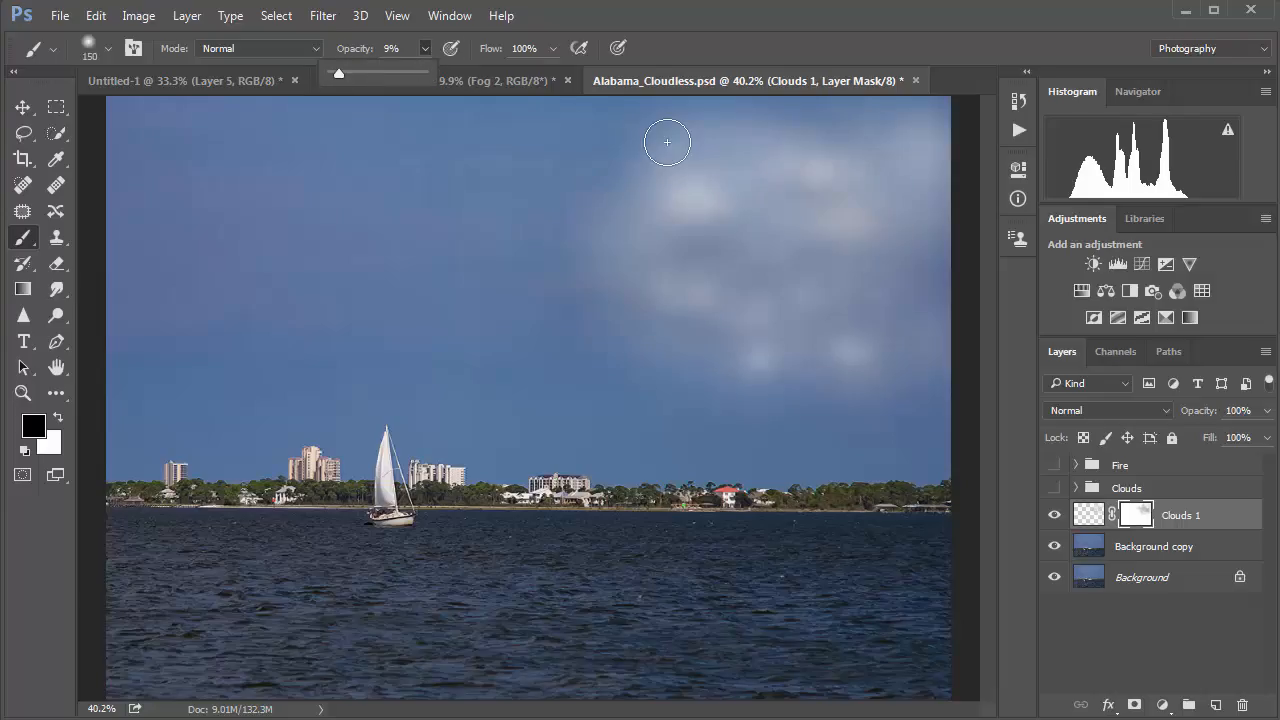
left_click(765, 212)
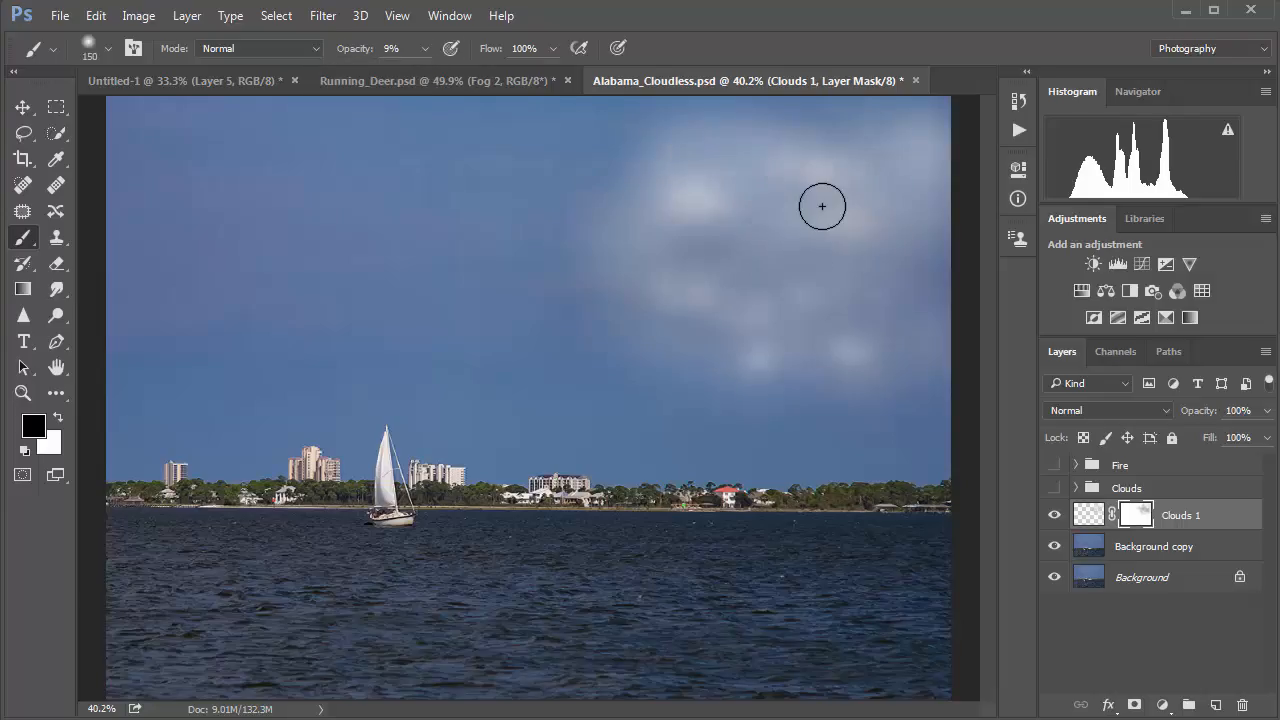
mouse_move(822, 206)
left_mouse_down()
mouse_move(887, 191)
mouse_move(865, 210)
mouse_move(886, 250)
mouse_move(821, 258)
mouse_move(884, 278)
mouse_move(821, 245)
mouse_move(882, 261)
mouse_move(863, 252)
mouse_move(838, 292)
mouse_move(763, 233)
mouse_move(783, 161)
mouse_move(840, 181)
mouse_move(804, 156)
mouse_move(834, 174)
mouse_move(801, 173)
mouse_move(818, 180)
mouse_move(748, 396)
mouse_move(795, 384)
mouse_move(768, 360)
mouse_move(751, 369)
mouse_move(789, 377)
mouse_move(811, 351)
mouse_move(871, 398)
mouse_move(860, 353)
left_mouse_up()
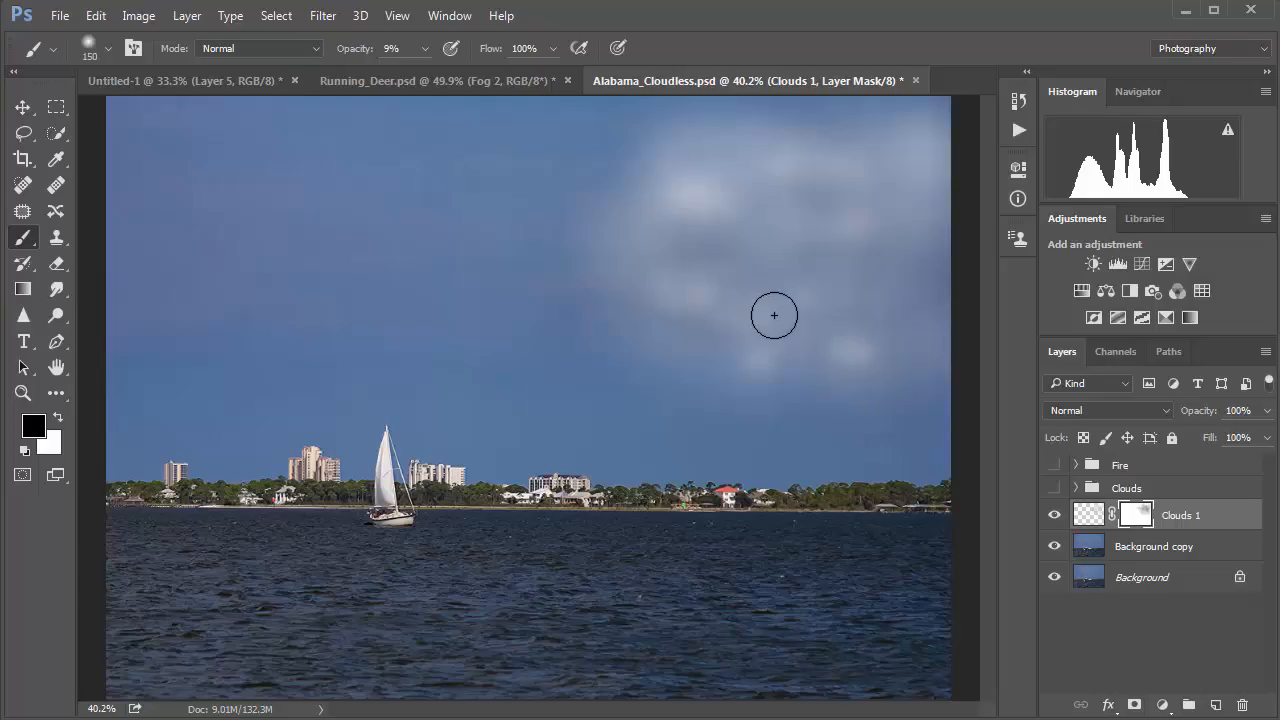
Try rotating the Clouds 1 layer about 20 degrees counterclockwise with Free Transform, and return to the Brush tool
key("ctrl+t")
left_click_drag(463, 343, 673, 366)
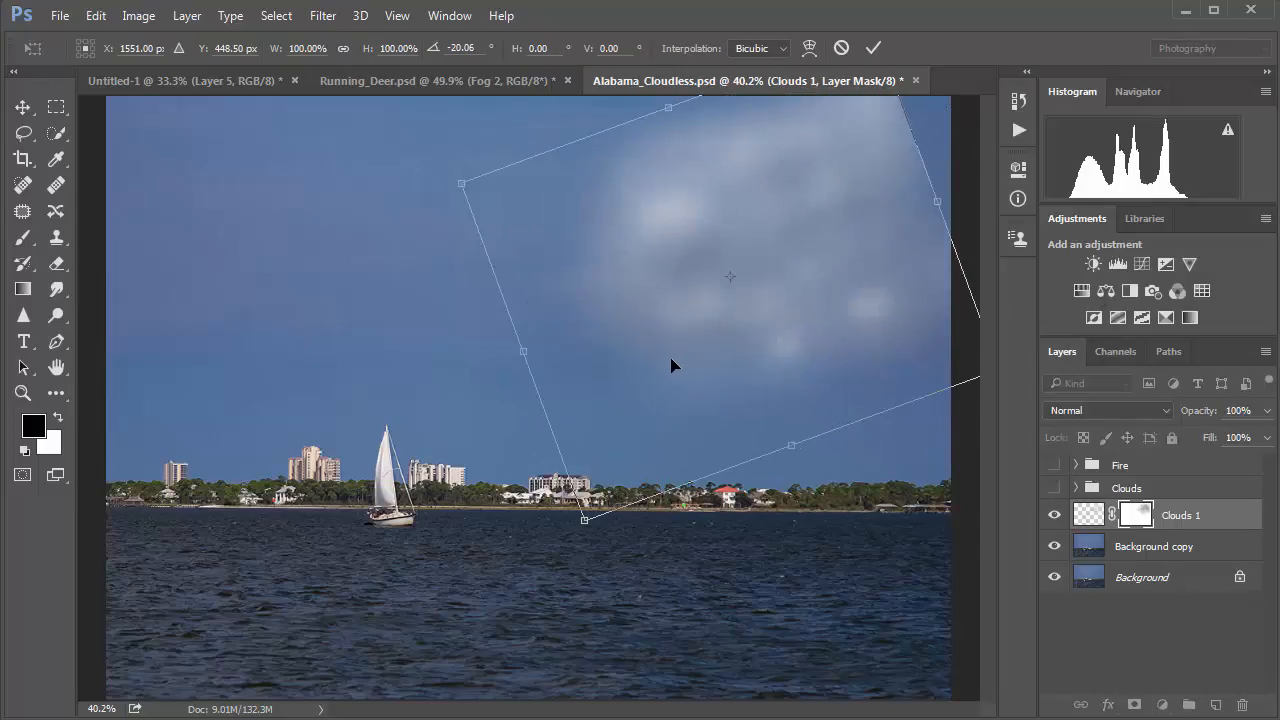
key("Return")
key("b")
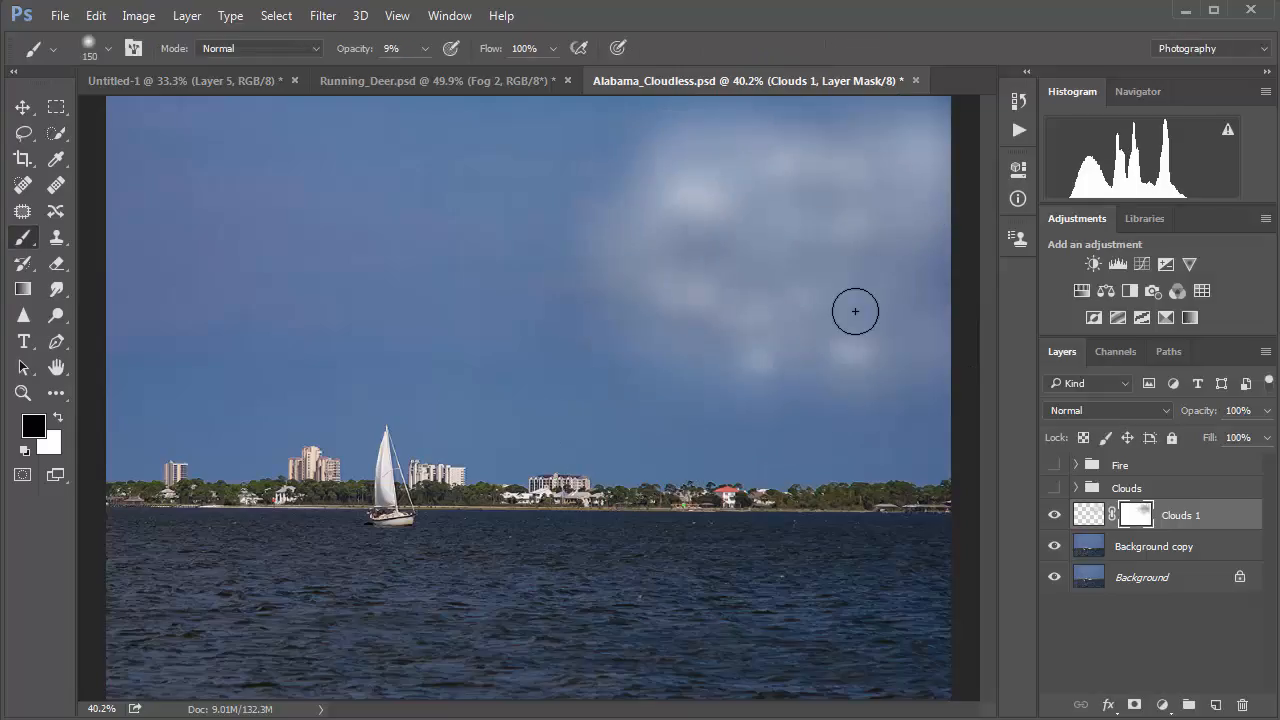
Scale the Clouds 1 layer with Free Transform to about 90% width and 94% height, and apply the transformation
key("ctrl+t")
left_click_drag(397, 283, 528, 298)
left_click_drag(528, 457, 622, 418)
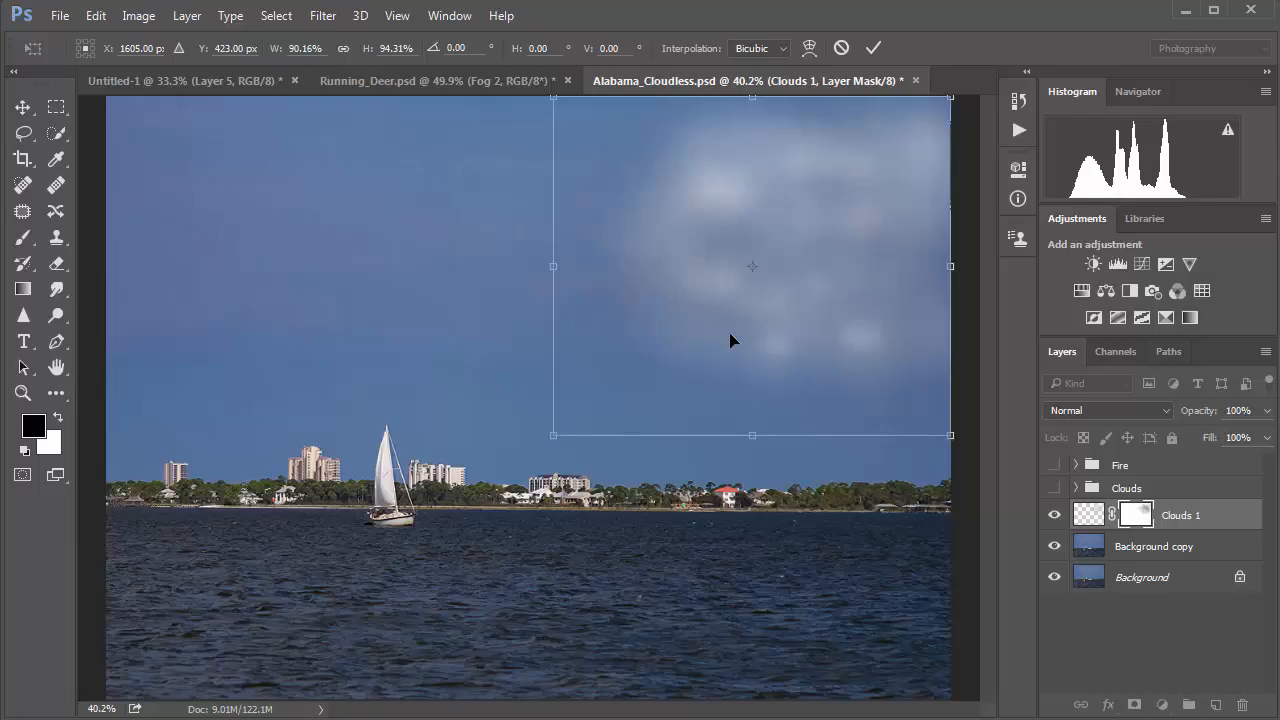
key("Return")
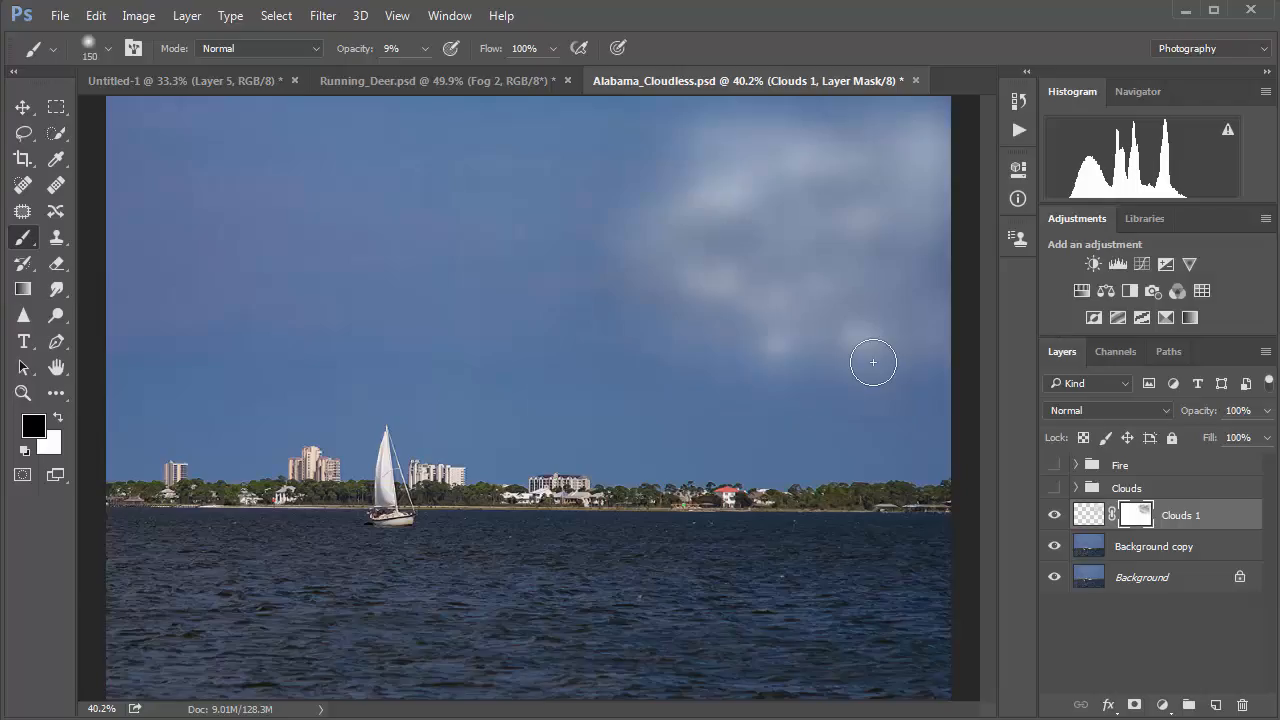
Switch the painting colour to white and add a new layer named Clouds 2 above Clouds 1
left_click(1091, 516)
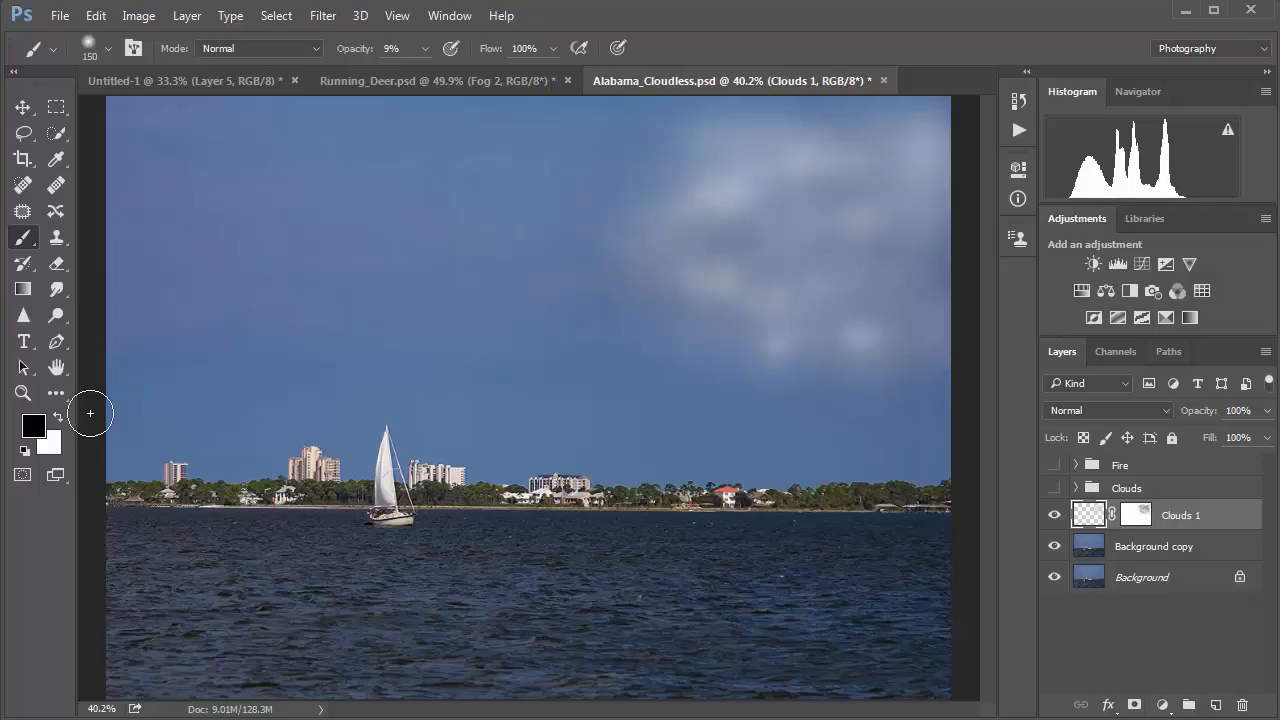
key("x")
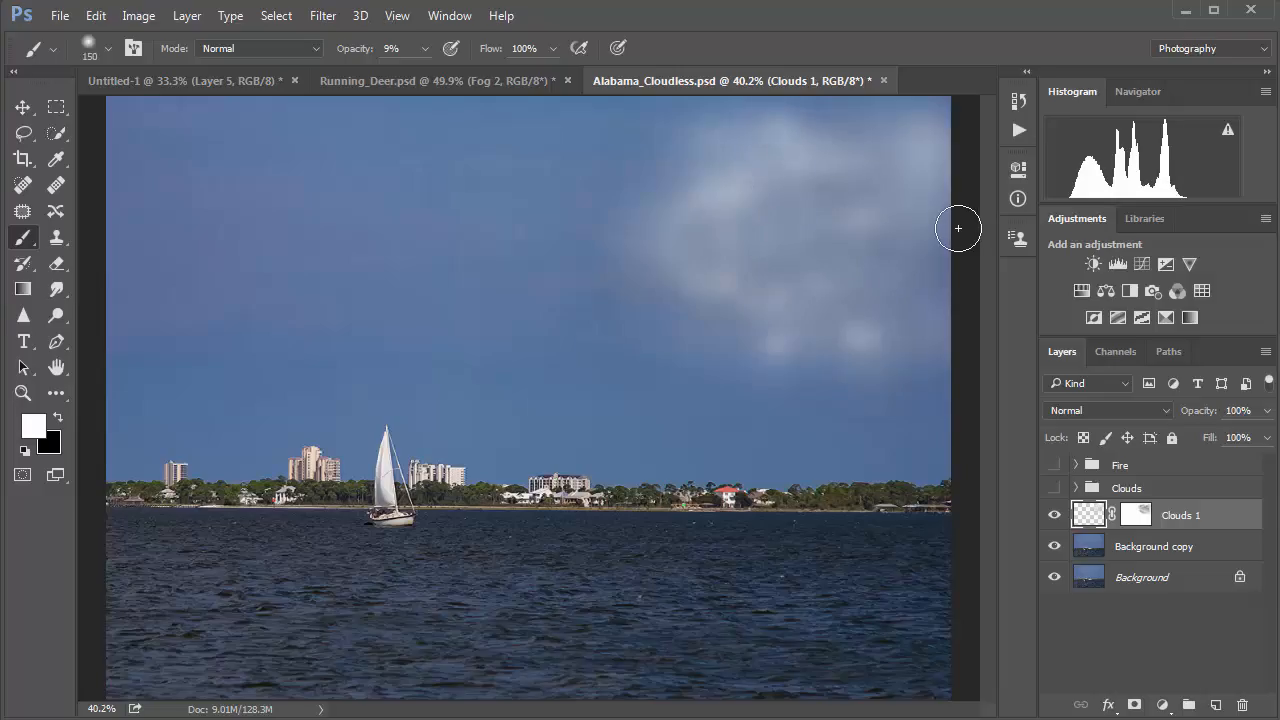
left_click(1216, 705)
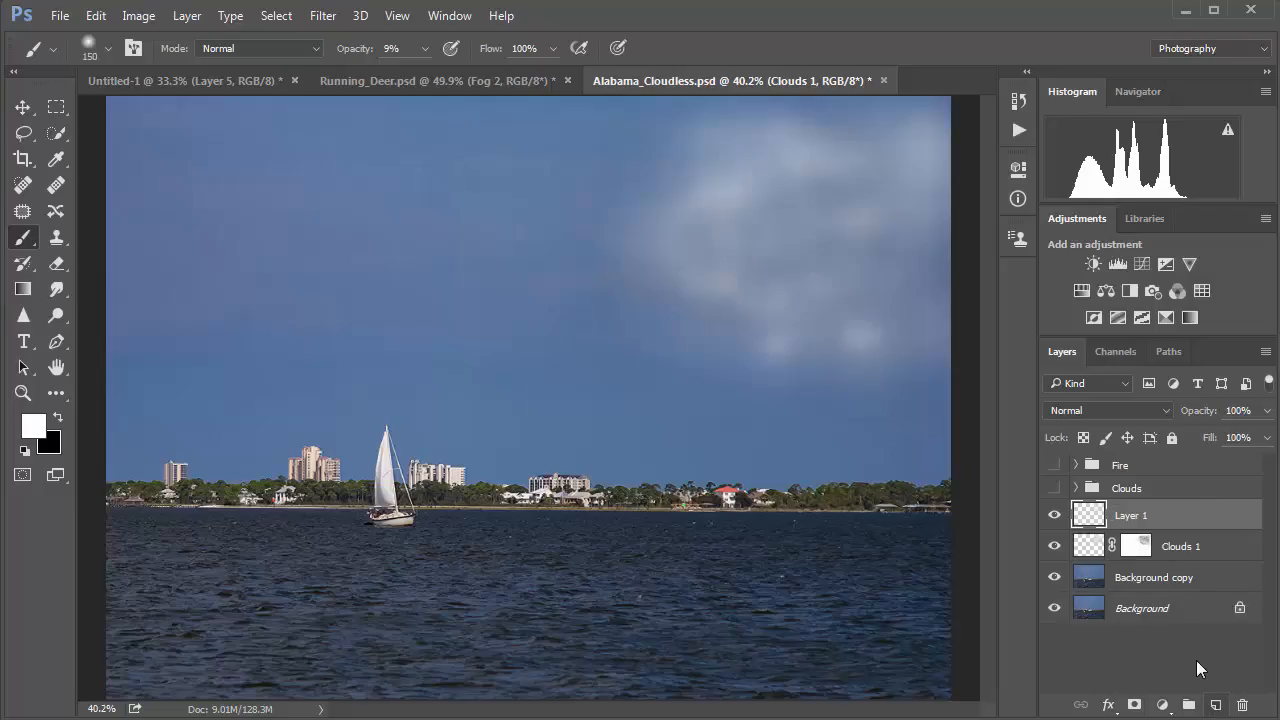
double_click(1129, 516)
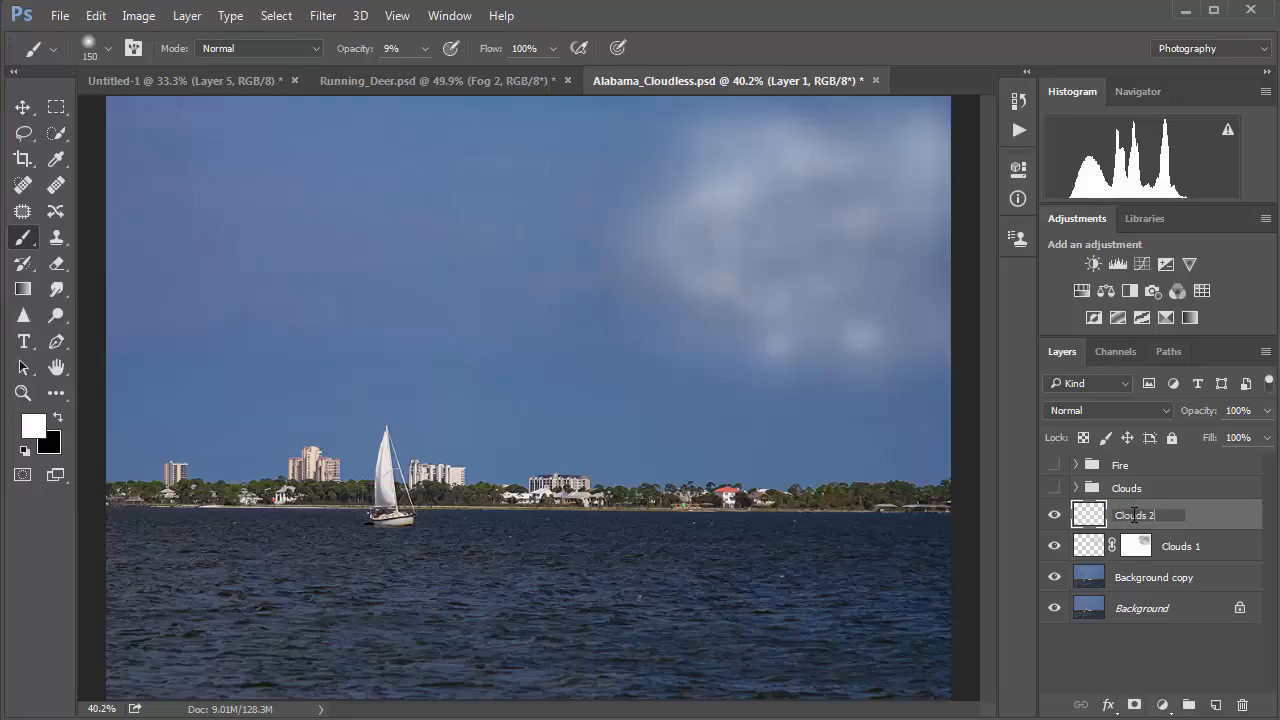
key("Return")
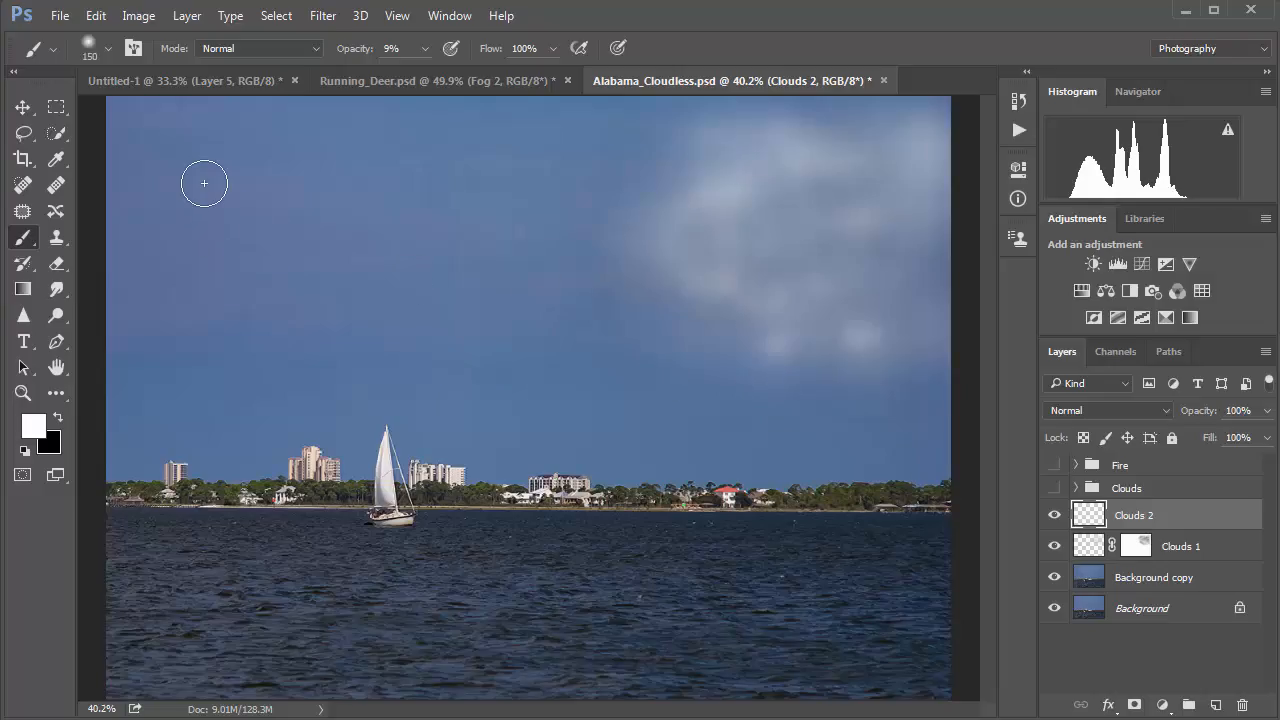
Paint a small white cloud on Clouds 2 in the upper-left sky, using overlapping strokes and dabs at 150 px and 9% opacity
mouse_move(229, 240)
left_mouse_down()
mouse_move(267, 233)
mouse_move(217, 249)
left_mouse_up()
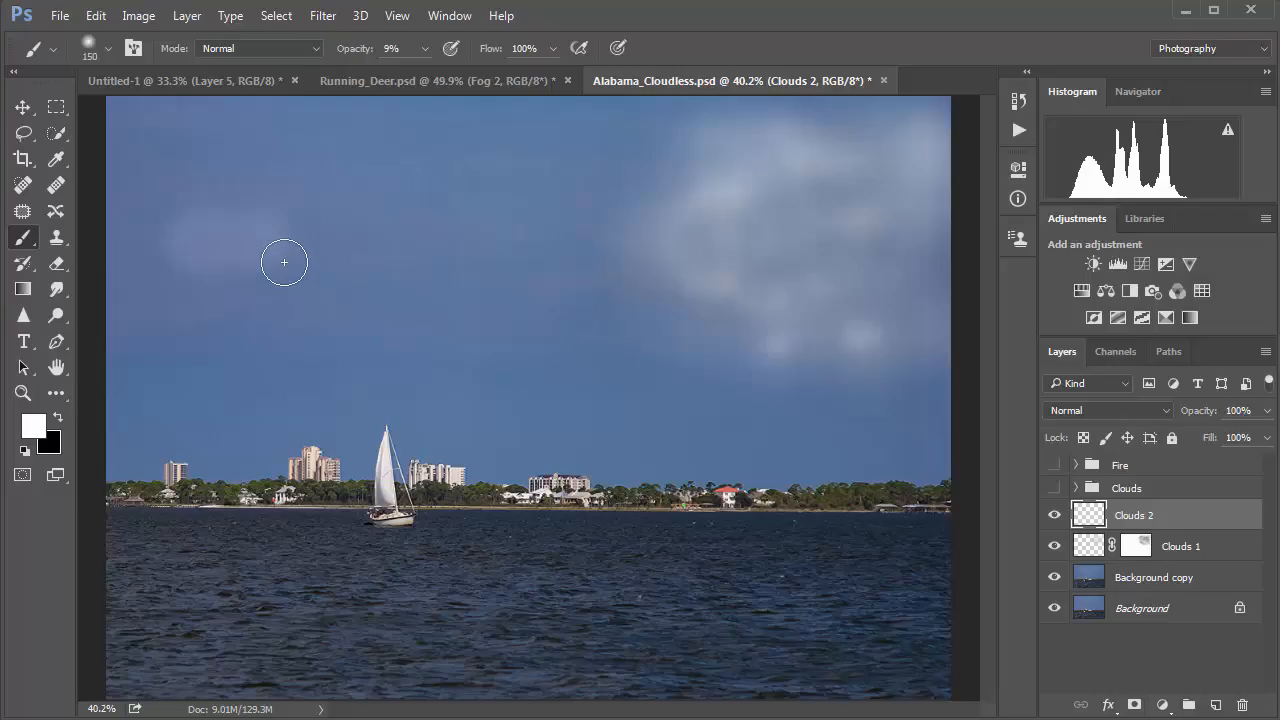
left_click(262, 238)
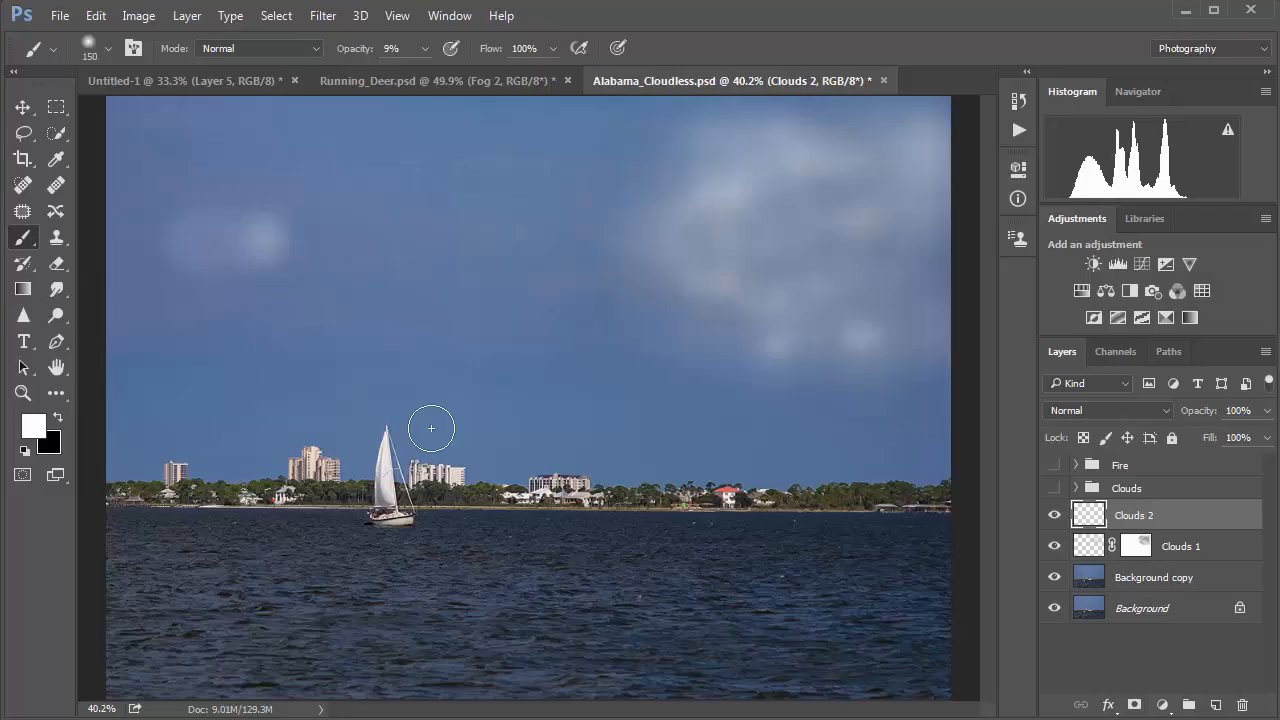
mouse_move(237, 270)
left_mouse_down()
mouse_move(266, 309)
mouse_move(234, 286)
mouse_move(237, 309)
left_mouse_up()
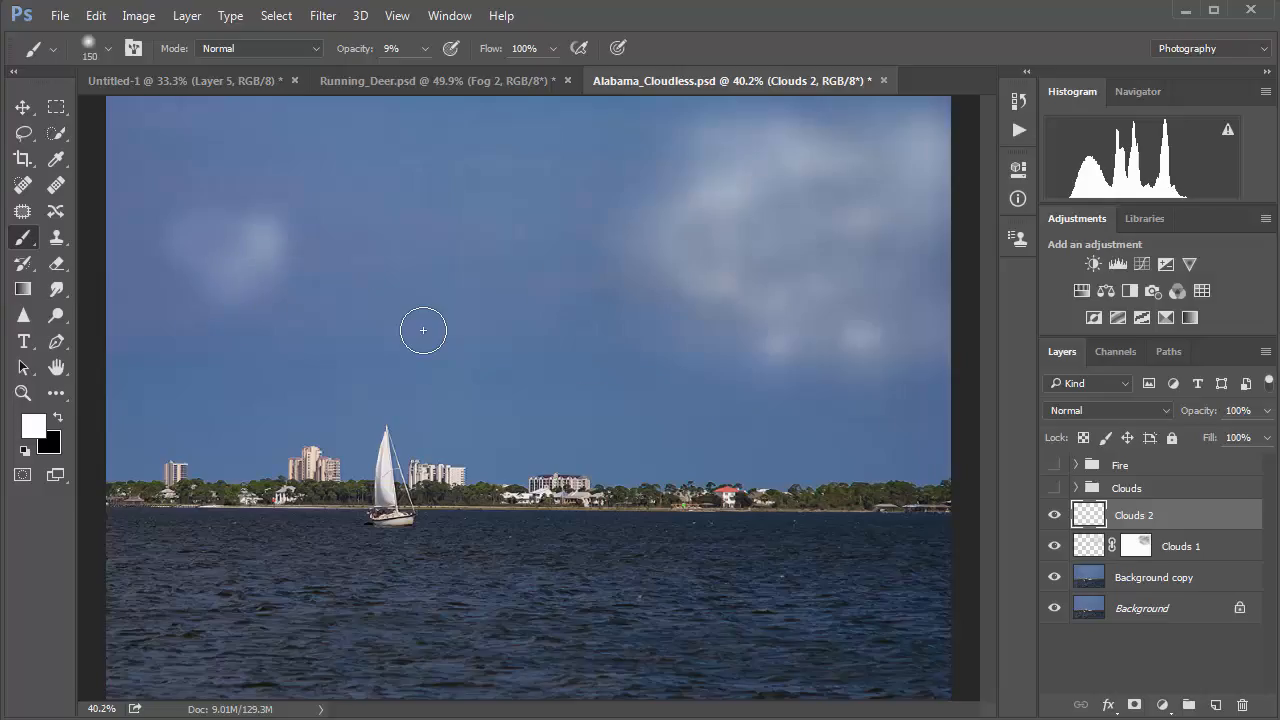
mouse_move(261, 268)
left_mouse_down()
mouse_move(263, 283)
mouse_move(274, 271)
left_mouse_up()
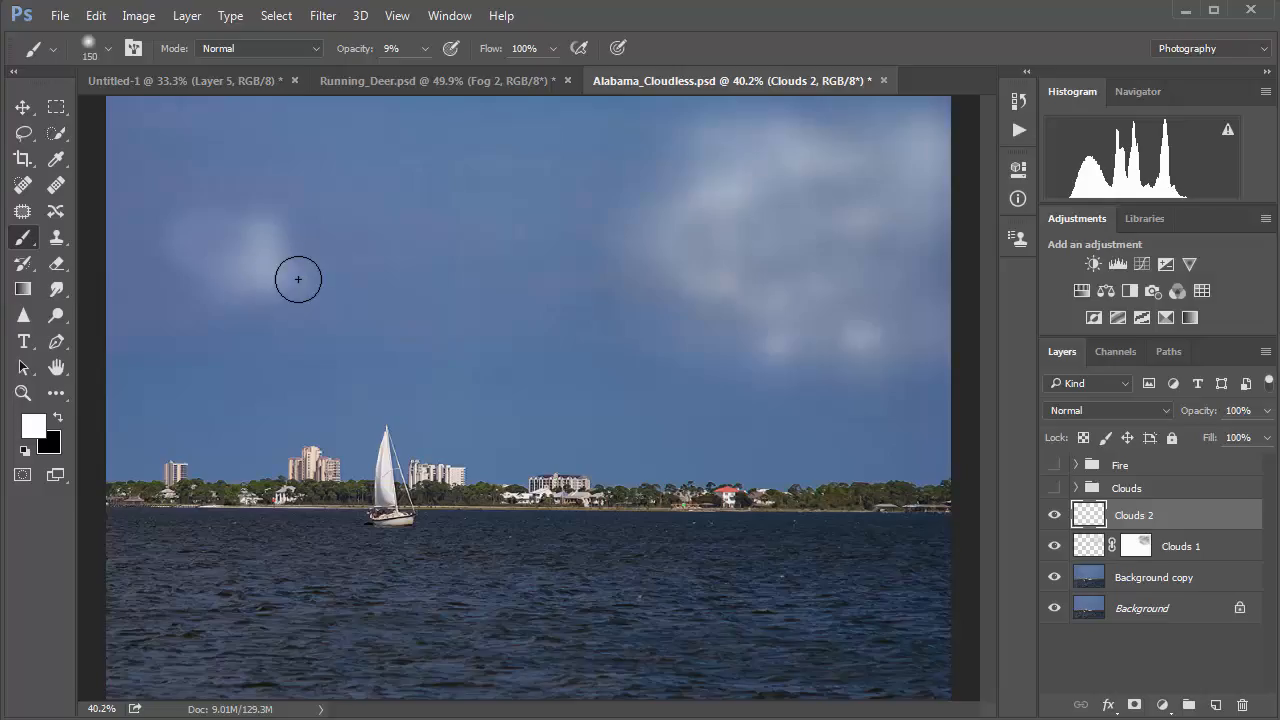
mouse_move(309, 288)
left_mouse_down()
mouse_move(273, 267)
mouse_move(296, 288)
left_mouse_up()
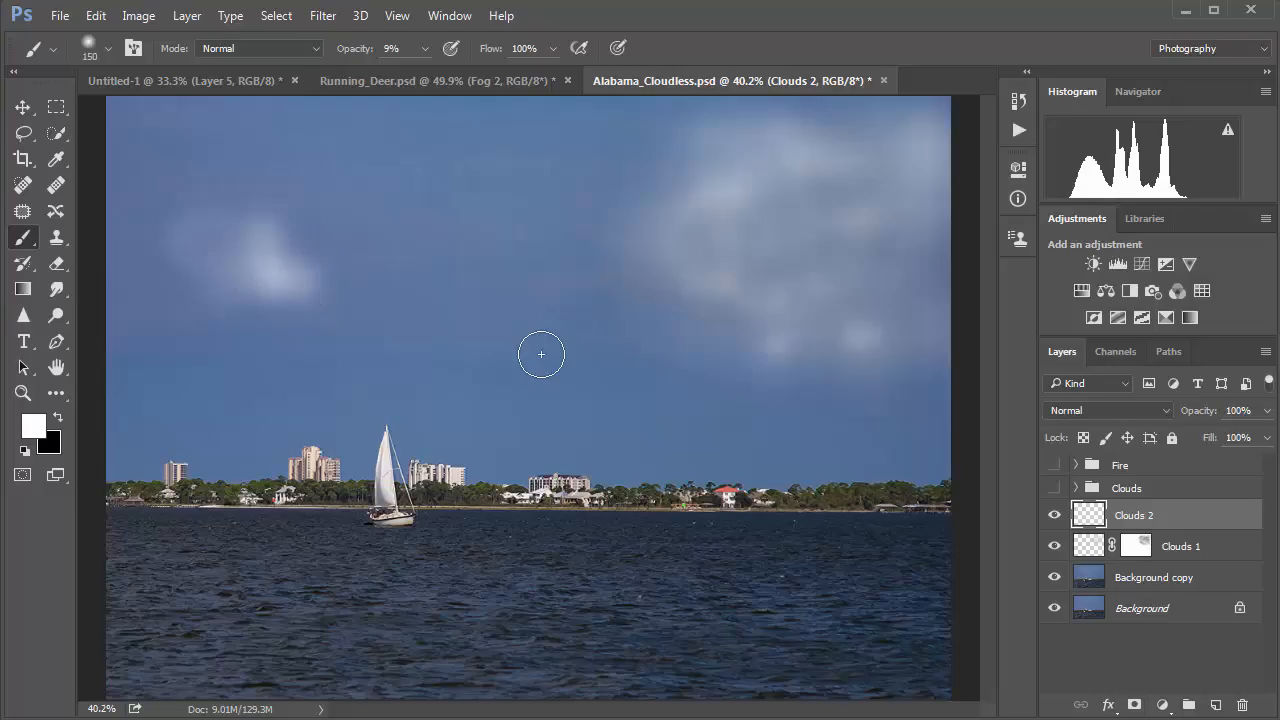
left_click(300, 286)
mouse_move(261, 269)
left_mouse_down()
mouse_move(218, 278)
mouse_move(250, 282)
mouse_move(270, 305)
left_mouse_up()
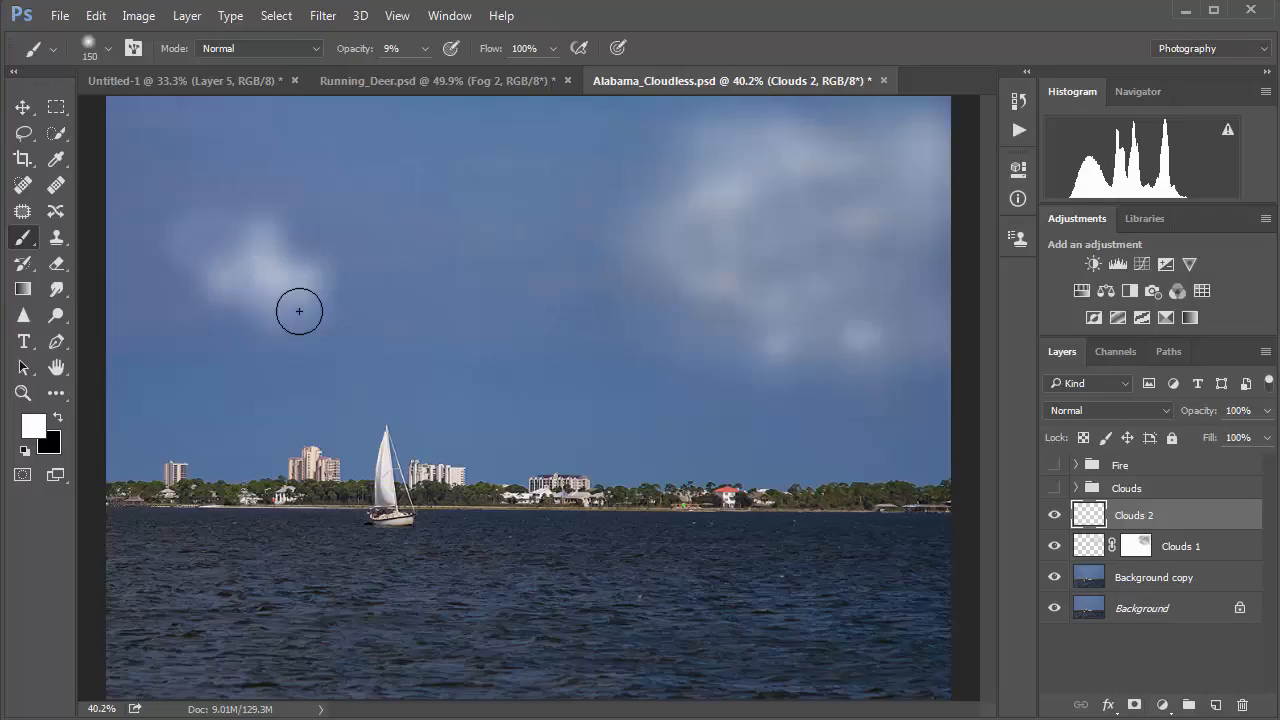
Apply a horizontal Motion Blur at a 0° angle to the Clouds 2 layer, and return to the Brush tool
left_click(322, 18)
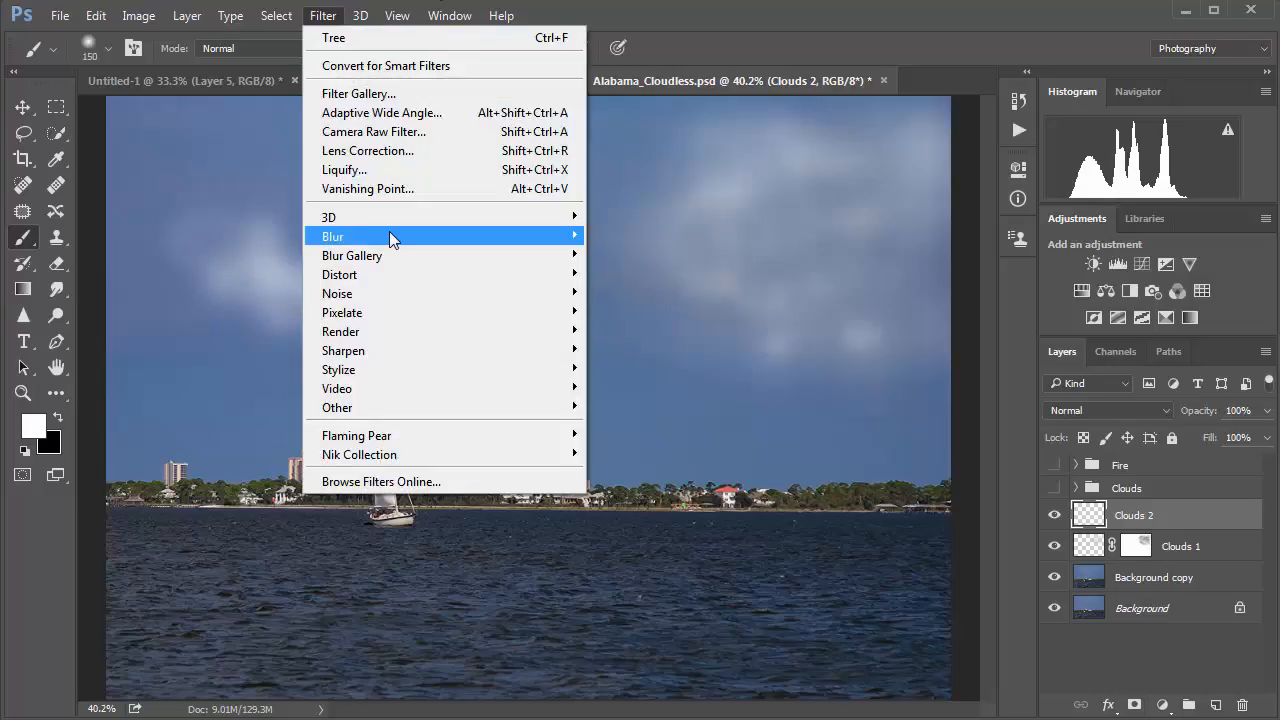
mouse_move(389, 236)
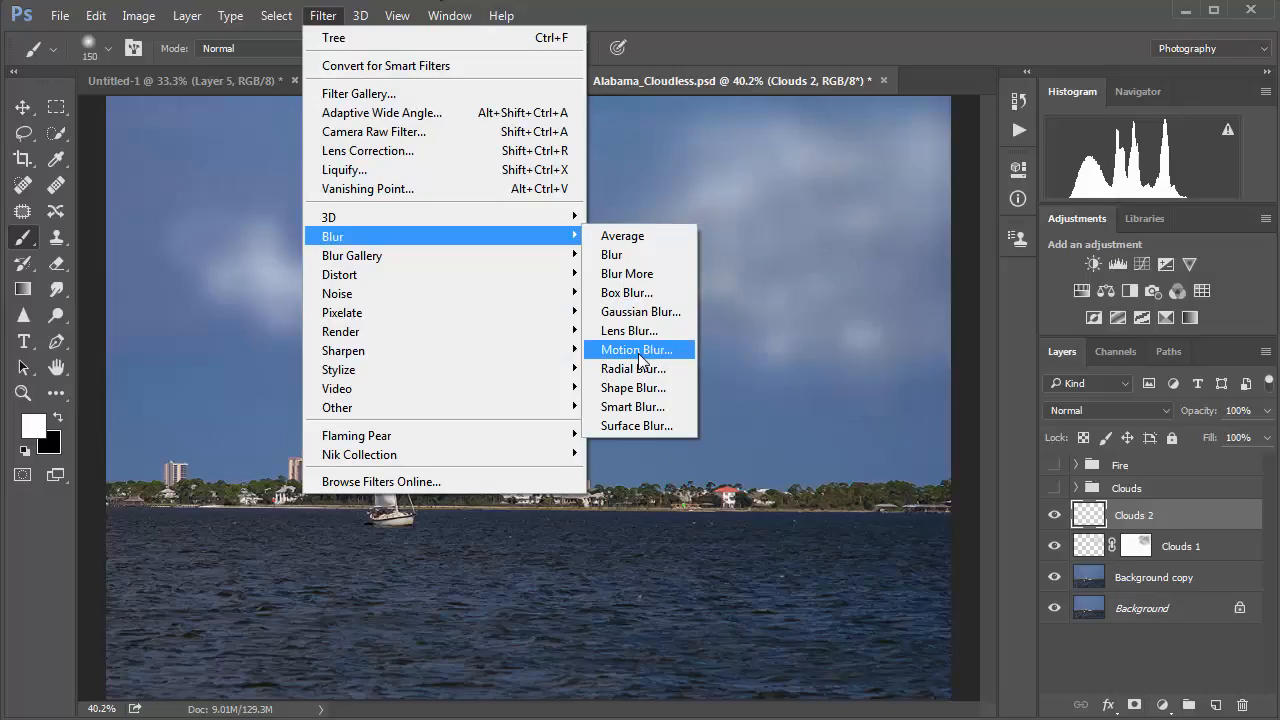
left_click(637, 350)
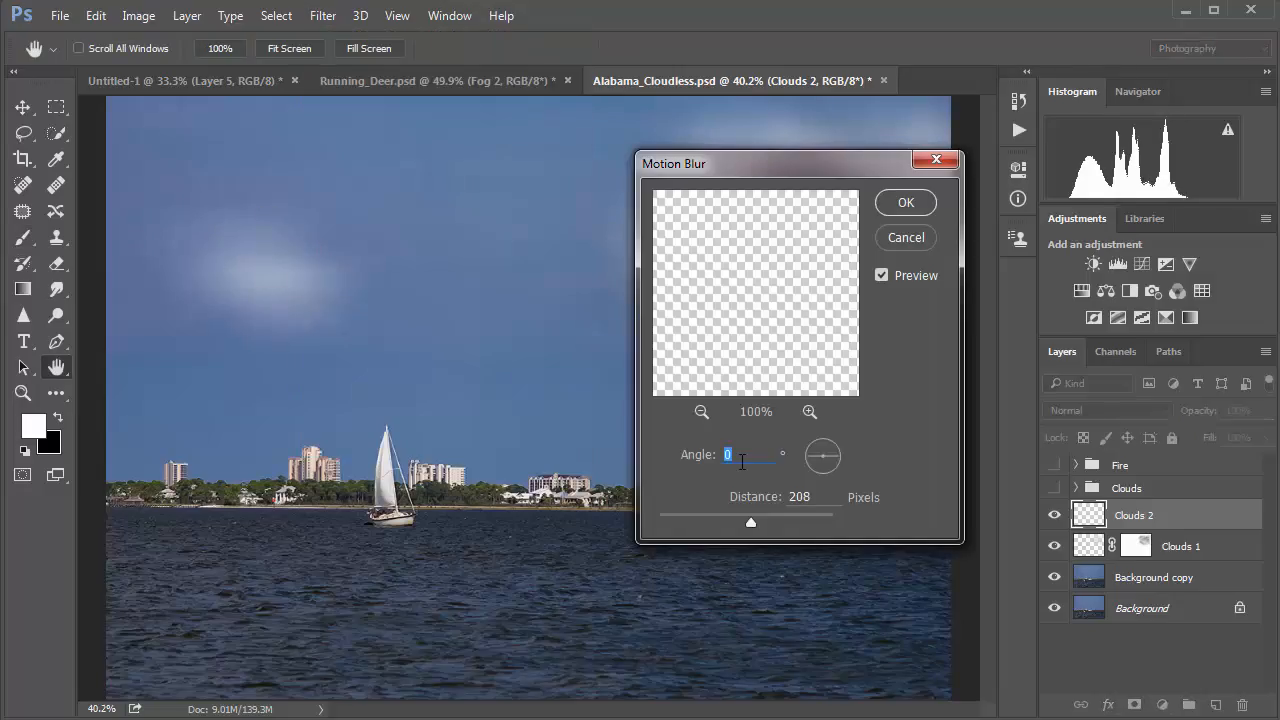
left_click_drag(700, 515, 740, 520)
left_click(904, 203)
key("b")
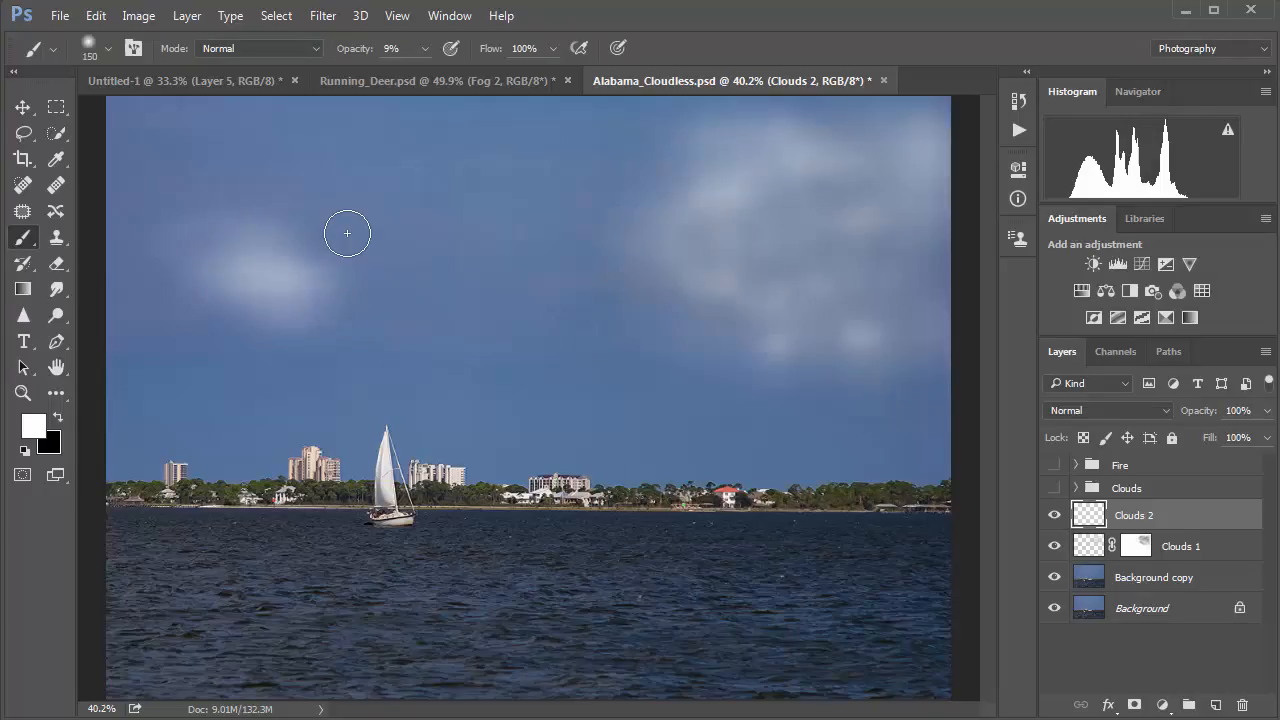
Apply the last-used Motion Blur to the image content of the Clouds 1 layer
left_click(1095, 552)
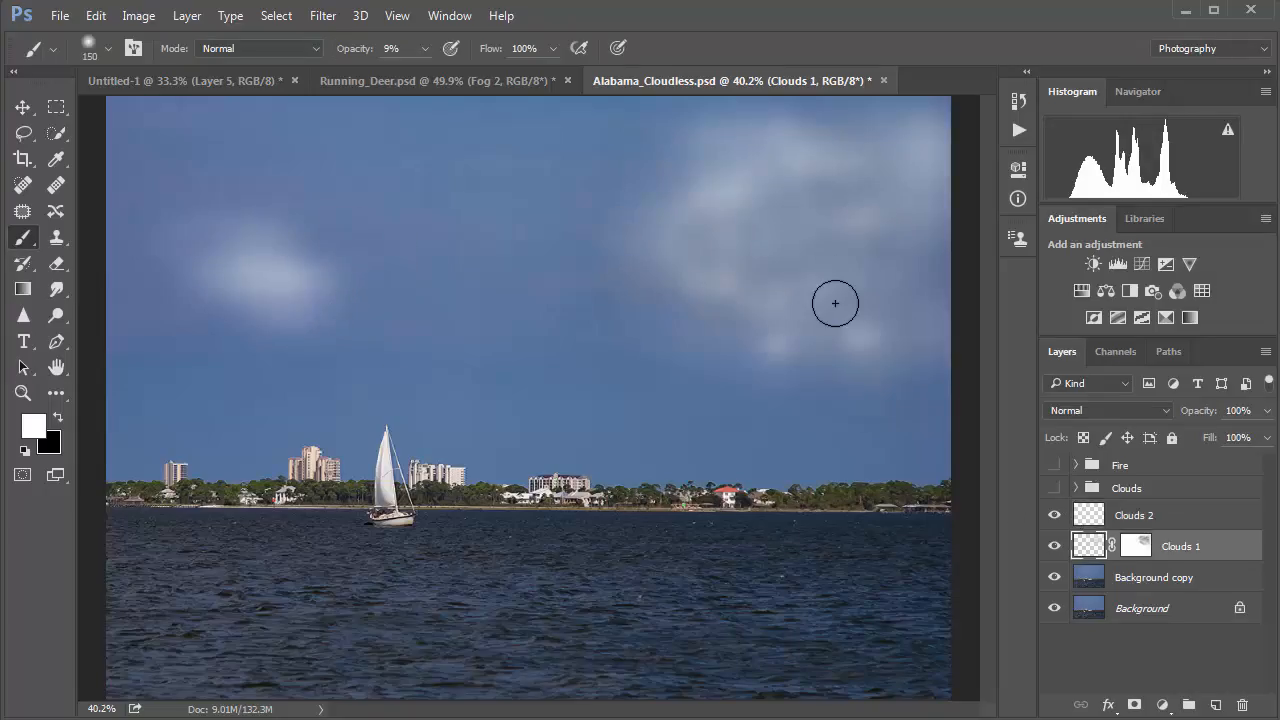
left_click(325, 16)
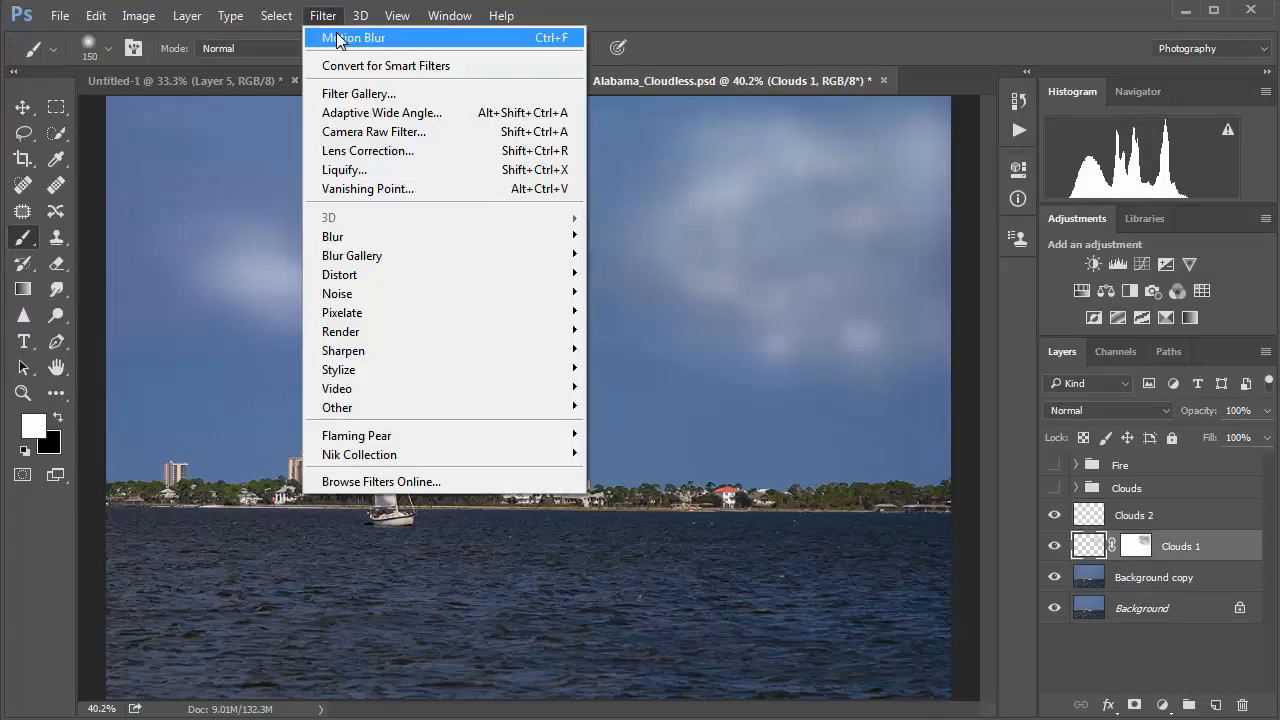
left_click(337, 38)
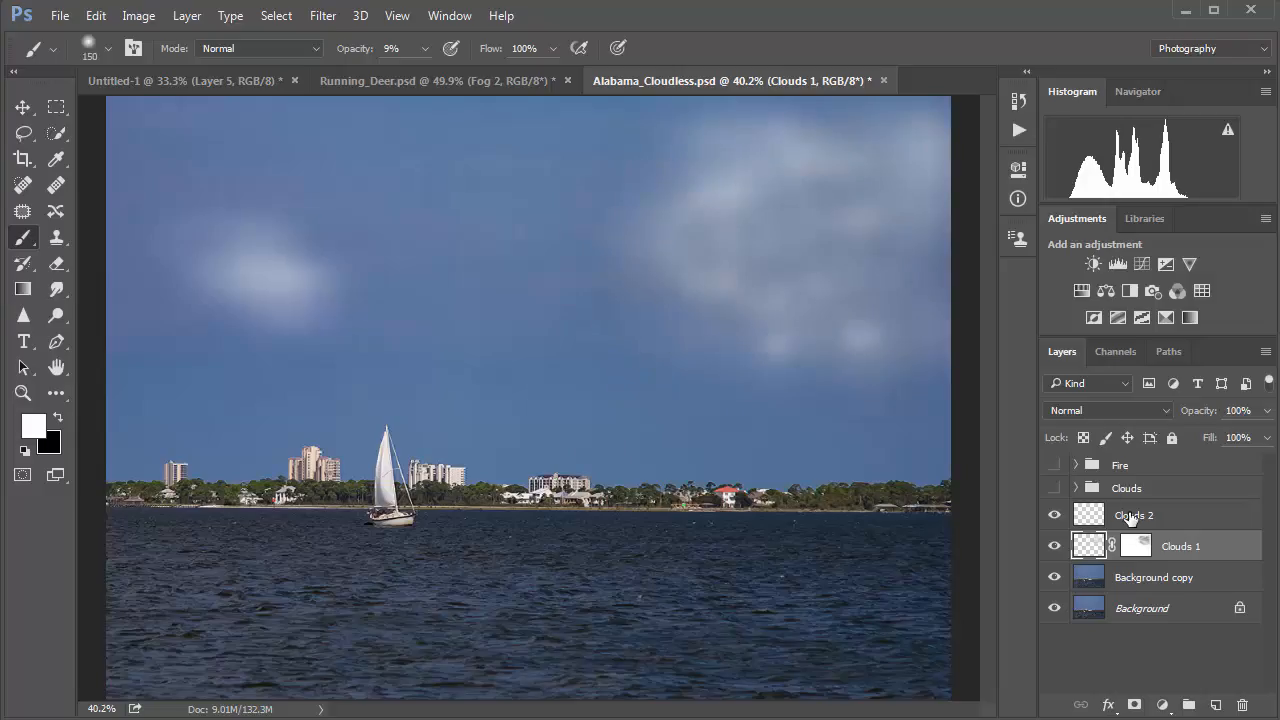
Add a layer mask to Clouds 2 and paint black on it at 9% opacity to thin the cloud, reducing the brush to 90 px
left_click(1130, 518)
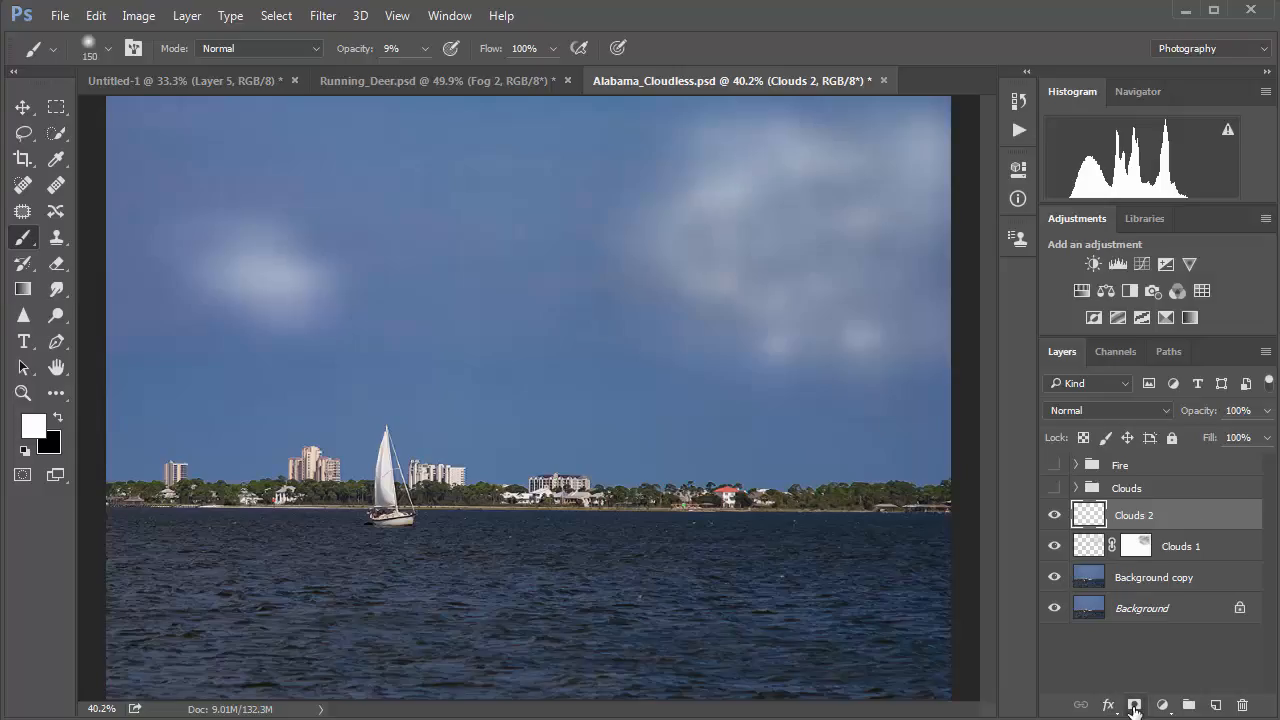
left_click(1134, 706)
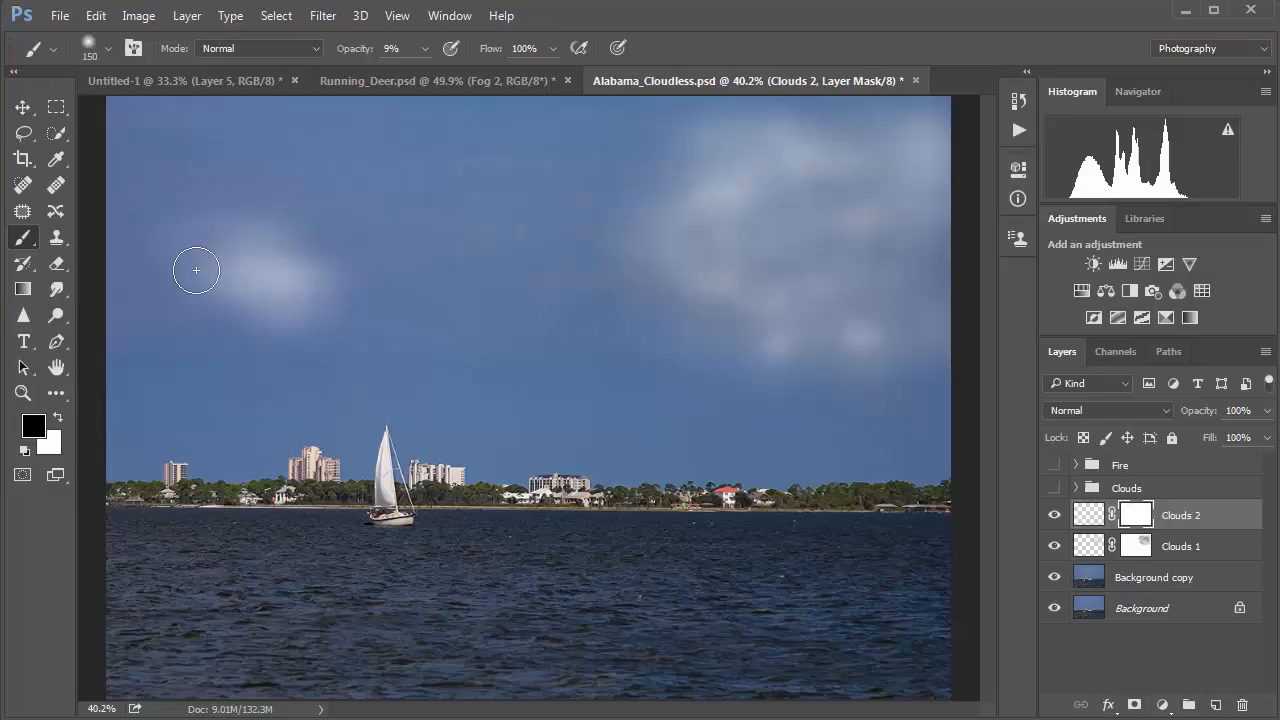
mouse_move(288, 266)
left_mouse_down()
mouse_move(347, 298)
mouse_move(323, 316)
mouse_move(327, 264)
mouse_move(264, 270)
mouse_move(295, 270)
left_mouse_up()
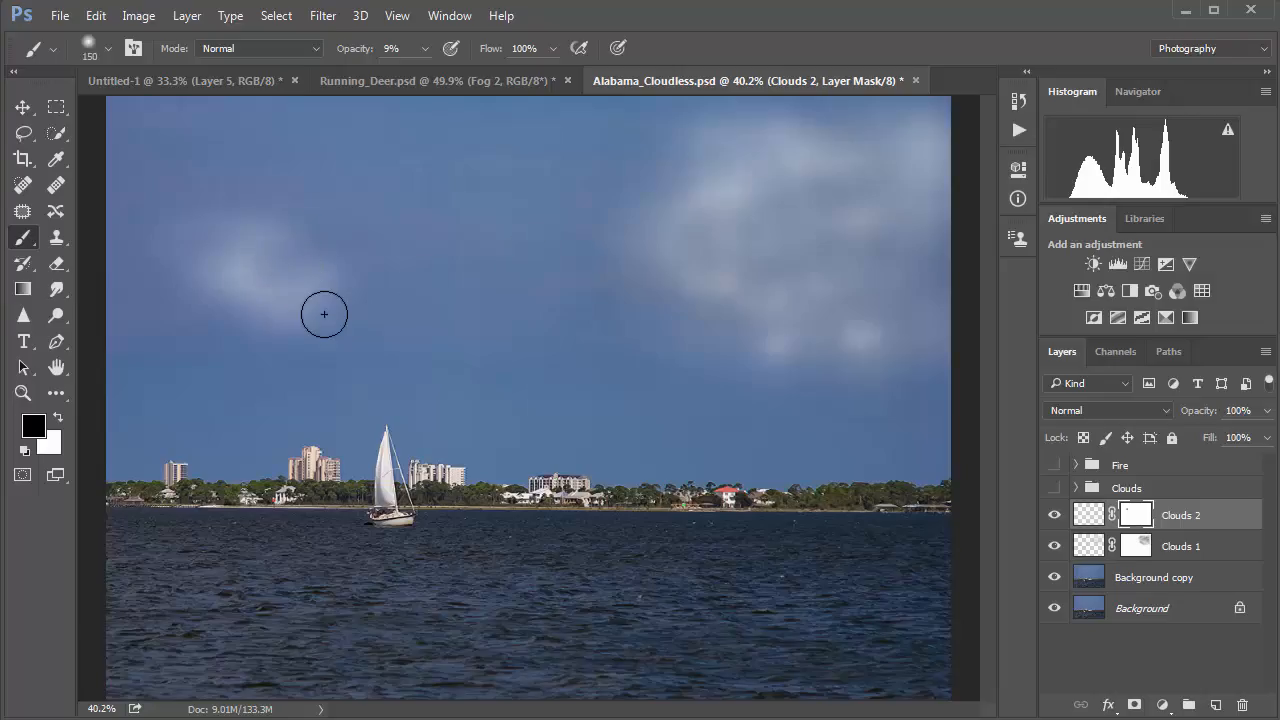
mouse_move(324, 314)
left_mouse_down()
mouse_move(268, 279)
mouse_move(322, 258)
mouse_move(267, 281)
left_mouse_up()
mouse_move(274, 322)
left_mouse_down()
mouse_move(244, 315)
mouse_move(294, 316)
mouse_move(240, 317)
mouse_move(307, 312)
mouse_move(250, 243)
left_mouse_up()
key("bracketleft")
key("bracketleft")
key("bracketleft")
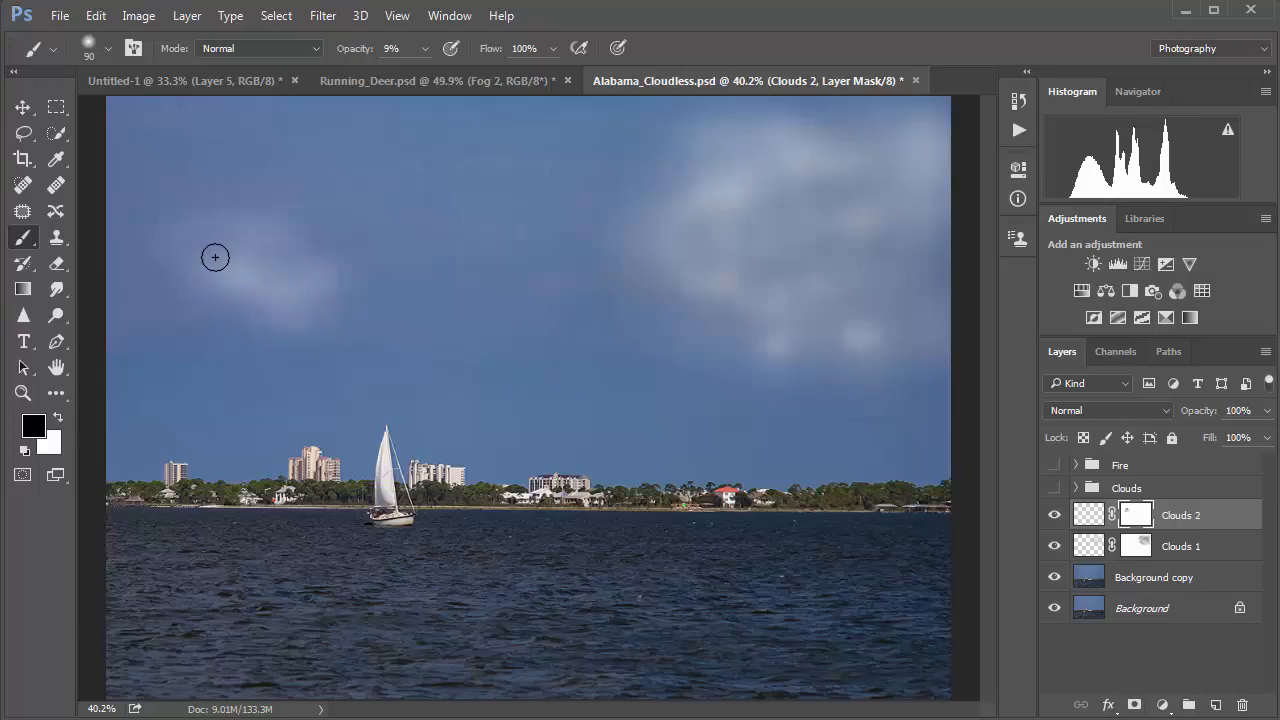
Add a new layer named Clouds 3 above Clouds 2, with white as the foreground colour
left_click(1214, 708)
key("x")
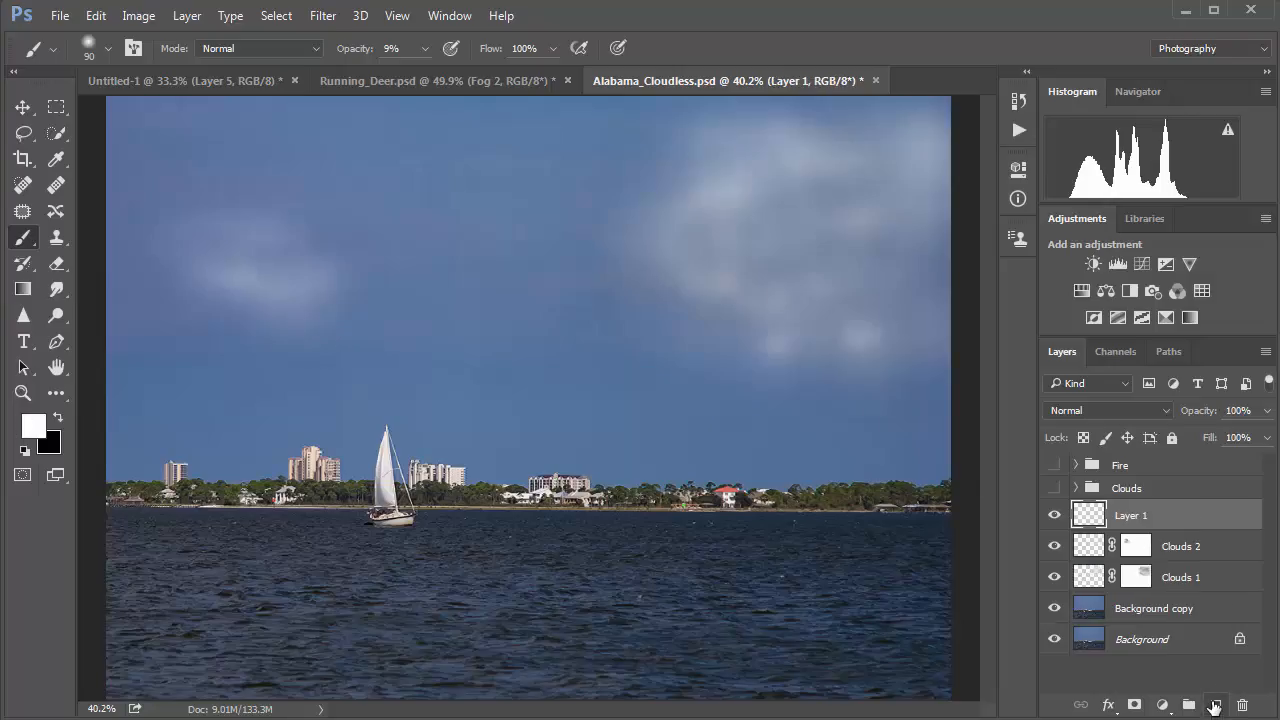
double_click(1121, 515)
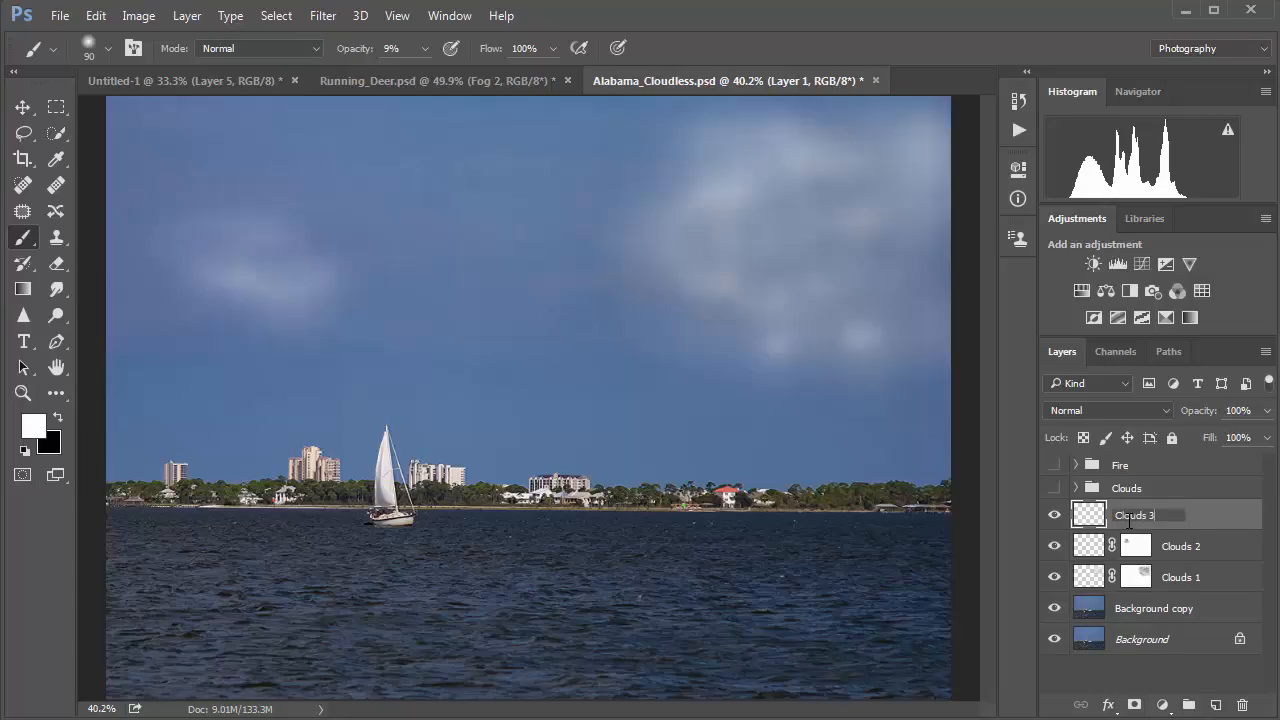
key("Return")
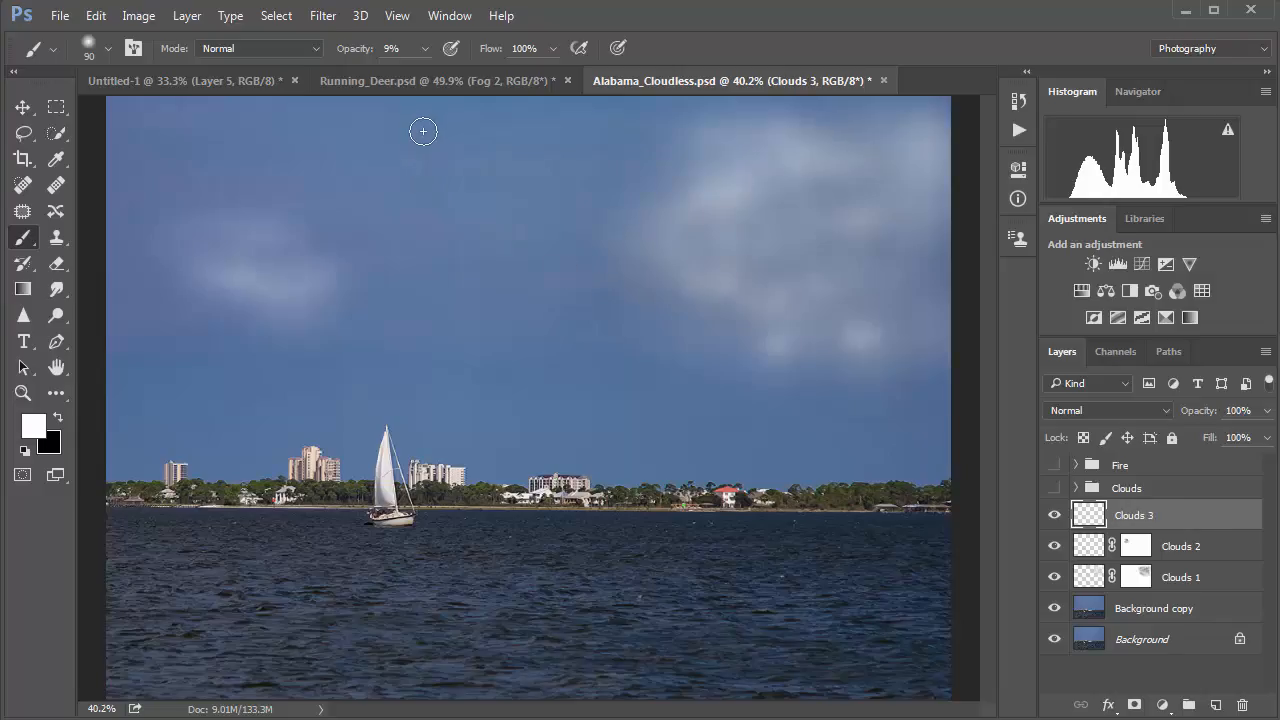
Paint a small white cloud on Clouds 3 near the top middle of the sky, at 90 px and 9% opacity
mouse_move(423, 131)
left_mouse_down()
mouse_move(496, 142)
mouse_move(454, 148)
mouse_move(491, 166)
mouse_move(442, 173)
mouse_move(497, 186)
mouse_move(452, 200)
left_mouse_up()
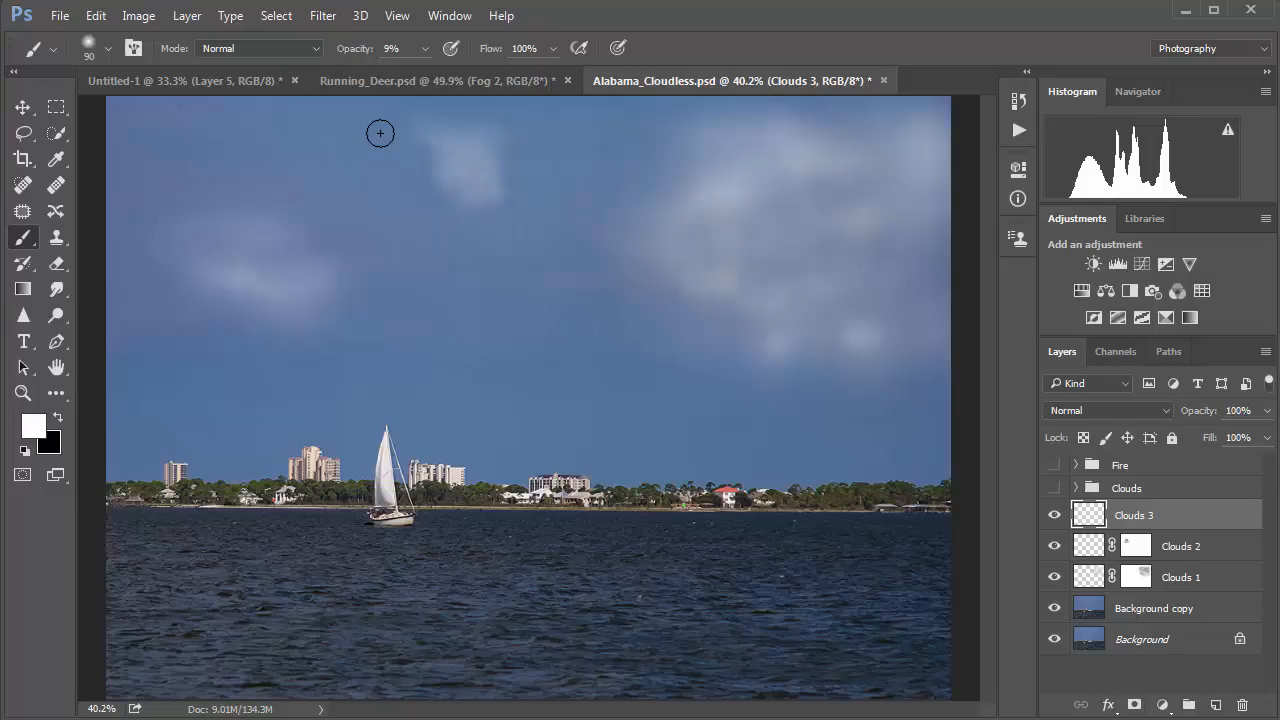
mouse_move(380, 133)
left_mouse_down()
mouse_move(421, 135)
mouse_move(410, 146)
mouse_move(456, 185)
left_mouse_up()
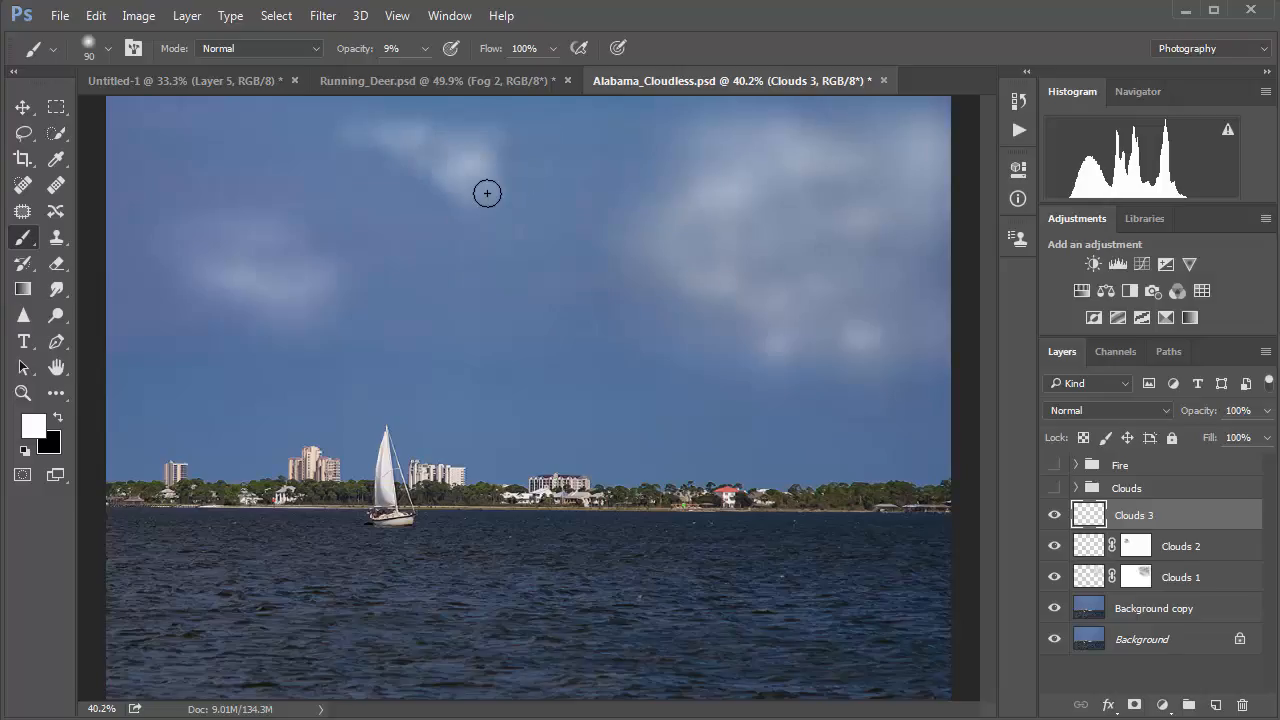
left_click(499, 138)
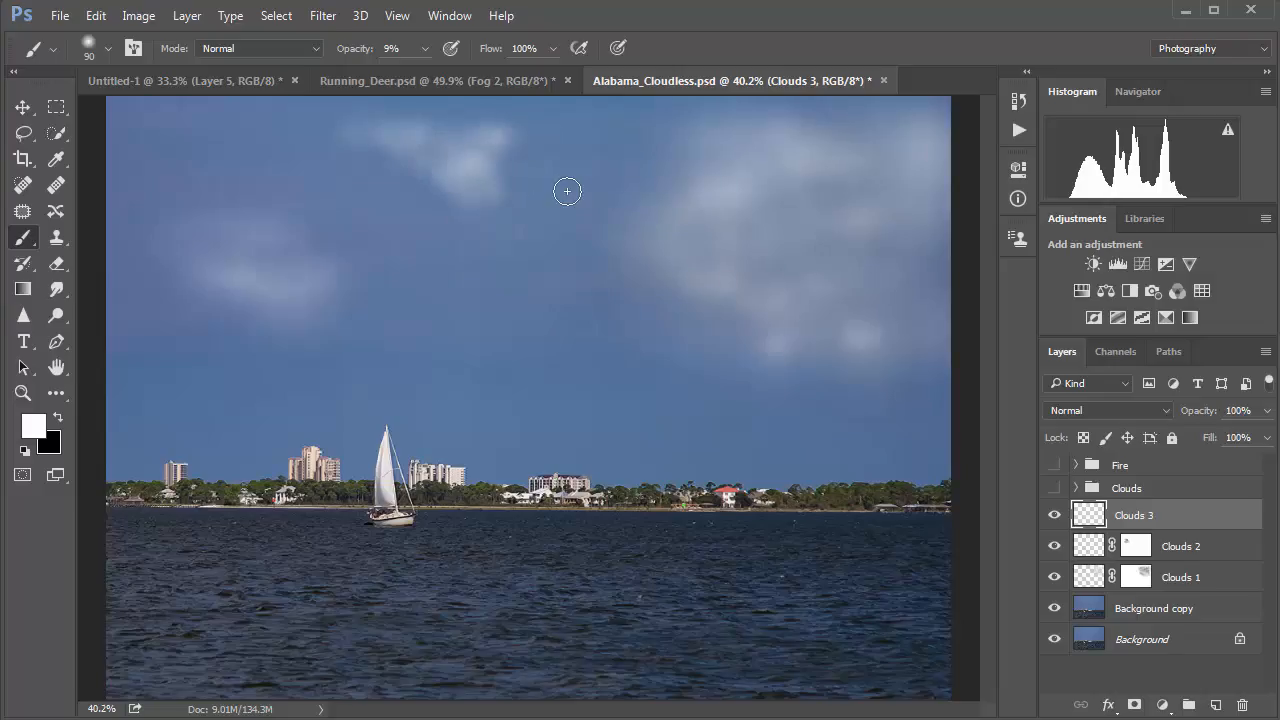
left_click(426, 175)
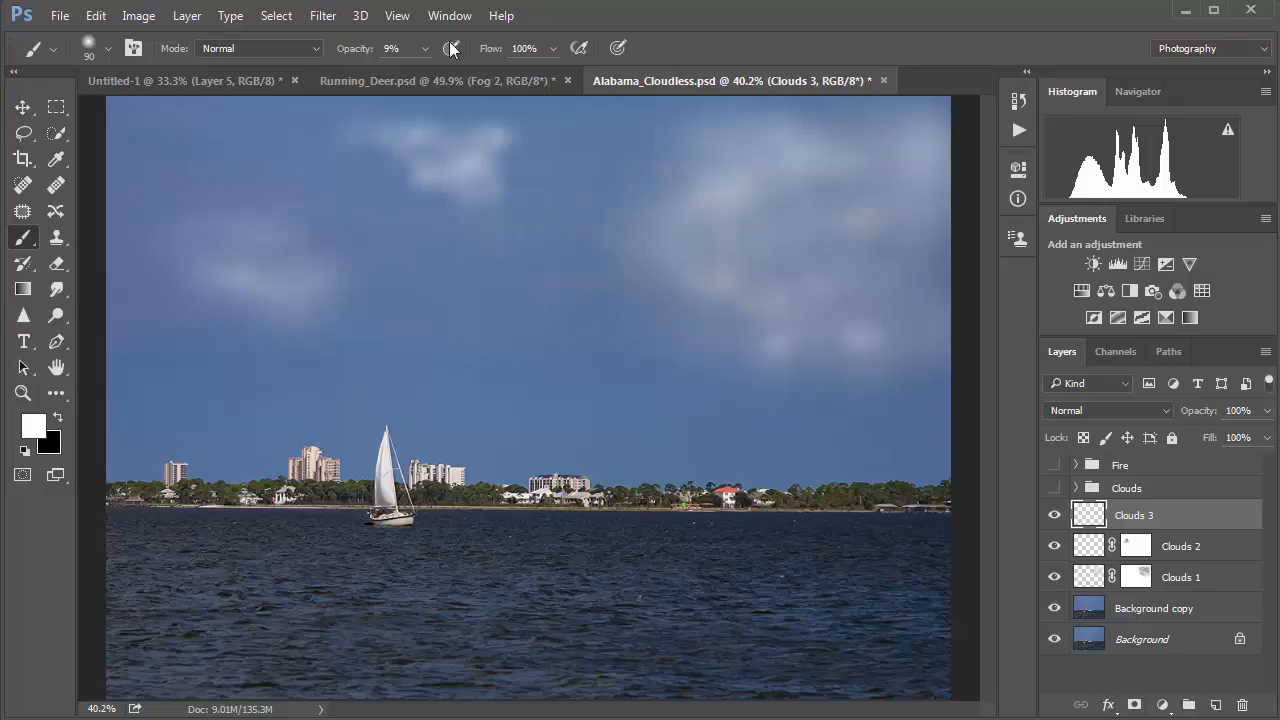
Repeat the last Motion Blur on Clouds 3 and brush a little more white into the middle of its cloud
left_click(323, 16)
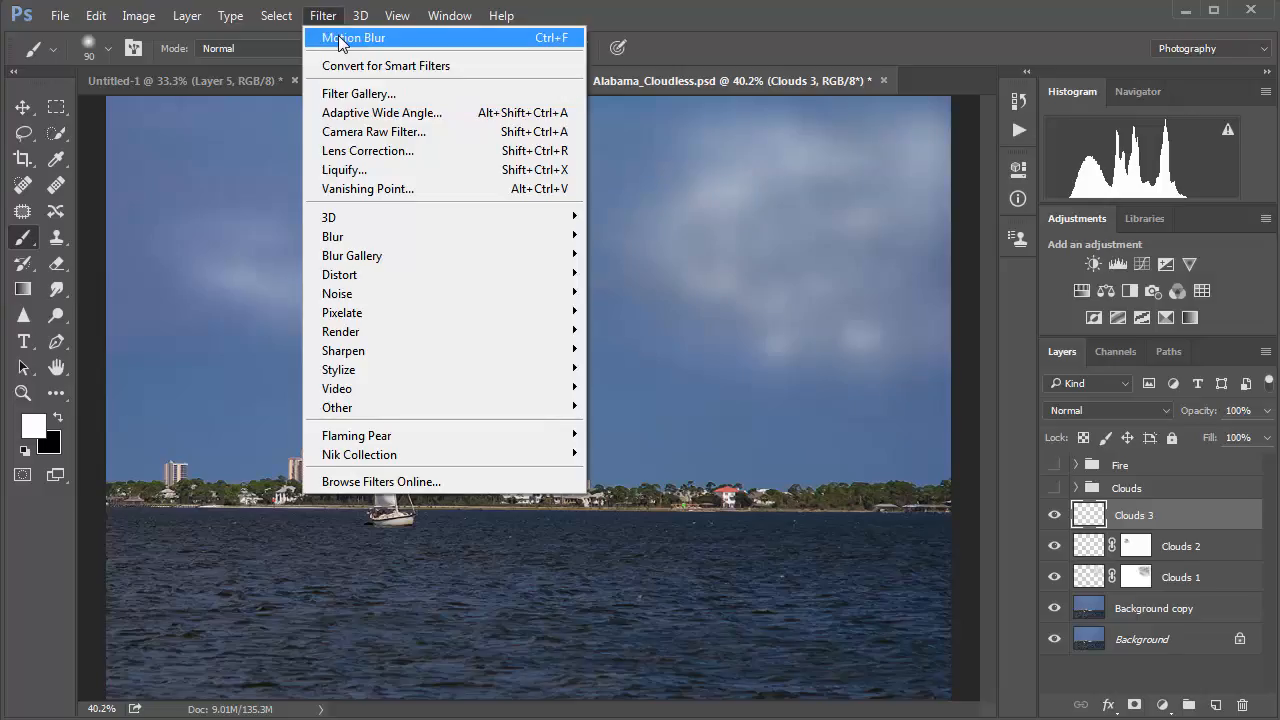
left_click(340, 40)
mouse_move(456, 138)
left_mouse_down()
mouse_move(449, 160)
mouse_move(414, 131)
mouse_move(446, 169)
mouse_move(497, 189)
mouse_move(440, 174)
mouse_move(470, 140)
mouse_move(397, 157)
mouse_move(477, 160)
mouse_move(500, 141)
mouse_move(486, 137)
mouse_move(477, 166)
left_mouse_up()
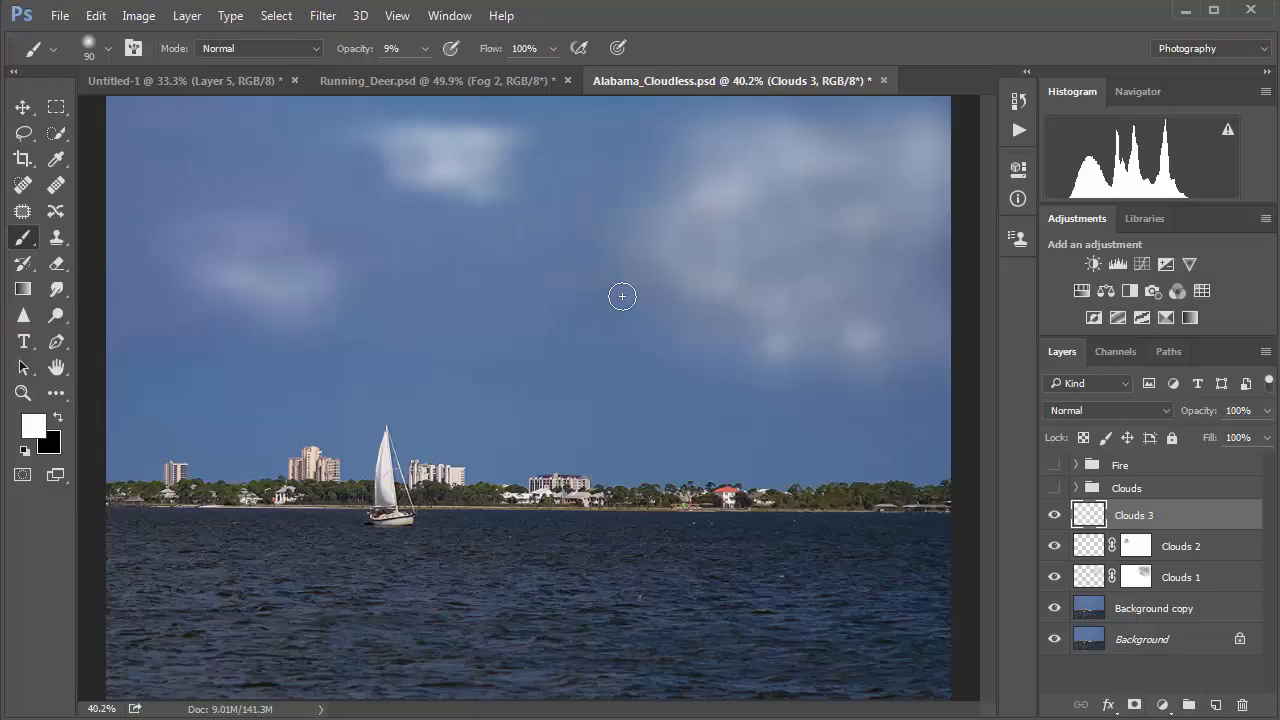
Try a black brush stroke directly on the Clouds 3 layer across its cloud, and undo it
key("x")
mouse_move(402, 181)
left_mouse_down()
mouse_move(453, 144)
mouse_move(428, 131)
mouse_move(512, 135)
left_mouse_up()
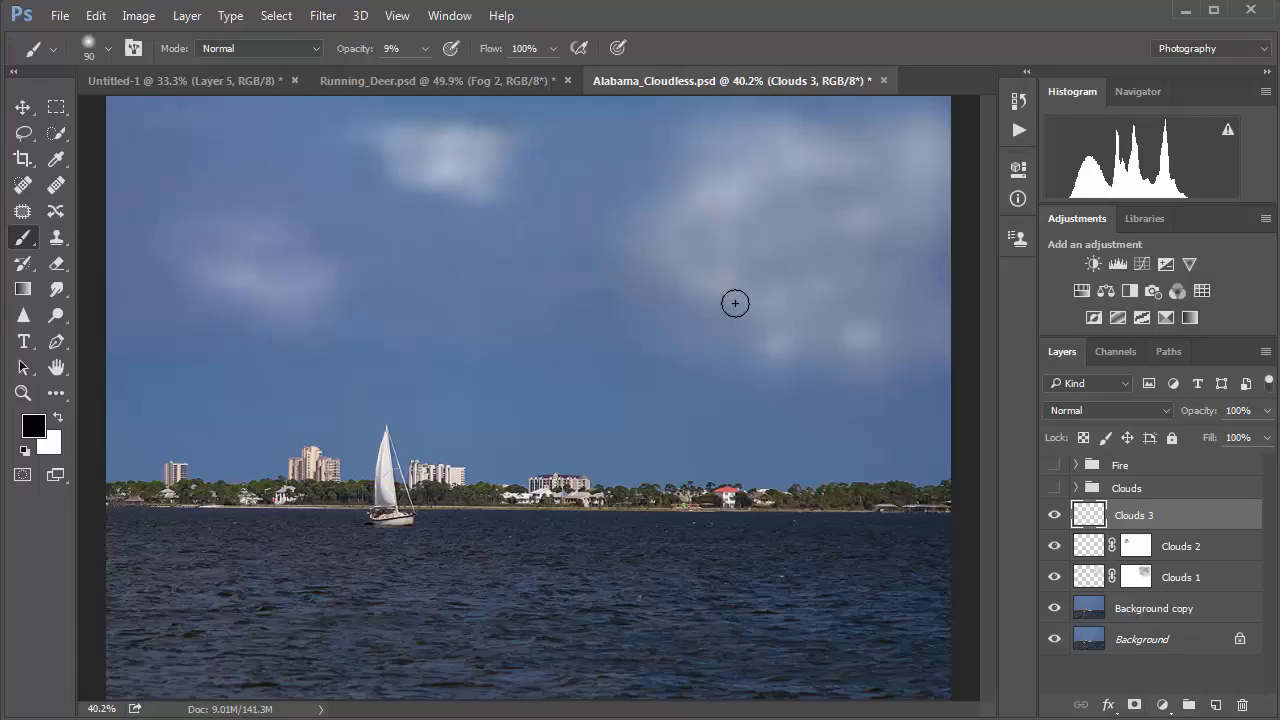
key("ctrl+z")
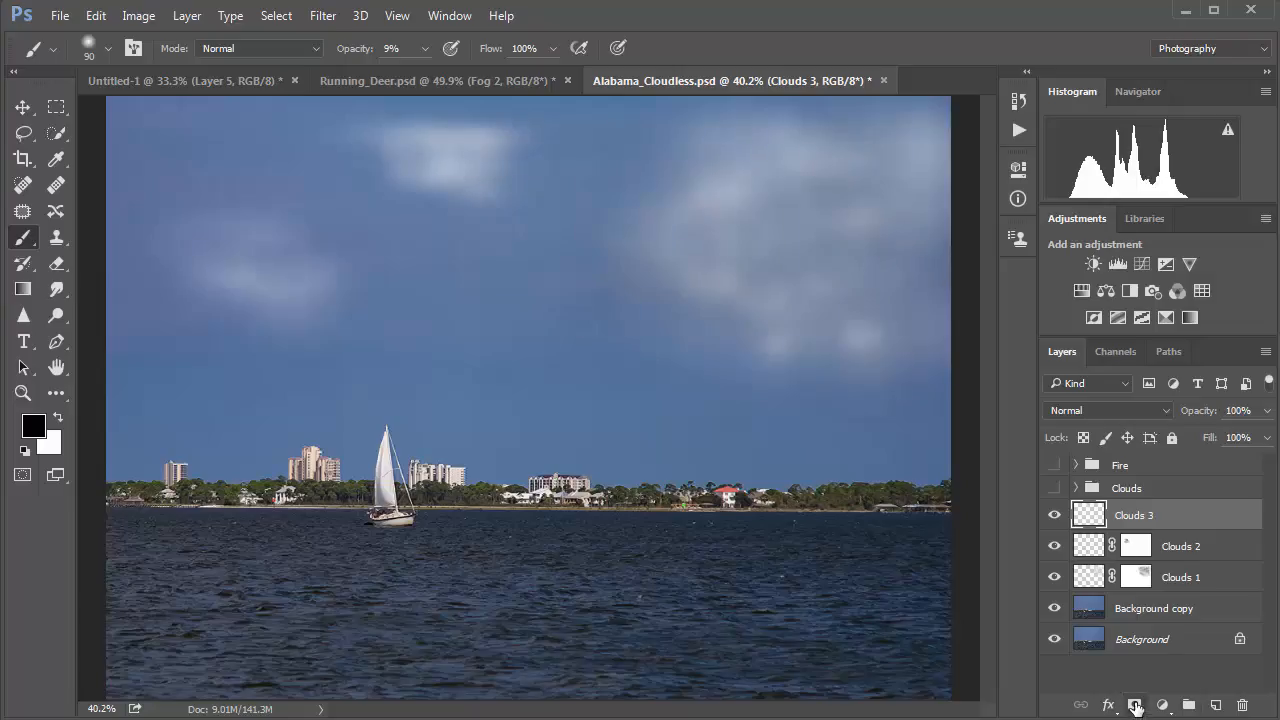
Add a layer mask to Clouds 3 and fade its cloud with black at 9% opacity, enlarging the brush from 90 to 175 px
left_click(1135, 706)
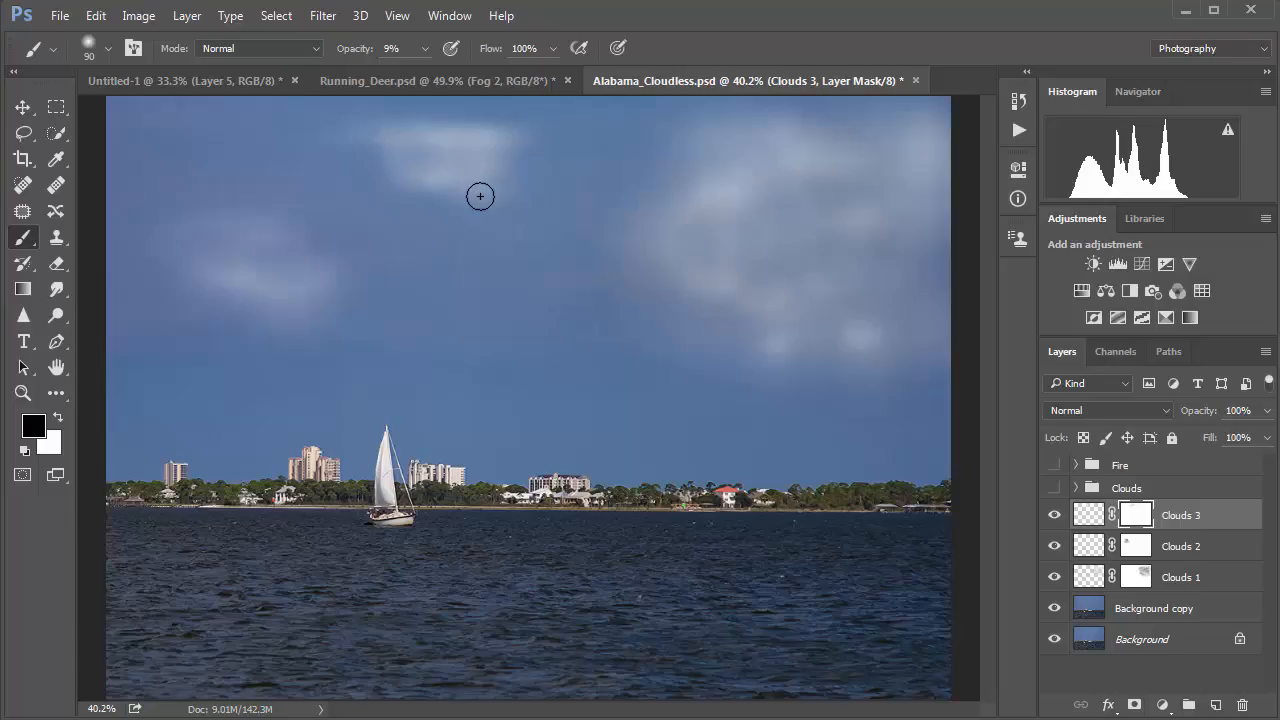
mouse_move(411, 178)
left_mouse_down()
mouse_move(430, 178)
mouse_move(441, 198)
left_mouse_up()
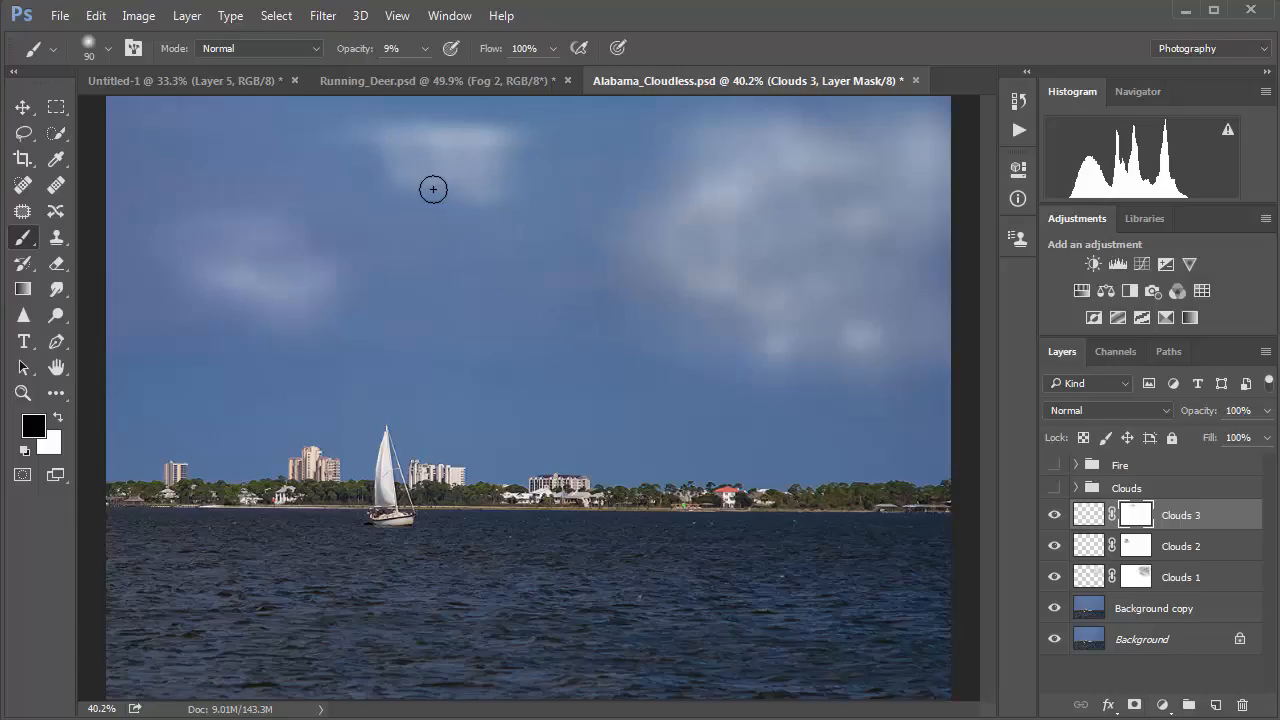
key("bracketright")
key("bracketright")
key("bracketright")
key("bracketright")
mouse_move(503, 163)
left_mouse_down()
mouse_move(371, 173)
mouse_move(416, 176)
mouse_move(446, 194)
left_mouse_up()
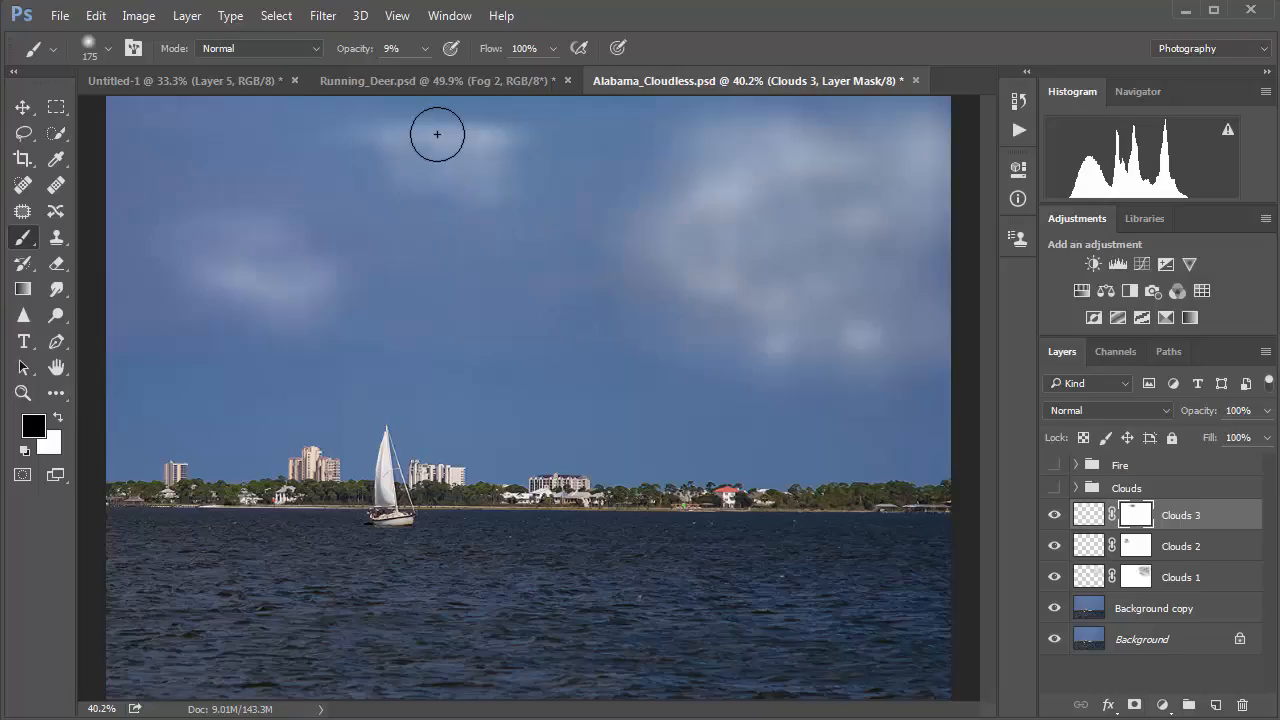
mouse_move(437, 134)
left_mouse_down()
mouse_move(477, 134)
mouse_move(423, 134)
mouse_move(436, 134)
left_mouse_up()
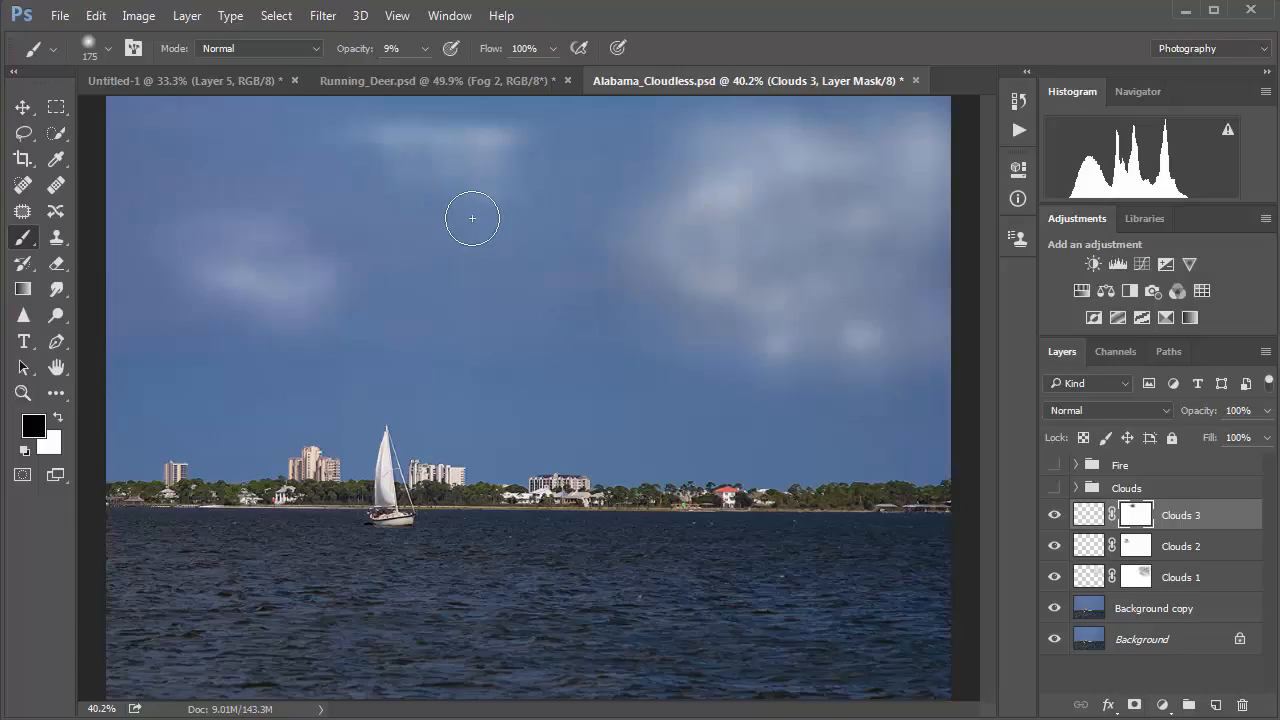
Paint white at 9% opacity on the Clouds 3 mask to restore part of the cloud's middle, and reduce the brush to 100 px
key("x")
mouse_move(442, 175)
left_mouse_down()
mouse_move(457, 188)
mouse_move(446, 189)
mouse_move(451, 211)
mouse_move(436, 198)
mouse_move(414, 209)
mouse_move(417, 194)
mouse_move(471, 189)
mouse_move(466, 200)
mouse_move(455, 189)
mouse_move(434, 198)
mouse_move(505, 183)
mouse_move(445, 199)
mouse_move(463, 208)
left_mouse_up()
key("bracketleft")
key("bracketleft")
key("bracketleft")
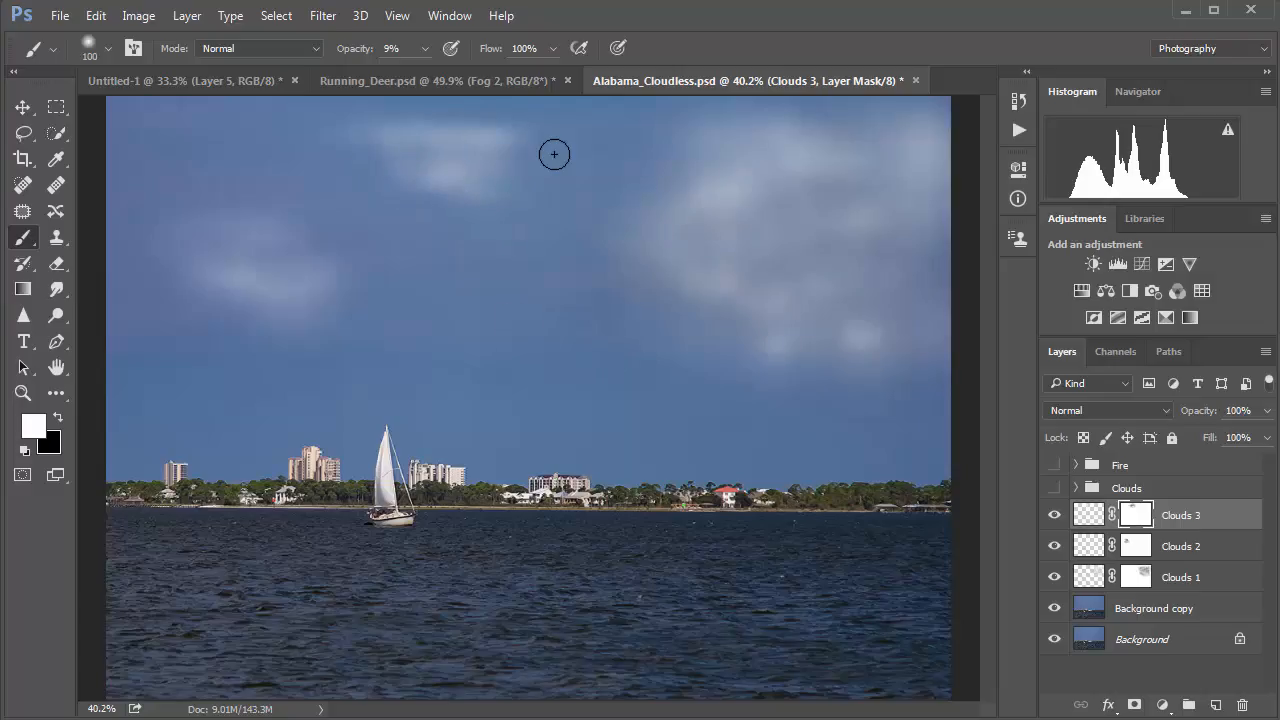
Try a black stroke at 100% opacity directly on the Clouds 3 layer instead of its mask, and undo it
key("0")
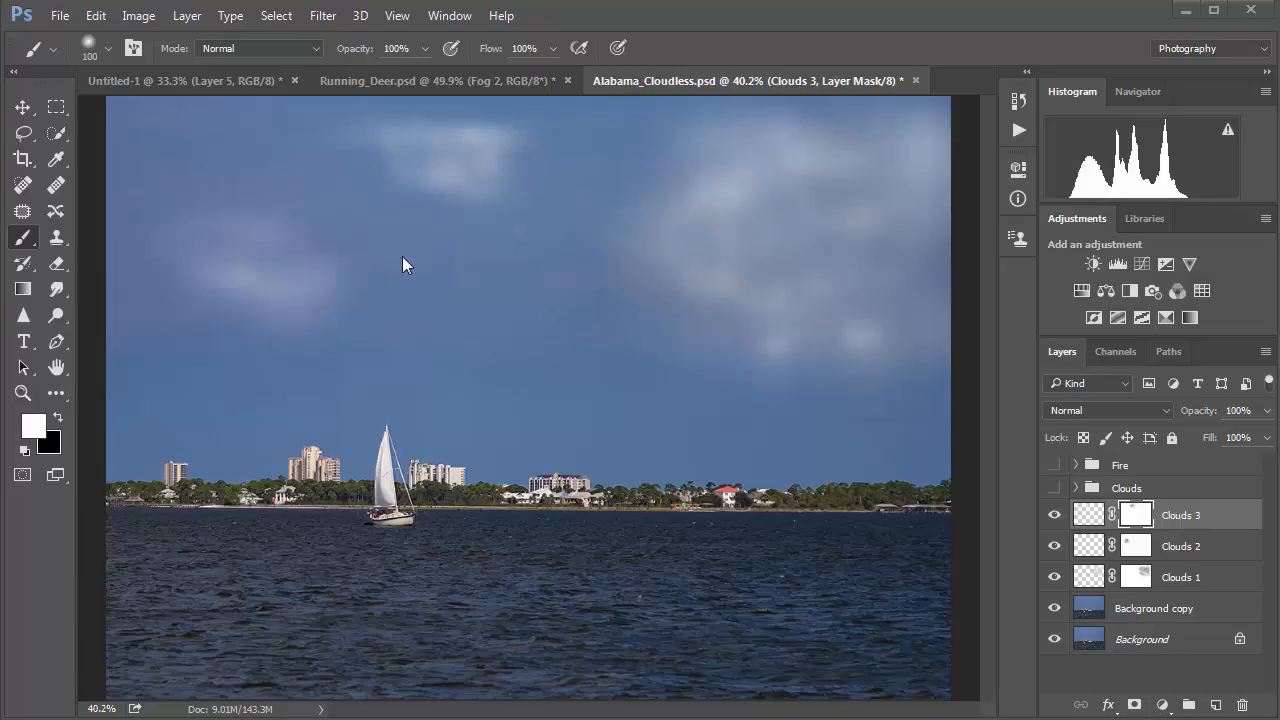
left_click(1089, 515)
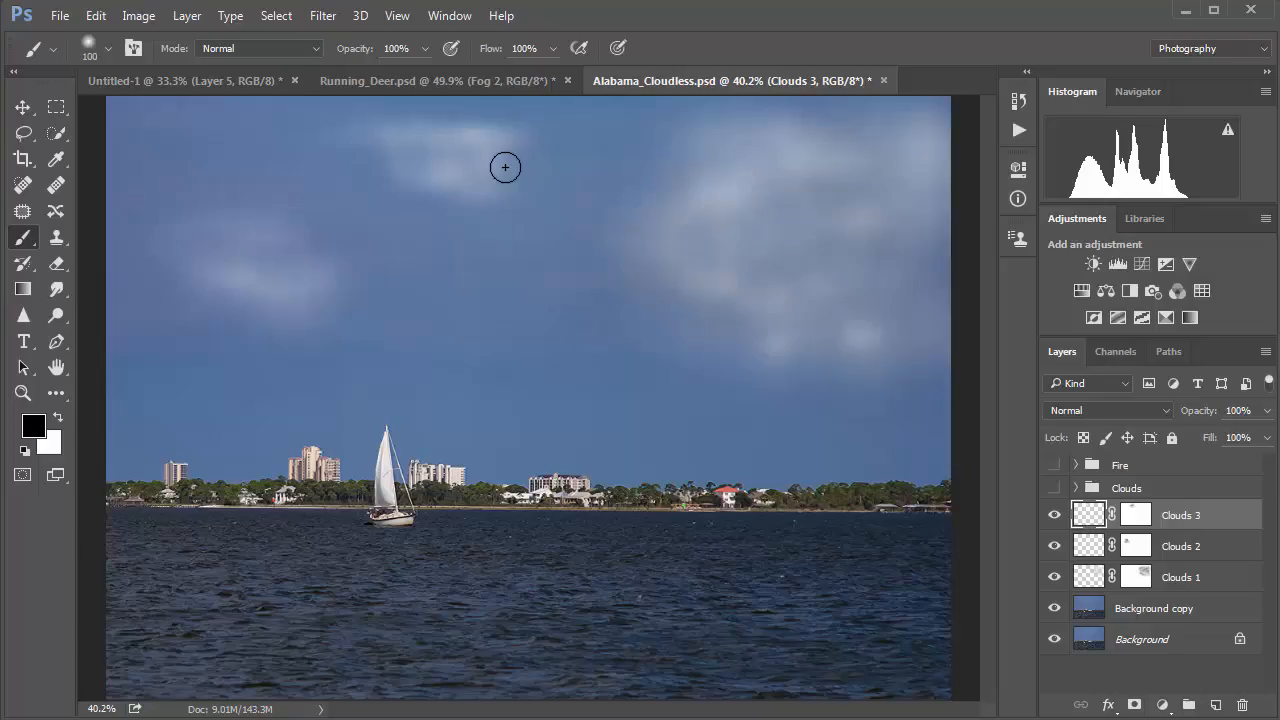
left_click_drag(500, 157, 450, 154)
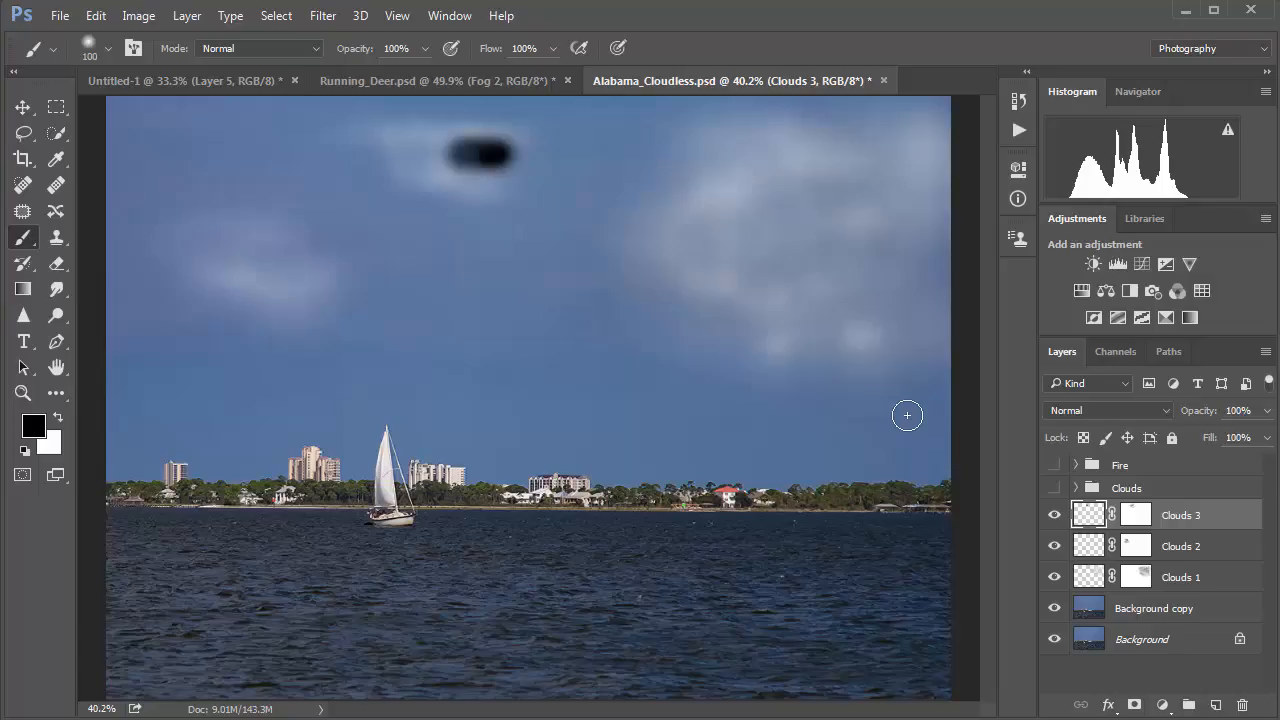
key("ctrl+z")
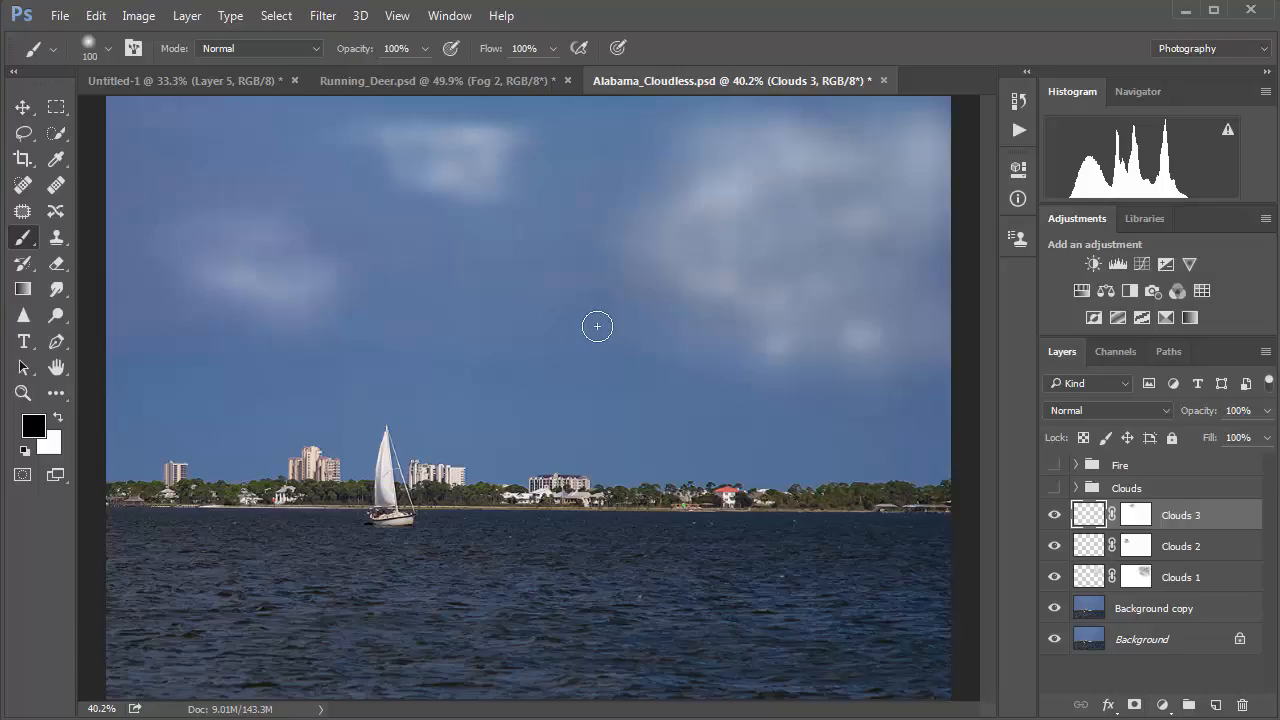
Extend the cloud on the Clouds 3 layer itself with white strokes at 100 px and 5% opacity along its sides and lower edge
key("x")
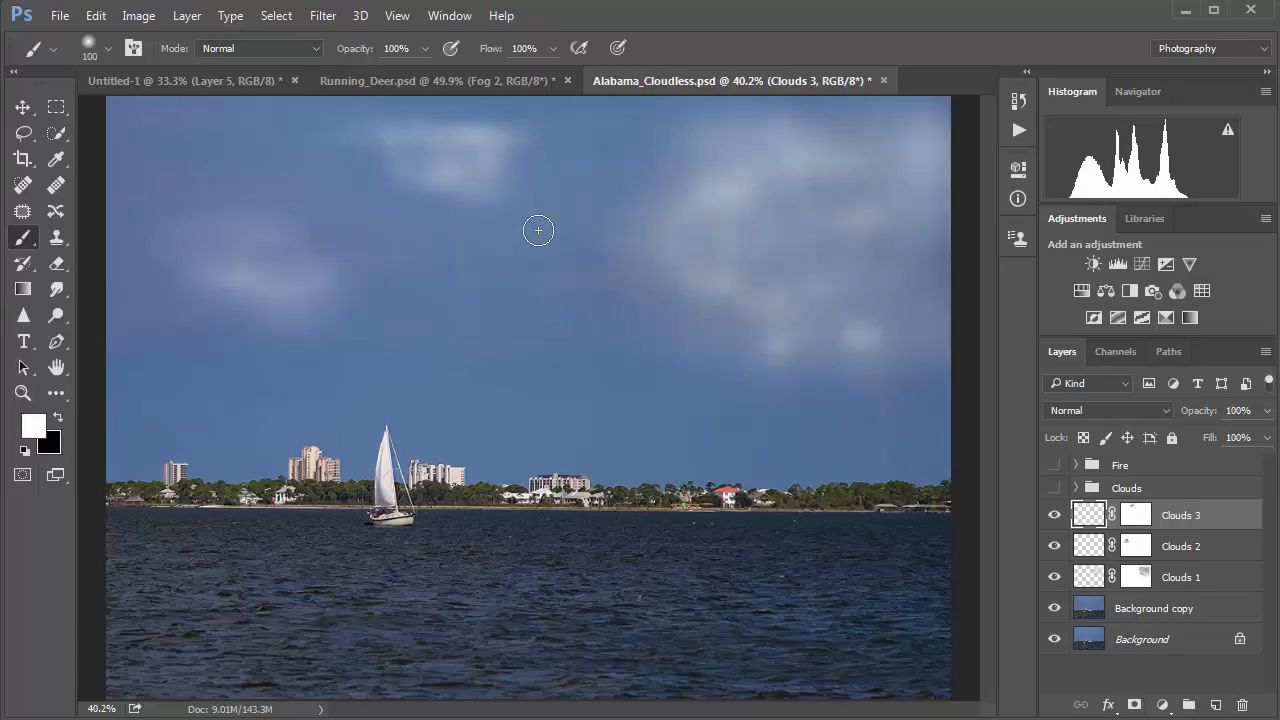
left_click(424, 49)
left_click(337, 74)
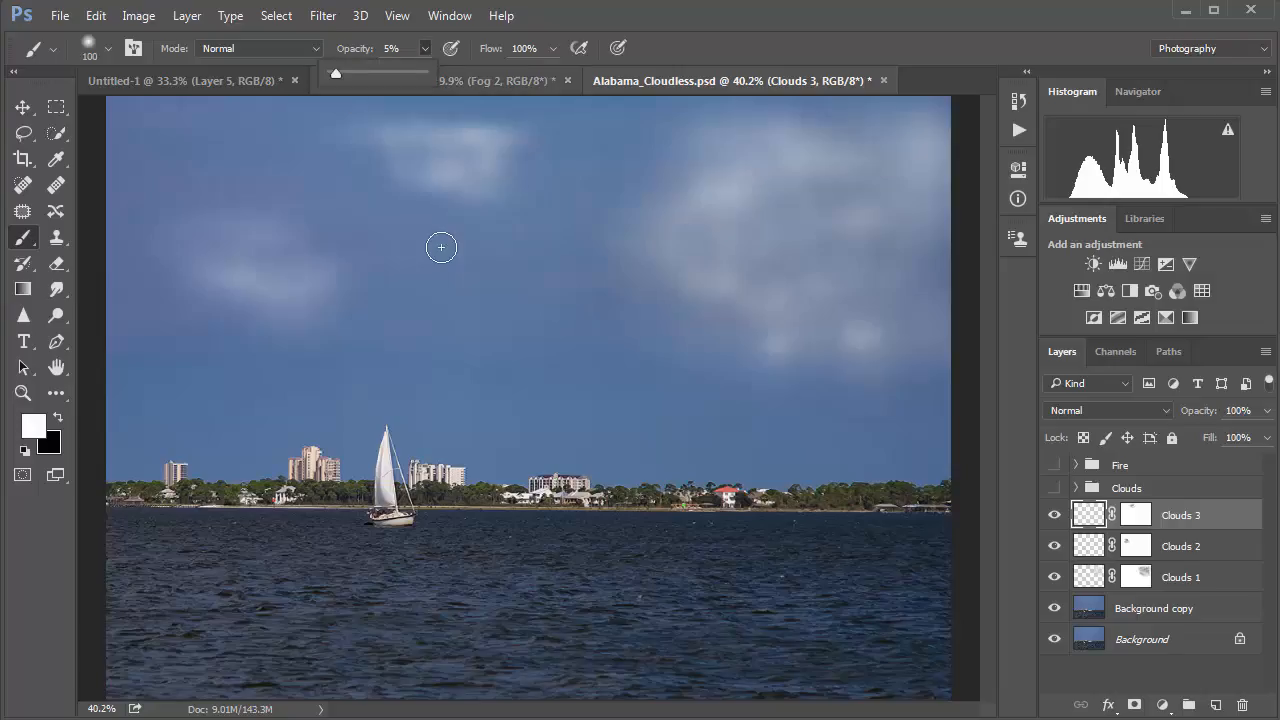
mouse_move(427, 160)
left_mouse_down()
mouse_move(418, 138)
mouse_move(396, 154)
left_mouse_up()
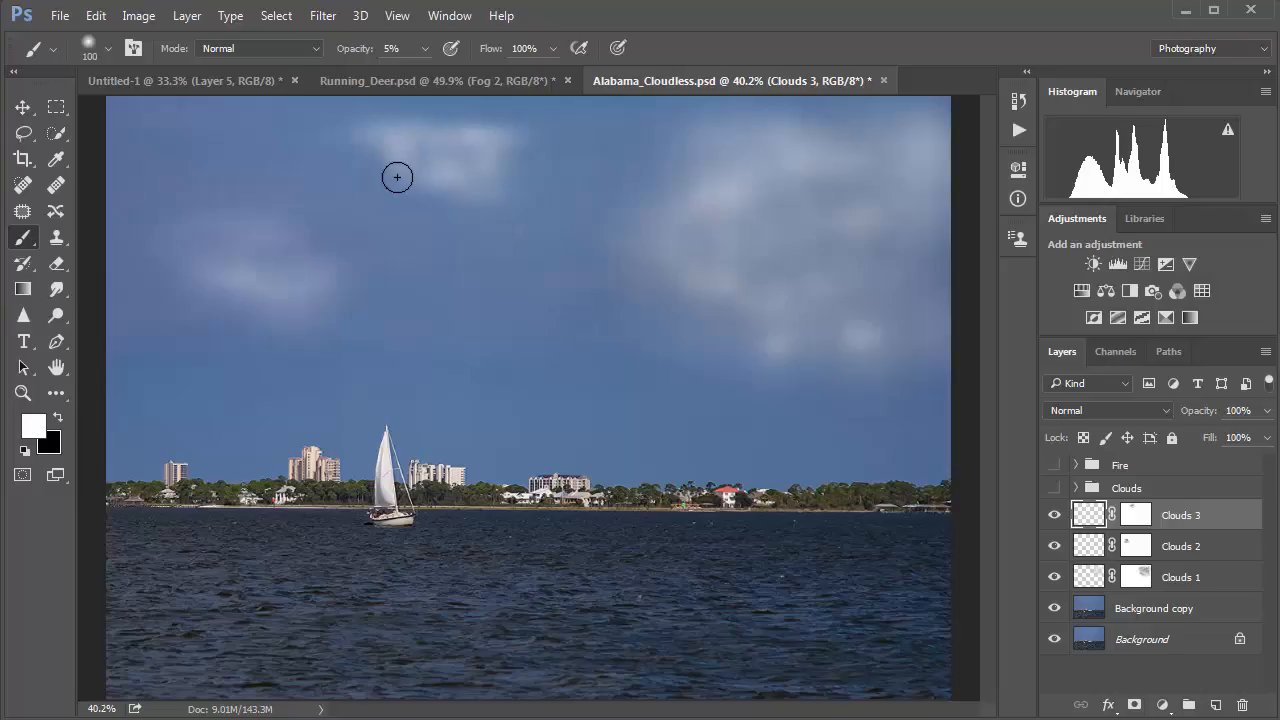
mouse_move(397, 177)
left_mouse_down()
mouse_move(425, 198)
mouse_move(412, 208)
mouse_move(441, 200)
mouse_move(462, 214)
mouse_move(493, 200)
mouse_move(504, 152)
mouse_move(539, 151)
mouse_move(435, 150)
mouse_move(501, 172)
mouse_move(485, 193)
mouse_move(440, 204)
mouse_move(496, 197)
left_mouse_up()
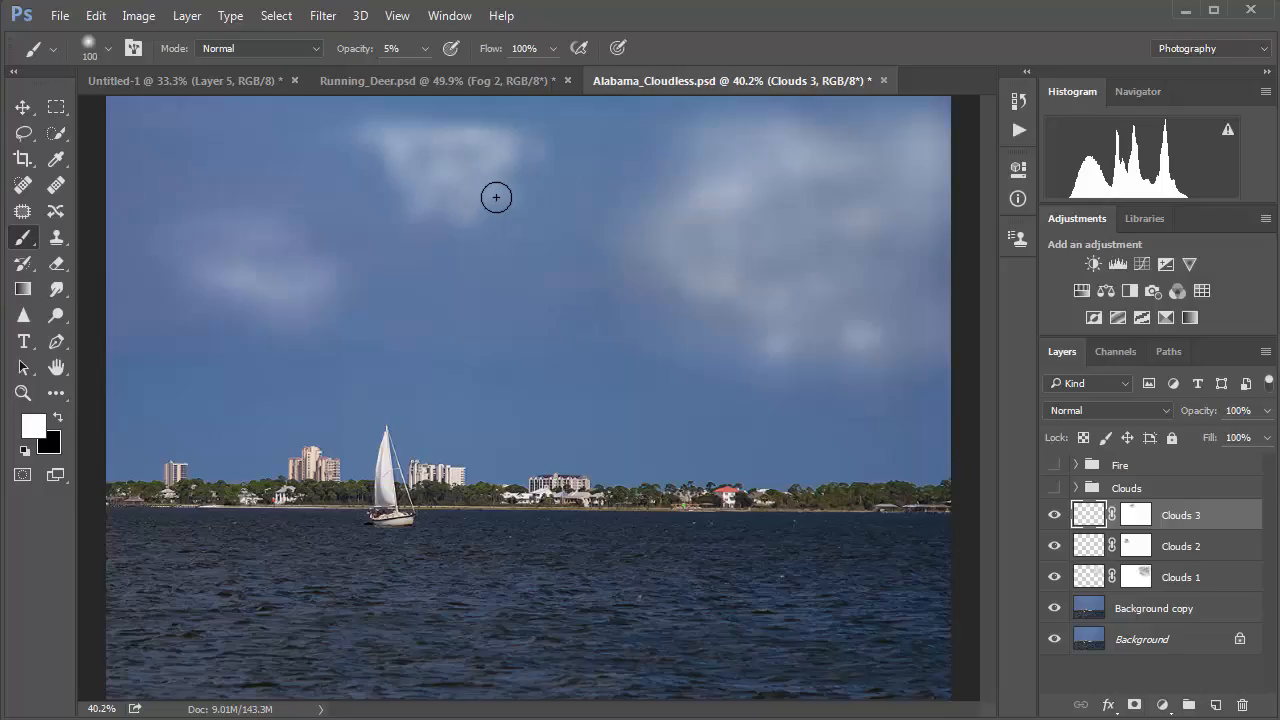
Broaden the Clouds 3 cloud with soft white strokes around its outer edges, using a 175 px brush at 5% opacity
key("bracketright")
key("bracketright")
key("bracketright")
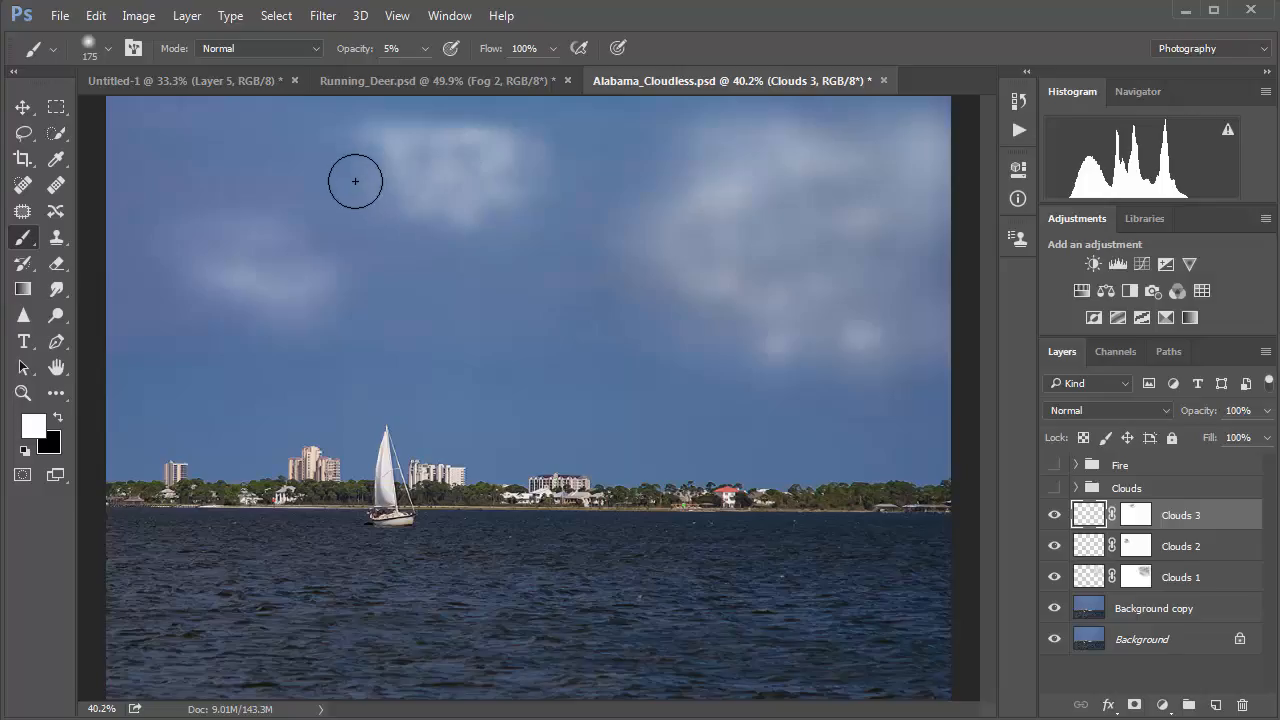
mouse_move(355, 181)
left_mouse_down()
mouse_move(480, 198)
mouse_move(521, 142)
mouse_move(515, 127)
mouse_move(456, 115)
mouse_move(478, 121)
mouse_move(435, 131)
mouse_move(456, 137)
mouse_move(369, 114)
left_mouse_up()
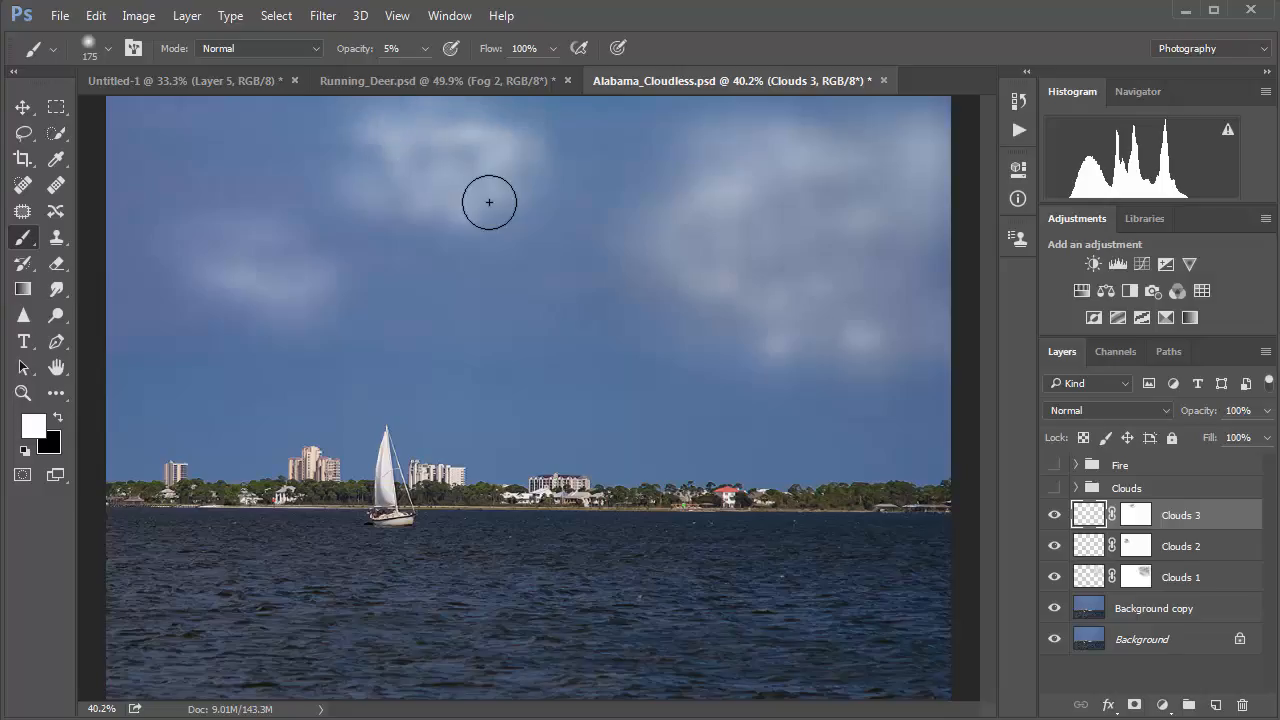
mouse_move(489, 202)
left_mouse_down()
mouse_move(489, 214)
mouse_move(431, 177)
mouse_move(437, 189)
left_mouse_up()
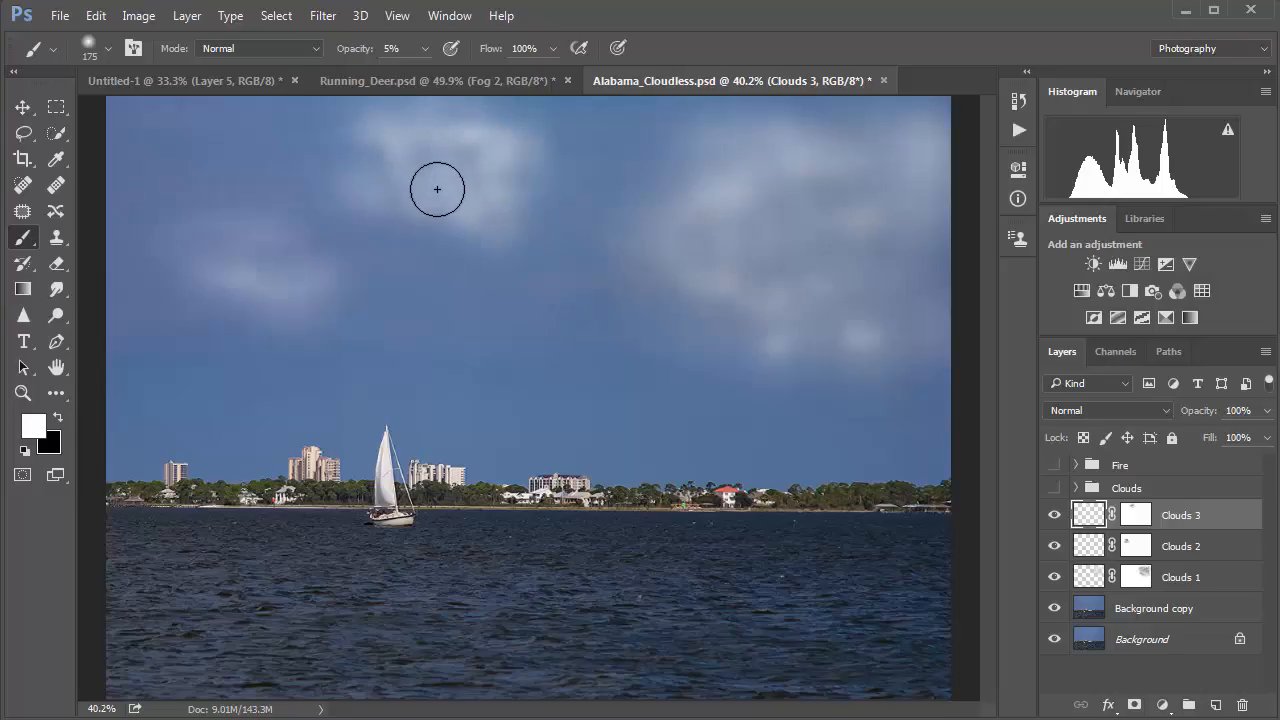
Shade the Clouds 3 cloud with black strokes painted directly on the layer at 175 px and 5% opacity
key("x")
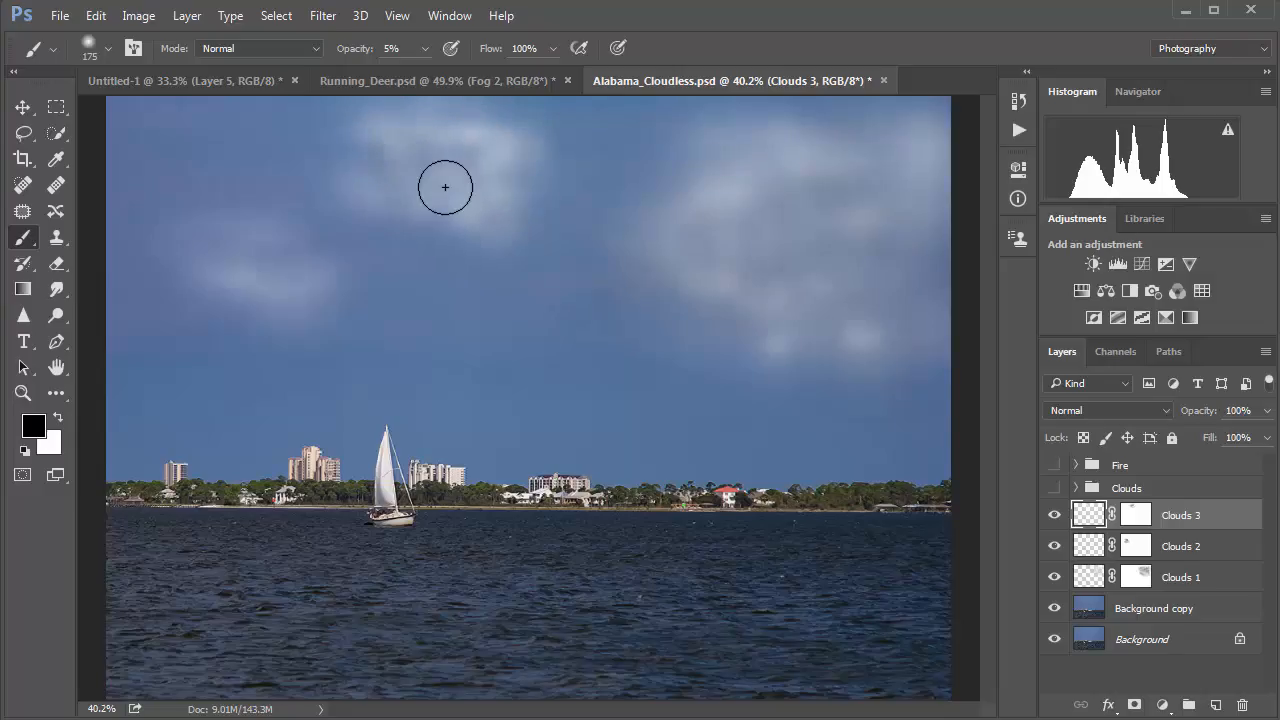
mouse_move(484, 195)
left_mouse_down()
mouse_move(522, 165)
mouse_move(413, 196)
mouse_move(447, 242)
mouse_move(439, 173)
mouse_move(463, 130)
mouse_move(478, 129)
mouse_move(426, 146)
left_mouse_up()
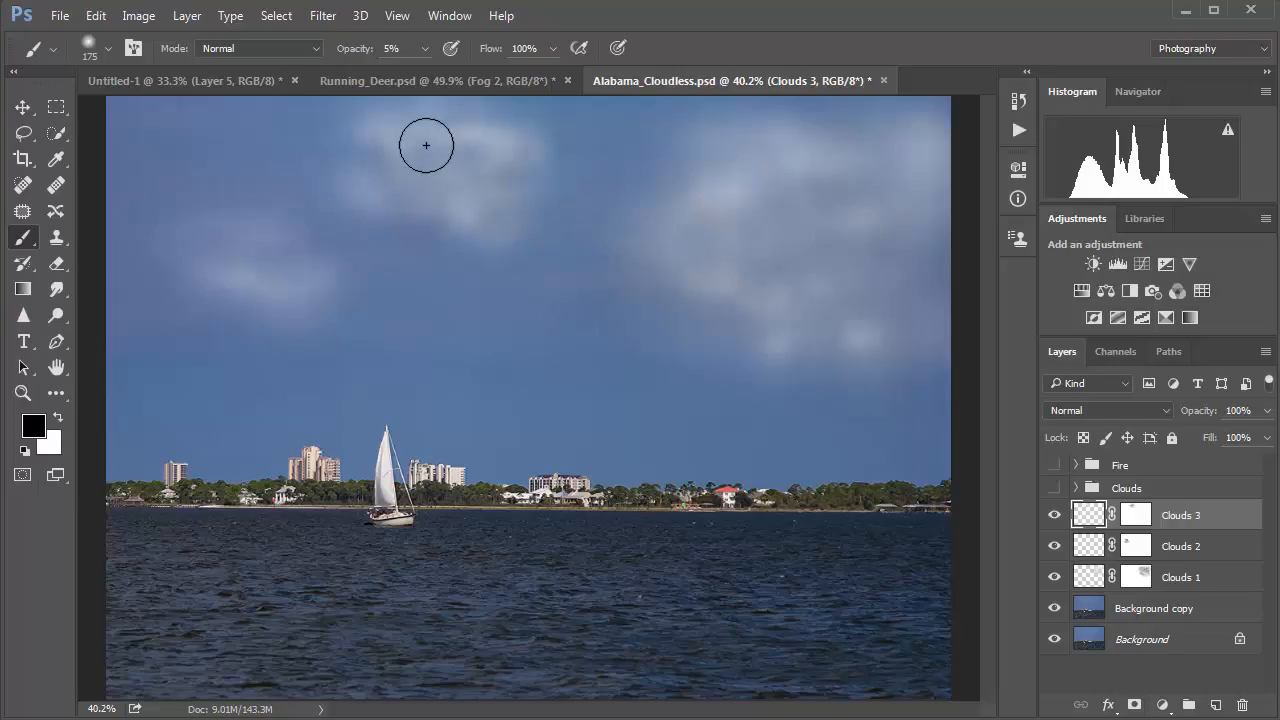
left_click_drag(655, 271, 617, 280)
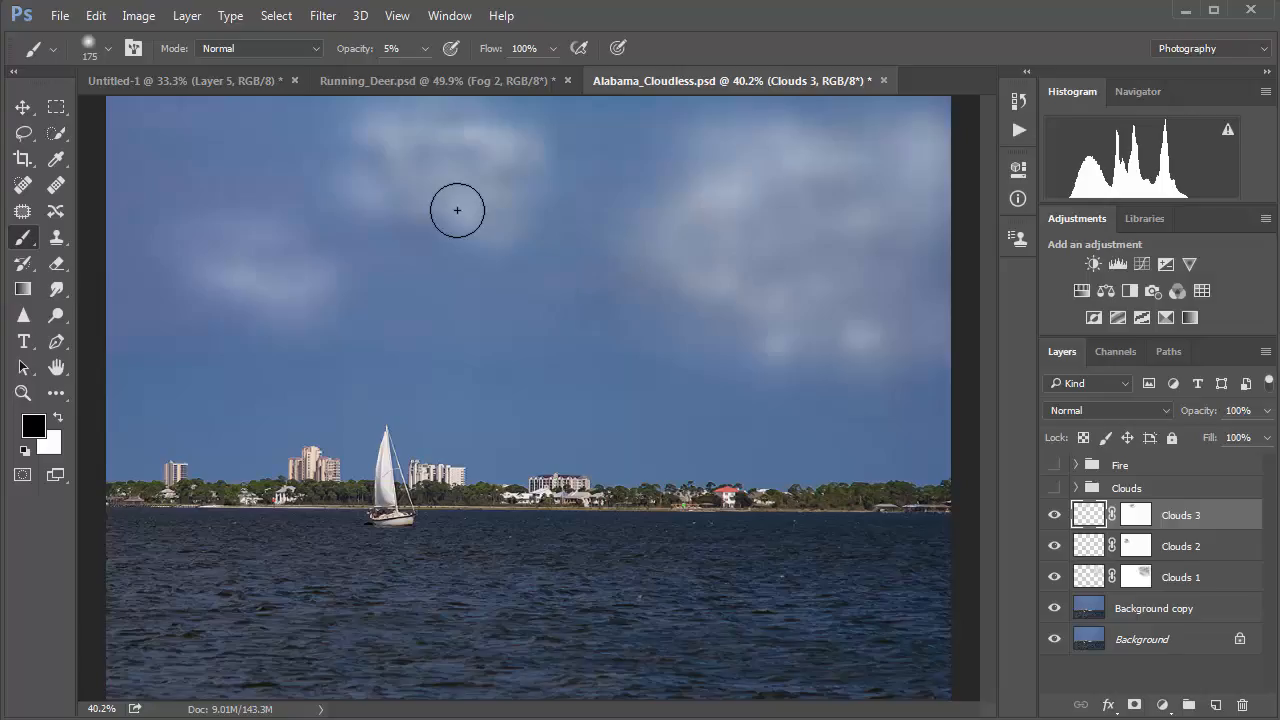
left_click_drag(457, 211, 512, 236)
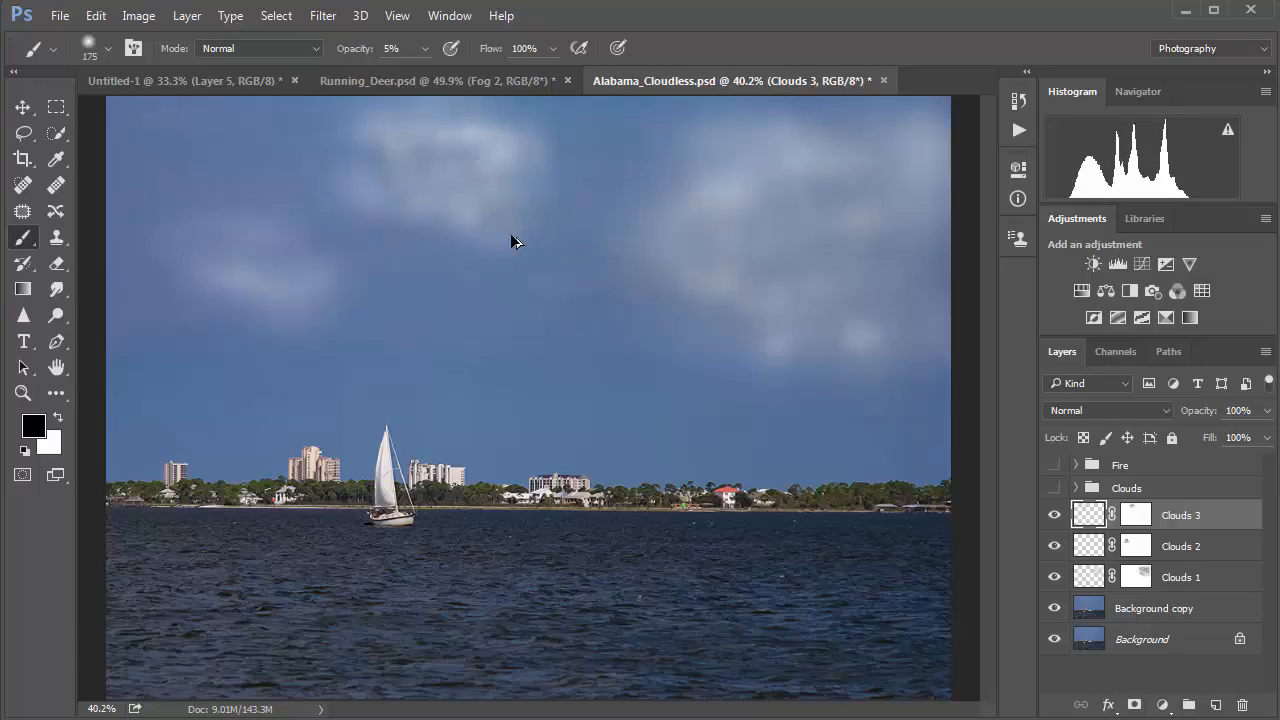
Paint black at 5% opacity on the Clouds 3 mask to thin parts of the cloud, first at 175 px, finishing at 100 px
left_click(1138, 516)
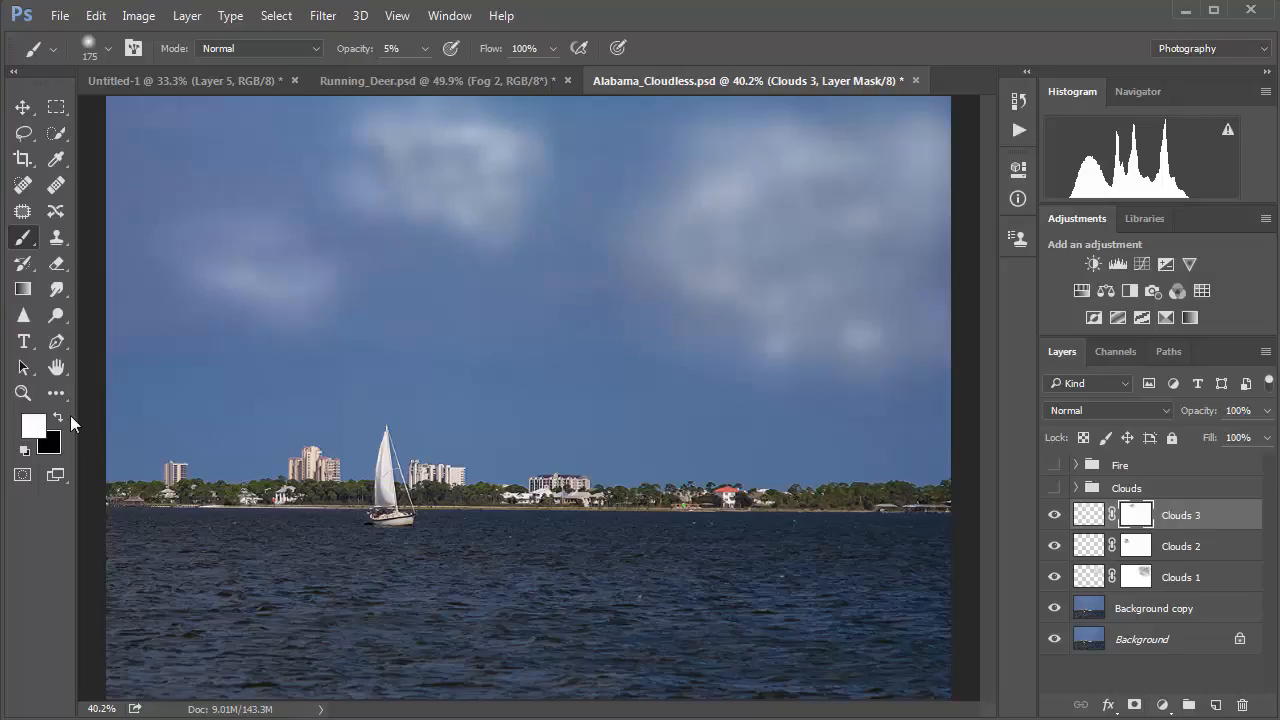
left_click(58, 418)
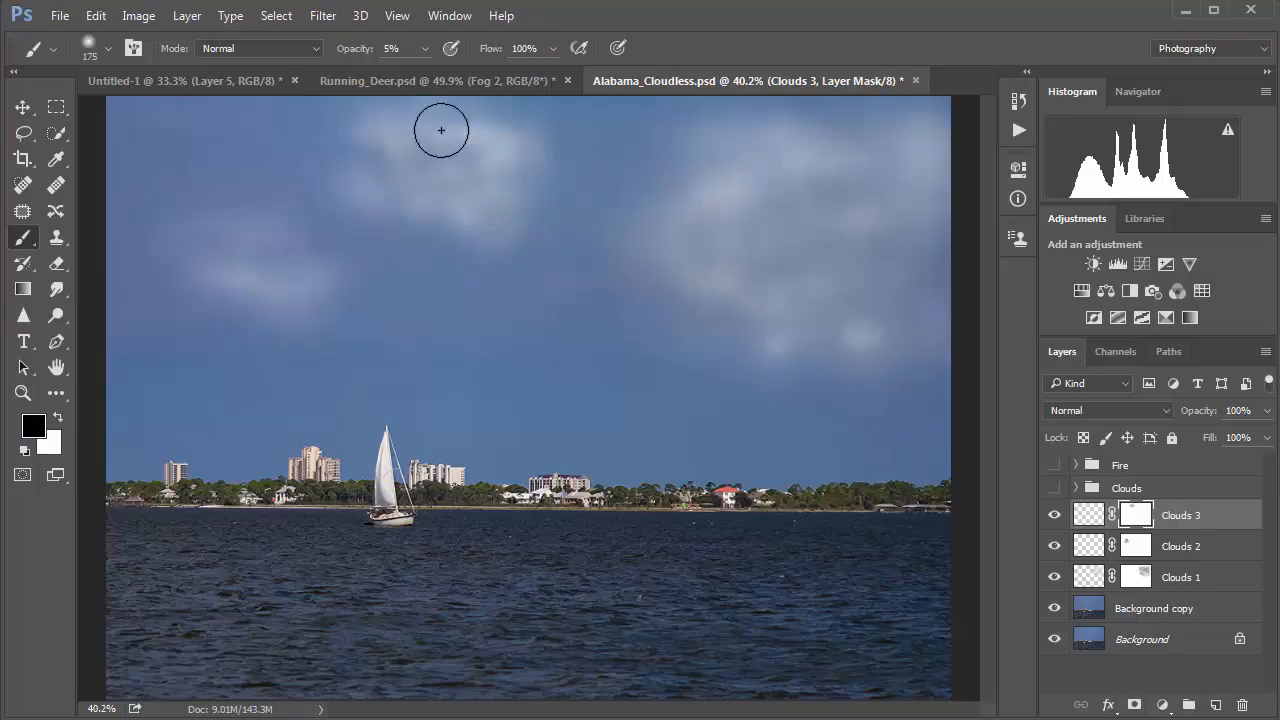
mouse_move(487, 169)
left_mouse_down()
mouse_move(501, 208)
mouse_move(416, 176)
mouse_move(426, 131)
mouse_move(400, 150)
mouse_move(403, 179)
mouse_move(388, 161)
mouse_move(368, 190)
mouse_move(479, 229)
mouse_move(472, 241)
mouse_move(480, 160)
left_mouse_up()
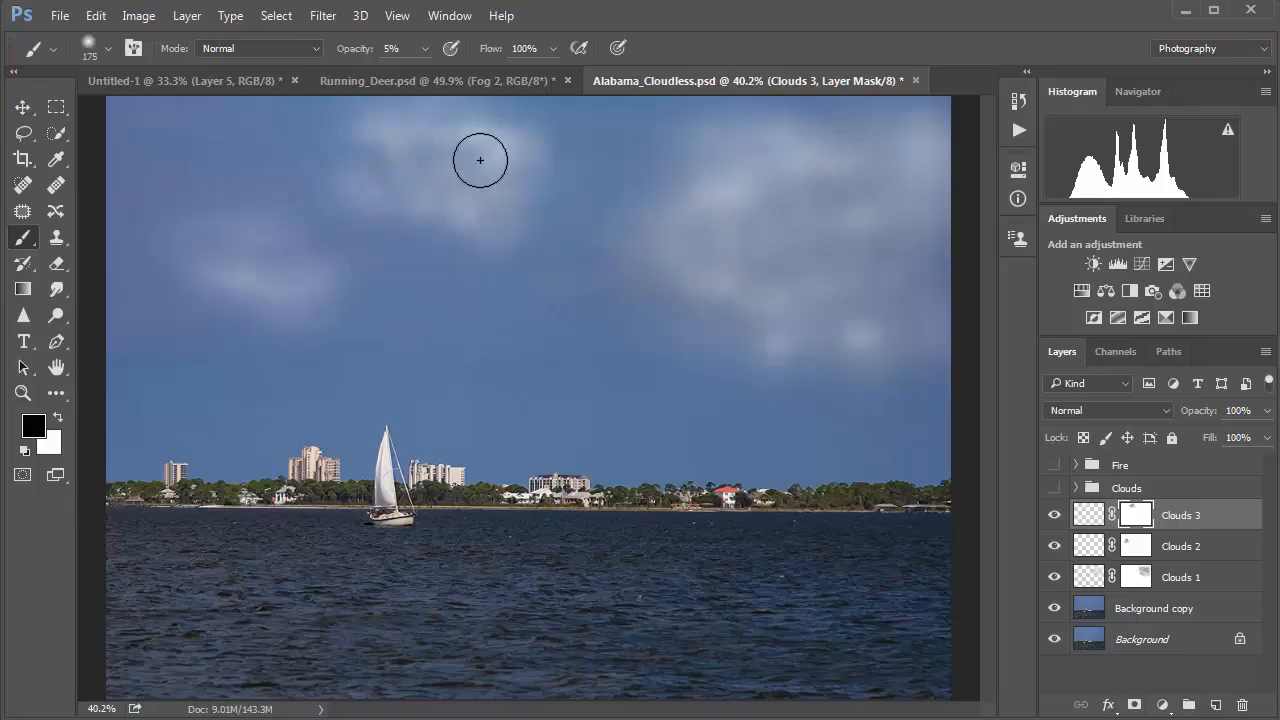
key("bracketleft")
key("bracketleft")
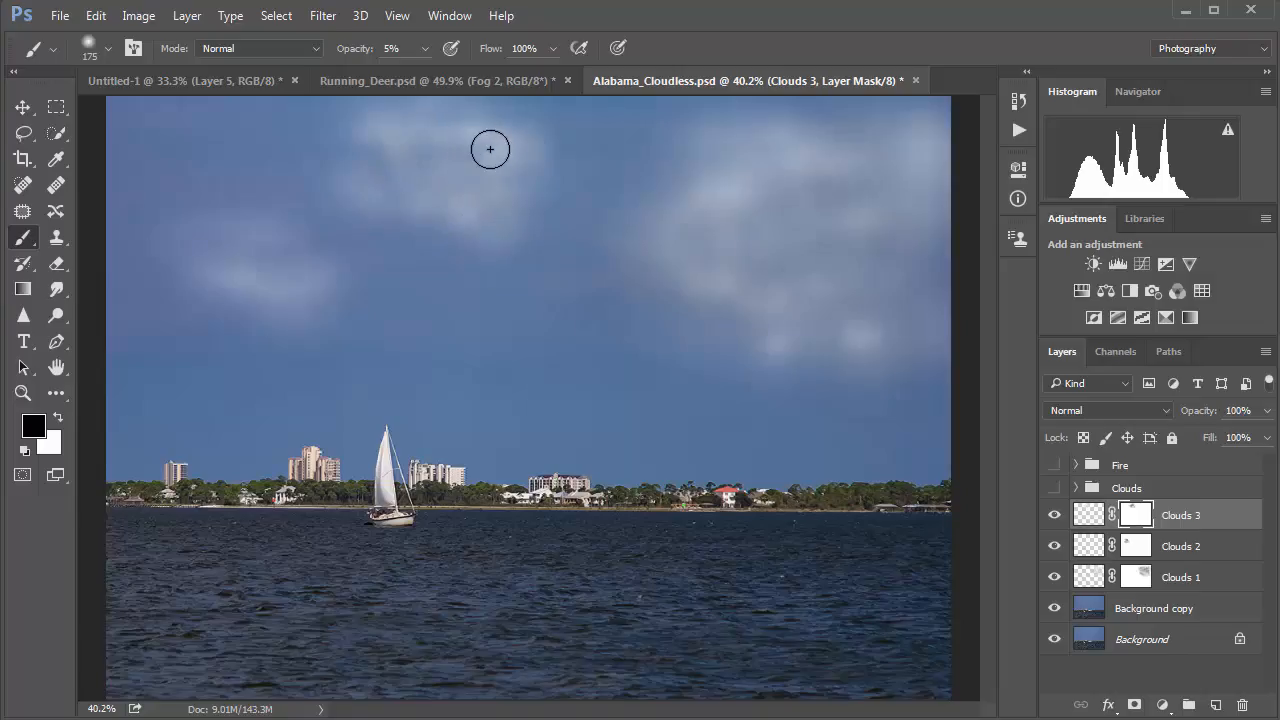
key("bracketleft")
key("bracketleft")
key("bracketleft")
mouse_move(486, 177)
left_mouse_down()
mouse_move(398, 170)
mouse_move(403, 184)
mouse_move(494, 213)
mouse_move(510, 247)
mouse_move(517, 234)
mouse_move(489, 239)
mouse_move(500, 234)
mouse_move(405, 169)
mouse_move(441, 198)
mouse_move(414, 208)
mouse_move(493, 170)
mouse_move(459, 144)
left_mouse_up()
Lower the layer opacity of Clouds 3 to 68% and of Clouds 1 to 74%
left_click(1266, 411)
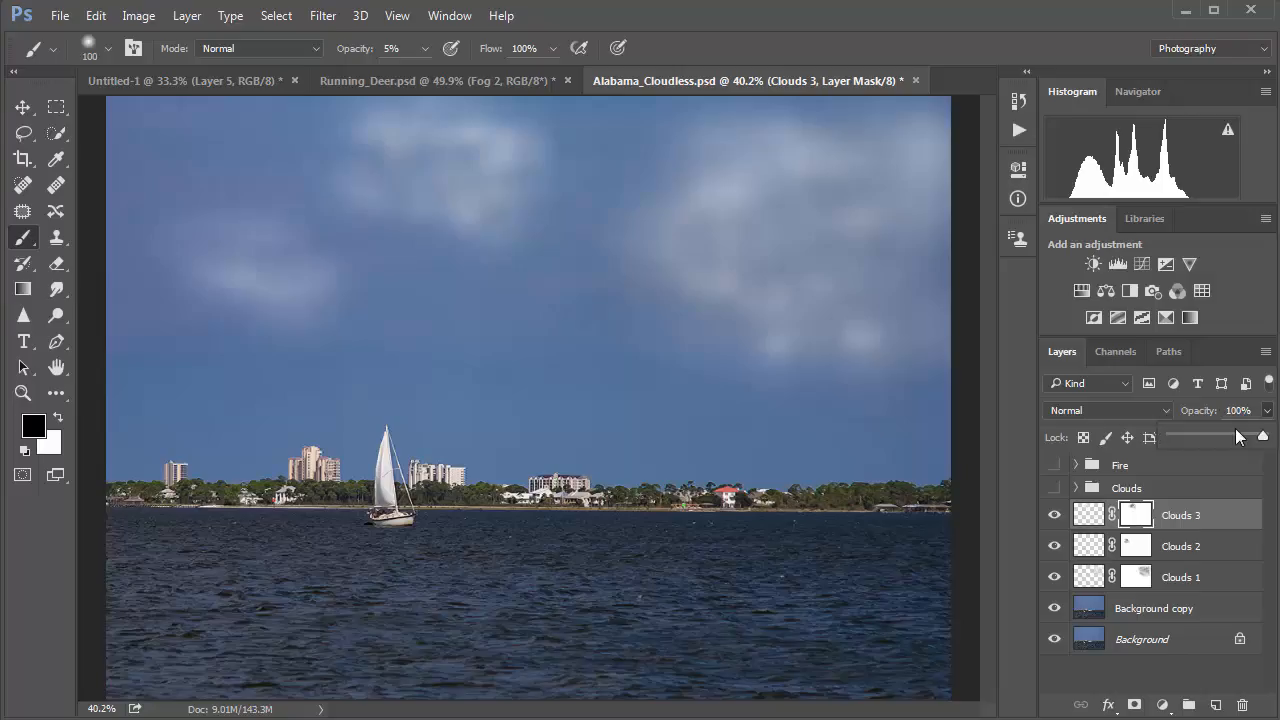
left_click_drag(1230, 433, 1234, 433)
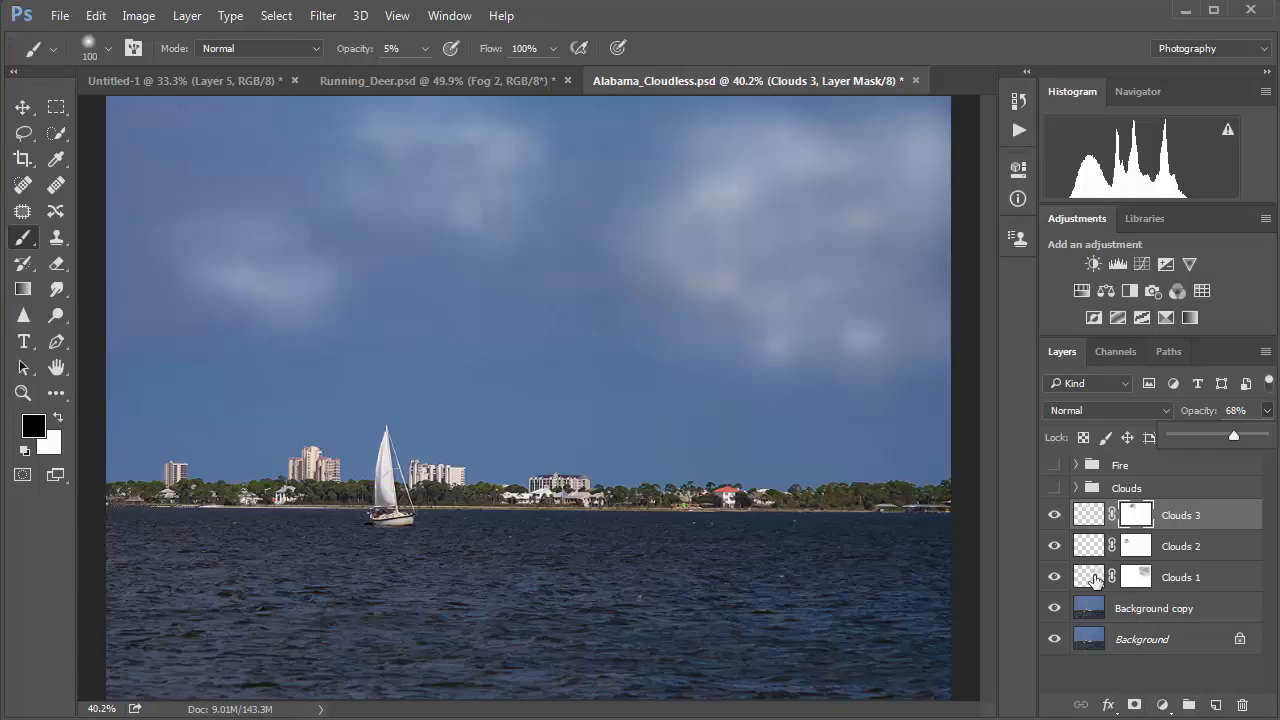
left_click(1095, 578)
left_click(1267, 410)
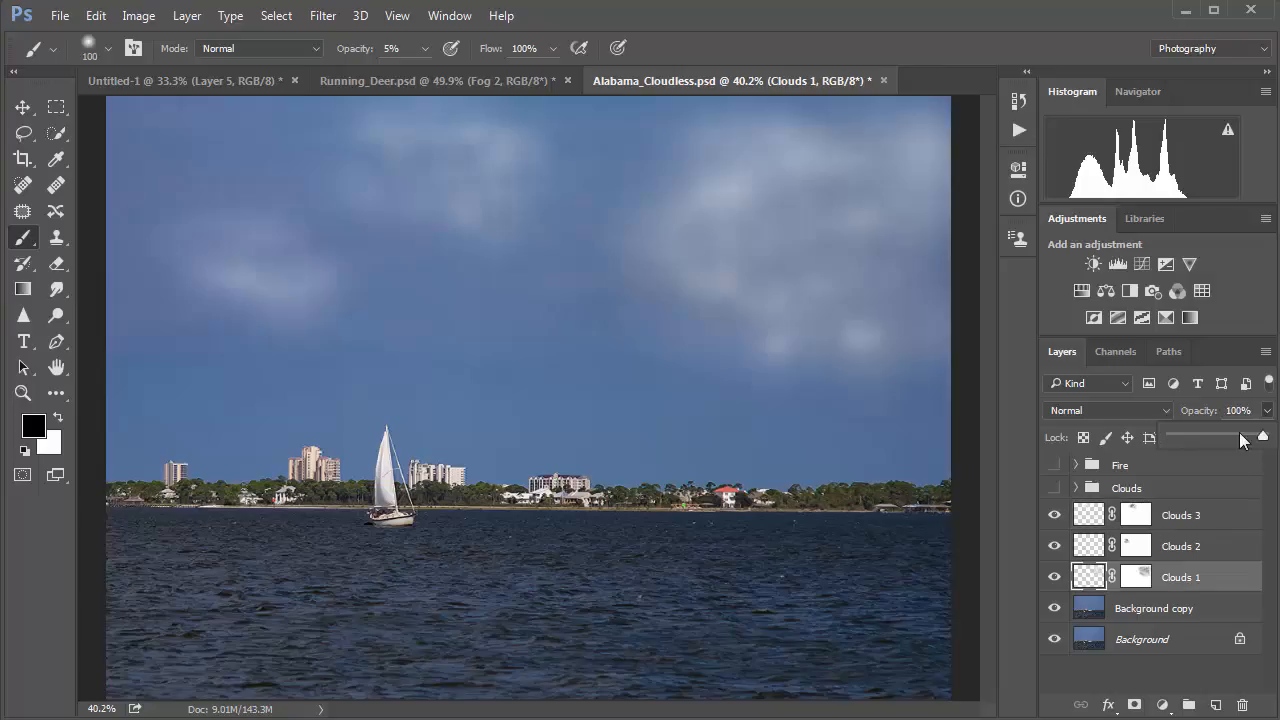
left_click_drag(1265, 435, 1238, 435)
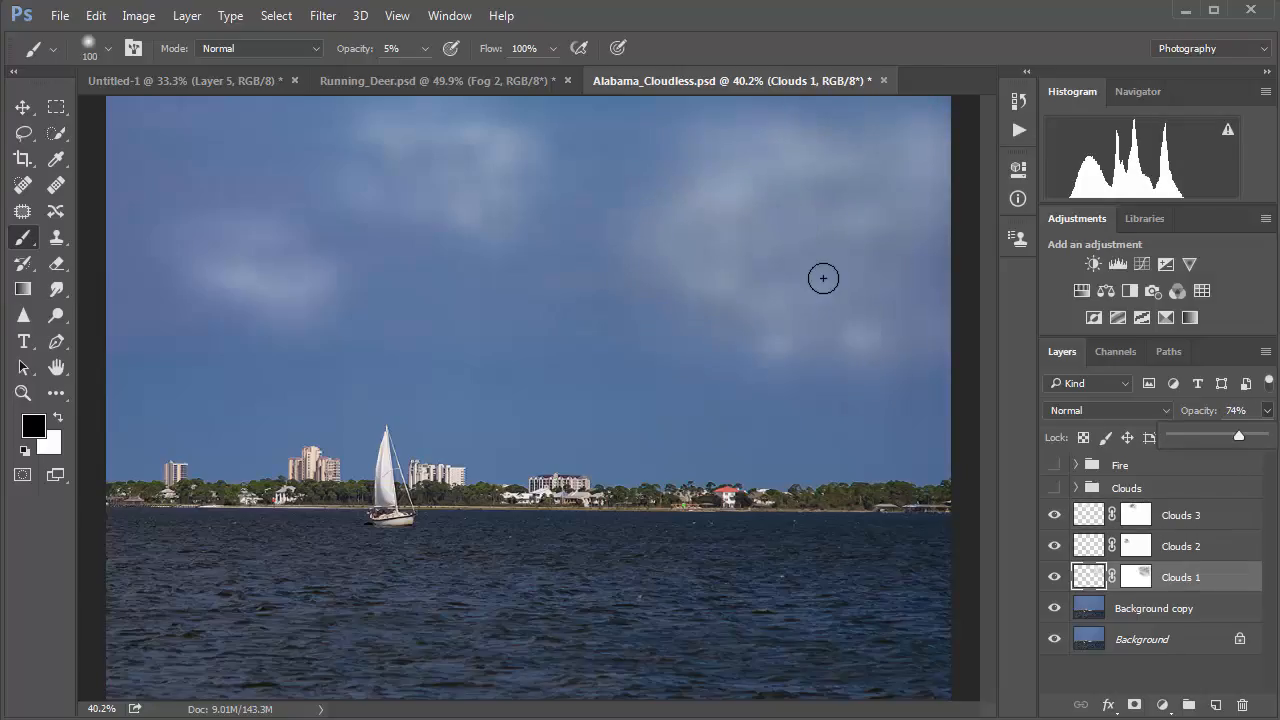
Fade the lower part of the large cloud with black at 5% opacity on the Clouds 1 mask, enlarging the brush to 175 px
left_click(1131, 580)
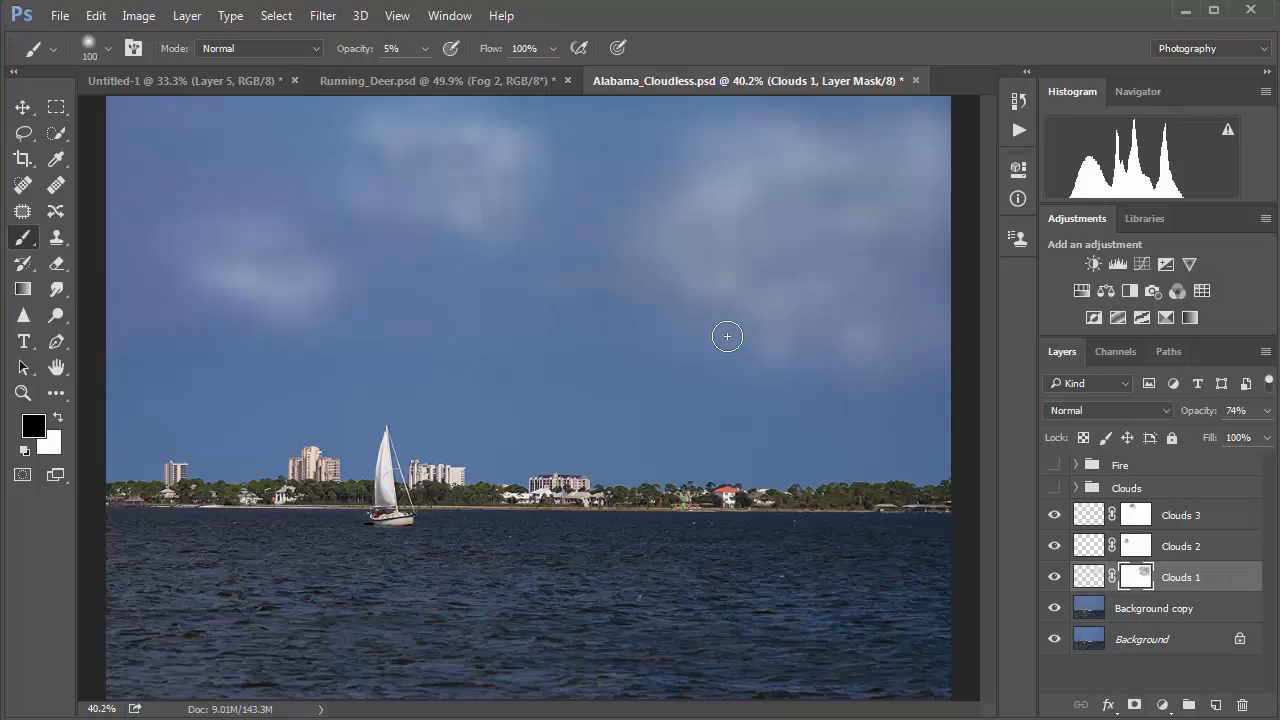
key("bracketright")
key("bracketright")
key("bracketright")
mouse_move(1056, 578)
left_mouse_down()
mouse_move(1063, 529)
mouse_move(1052, 527)
left_mouse_up()
On a new layer above Clouds 3, paint four small faint clouds above the horizon in white at 100 px and 5% opacity
left_click(1088, 515)
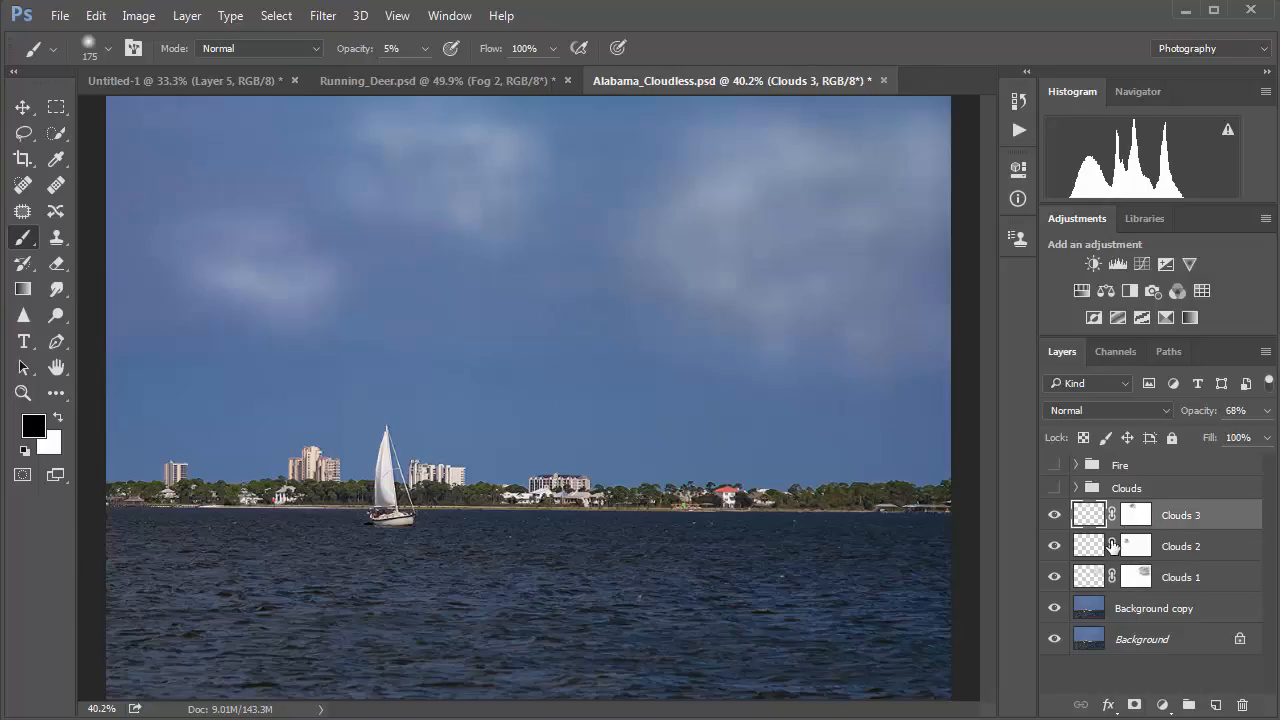
left_click(1216, 705)
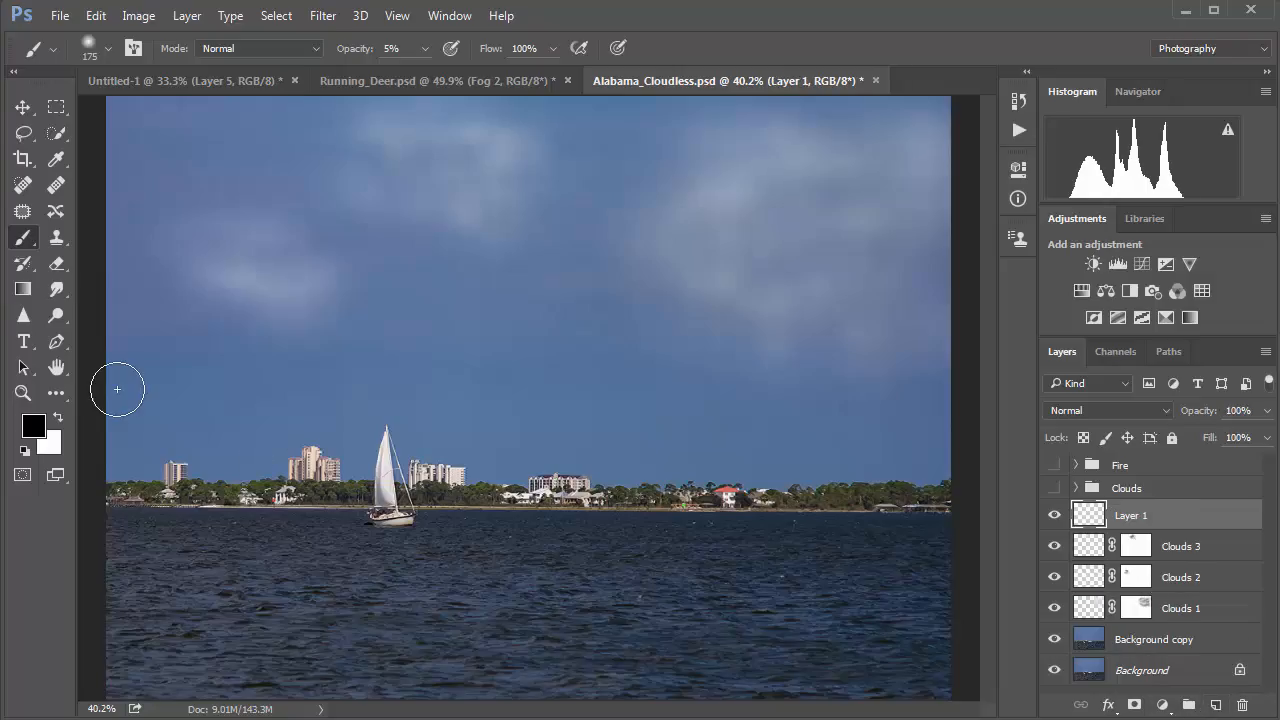
key("x")
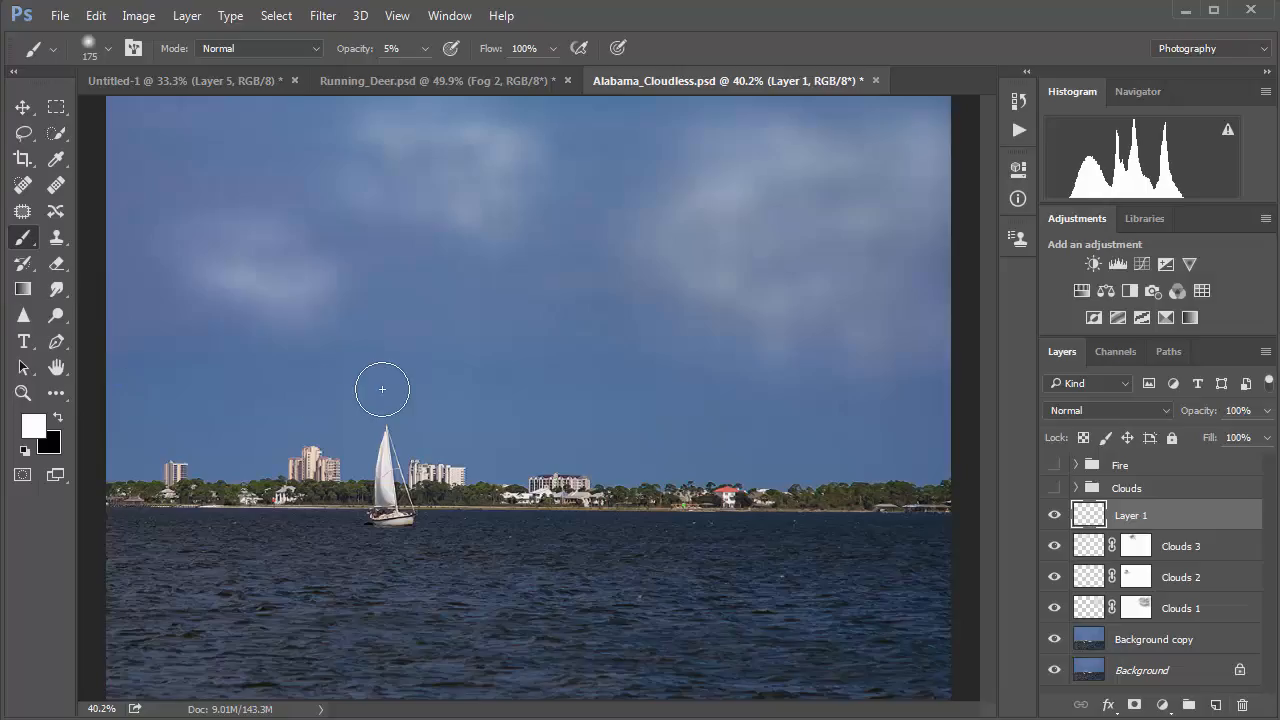
key("bracketleft")
key("bracketleft")
key("bracketleft")
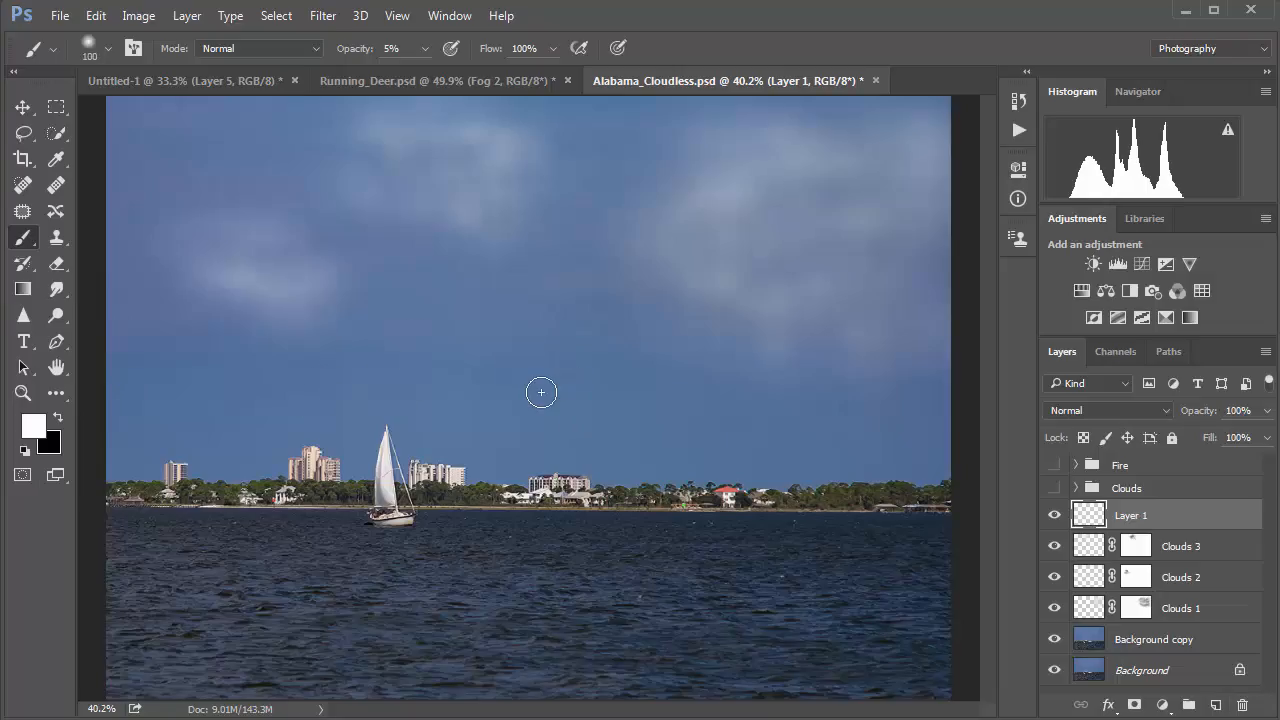
left_click_drag(510, 392, 558, 404)
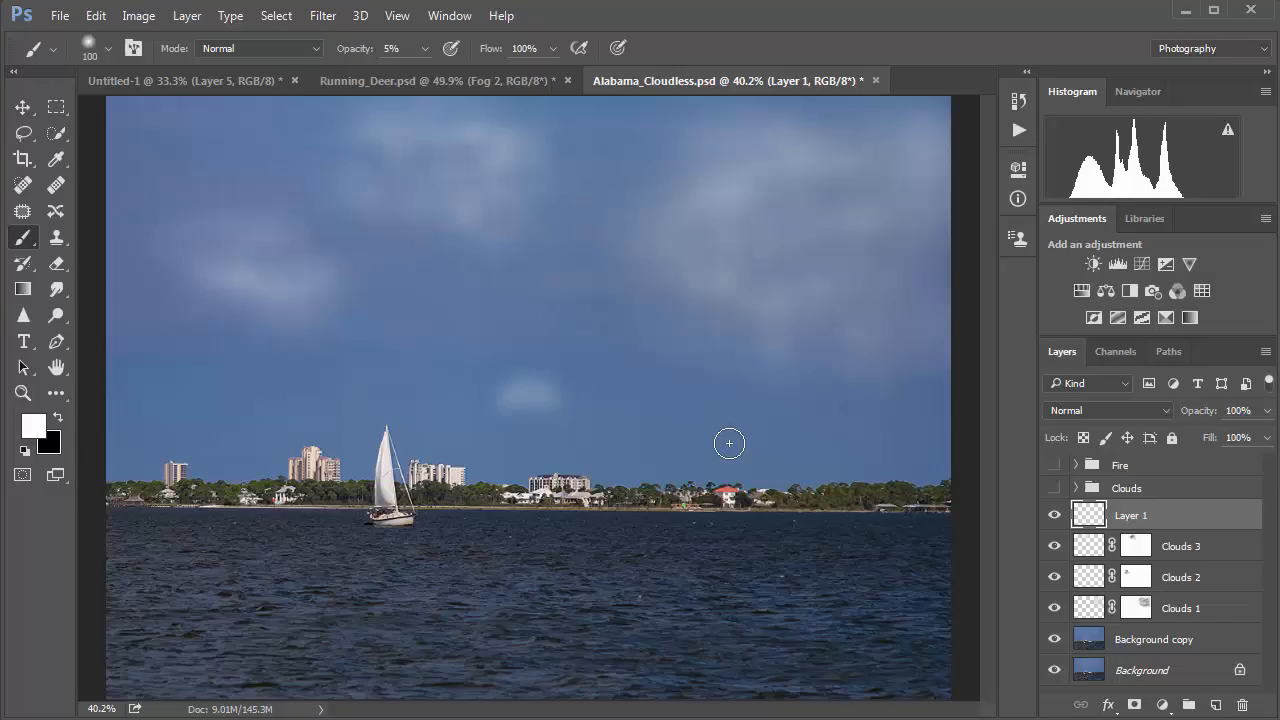
left_click_drag(748, 441, 731, 423)
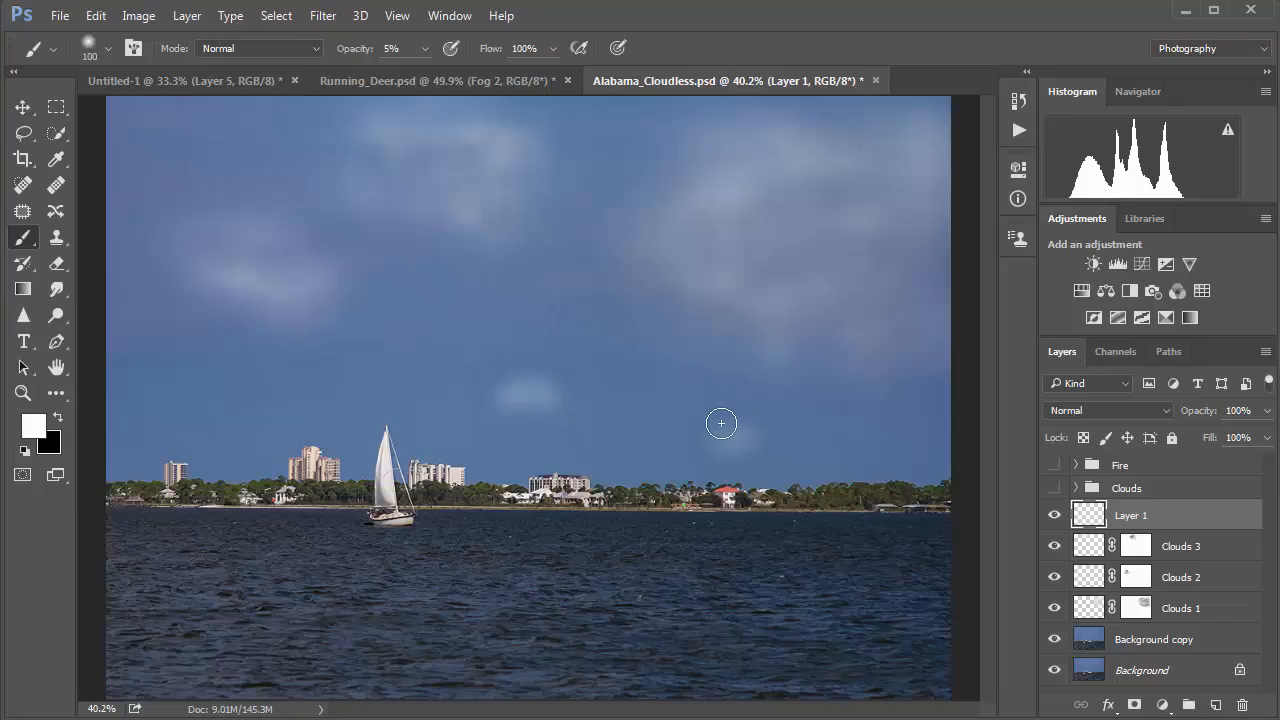
left_click_drag(173, 410, 215, 405)
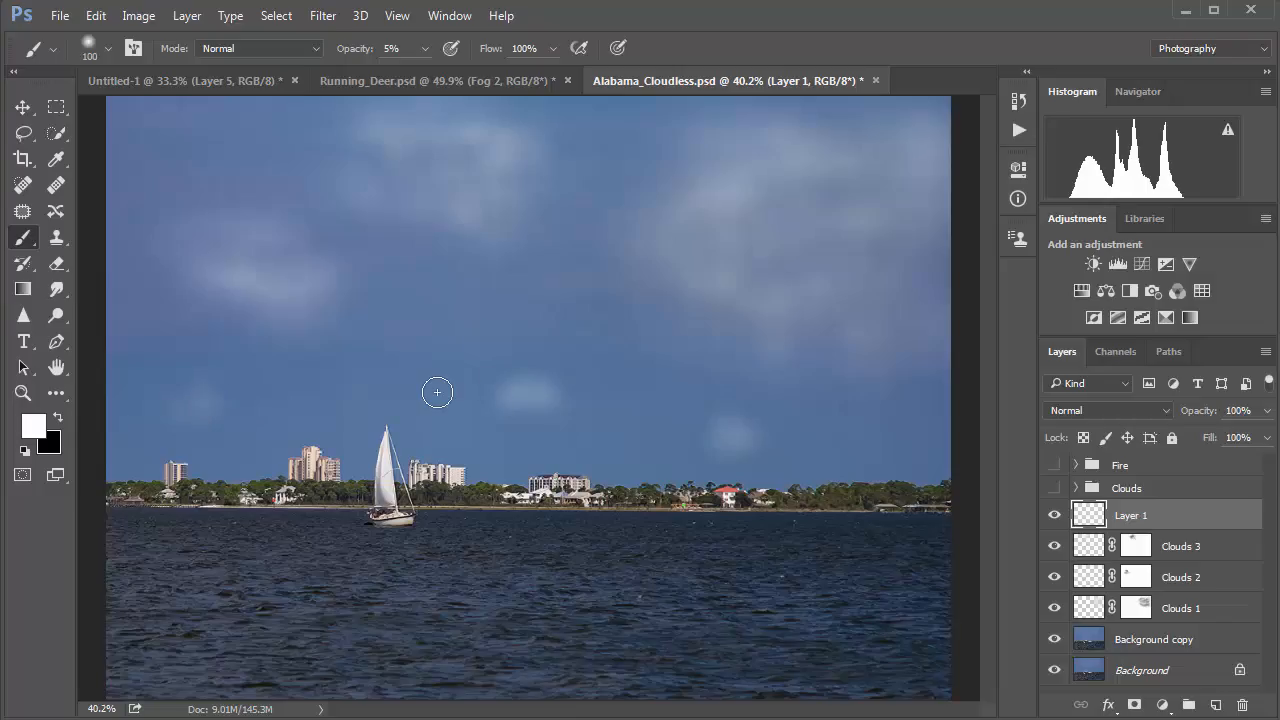
left_click_drag(421, 369, 417, 375)
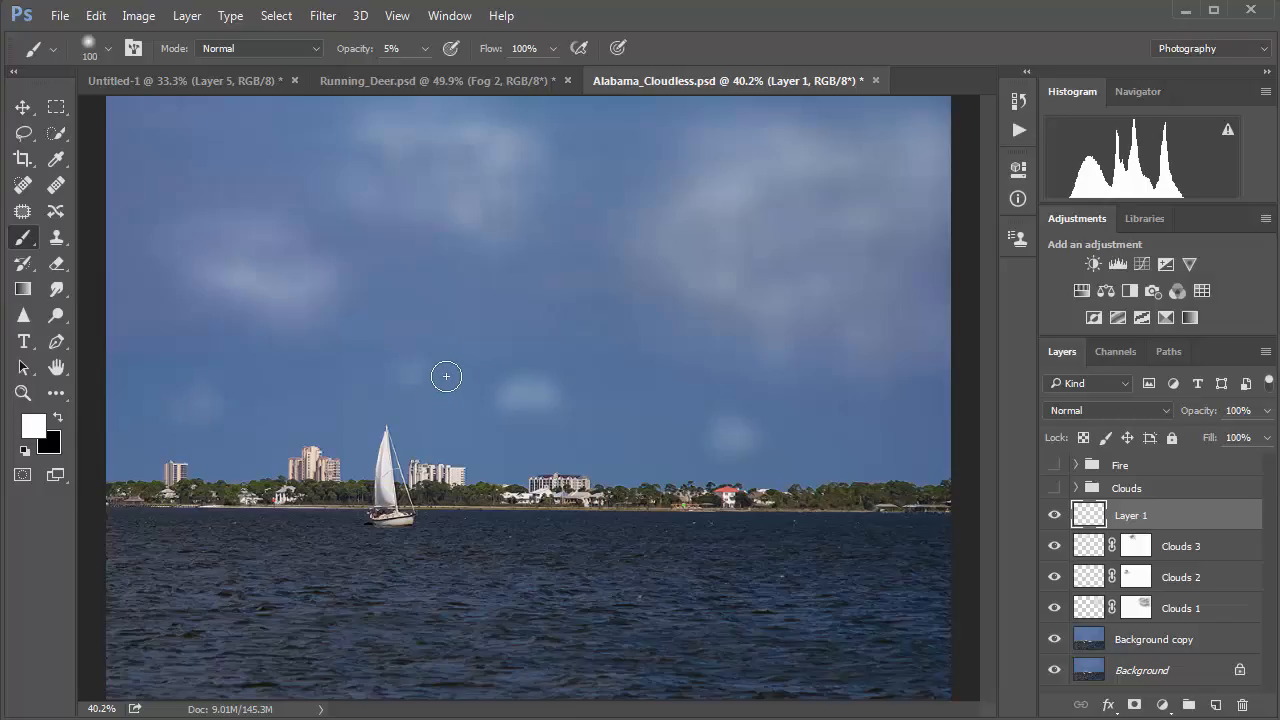
Brighten the small clouds with extra white dabs at 5% opacity, first at 70 px, finishing at 100 px
key("bracketleft")
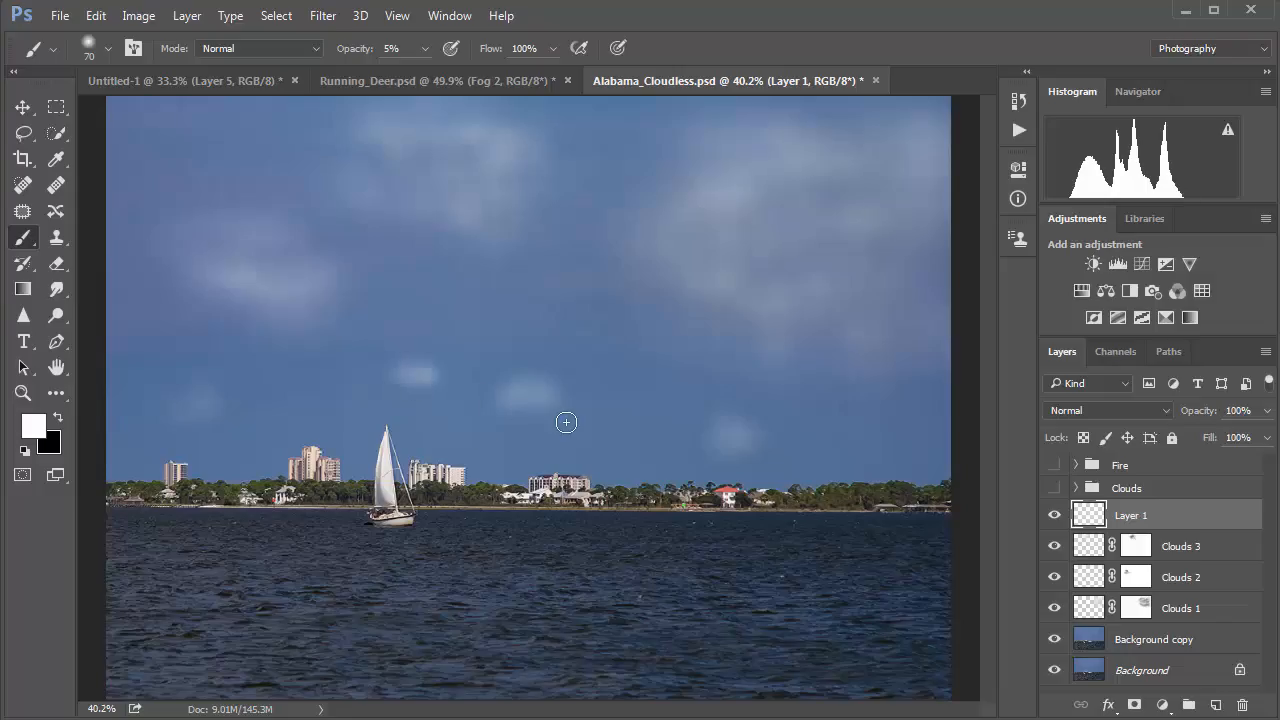
left_click(546, 393)
left_click(541, 382)
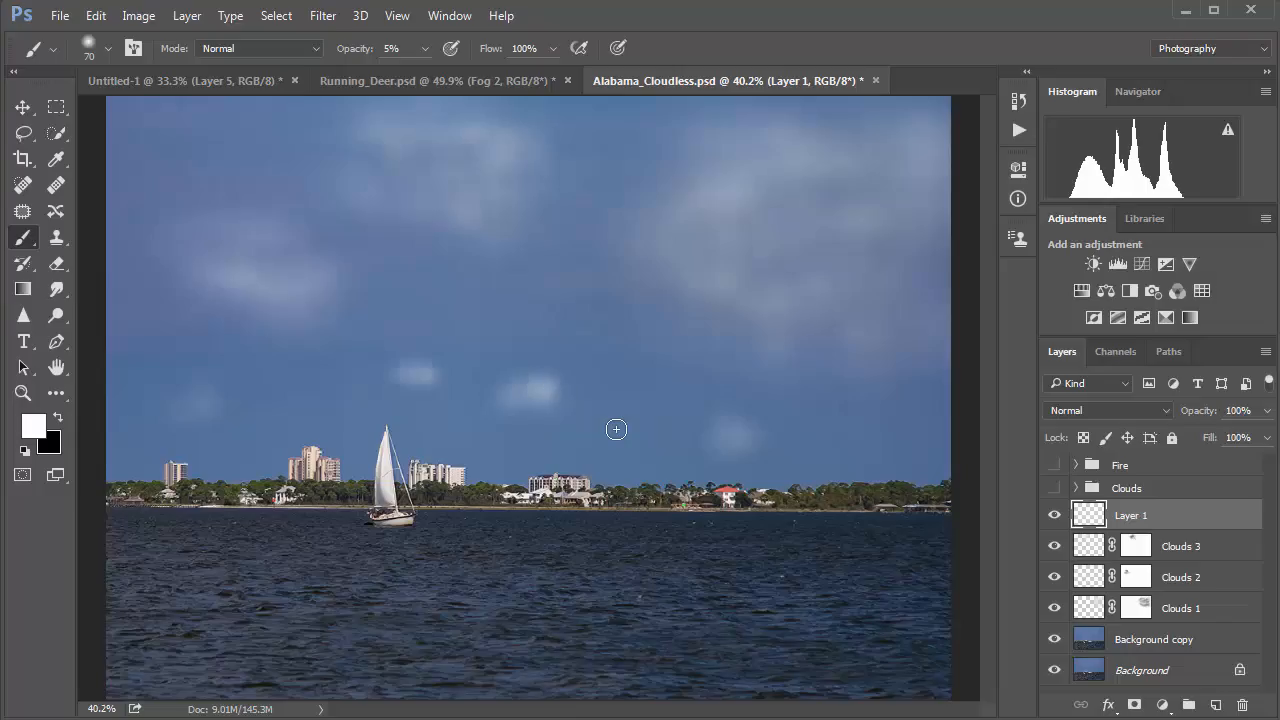
left_click(550, 379)
left_click(718, 441)
key("bracketright")
key("bracketright")
key("bracketright")
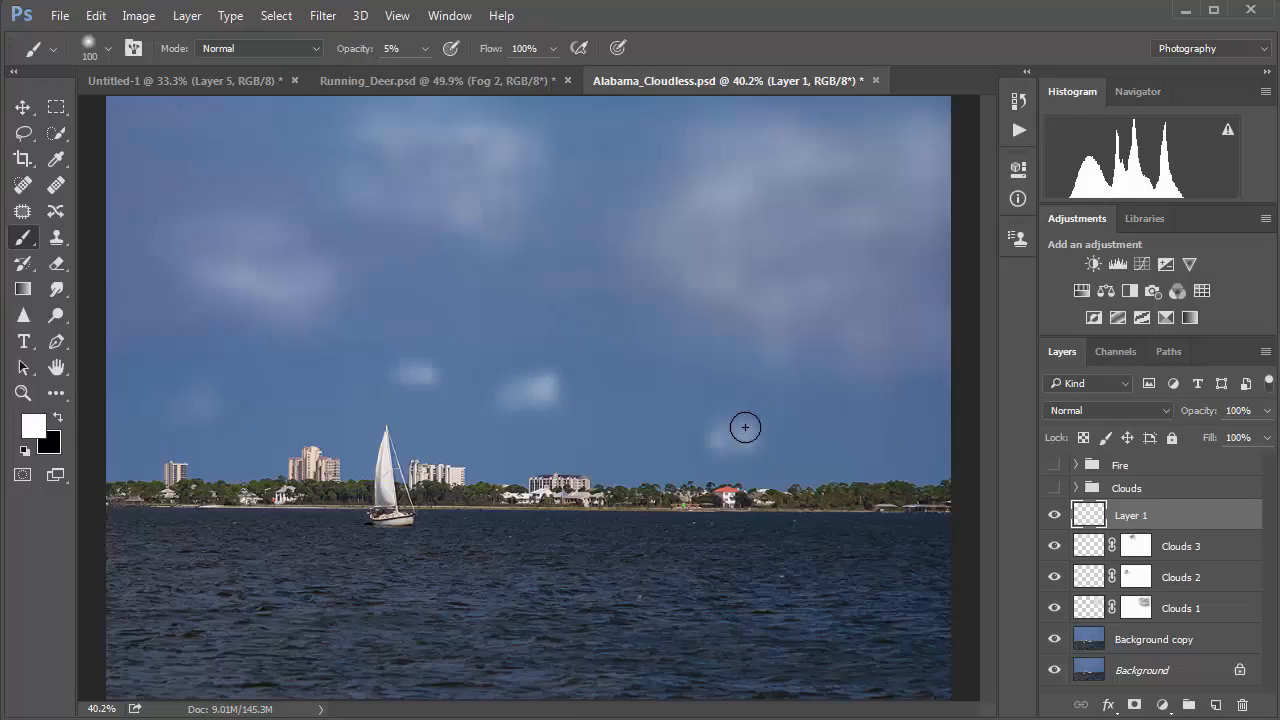
left_click(745, 427)
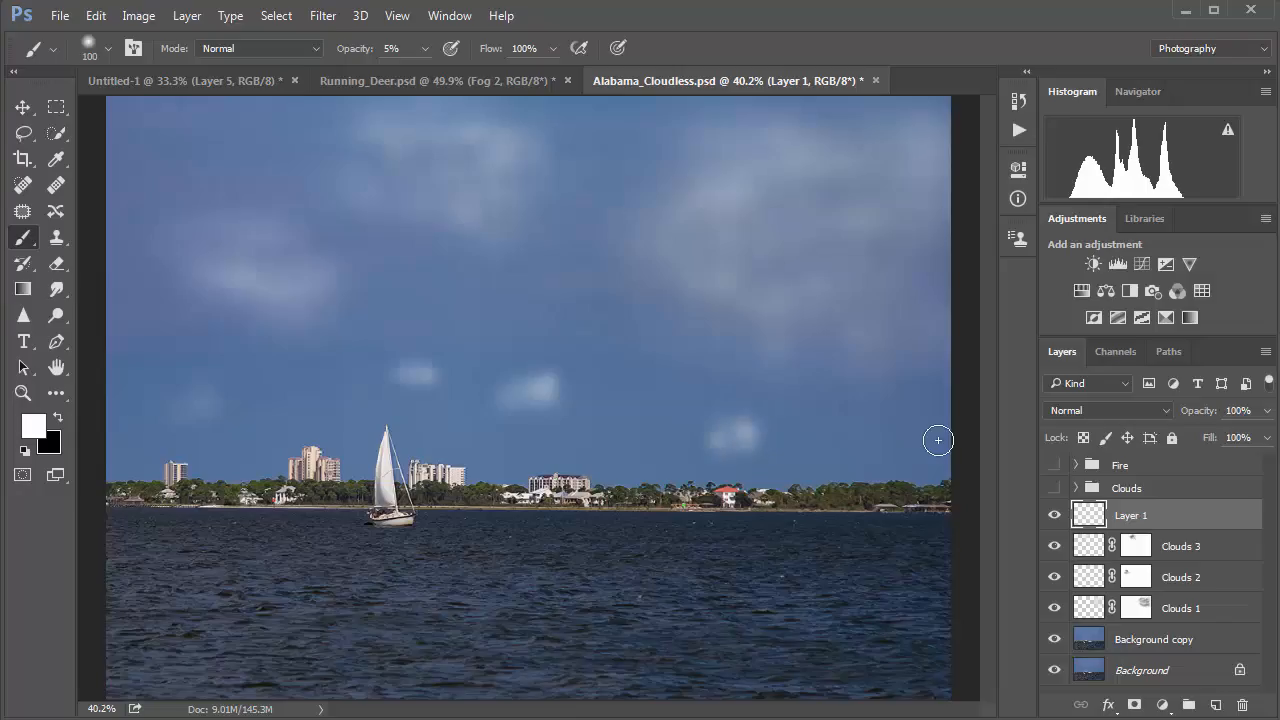
left_click(199, 396)
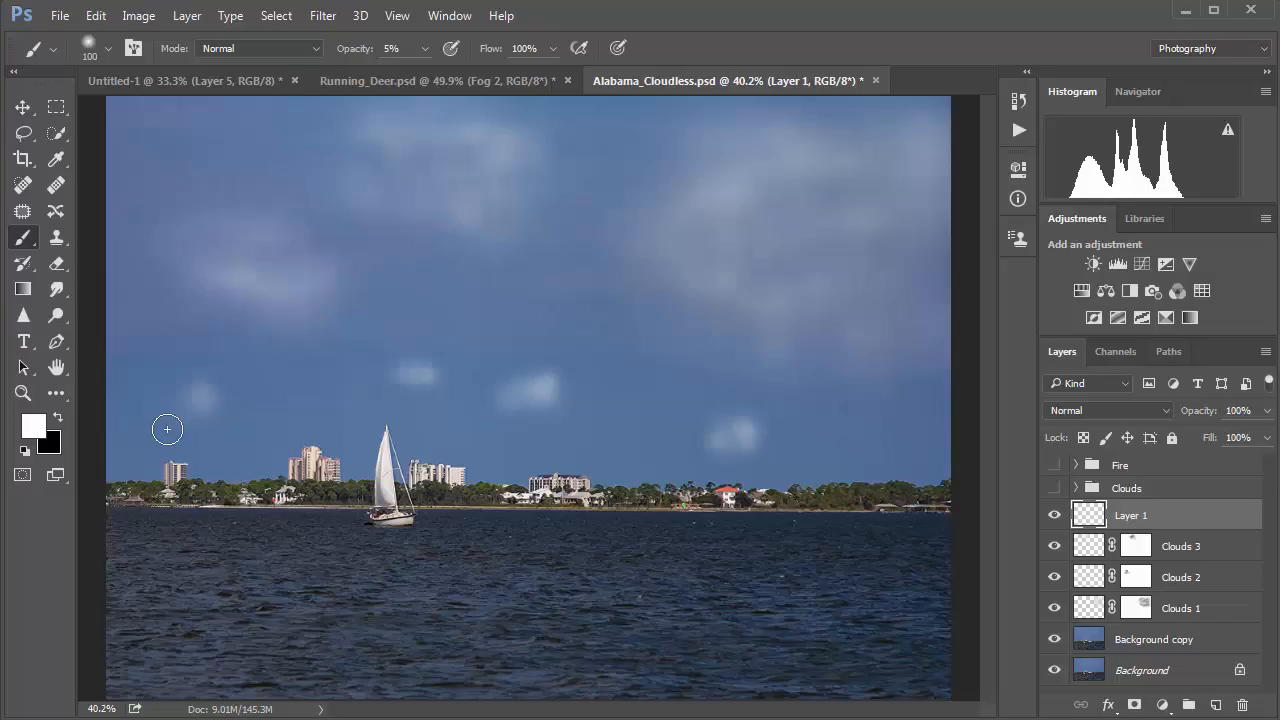
left_click(182, 407)
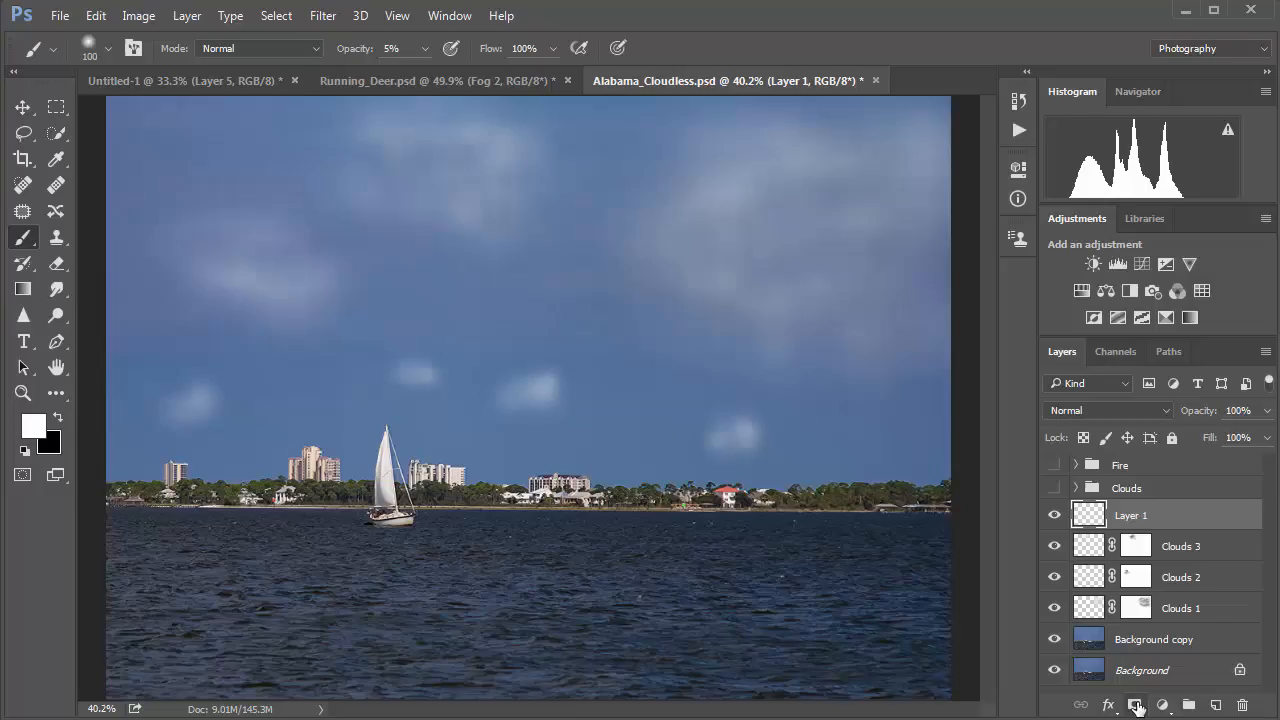
Add a mask to Layer 1 and fade parts of the small clouds with black, first at 5% and finishing at 15% opacity
left_click(1135, 705)
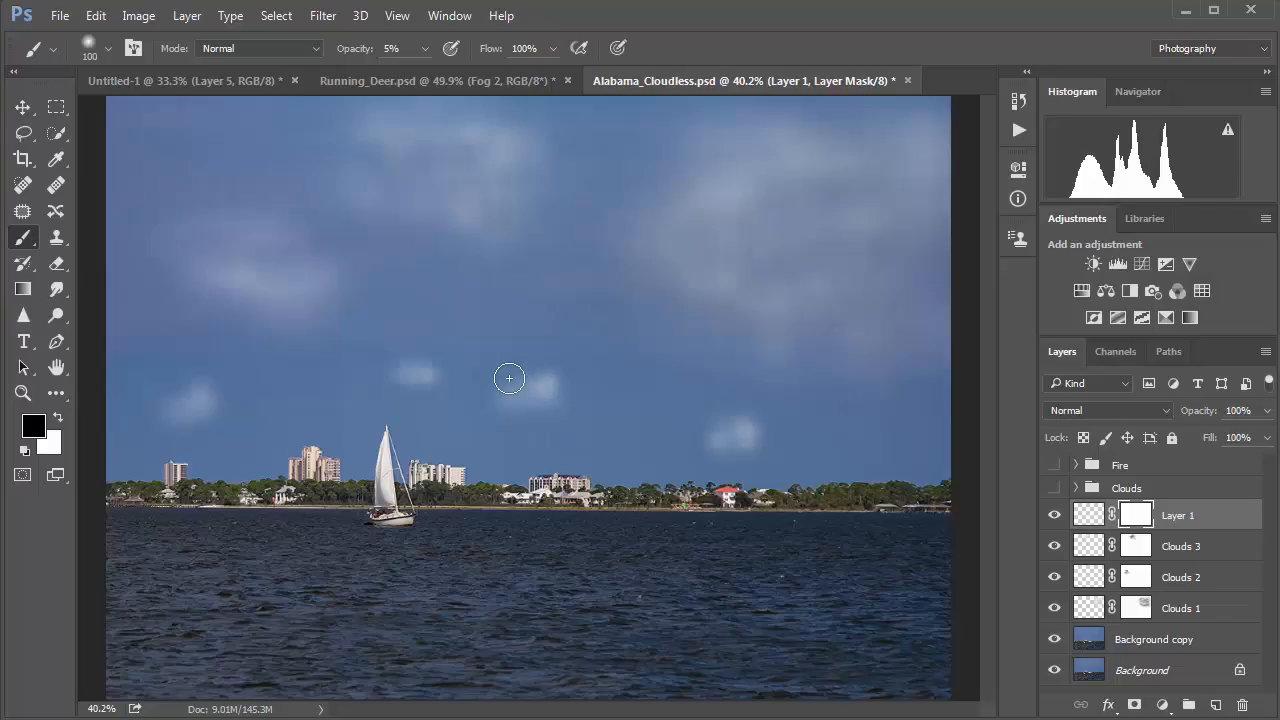
mouse_move(518, 383)
left_mouse_down()
mouse_move(531, 374)
mouse_move(544, 408)
left_mouse_up()
left_click_drag(432, 70, 434, 70)
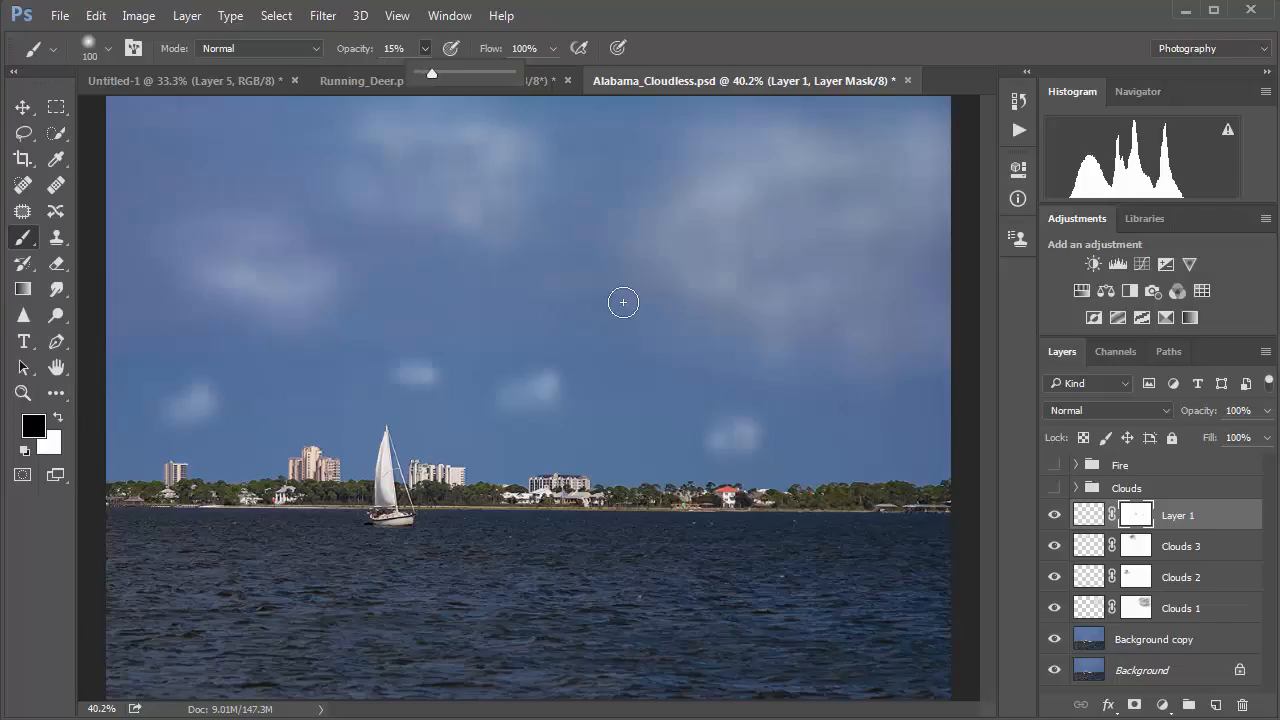
mouse_move(734, 441)
left_mouse_down()
mouse_move(729, 466)
mouse_move(740, 446)
left_mouse_up()
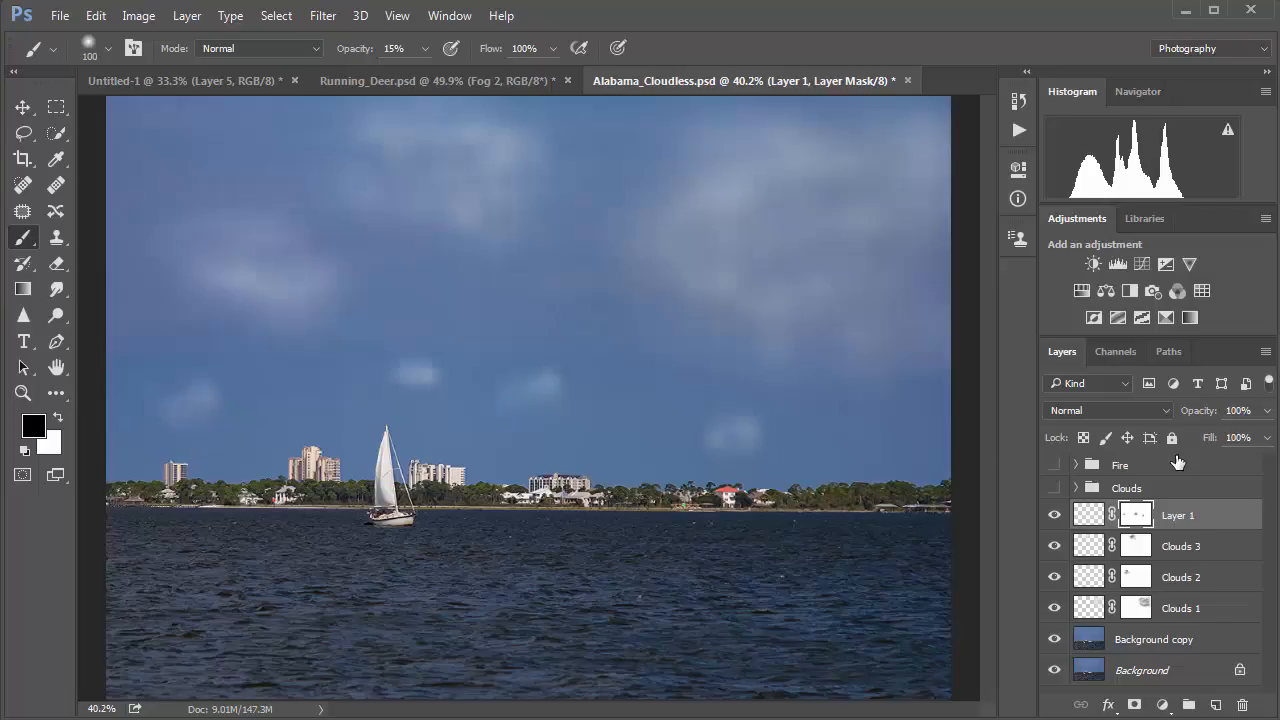
Lower Layer 1's opacity to 73% and thin the small clouds further on its mask with black at 15% opacity
left_click(1266, 410)
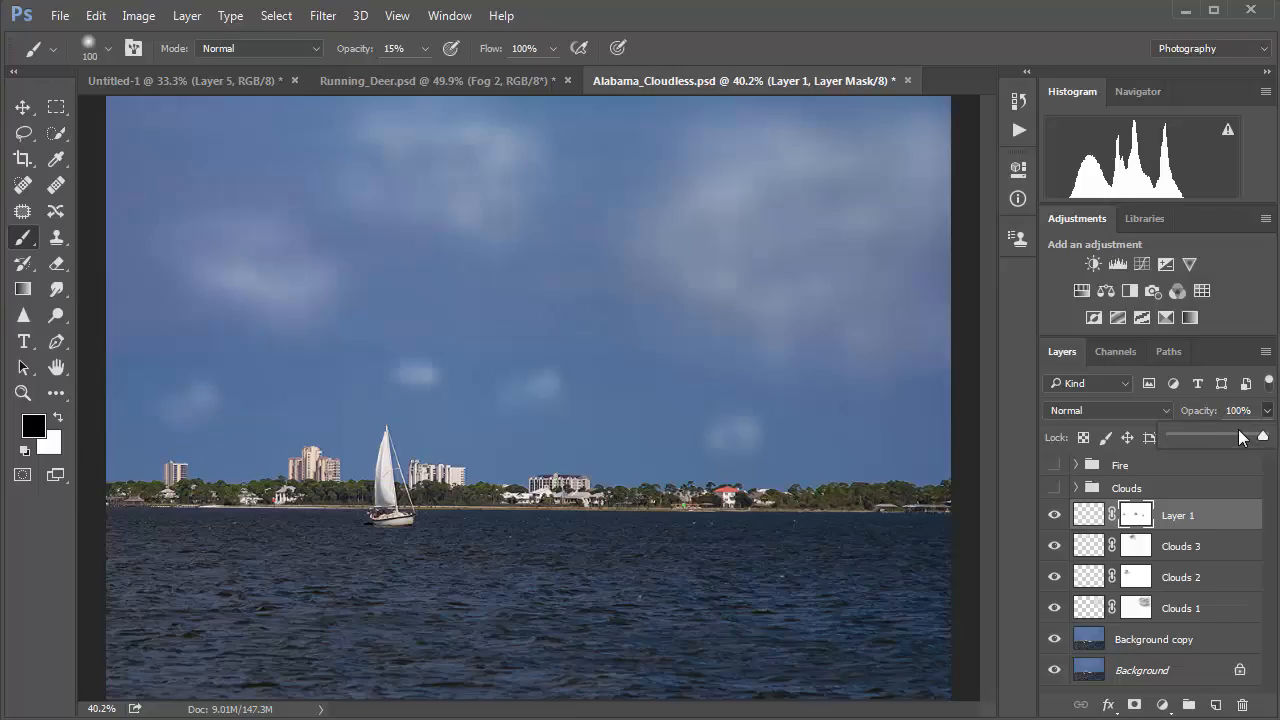
left_click_drag(1240, 437, 1242, 438)
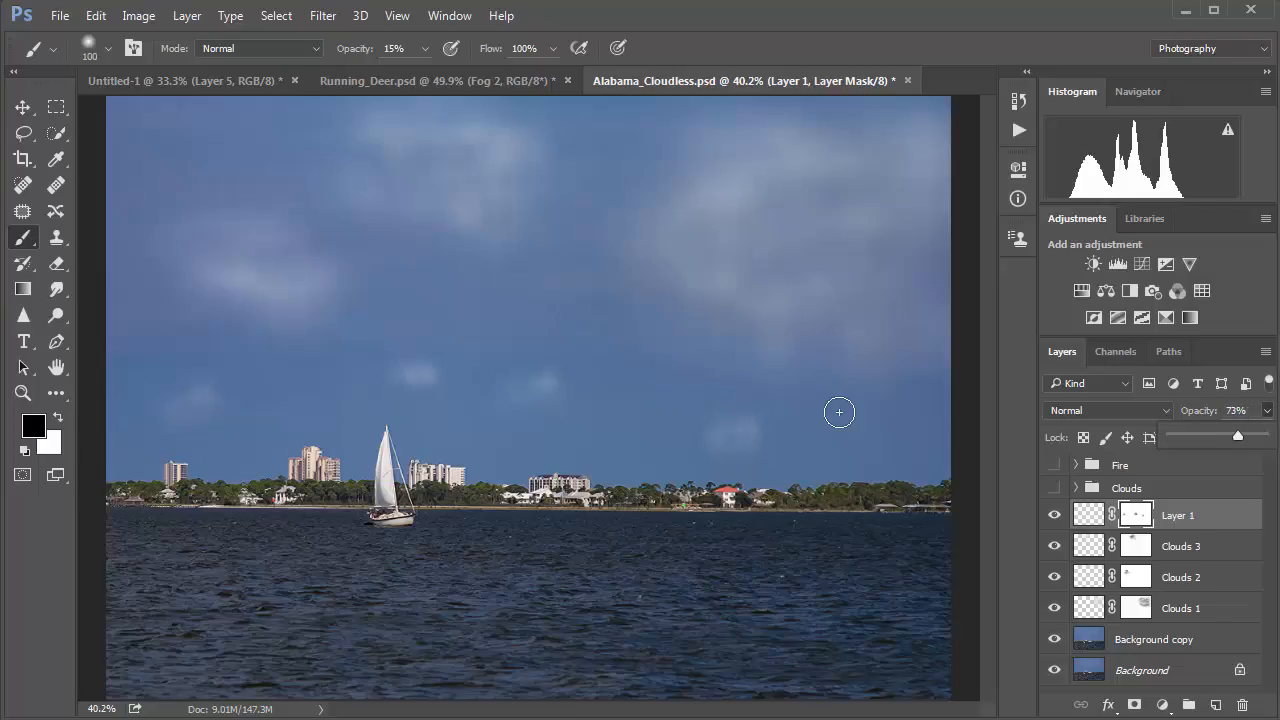
left_click(489, 399)
left_click(543, 387)
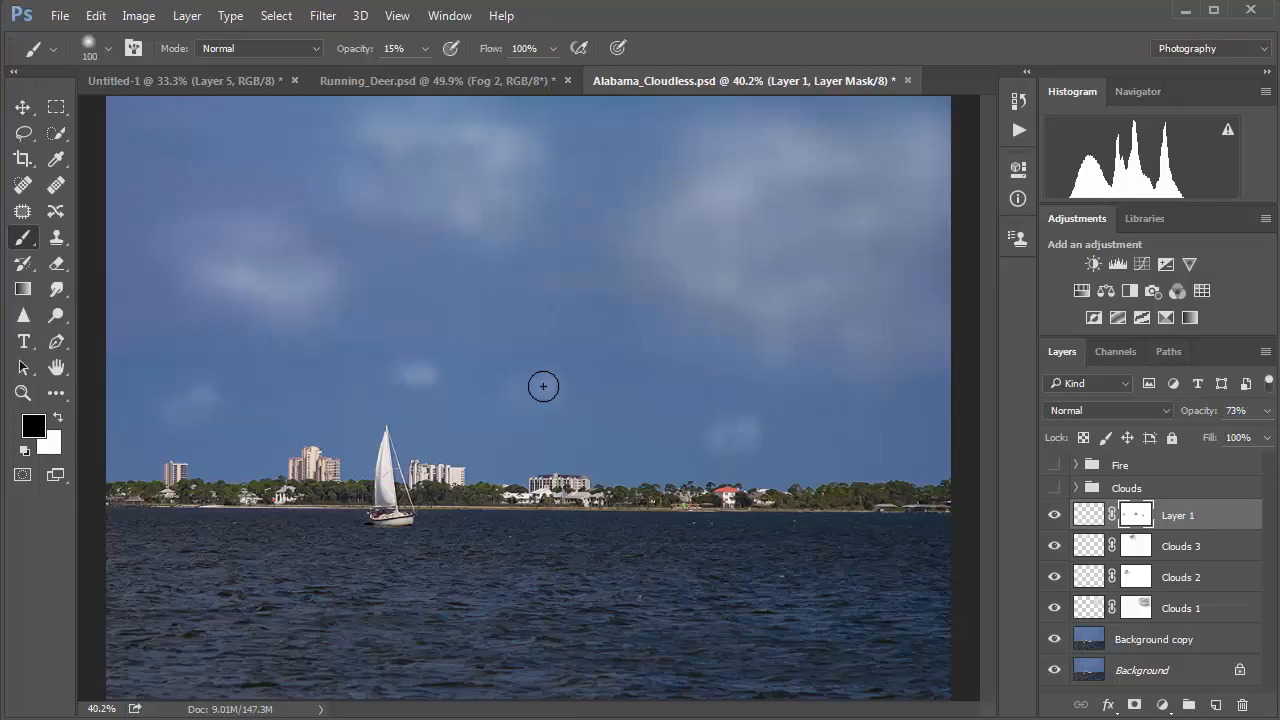
left_click(726, 446)
left_click(711, 438)
left_click(757, 455)
left_click(745, 420)
Mask out the small cloud just above the sailboat on Layer 1 with black at 175 px and 100% opacity
key("x")
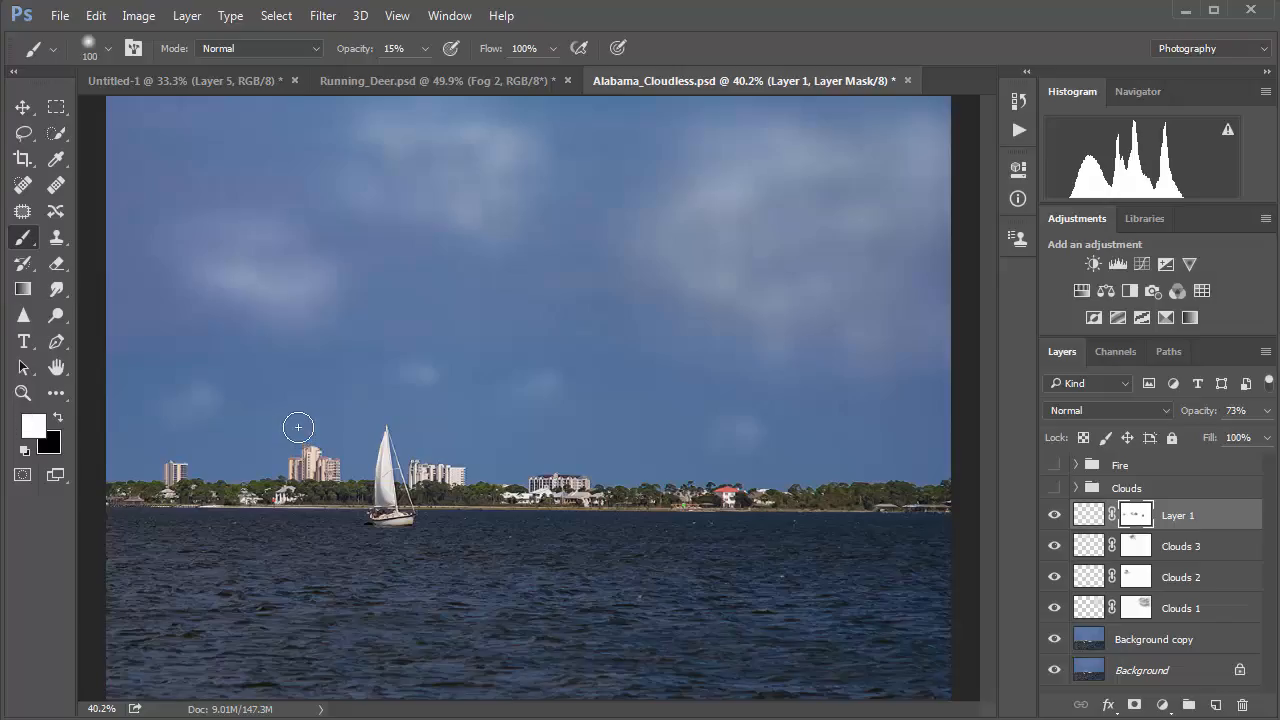
key("x")
key("bracketright")
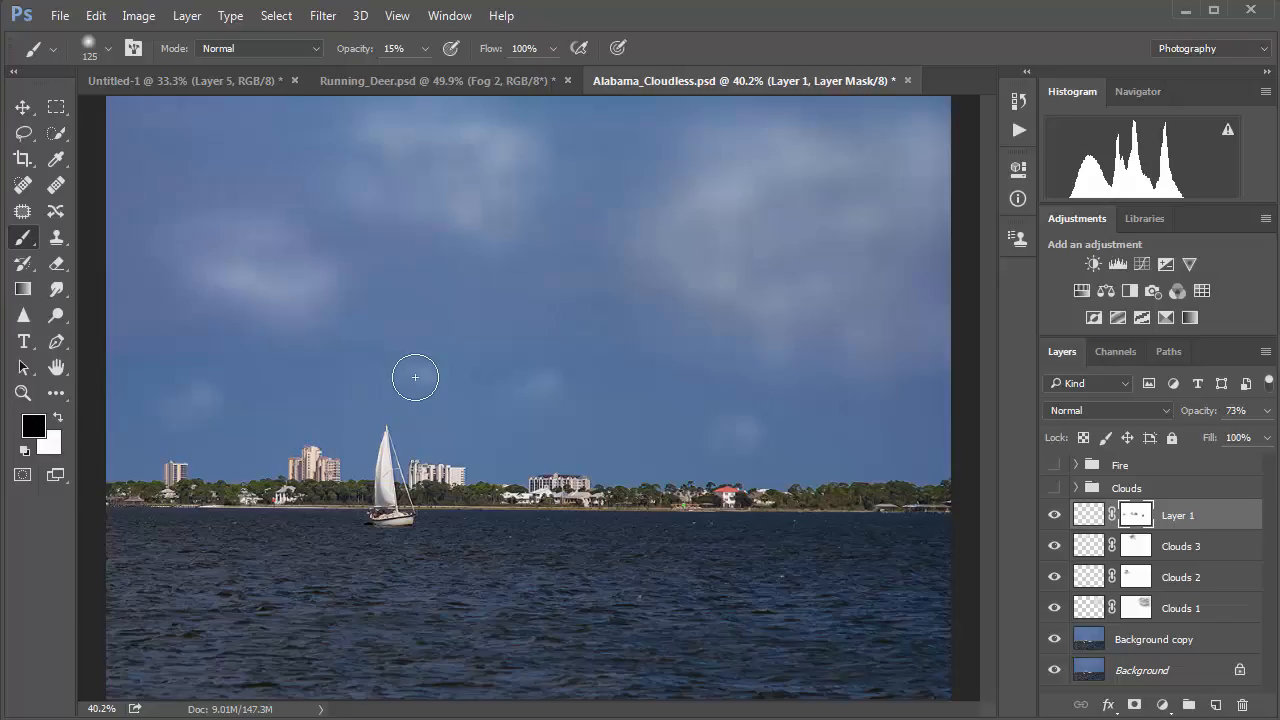
key("bracketright")
key("bracketright")
left_click(427, 47)
left_click_drag(425, 71, 552, 75)
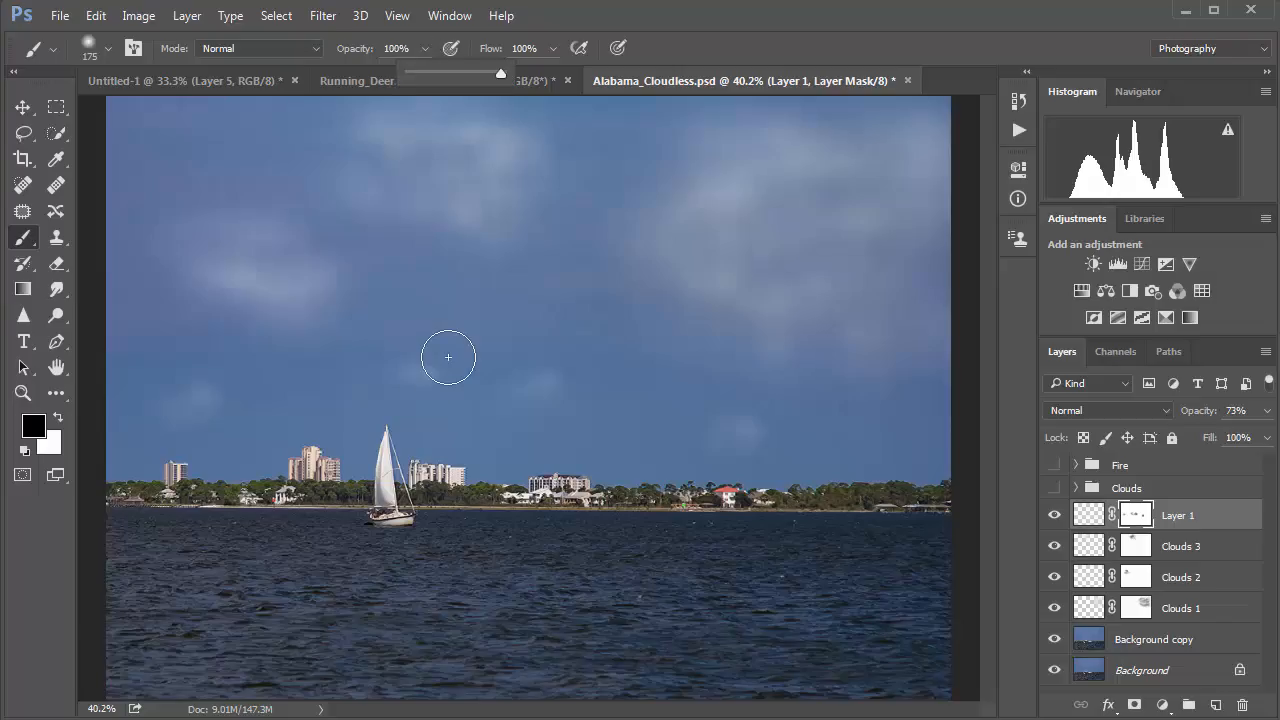
left_click(448, 357)
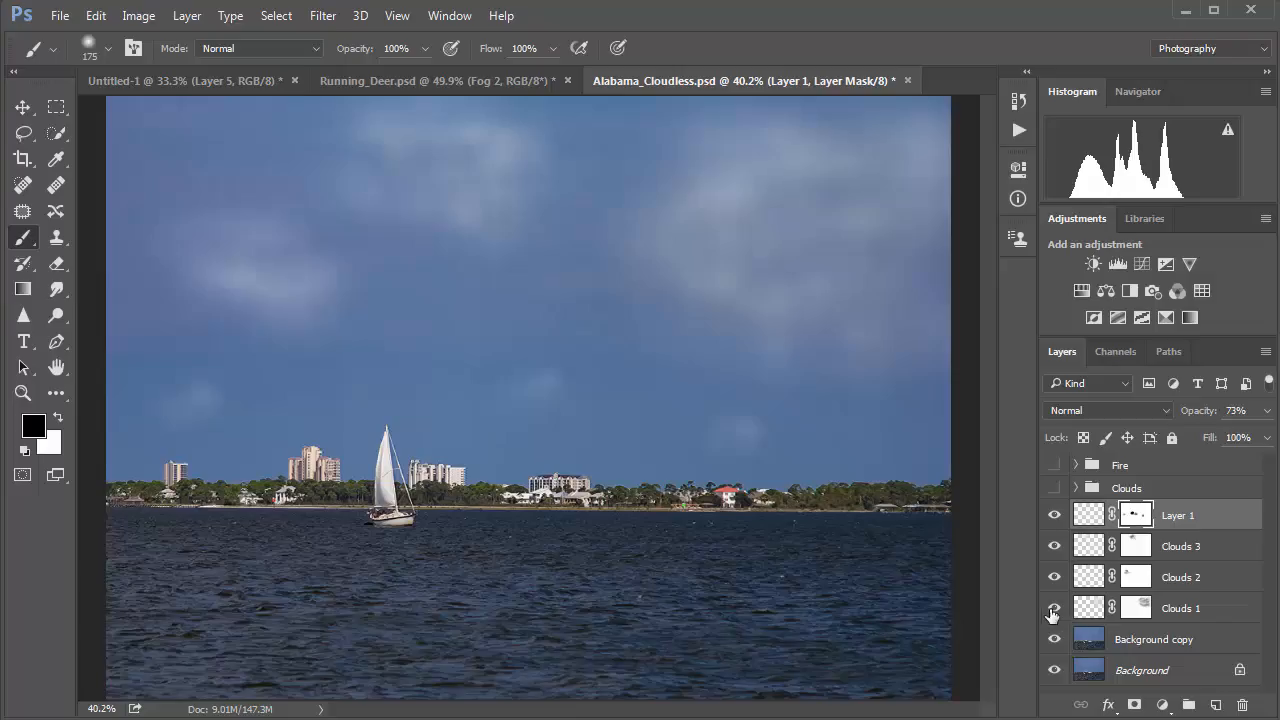
Hide the Clouds 1, Clouds 2 and Clouds 3 layers and target the image content of Layer 1 instead of its mask
left_click_drag(1052, 612, 1046, 516)
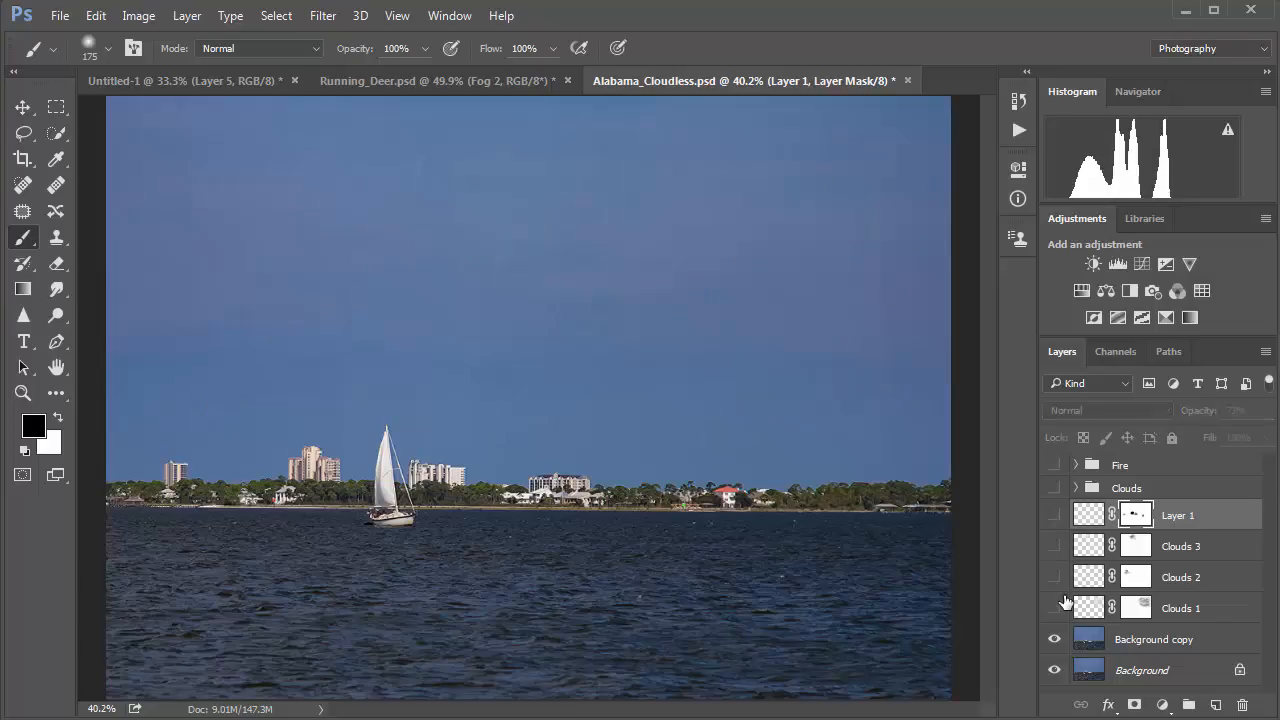
left_click(1053, 515)
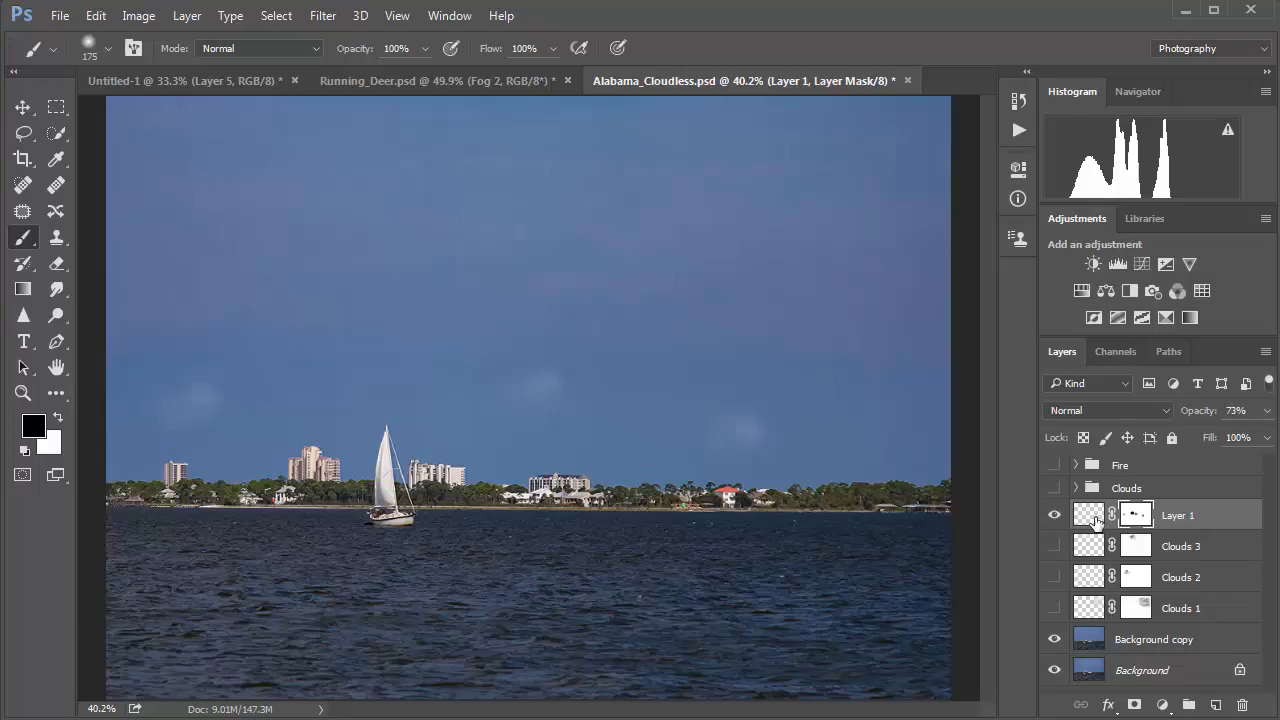
left_click(1090, 516)
Switch to white at 90 px, try a 100% opacity dab on the leftmost small cloud and undo it
key("x")
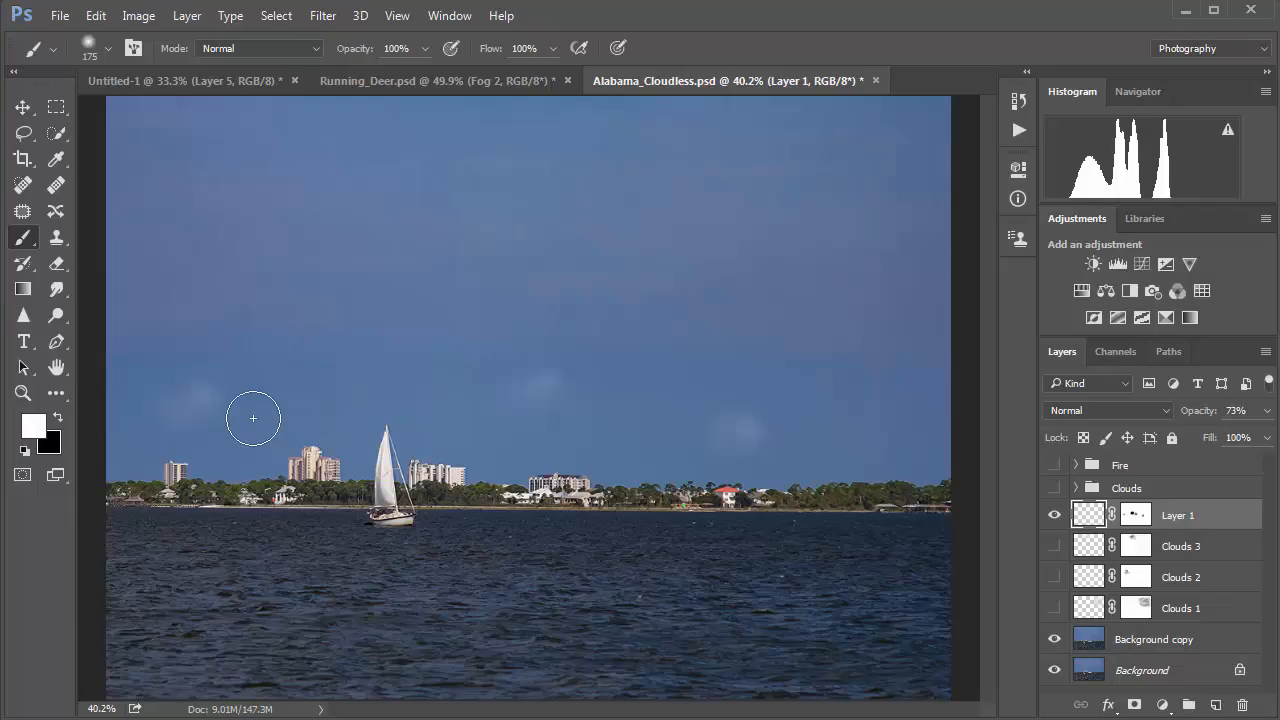
key("bracketleft")
key("bracketleft")
key("bracketleft")
key("bracketleft")
left_click(205, 398)
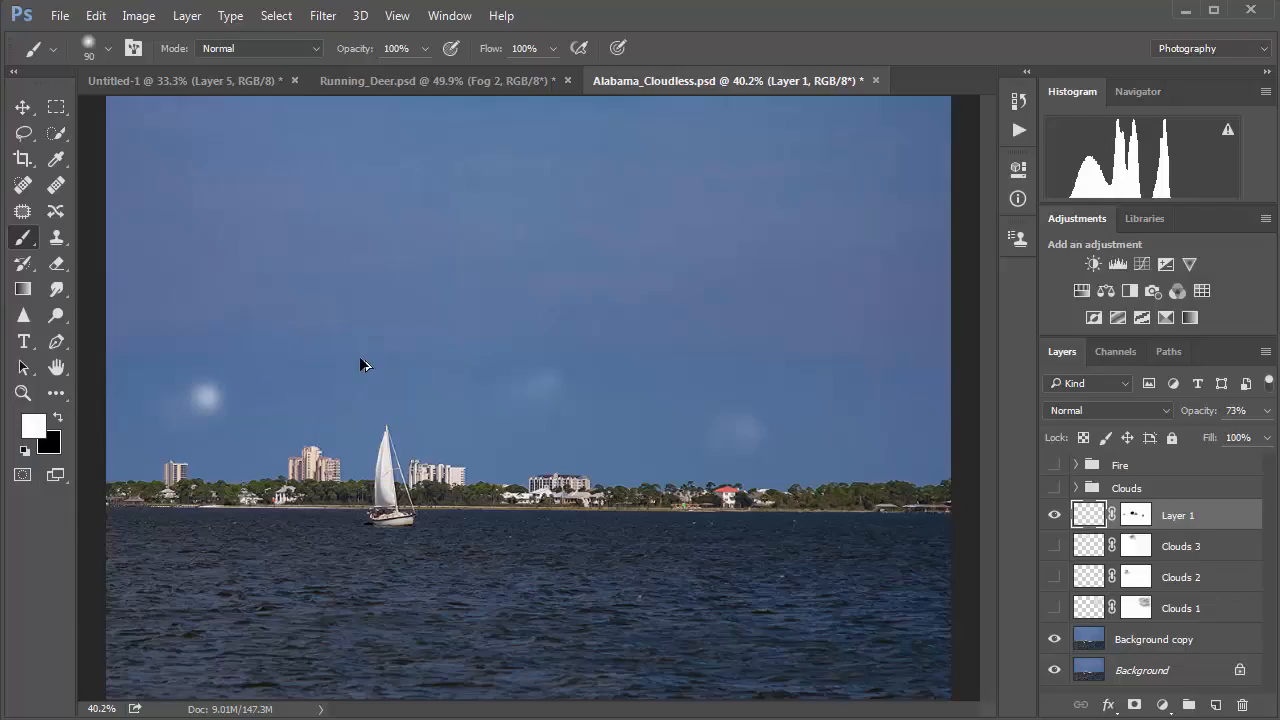
key("ctrl+z")
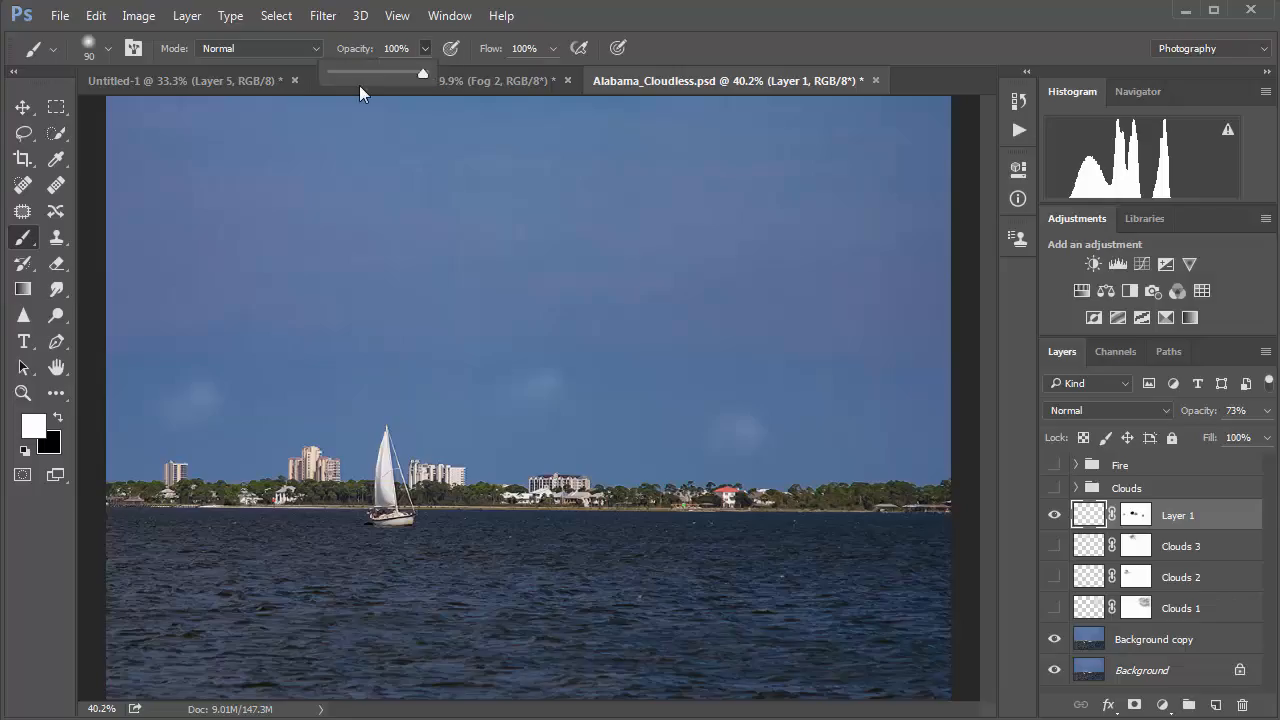
Build up the leftmost small cloud with white at 10% opacity, going from 90 to 50 px, and show Clouds 1 to 3 again
left_click(340, 74)
left_click(201, 406)
left_click(167, 411)
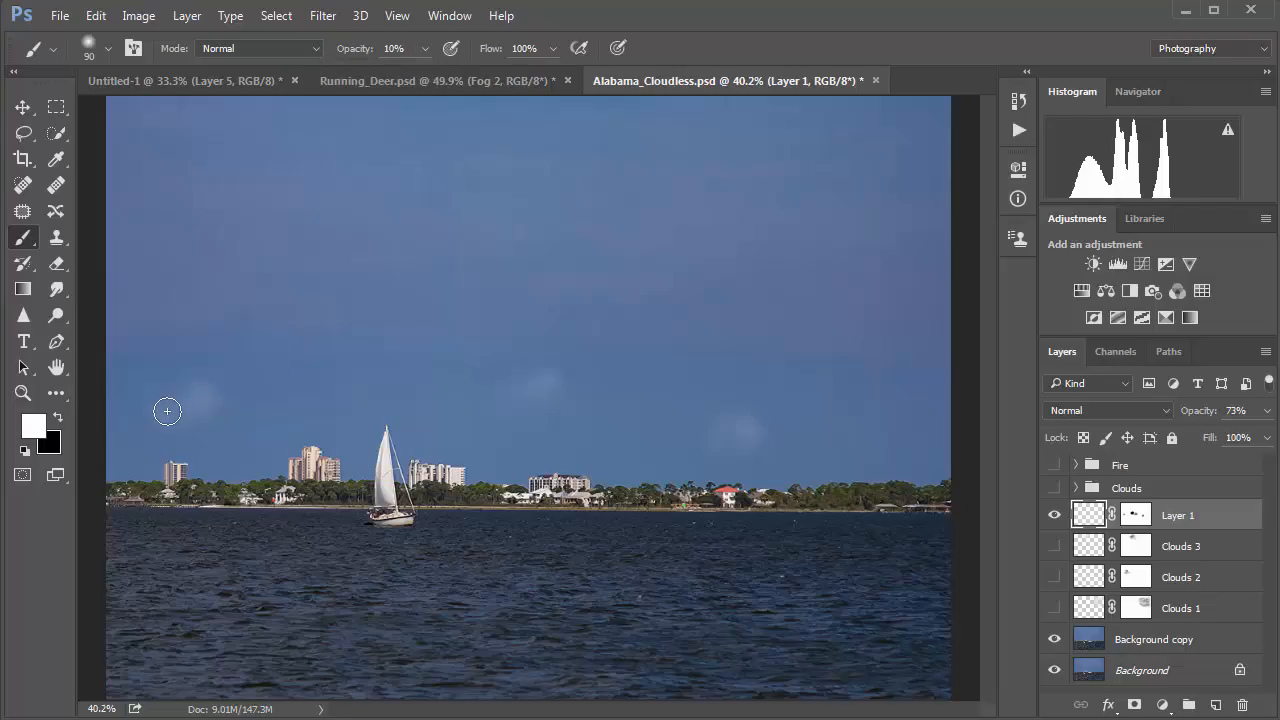
left_click(185, 415)
left_click(200, 419)
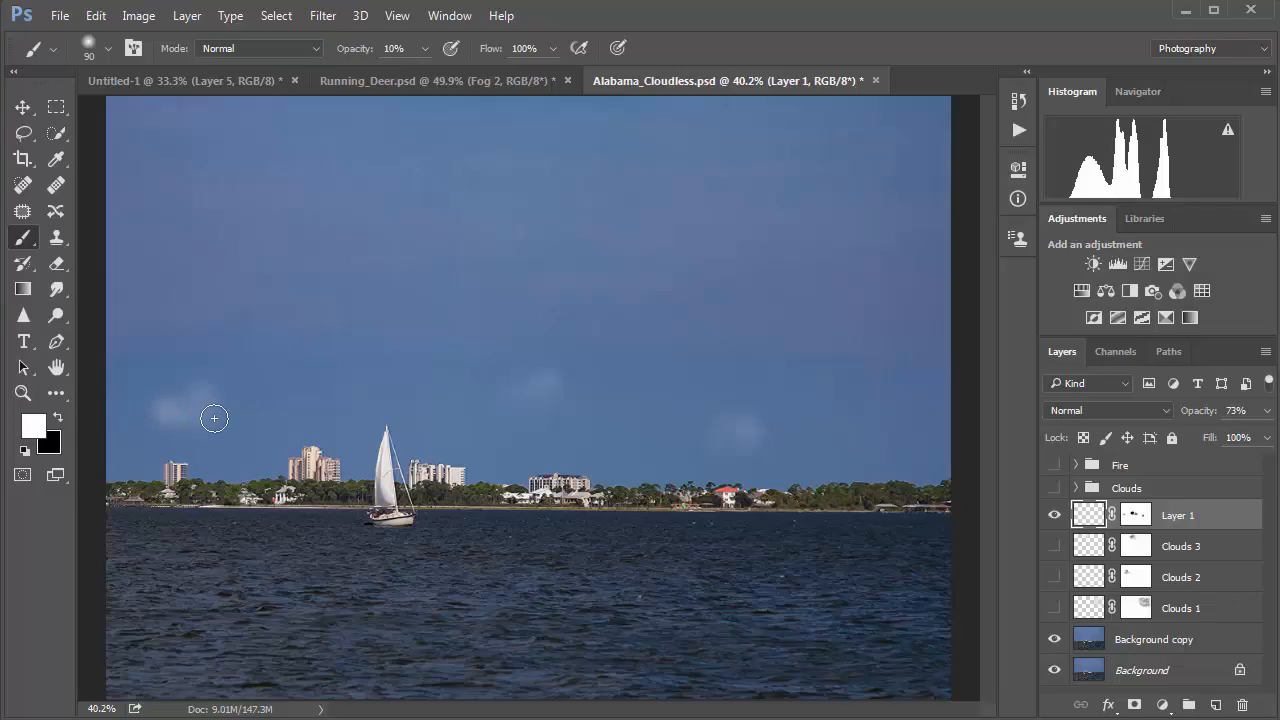
left_click(209, 417)
left_click(193, 417)
key("bracketleft")
key("bracketleft")
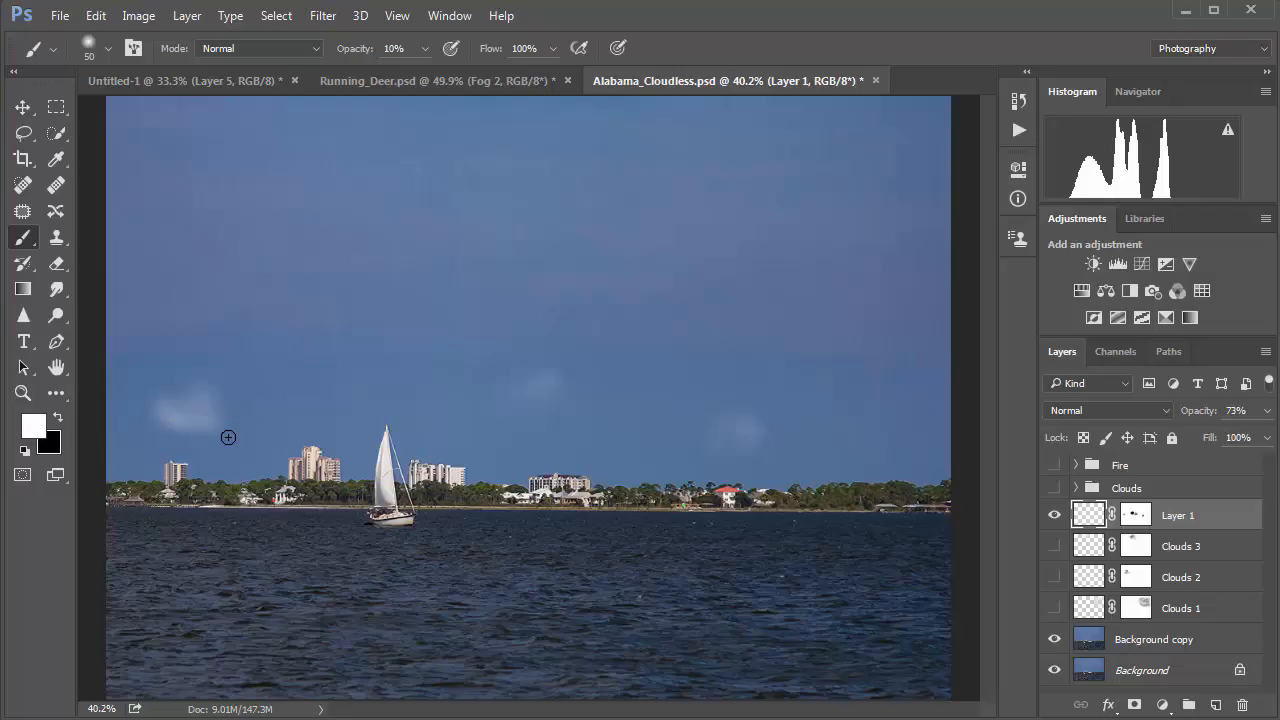
left_click_drag(228, 437, 194, 429)
left_click(1054, 608)
left_click_drag(1052, 546, 1052, 577)
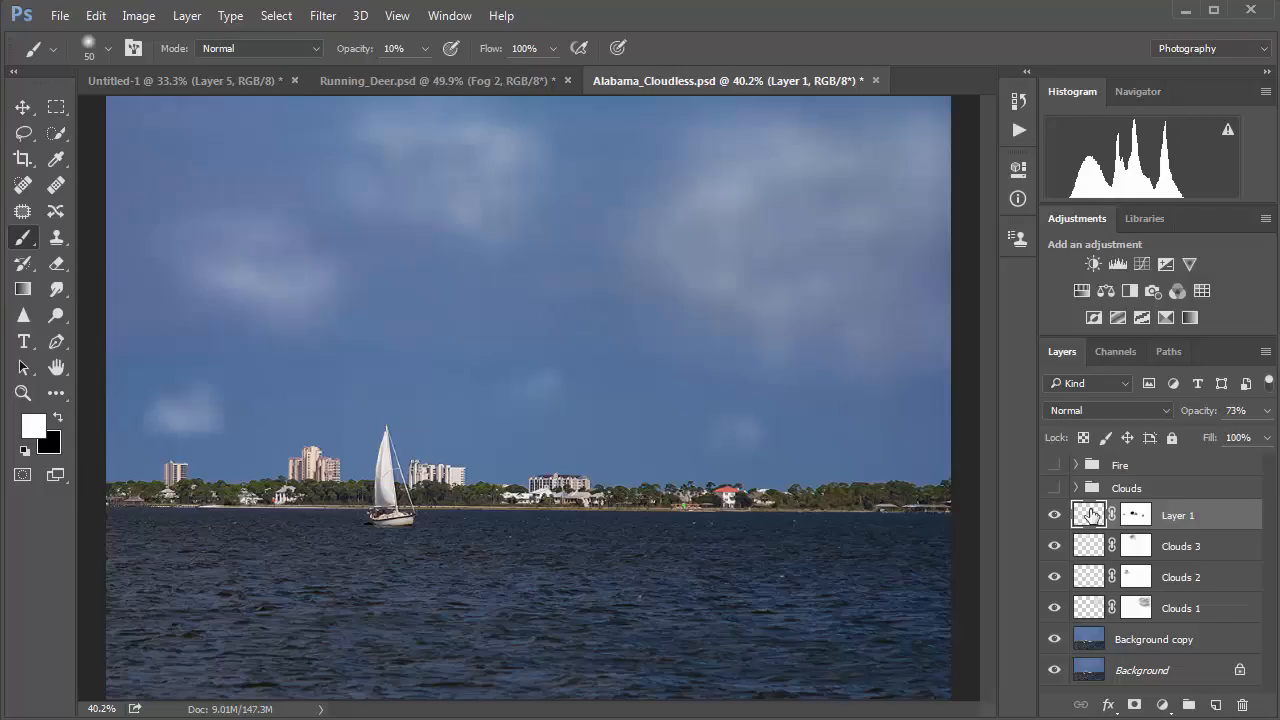
Paint three more small clouds above the horizon and one higher in mid-sky on Layer 1 in white at 10% opacity, finishing at 40 px
left_click(356, 388)
left_click(379, 385)
left_click(603, 436)
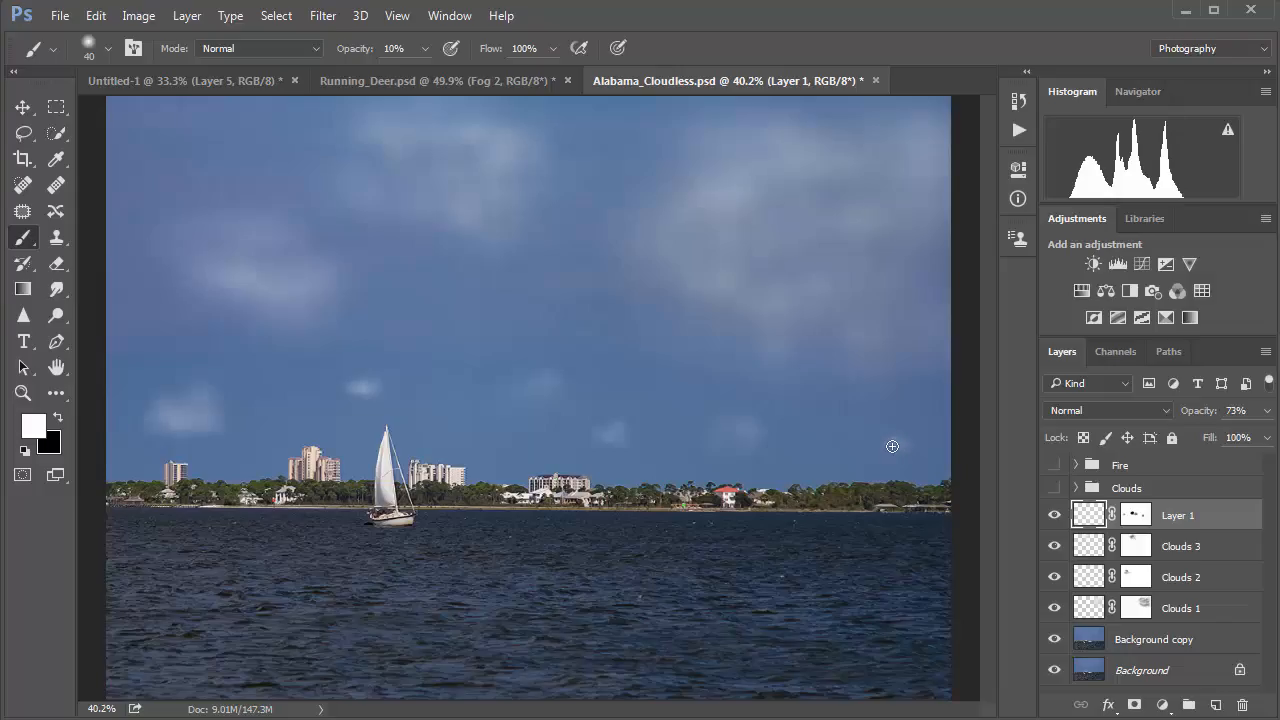
left_click_drag(890, 445, 893, 454)
left_click_drag(472, 324, 457, 316)
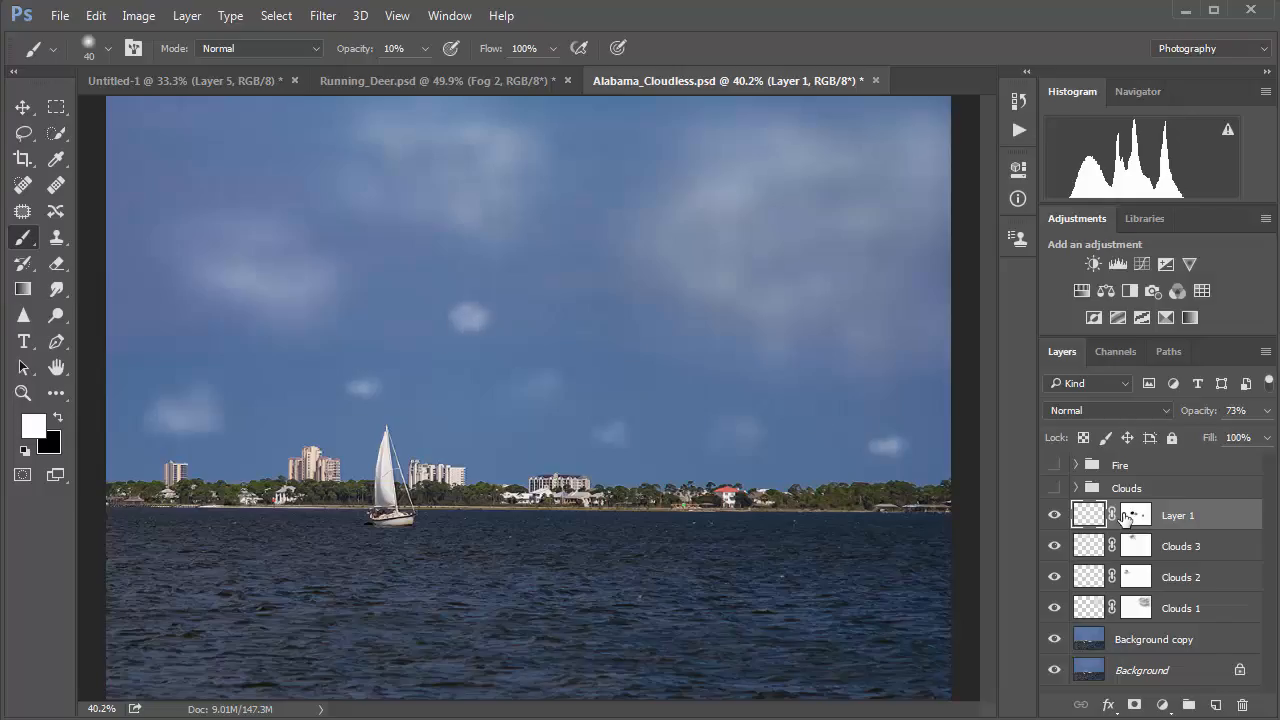
Soften the small mid-sky cloud on Layer 1's mask with black at 40 px and 19% opacity, and enlarge the brush to 60 px
left_click(1124, 516)
key("x")
key("x")
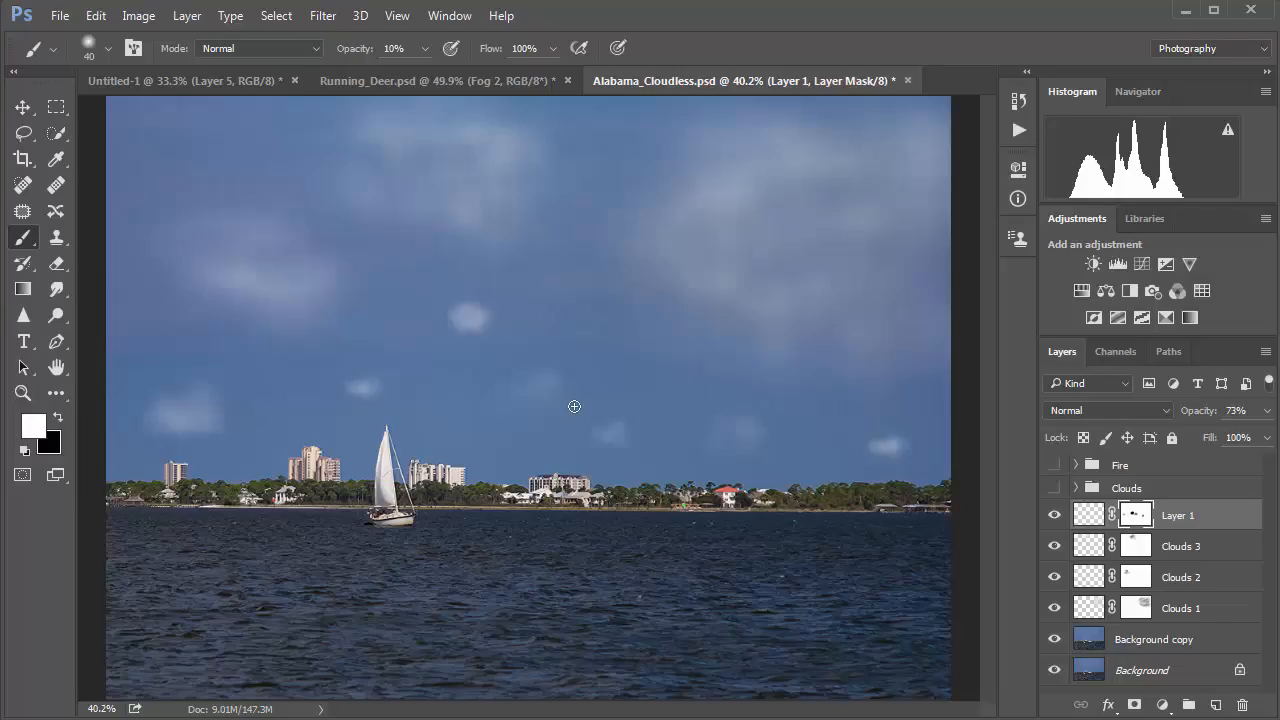
left_click(474, 322)
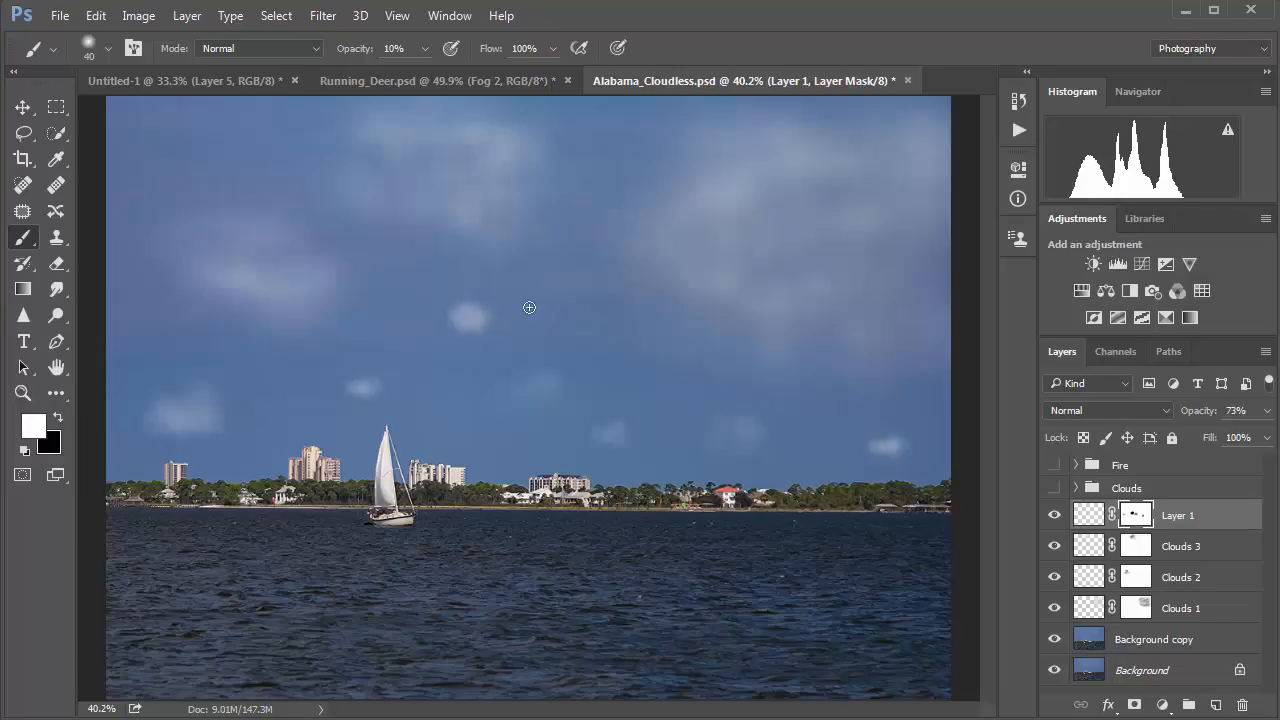
left_click(424, 49)
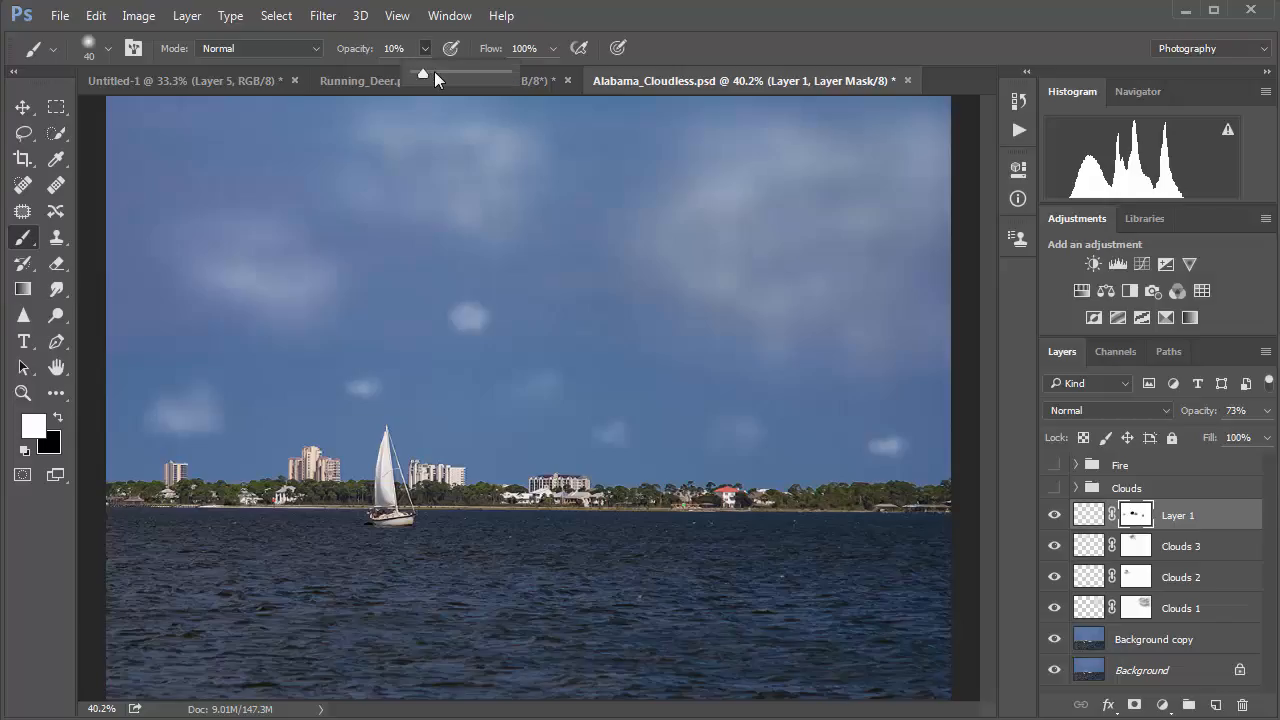
left_click(478, 315)
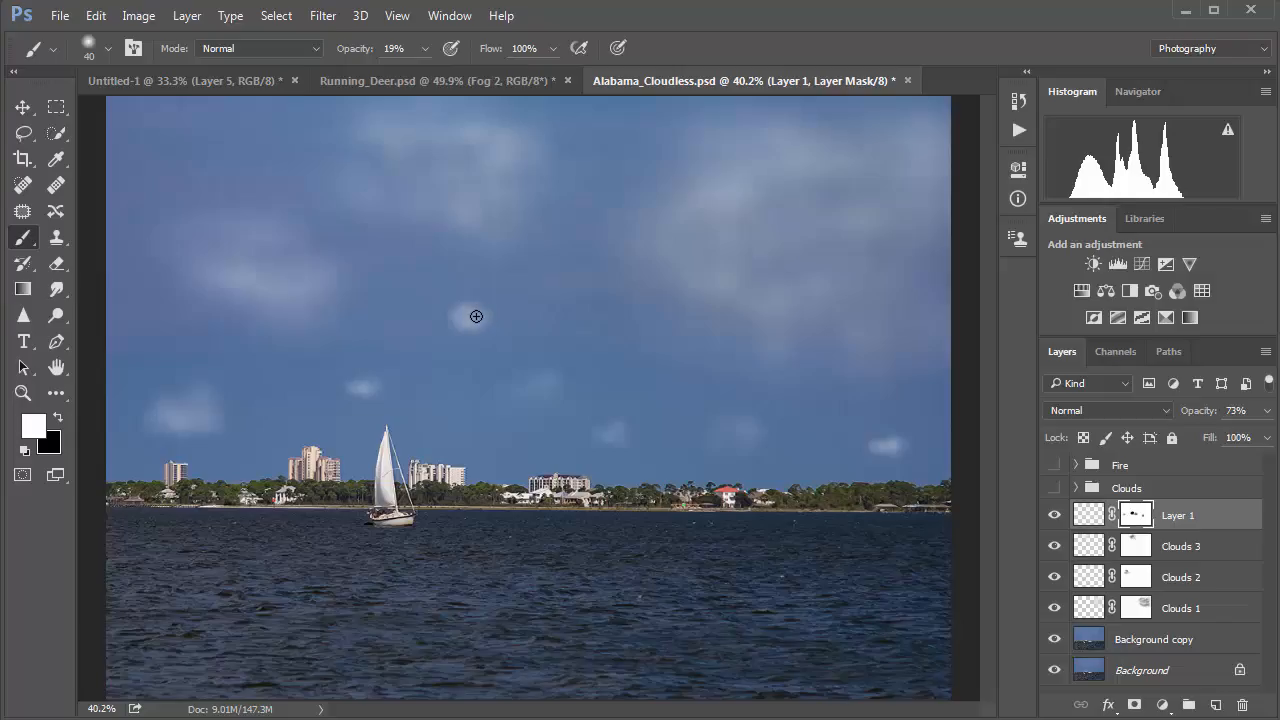
key("x")
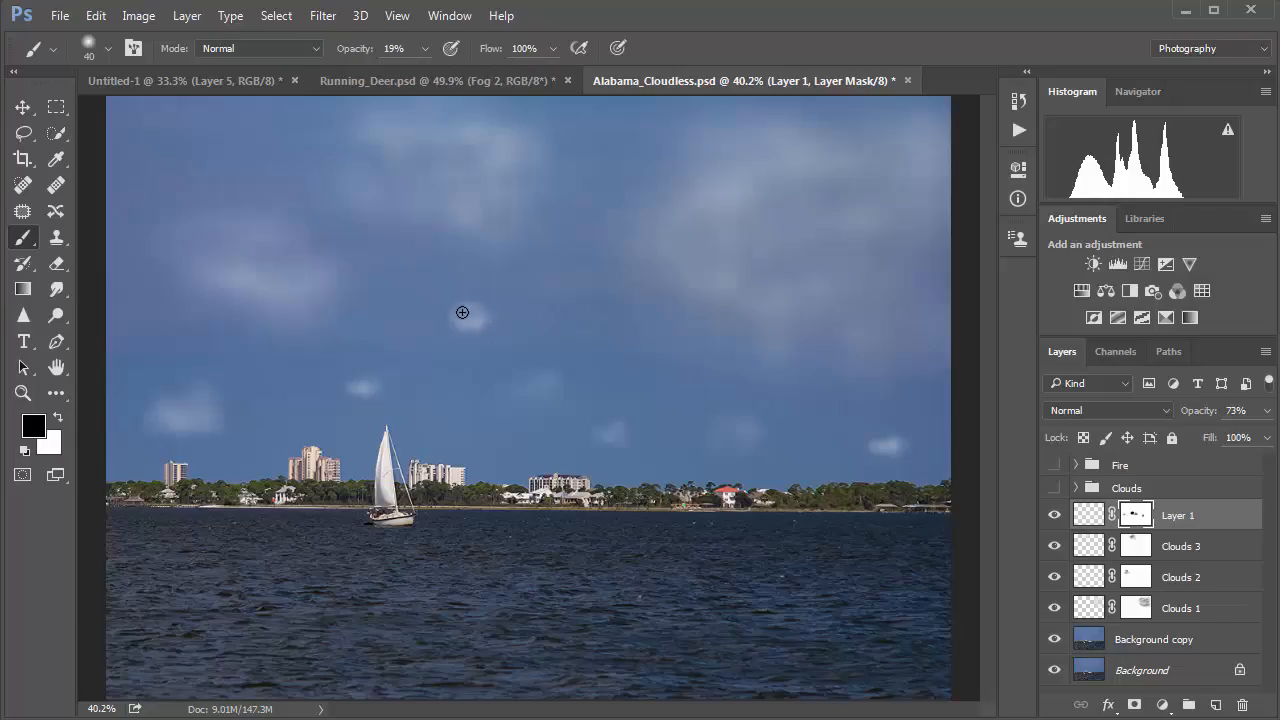
left_click_drag(462, 313, 473, 325)
key("bracketright")
key("bracketright")
Compare the sky with and without all four cloud layers, and with and without Clouds 3 alone
left_click_drag(1054, 611, 1052, 525)
left_click_drag(1054, 609, 1052, 522)
left_click_drag(1054, 515, 1054, 605)
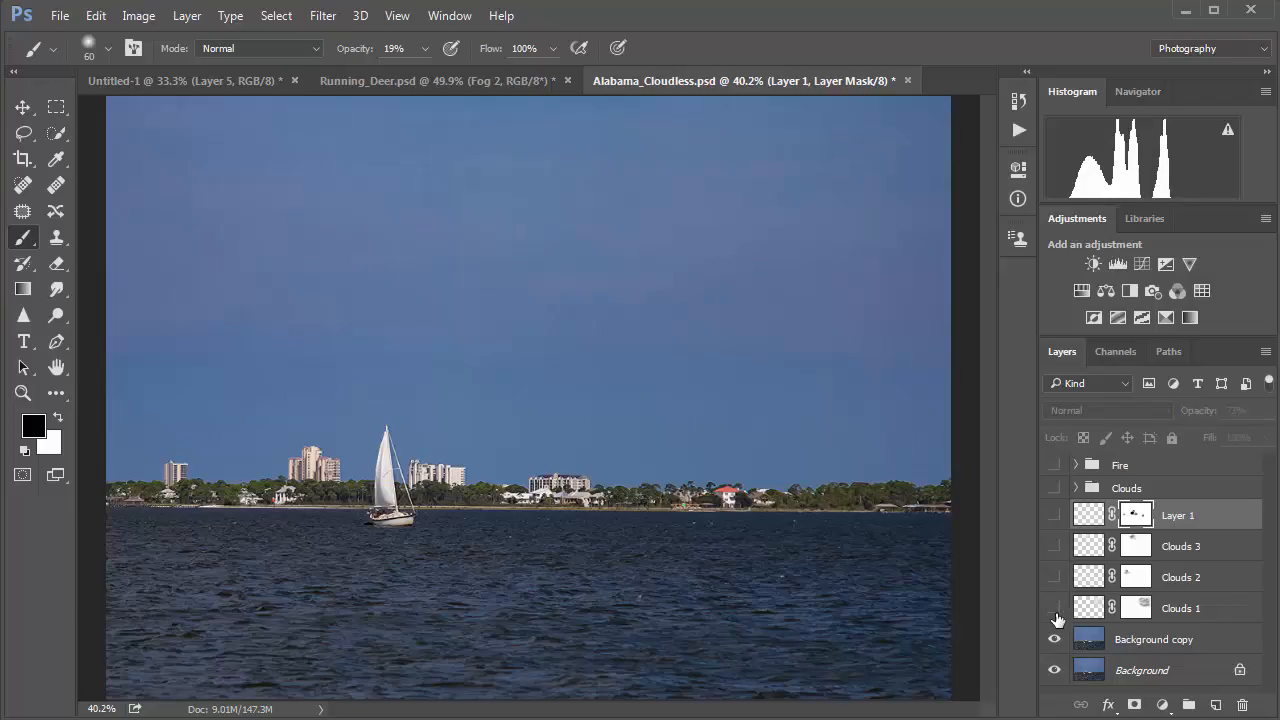
left_click_drag(1055, 608, 1052, 517)
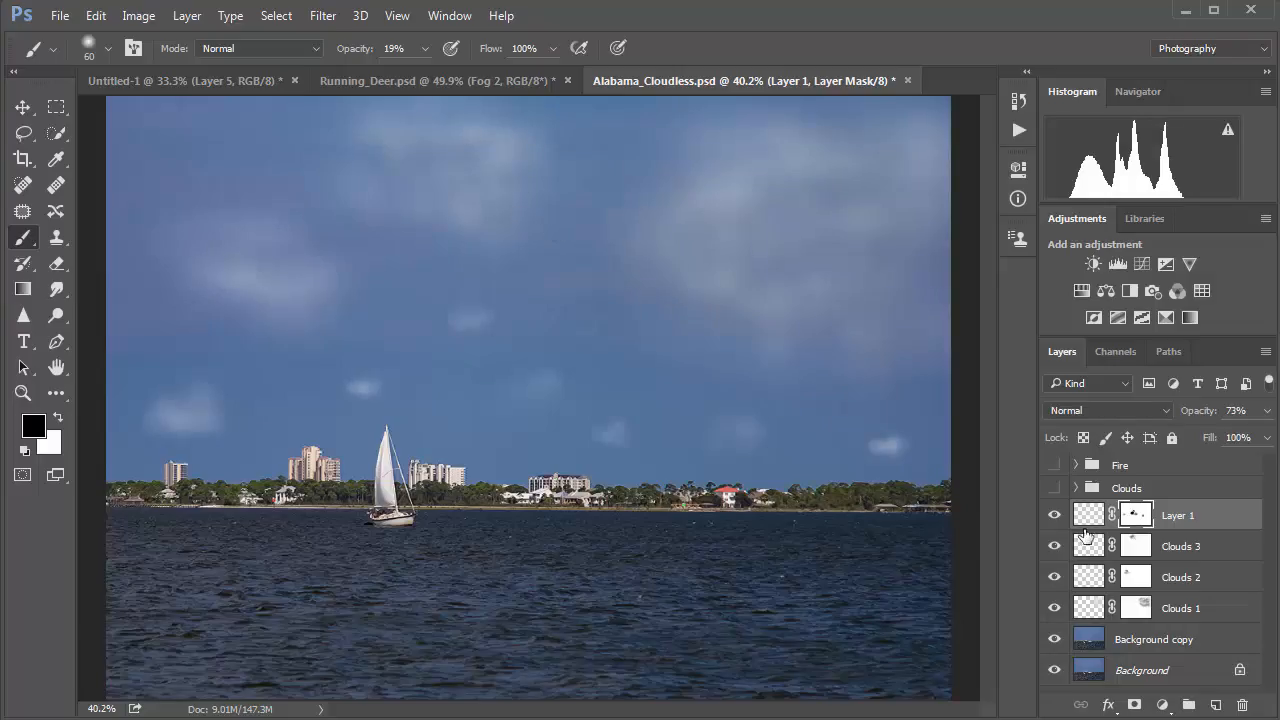
left_click(1054, 546)
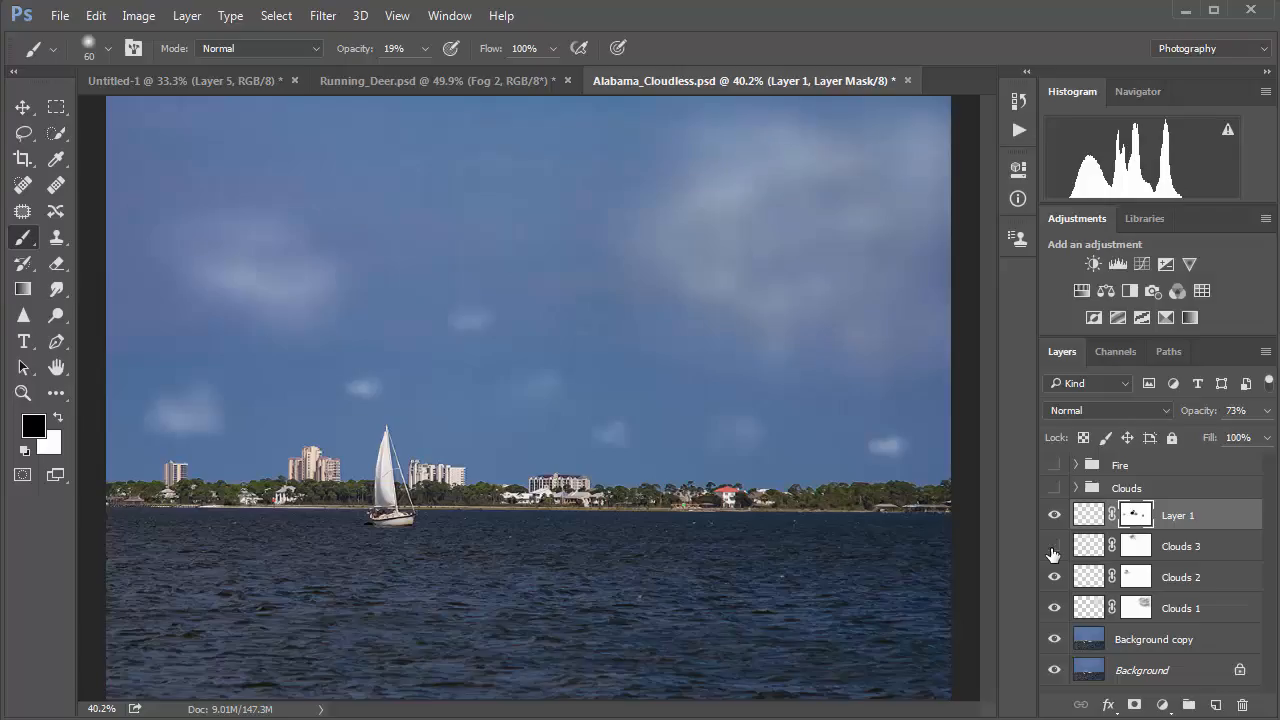
left_click(1053, 550)
left_click(1053, 549)
left_click(1053, 549)
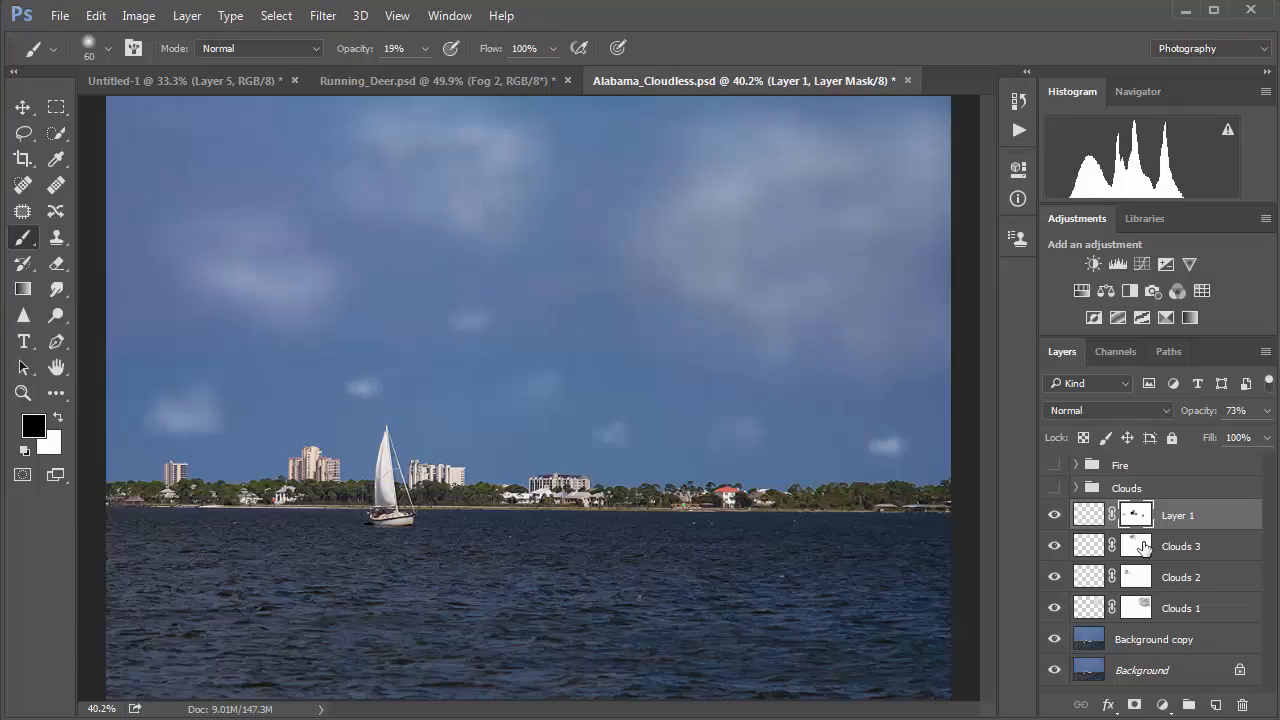
Fade the lower part of the upper-middle cloud on the Clouds 3 mask with black at 19% opacity, enlarging the brush to 200 px
left_click(1141, 546)
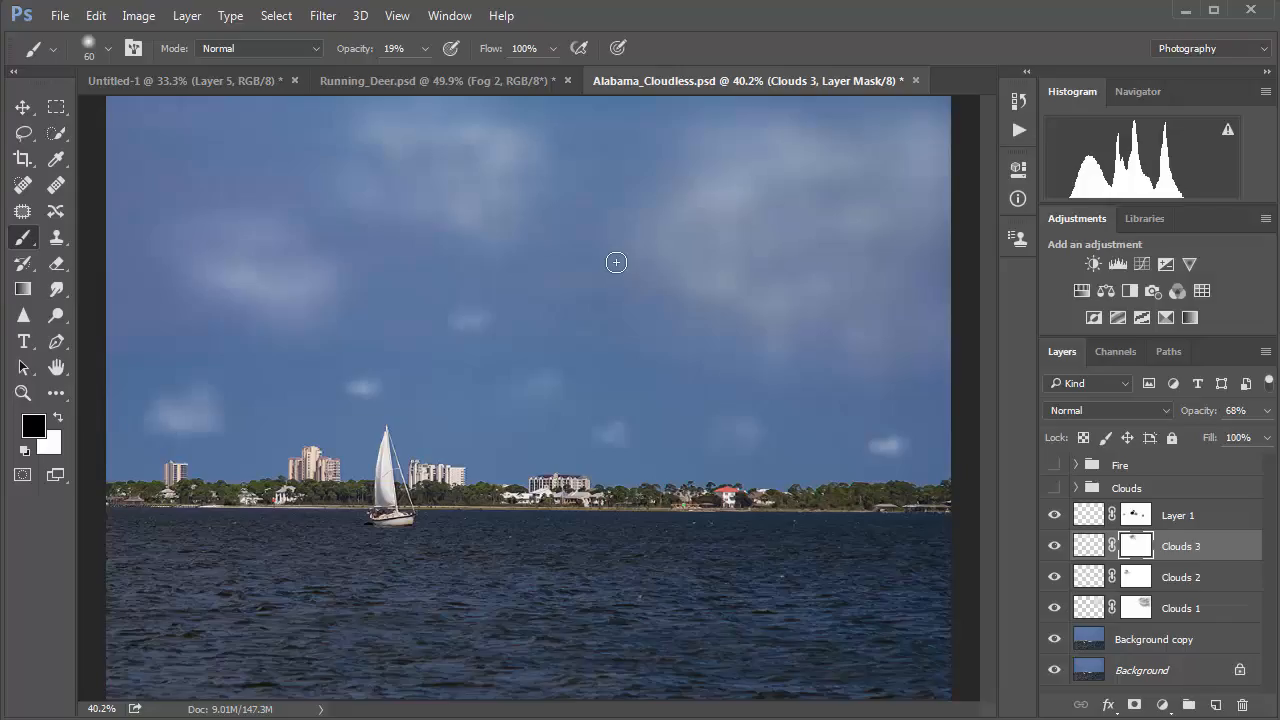
key("bracketright")
key("bracketright")
key("bracketright")
key("bracketright")
key("bracketright")
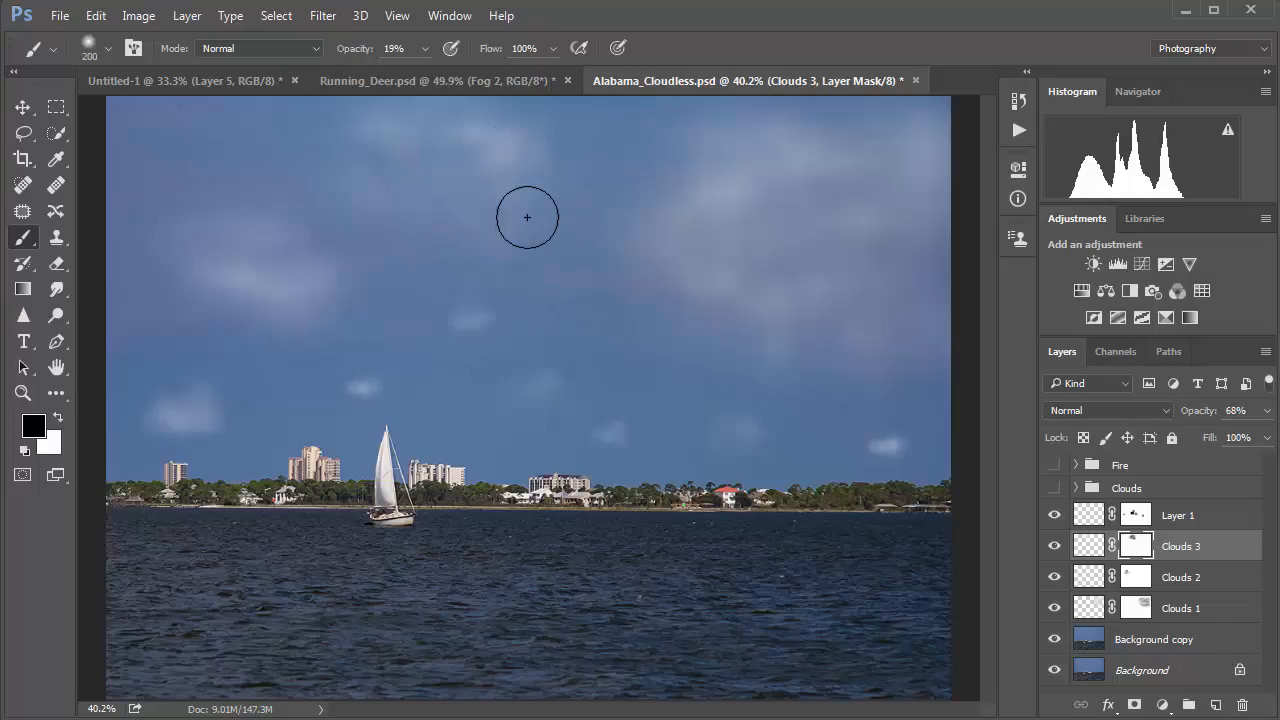
Extend the upper-middle cloud downward on the Clouds 3 image content in white at 19% opacity, going from 125 to 70 px
key("x")
key("bracketleft")
key("bracketleft")
key("bracketleft")
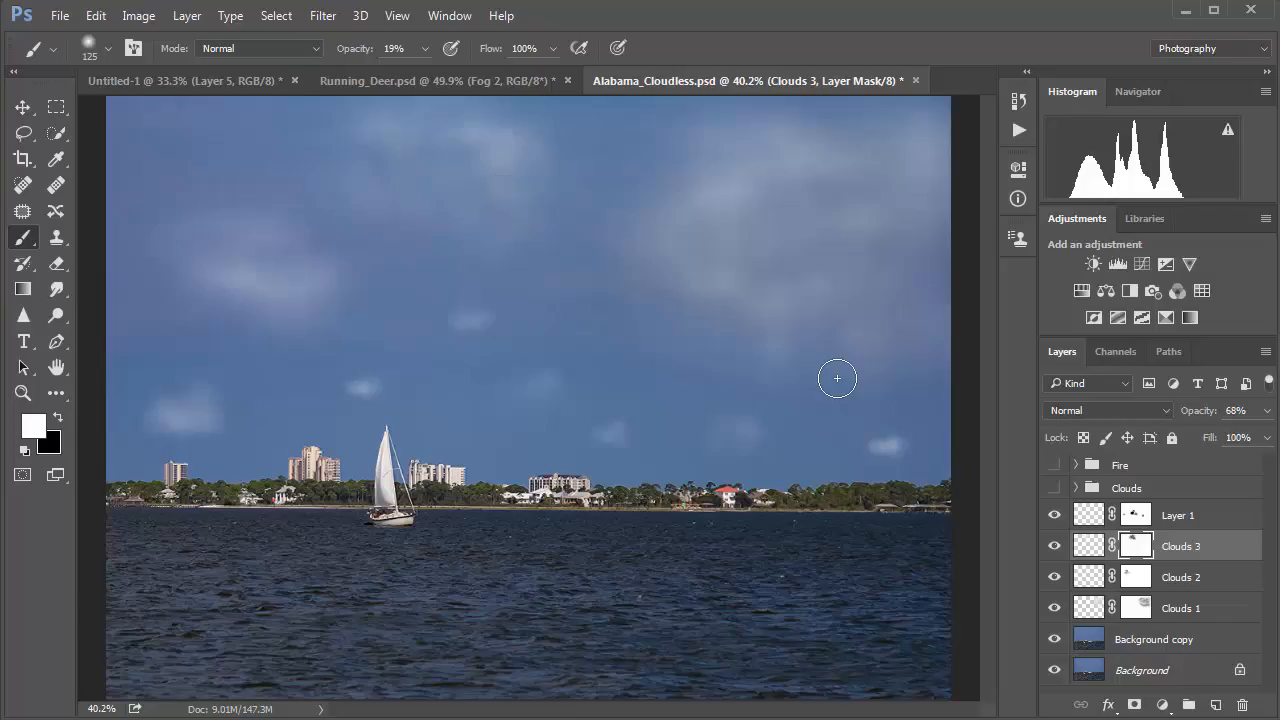
left_click(1088, 546)
mouse_move(500, 165)
left_mouse_down()
mouse_move(498, 236)
mouse_move(580, 199)
mouse_move(564, 175)
mouse_move(523, 162)
mouse_move(544, 179)
mouse_move(529, 186)
mouse_move(501, 221)
left_mouse_up()
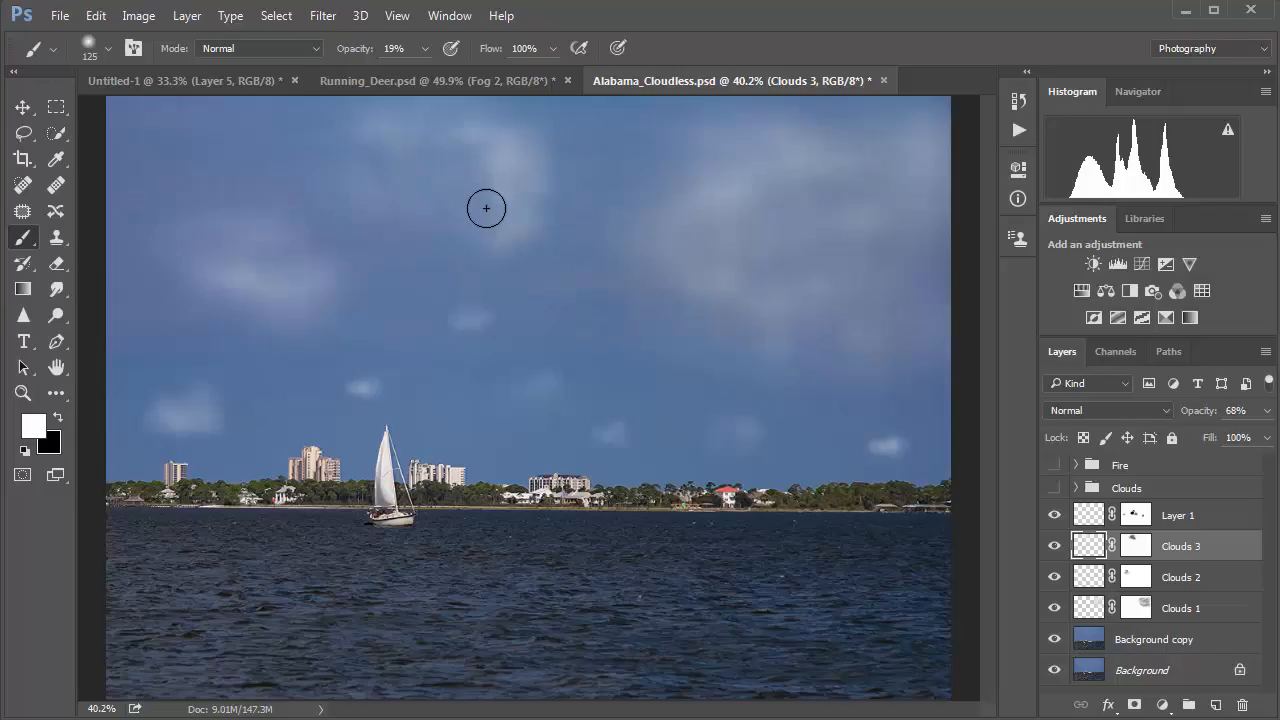
key("bracketleft")
key("bracketleft")
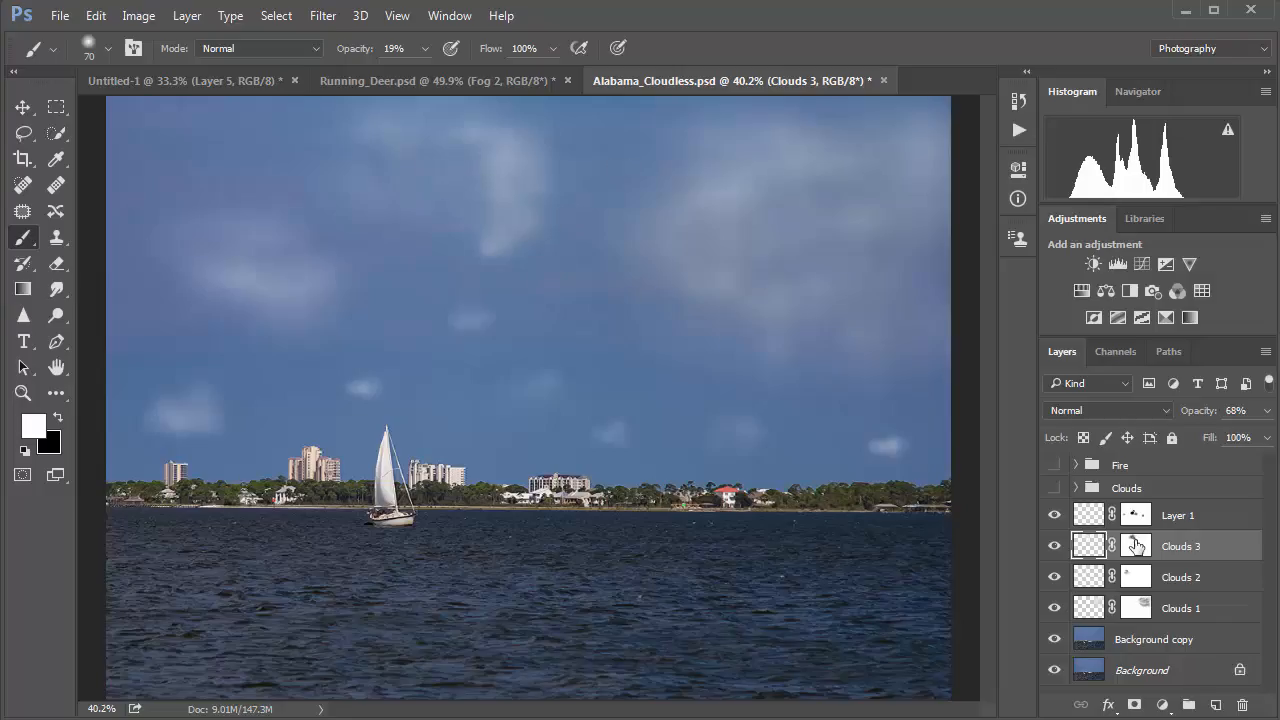
Soften the extended part of the cloud on the Clouds 3 mask with black at 6% opacity, enlarging the brush to 125 px
left_click(1136, 545)
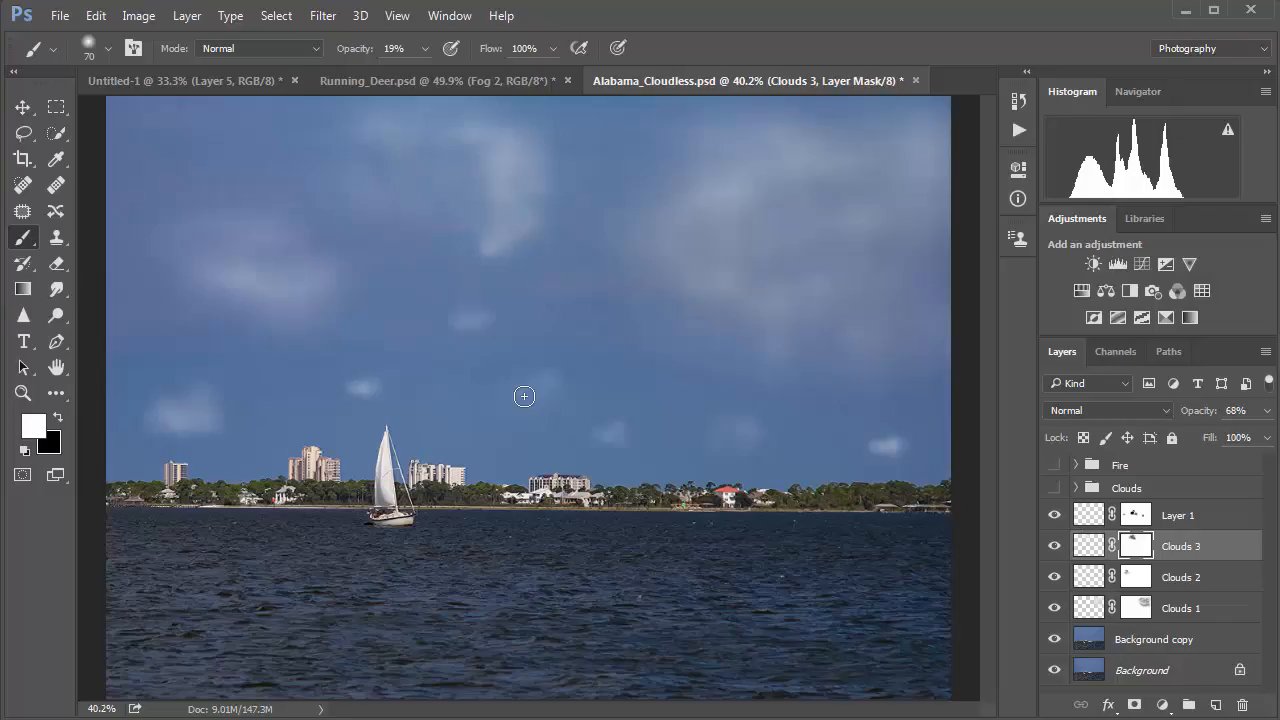
key("x")
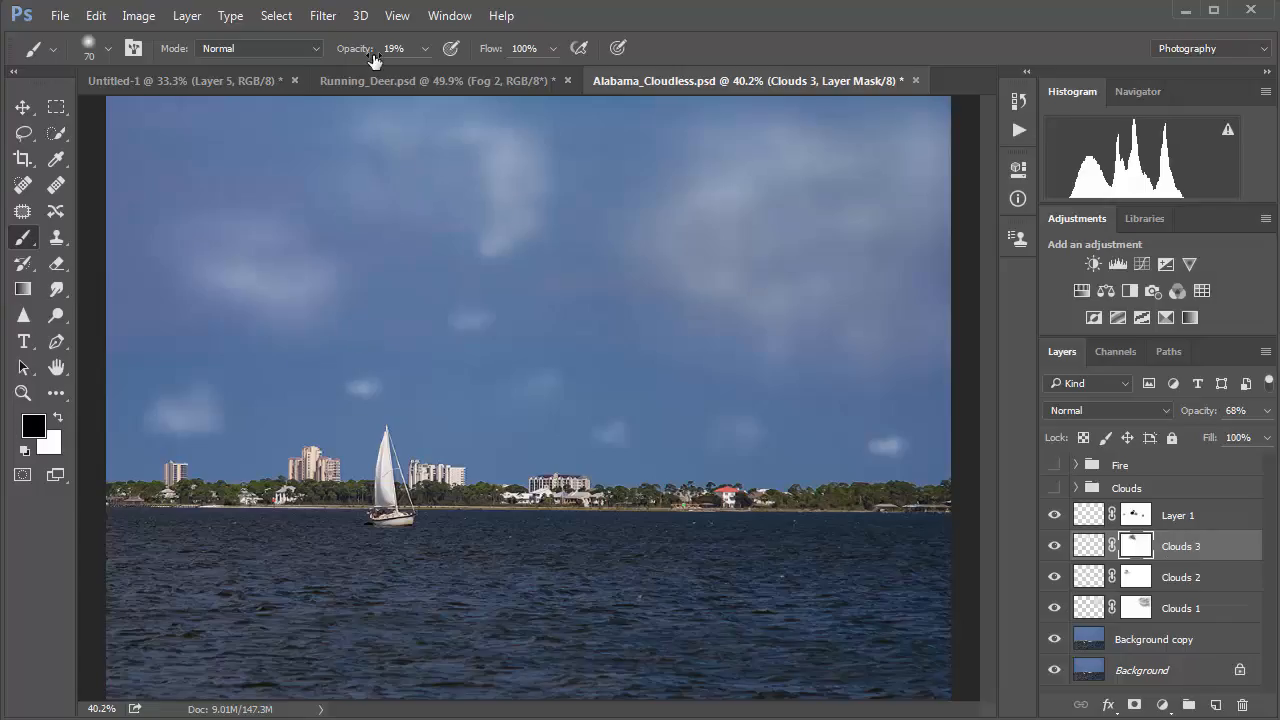
left_click(425, 48)
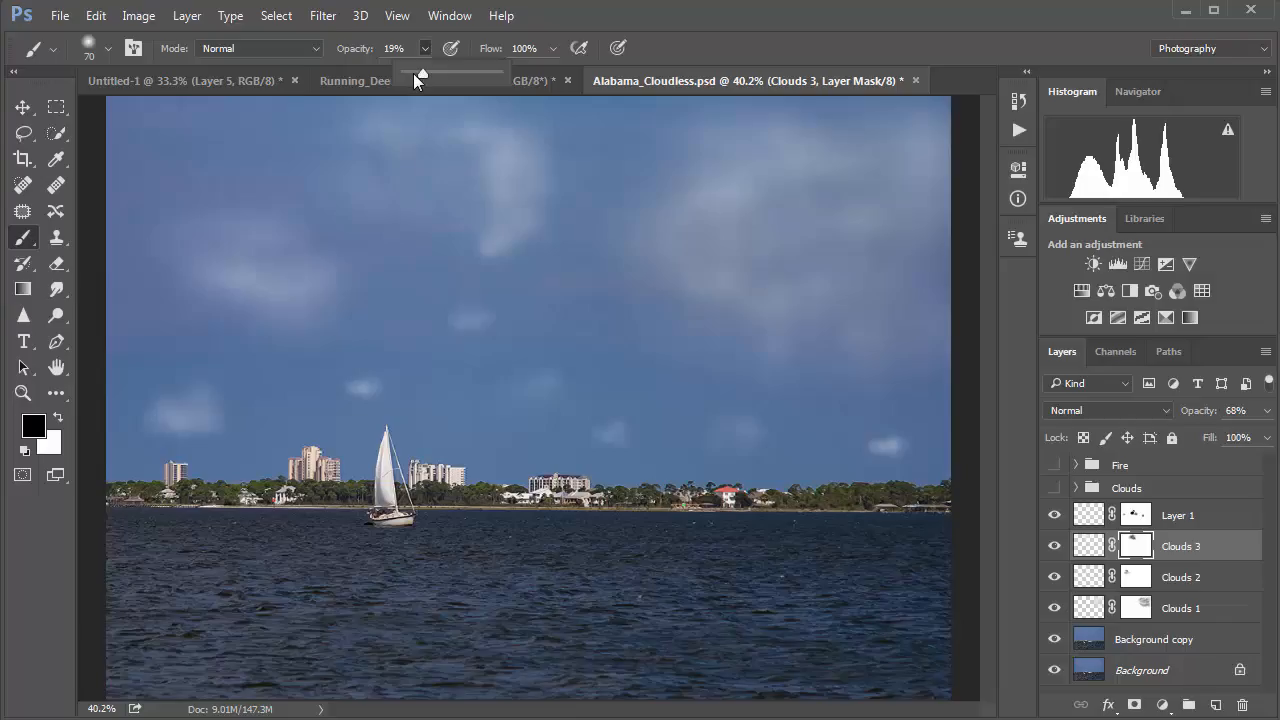
left_click_drag(413, 73, 408, 74)
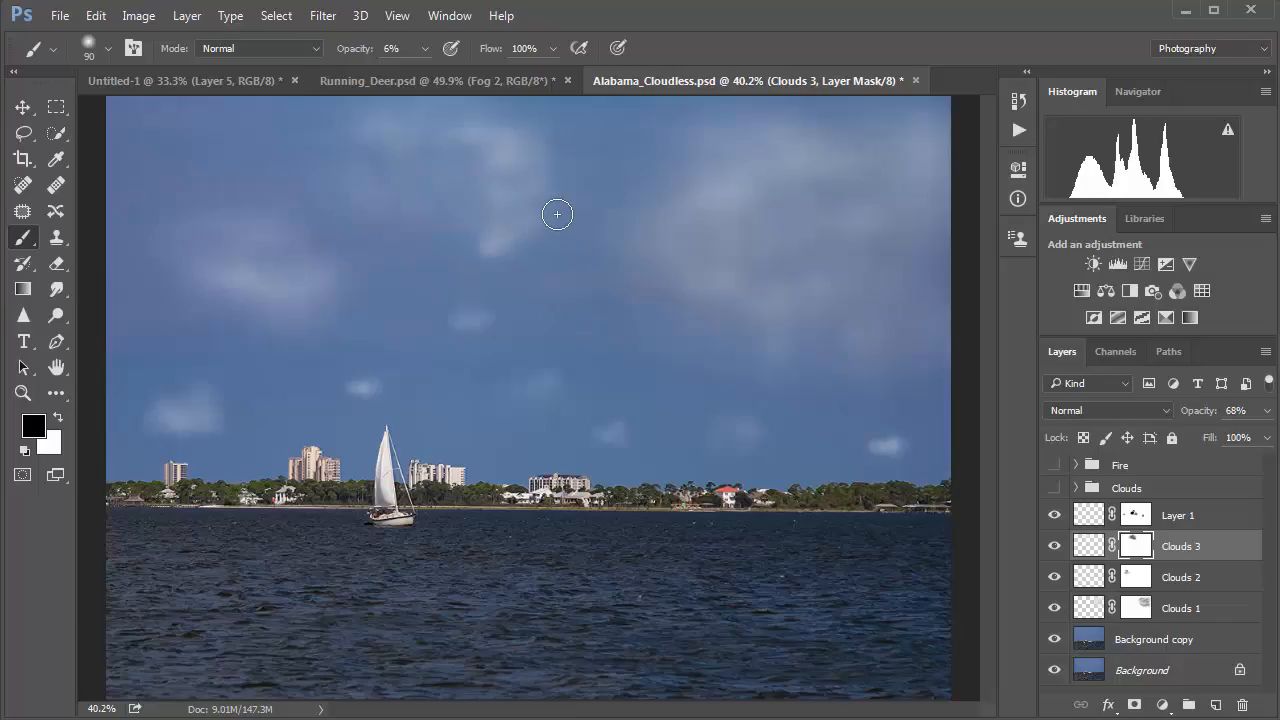
key("bracketright")
key("bracketright")
key("bracketright")
key("bracketright")
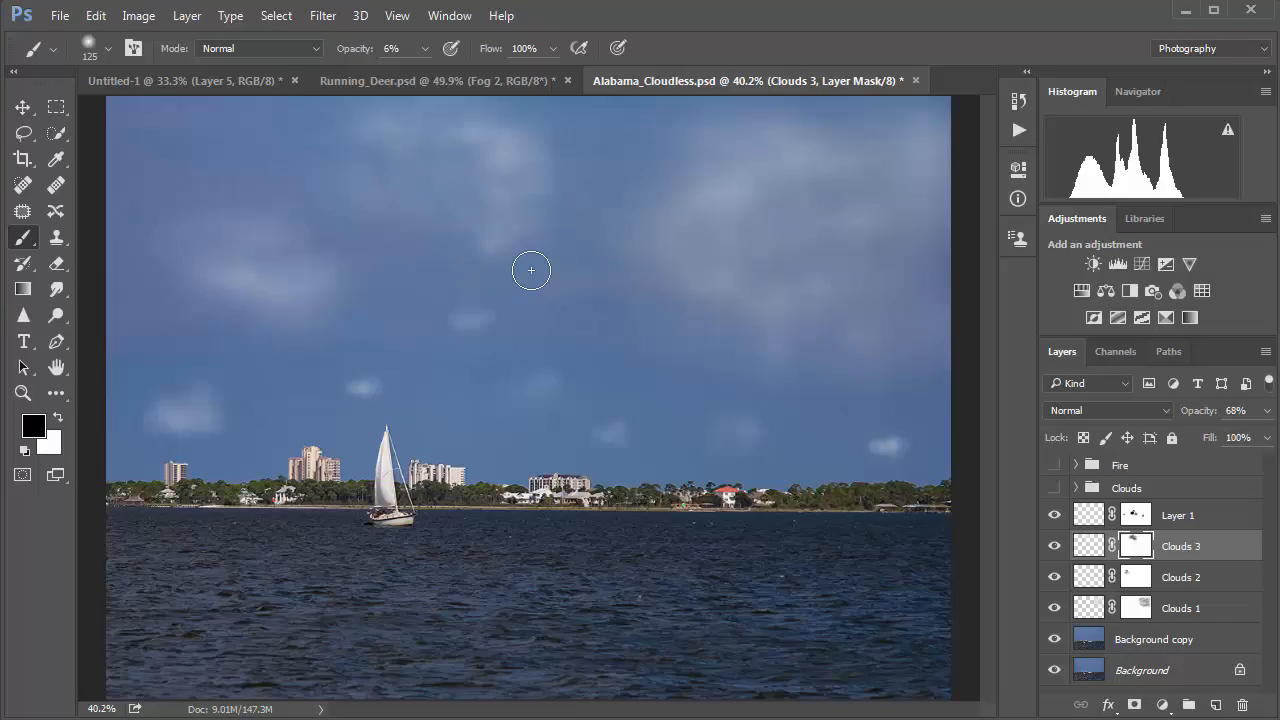
Fade the lower end of the upper-middle cloud further on the Clouds 3 mask with a 200 px black brush at 12% opacity
key("bracketright")
key("bracketright")
key("bracketright")
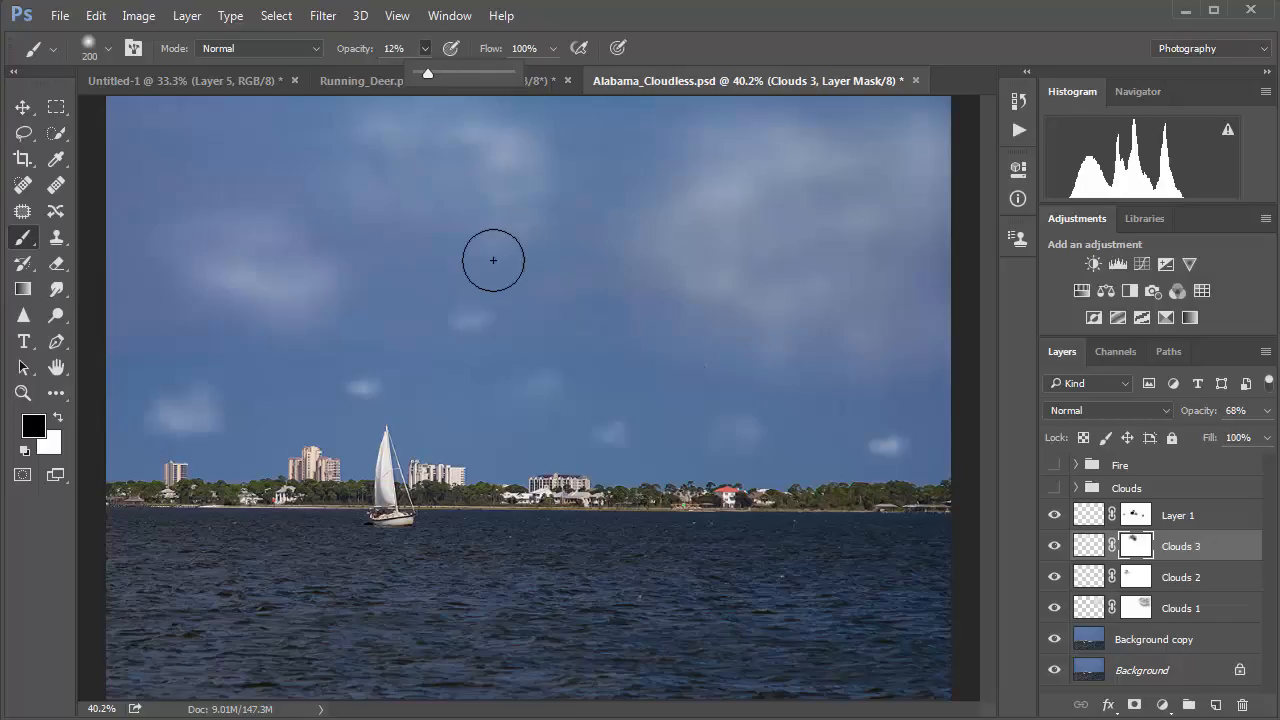
key("1")
key("2")
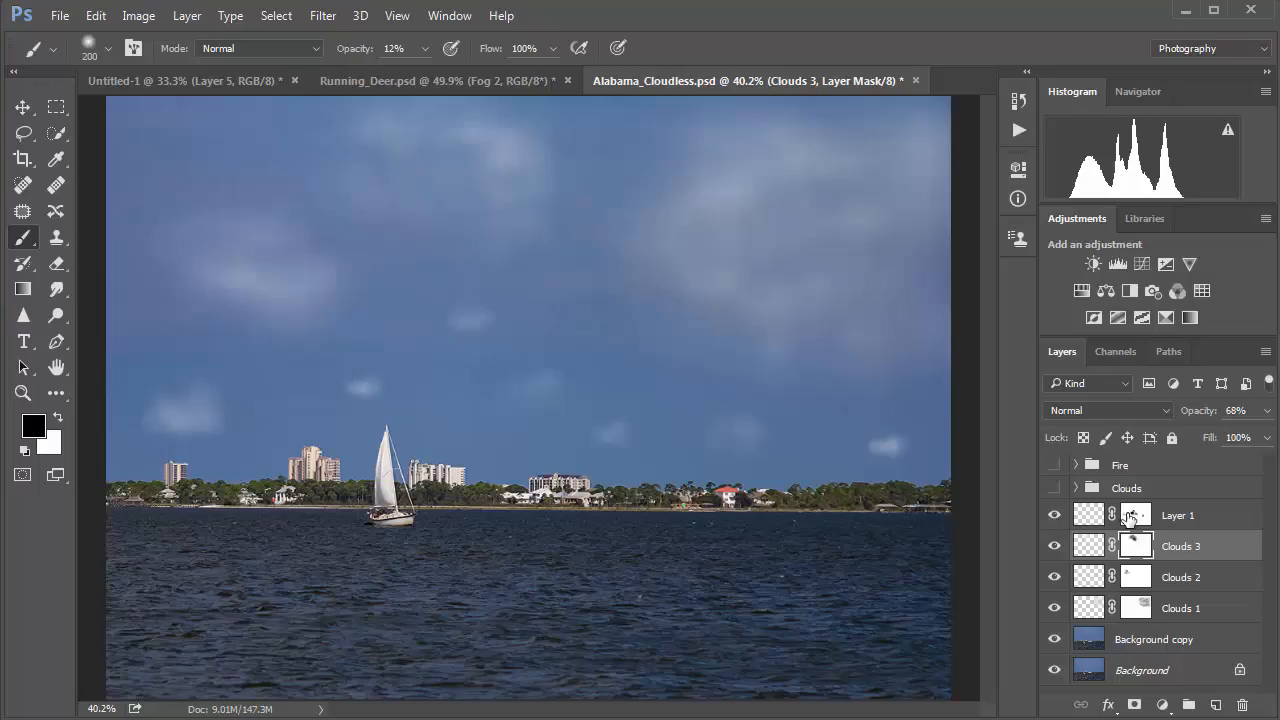
Hide Clouds 1 to 3 and fade the small clouds, except the rightmost, on Layer 1's mask in black at 200 px and 12% opacity
left_click_drag(1055, 546, 1055, 608)
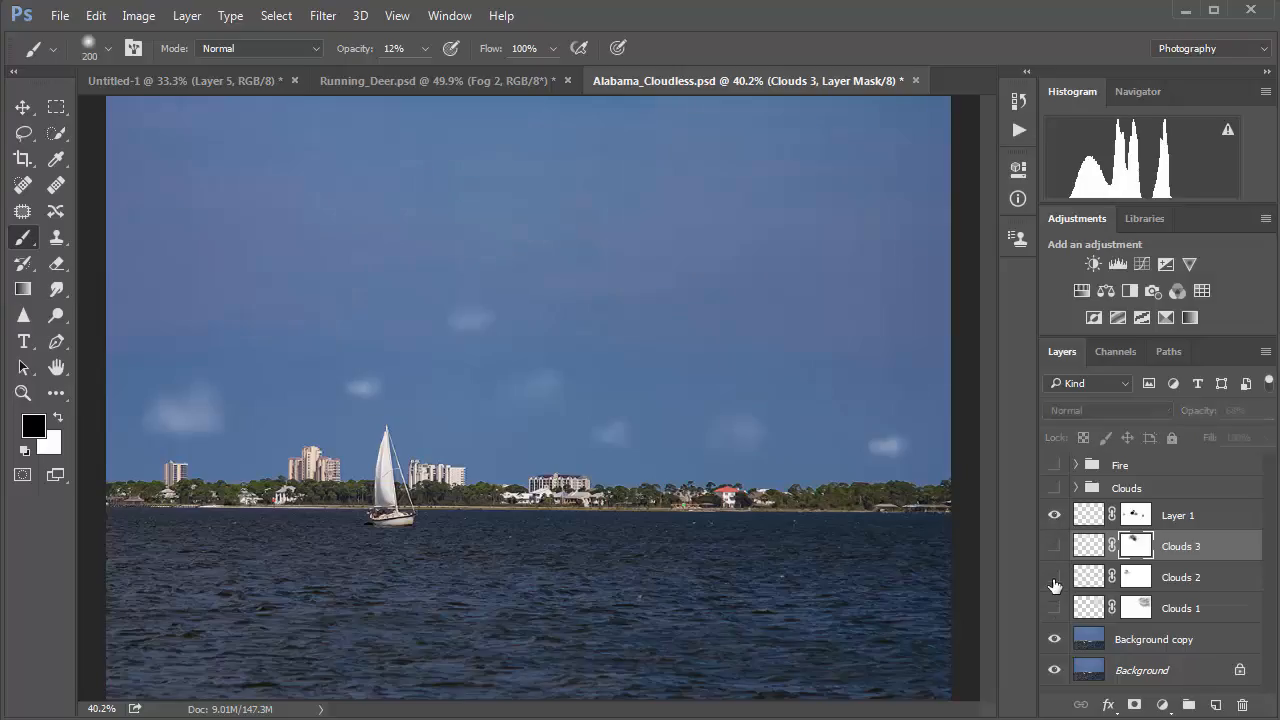
left_click(1133, 515)
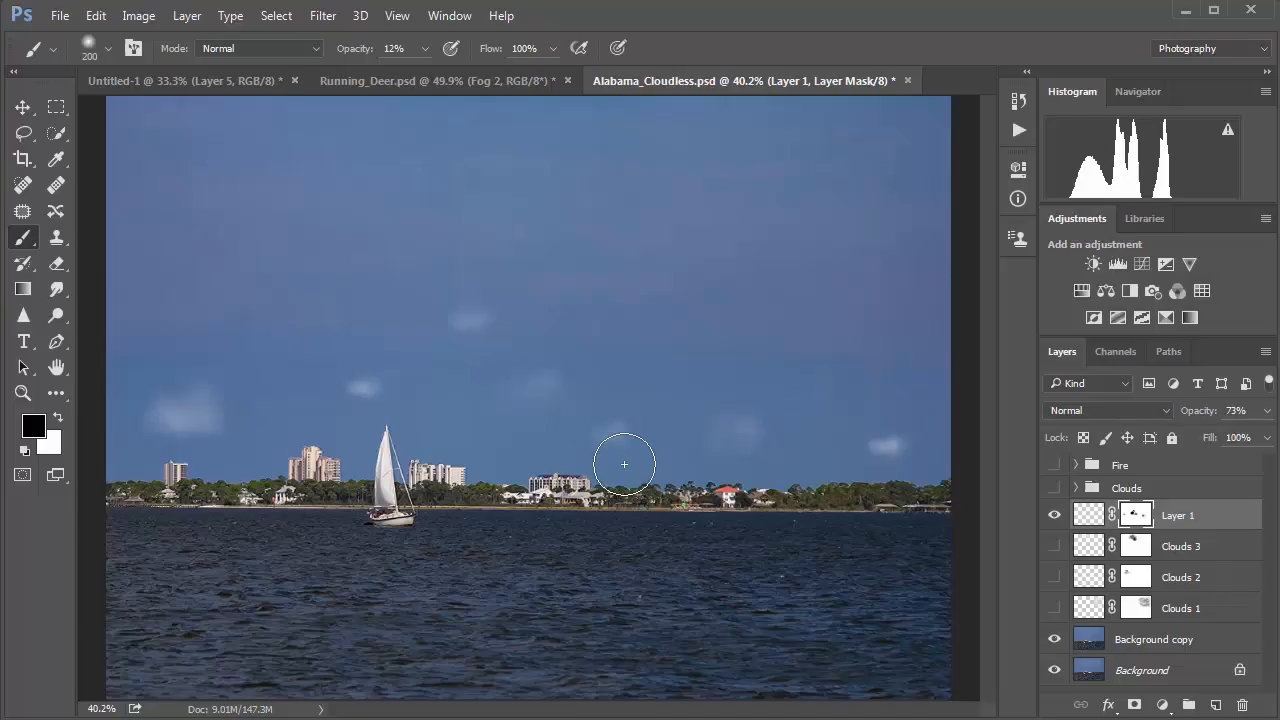
left_click_drag(540, 388, 582, 399)
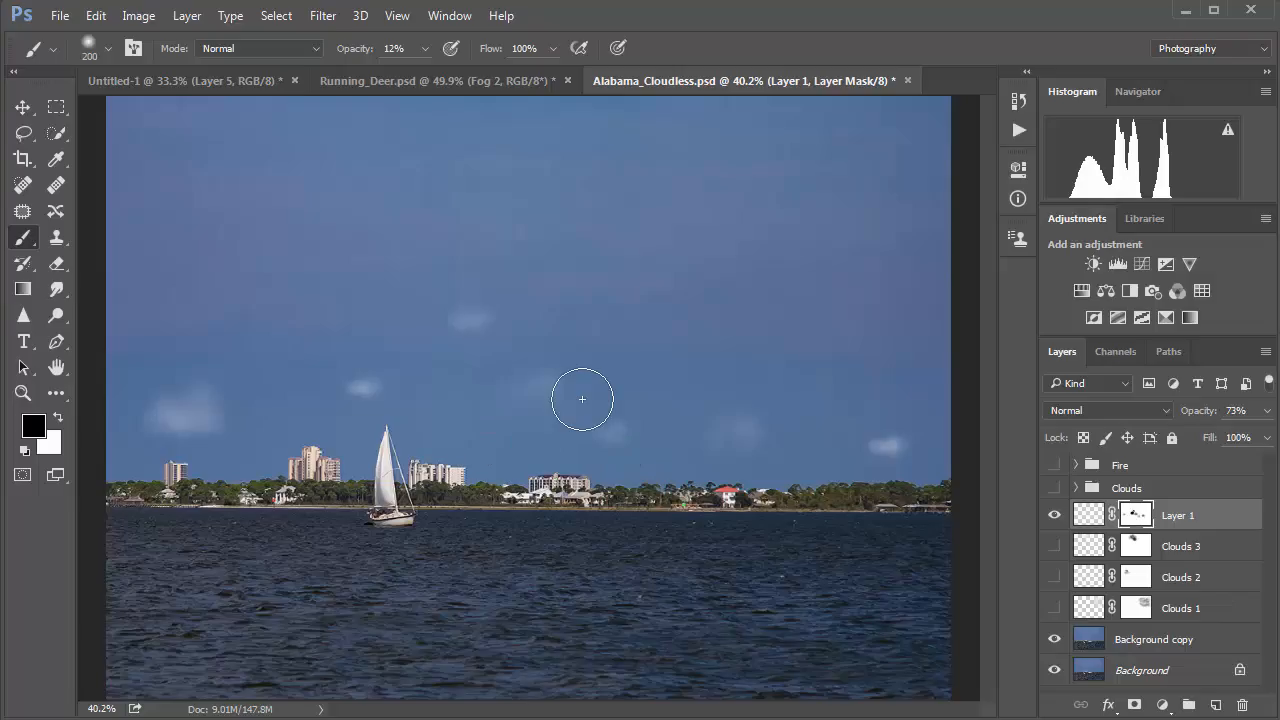
left_click_drag(482, 331, 491, 329)
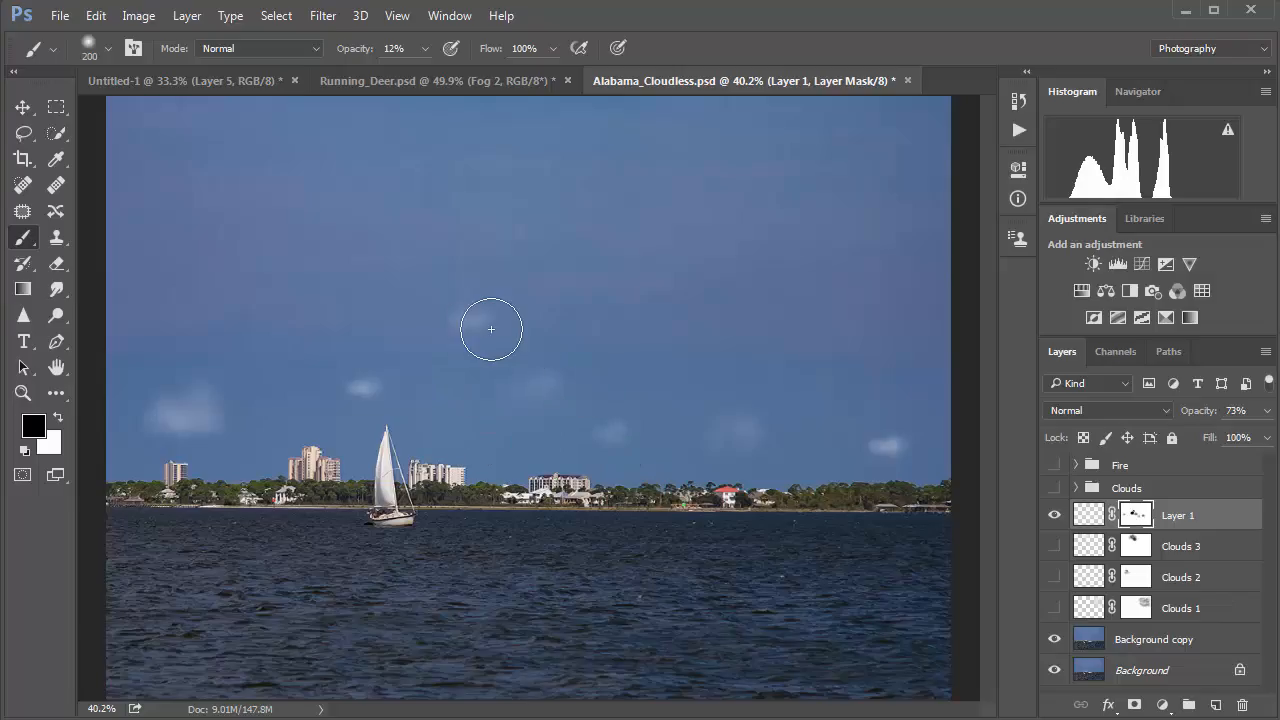
left_click_drag(387, 385, 391, 389)
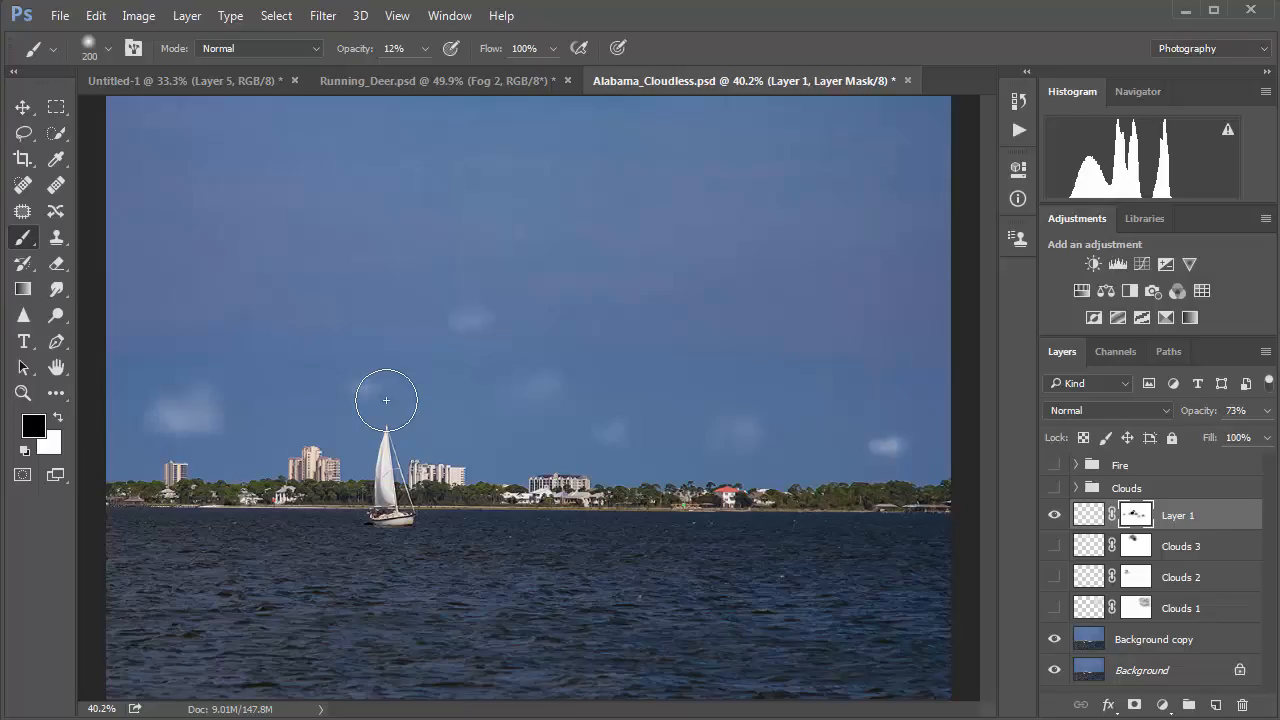
left_click_drag(194, 434, 199, 430)
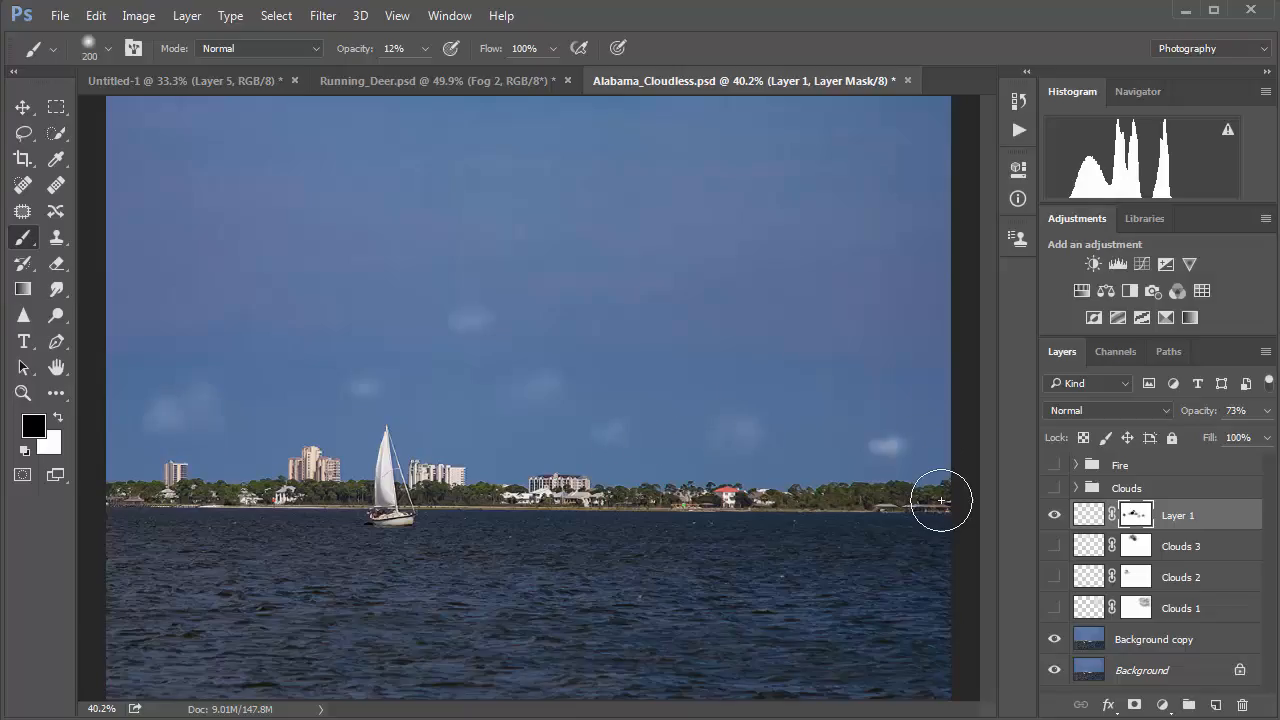
Show Clouds 1 to 3 again and compare the sky with and without all four cloud layers
left_click_drag(1058, 608, 1054, 561)
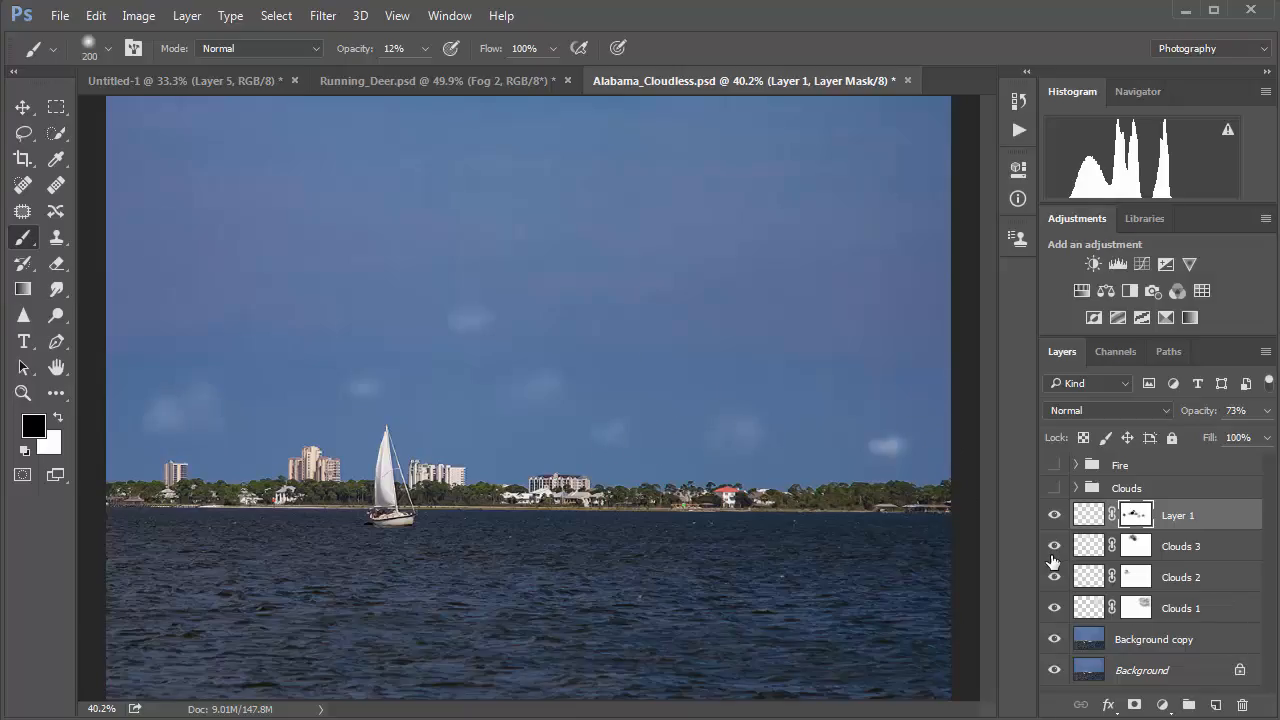
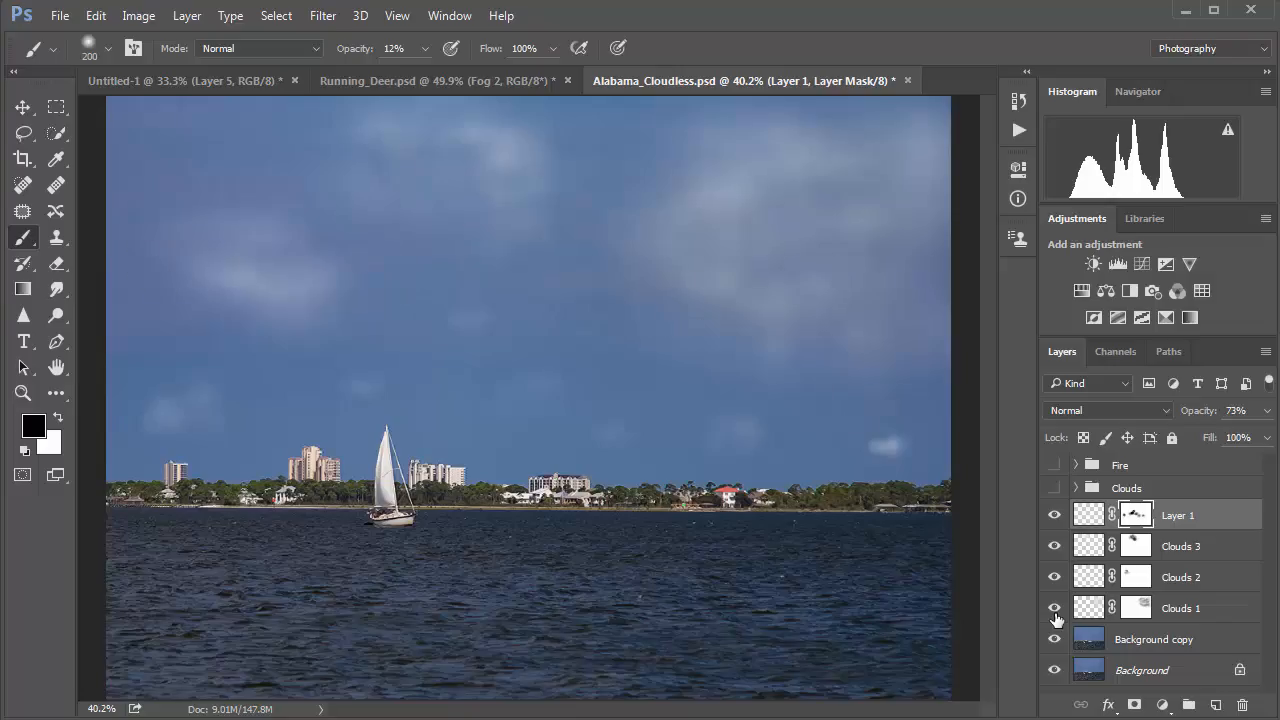
left_click_drag(1055, 612, 1061, 527)
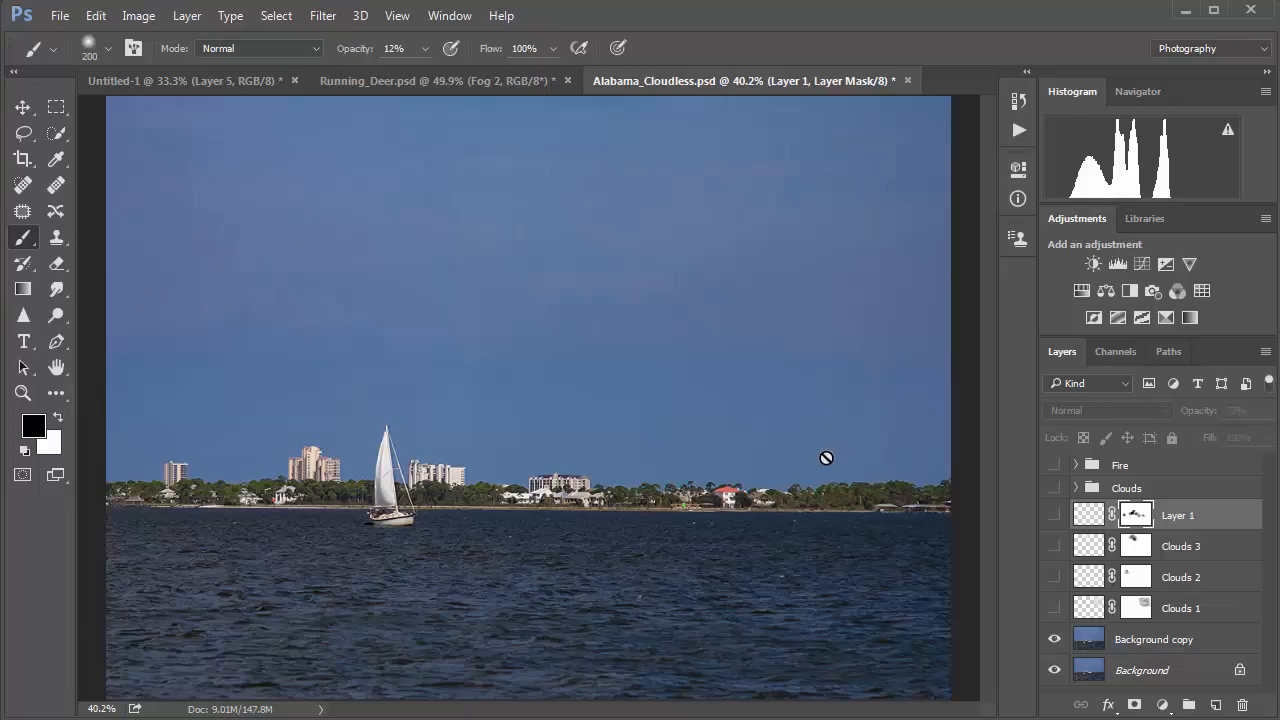
left_click_drag(1058, 612, 1060, 530)
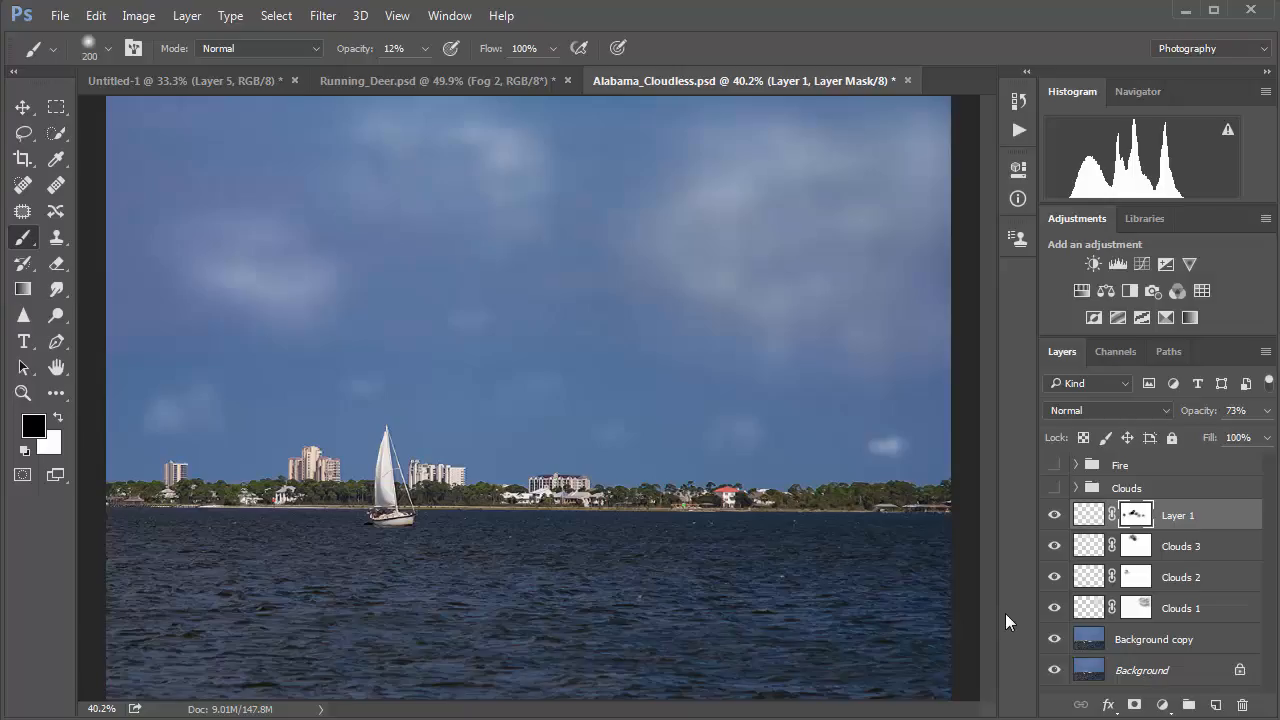
Add a new layer above Layer 1 and set up the brush with a vivid orange foreground colour and 8% opacity
left_click(1216, 706)
key("x")
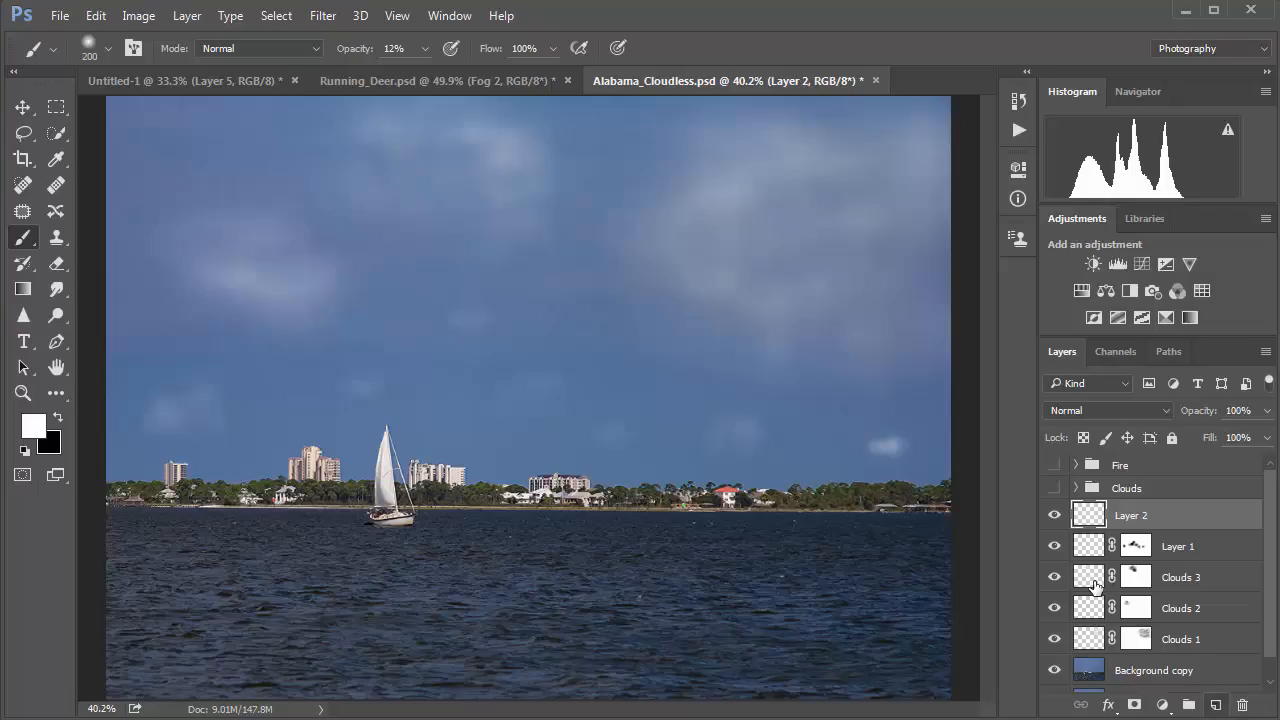
left_click(31, 428)
left_click_drag(828, 425, 826, 458)
left_click(770, 272)
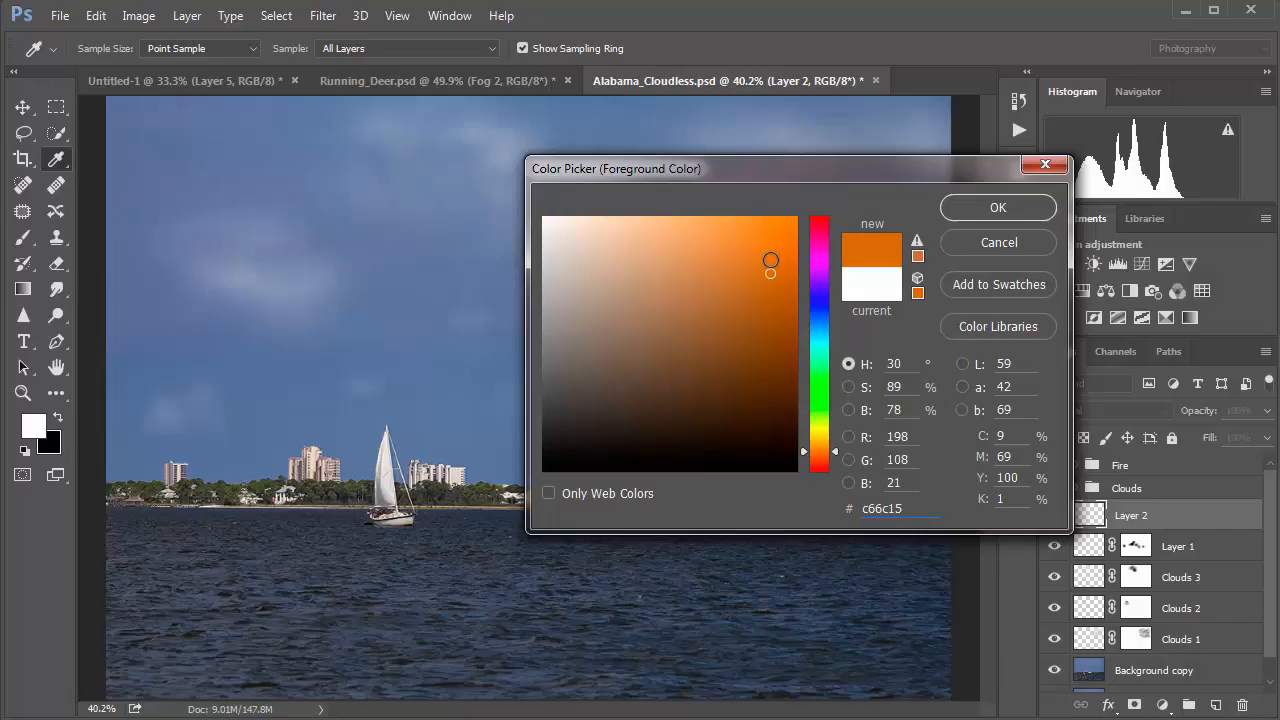
left_click(770, 260)
left_click_drag(822, 450, 822, 456)
left_click(776, 259)
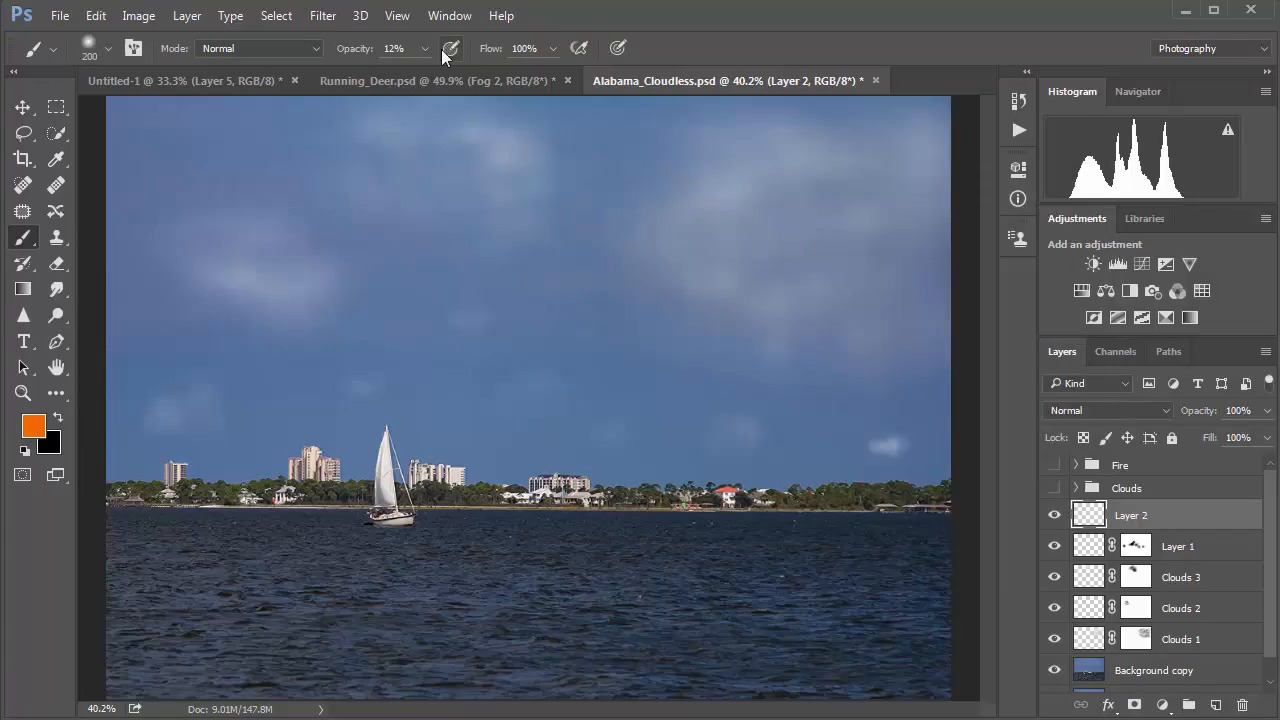
left_click(424, 49)
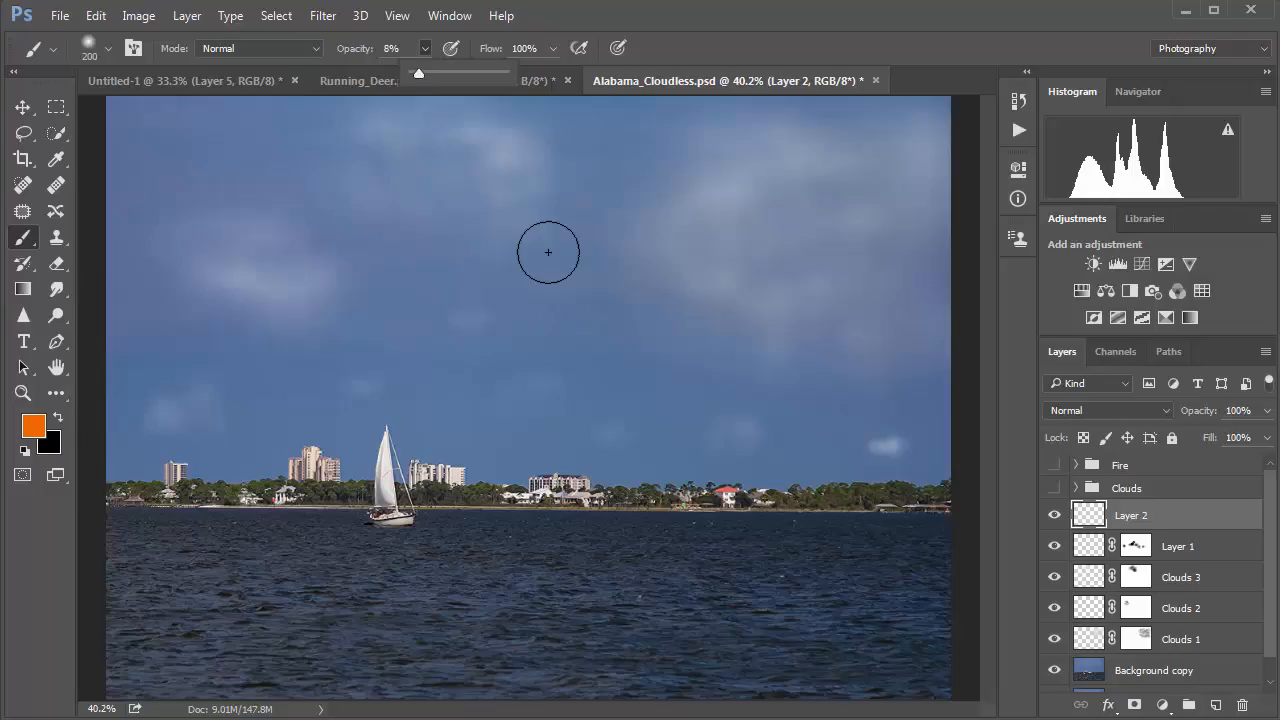
Paint orange tints onto the large right cloud, the left cloud and the upper-middle cloud on Layer 2 at 200 px and 8% opacity
mouse_move(784, 181)
left_mouse_down()
mouse_move(832, 182)
mouse_move(776, 182)
left_mouse_up()
mouse_move(706, 214)
left_mouse_down()
mouse_move(708, 275)
mouse_move(722, 284)
left_mouse_up()
left_click(825, 305)
left_click(912, 305)
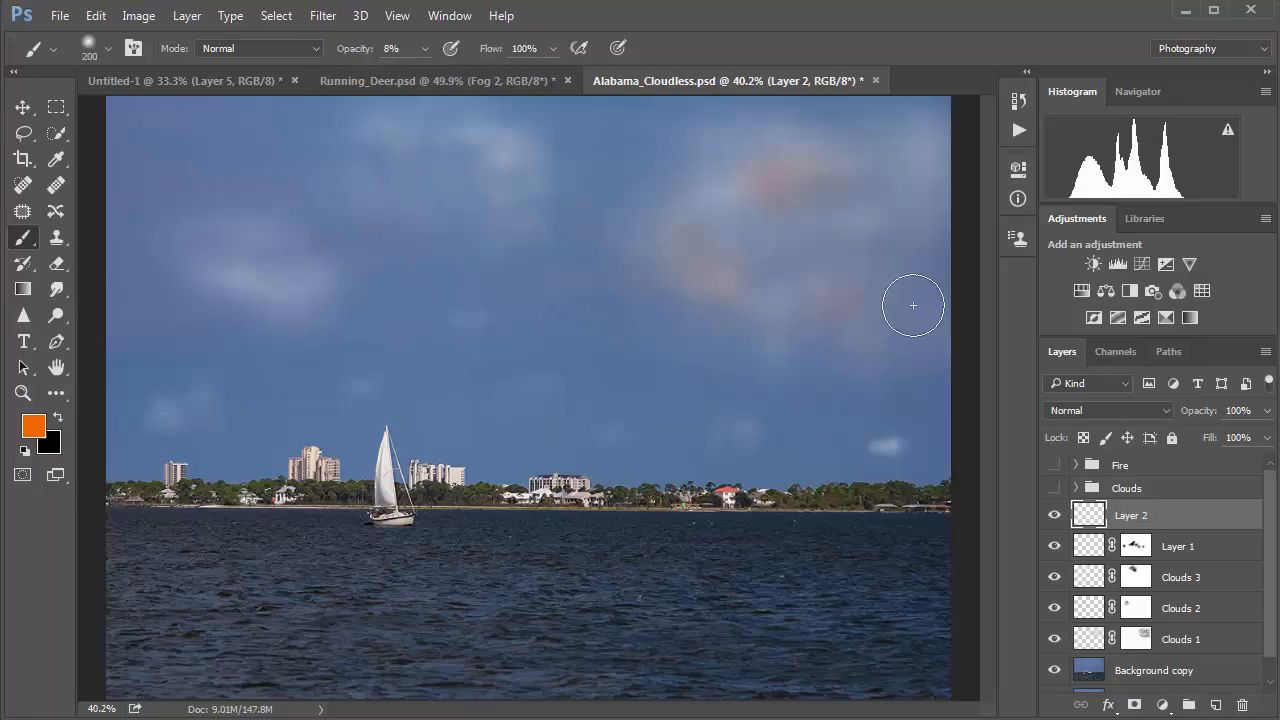
left_click(849, 301)
left_click(300, 284)
left_click(406, 135)
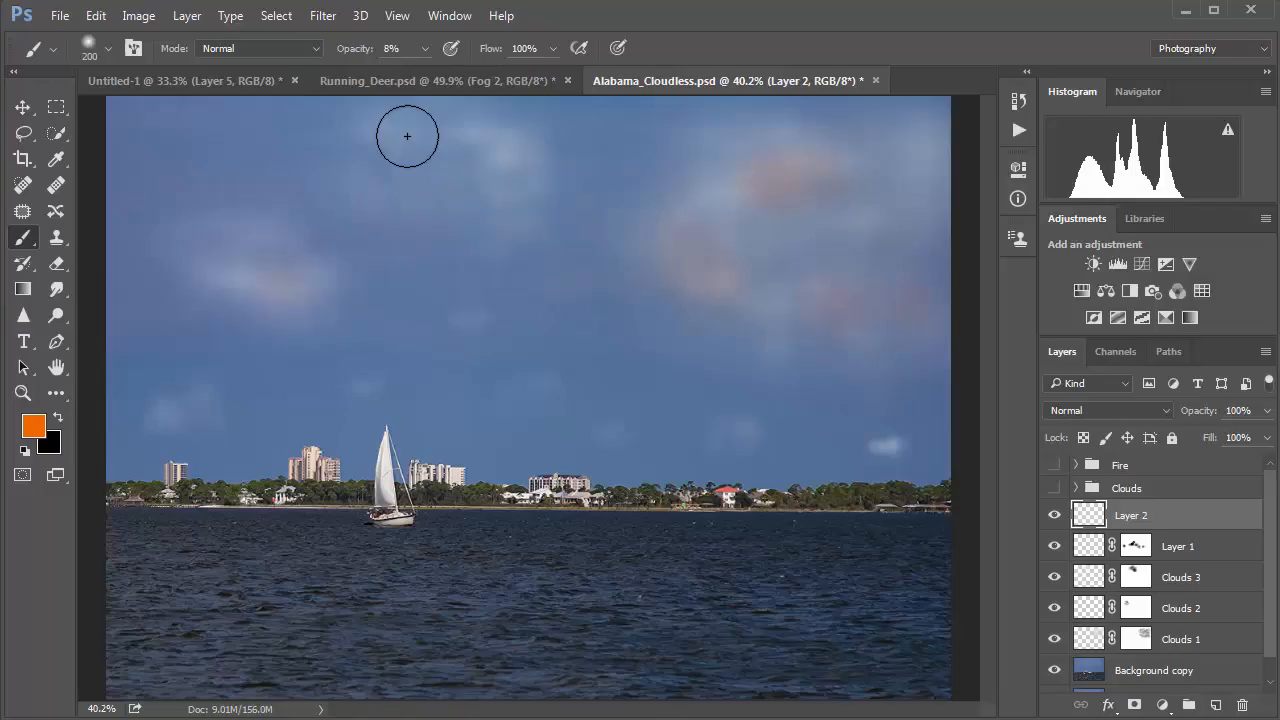
left_click_drag(508, 145, 529, 189)
left_click(507, 246)
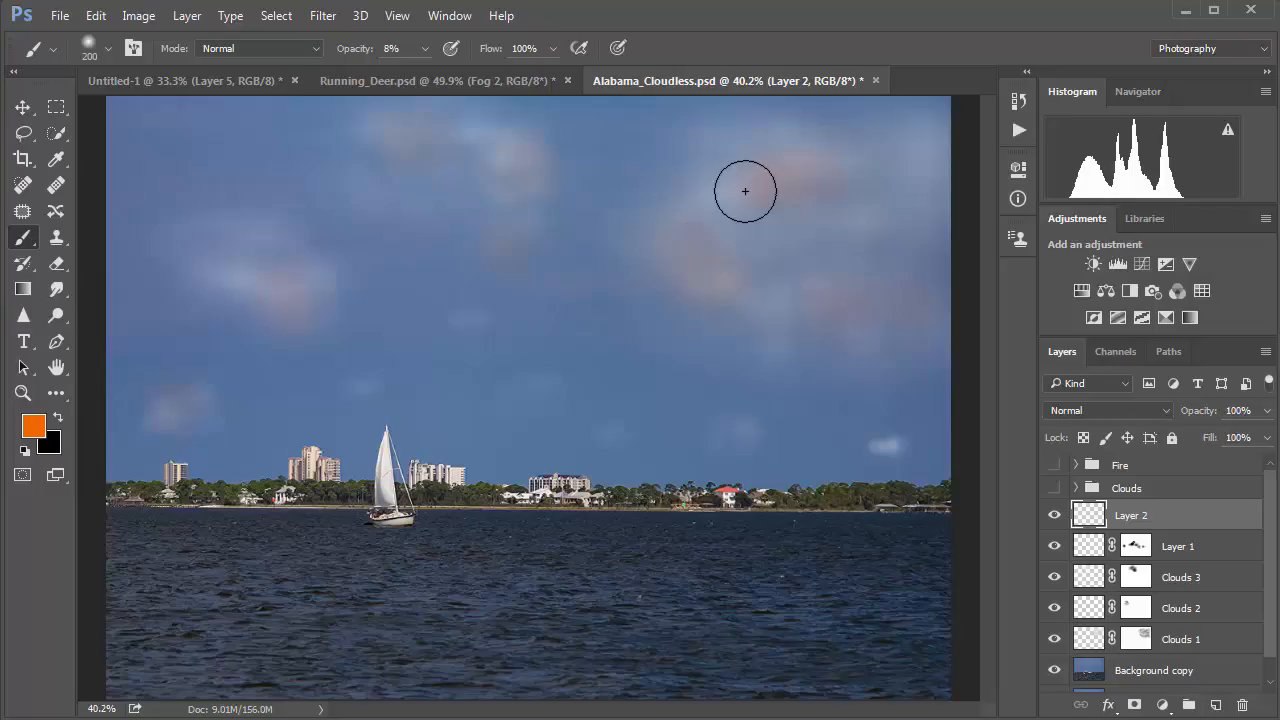
left_click(323, 16)
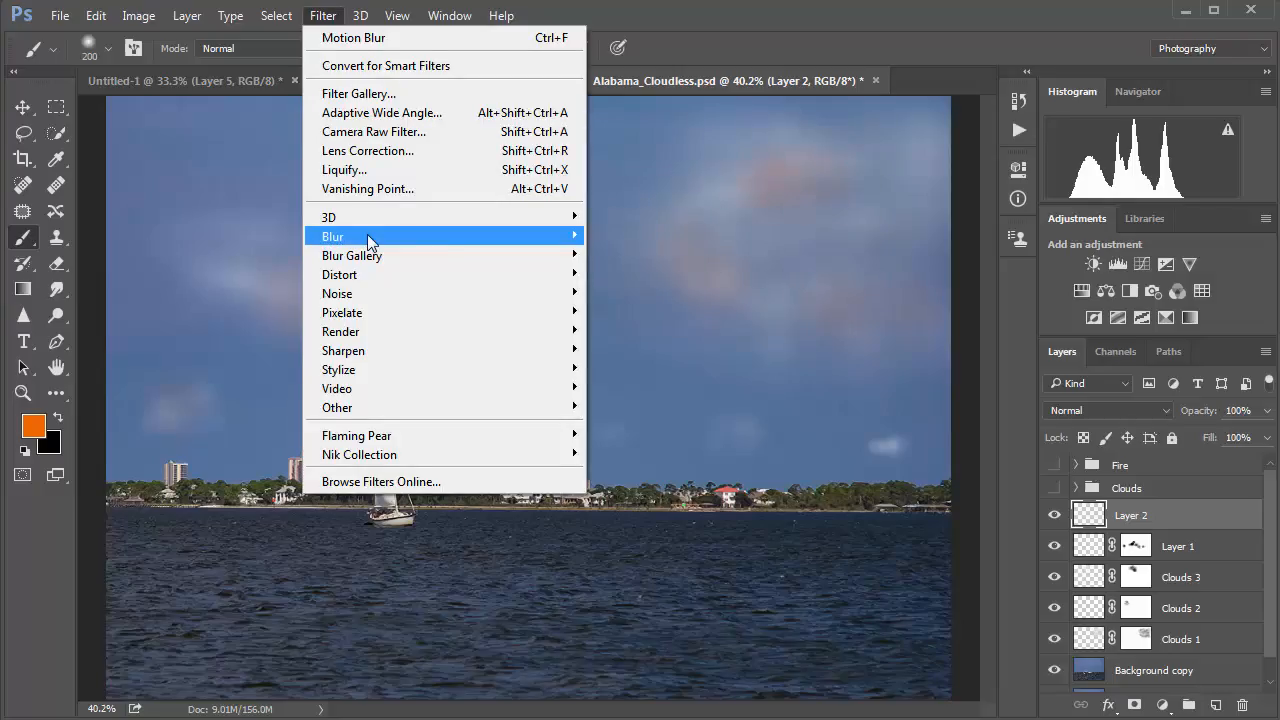
mouse_move(367, 236)
left_click(668, 349)
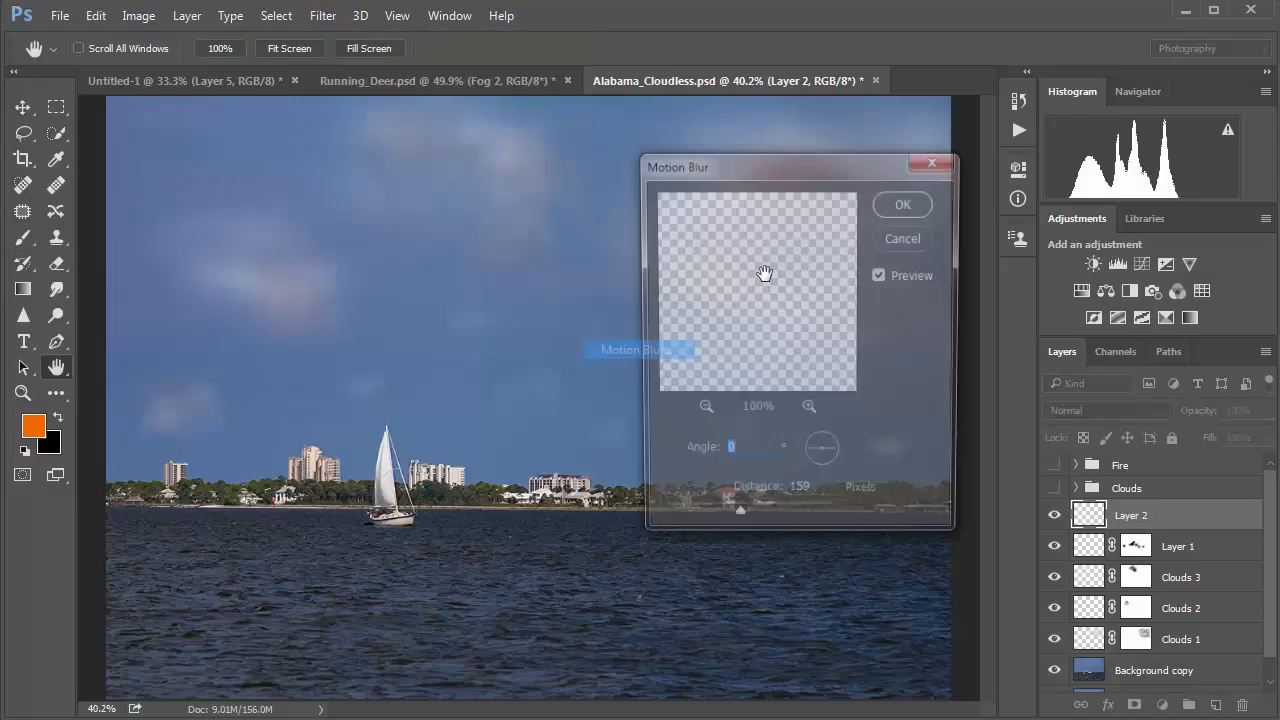
left_click_drag(762, 179, 1090, 258)
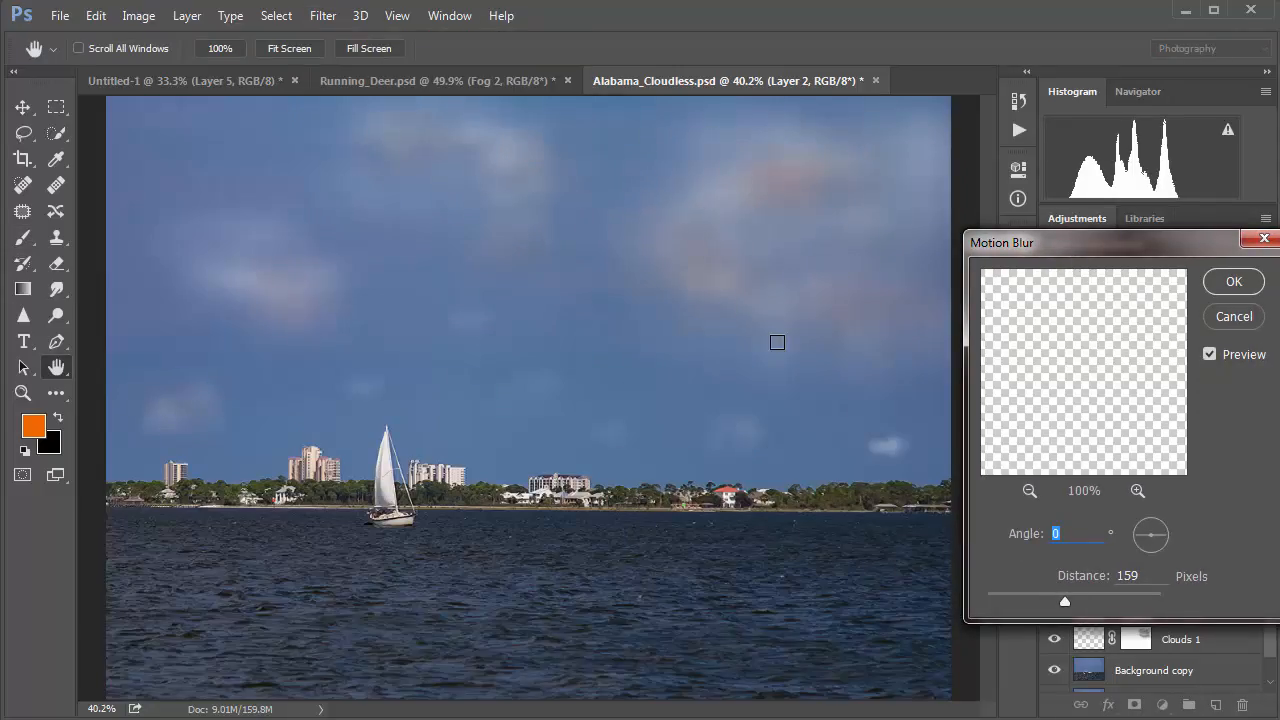
left_click_drag(1019, 606, 968, 600)
left_click(1066, 594)
left_click(1234, 316)
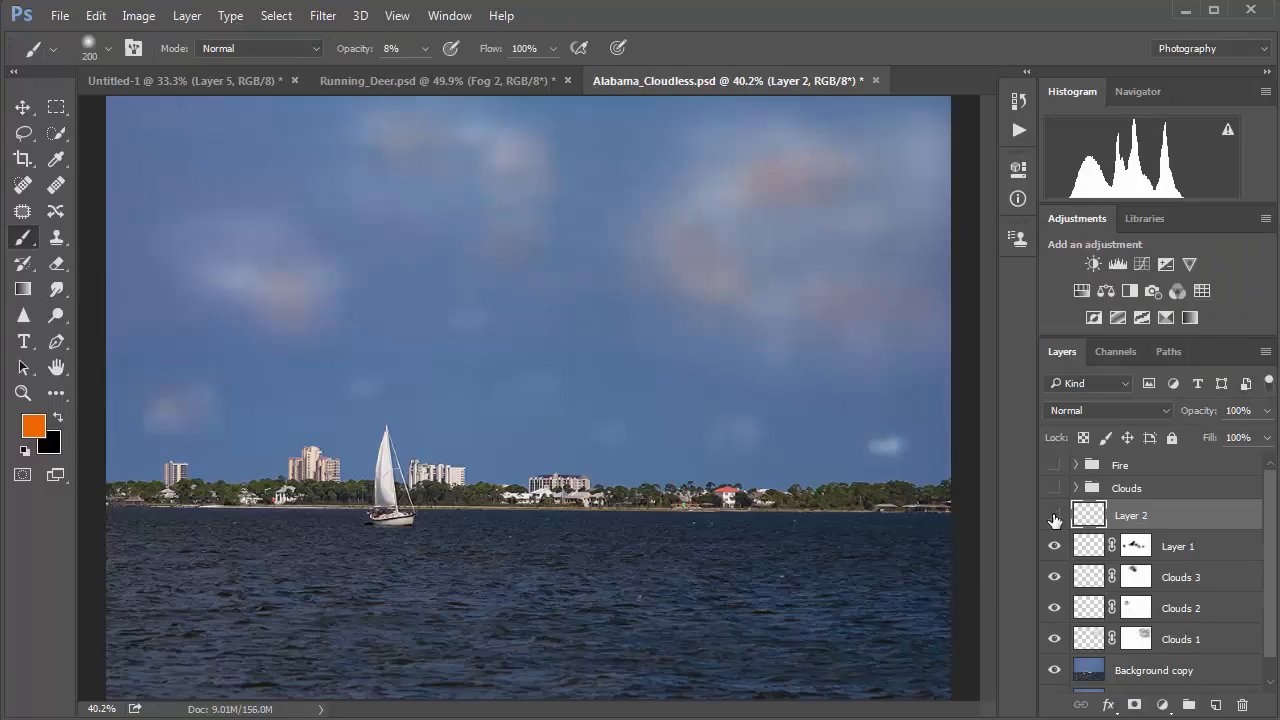
Apply a Motion Blur to the orange tints on Layer 2 with angle 0° and distance 190 pixels
left_click(325, 16)
mouse_move(379, 236)
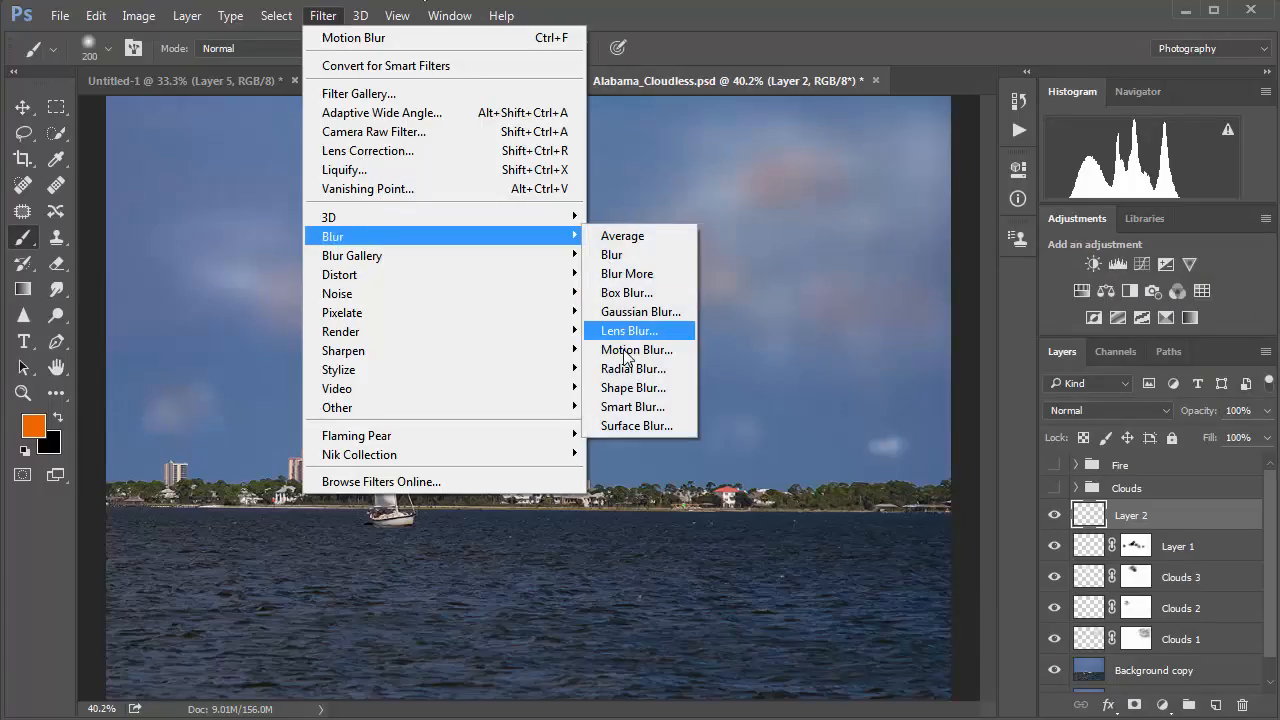
left_click(634, 351)
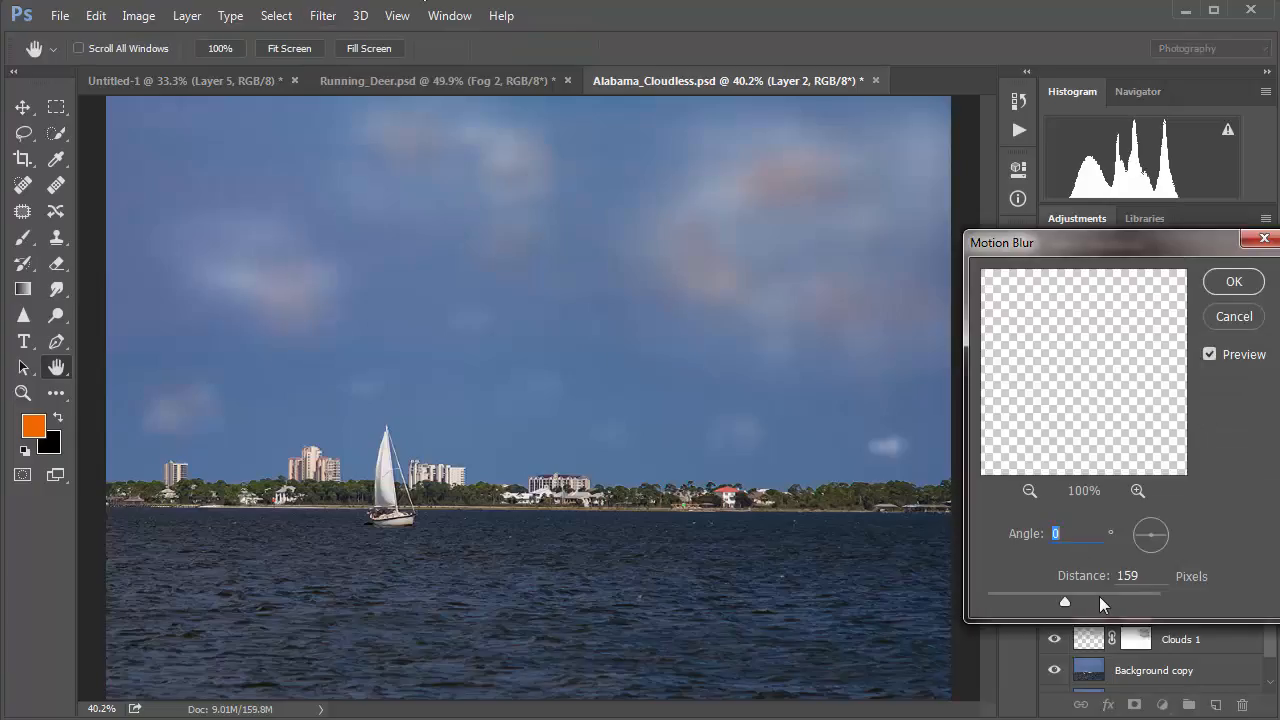
left_click(1099, 597)
left_click(1125, 595)
left_click(1094, 595)
left_click(1074, 594)
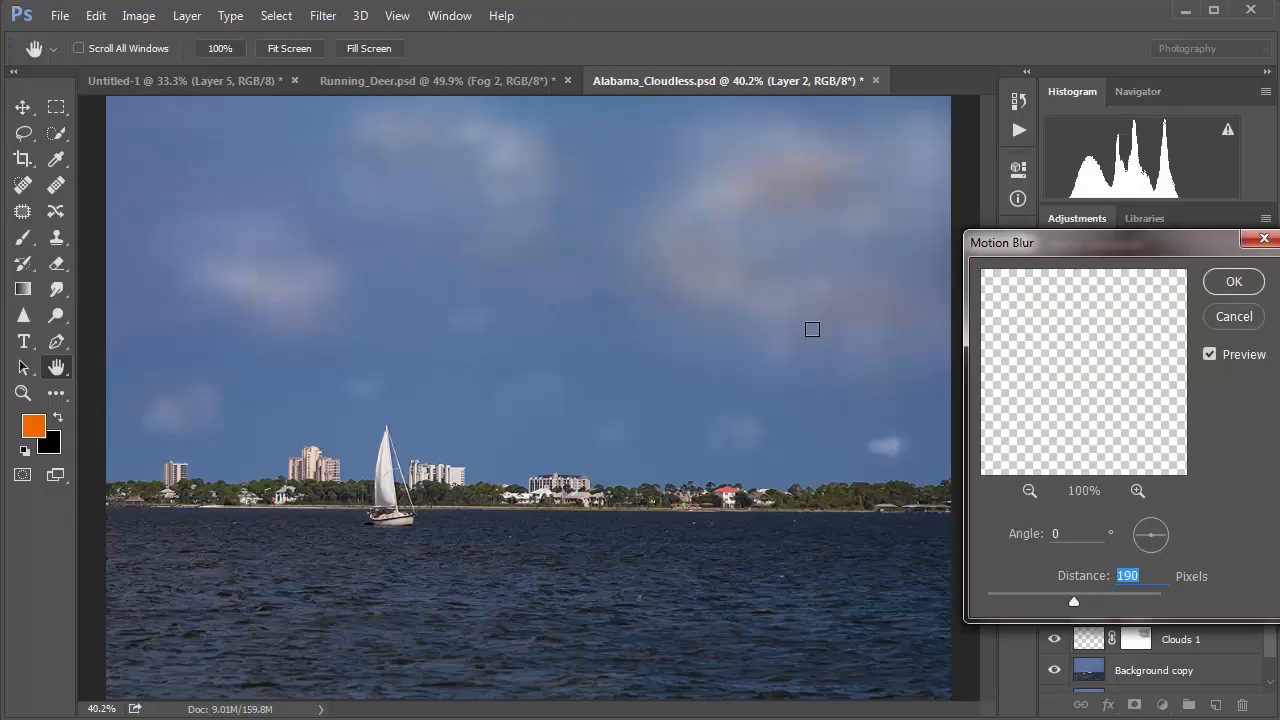
left_click(1232, 283)
key("b")
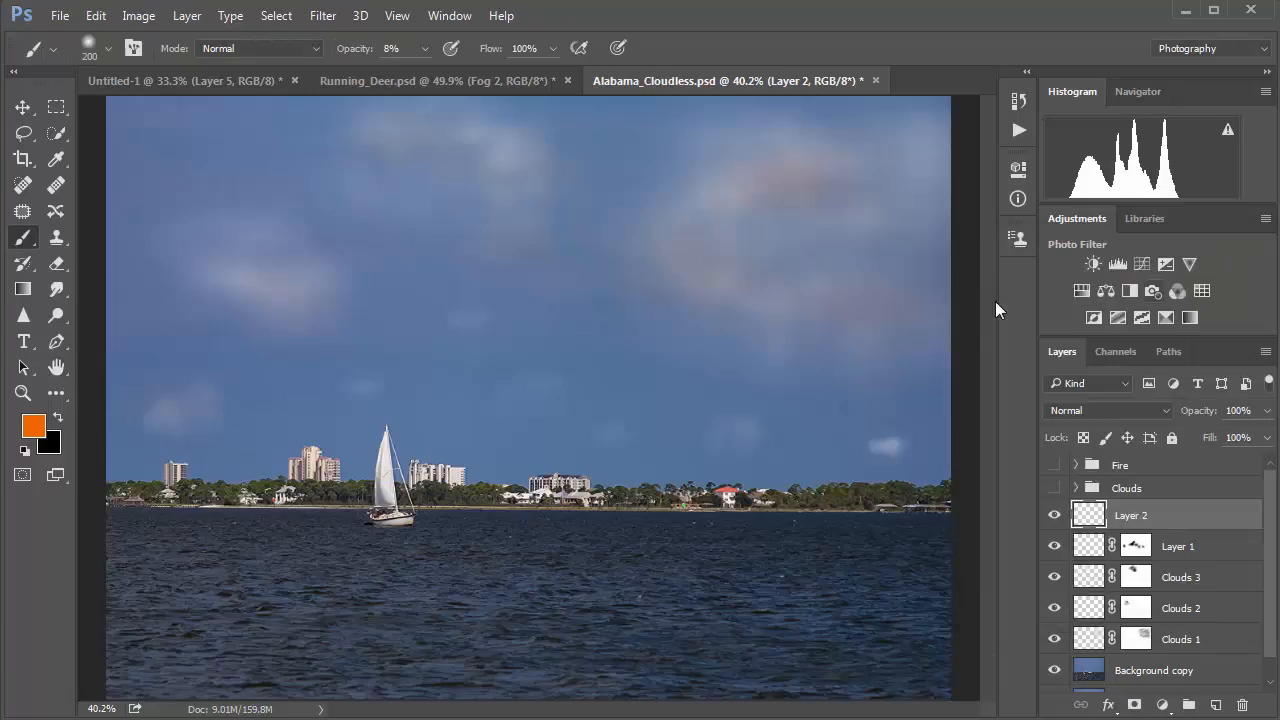
Add a mask to Layer 2 and soften the orange on the large right and left clouds at 200 px and 23% opacity
left_click(1133, 705)
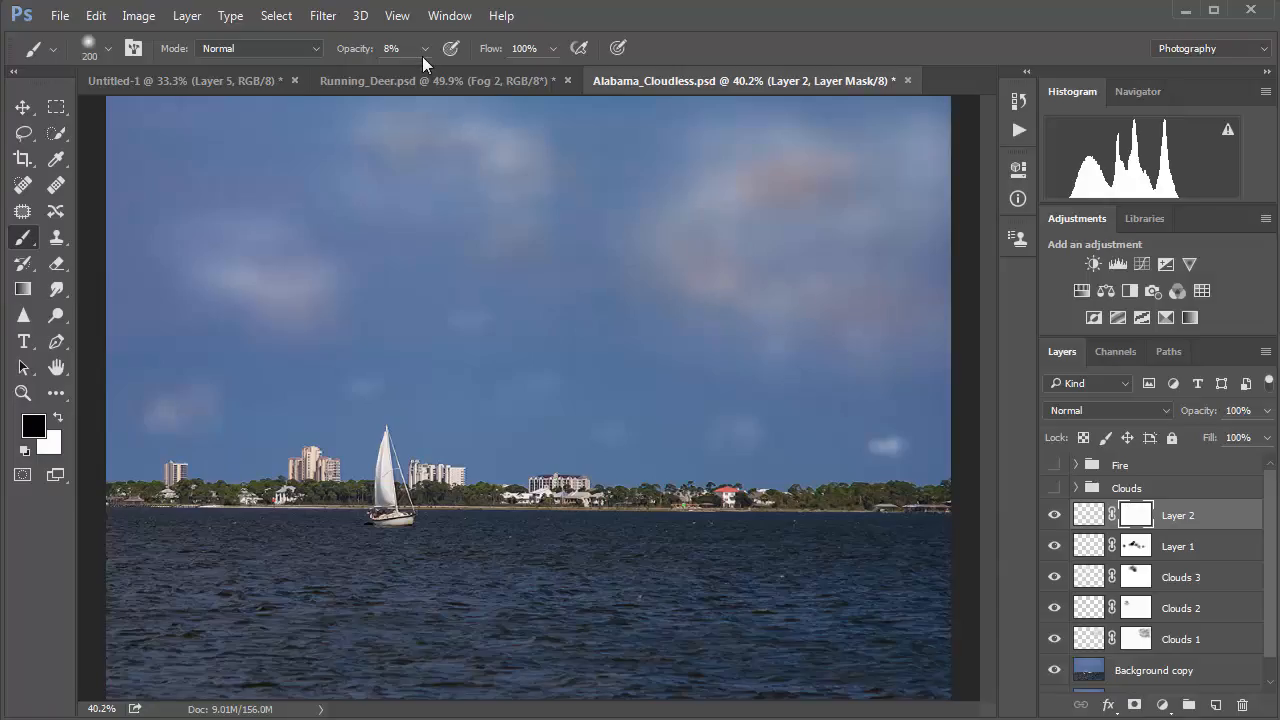
left_click_drag(427, 50, 427, 79)
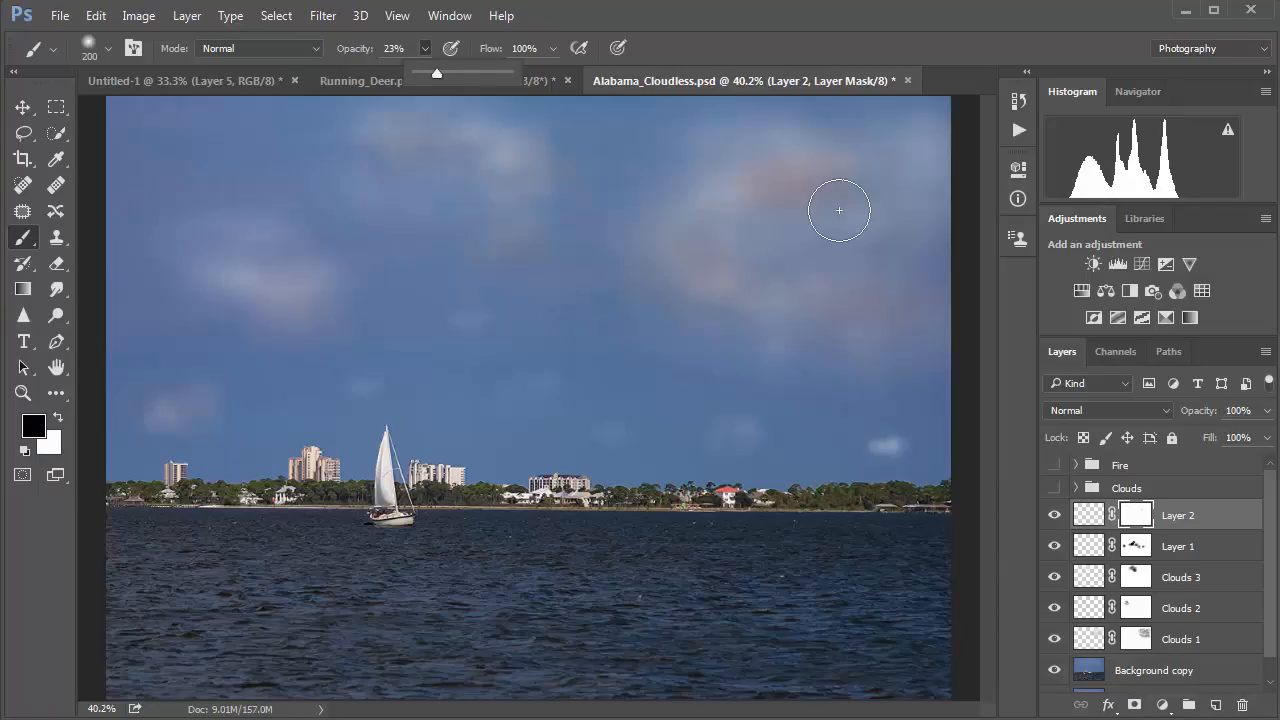
mouse_move(804, 202)
left_mouse_down()
mouse_move(785, 279)
mouse_move(757, 289)
mouse_move(869, 308)
mouse_move(730, 290)
left_mouse_up()
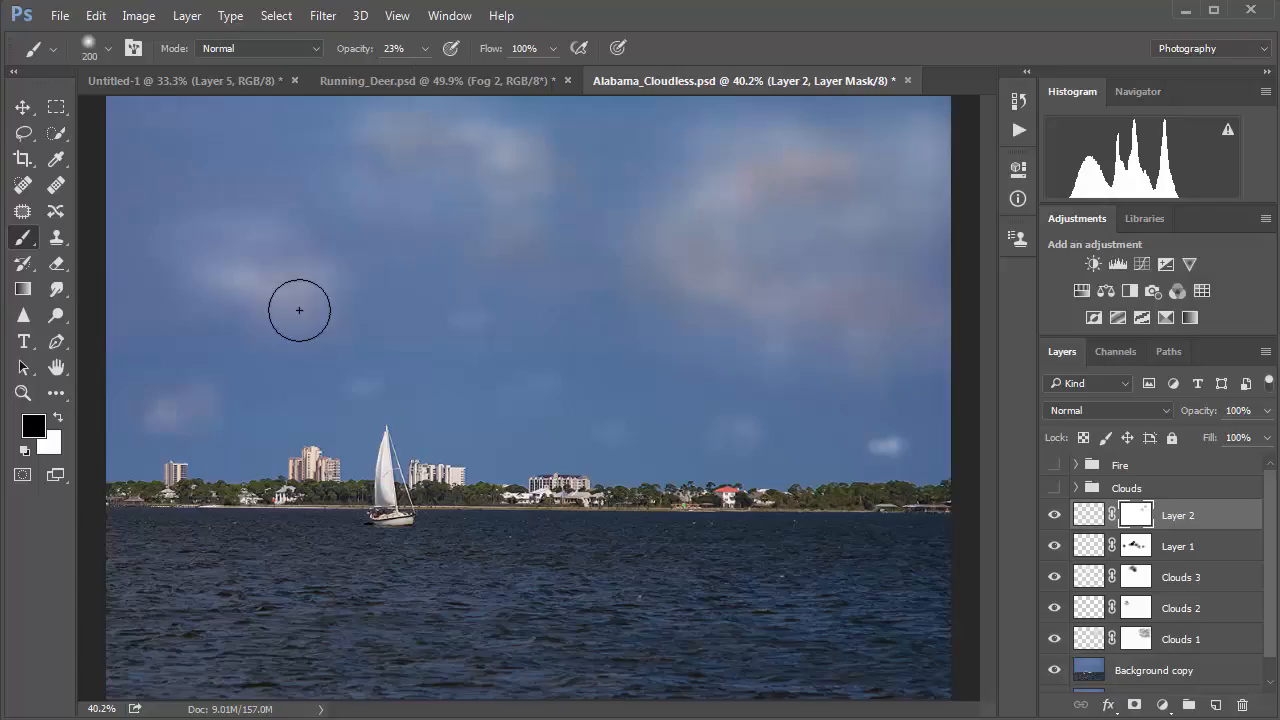
left_click(255, 298)
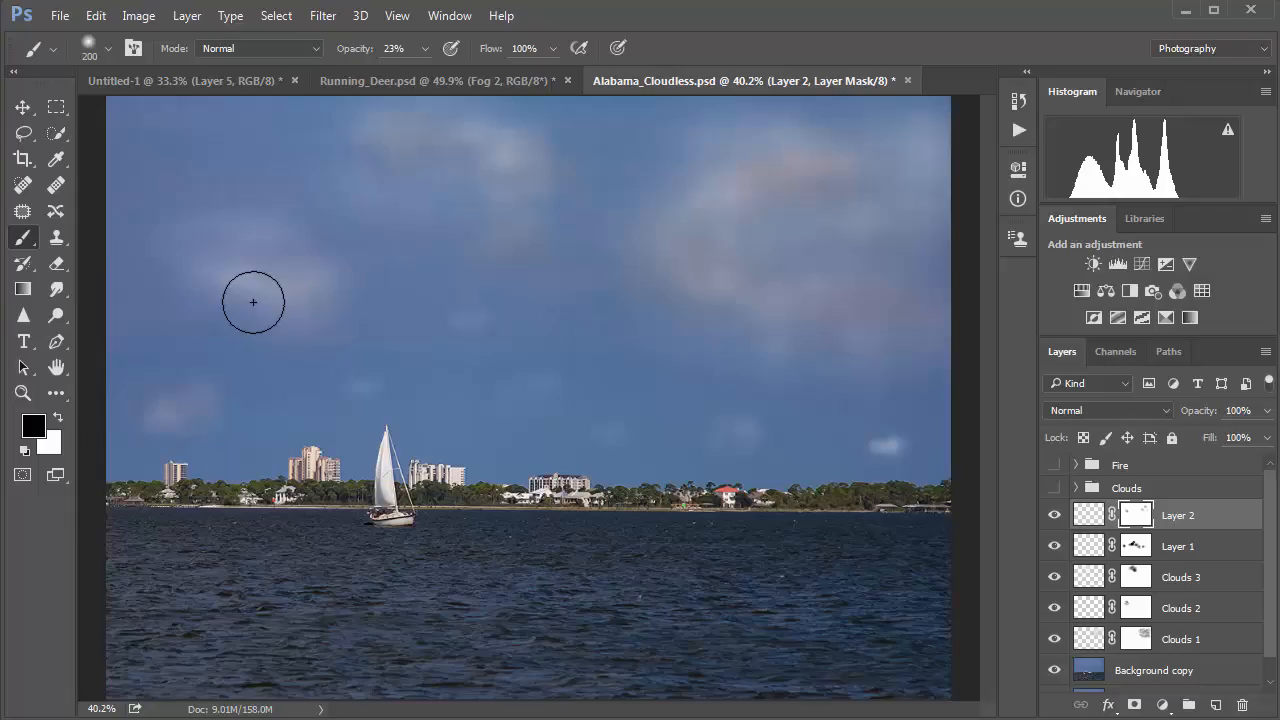
key("x")
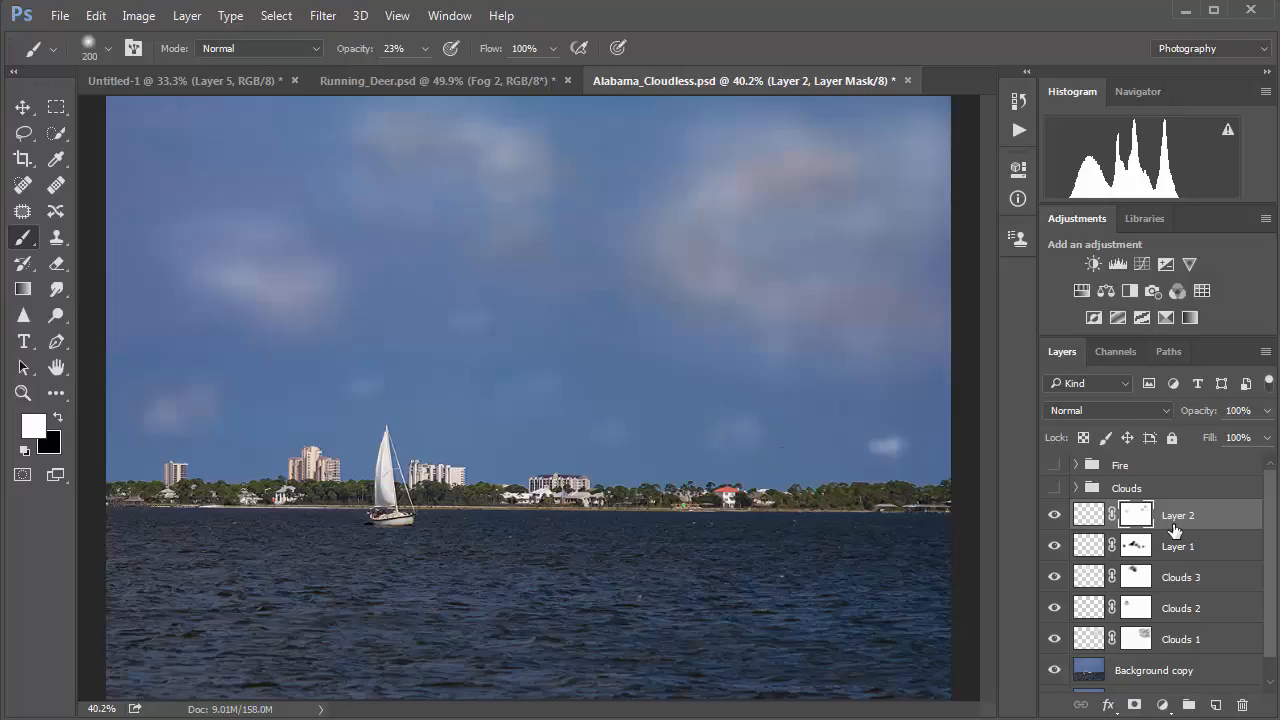
Add a group above Layer 2 and set the foreground colour to dark red #912823
left_click(1087, 517)
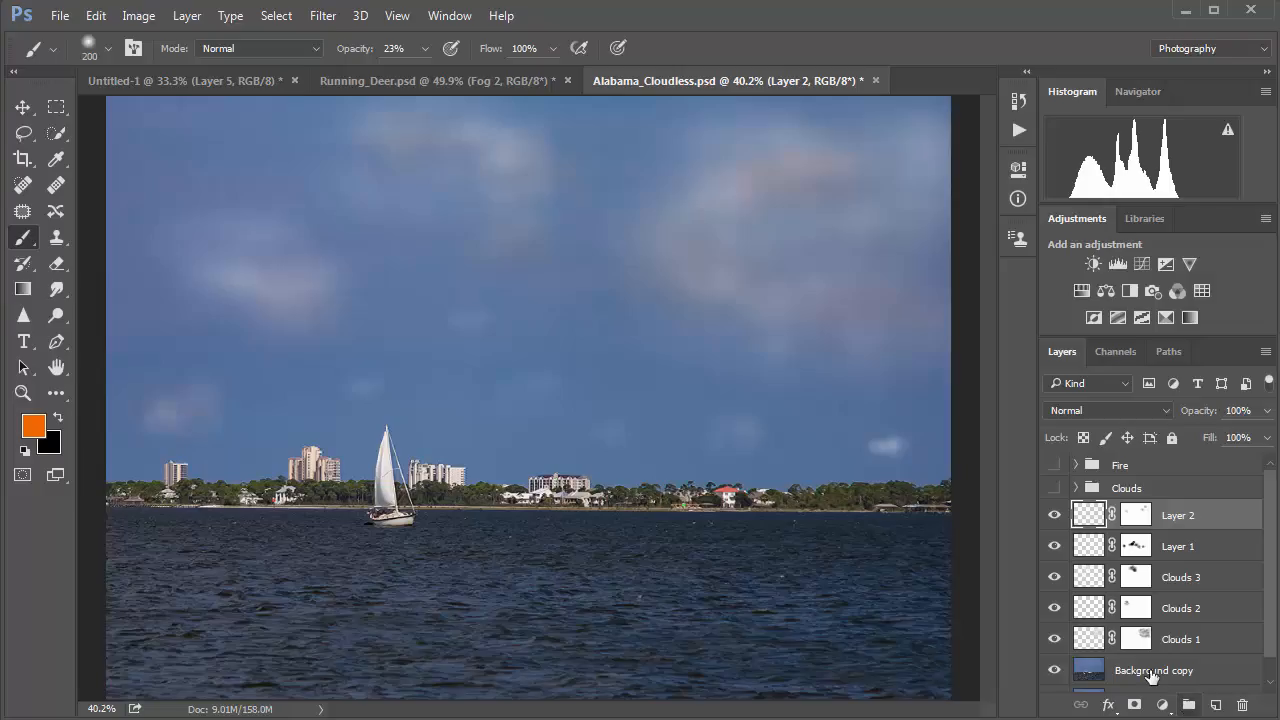
left_click(1188, 705)
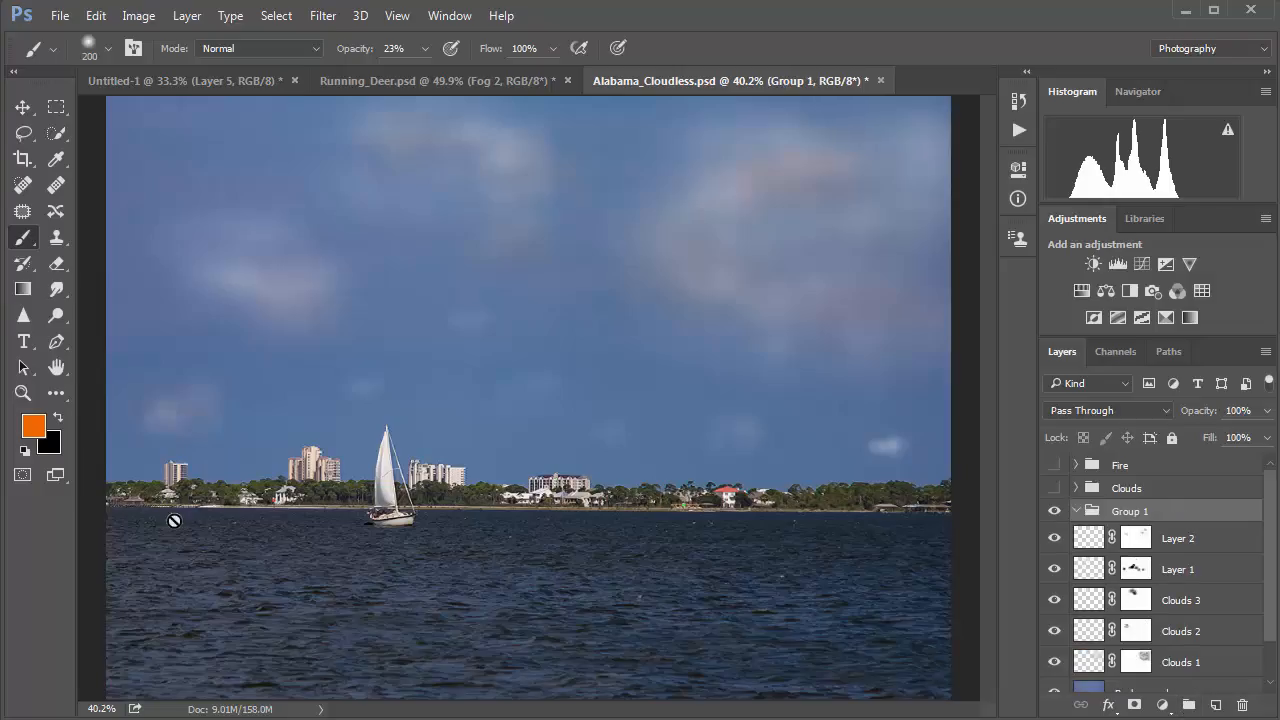
left_click(30, 430)
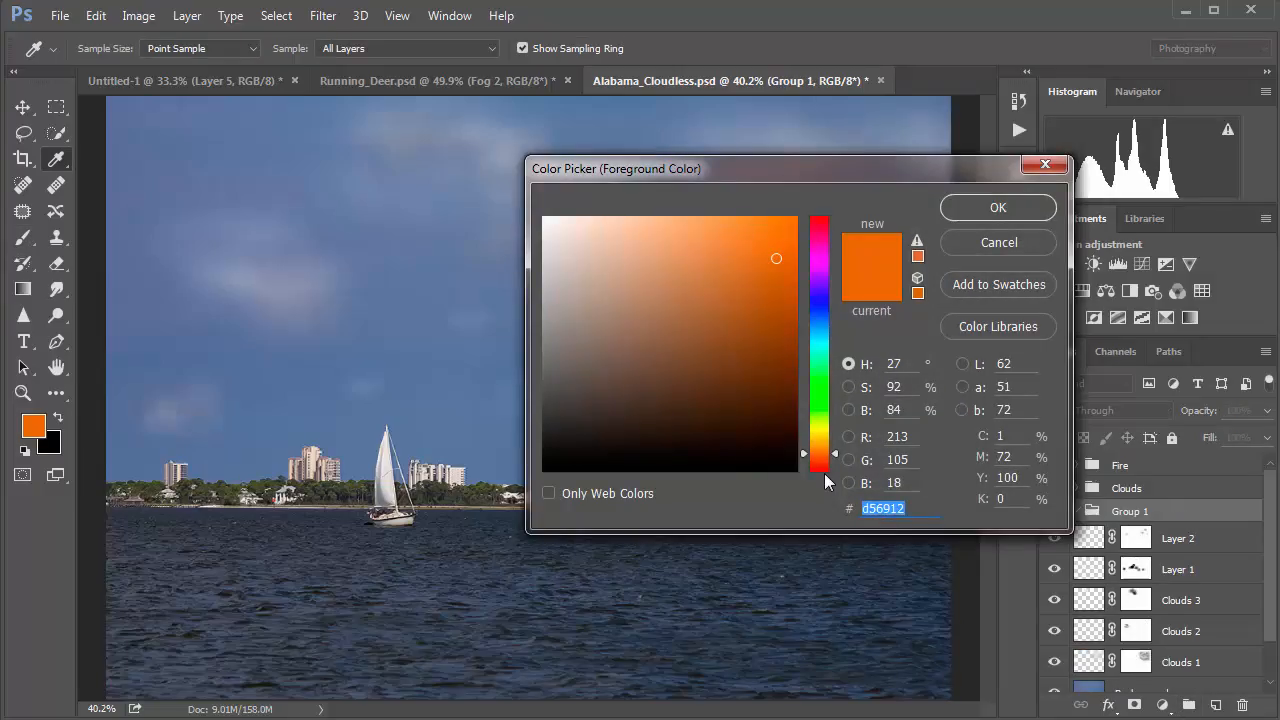
left_click_drag(822, 453, 820, 468)
left_click(735, 326)
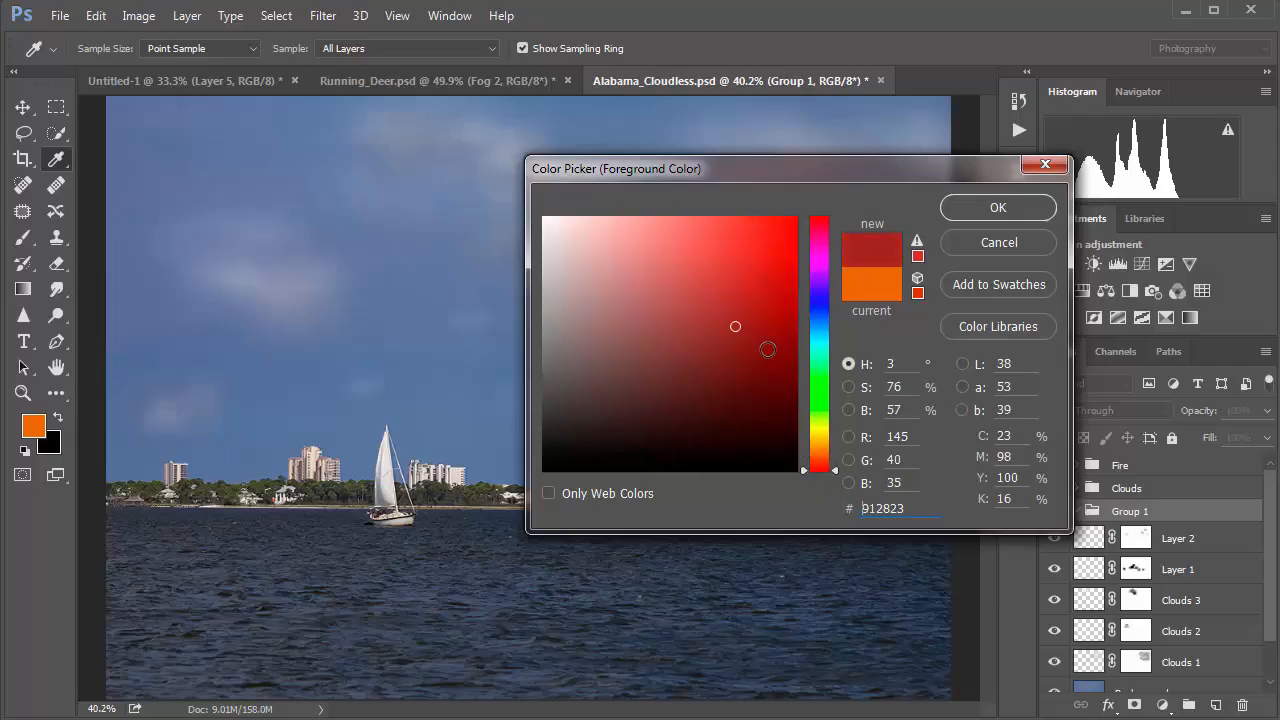
left_click(980, 204)
key("b")
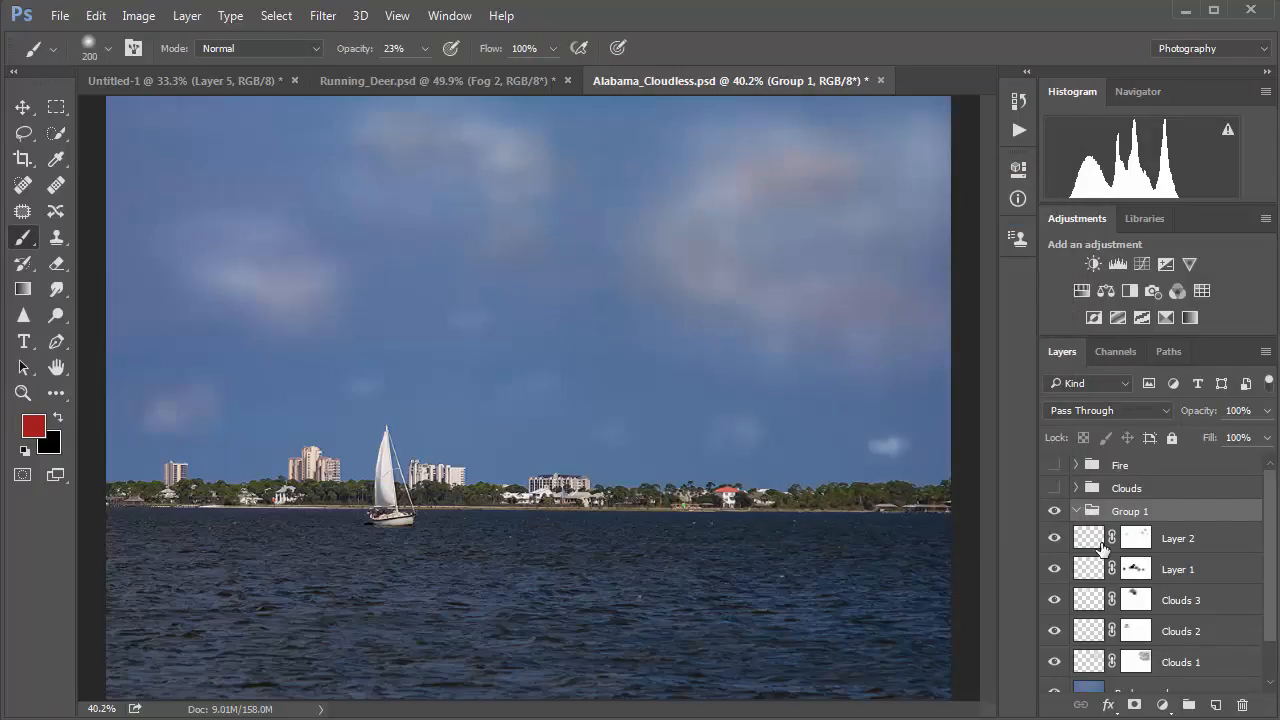
Delete the empty Group 1 and add a new layer above Layer 2
left_click(1094, 539)
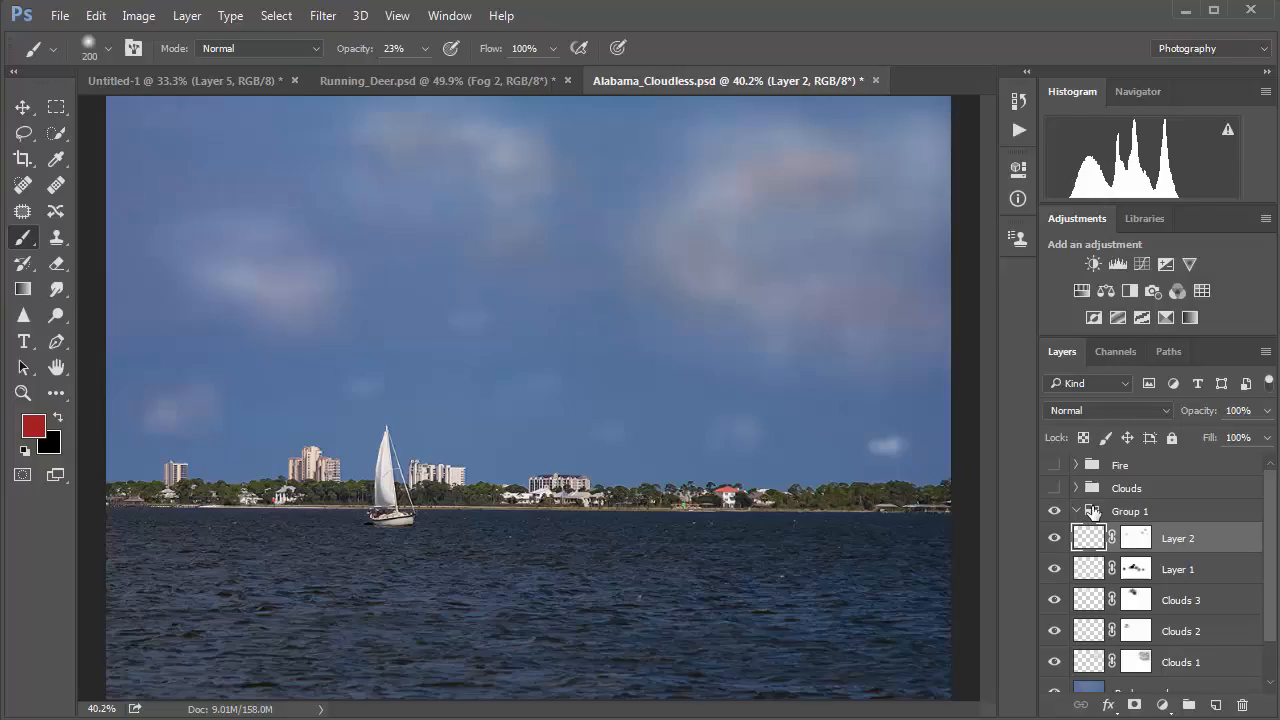
left_click(1093, 514)
left_click(1240, 706)
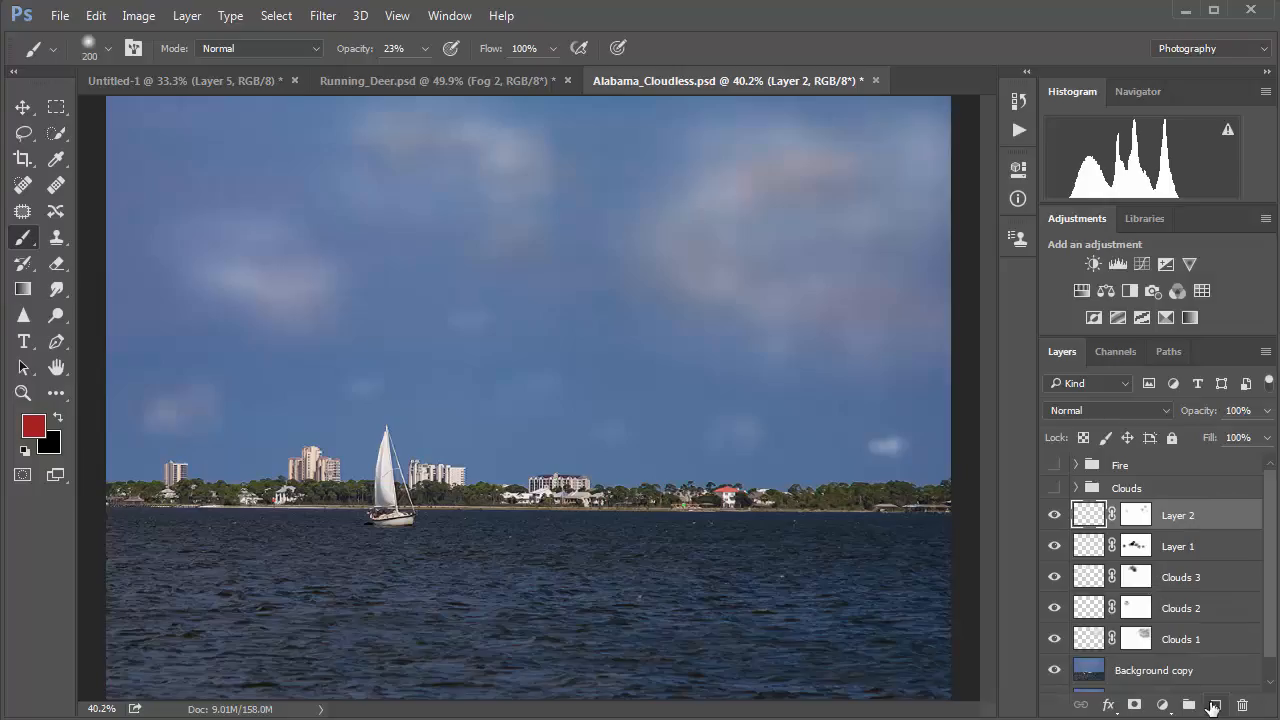
left_click(1213, 707)
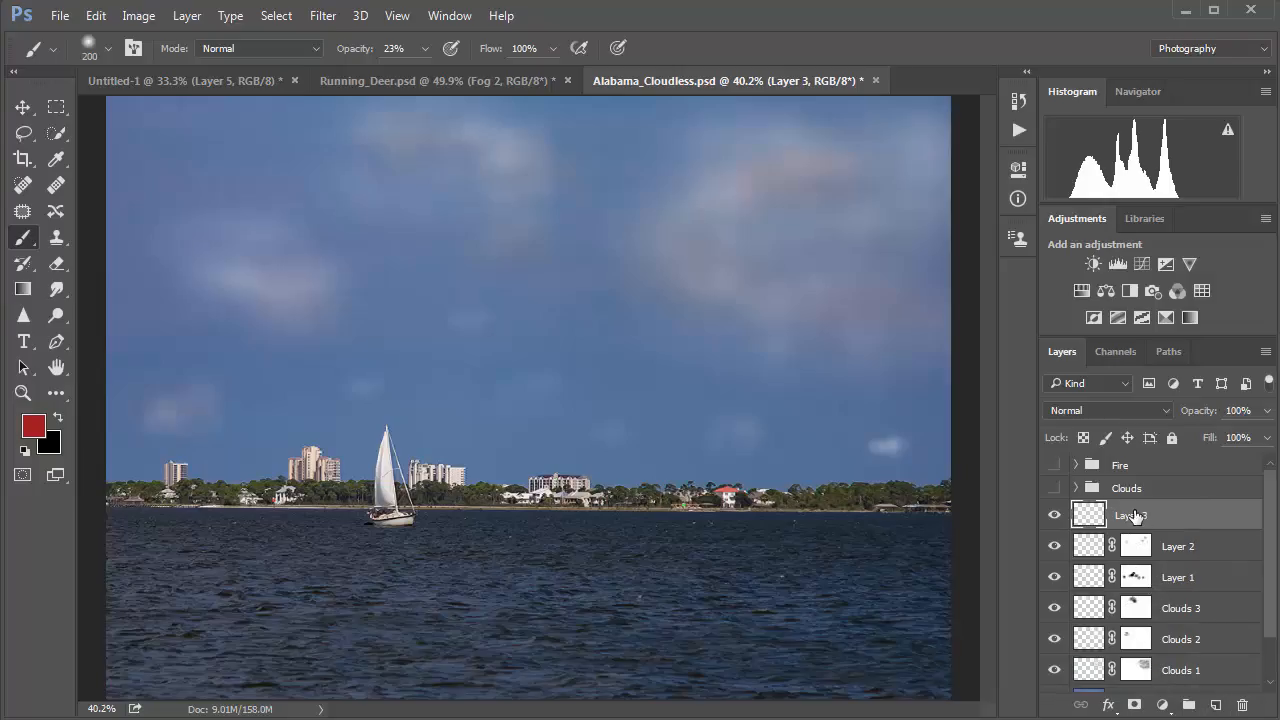
left_click(1057, 521)
left_click(1055, 516)
Paint red accents onto the left cloud and two parts of the large right cloud on Layer 3 at 100 px and 23% opacity
key("bracketleft")
key("bracketleft")
key("bracketleft")
key("bracketleft")
left_click_drag(232, 273, 262, 276)
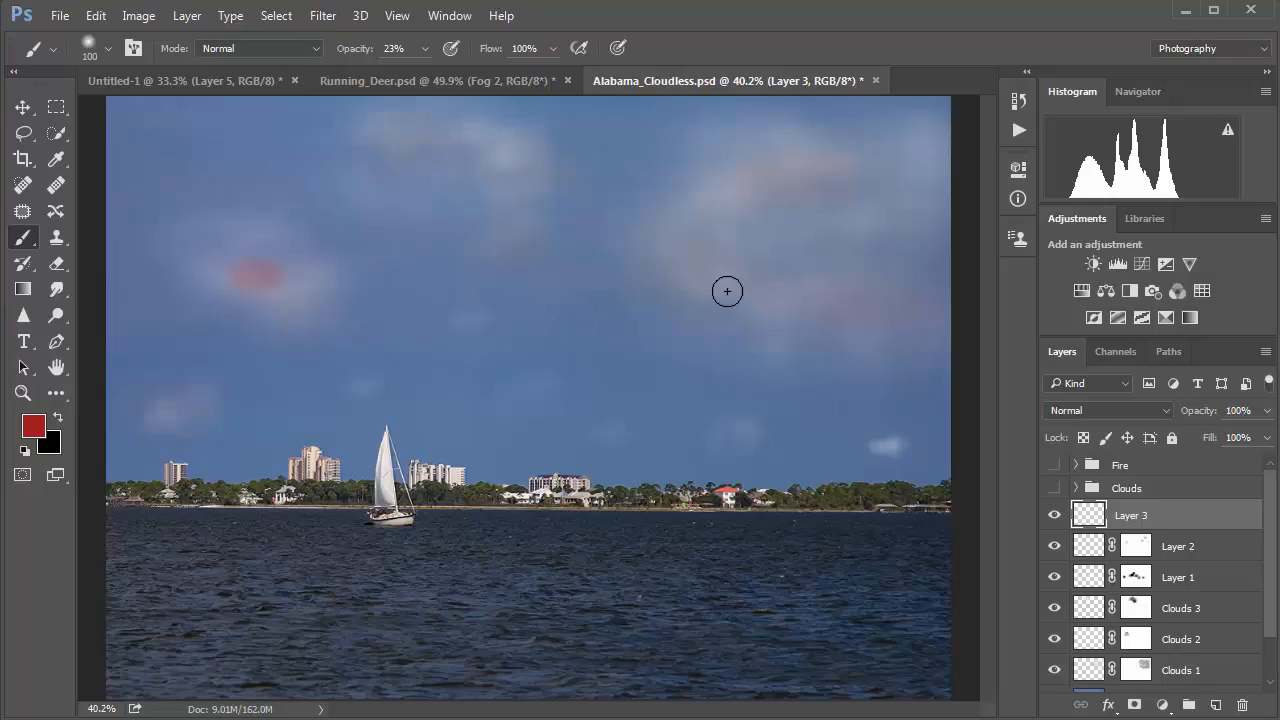
left_click_drag(727, 291, 750, 290)
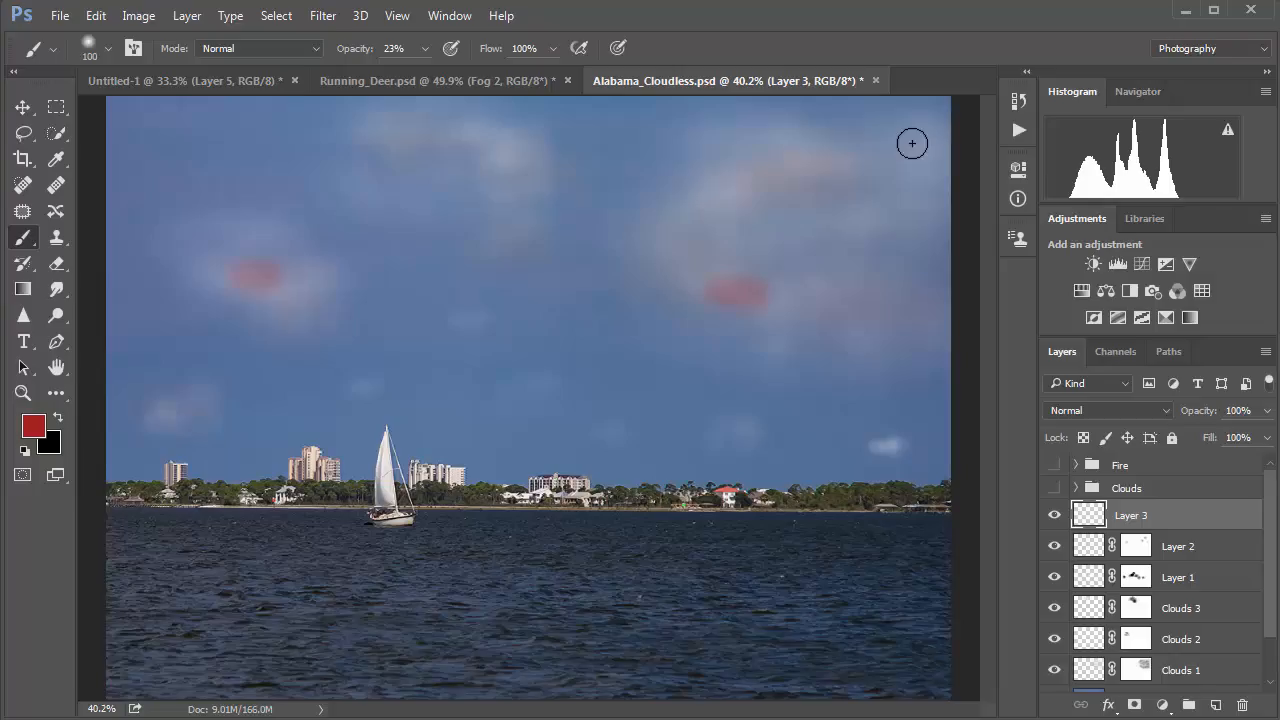
left_click_drag(669, 200, 722, 198)
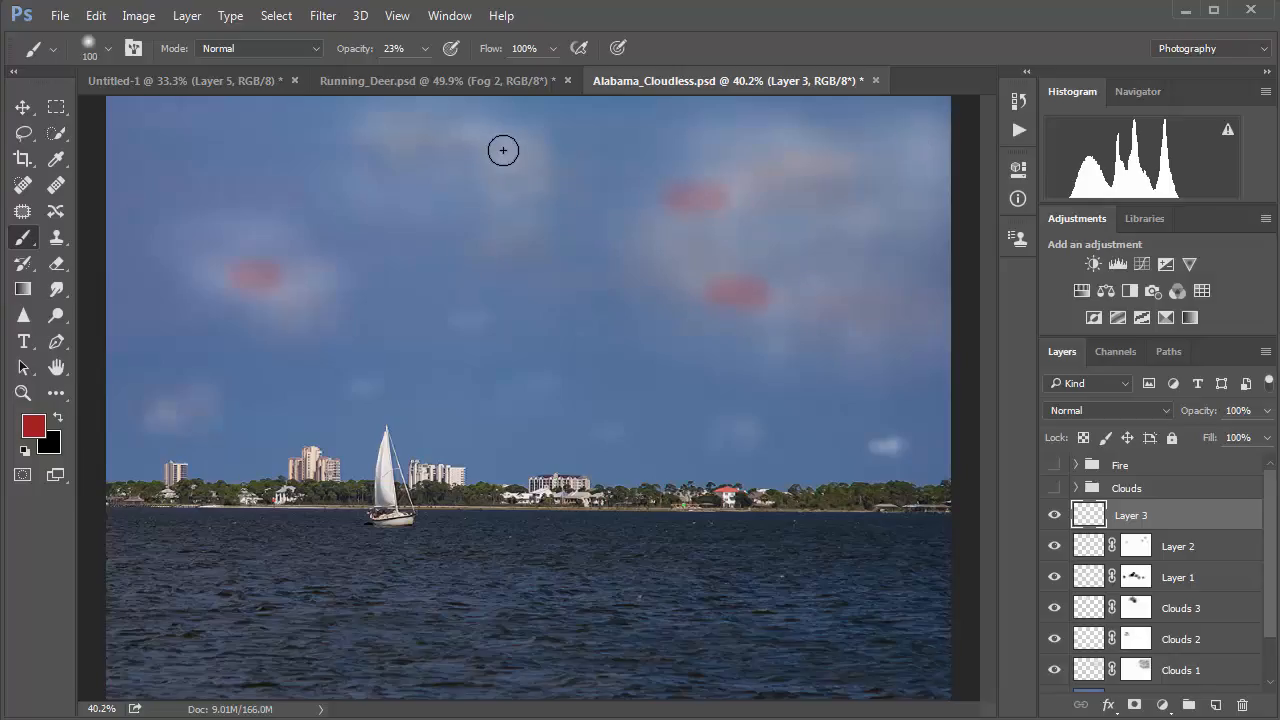
Add smaller red accents to the upper-middle and left clouds with a 70 px brush, and lower the brush opacity to 6%
key("bracketleft")
key("bracketleft")
key("bracketleft")
left_click_drag(504, 138, 518, 137)
left_click(308, 313)
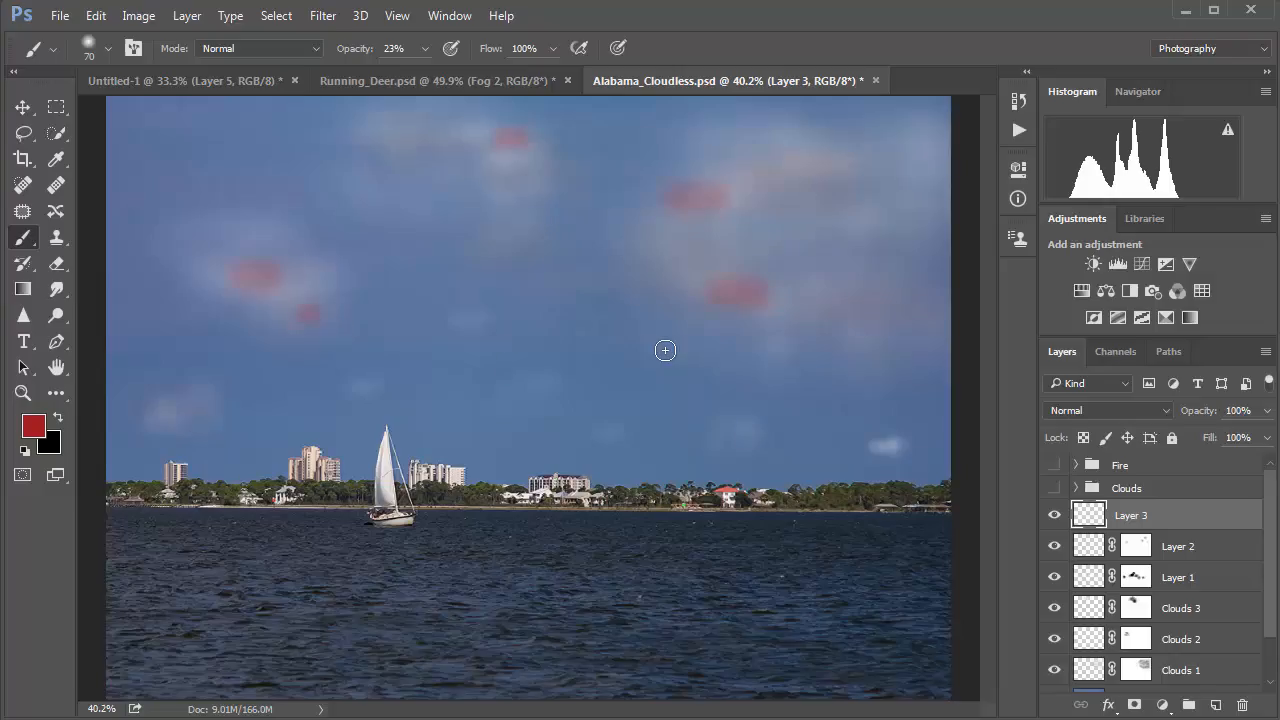
left_click(425, 48)
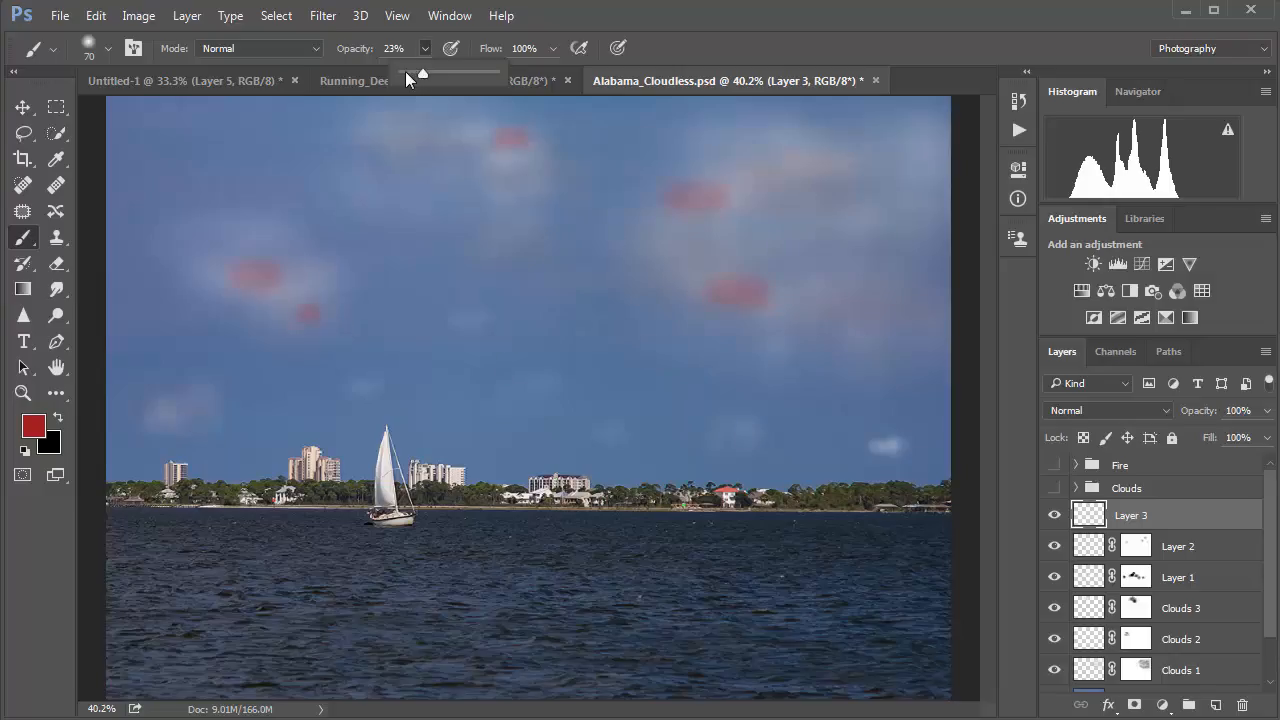
left_click_drag(408, 72, 406, 73)
Apply a Motion Blur to the red accents on Layer 3 with a slanted angle and a longer distance
left_click(324, 16)
mouse_move(371, 236)
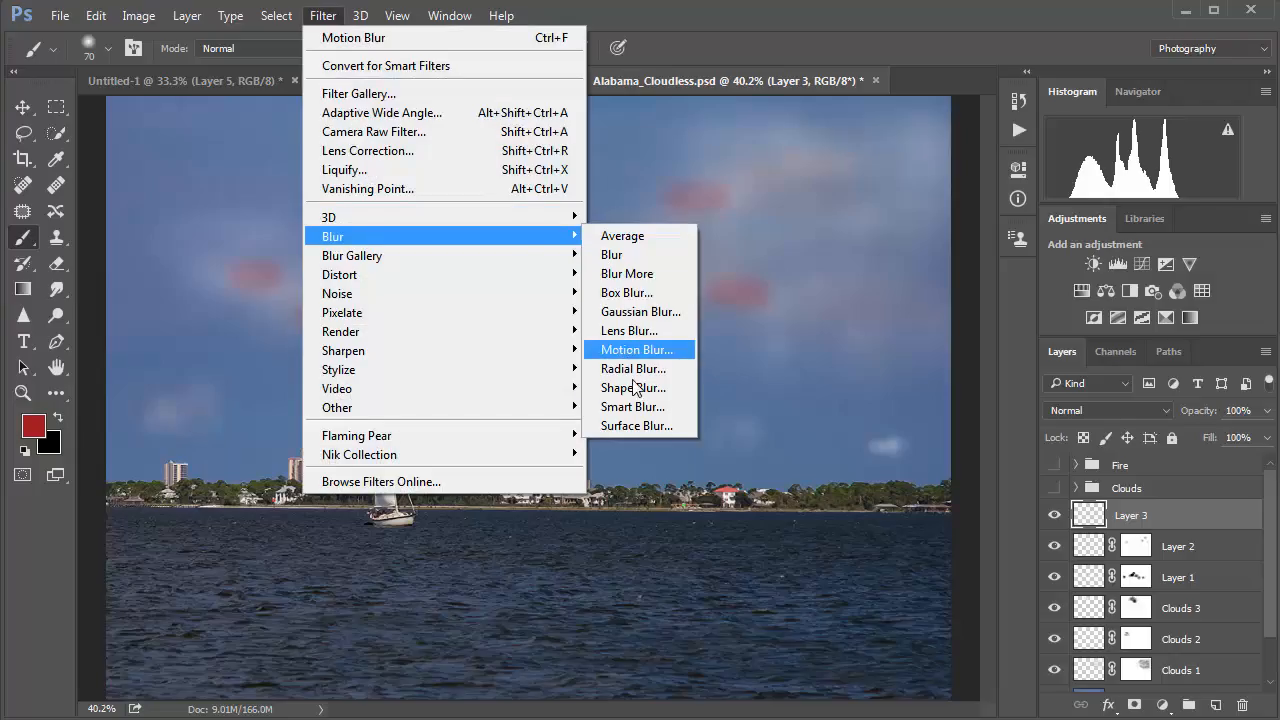
left_click(640, 349)
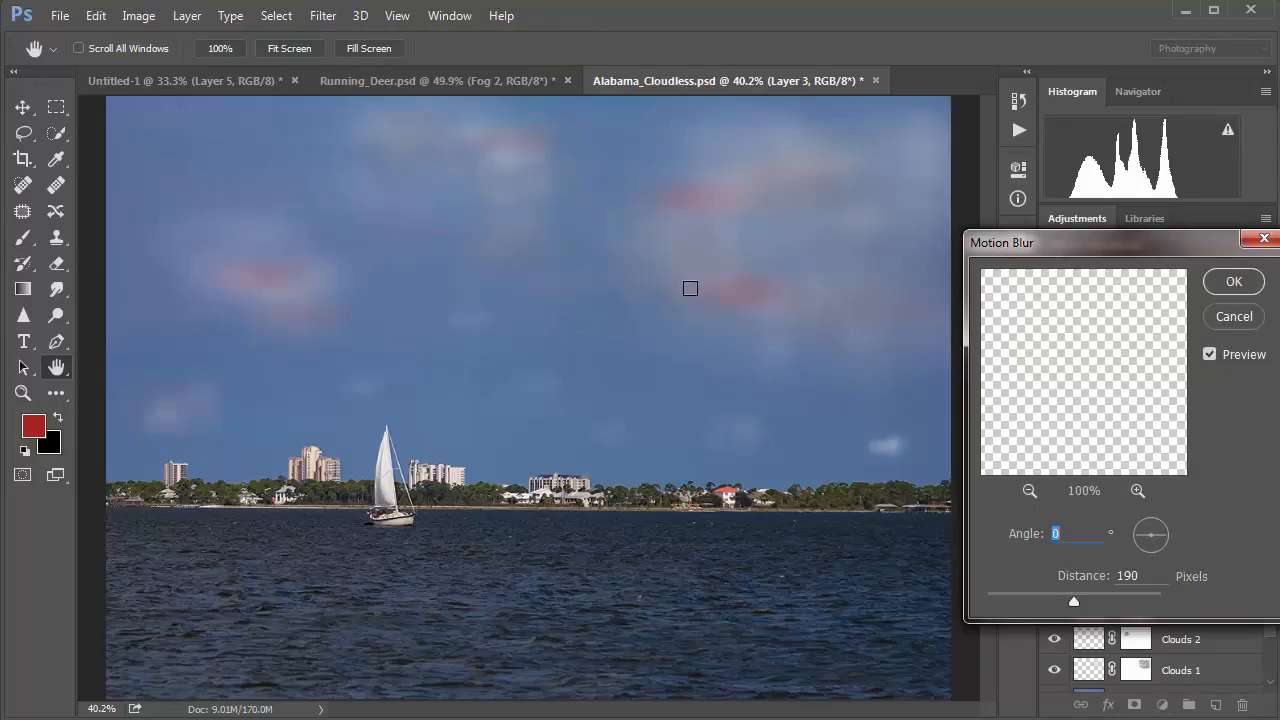
left_click(1097, 597)
left_click(1160, 530)
left_click(1220, 280)
key("b")
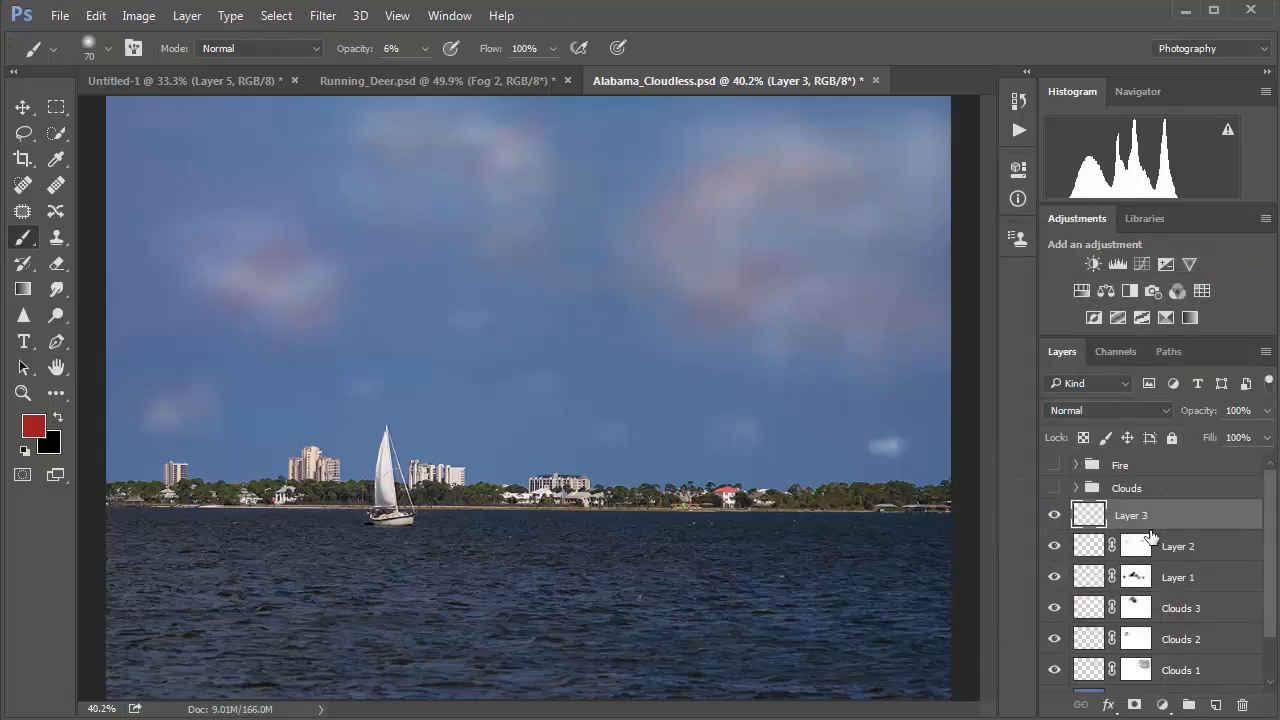
Add a layer mask to Layer 3 and paint it black over the large right and left clouds at 175 px and 16% opacity
left_click(1135, 706)
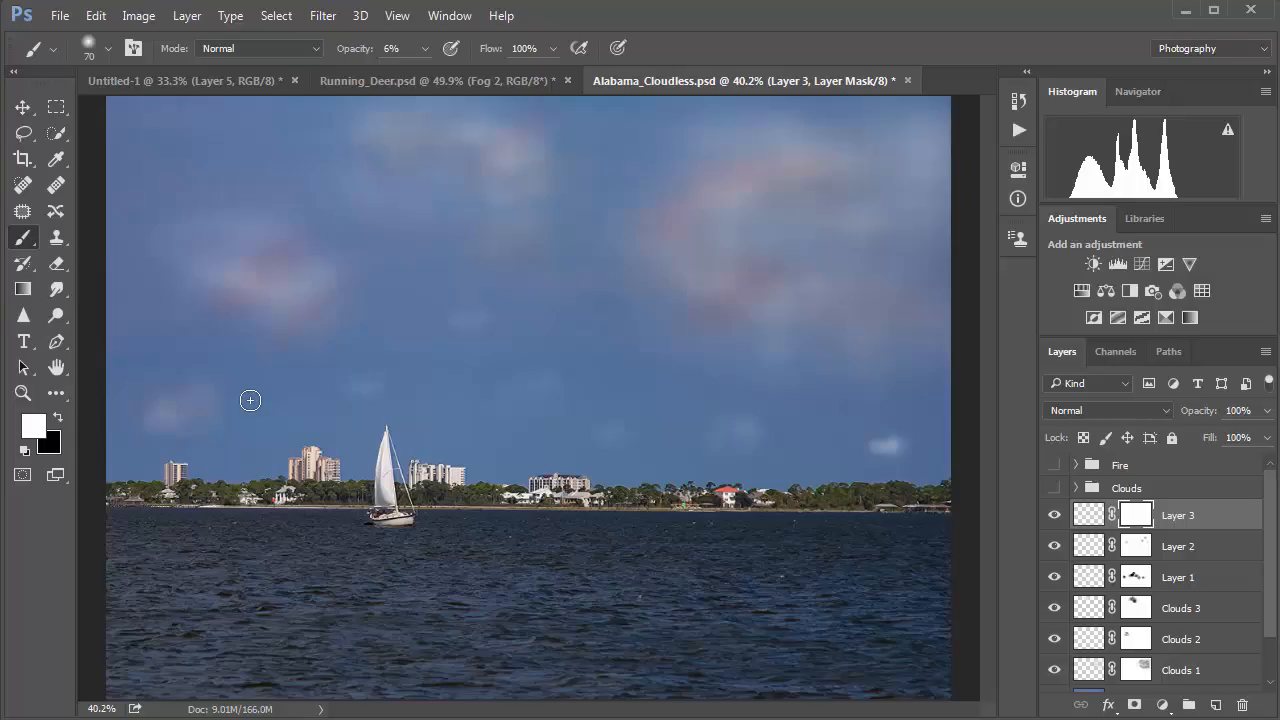
key("x")
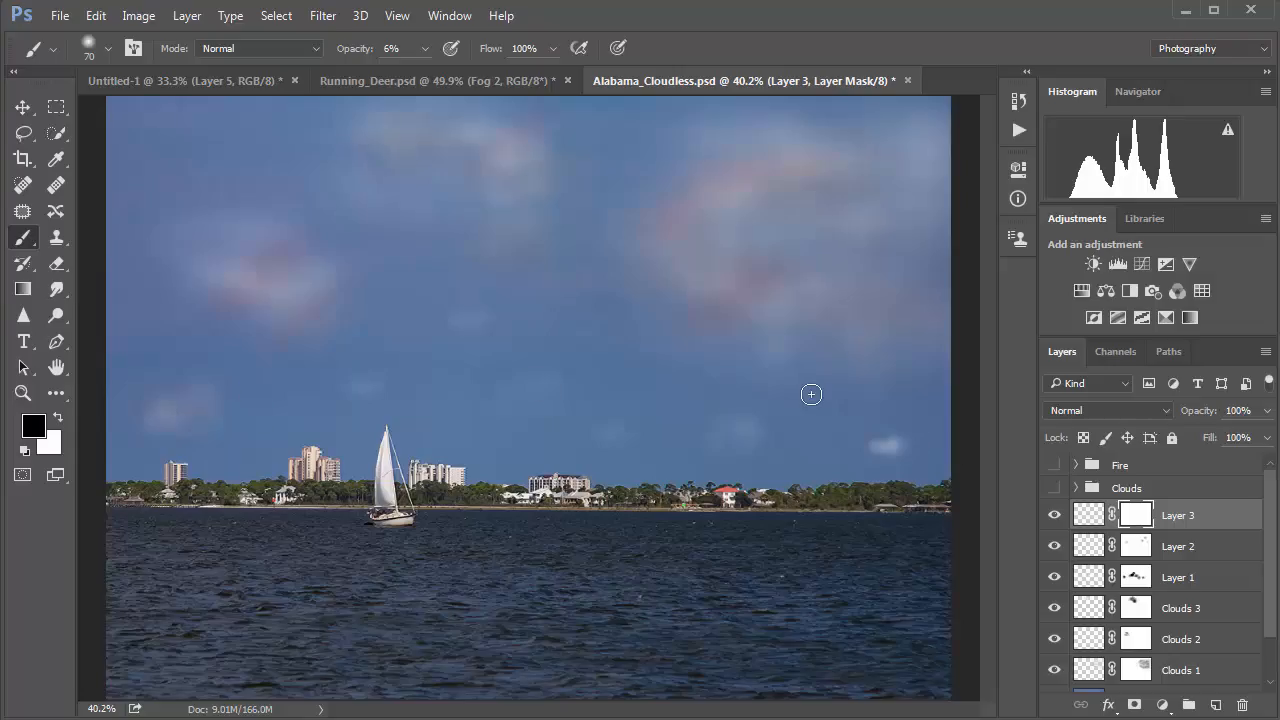
key("bracketright")
key("bracketright")
key("bracketright")
left_click_drag(425, 49, 433, 72)
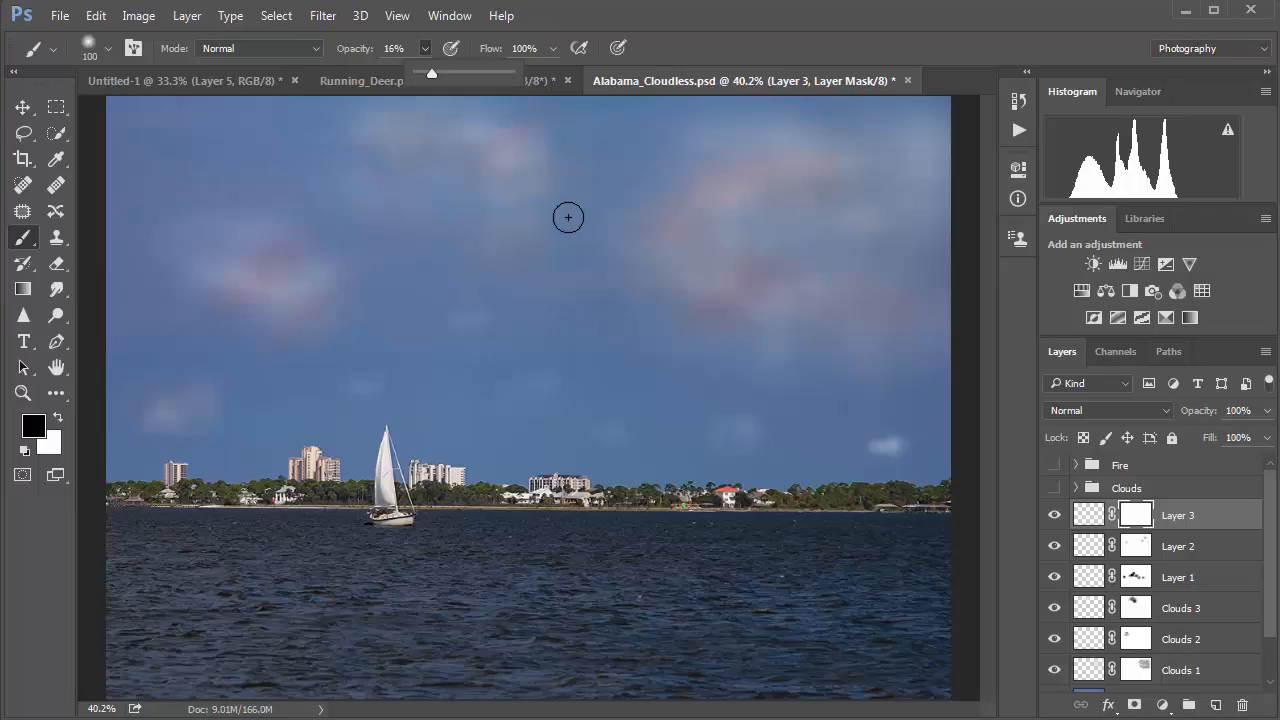
key("bracketright")
key("bracketright")
key("bracketright")
mouse_move(648, 237)
left_mouse_down()
mouse_move(690, 286)
mouse_move(713, 308)
left_mouse_up()
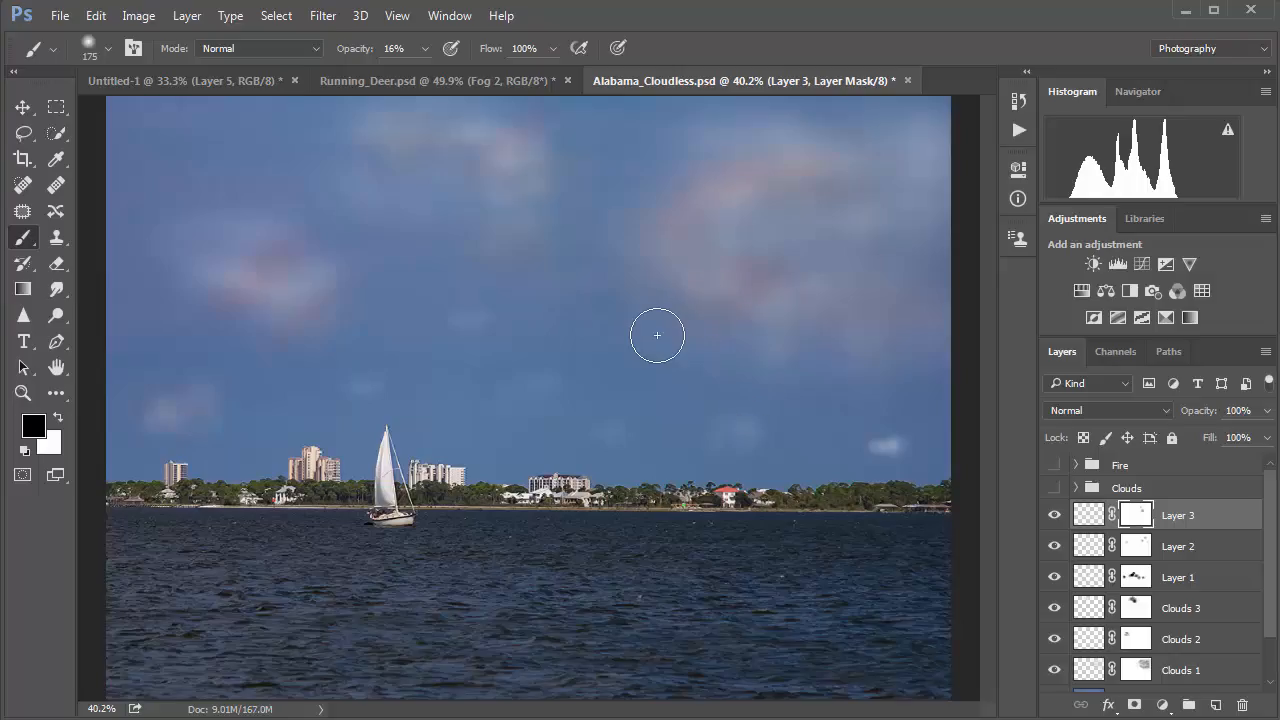
mouse_move(239, 290)
left_mouse_down()
mouse_move(230, 323)
mouse_move(300, 334)
left_mouse_up()
Toggle Layer 3's visibility to compare the clouds with and without the red tint
left_click(1053, 516)
left_click(1053, 516)
left_click(1053, 516)
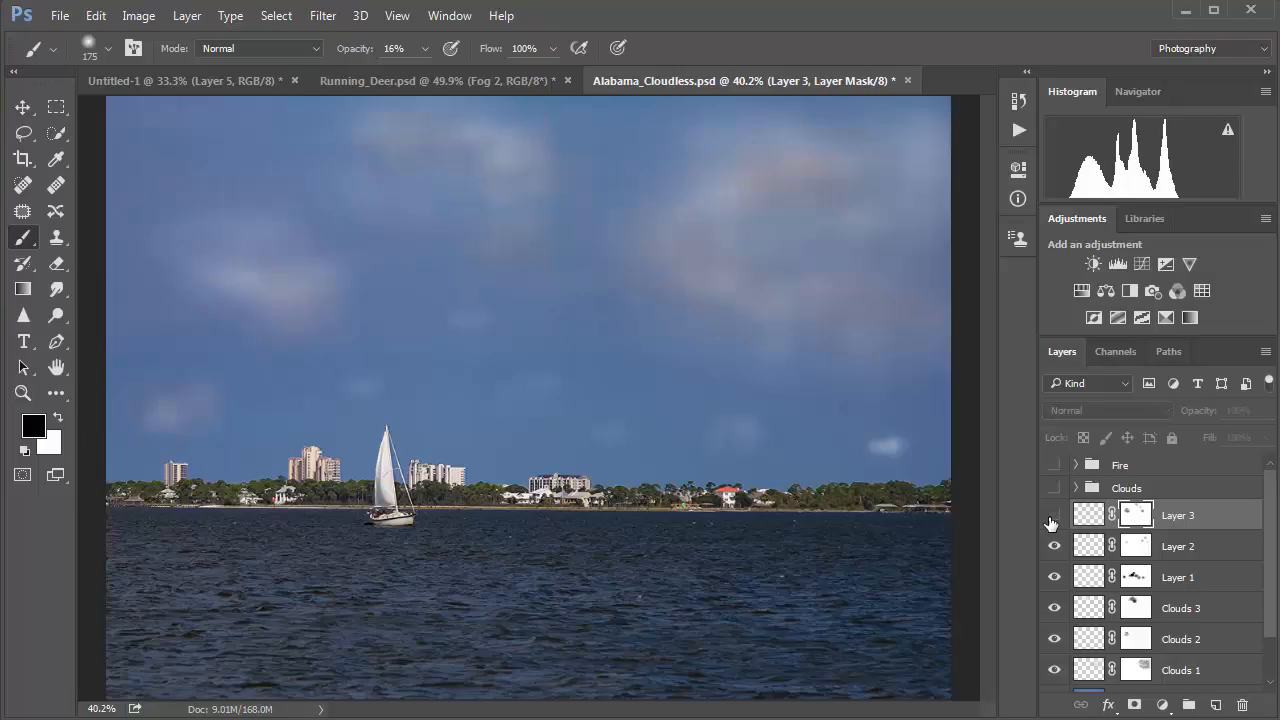
left_click(1052, 518)
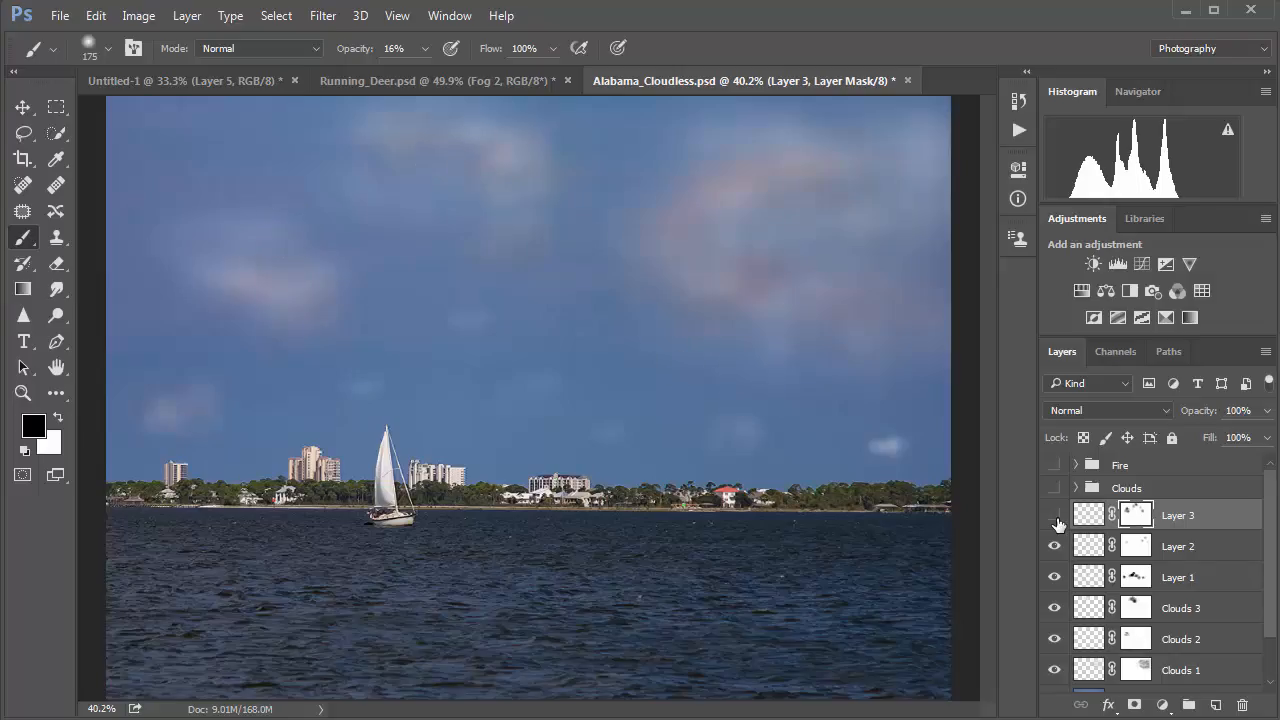
left_click(1055, 517)
left_click(1055, 517)
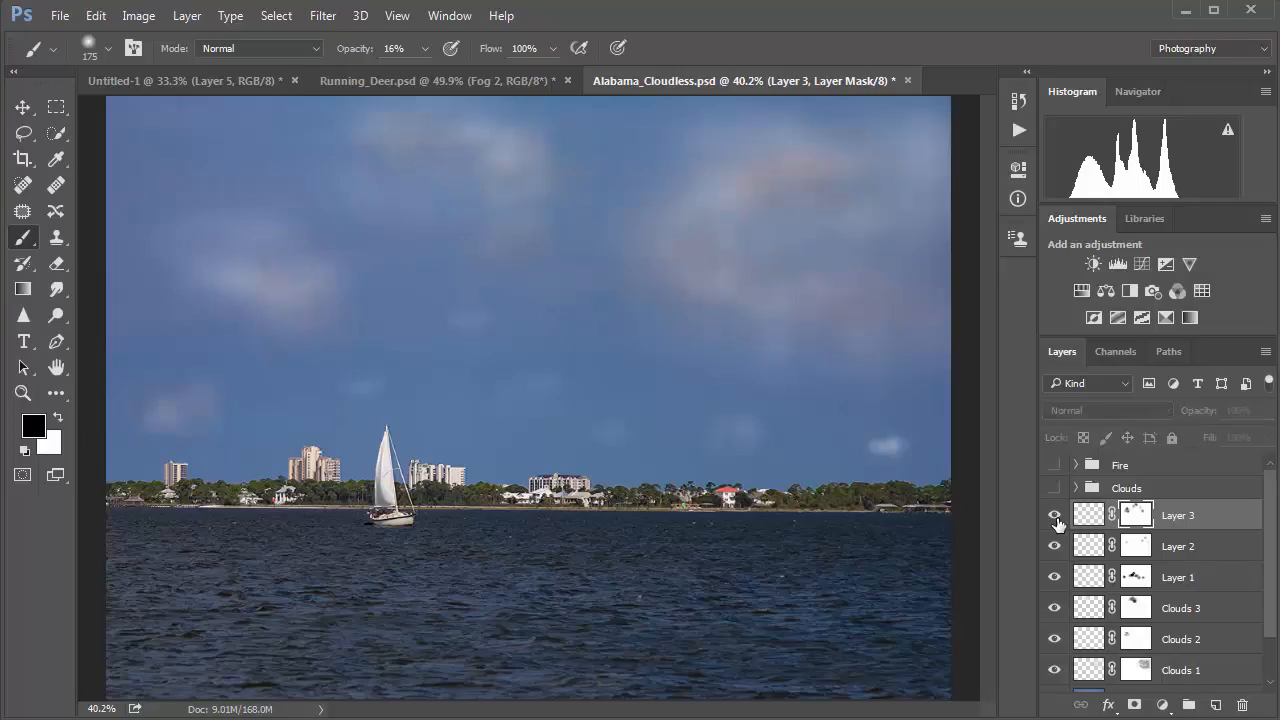
left_click(1055, 517)
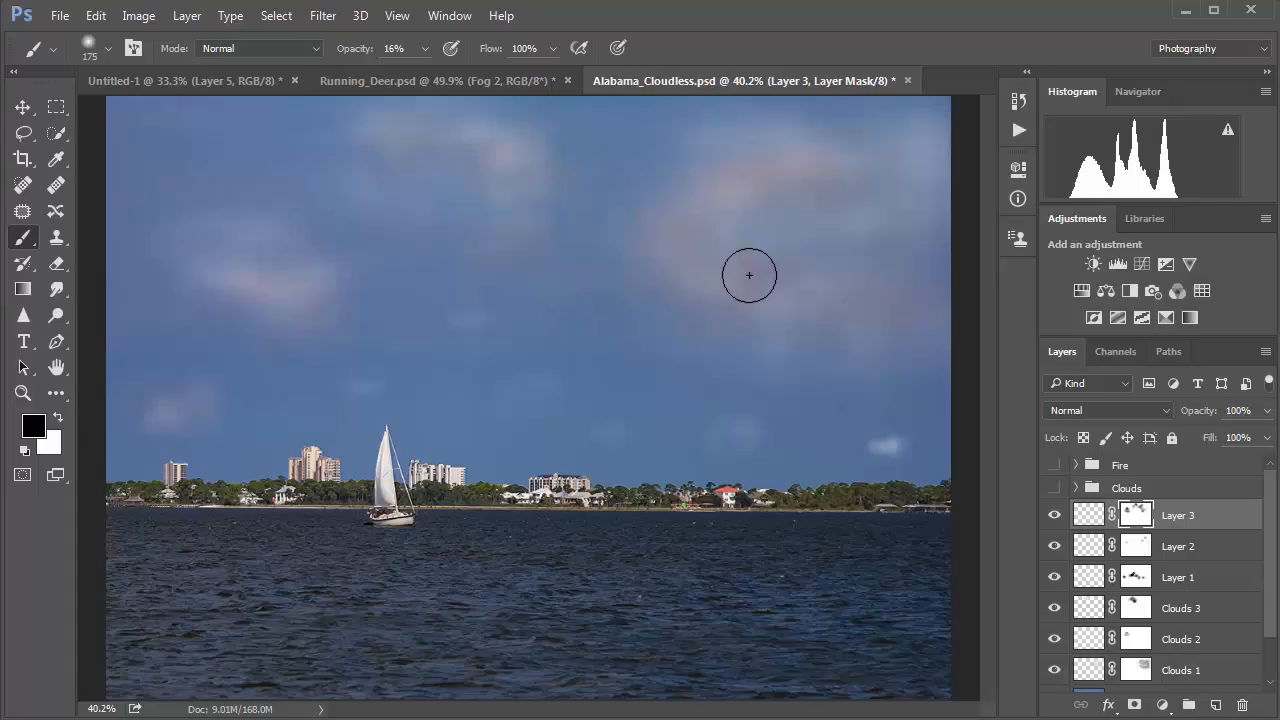
left_click(1055, 516)
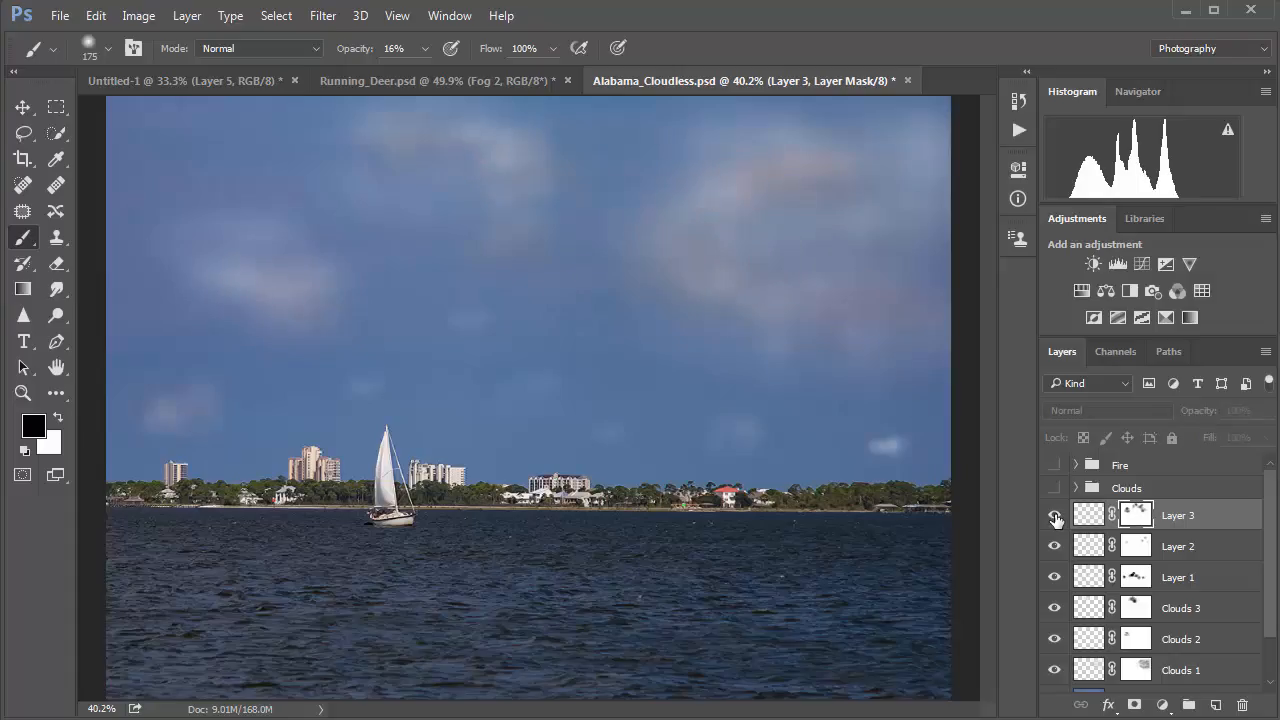
left_click(1055, 516)
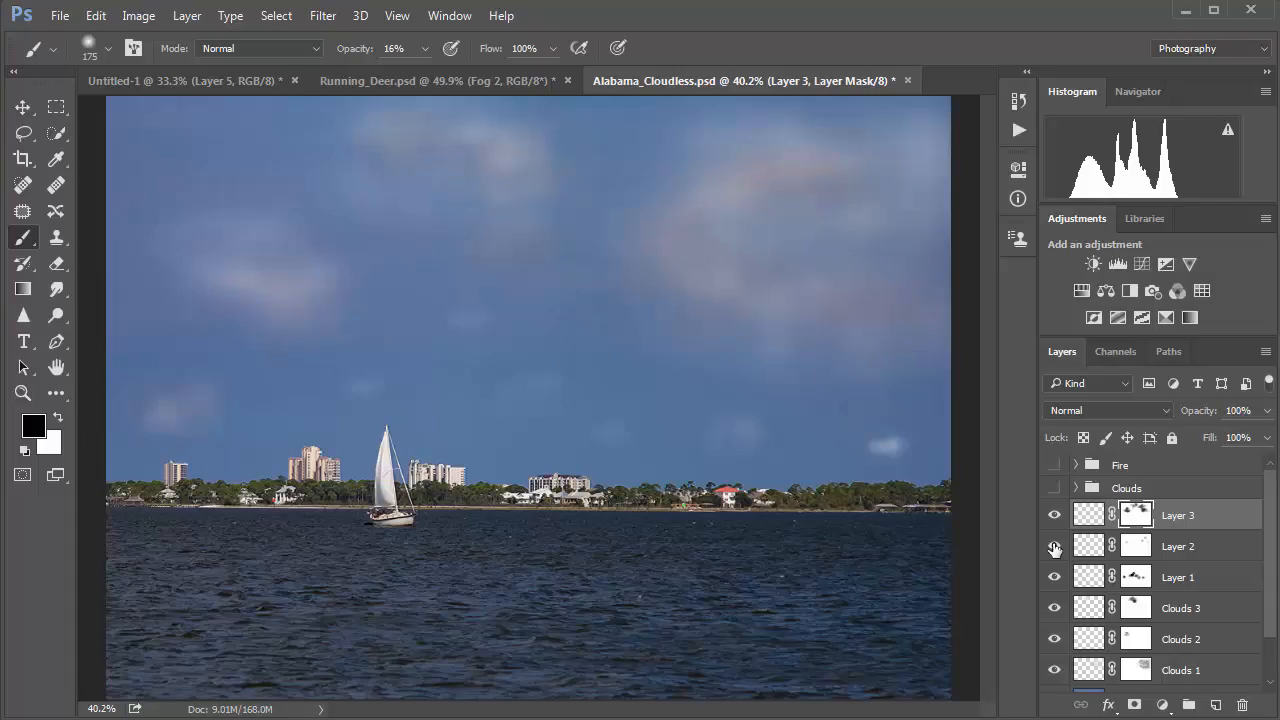
mouse_move(1054, 516)
left_mouse_down()
mouse_move(1054, 548)
mouse_move(1054, 520)
left_mouse_up()
Switch to Layer 2's mask and fade the tint over the large right cloud
key("alt+bracketleft")
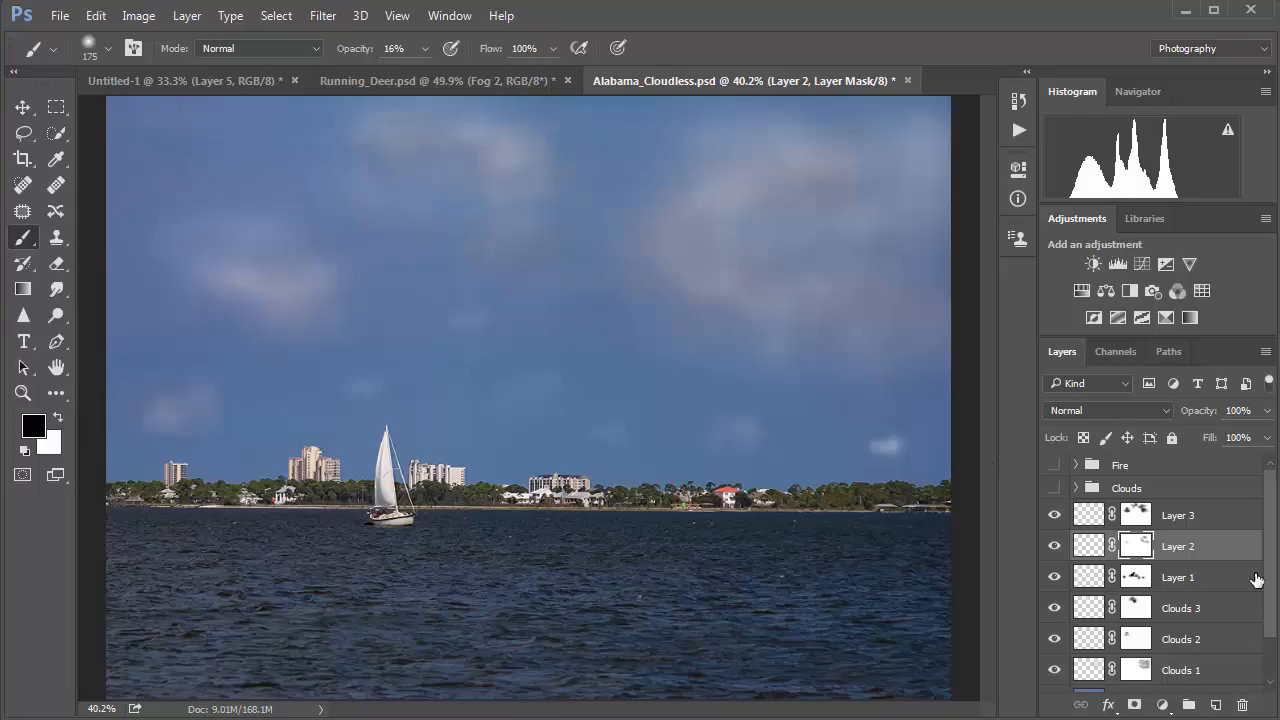
scroll(1270, 598, "down", 2)
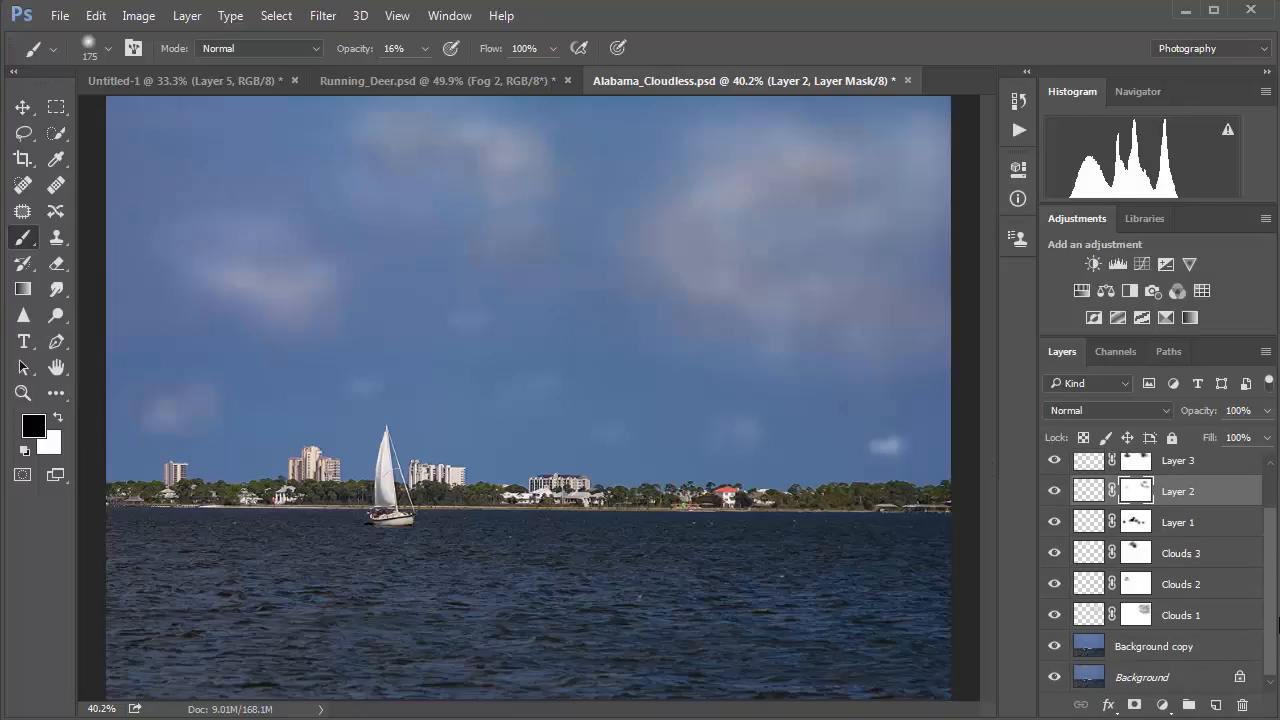
scroll(1211, 448, "up", 2)
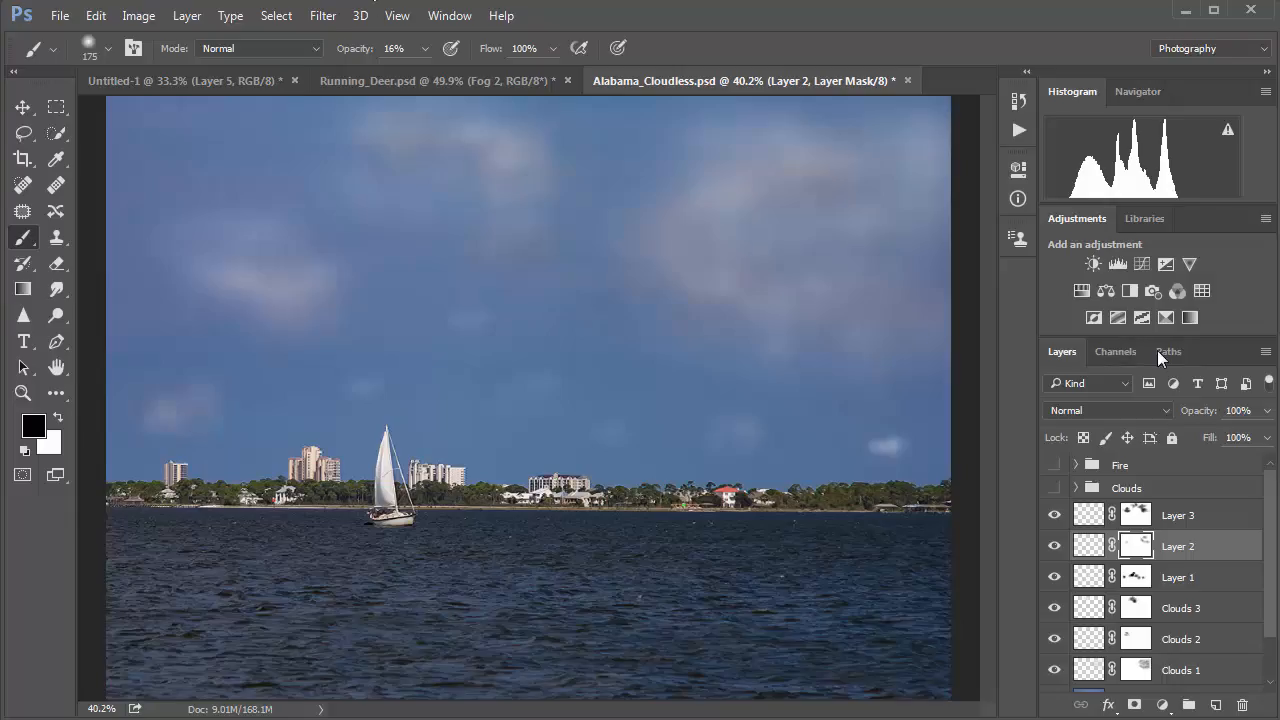
Close the Paths panel and dock the History panel alongside Layers and Channels, with Actions collapsed
left_click_drag(1160, 351, 663, 157)
left_click(709, 153)
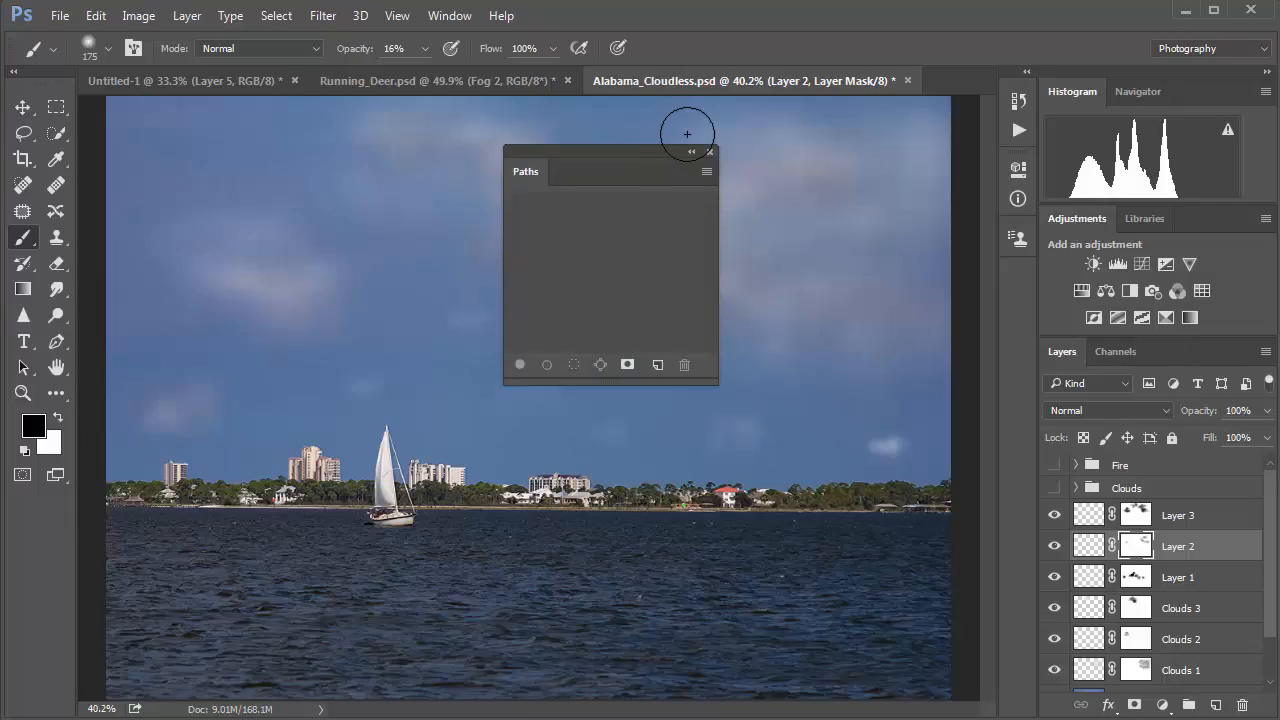
left_click(449, 16)
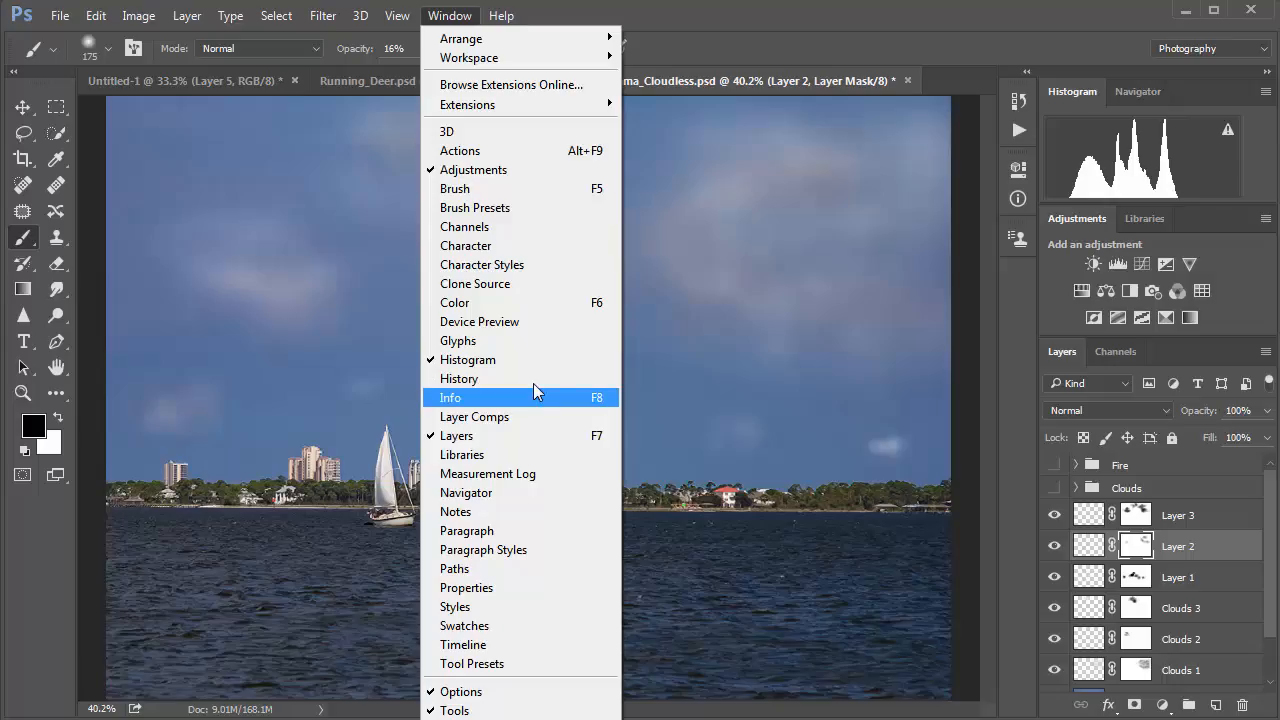
left_click(481, 372)
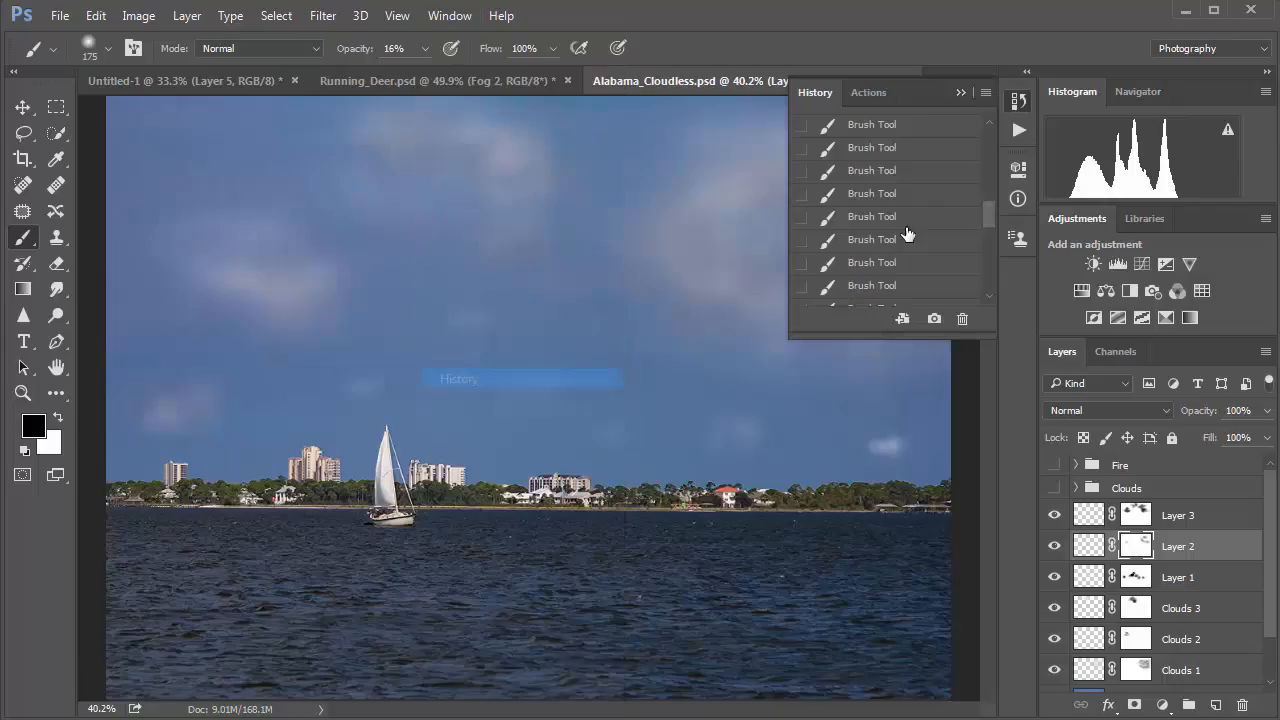
left_click_drag(988, 213, 974, 107)
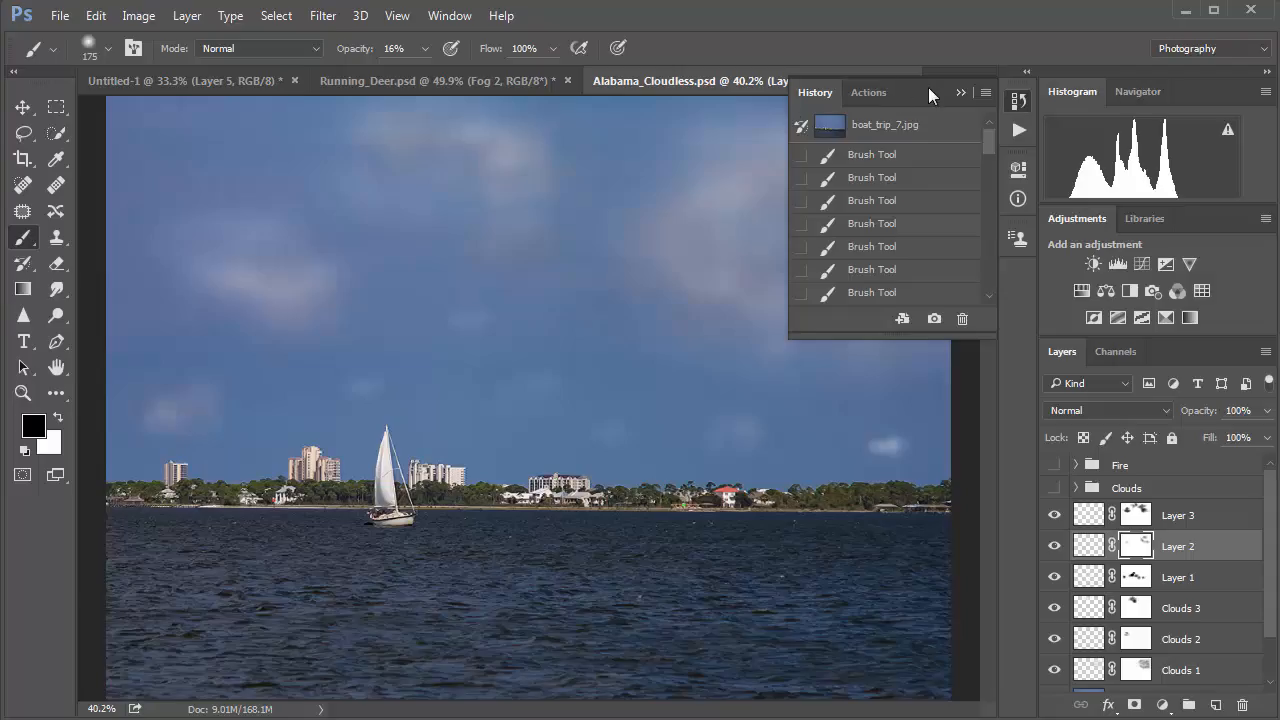
left_click_drag(800, 93, 1156, 354)
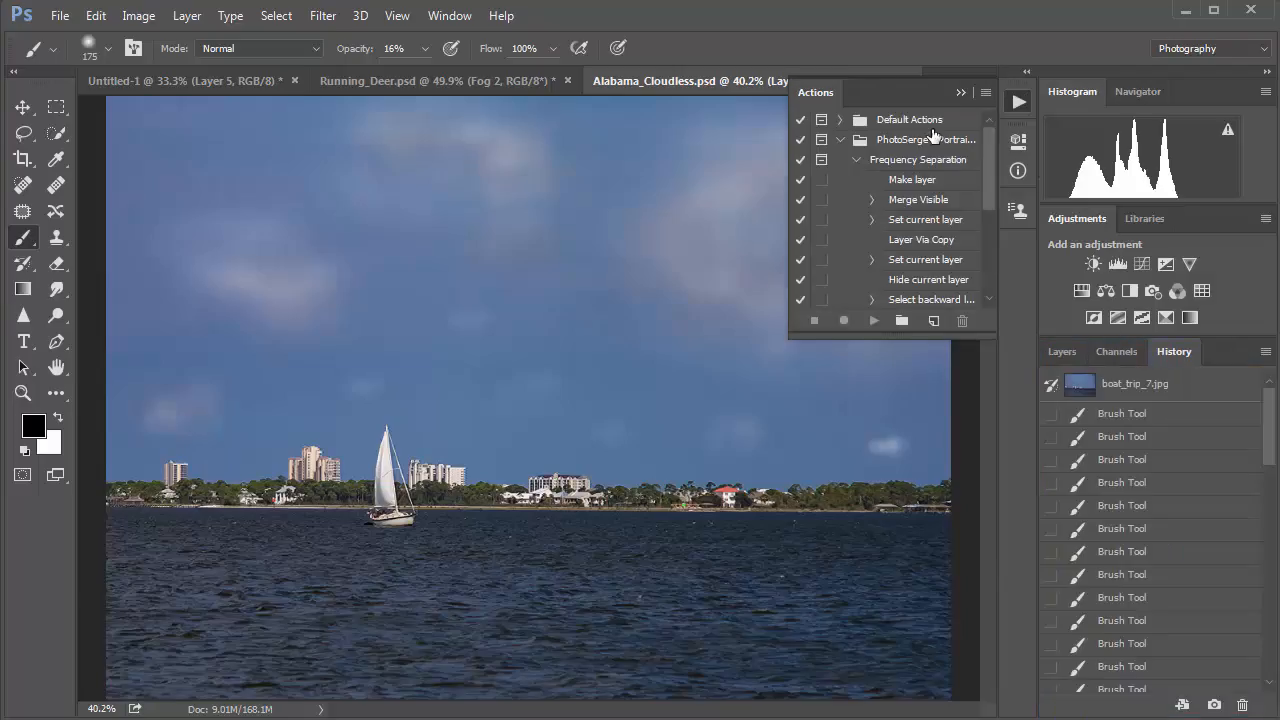
left_click(959, 93)
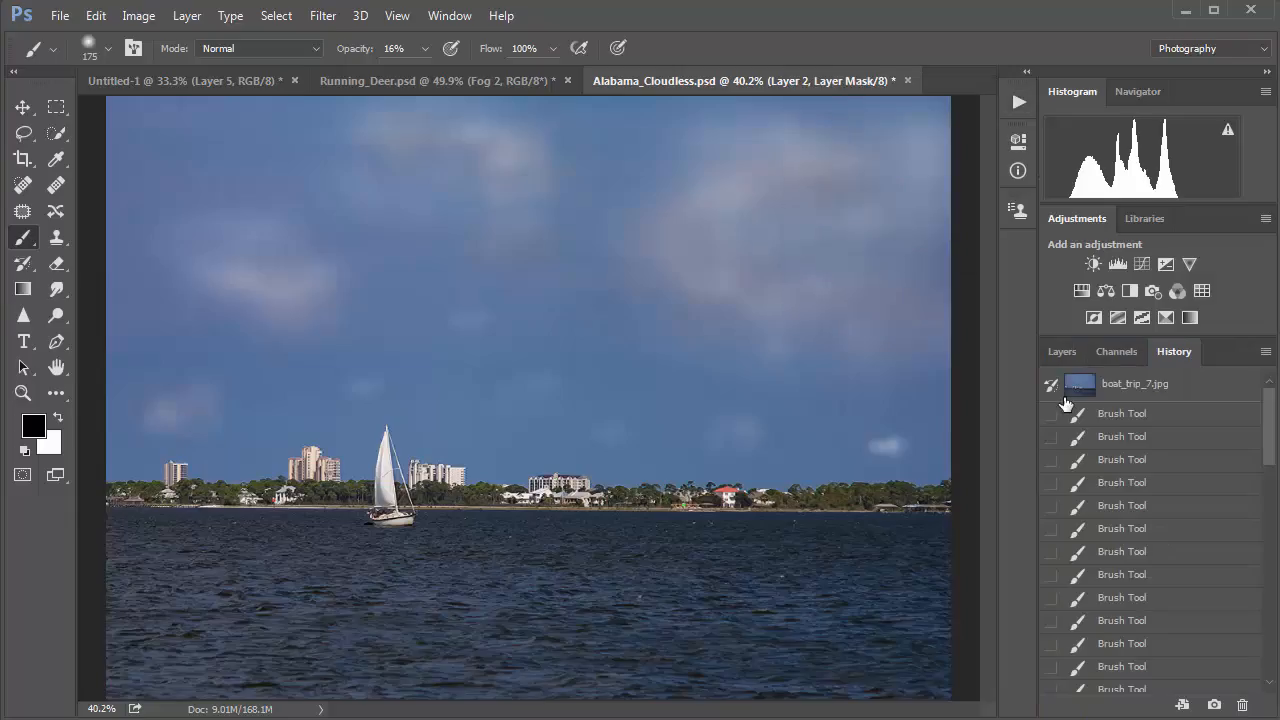
Compare the original boat_trip_7.jpg snapshot with the latest Brush Tool history state
left_click(1146, 389)
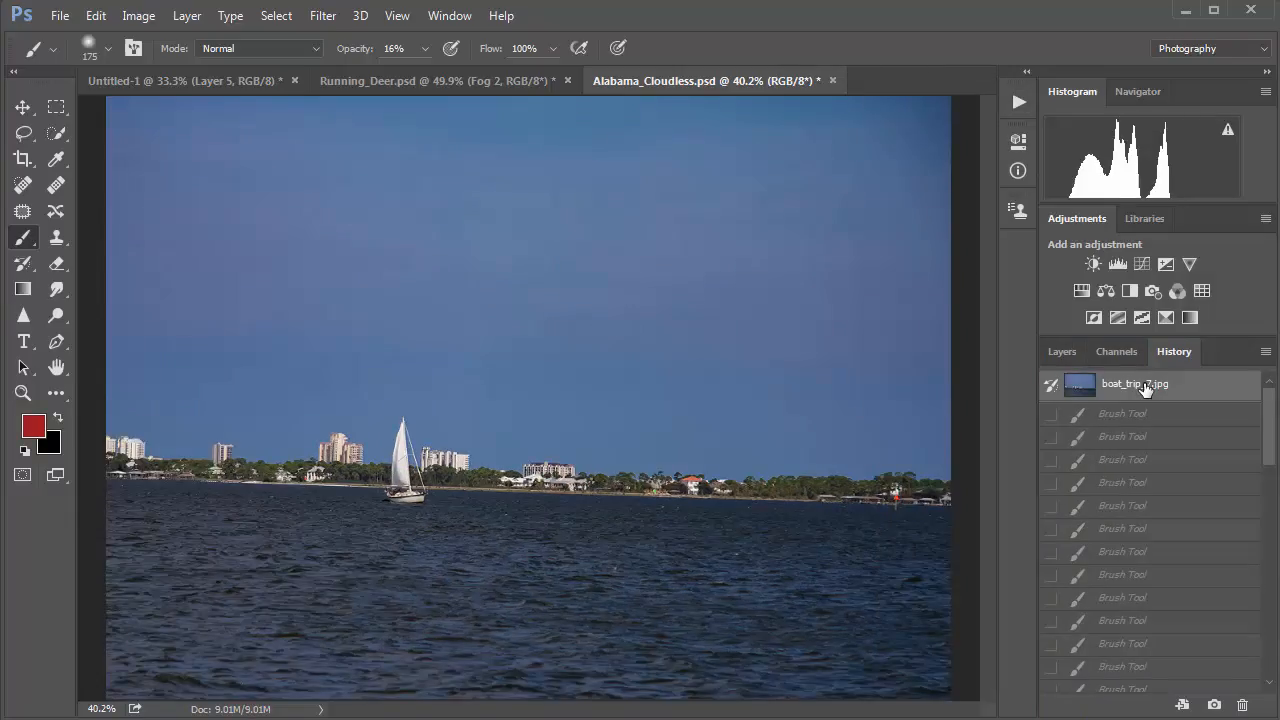
left_click_drag(1270, 422, 1268, 652)
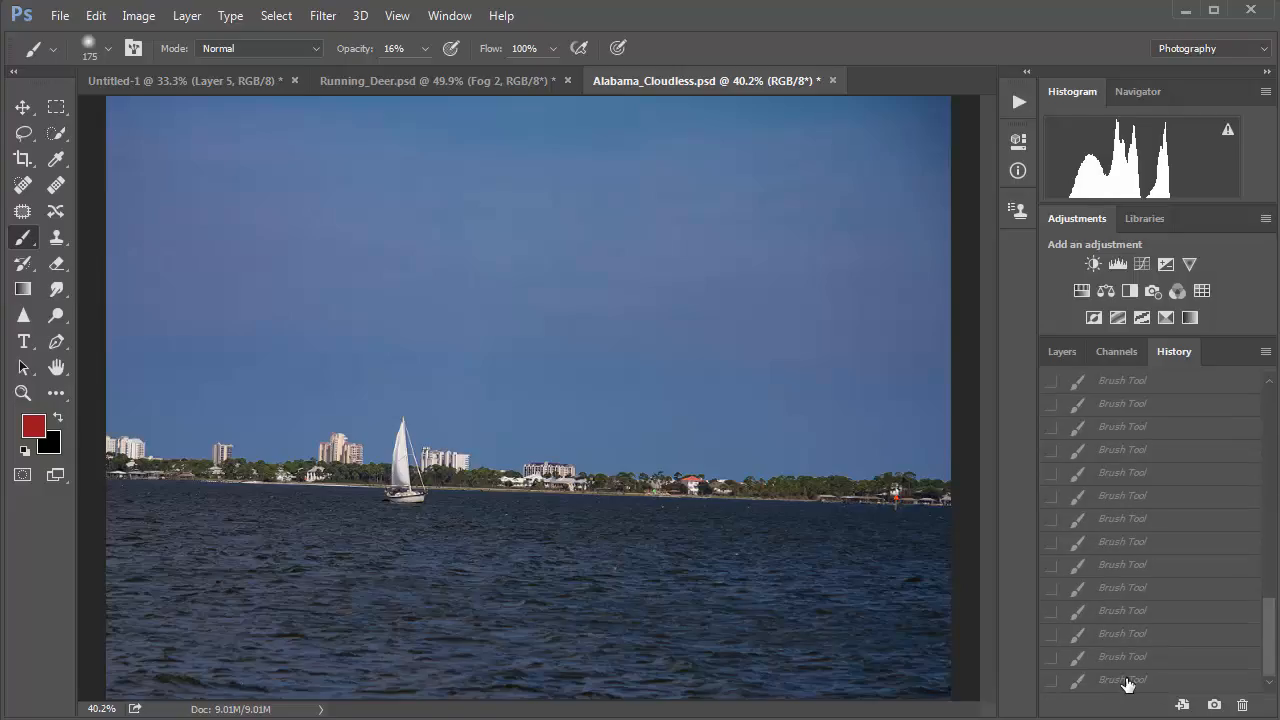
left_click(1127, 680)
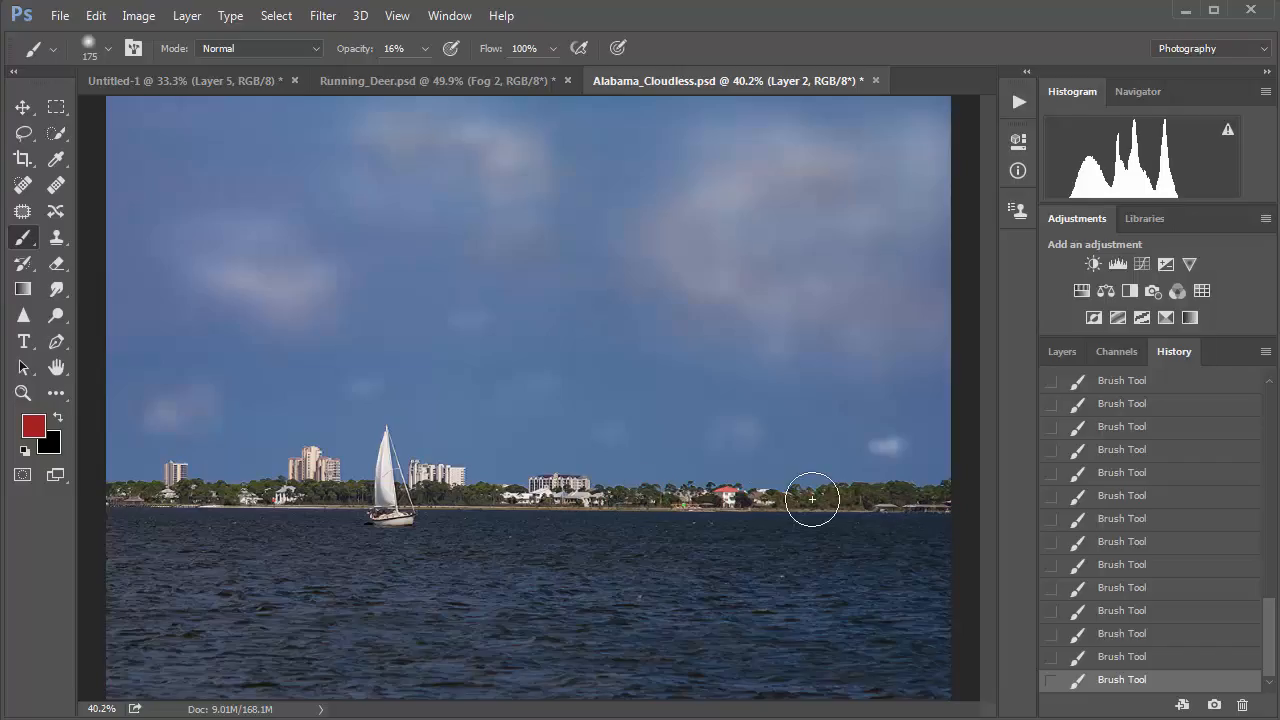
Draw a straight Pen path along the shoreline from the photo's left edge to its right edge
left_click(55, 345)
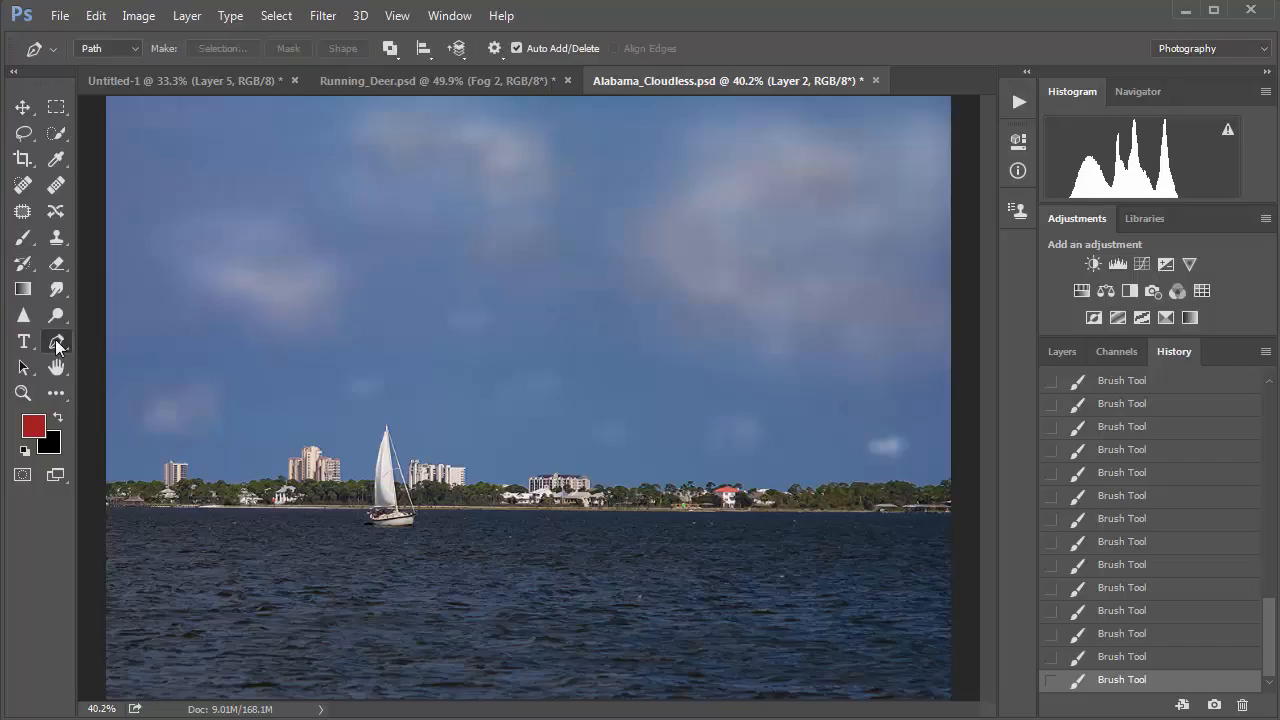
left_click(106, 504)
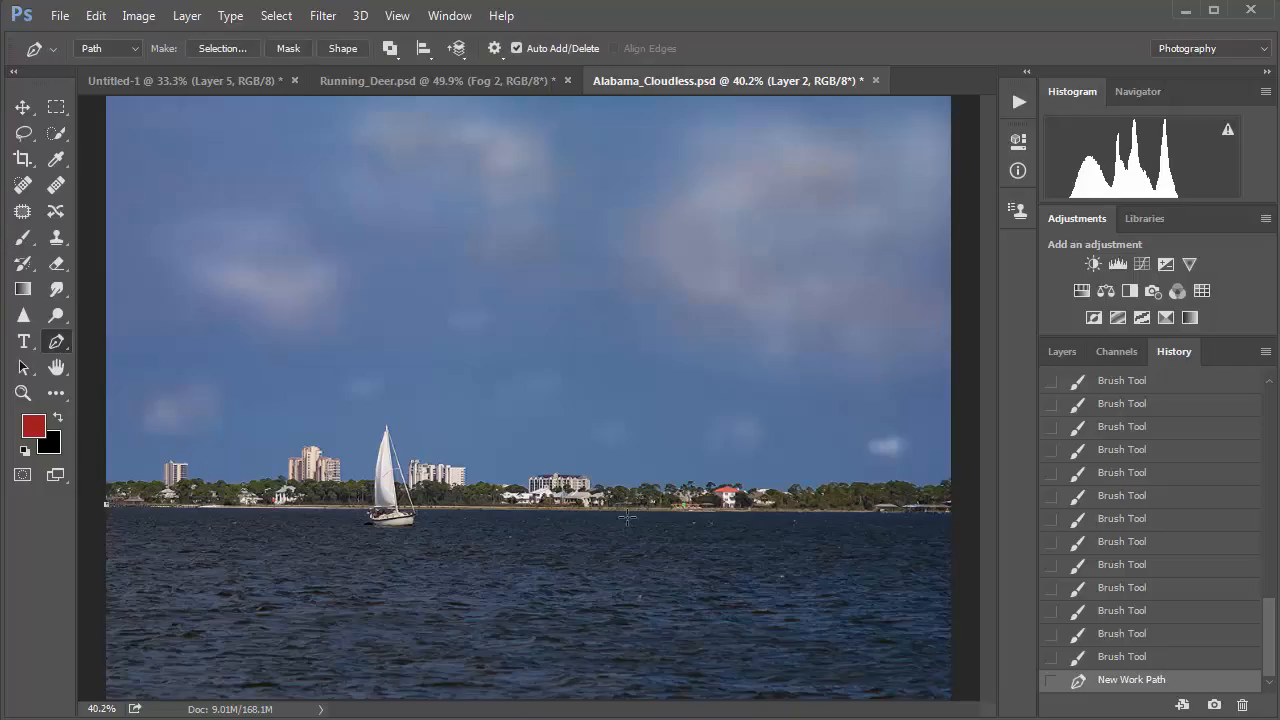
left_click(950, 510)
Add a new layer above Layer 3 and name it Fire 1
left_click(1061, 353)
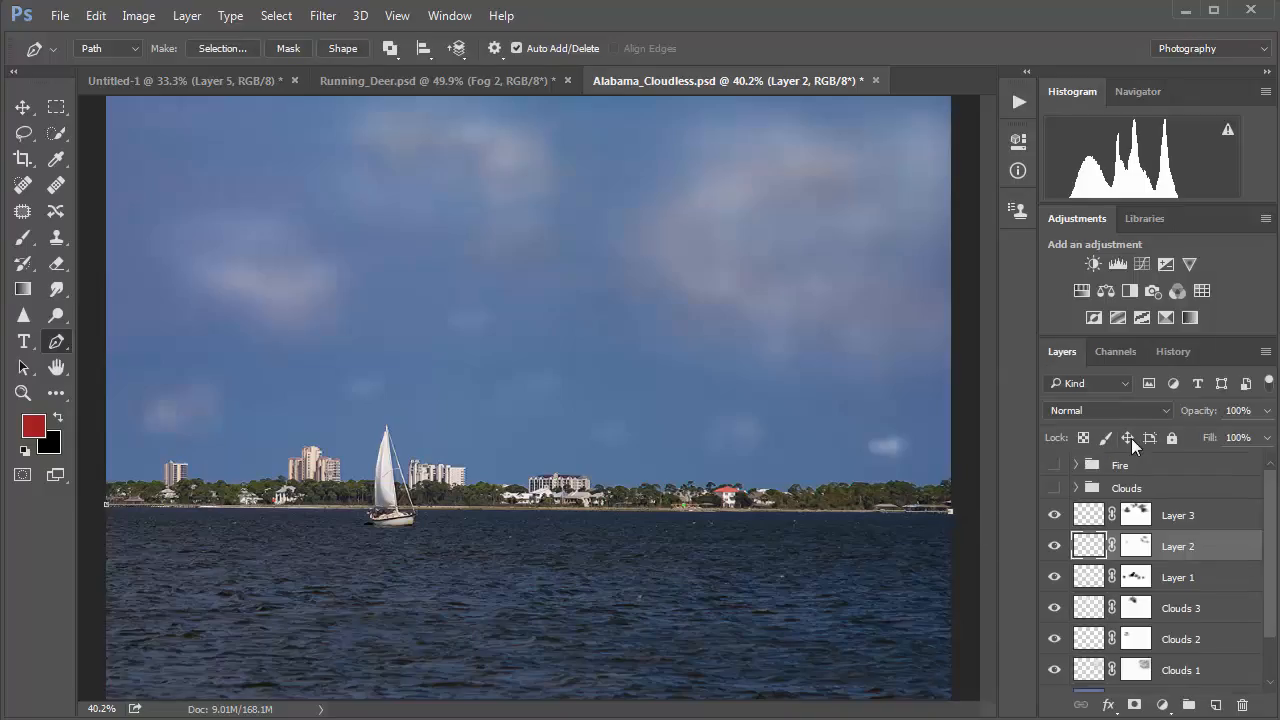
left_click(1090, 515)
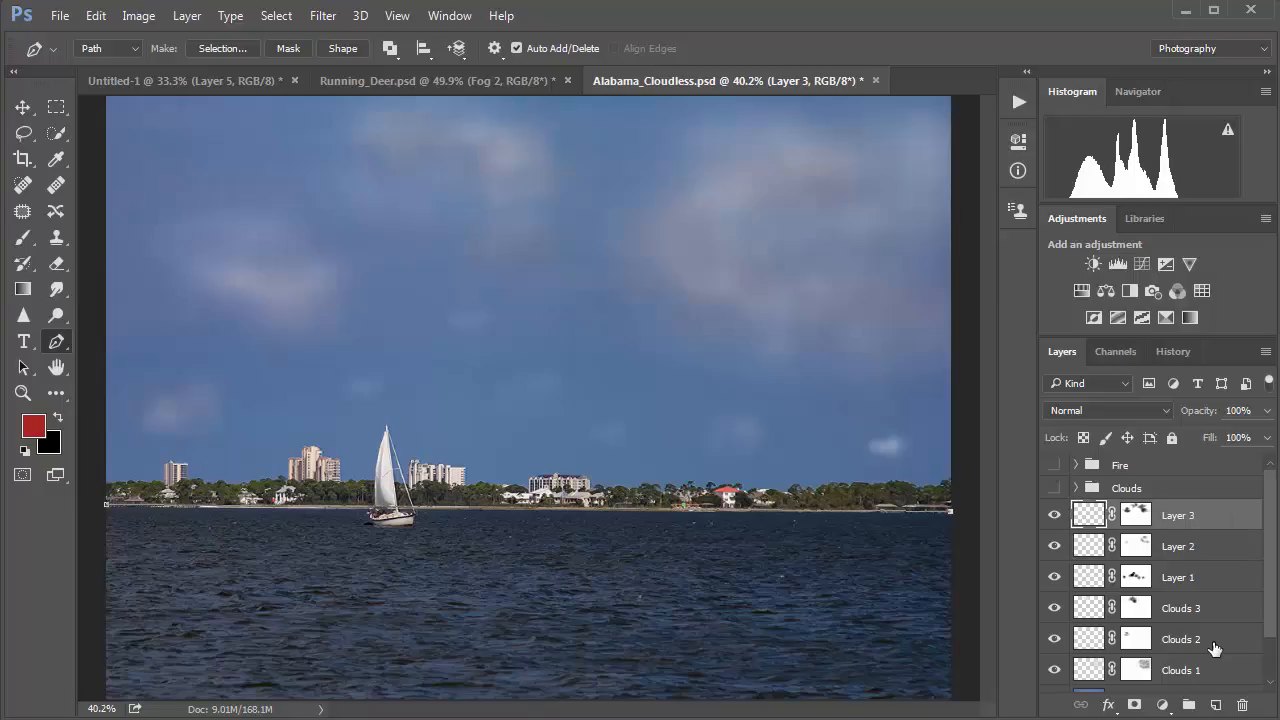
left_click(1216, 705)
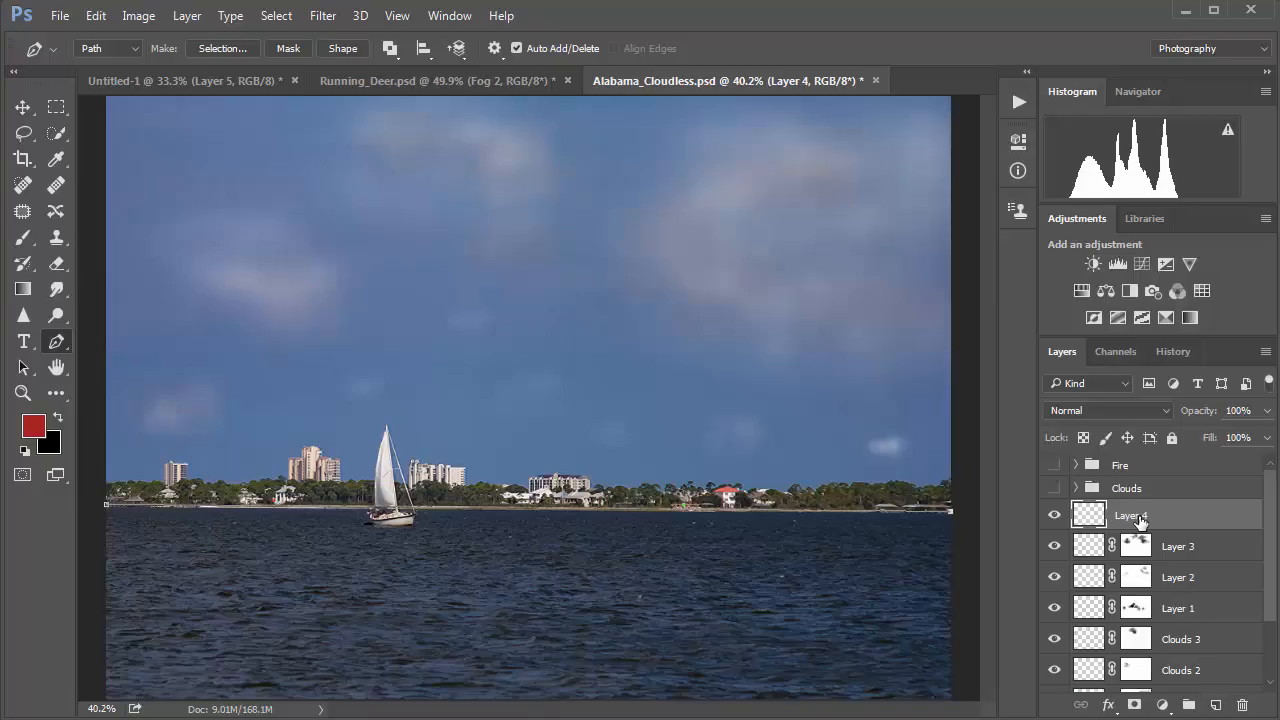
double_click(1141, 518)
type("Fire 1")
key("Return")
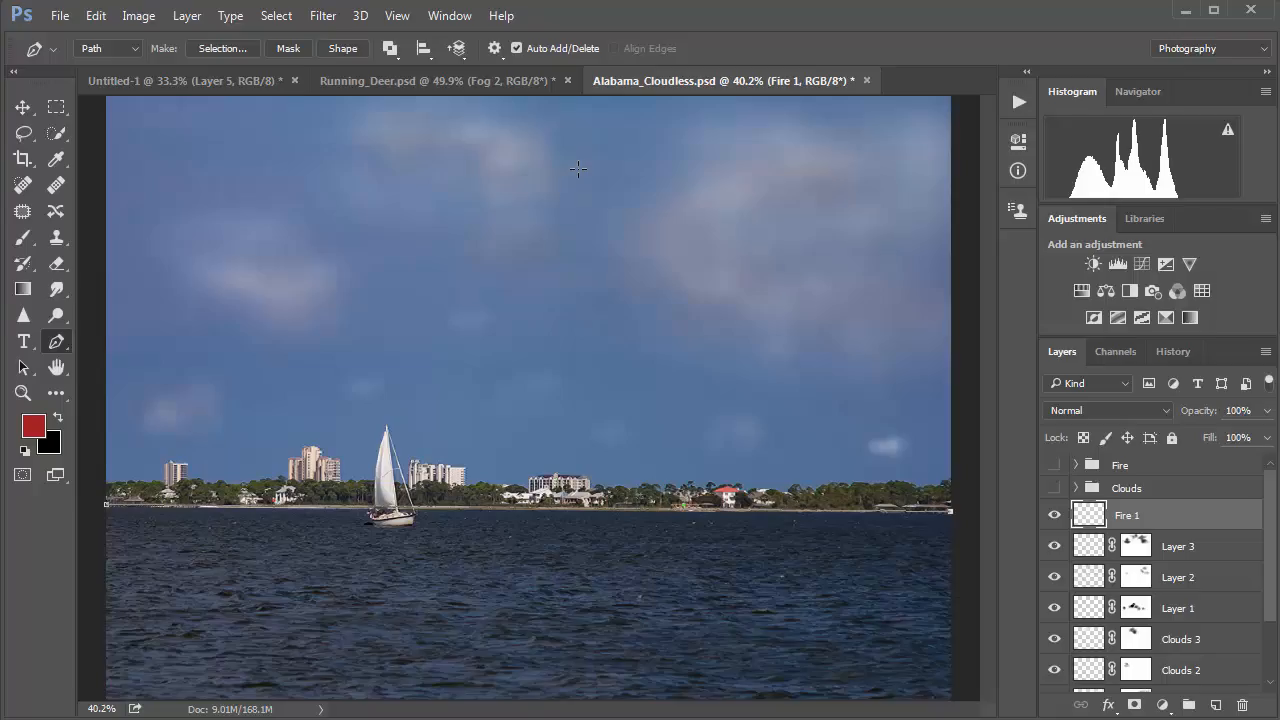
Start the Flame render filter on the Fire 1 layer and set the flame length to 333
left_click(323, 16)
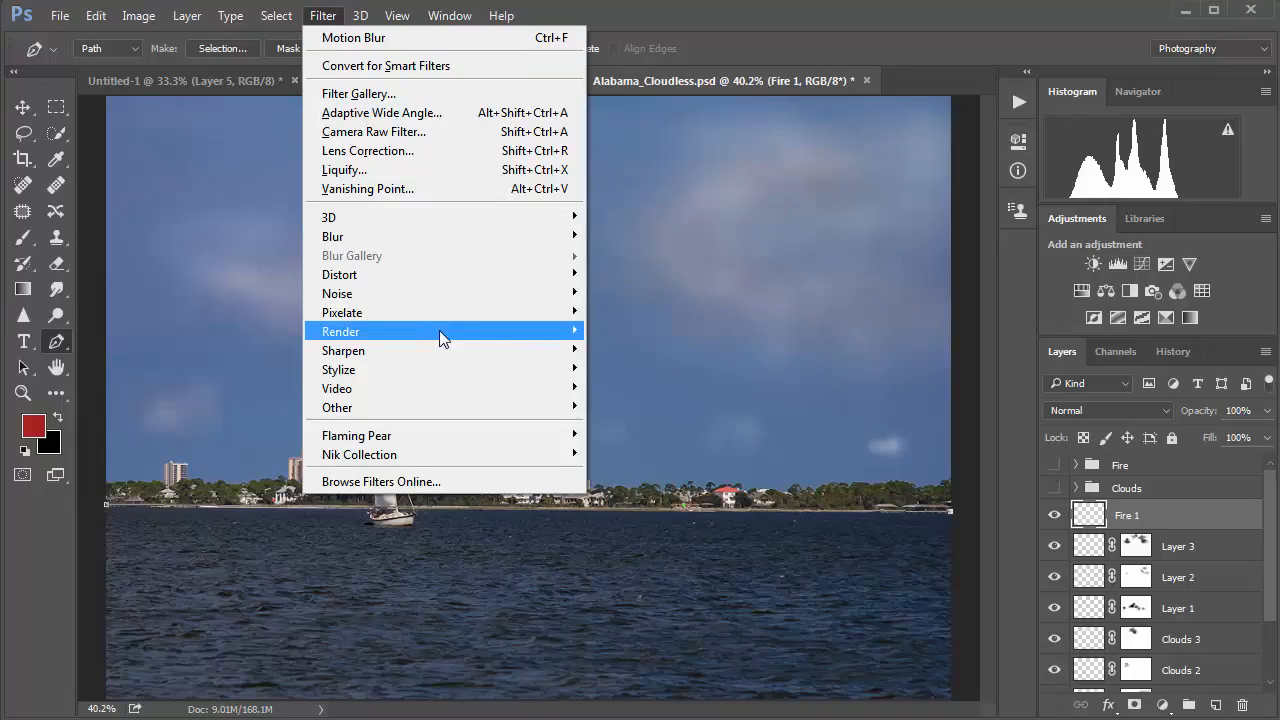
mouse_move(440, 332)
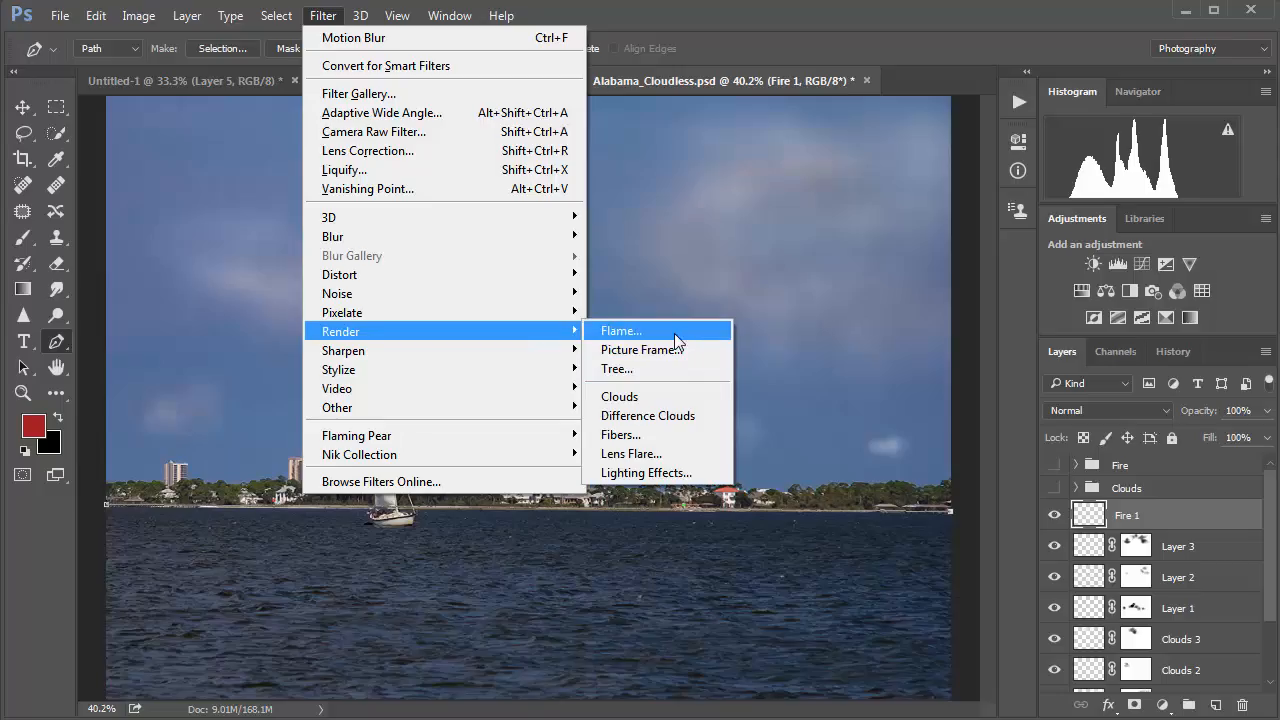
left_click(674, 334)
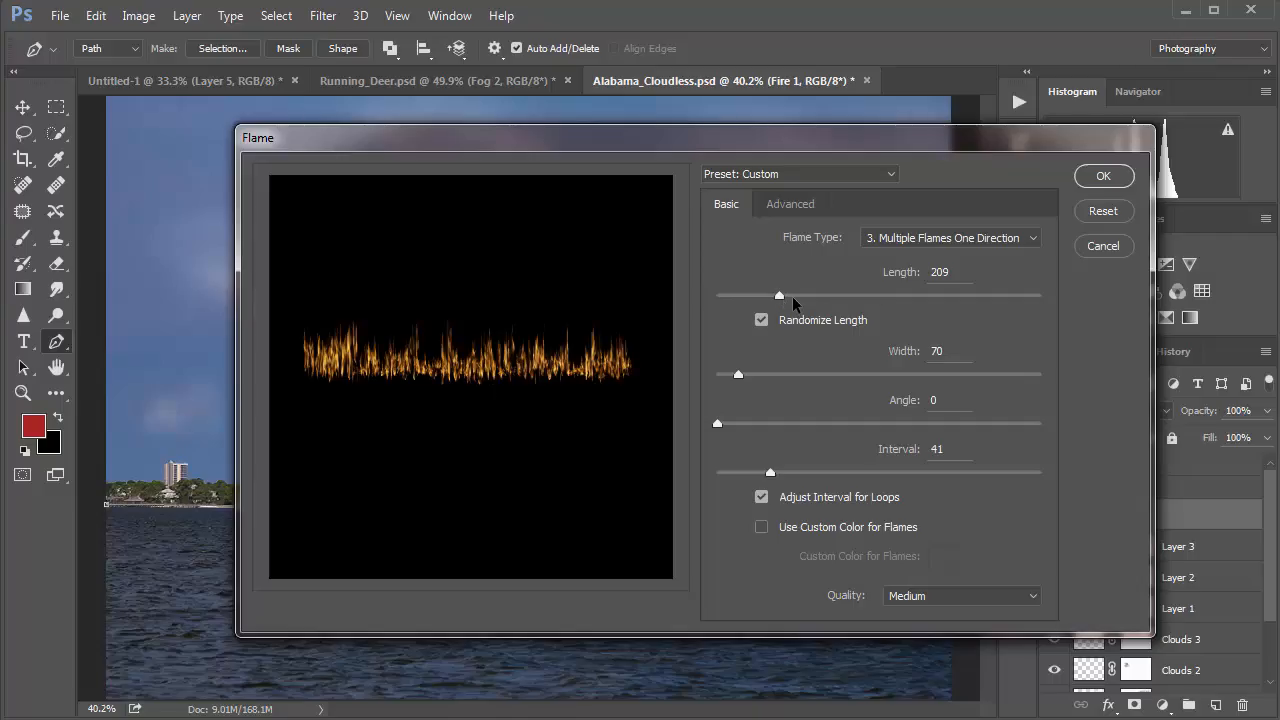
left_click_drag(780, 297, 806, 292)
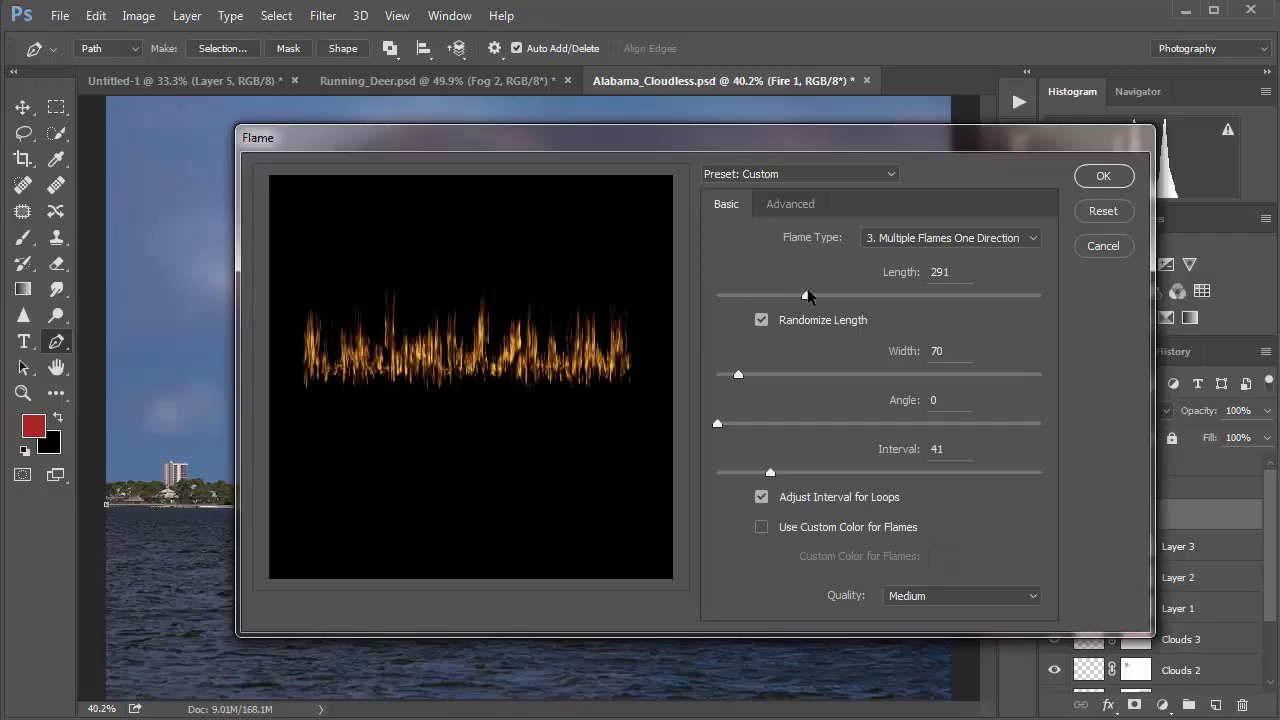
left_click(866, 296)
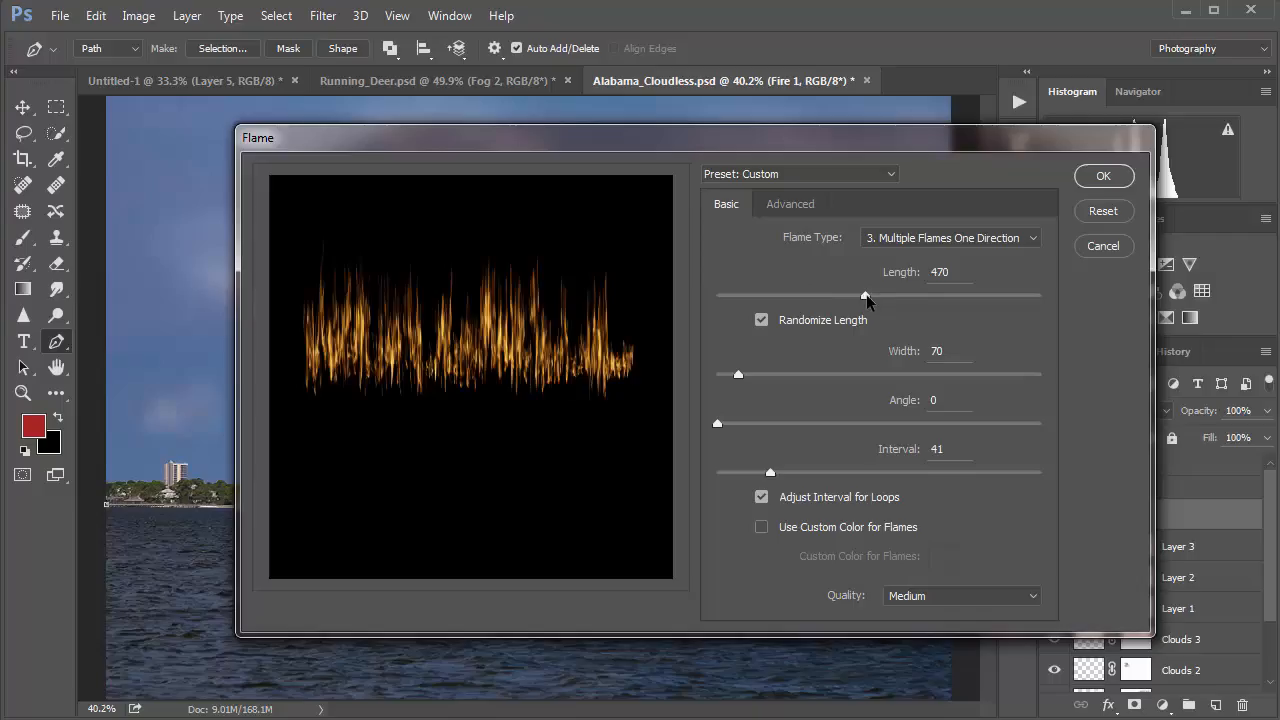
left_click_drag(868, 296, 806, 297)
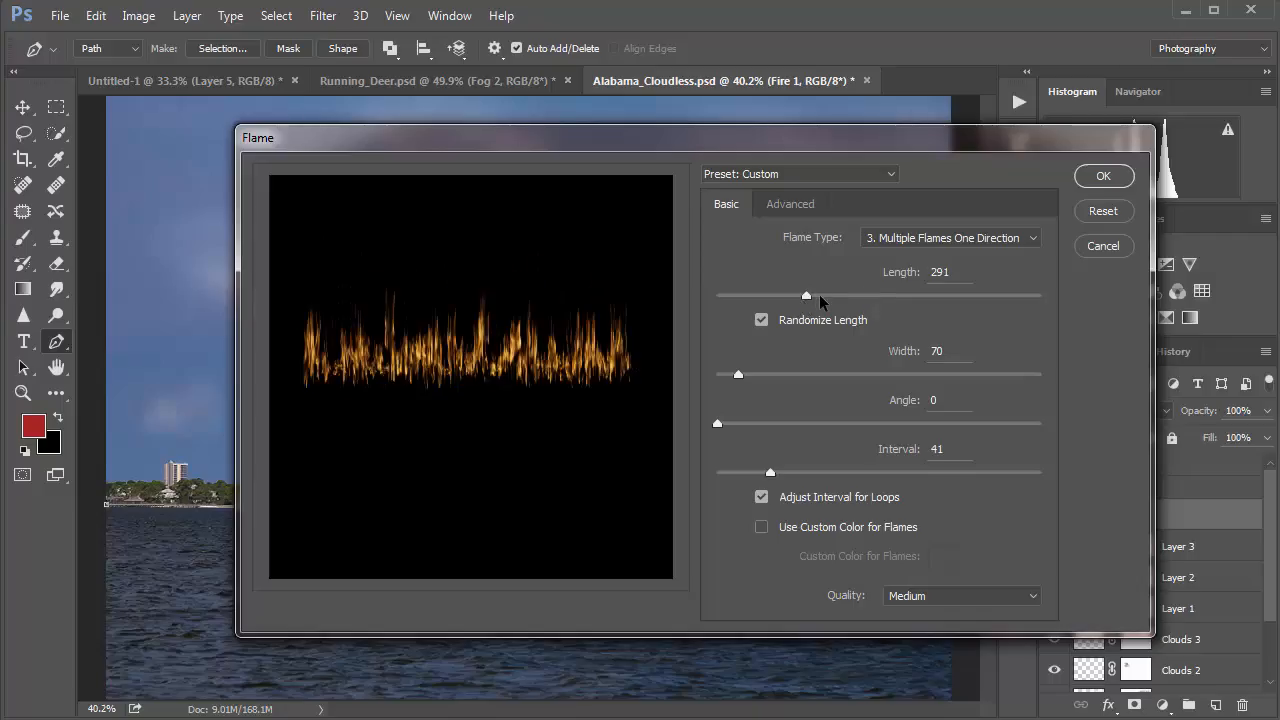
left_click(820, 296)
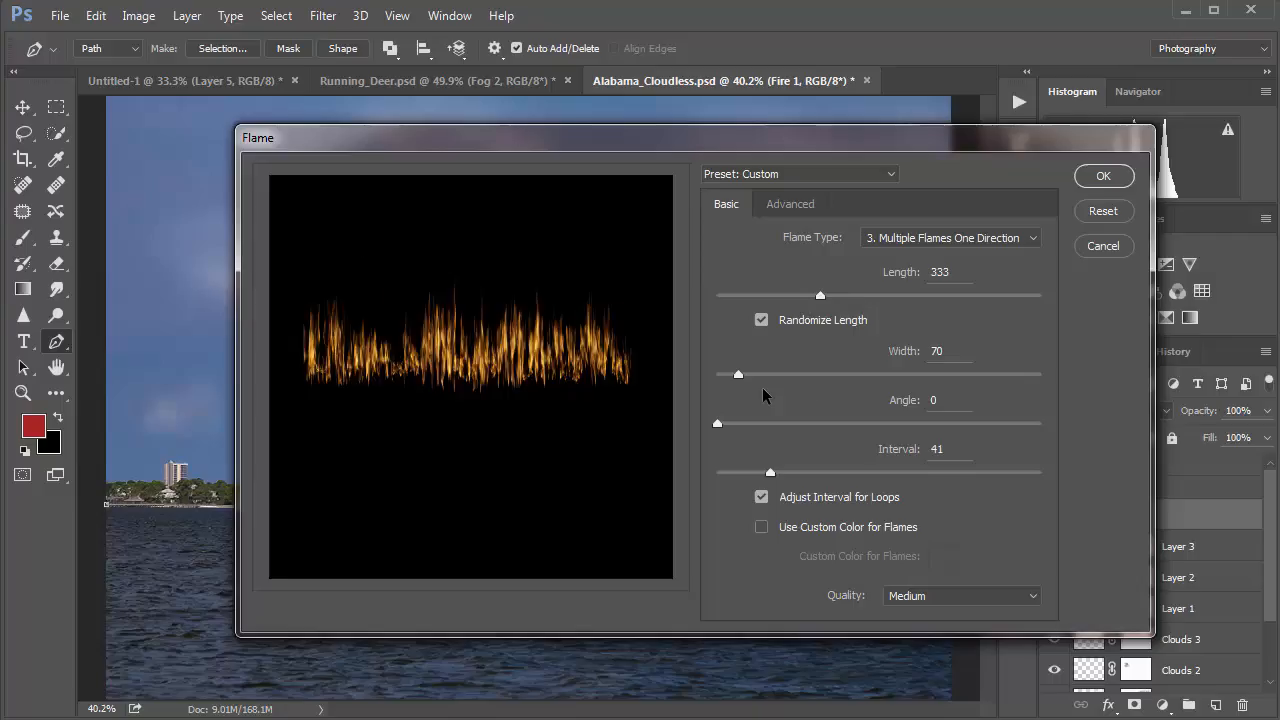
Set the flame width to 113 and the interval to 31 in the Flame filter
mouse_move(738, 375)
left_mouse_down()
mouse_move(778, 378)
mouse_move(752, 376)
left_mouse_up()
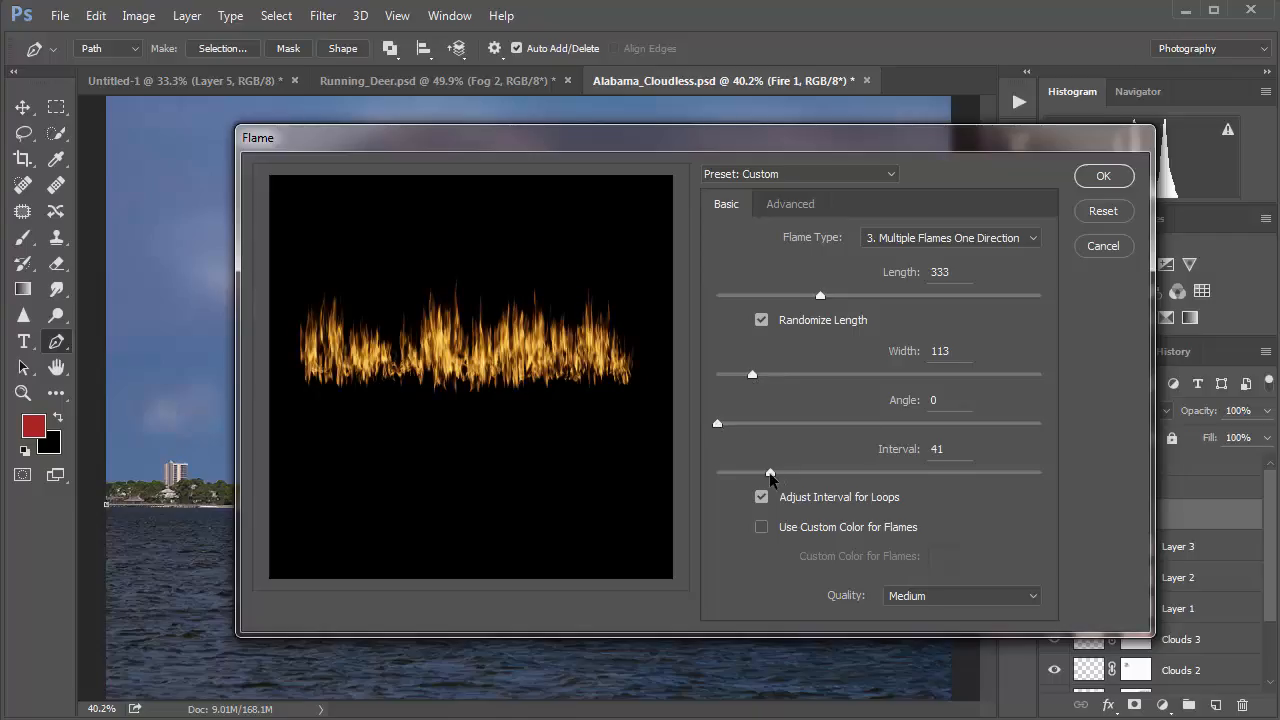
left_click_drag(798, 476, 812, 471)
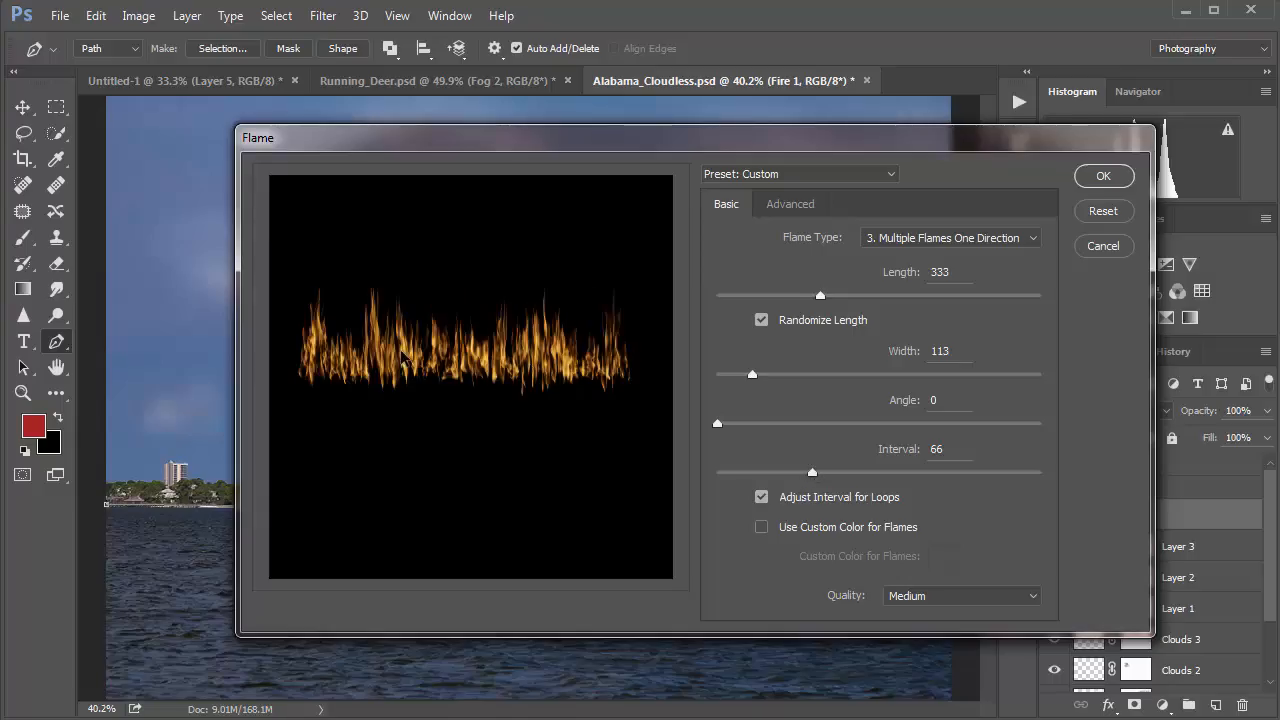
left_click_drag(817, 483, 720, 476)
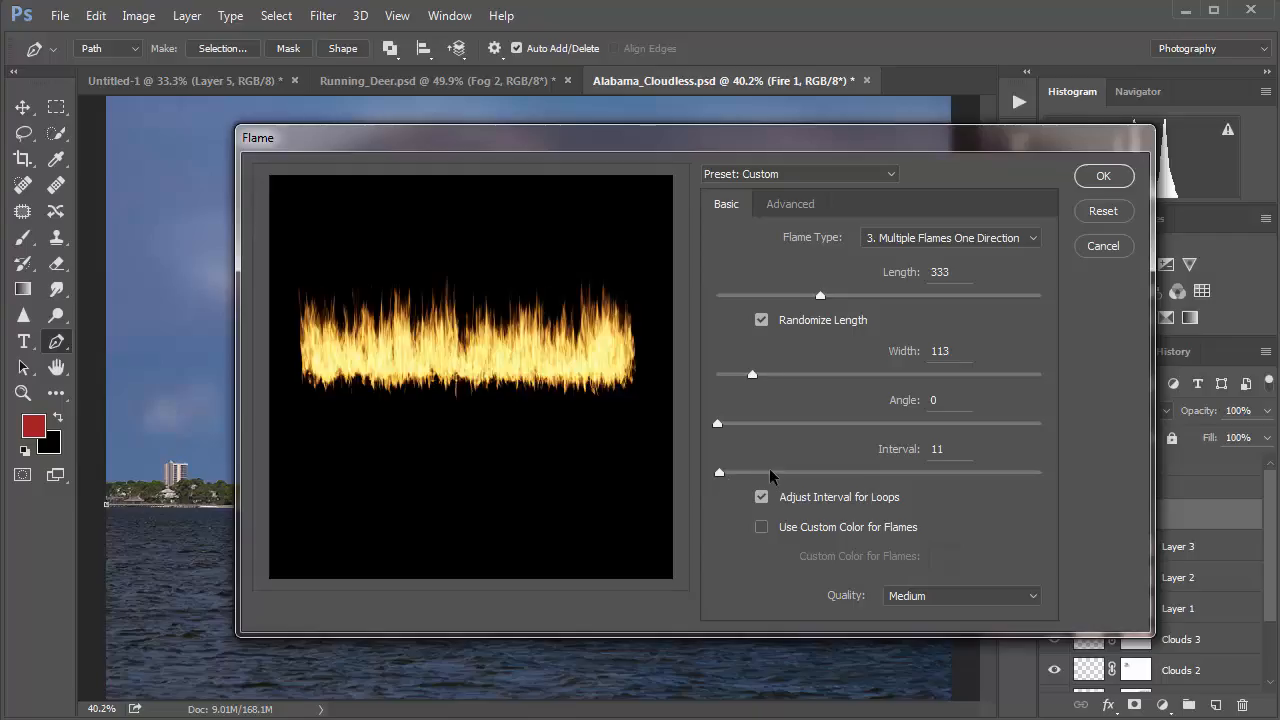
left_click(753, 472)
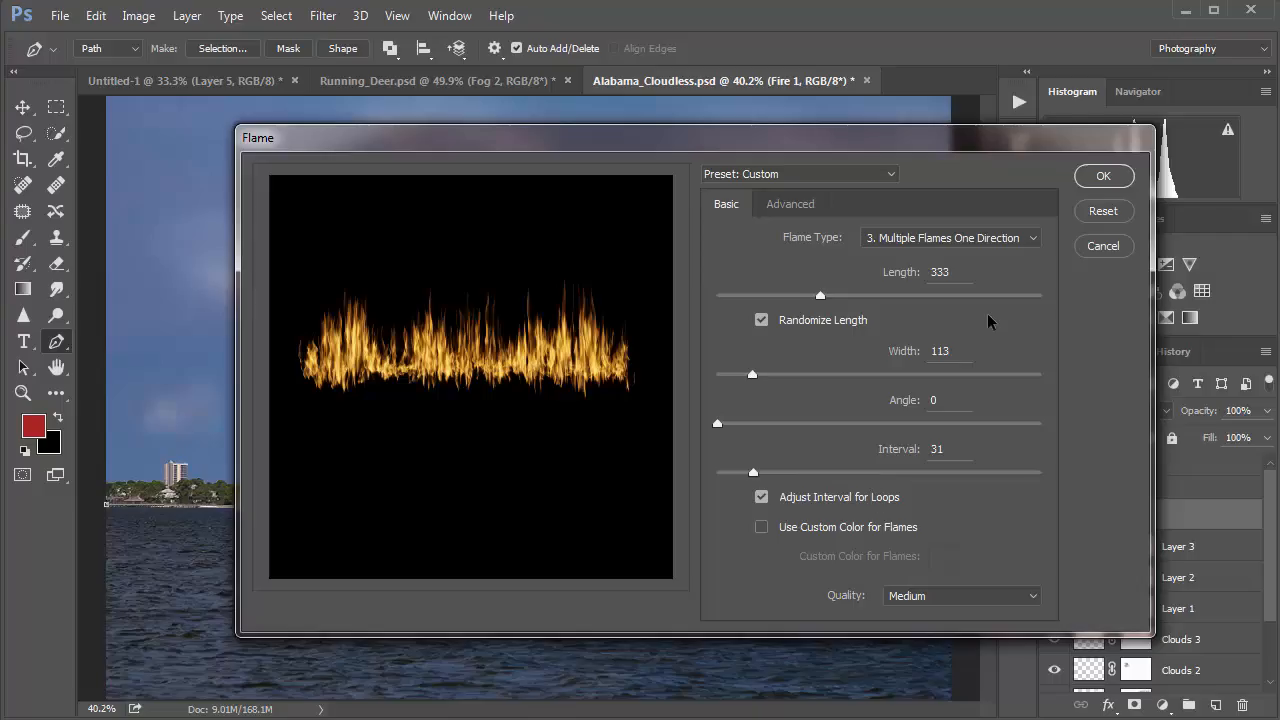
Keep the Multiple Flames One Direction type and Medium quality, and render the flames on the Fire 1 layer
left_click(1016, 240)
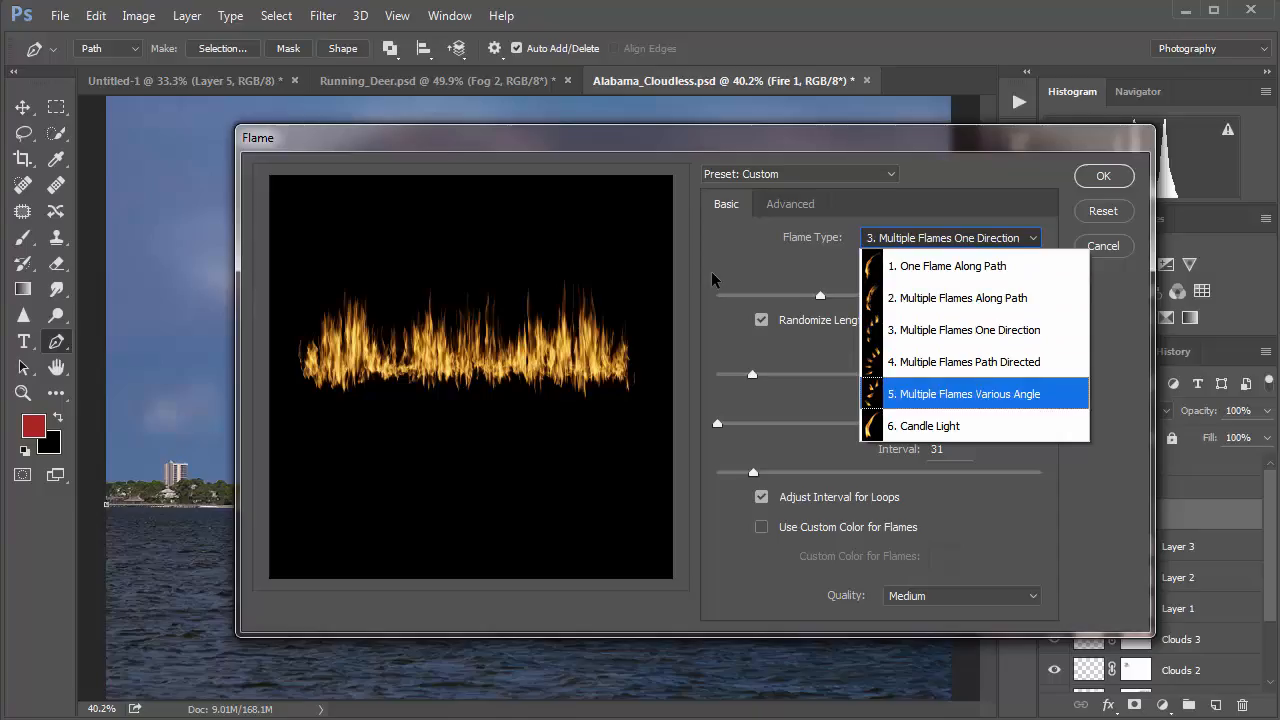
left_click(940, 330)
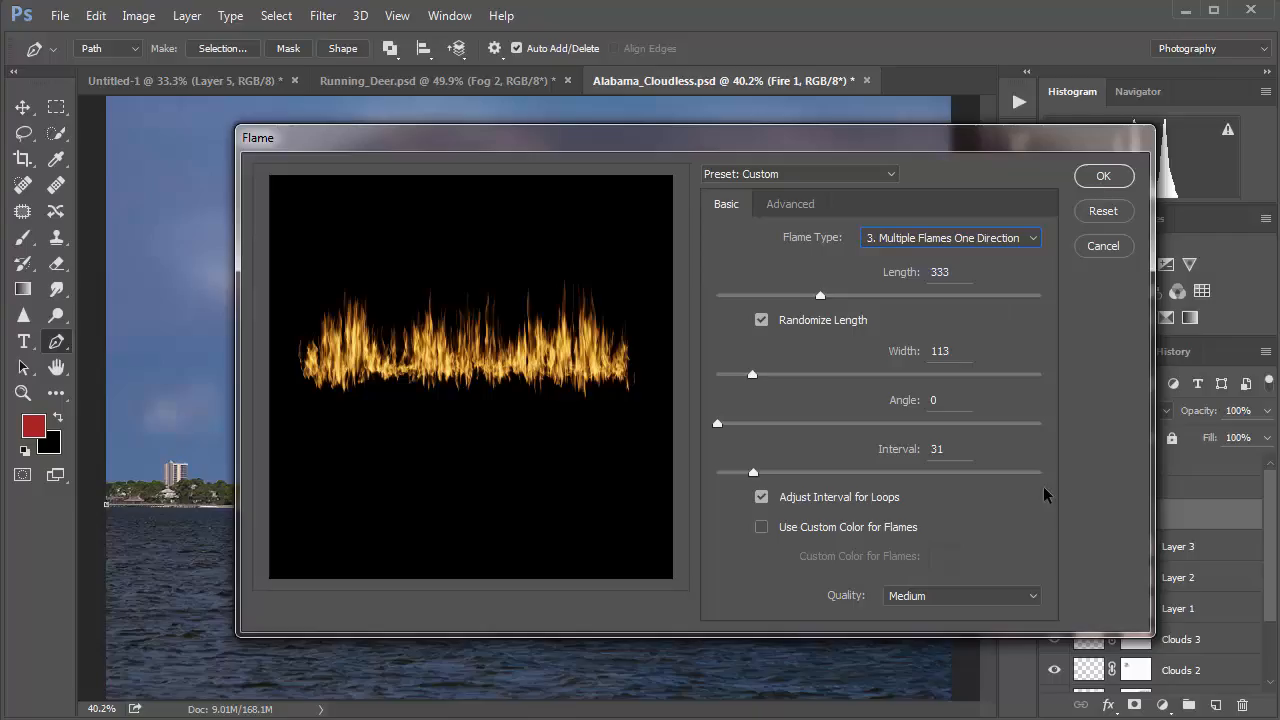
left_click(1030, 597)
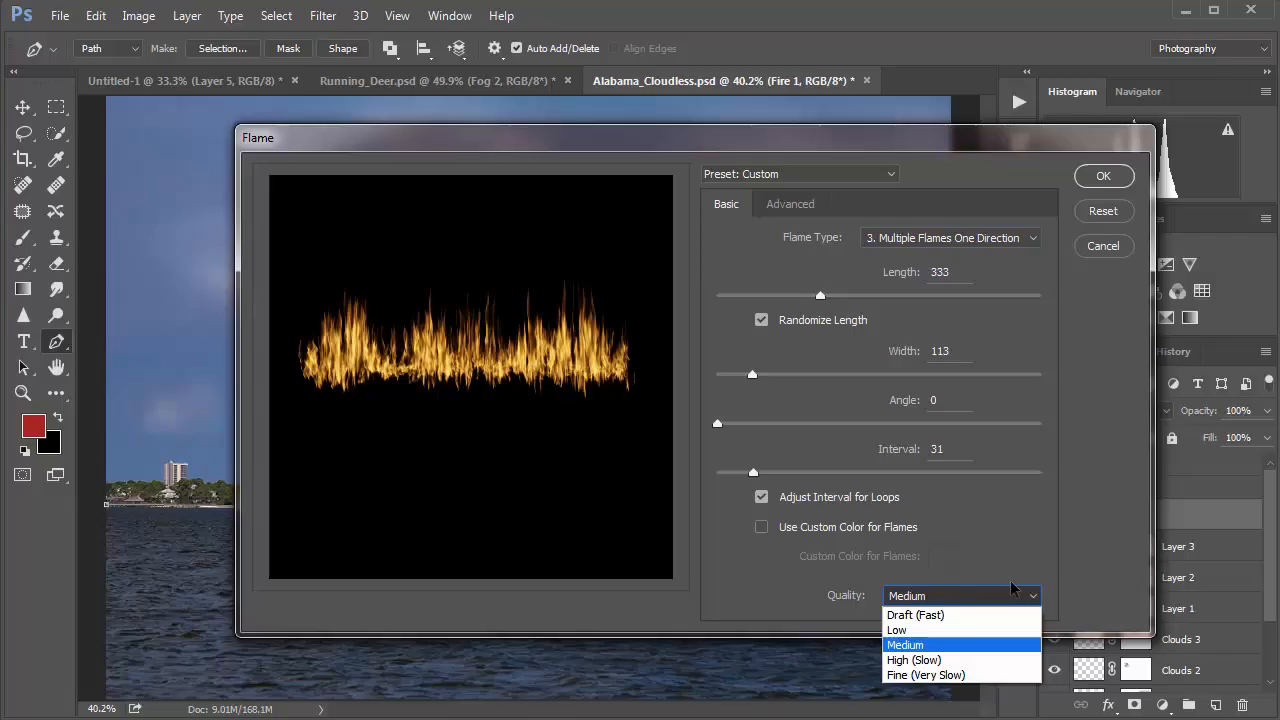
left_click(1063, 315)
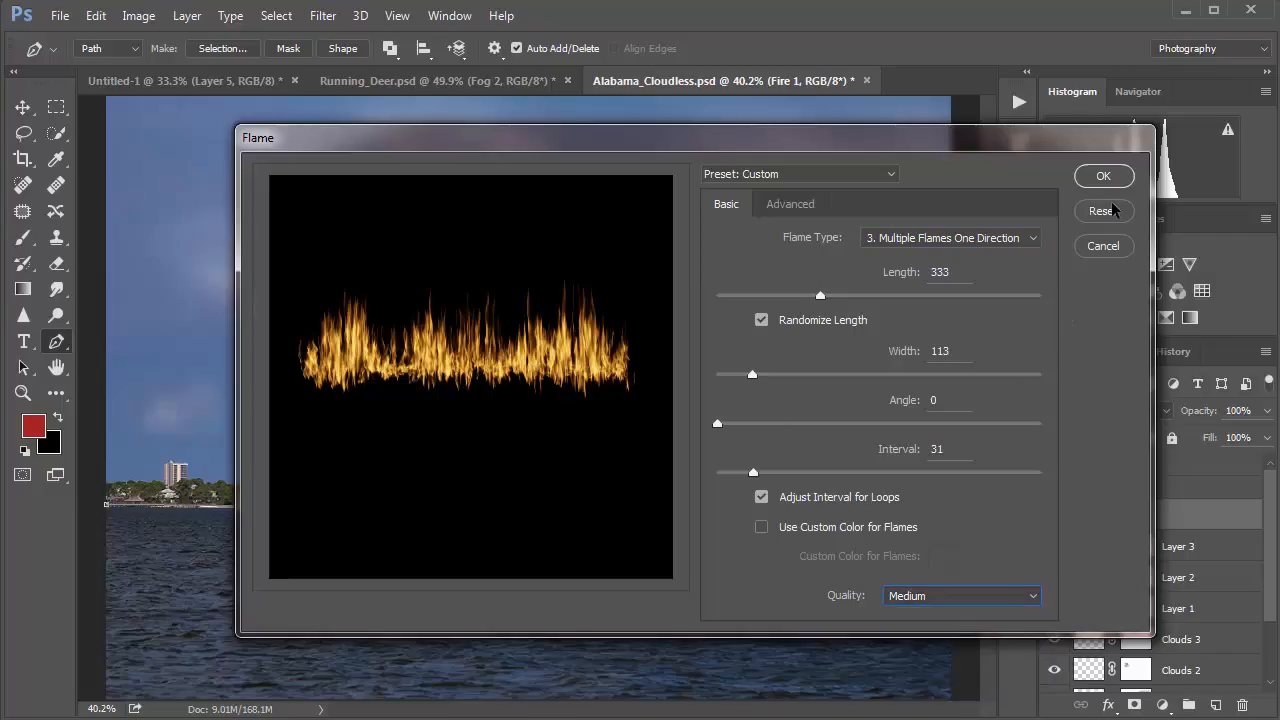
left_click(1101, 177)
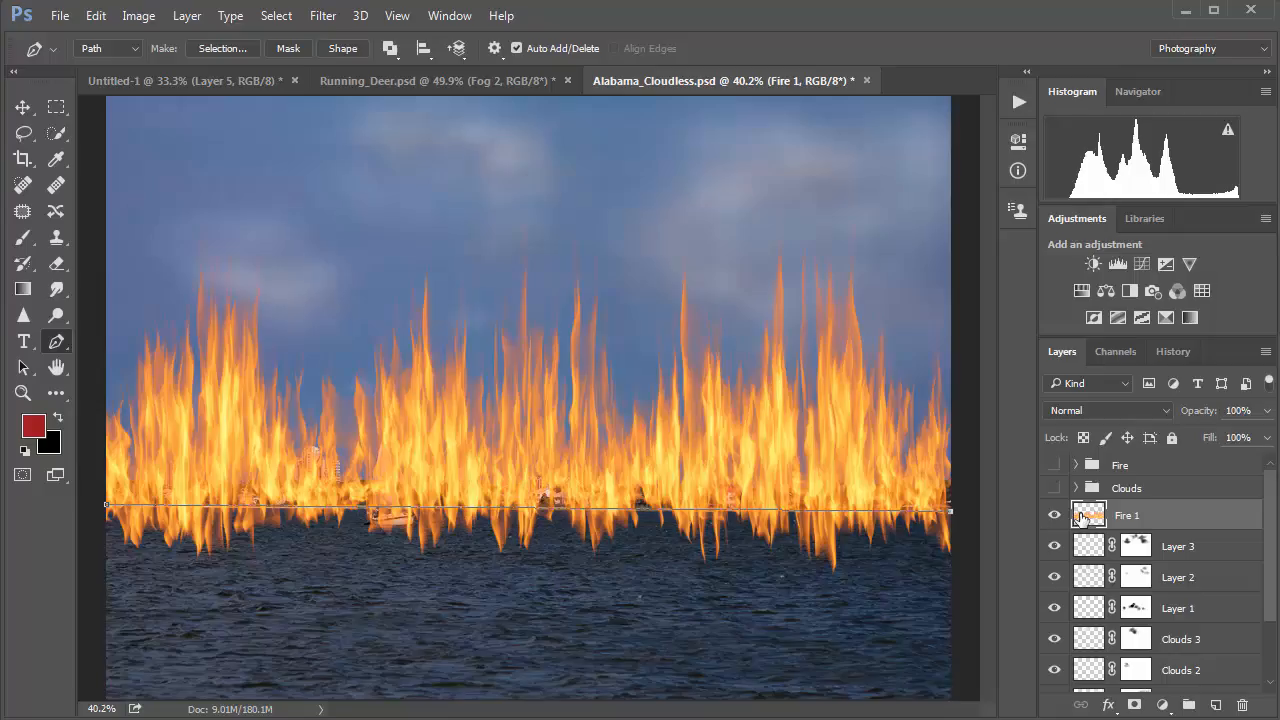
Add a layer mask to Fire 1 and set up a soft black brush at 100% opacity
left_click(1134, 705)
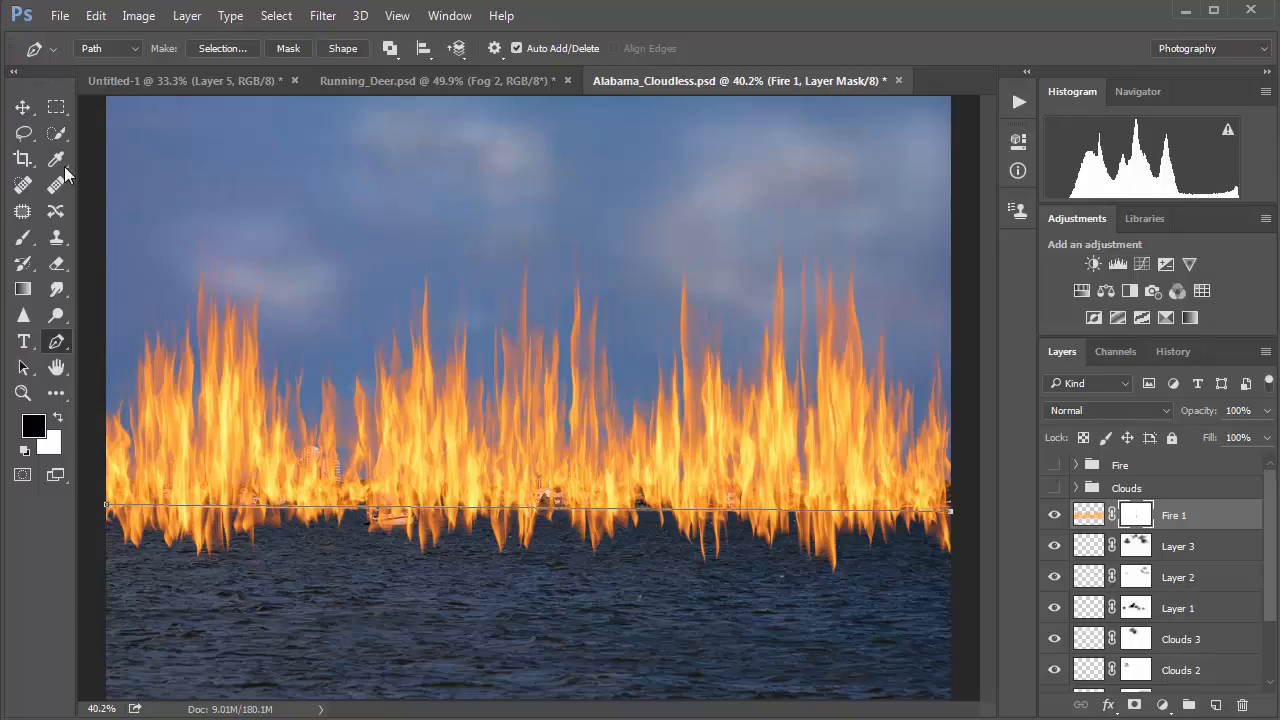
left_click(23, 238)
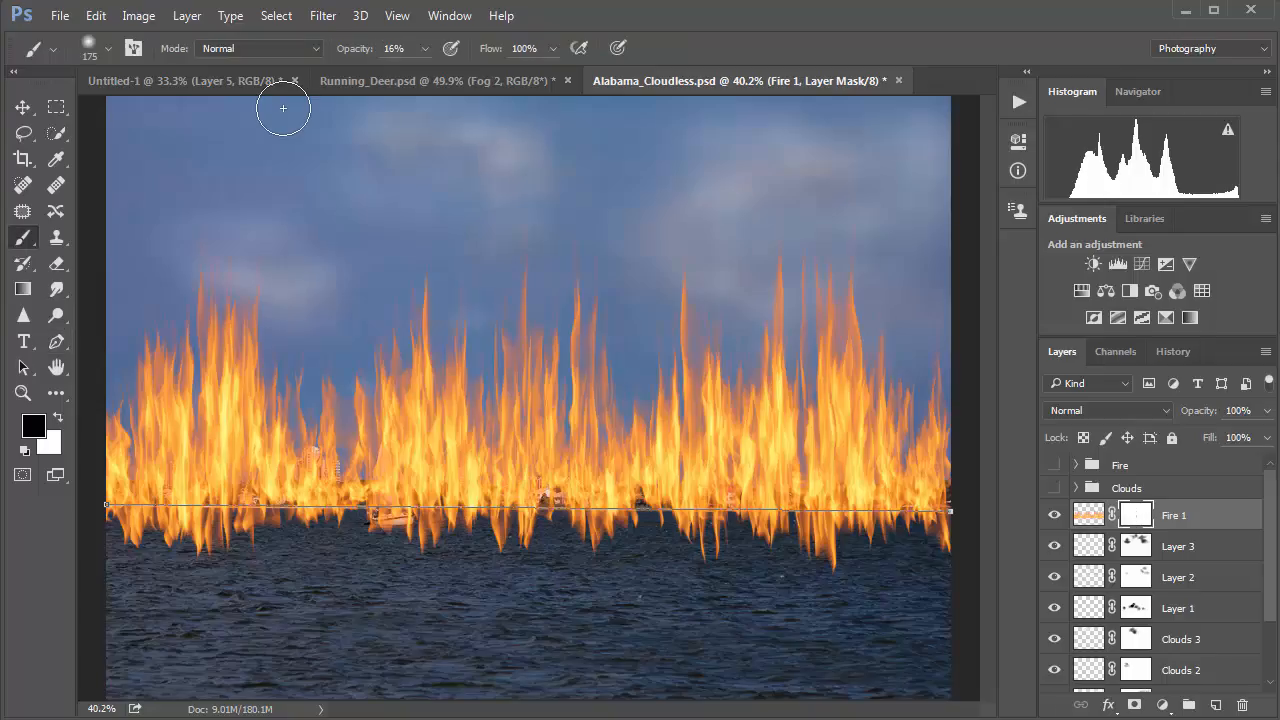
left_click(427, 47)
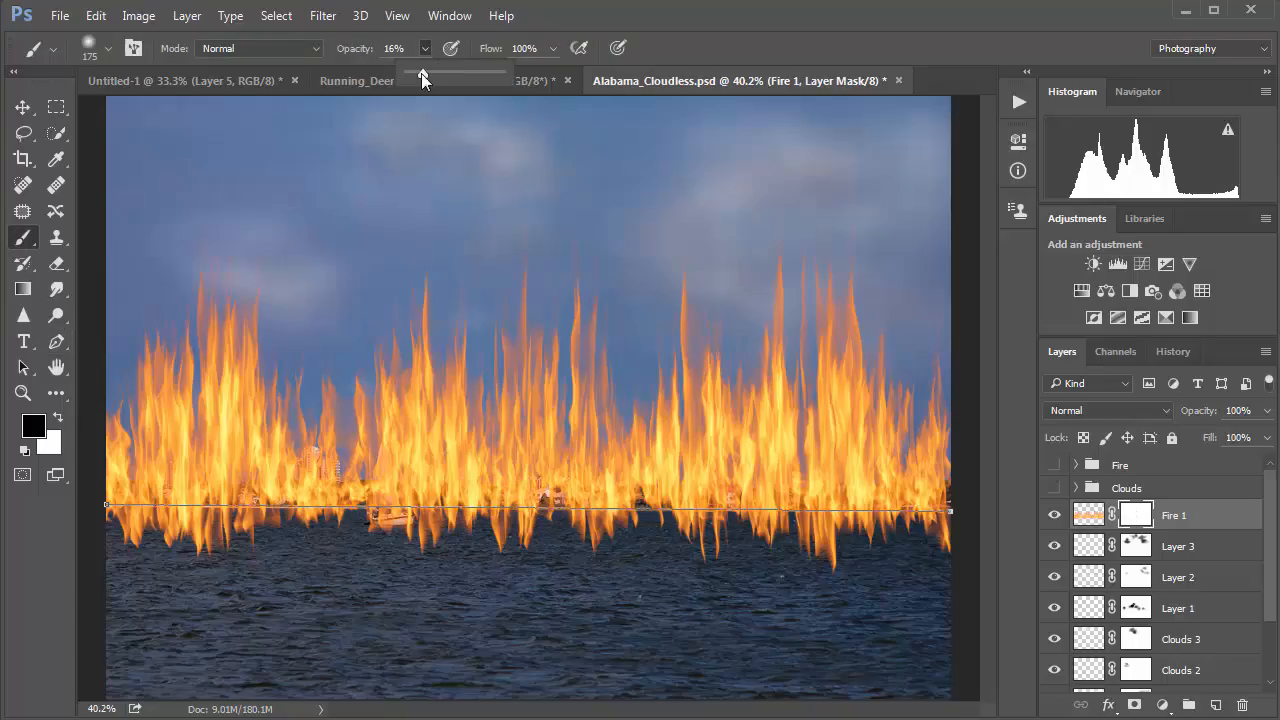
left_click_drag(485, 74, 581, 84)
left_click(92, 50)
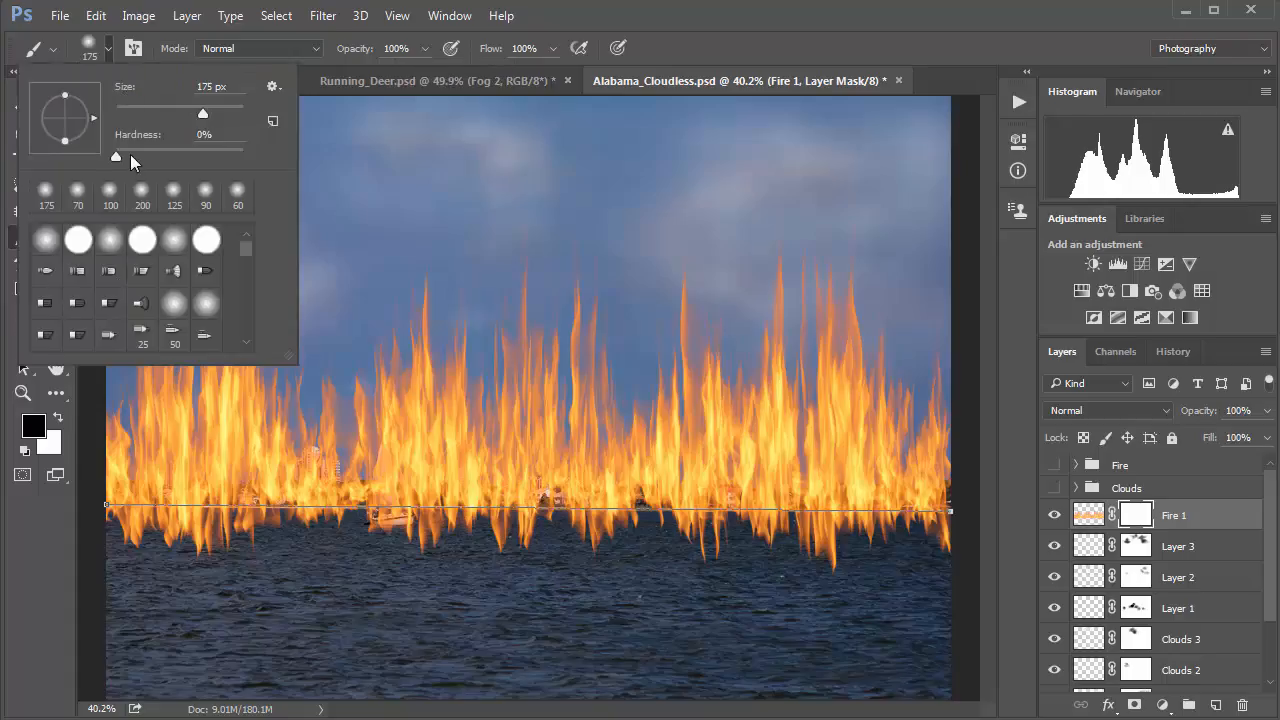
left_click_drag(135, 155, 137, 155)
left_click(728, 39)
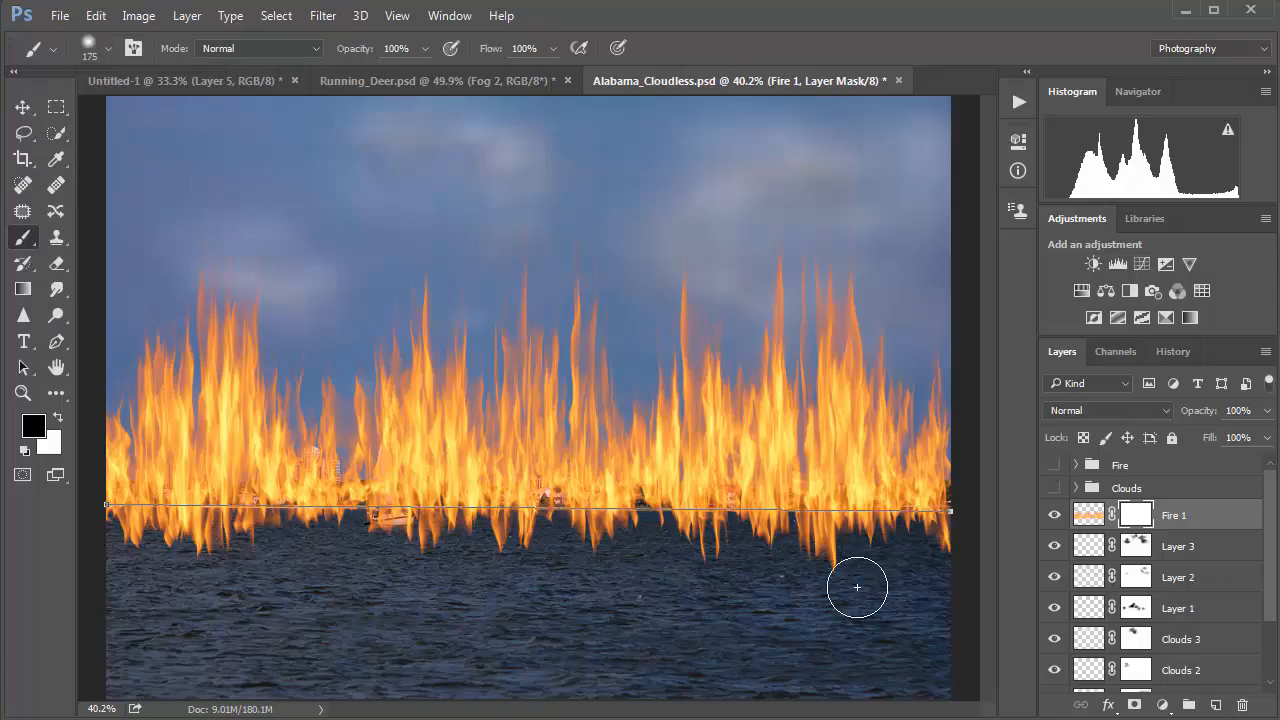
Reduce the brush to 60 px and mask out the flames below the shoreline across the photo's full width
key("bracketleft")
key("bracketleft")
key("bracketleft")
key("bracketleft")
key("bracketleft")
key("bracketleft")
key("bracketleft")
left_click(946, 521, "shift")
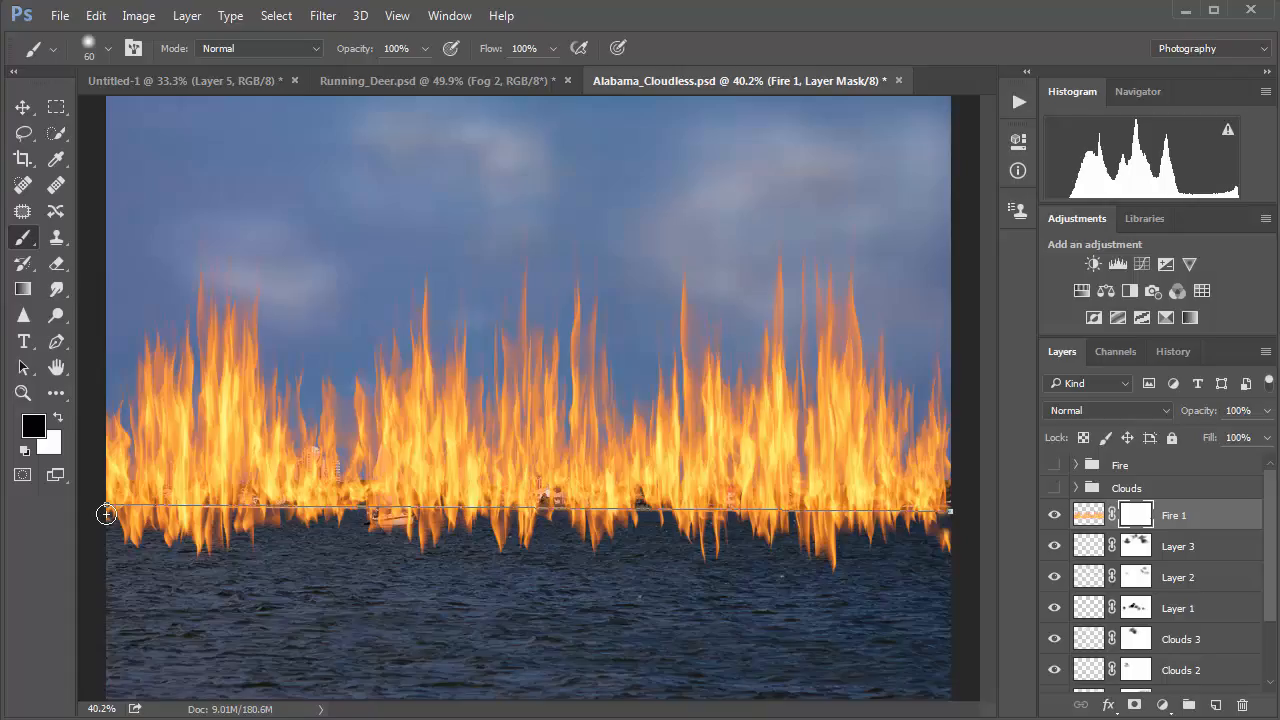
left_click(106, 513, "shift")
mouse_move(271, 537)
left_mouse_down()
mouse_move(162, 541)
mouse_move(340, 530)
mouse_move(163, 547)
mouse_move(227, 559)
mouse_move(455, 551)
mouse_move(322, 539)
mouse_move(443, 539)
mouse_move(343, 531)
left_mouse_up()
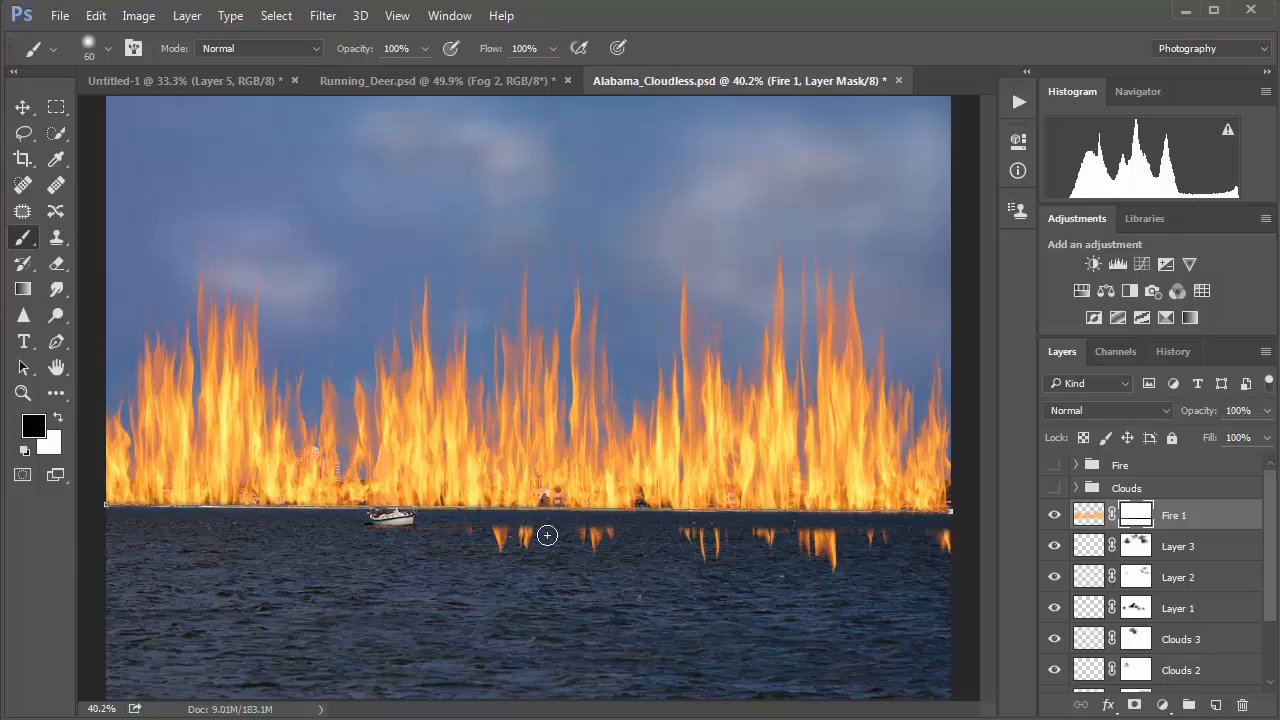
mouse_move(547, 535)
left_mouse_down()
mouse_move(520, 540)
mouse_move(786, 543)
mouse_move(823, 531)
mouse_move(806, 557)
mouse_move(903, 534)
mouse_move(946, 540)
mouse_move(890, 563)
left_mouse_up()
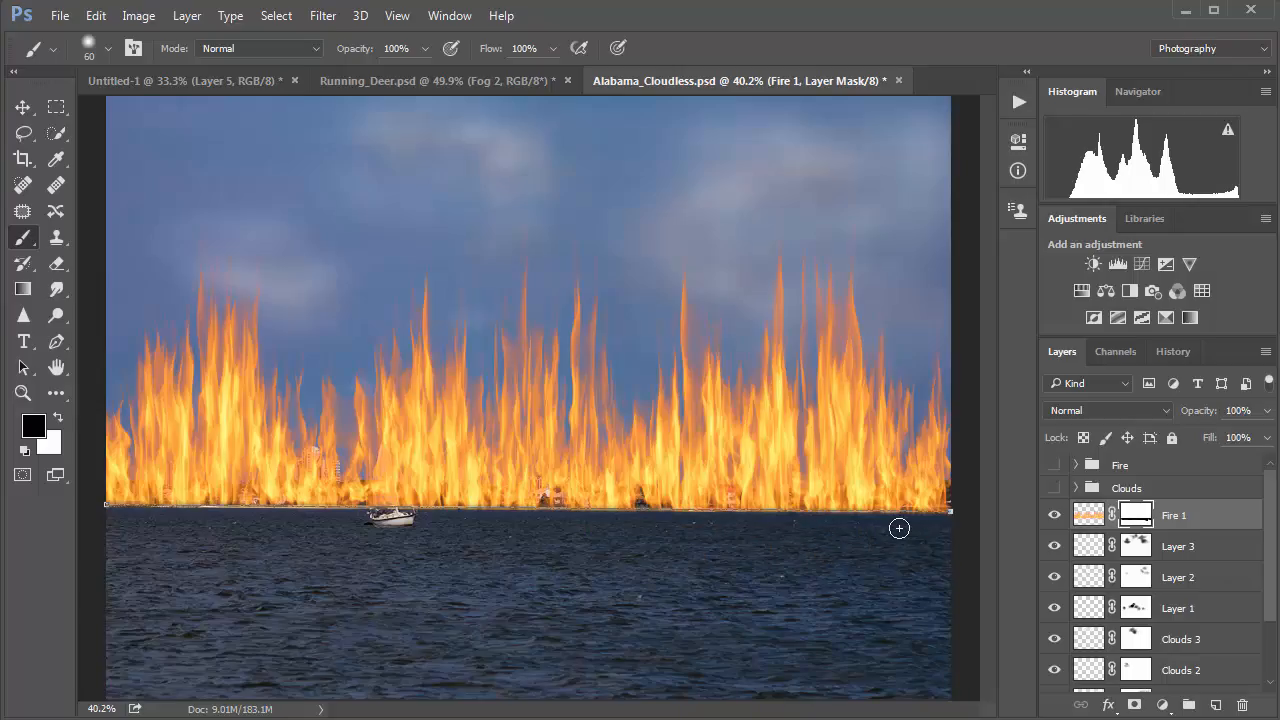
Duplicate the Fire 1 layer and move the copy down over the water to the photo's bottom edge
left_click(1087, 518)
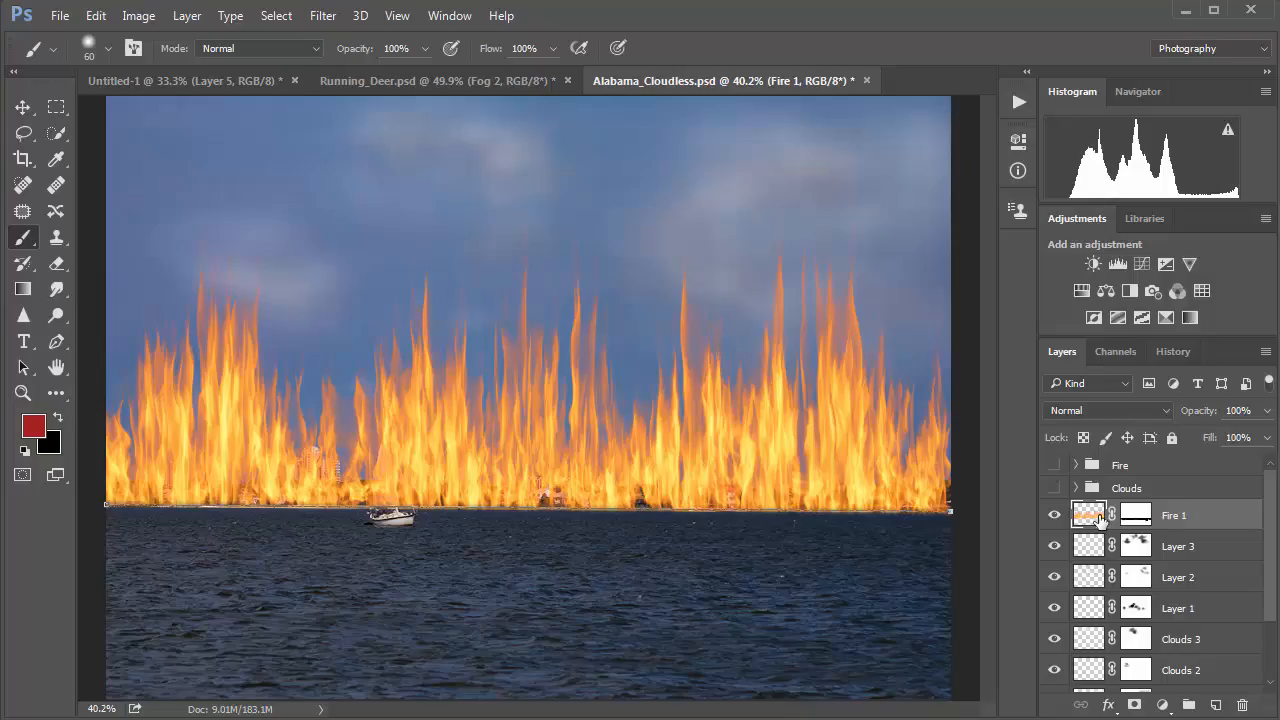
key("ctrl+j")
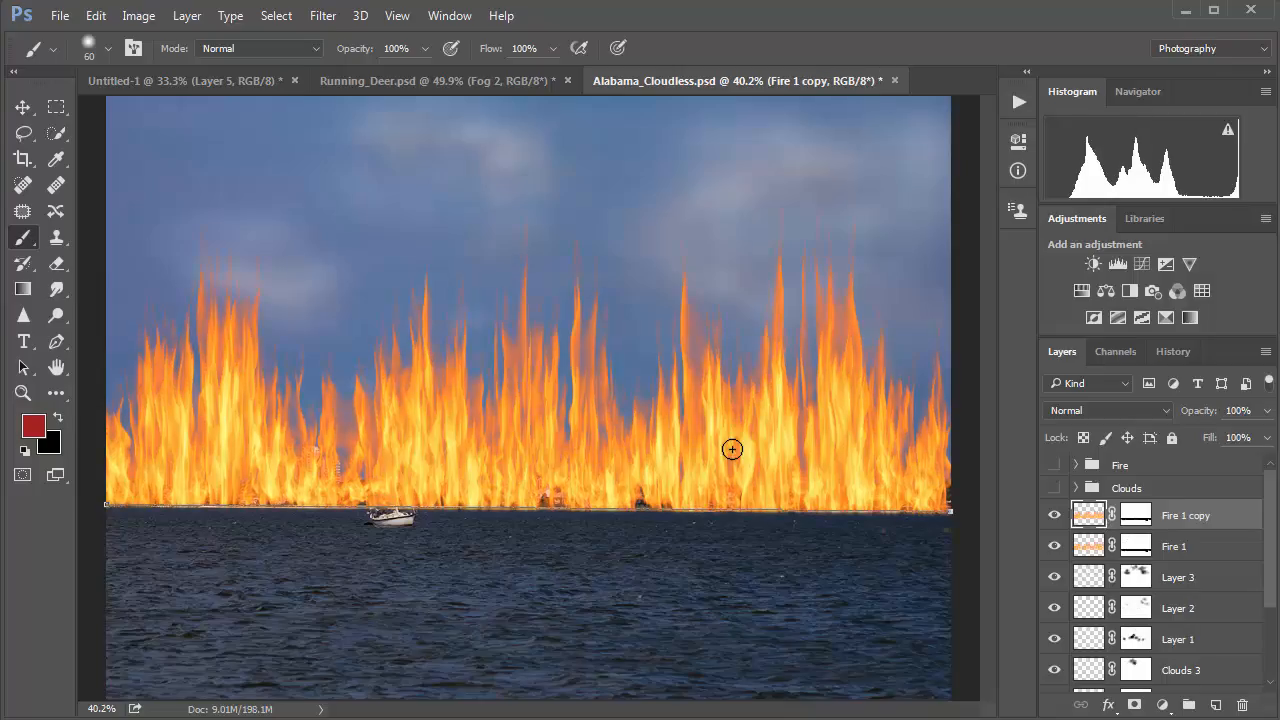
key("v")
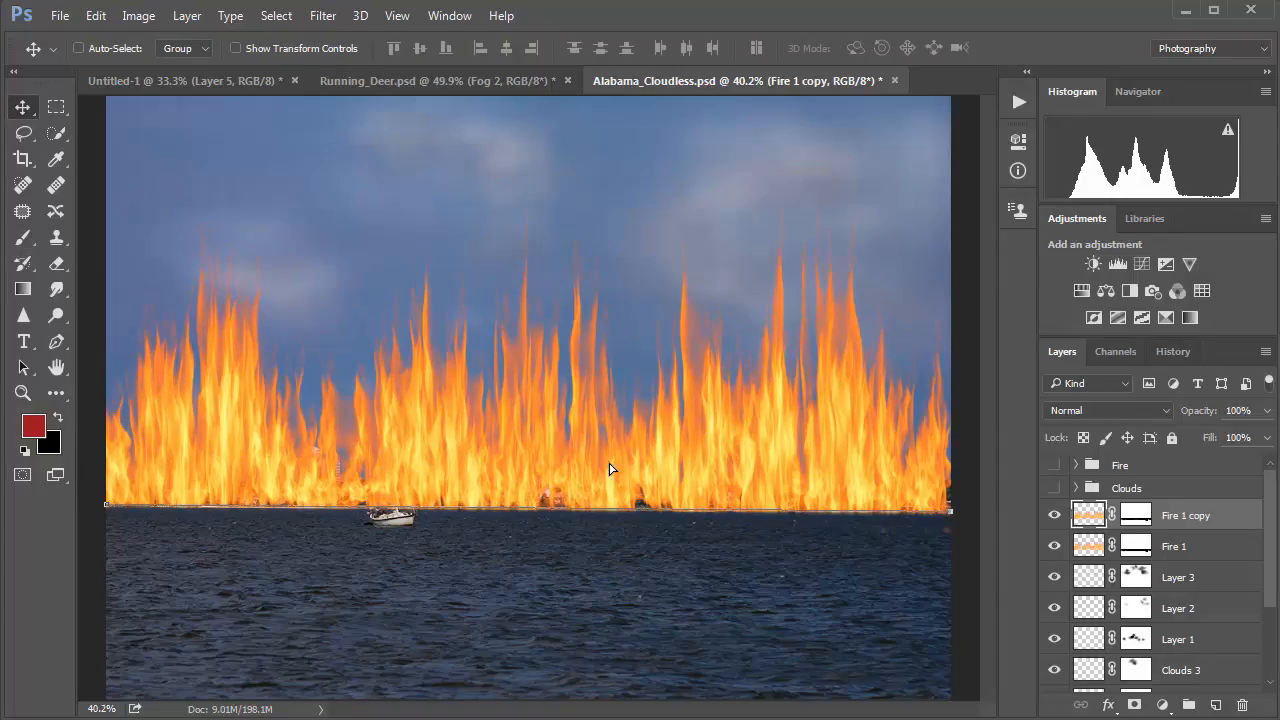
left_click_drag(611, 466, 634, 663)
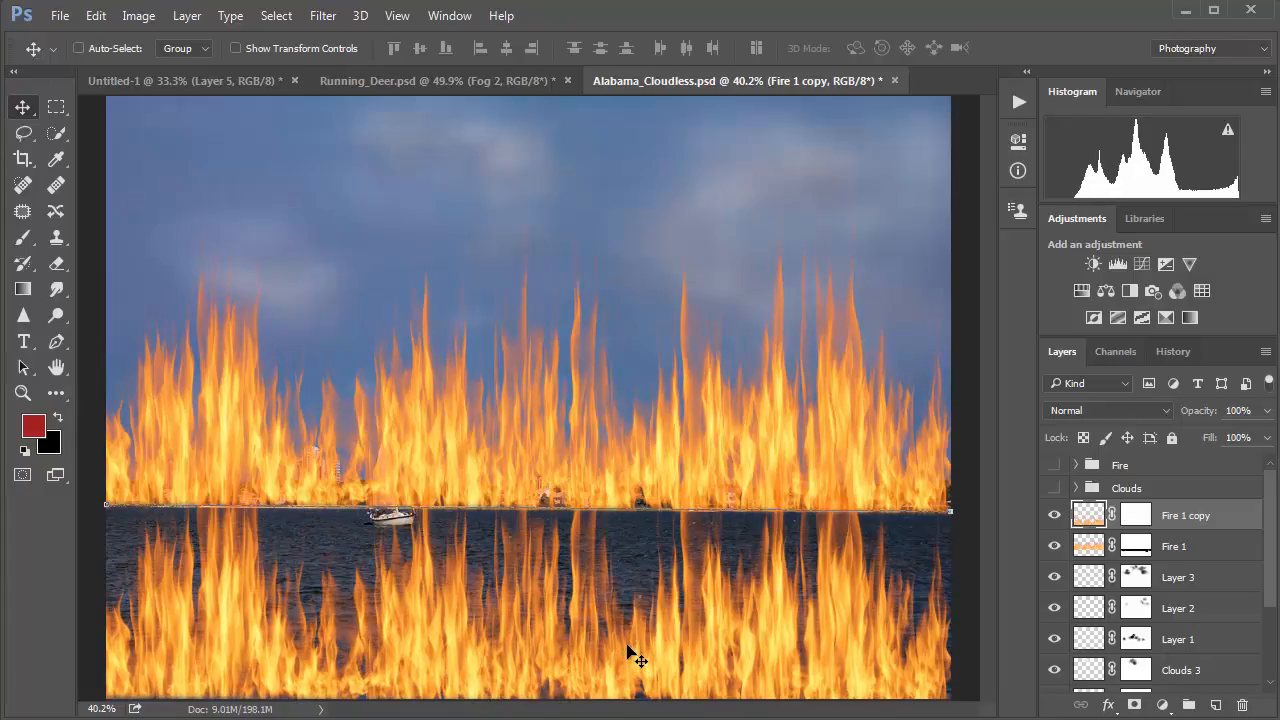
key("ctrl")
key("ctrl+t")
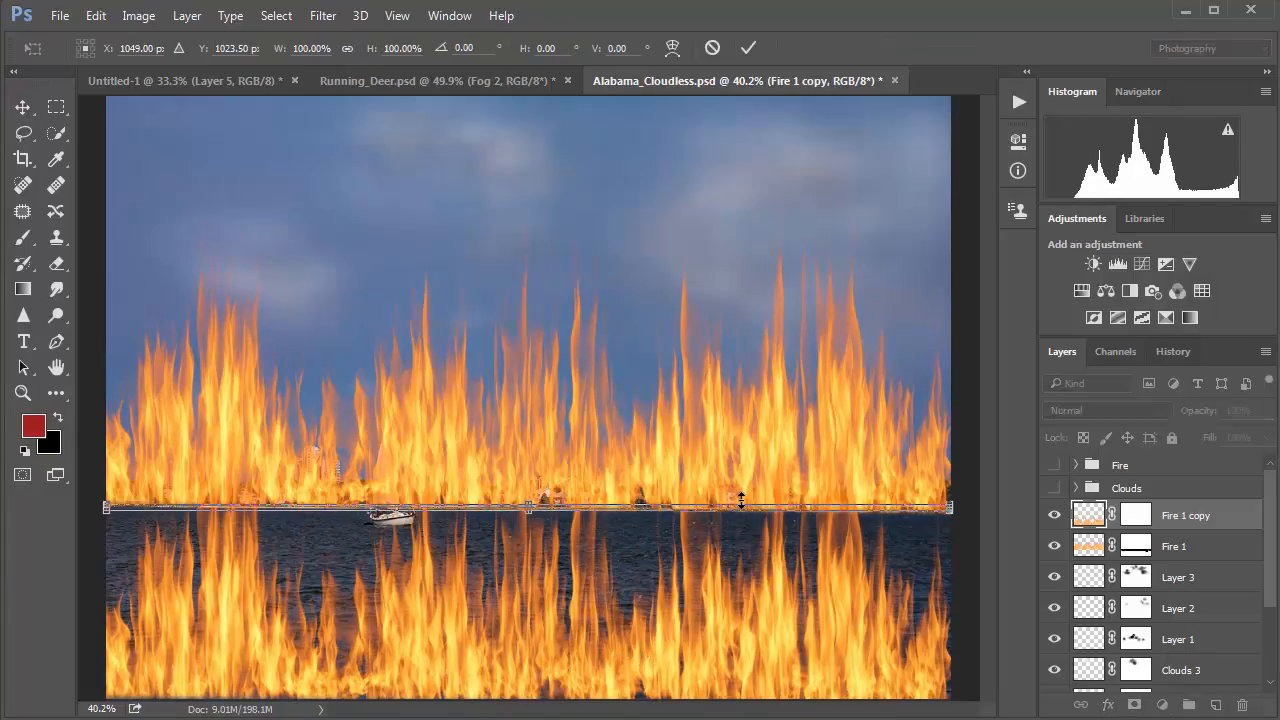
key("Return")
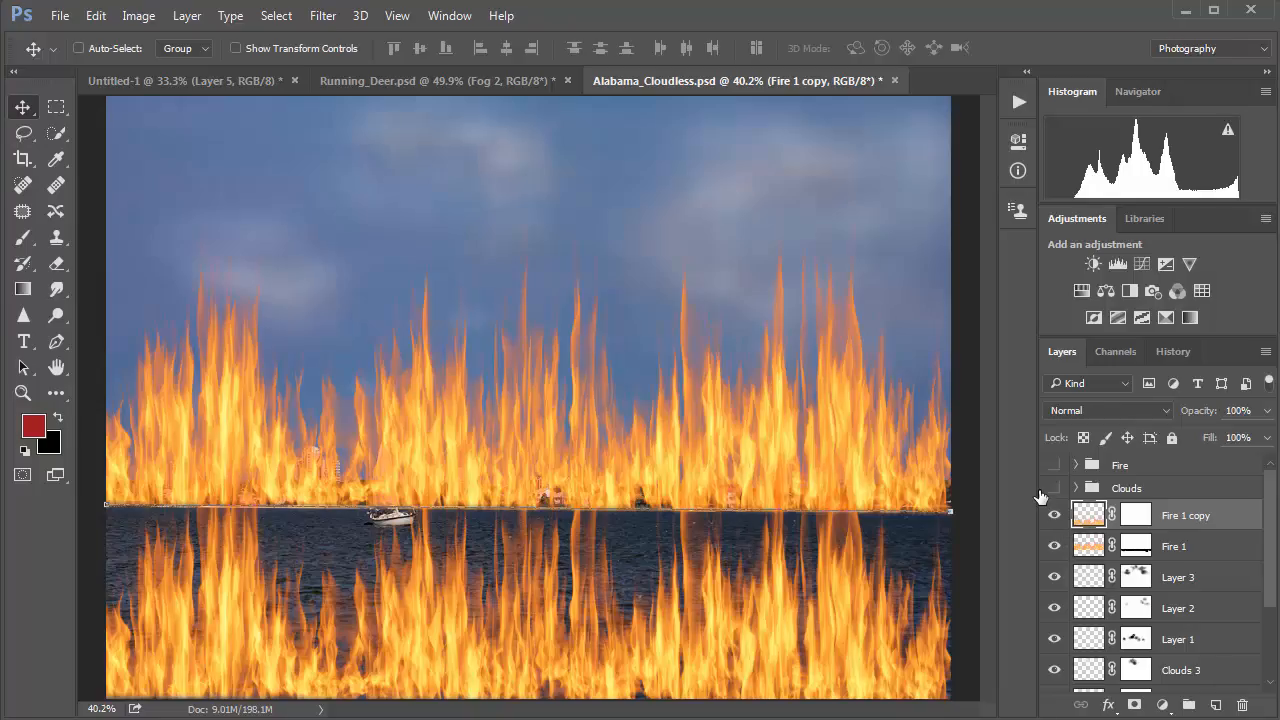
Delete the shoreline Work Path from the document
left_click(449, 15)
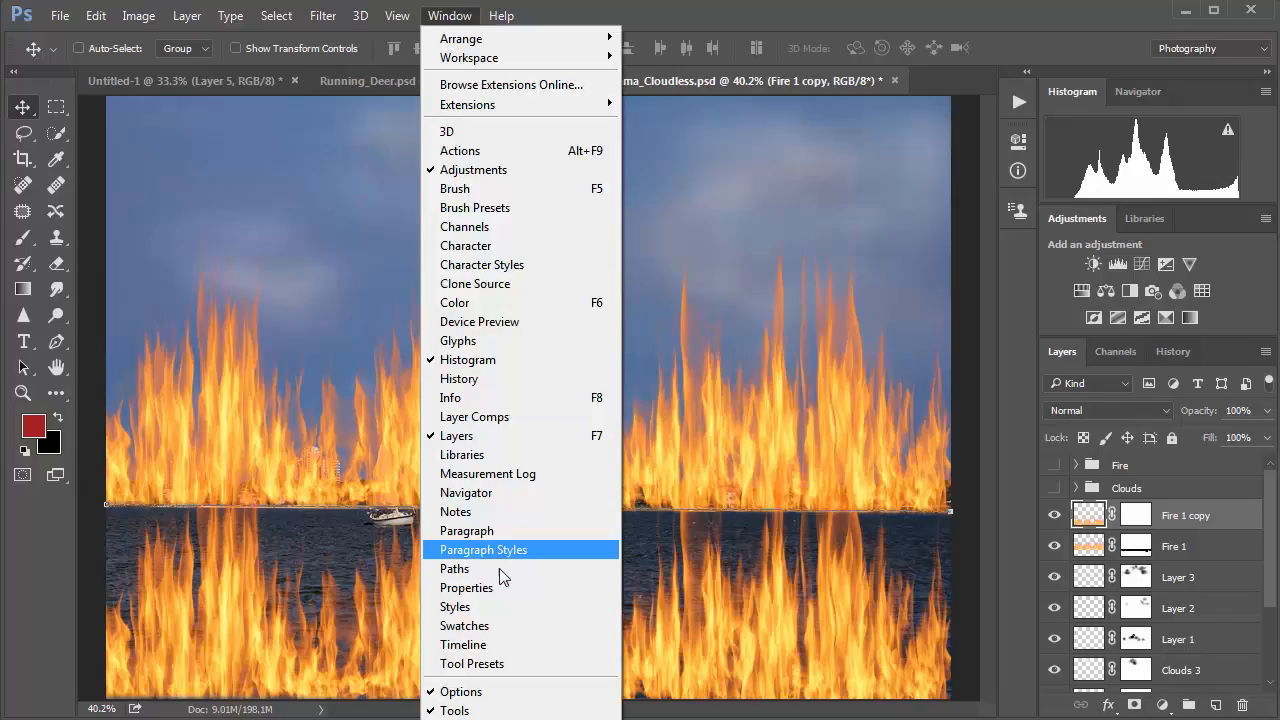
left_click(530, 567)
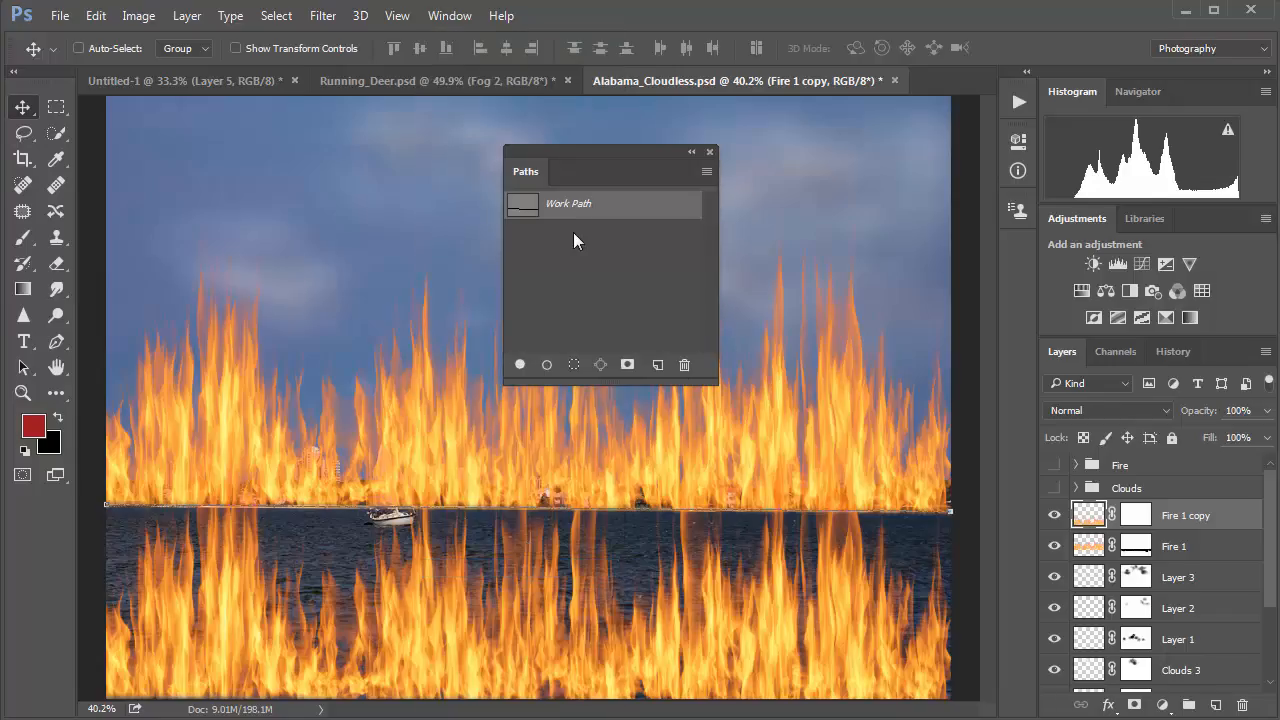
left_click(684, 366)
left_click(713, 298)
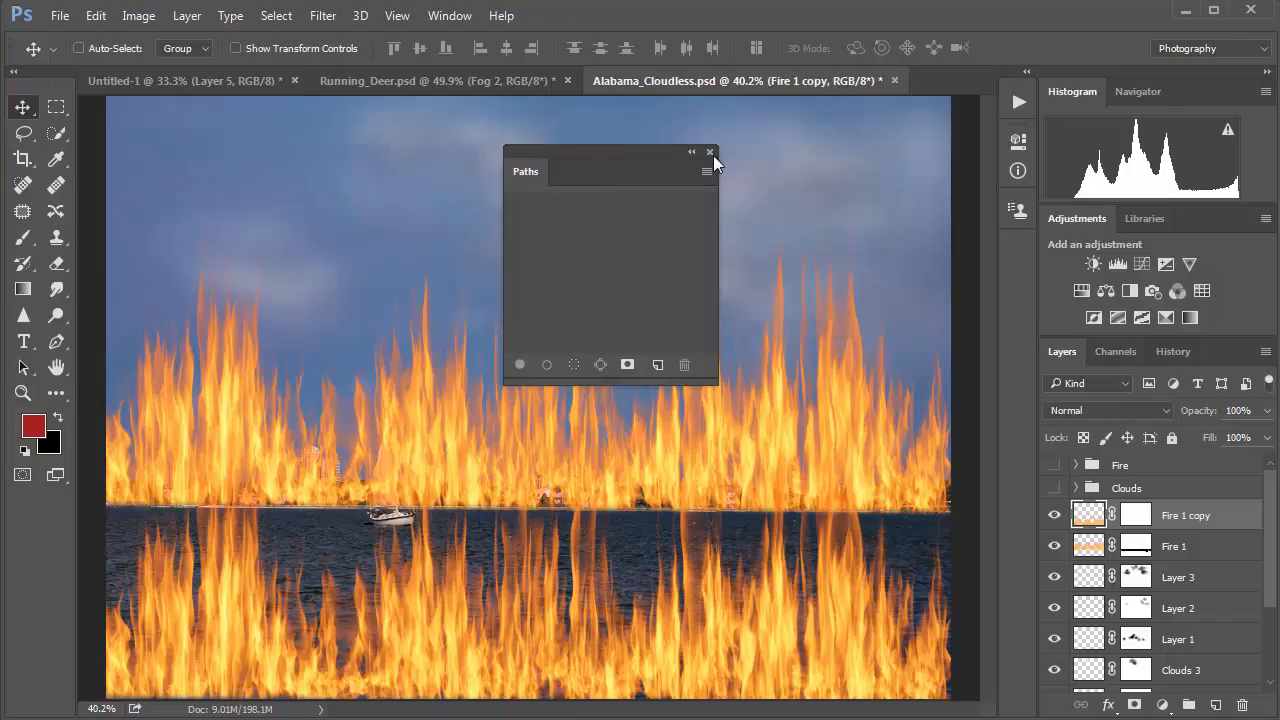
left_click(710, 153)
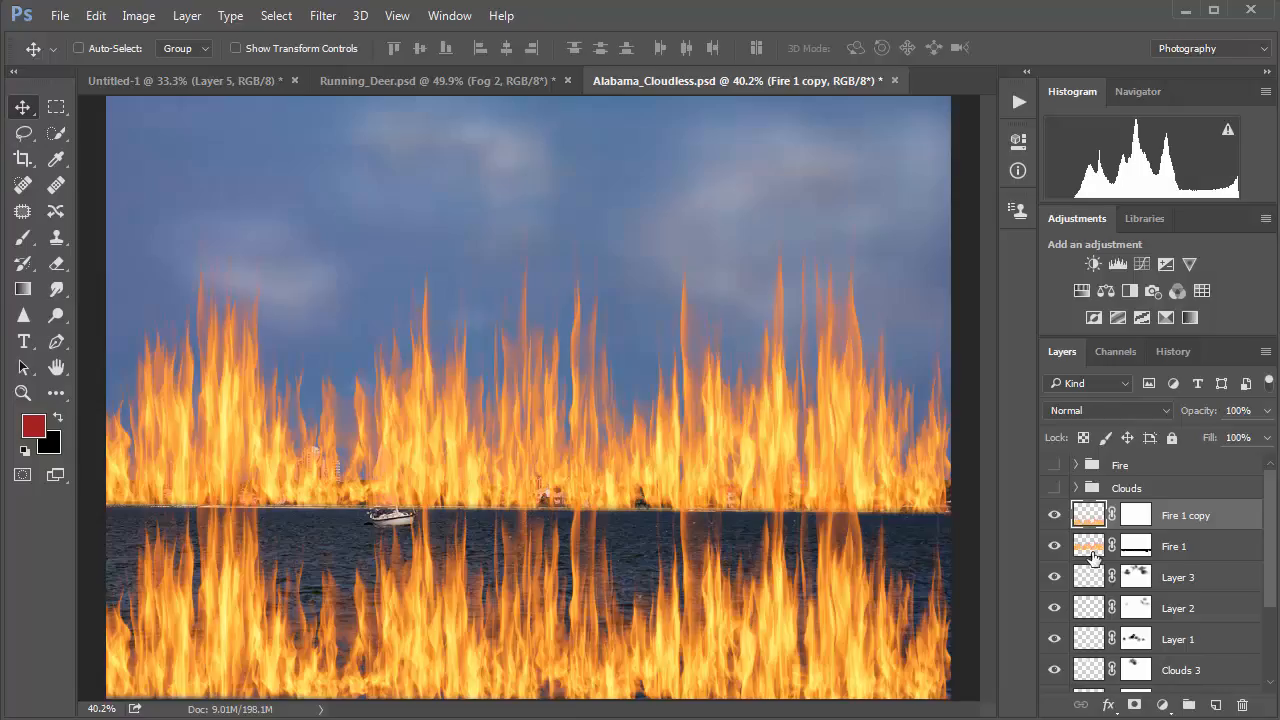
Scale the Fire 1 copy layer to 108.29% width and 166.28% height so its flames fill the foreground
mouse_move(777, 686)
left_mouse_down()
mouse_move(771, 609)
mouse_move(785, 610)
mouse_move(766, 677)
left_mouse_up()
key("ctrl+t")
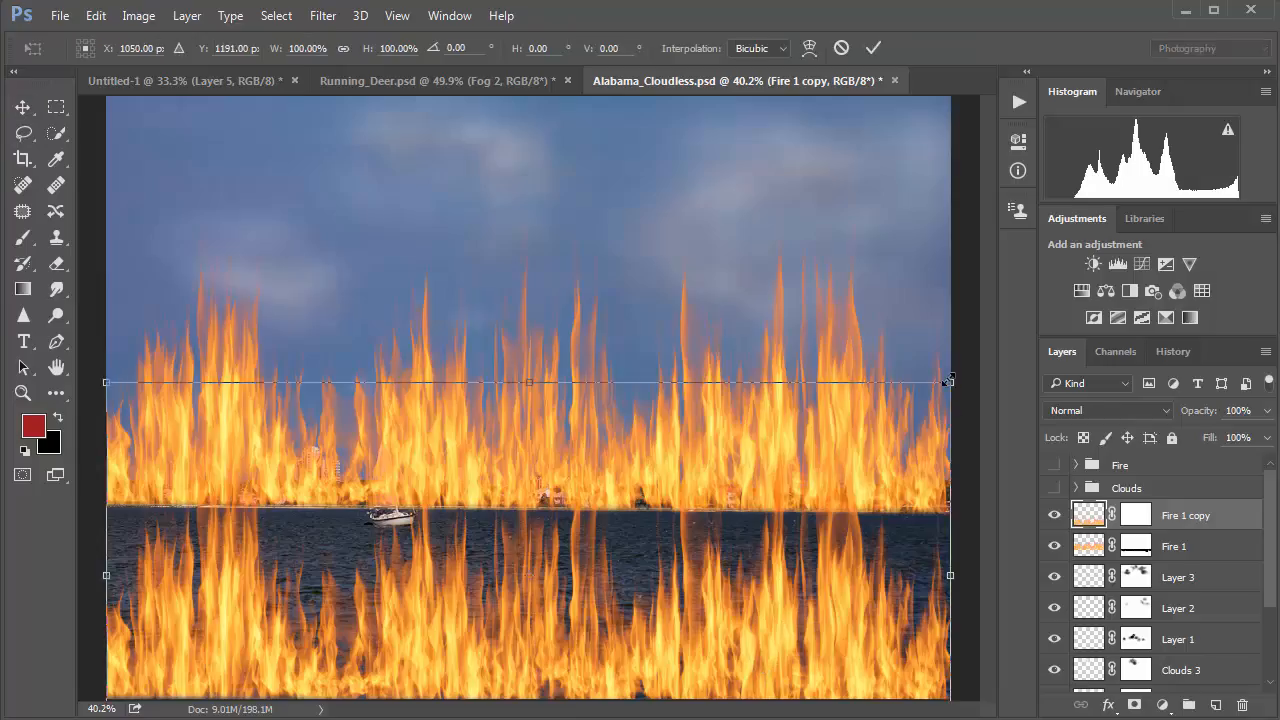
left_click_drag(978, 358, 1022, 148)
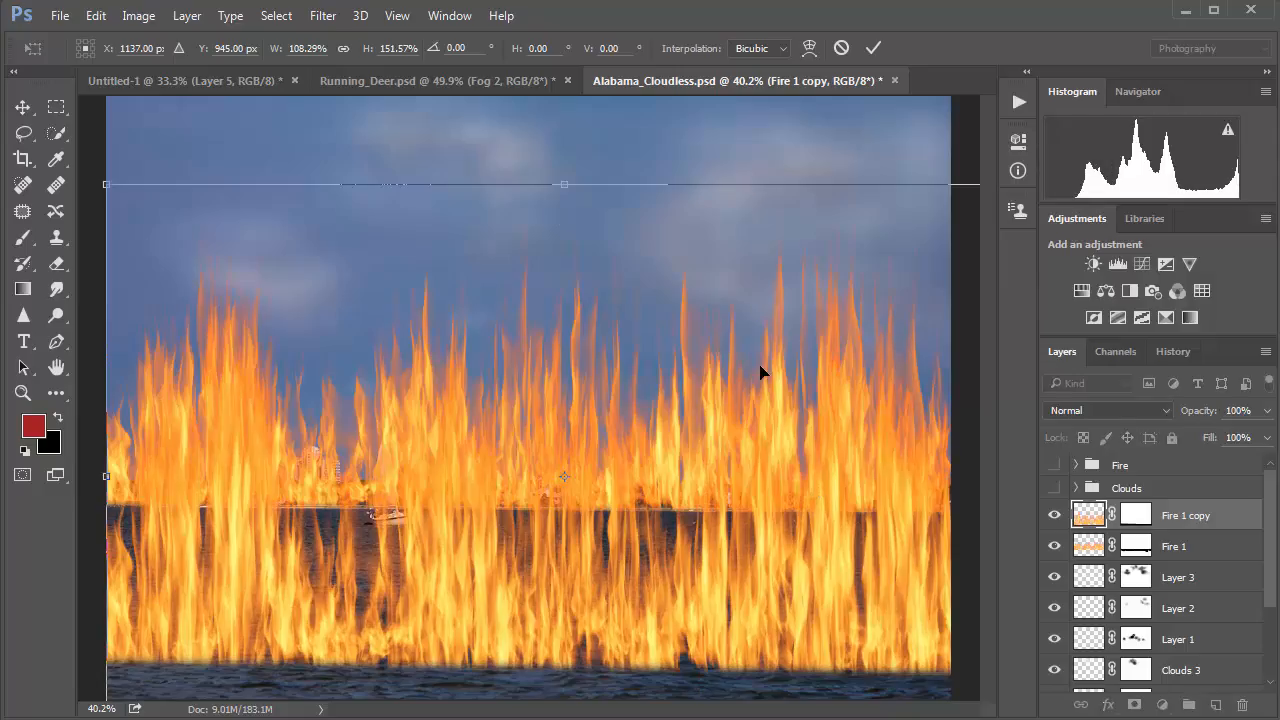
key("ctrl+0")
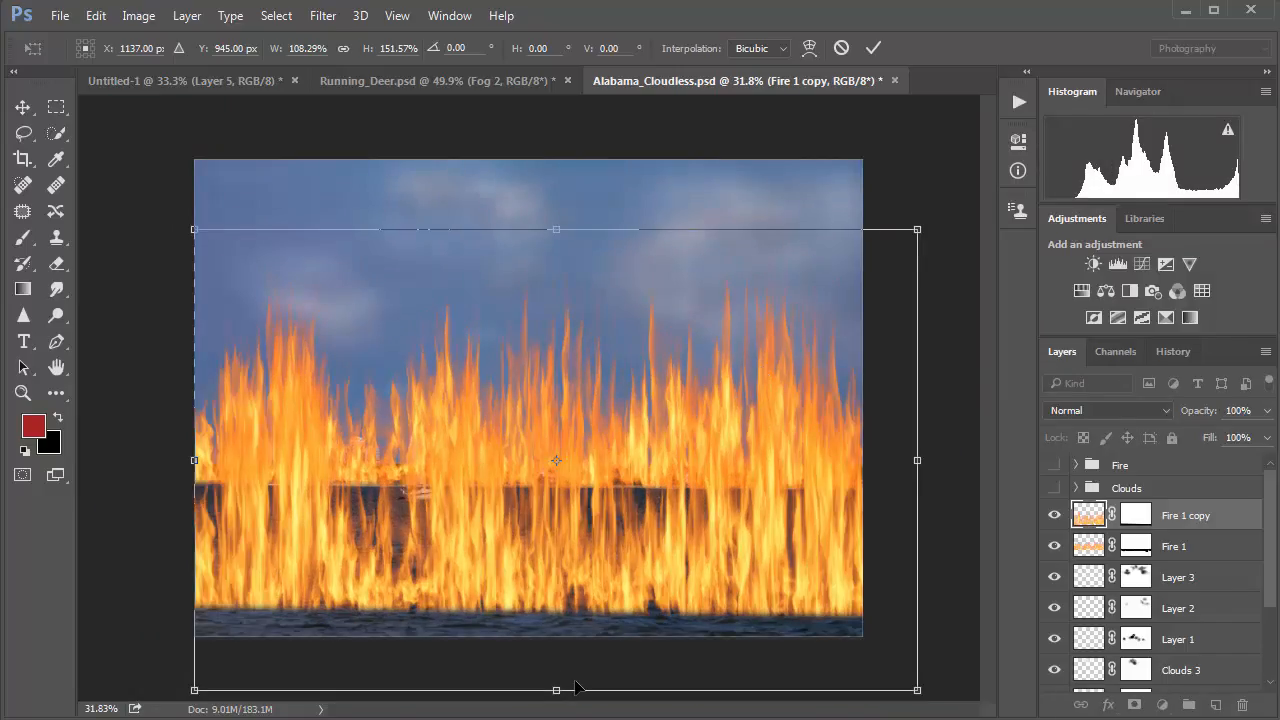
left_click_drag(556, 690, 557, 719)
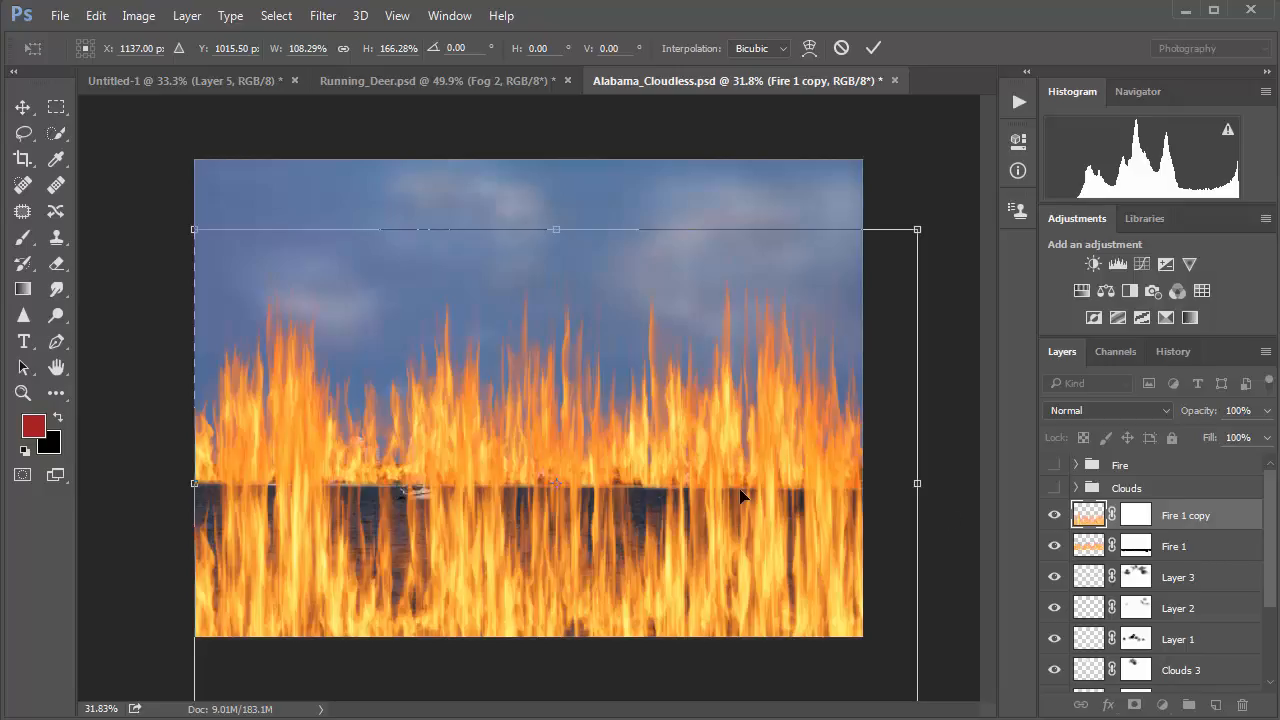
key("Return")
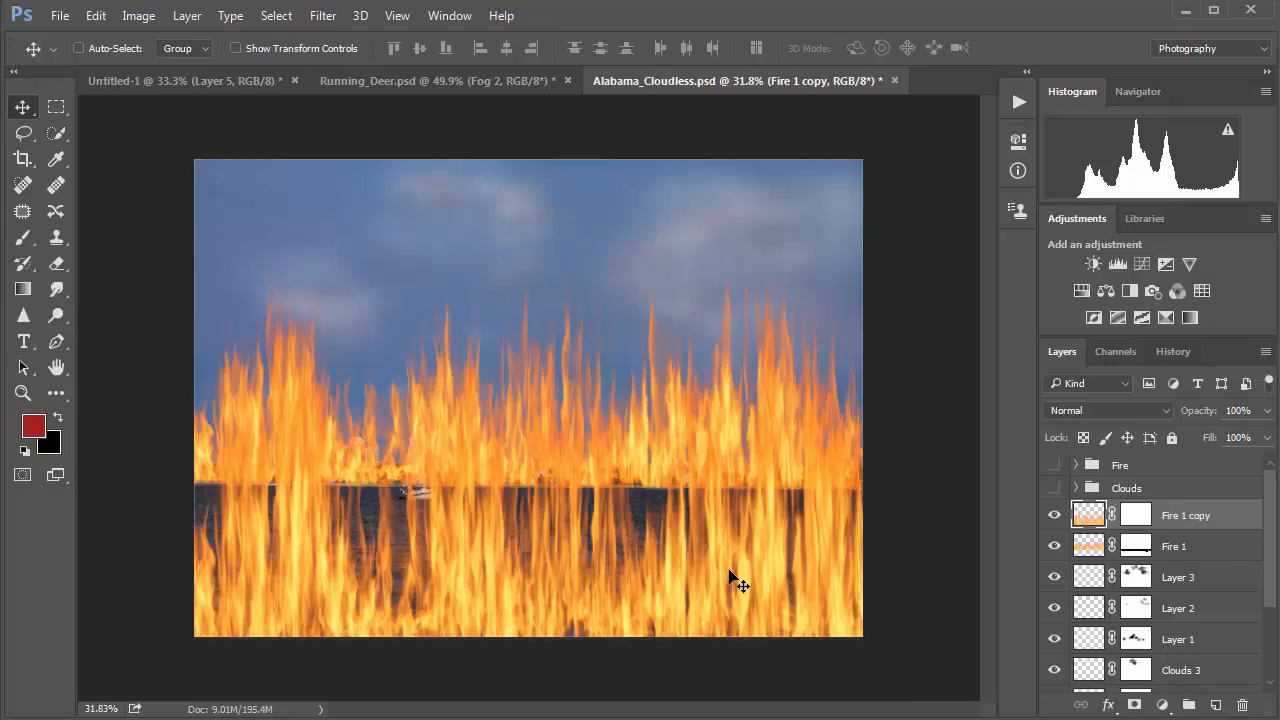
Hide the Fire 1 copy layer and make the Fire 1 layer's mask active for editing around the sailboat
left_click(1054, 516)
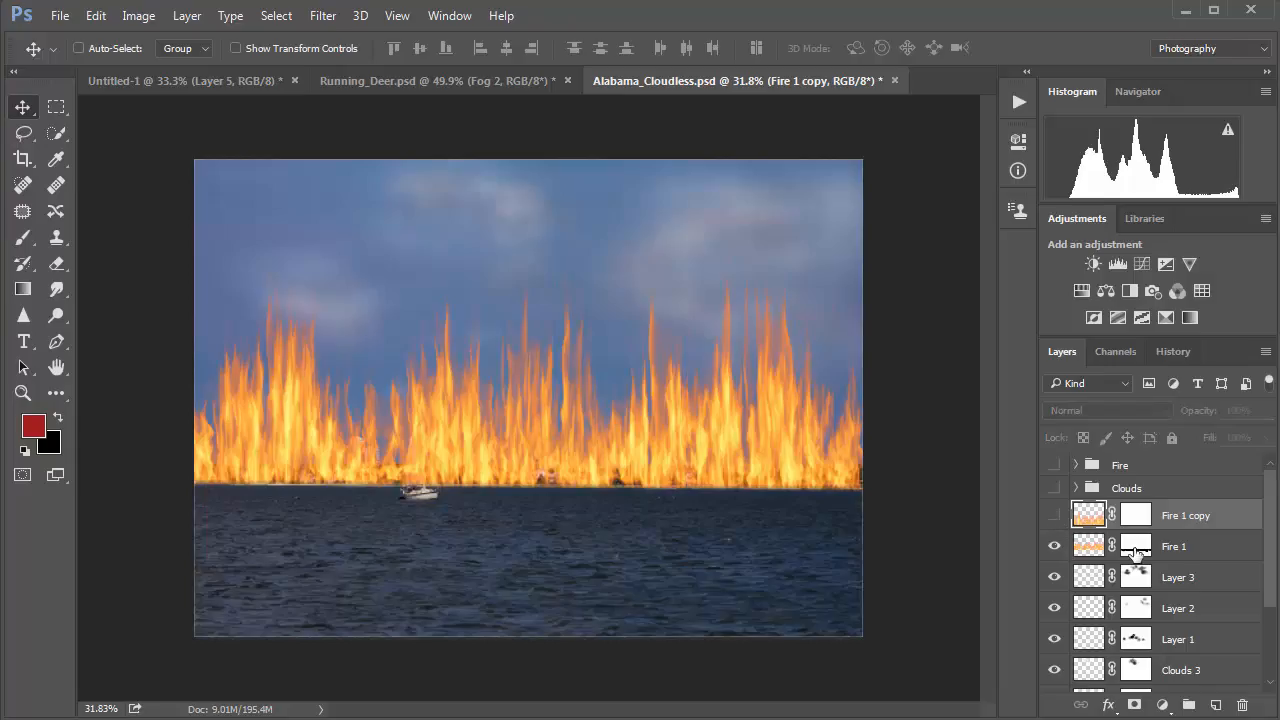
left_click(1136, 546)
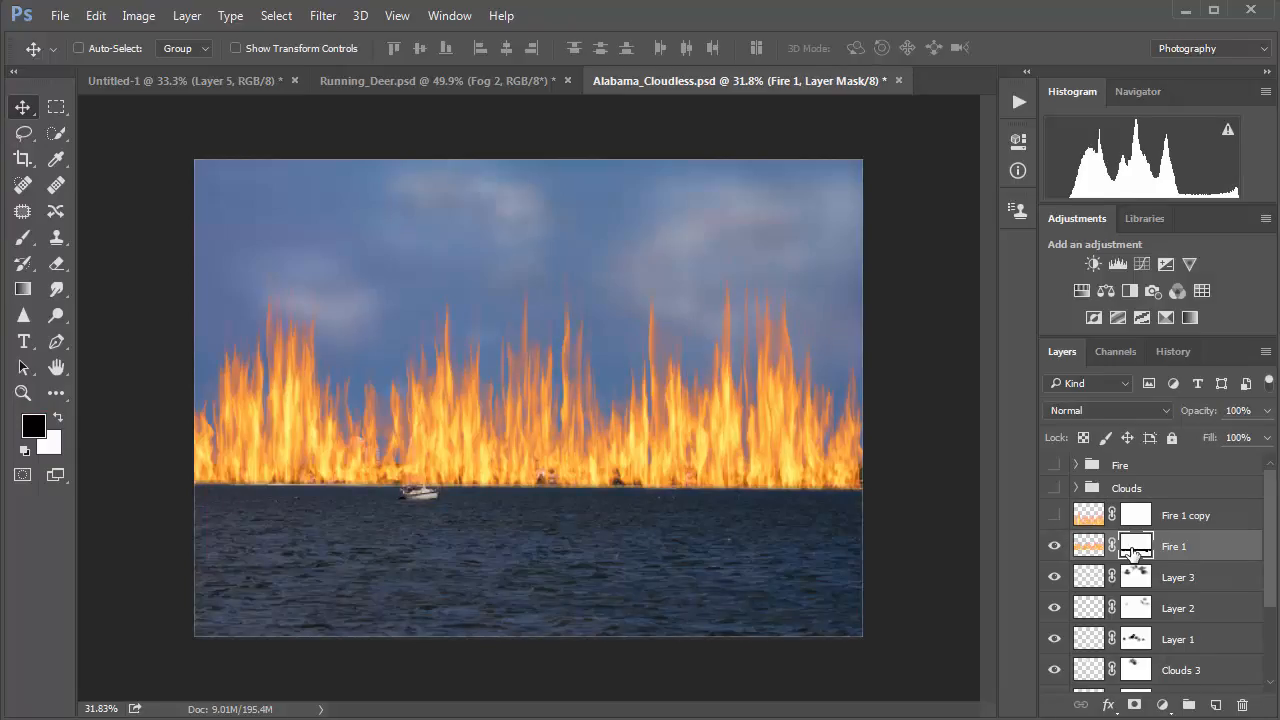
left_click(420, 477, "ctrl")
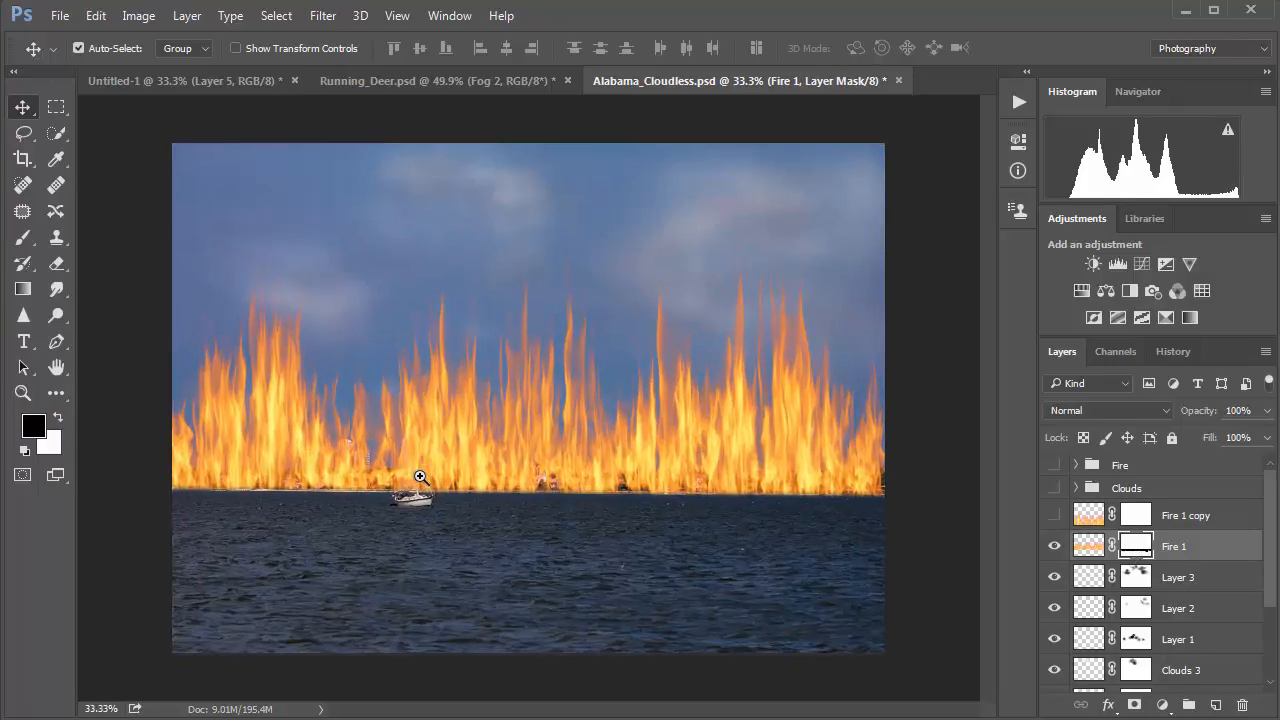
left_click(420, 477, "ctrl")
left_click(420, 477, "ctrl")
left_click(420, 477, "ctrl")
left_click(420, 477, "ctrl")
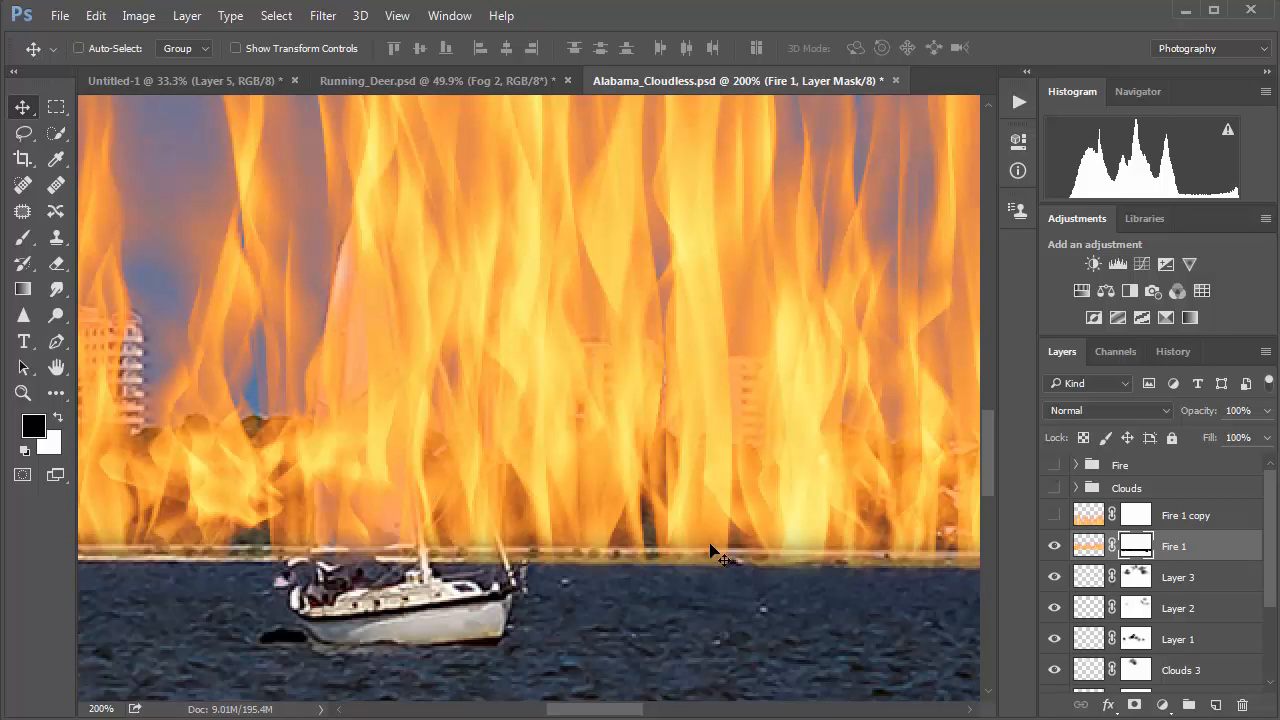
left_click_drag(698, 543, 700, 545)
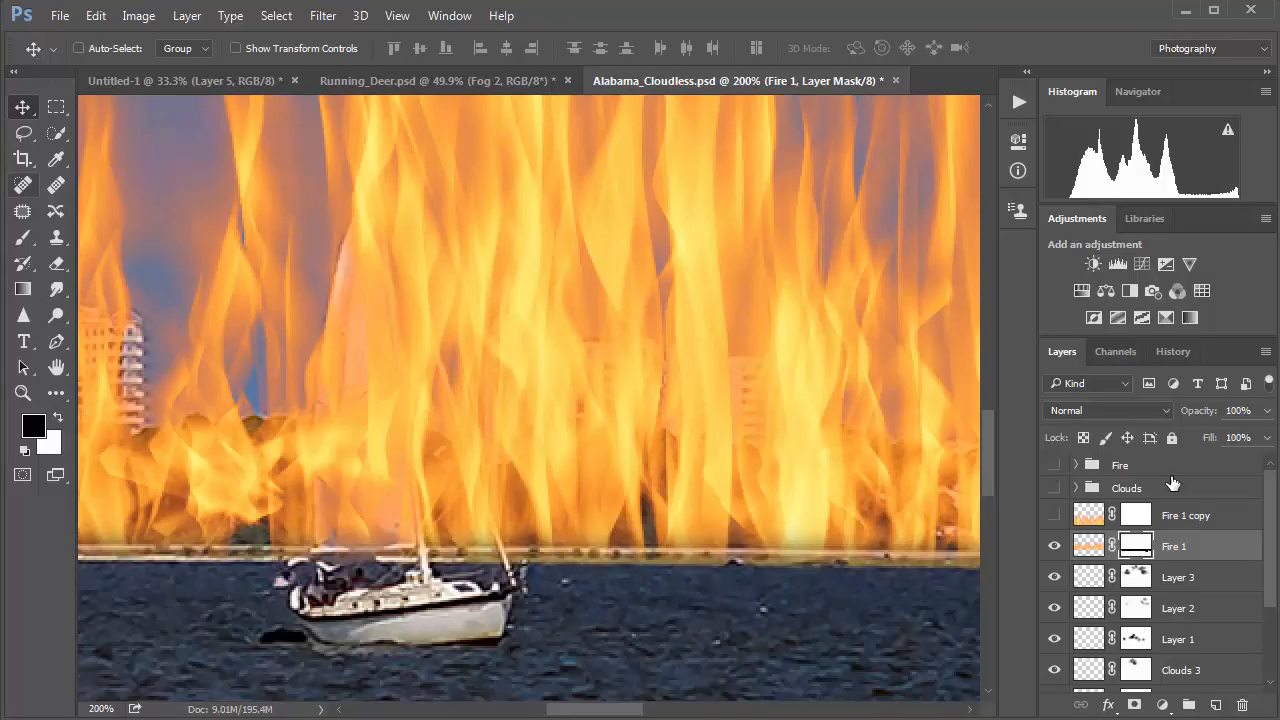
Set up the Brush tool with a lower hardness and a size of 15 px
left_click(23, 237)
left_click(87, 47)
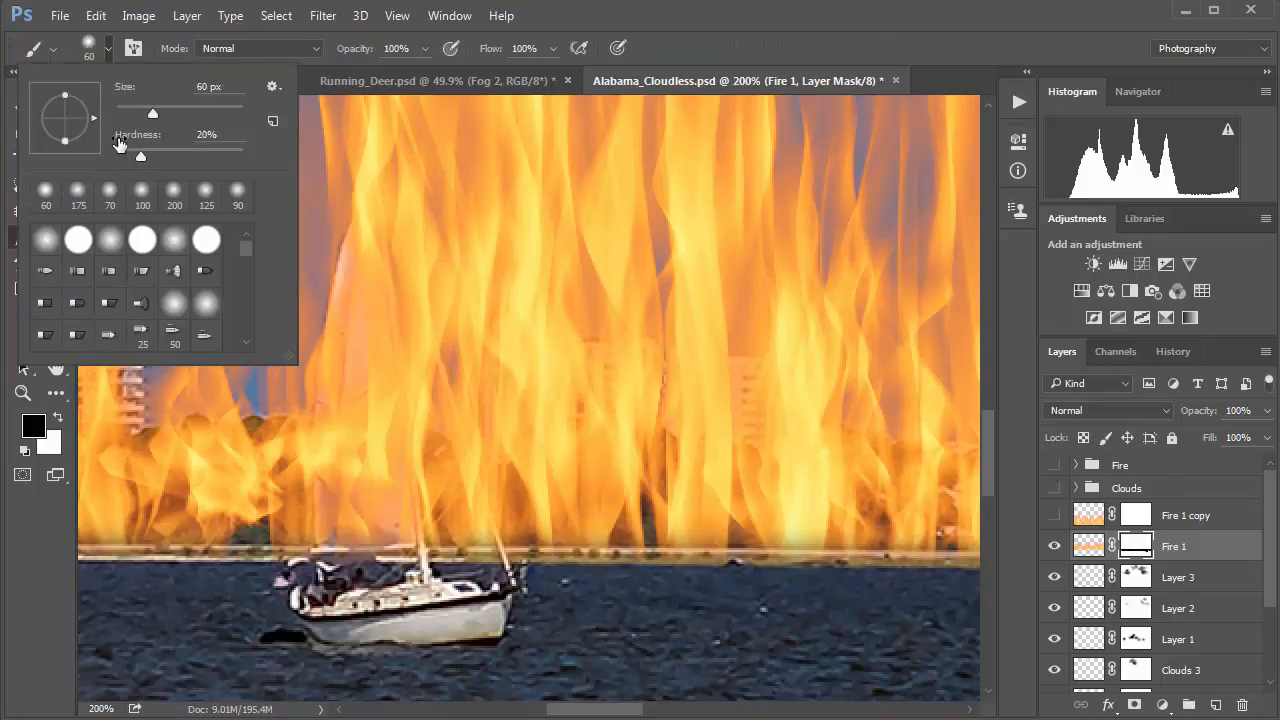
left_click_drag(137, 160, 125, 158)
left_click(760, 572)
left_click_drag(760, 572, 784, 588)
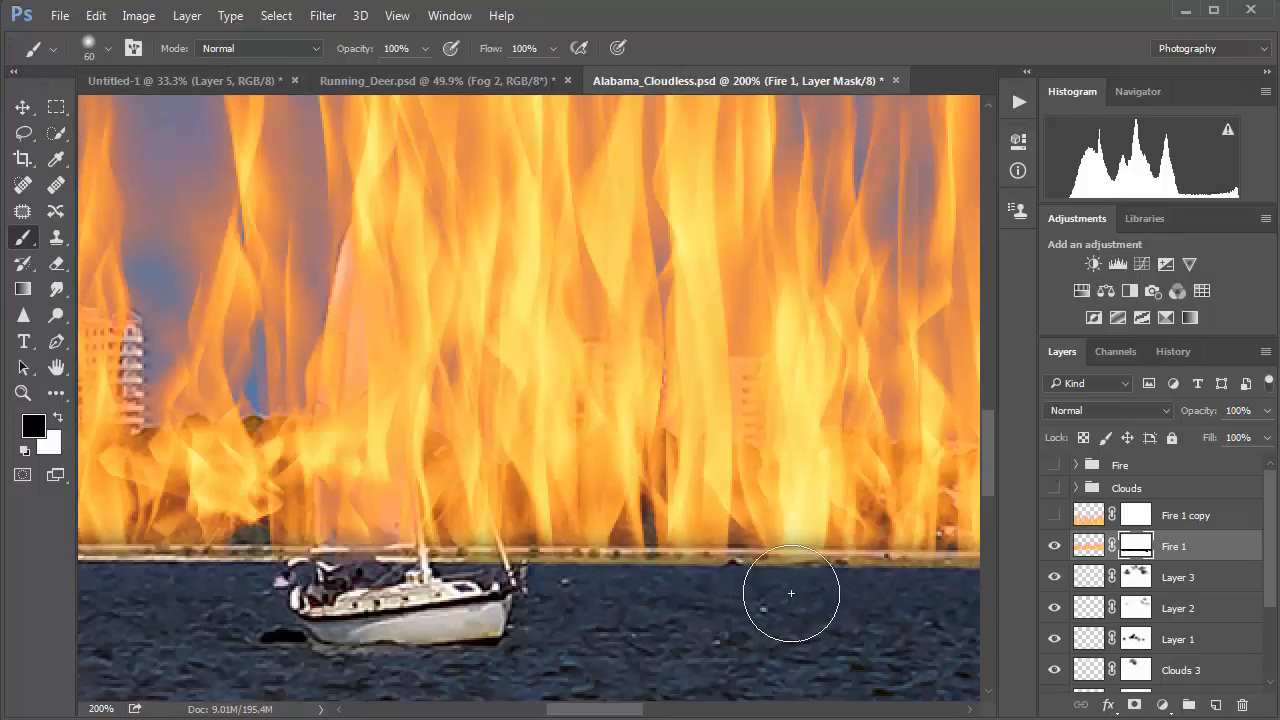
key("bracketleft")
key("bracketleft")
key("bracketleft")
key("bracketleft")
key("bracketleft")
key("bracketleft")
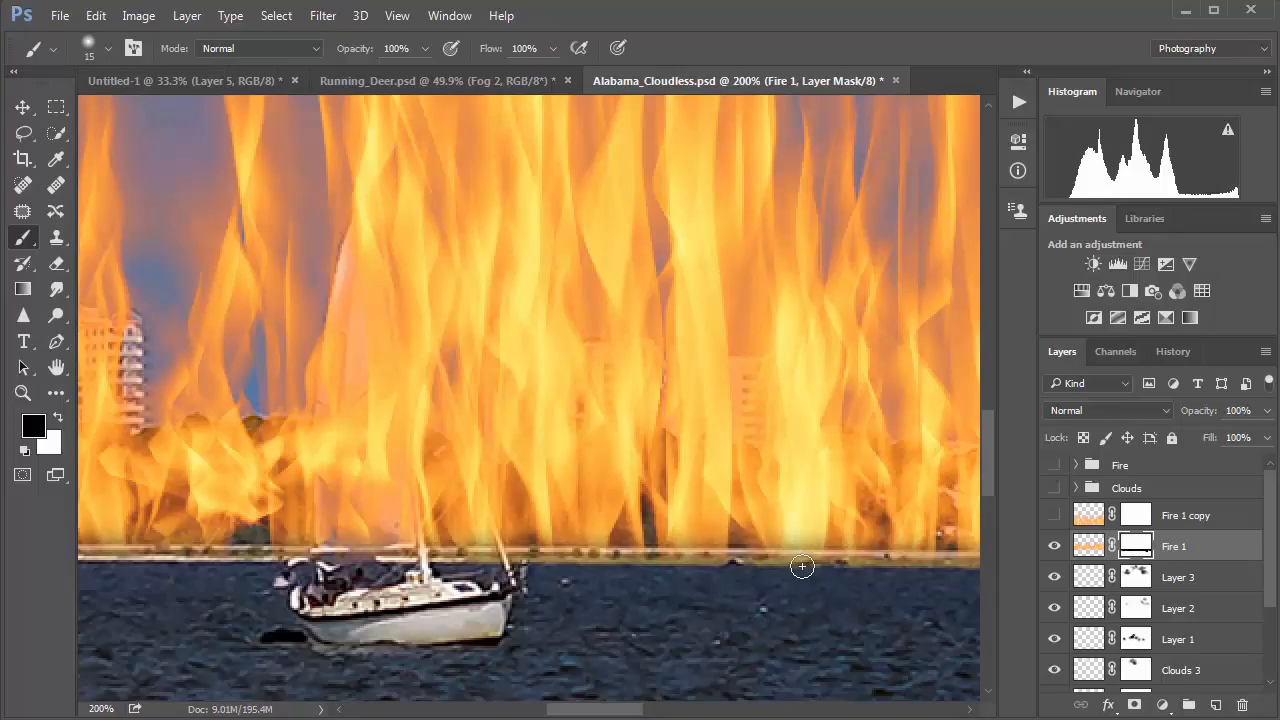
Paint black on the Fire 1 mask over the sailboat's sail and mast to remove the flames covering them
mouse_move(800, 569)
left_mouse_down()
mouse_move(626, 567)
mouse_move(639, 568)
left_mouse_up()
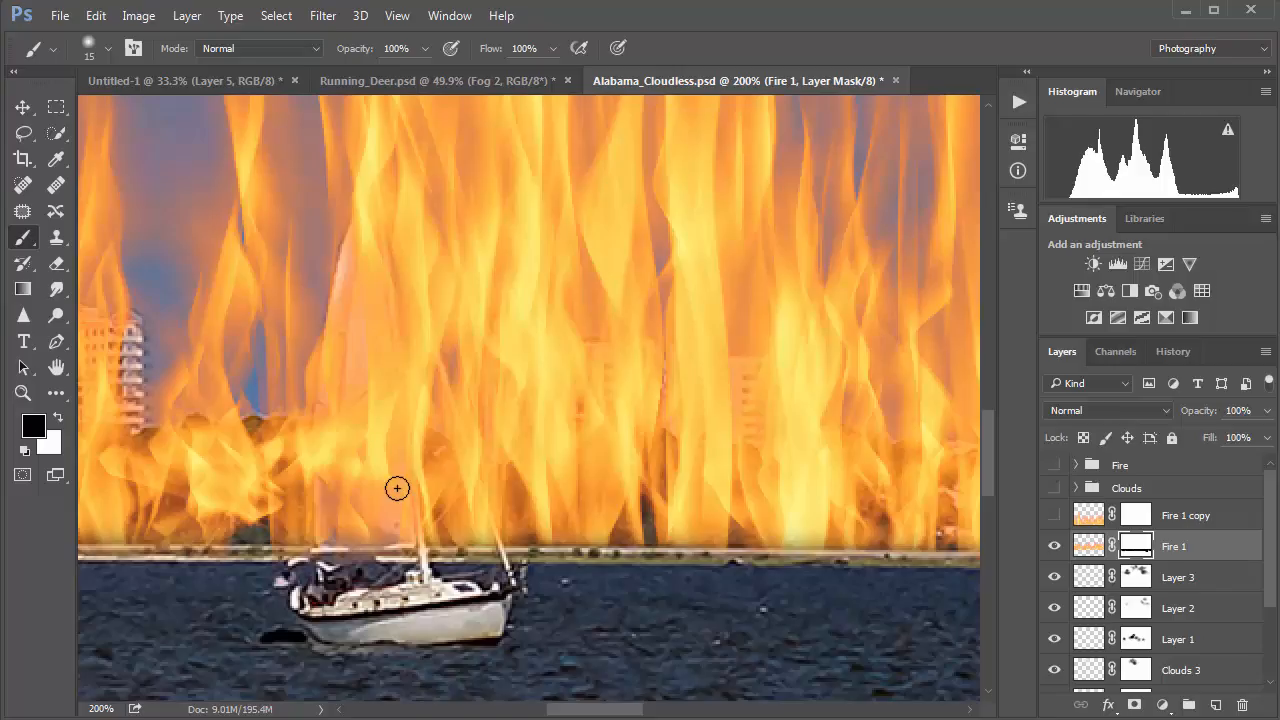
left_click_drag(397, 489, 380, 537)
mouse_move(397, 493)
left_mouse_down()
mouse_move(389, 426)
mouse_move(371, 488)
mouse_move(337, 529)
mouse_move(317, 532)
mouse_move(341, 401)
mouse_move(366, 446)
mouse_move(371, 423)
mouse_move(365, 231)
mouse_move(335, 318)
mouse_move(334, 486)
mouse_move(354, 429)
mouse_move(360, 251)
mouse_move(375, 343)
mouse_move(370, 218)
mouse_move(379, 388)
left_mouse_up()
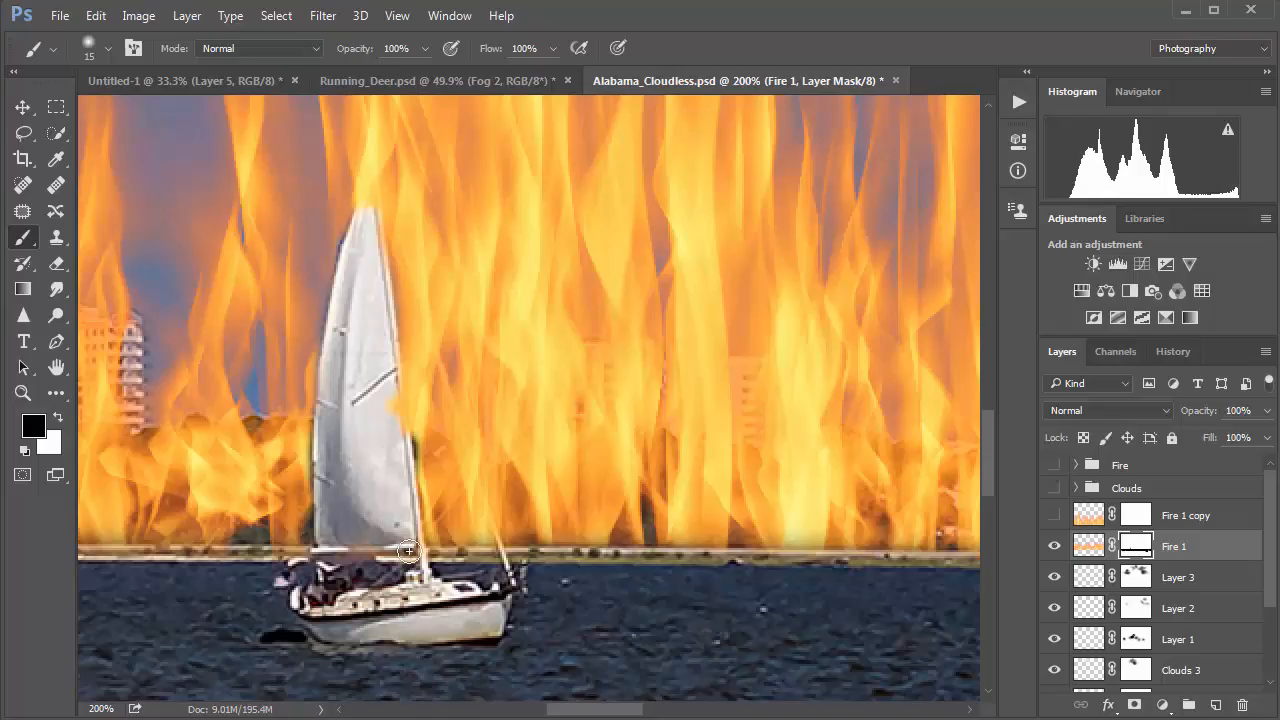
left_click_drag(409, 558, 413, 556)
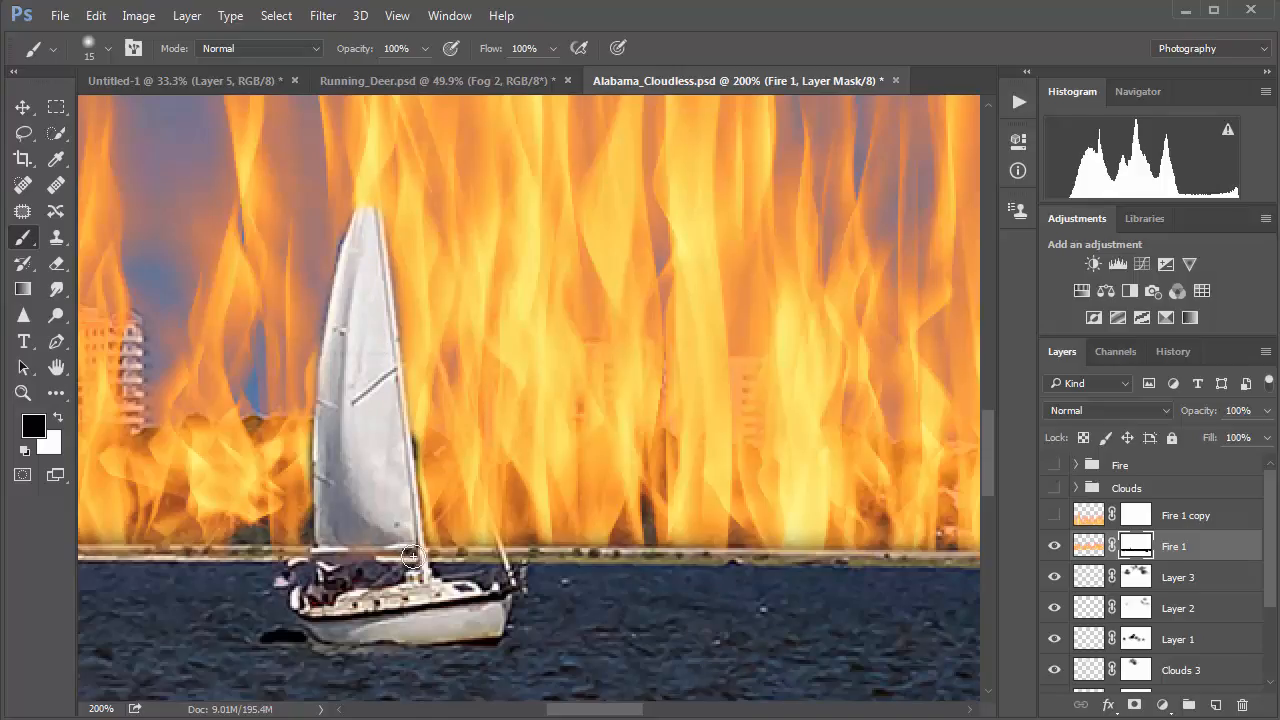
mouse_move(367, 271)
left_mouse_down()
mouse_move(329, 429)
mouse_move(306, 409)
mouse_move(314, 457)
mouse_move(319, 398)
left_mouse_up()
Reduce the brush to 9 px and paint white on the mask along the sail's edges to bring back the surrounding flames
key("x")
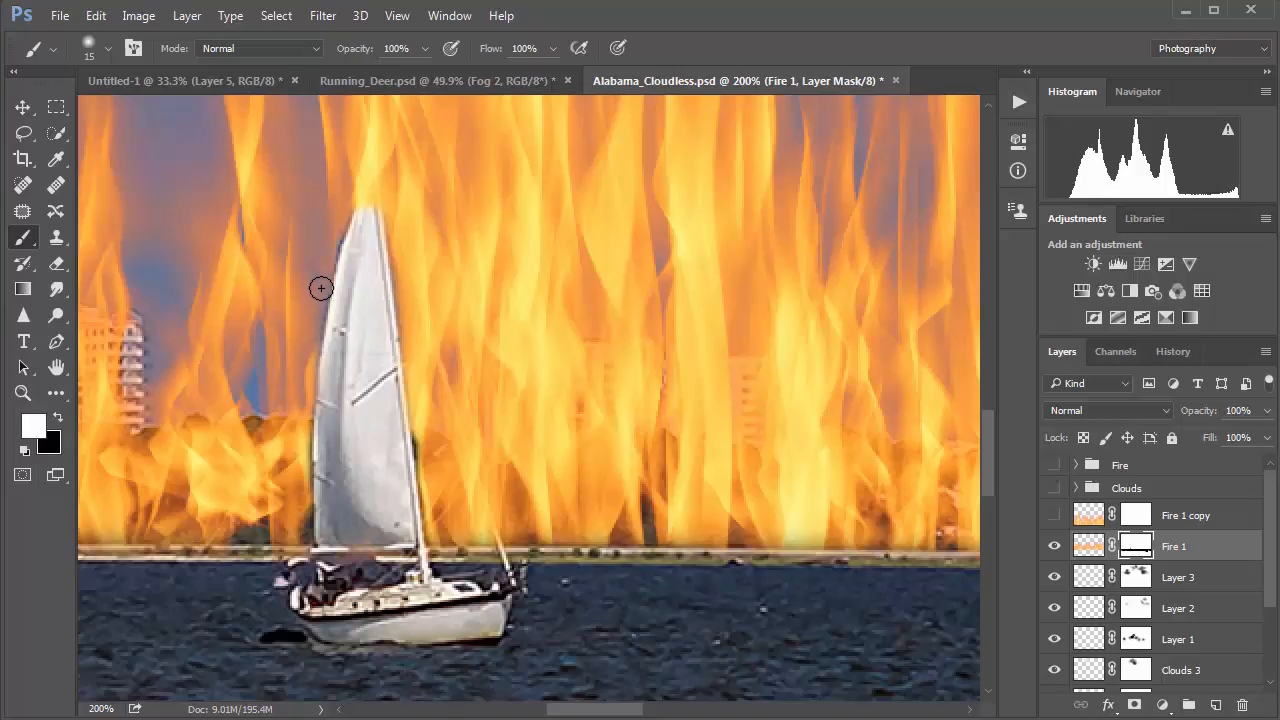
key("bracketleft")
key("bracketleft")
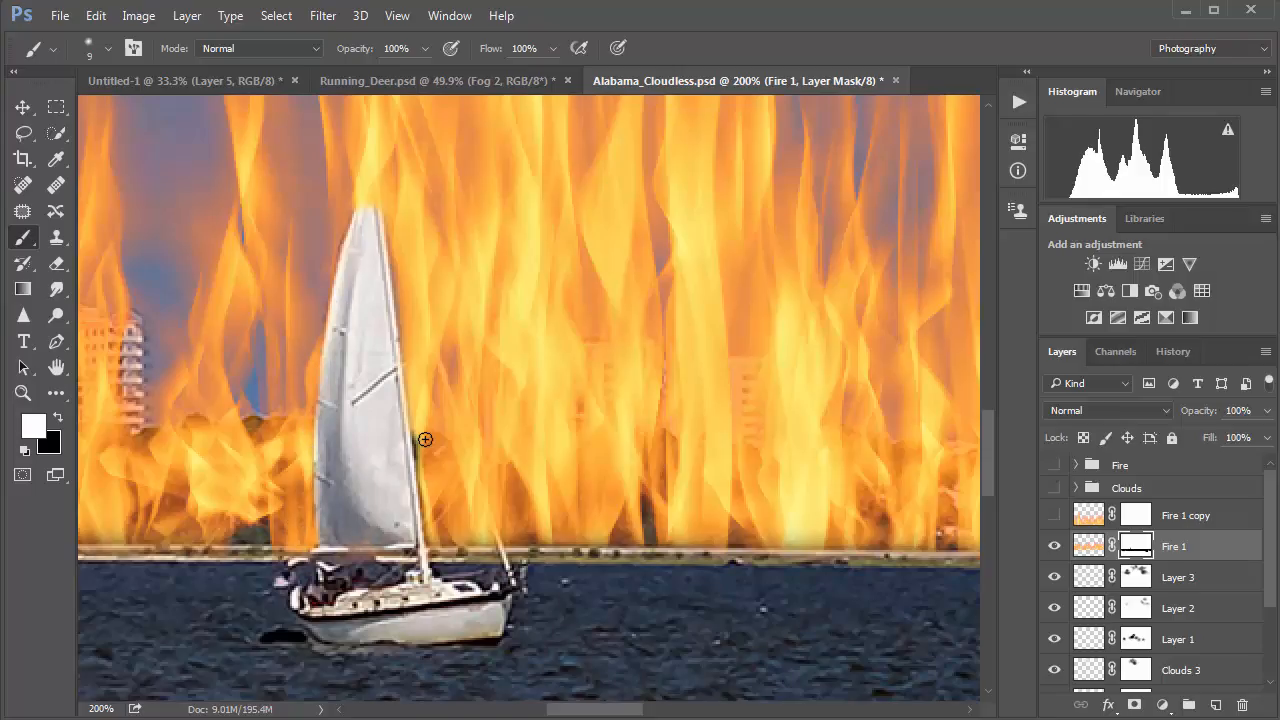
left_click_drag(416, 437, 430, 540)
key("ctrl+z")
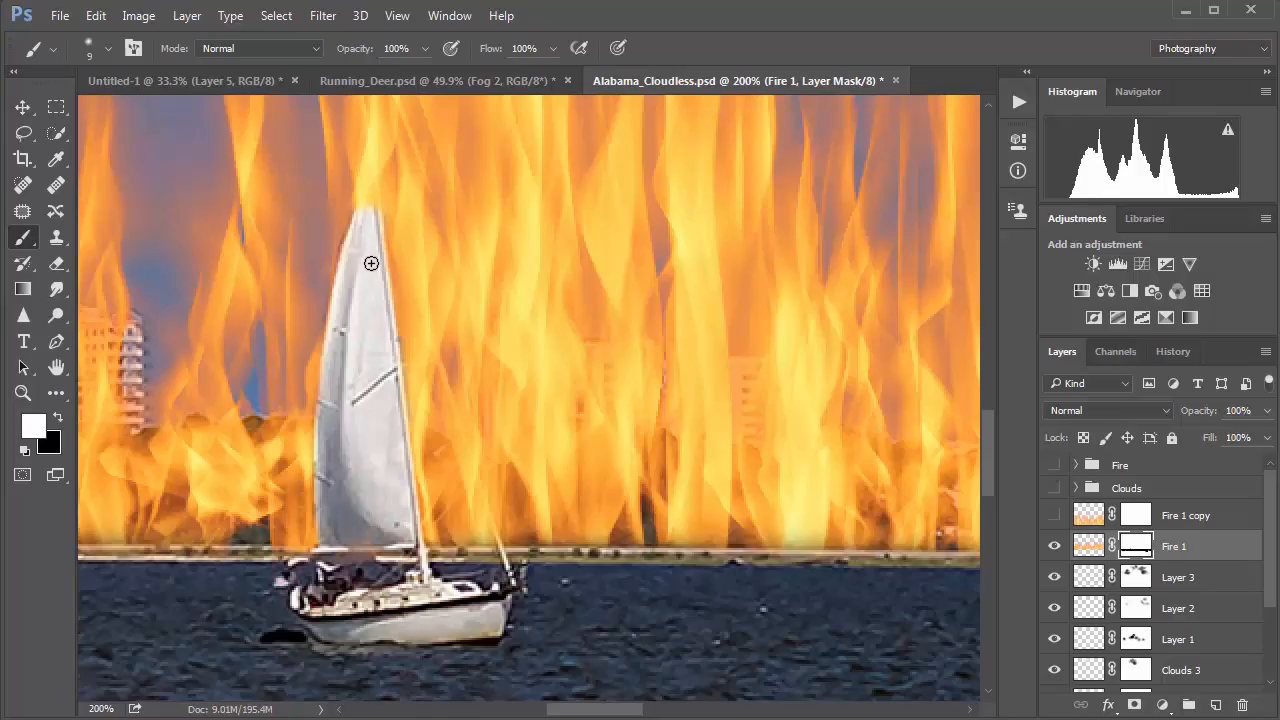
Mask the flames off the sail's tip in black, and restore the overpainted flames around the tip in white
left_click_drag(371, 283, 412, 413)
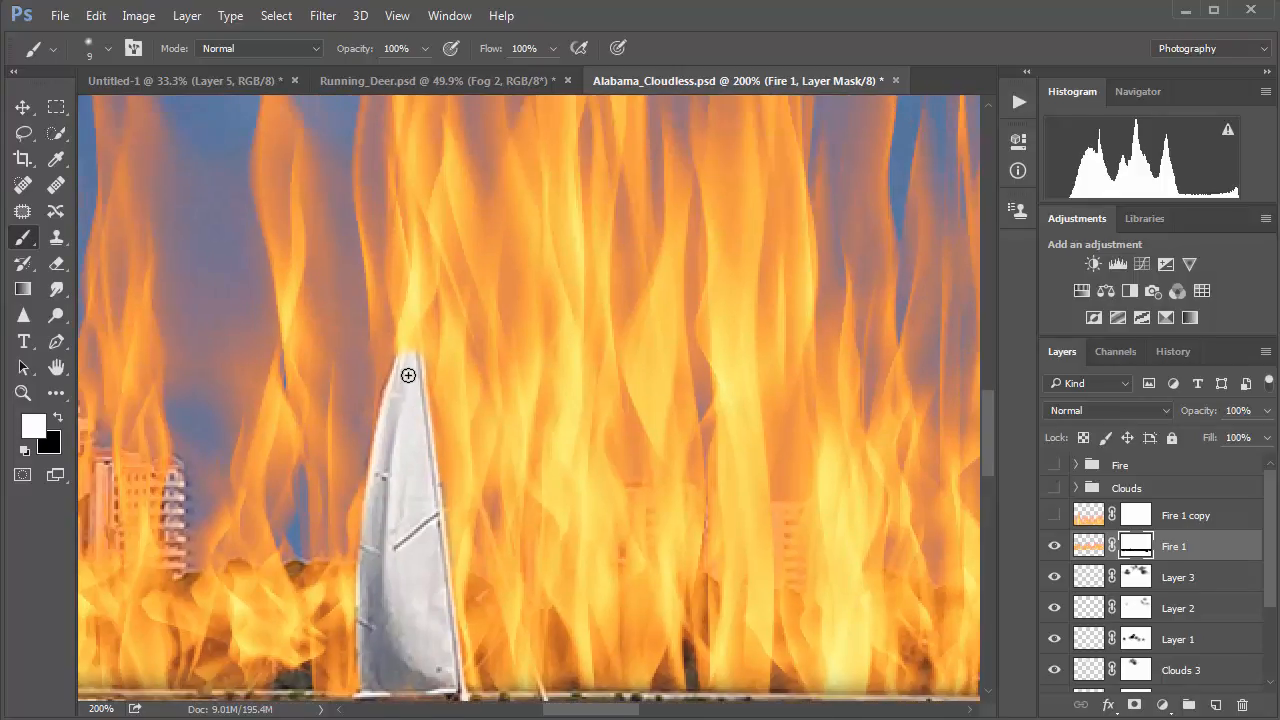
key("x")
mouse_move(410, 366)
left_mouse_down()
mouse_move(411, 333)
mouse_move(396, 379)
mouse_move(407, 306)
mouse_move(424, 329)
mouse_move(423, 313)
mouse_move(422, 360)
left_mouse_up()
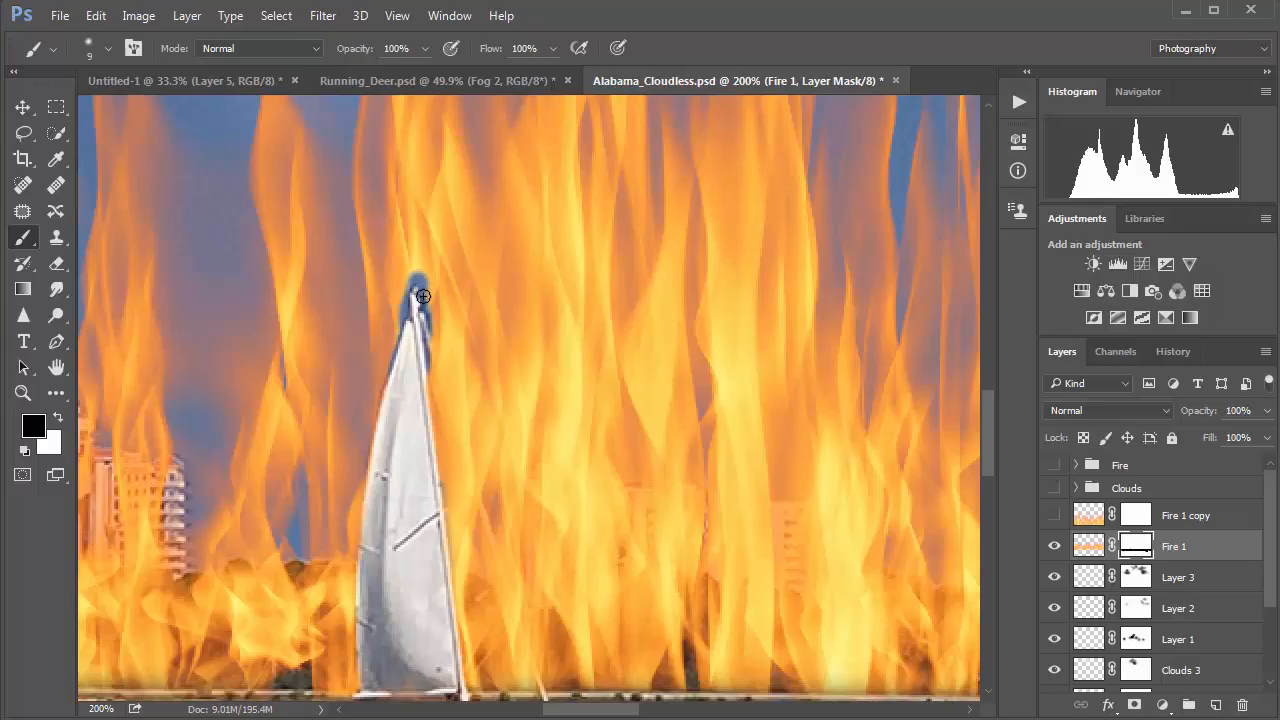
key("x")
left_click_drag(420, 263, 388, 362)
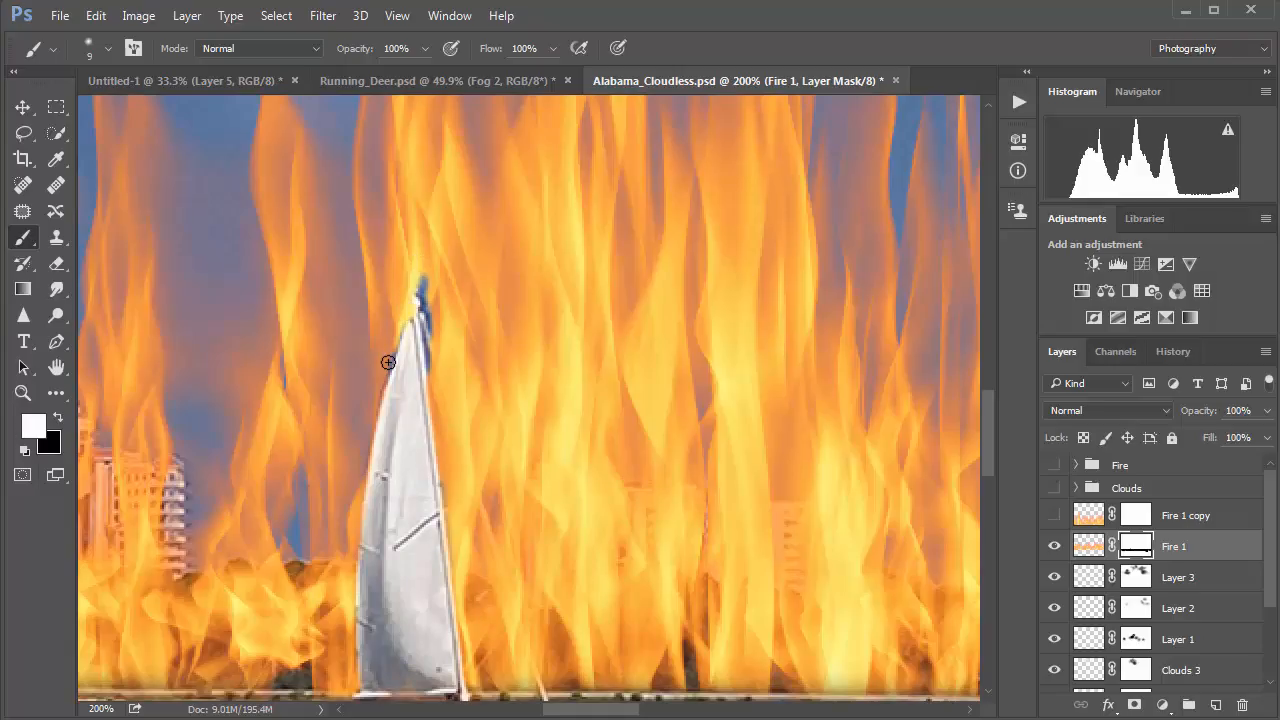
left_click_drag(417, 280, 426, 286)
mouse_move(428, 332)
left_mouse_down()
mouse_move(432, 371)
mouse_move(431, 323)
left_mouse_up()
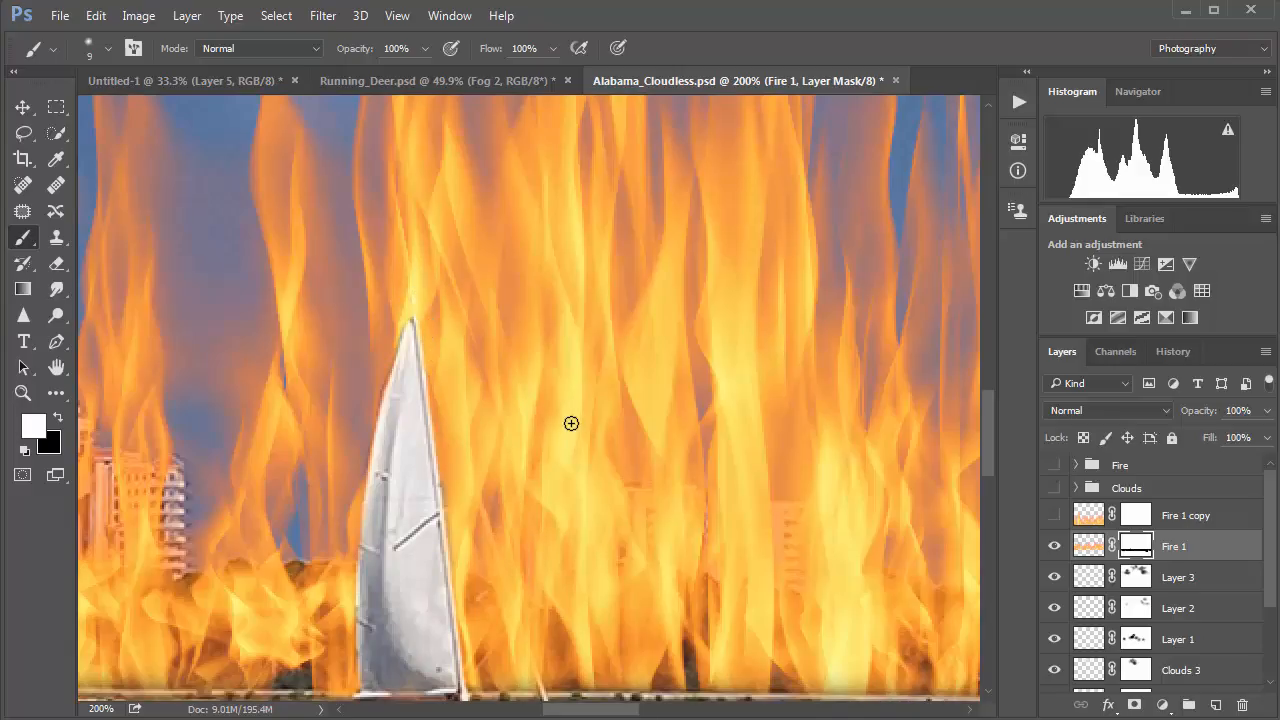
Compare the whole image with the Fire 1 copy layer shown and hidden
key("ctrl+minus")
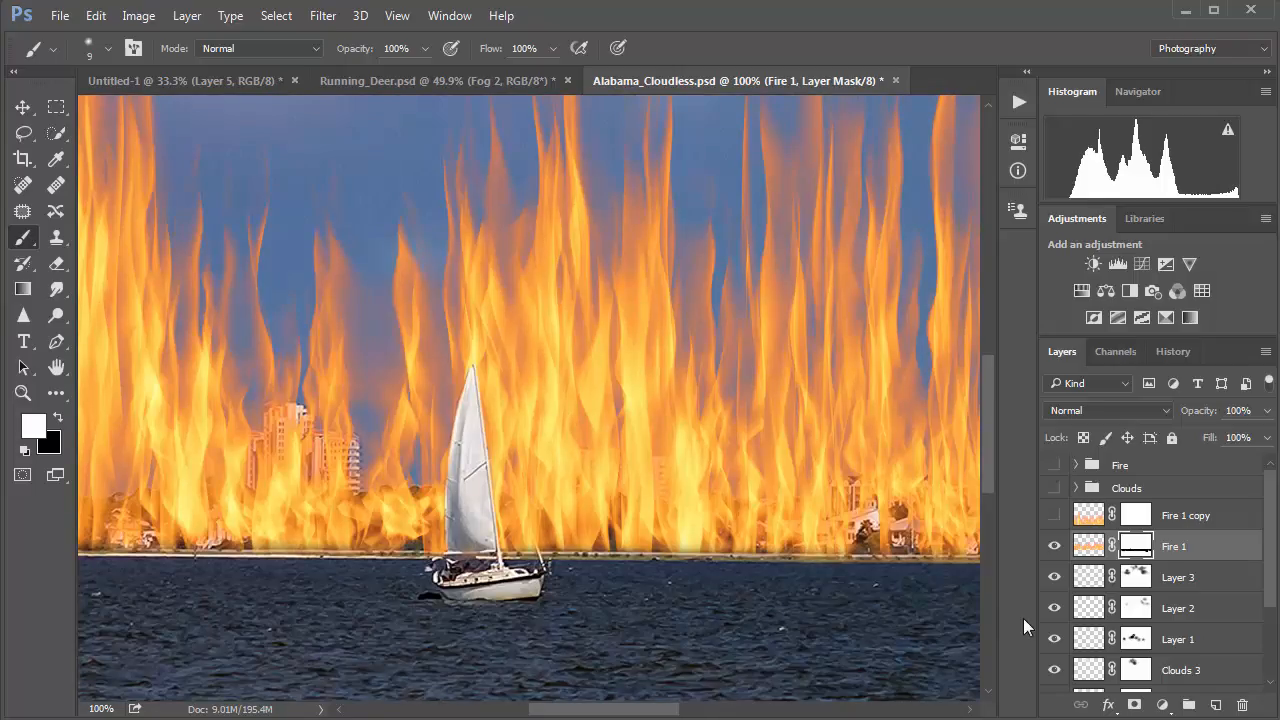
left_click(1054, 515)
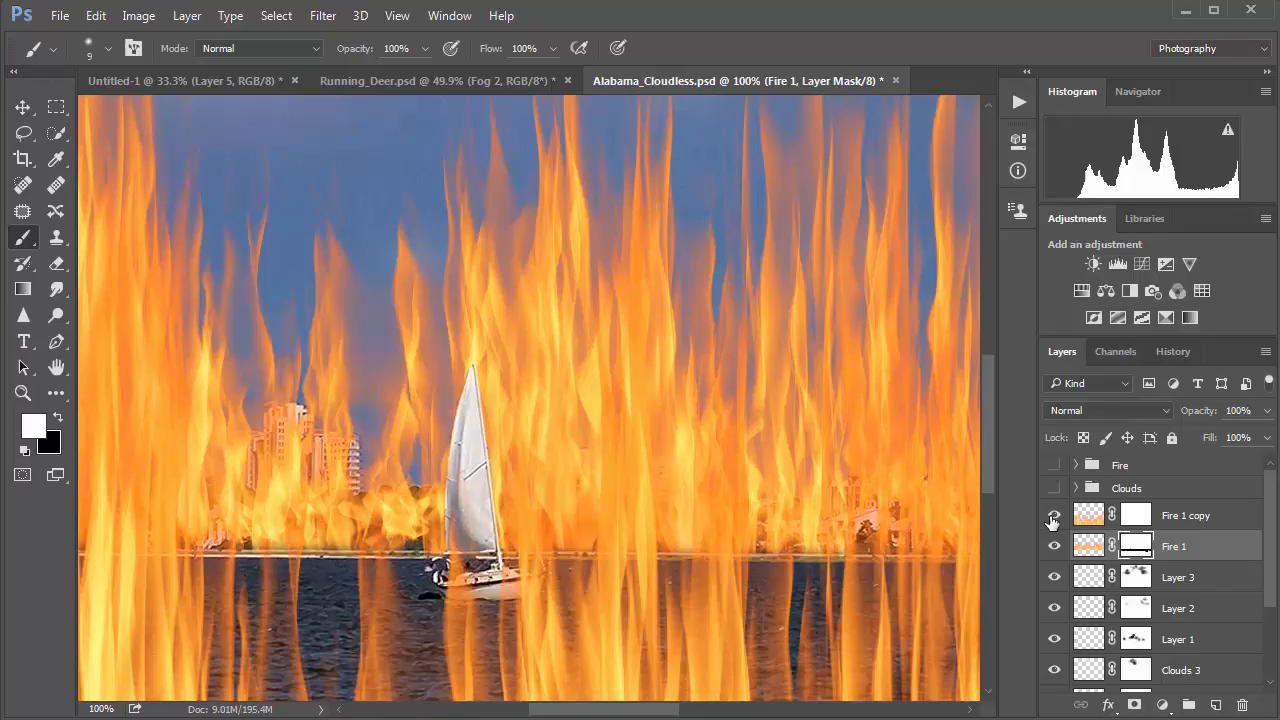
key("ctrl+0")
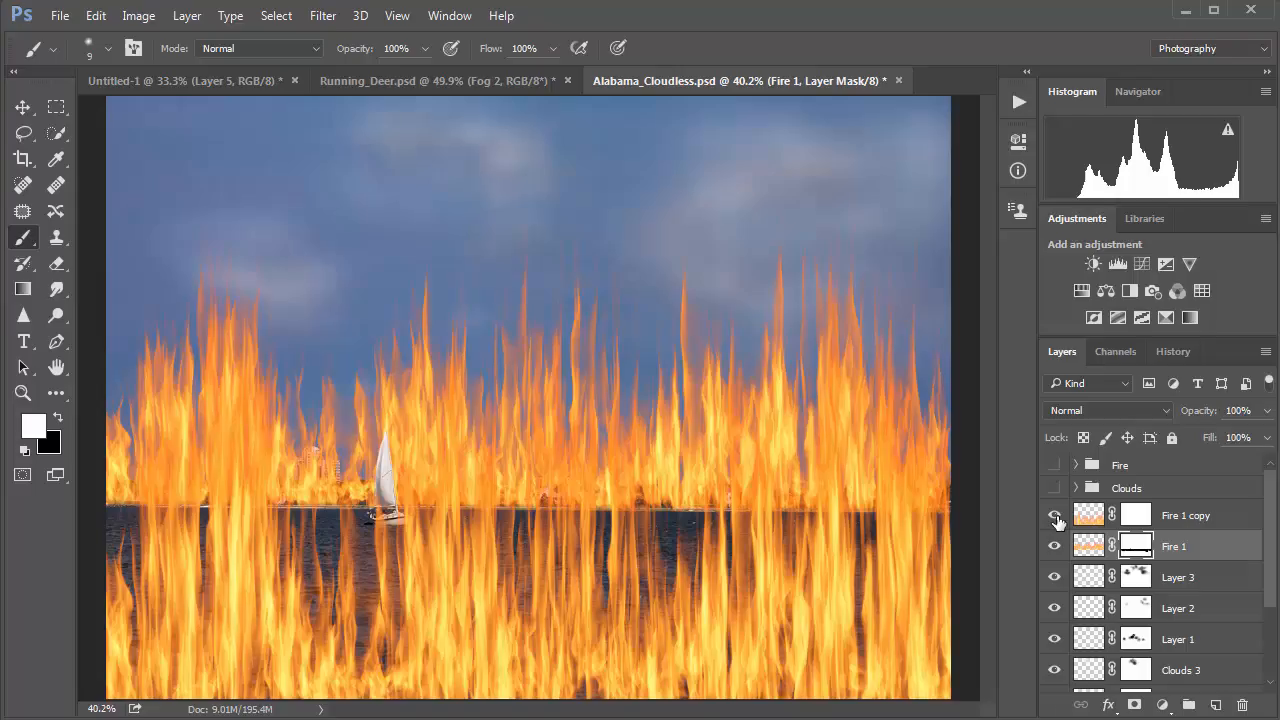
left_click(1054, 516)
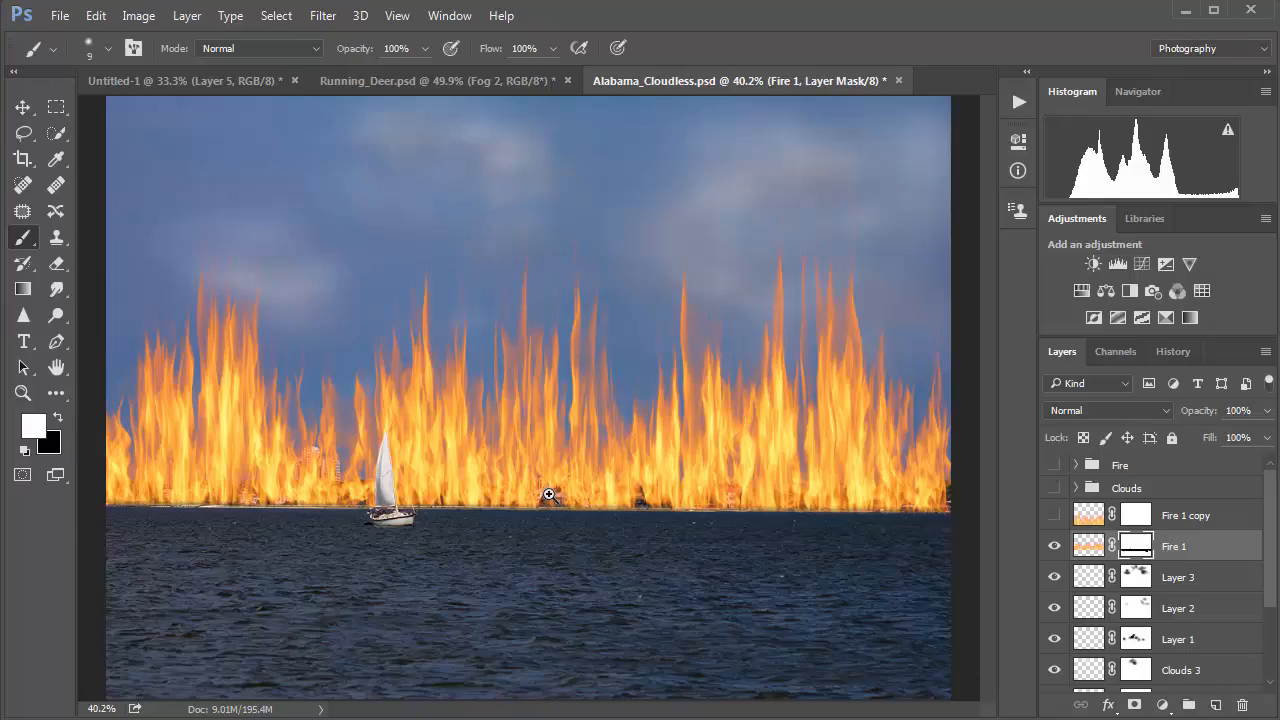
Paint black on the Fire 1 mask over the white shoreline house and its trees, enlarging the brush to 15 px for the walls
scroll(548, 494, "up", 5)
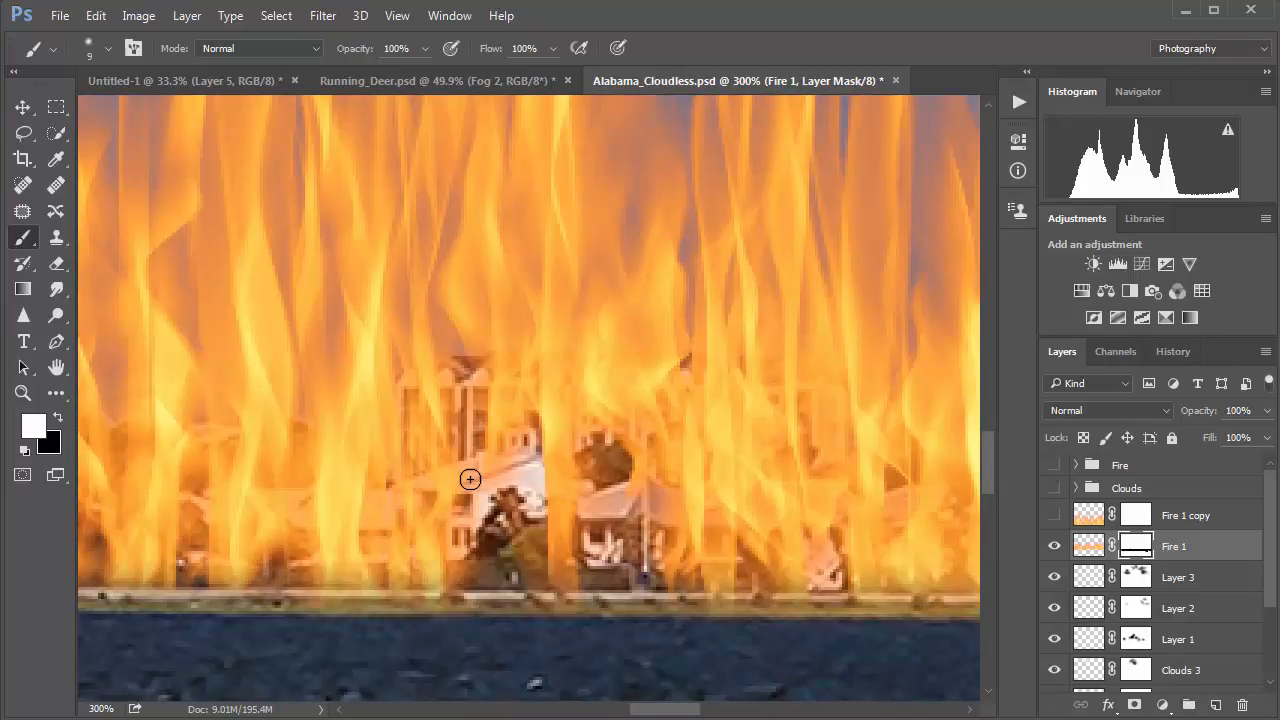
key("x")
mouse_move(493, 472)
left_mouse_down()
mouse_move(505, 462)
mouse_move(409, 494)
mouse_move(400, 588)
mouse_move(545, 585)
mouse_move(551, 481)
mouse_move(494, 460)
left_mouse_up()
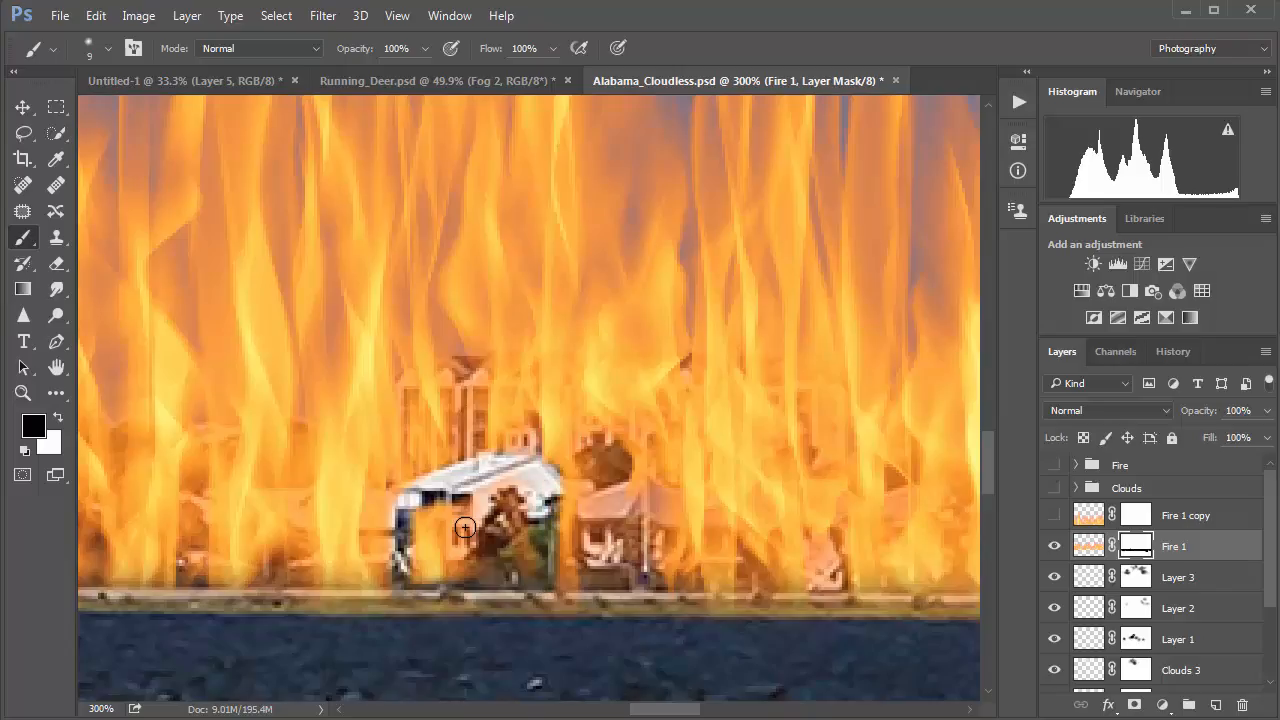
key("bracketright")
key("bracketright")
mouse_move(495, 527)
left_mouse_down()
mouse_move(448, 534)
mouse_move(432, 524)
mouse_move(428, 570)
mouse_move(496, 566)
mouse_move(514, 525)
mouse_move(523, 565)
mouse_move(526, 536)
mouse_move(559, 498)
mouse_move(559, 583)
mouse_move(559, 541)
mouse_move(549, 580)
mouse_move(514, 485)
mouse_move(468, 499)
left_mouse_up()
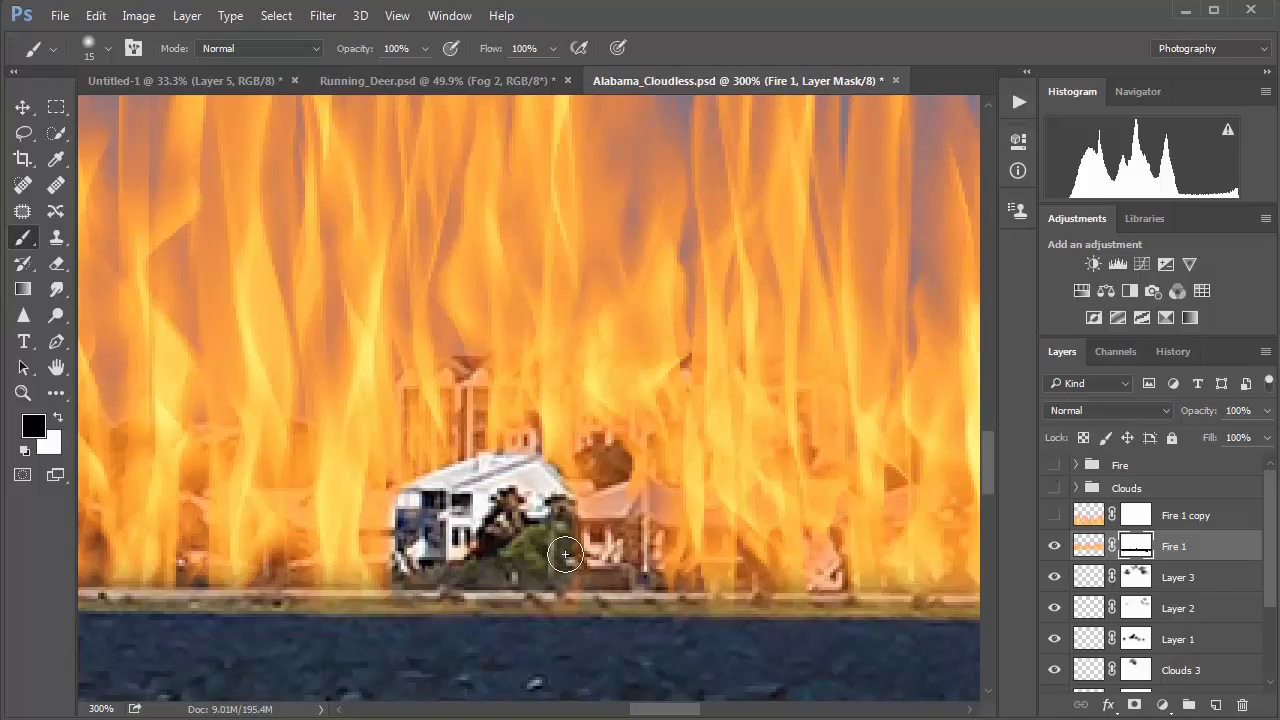
Delete the Fire 1 copy layer
key("ctrl+0")
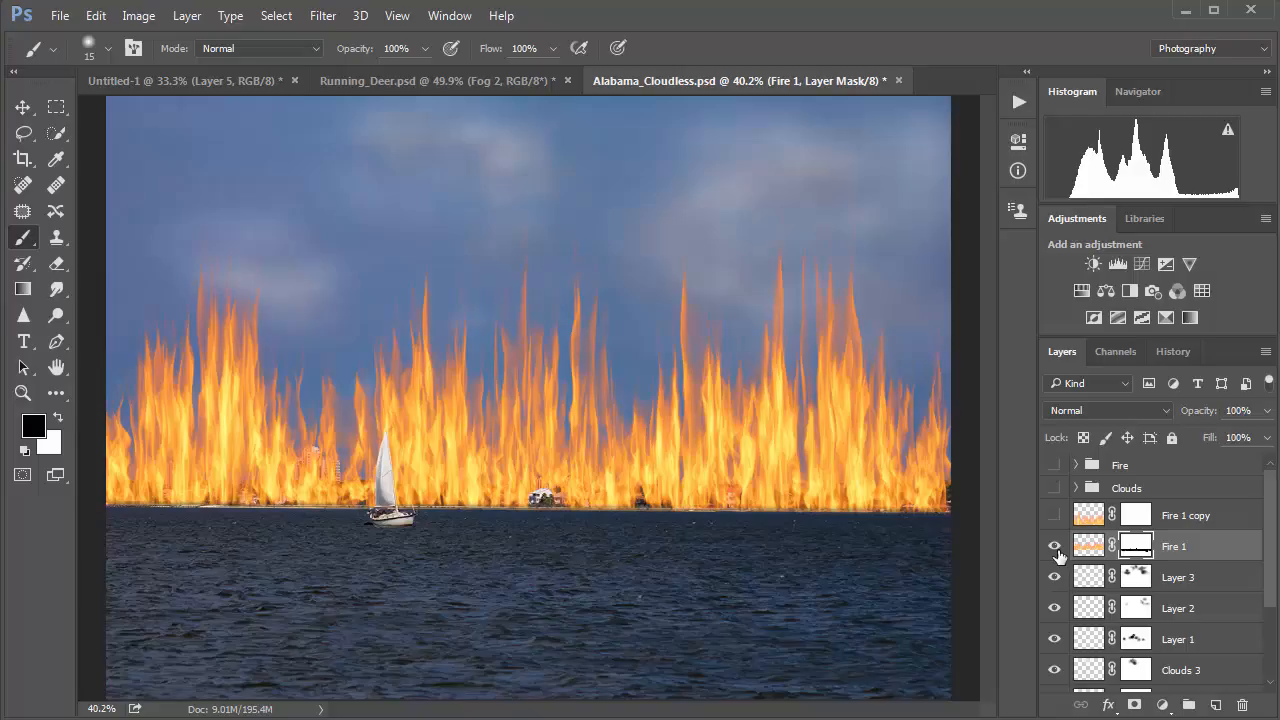
left_click_drag(1187, 655, 1243, 705)
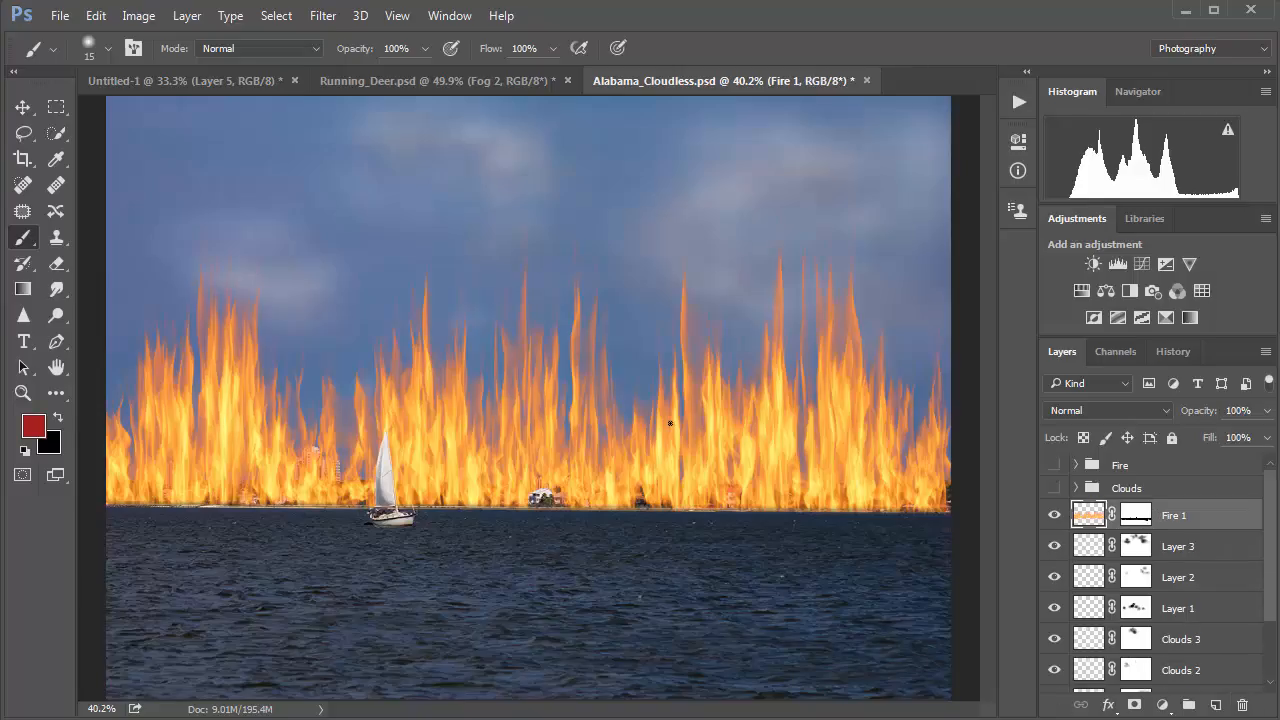
Use the Smudge tool at 20 px and 73% strength to stretch the tall flame tip nearest the sailboat upward
left_click(426, 302)
left_click(426, 302)
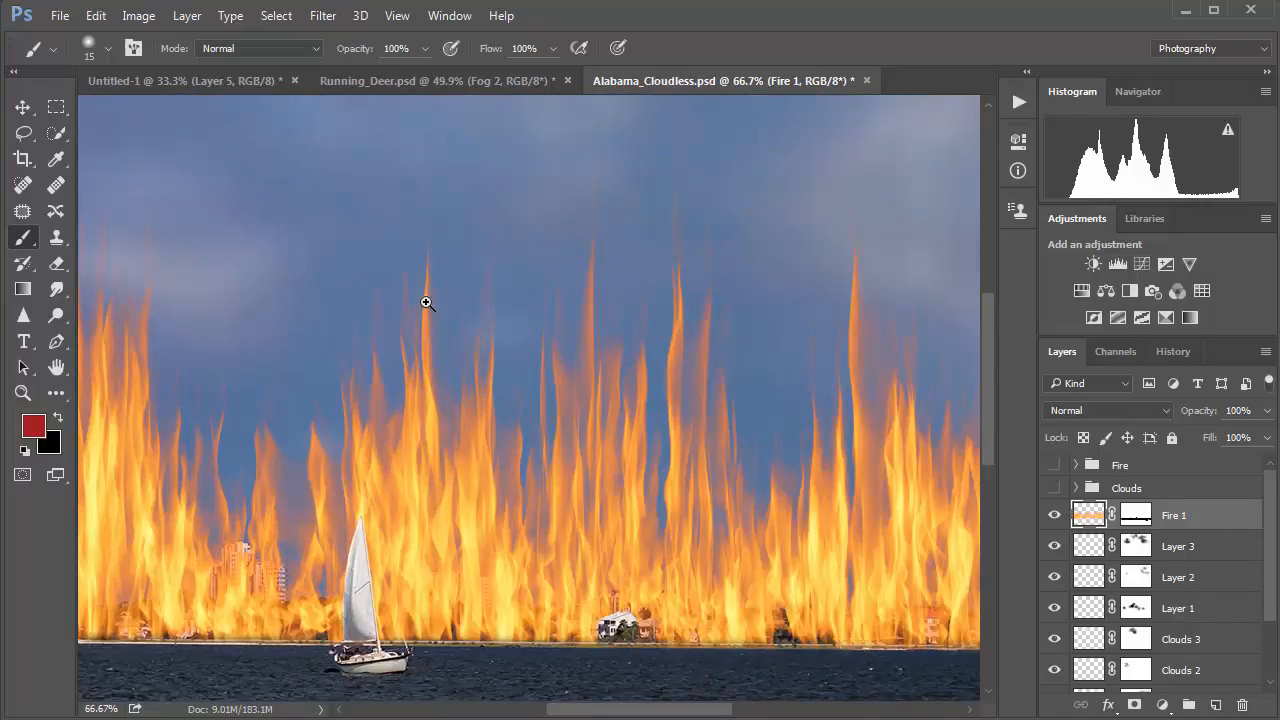
left_click(426, 302)
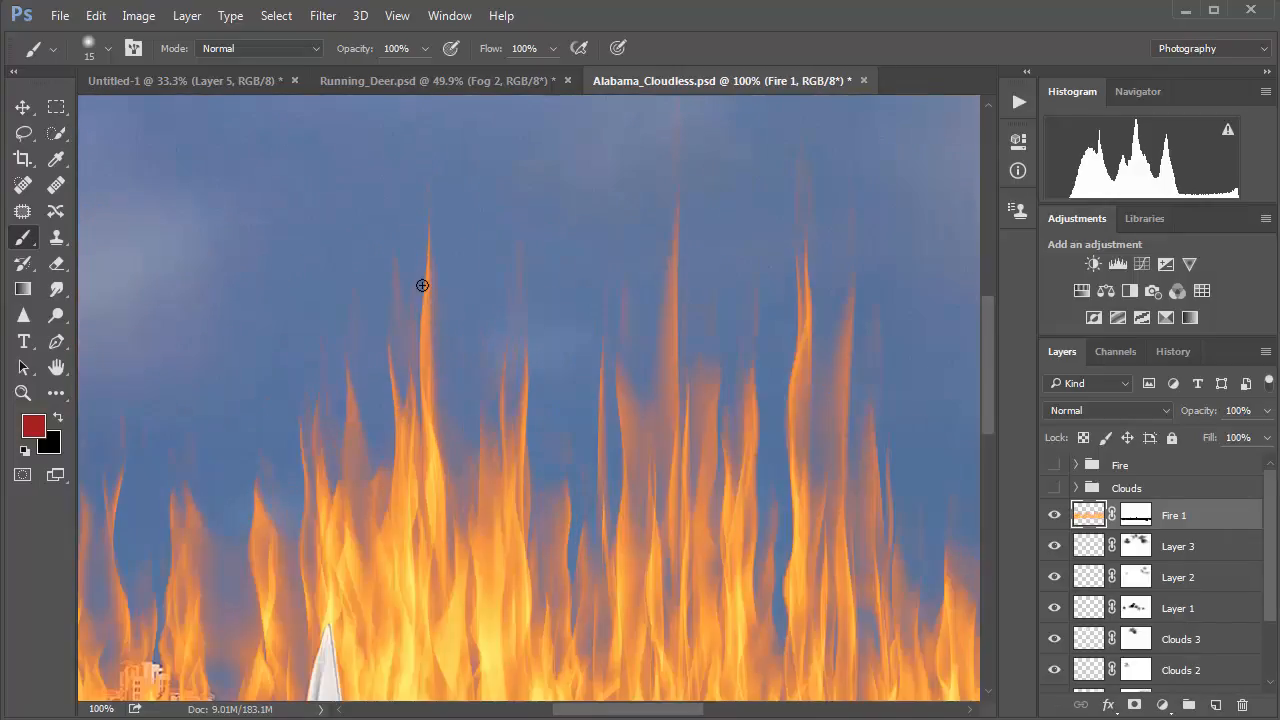
left_click(59, 291)
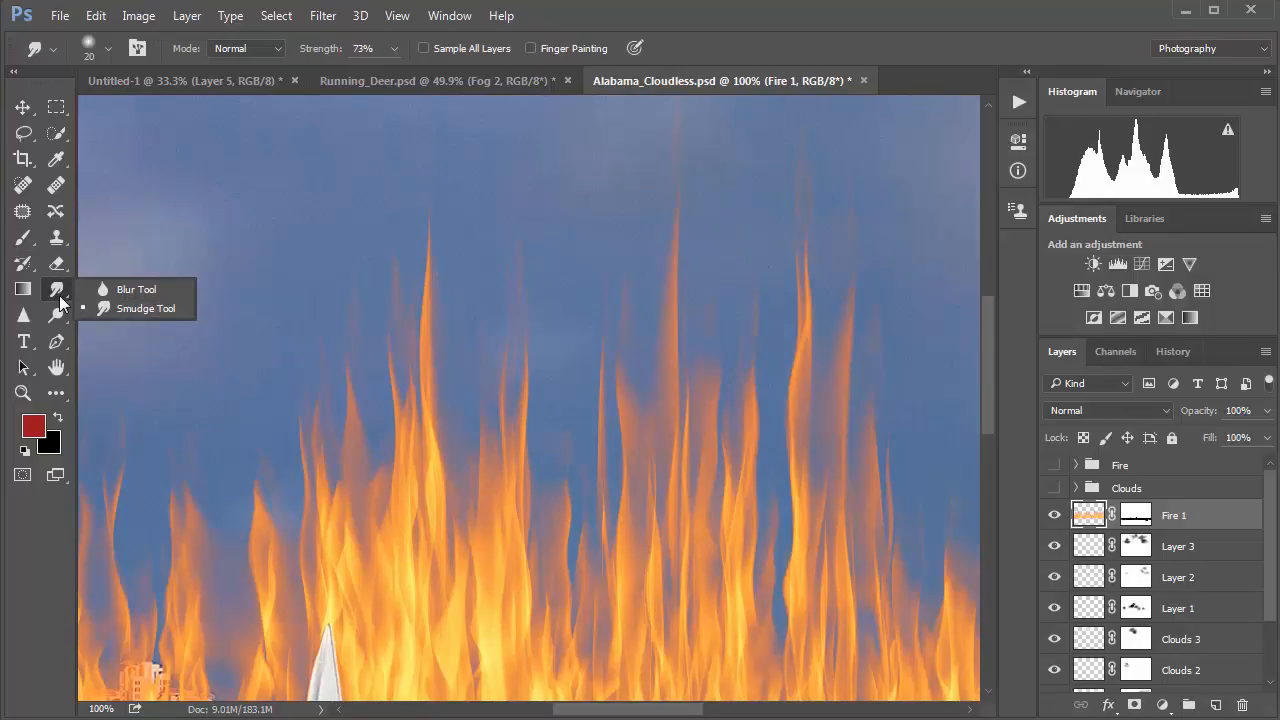
left_click(149, 310)
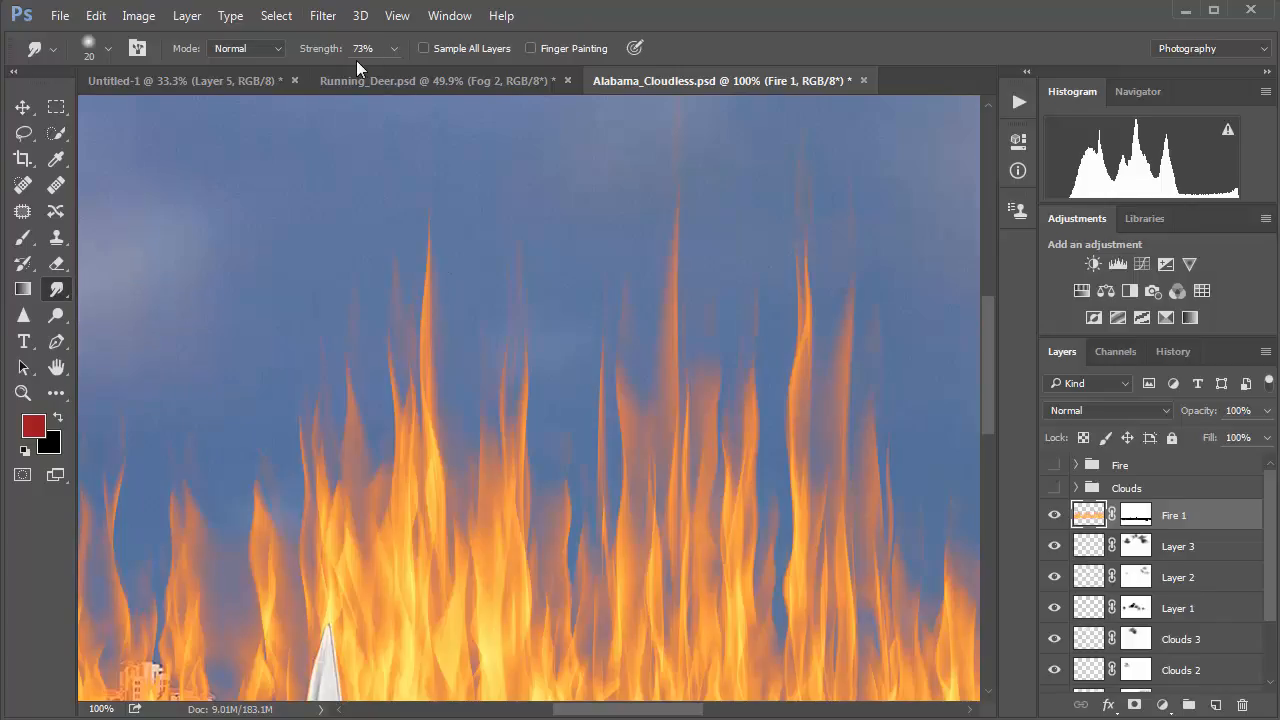
left_click_drag(423, 336, 434, 198)
left_click_drag(437, 283, 417, 143)
left_click_drag(430, 229, 427, 119)
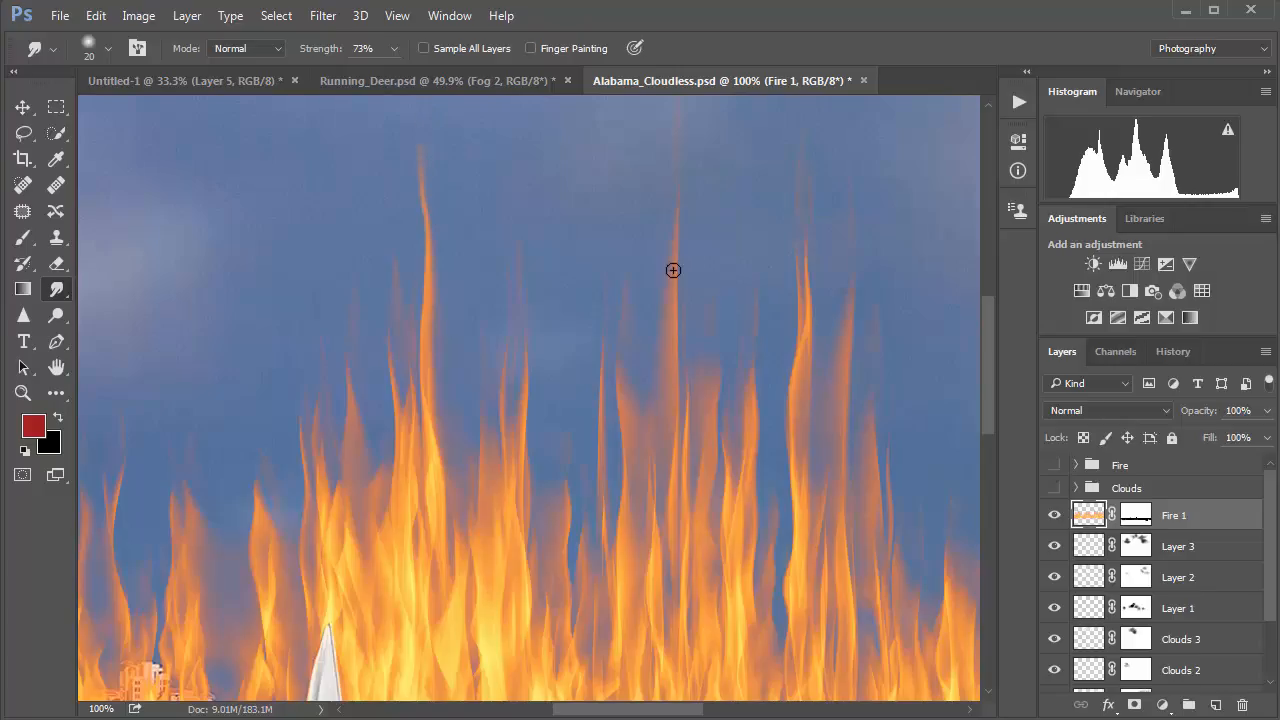
Smudge the next two tall flame tips upward on the Fire 1 layer, splitting the farther one into a fork
left_click_drag(673, 270, 680, 153)
left_click_drag(681, 223, 677, 110)
left_click_drag(802, 293, 797, 146)
left_click_drag(804, 248, 791, 146)
left_click_drag(806, 249, 782, 120)
left_click_drag(801, 228, 837, 163)
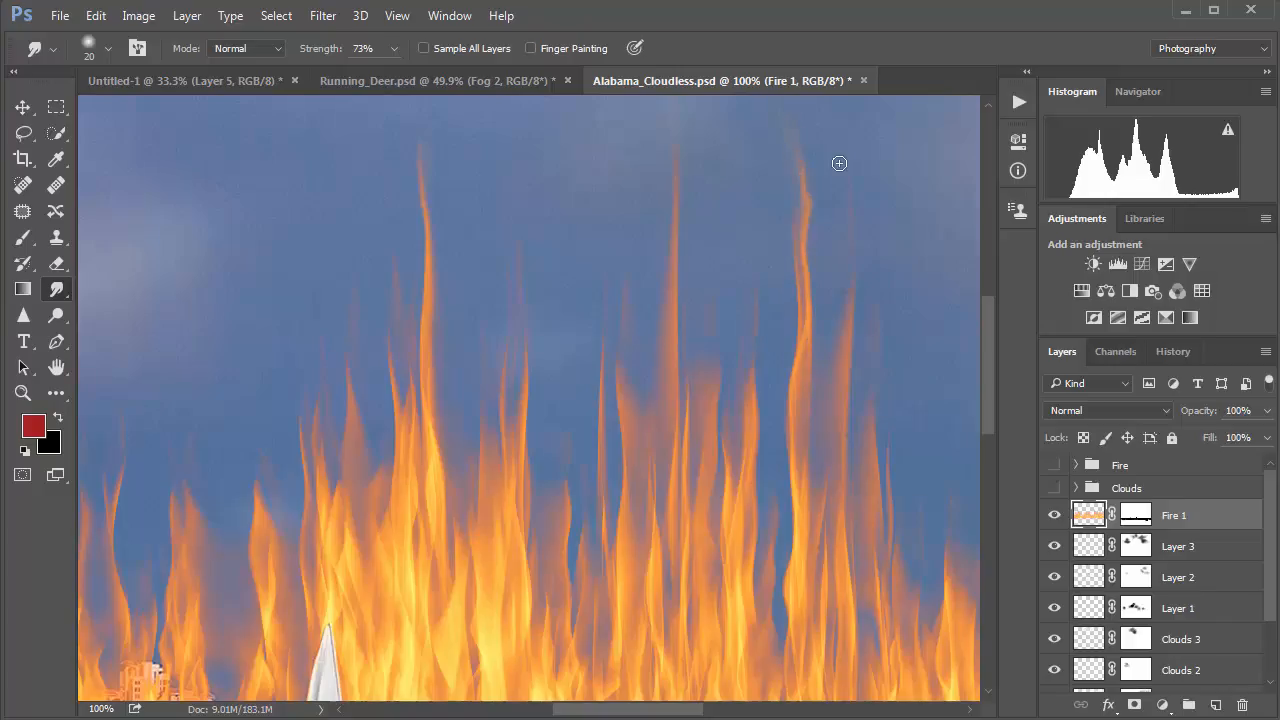
left_click_drag(811, 209, 834, 150)
Smudge the flame tips on either side of the forked flame upward into longer, thinner points
left_click_drag(847, 337, 862, 224)
left_click_drag(851, 320, 880, 164)
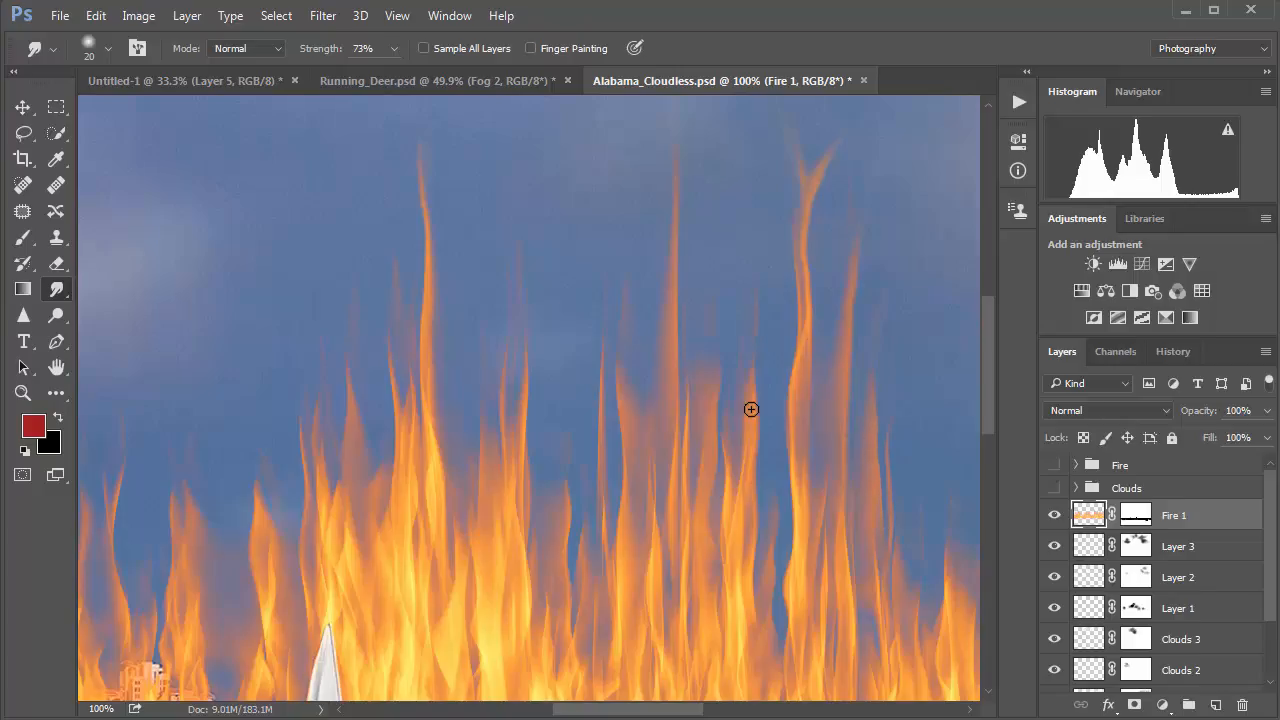
left_click_drag(751, 409, 750, 322)
left_click_drag(757, 405, 736, 305)
left_click_drag(747, 363, 744, 240)
left_click_drag(756, 306, 761, 192)
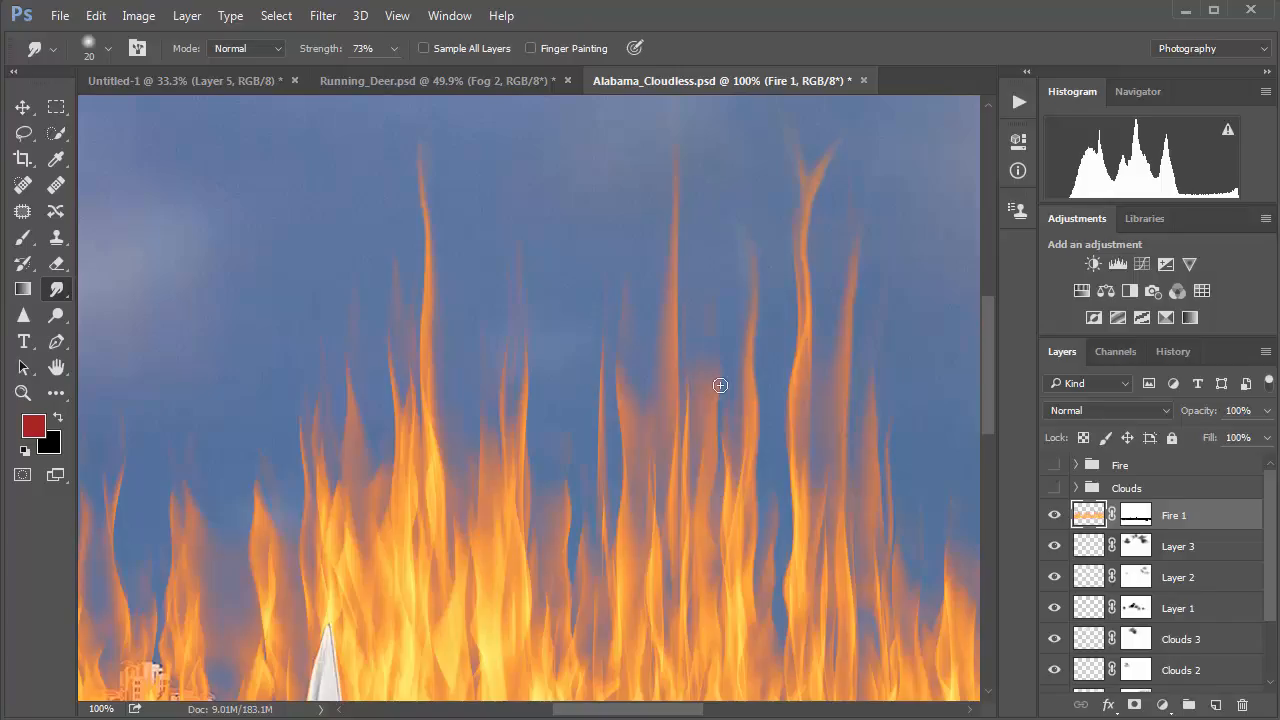
Smudge the flame tips between the forked flame and the sailboat upward into longer, thinner points on the Fire 1 layer
left_click_drag(712, 395, 704, 234)
left_click_drag(715, 379, 713, 225)
left_click_drag(715, 365, 713, 275)
left_click_drag(603, 414, 612, 268)
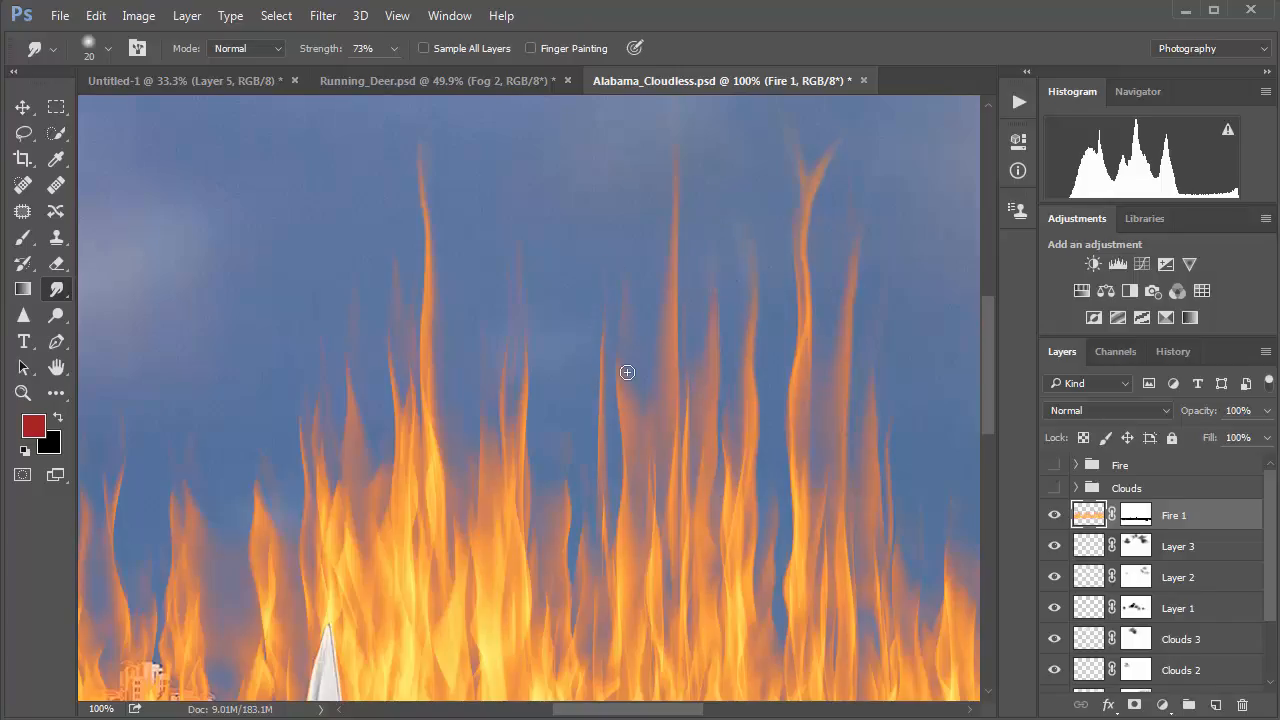
left_click_drag(625, 407, 622, 307)
left_click_drag(633, 374, 627, 200)
Smudge the shorter flame tips above and just left of the sailboat's sail upward into thin, slightly curved points
left_click_drag(354, 437, 343, 357)
left_click_drag(346, 419, 339, 272)
left_click_drag(343, 360, 332, 215)
left_click_drag(317, 448, 314, 371)
left_click_drag(314, 451, 291, 300)
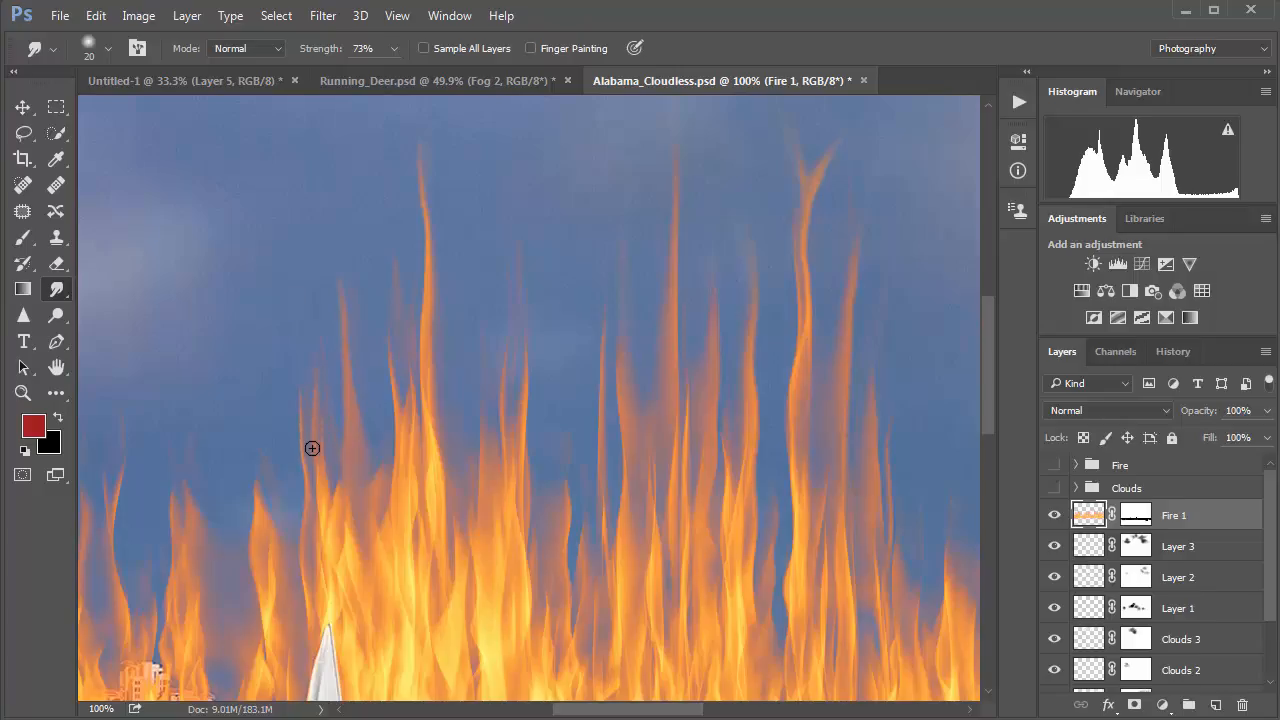
left_click_drag(274, 551, 254, 329)
left_click_drag(257, 491, 246, 300)
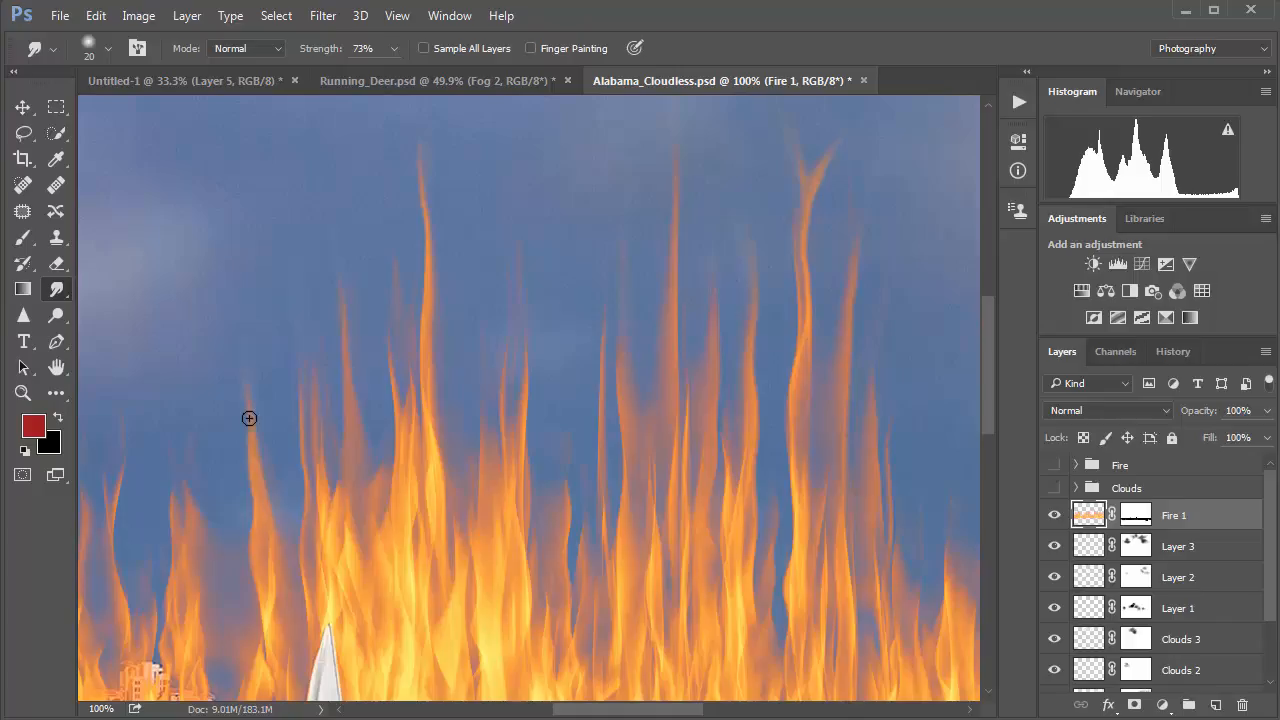
left_click_drag(249, 418, 237, 295)
Smudge the thin flame tips above the shoreline buildings left of the sailboat upward
left_click_drag(652, 403, 893, 346)
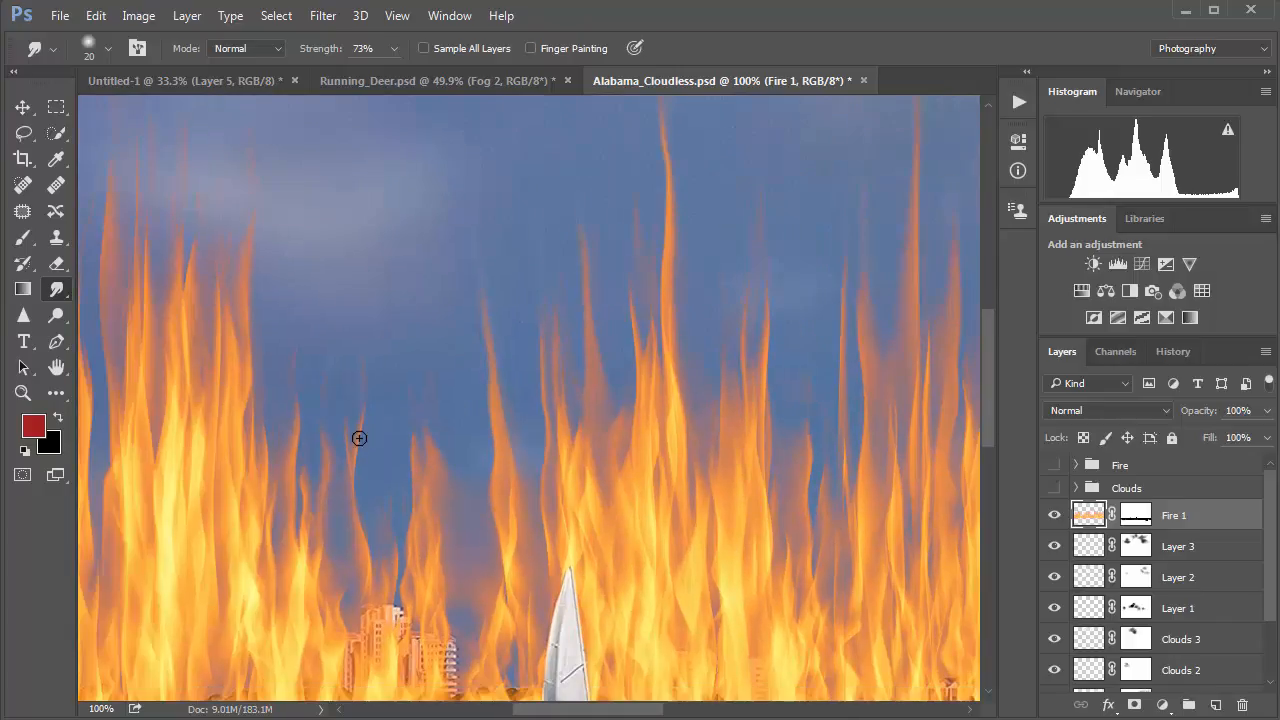
left_click_drag(359, 438, 360, 337)
left_click_drag(349, 423, 374, 266)
left_click_drag(360, 409, 364, 293)
left_click_drag(350, 449, 333, 297)
left_click_drag(414, 451, 383, 331)
Paint black on the Fire 1 layer mask with a 15 px brush to hide the thin flame strand above the buildings
left_click(1130, 518)
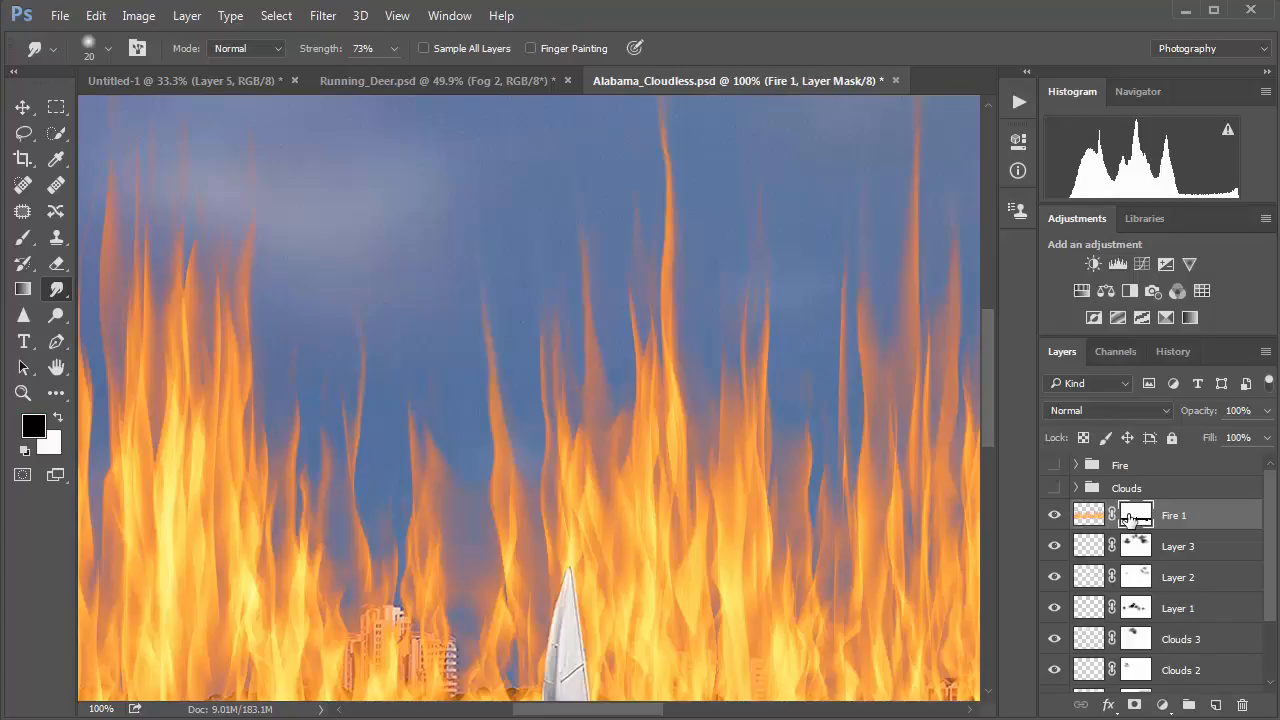
left_click(24, 238)
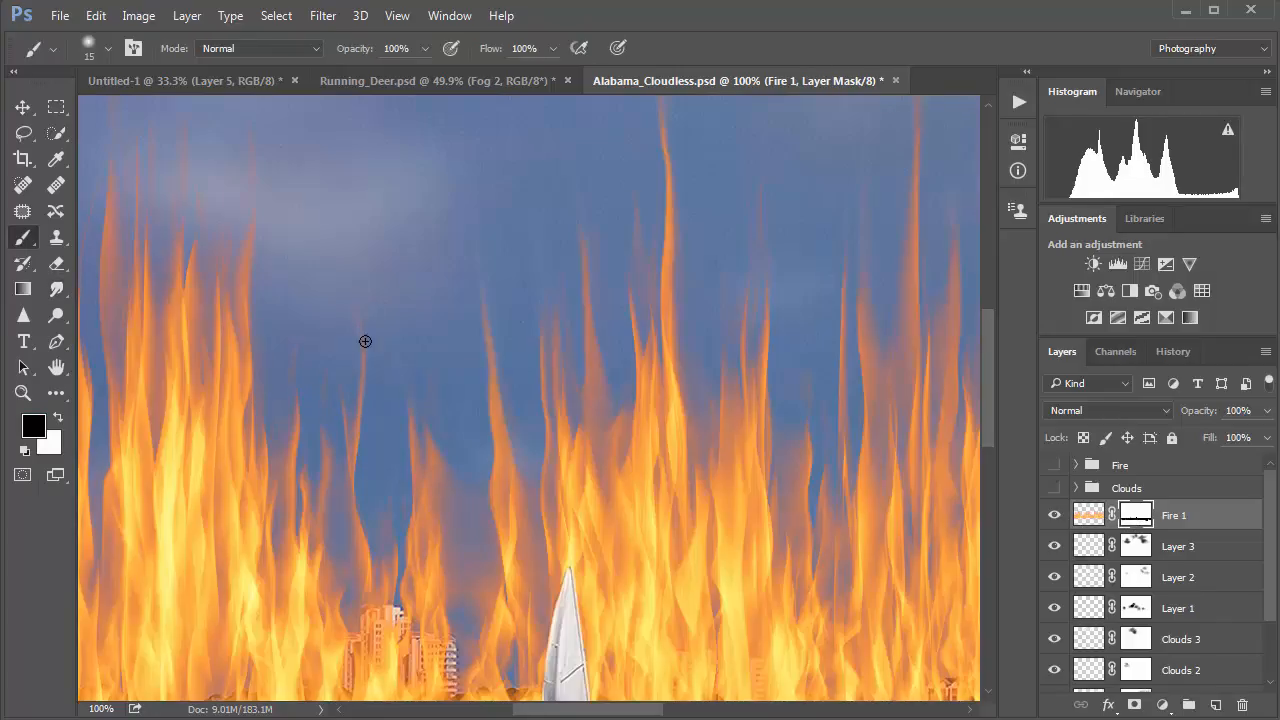
left_click_drag(365, 371, 354, 313)
left_click_drag(358, 366, 355, 390)
Return to the Fire 1 layer's pixels and smudge the tips of the tall flame cluster left of the buildings upward
left_click(1088, 516)
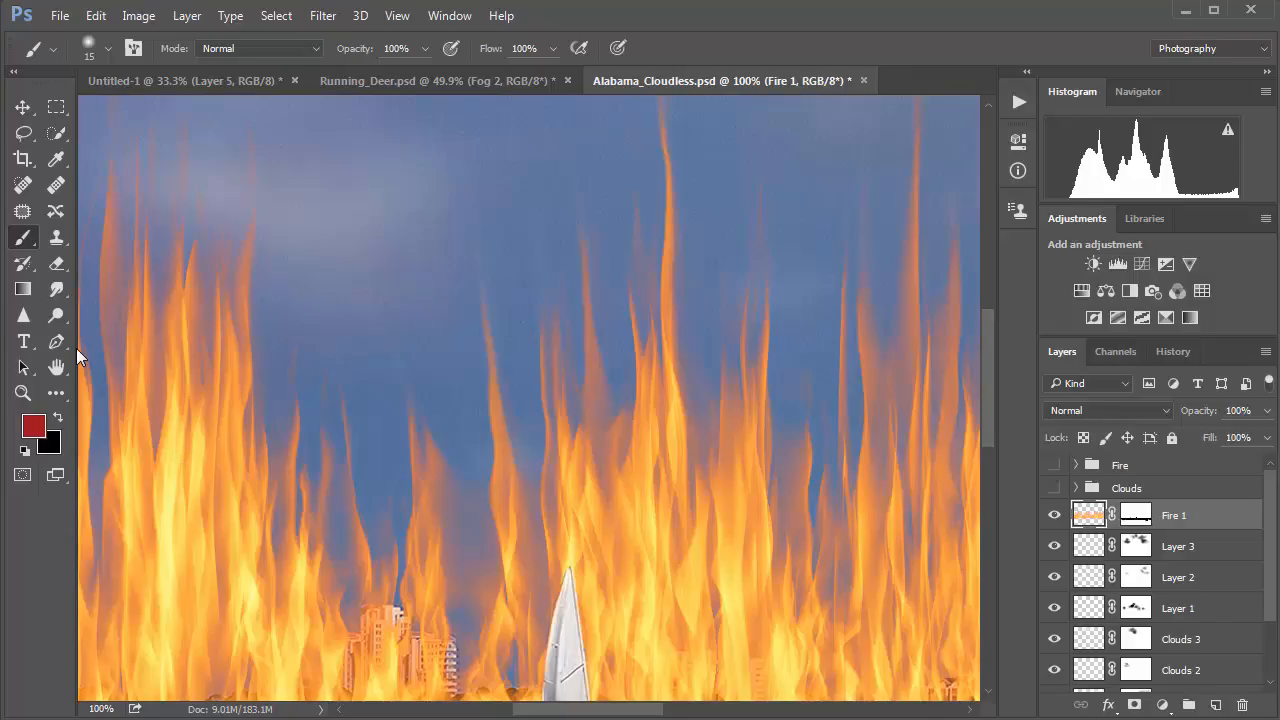
left_click(57, 288)
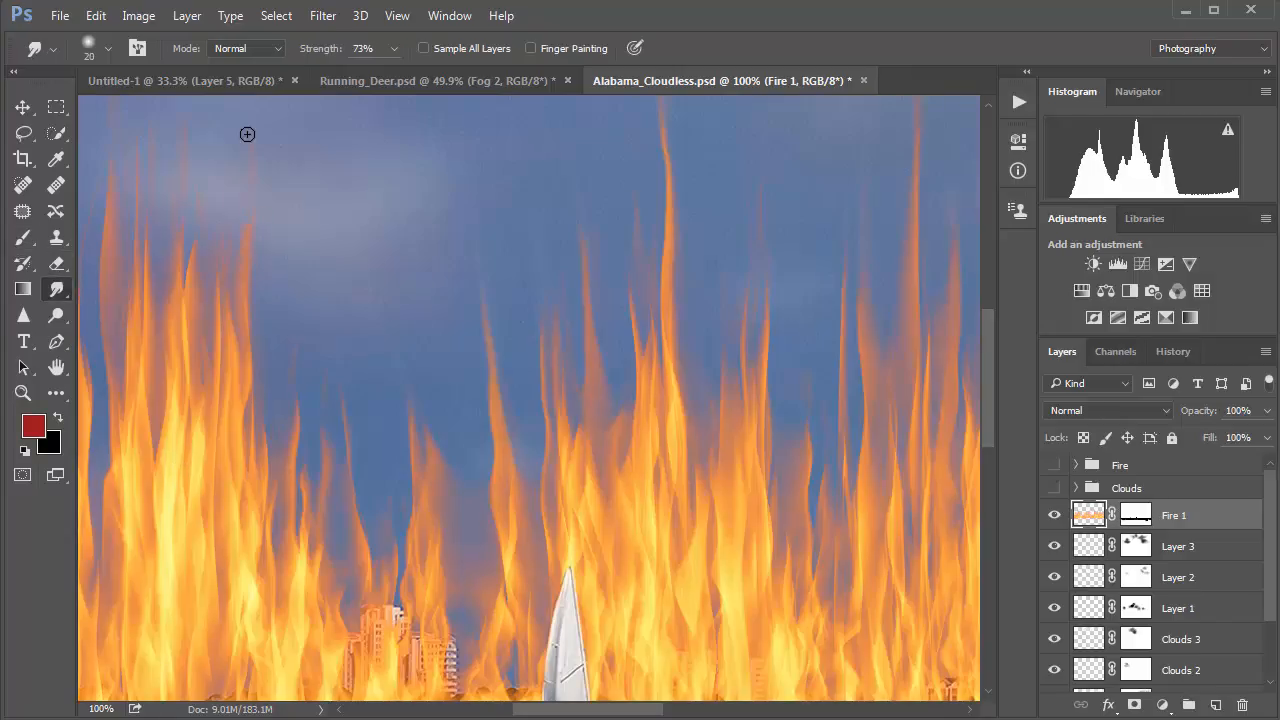
left_click_drag(251, 234, 246, 103)
left_click_drag(209, 266, 203, 126)
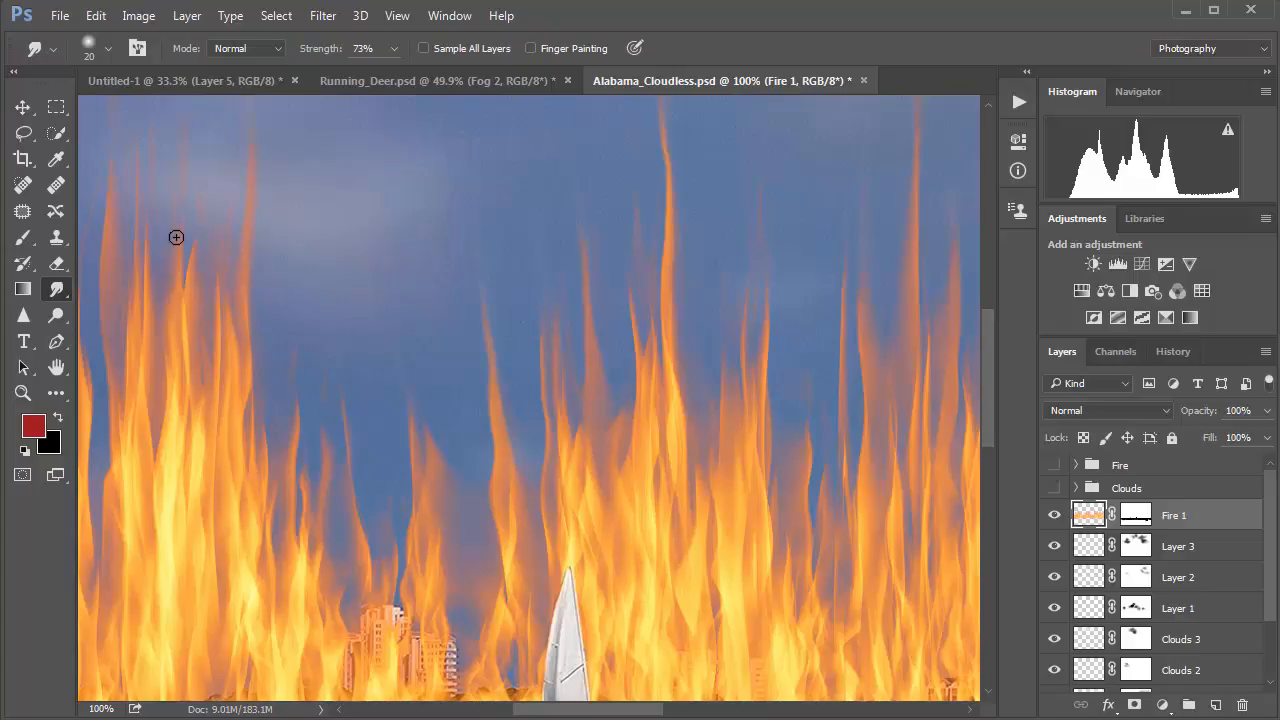
left_click_drag(137, 215, 126, 93)
left_click_drag(109, 189, 104, 97)
Smudge the short flame beside the tall flames in the right part of the fire upward into a leaning point
left_click_drag(740, 466, 403, 466)
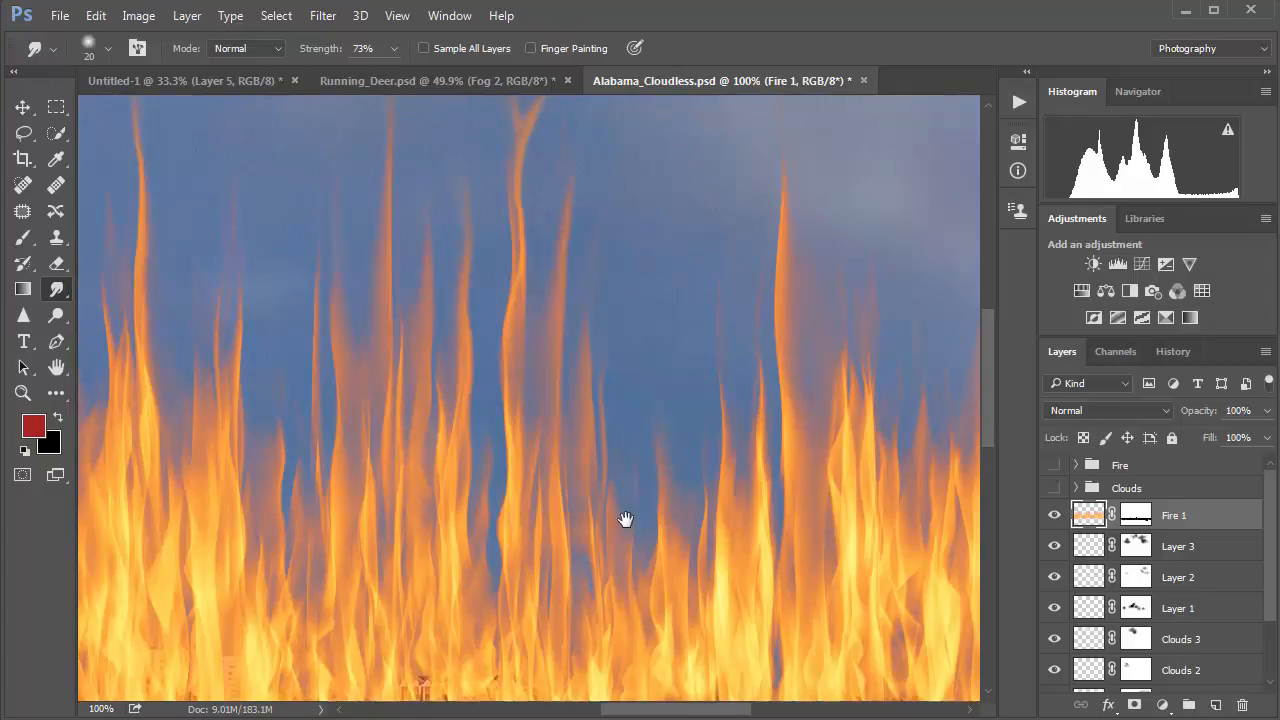
left_click_drag(625, 519, 494, 426)
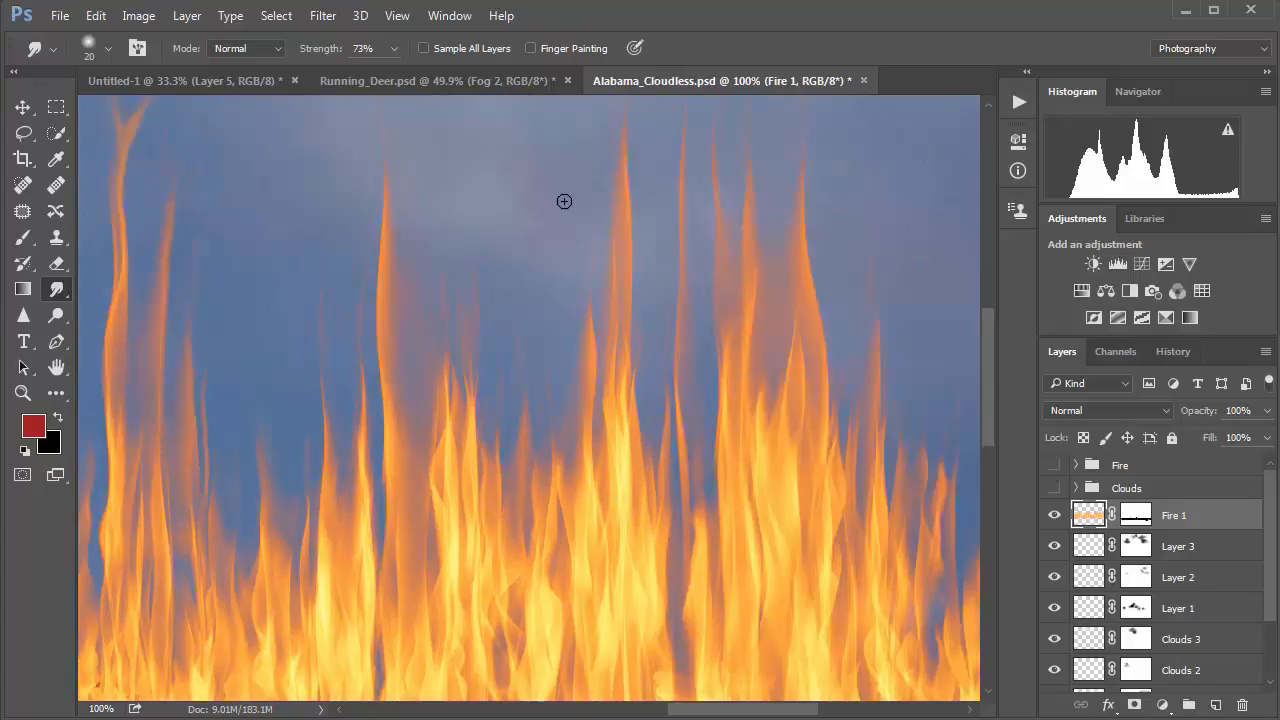
left_click_drag(597, 312, 575, 195)
left_click_drag(590, 280, 575, 229)
Smudge the flame right of the tall right-hand cluster upward with a 30 px brush, and reduce the brush to 15 px
key("bracketright")
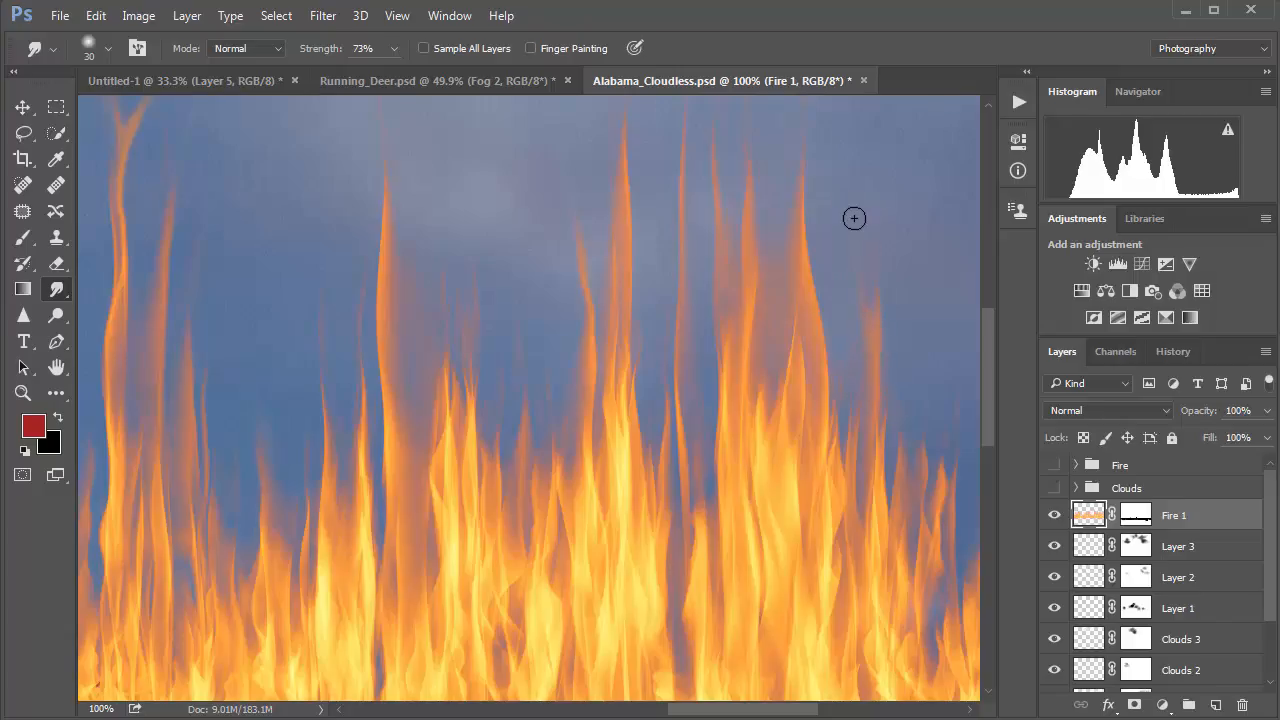
left_click_drag(874, 314, 867, 137)
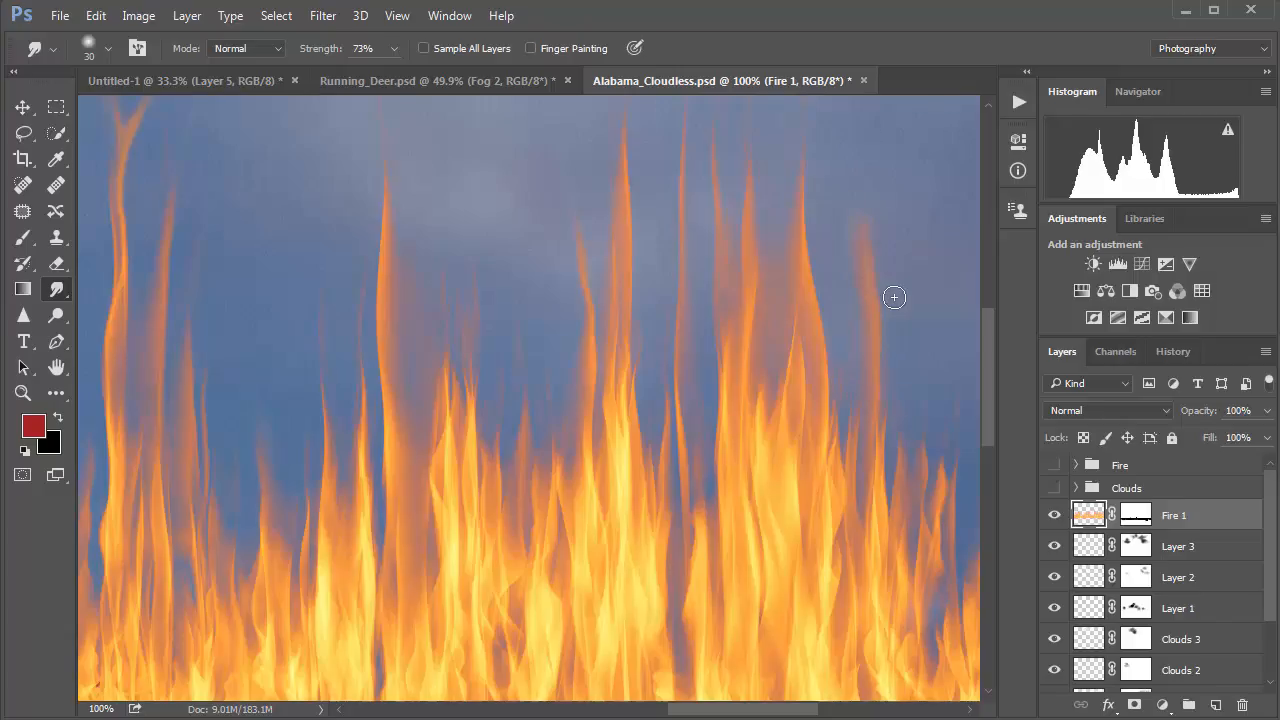
key("bracketleft")
key("bracketleft")
left_click_drag(929, 486, 597, 480)
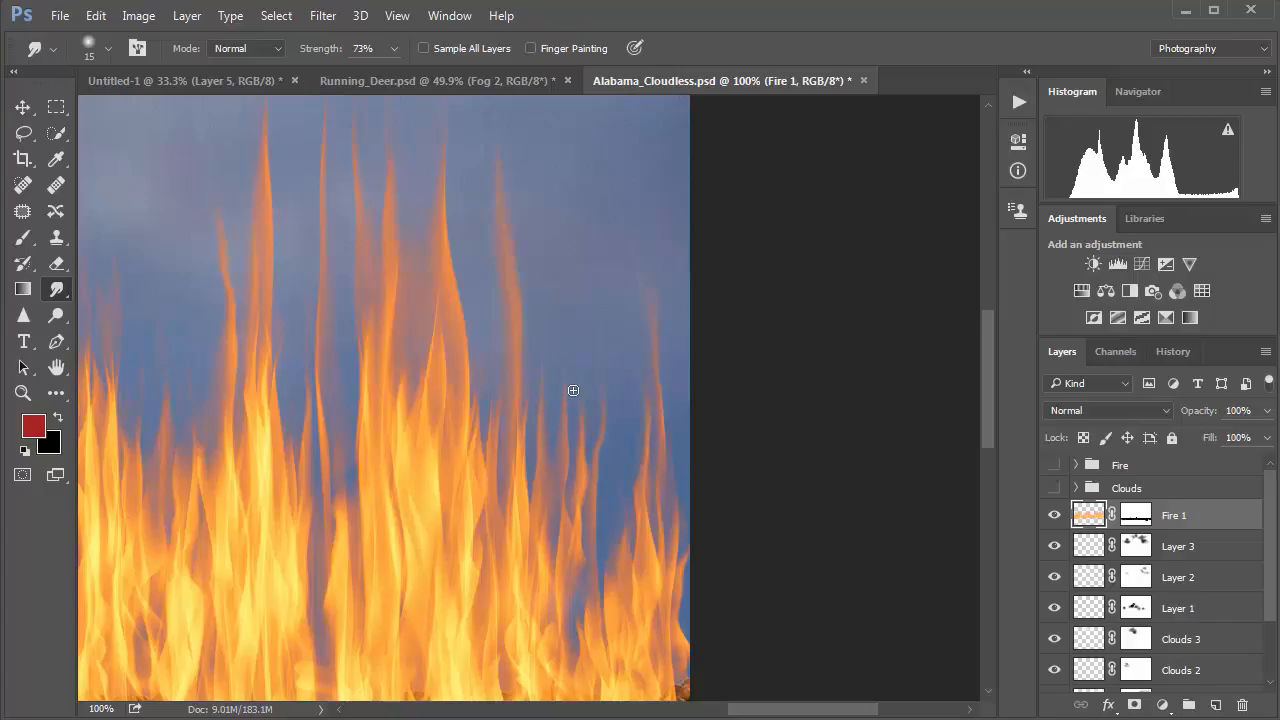
Open the Liquify filter on the Fire 1 layer and push the three tall central flame tips upward, including the forked one
key("ctrl+minus")
key("ctrl+minus")
key("ctrl+minus")
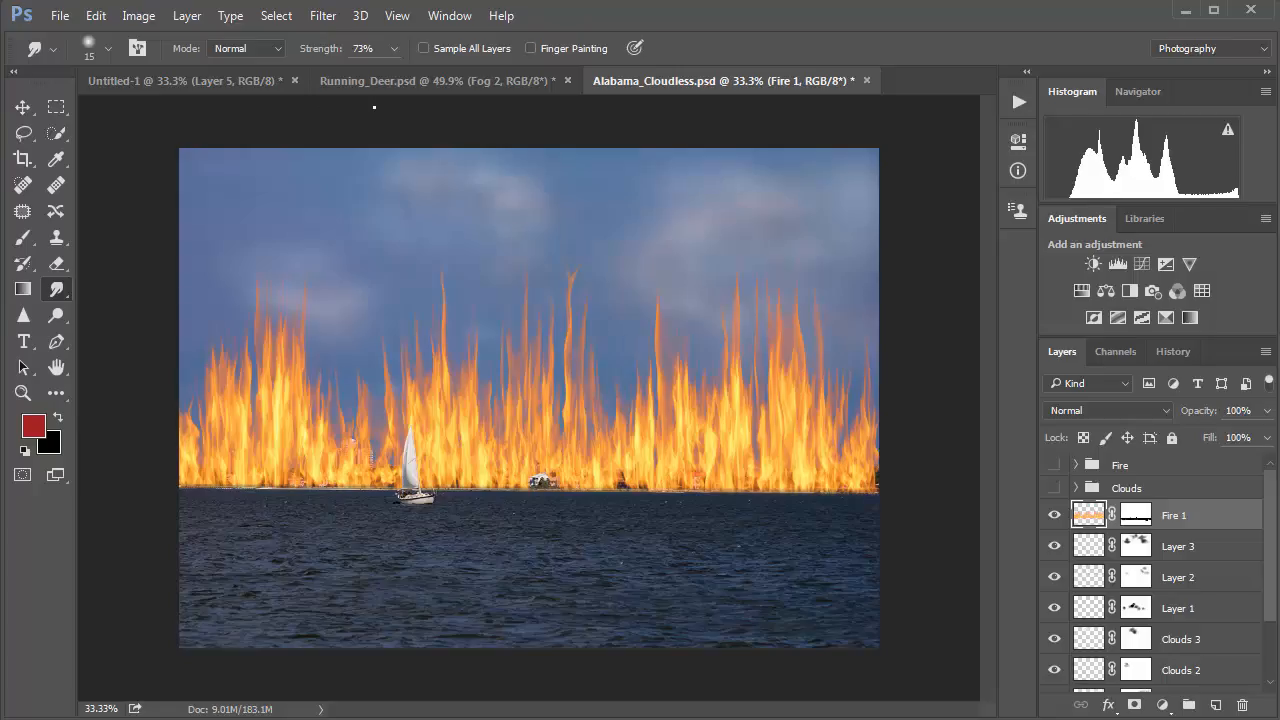
left_click(323, 15)
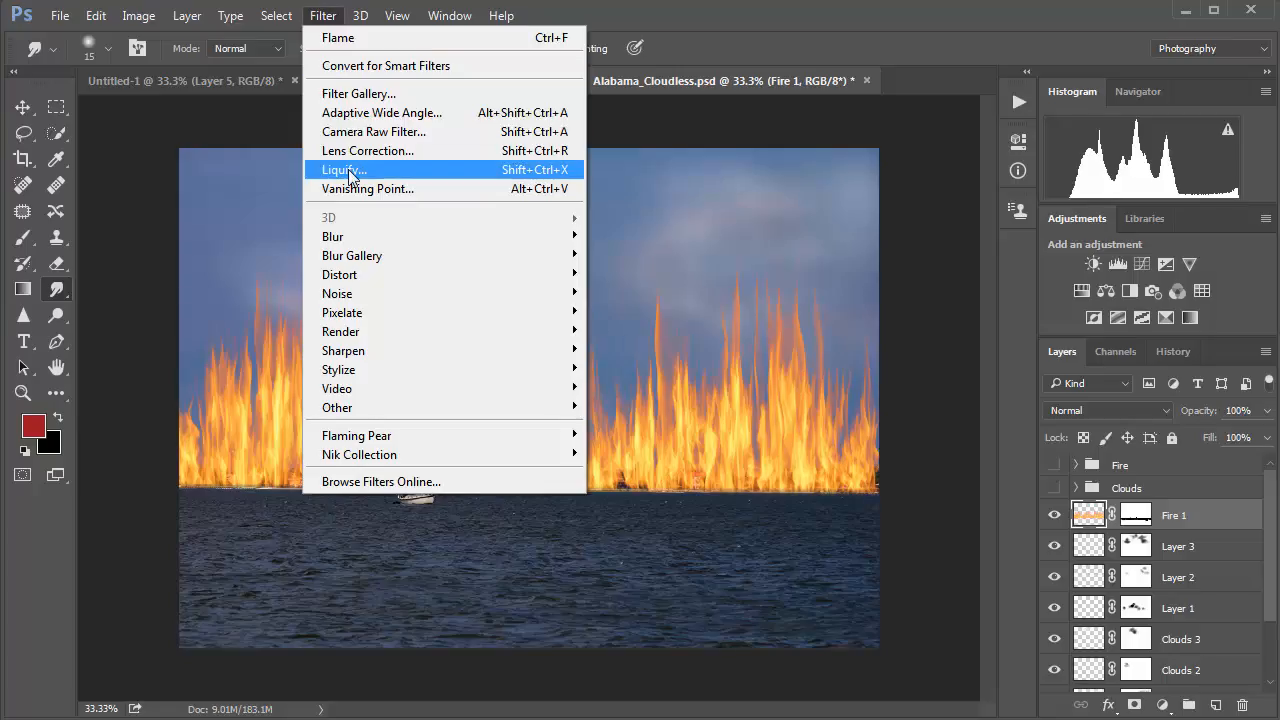
left_click(343, 168)
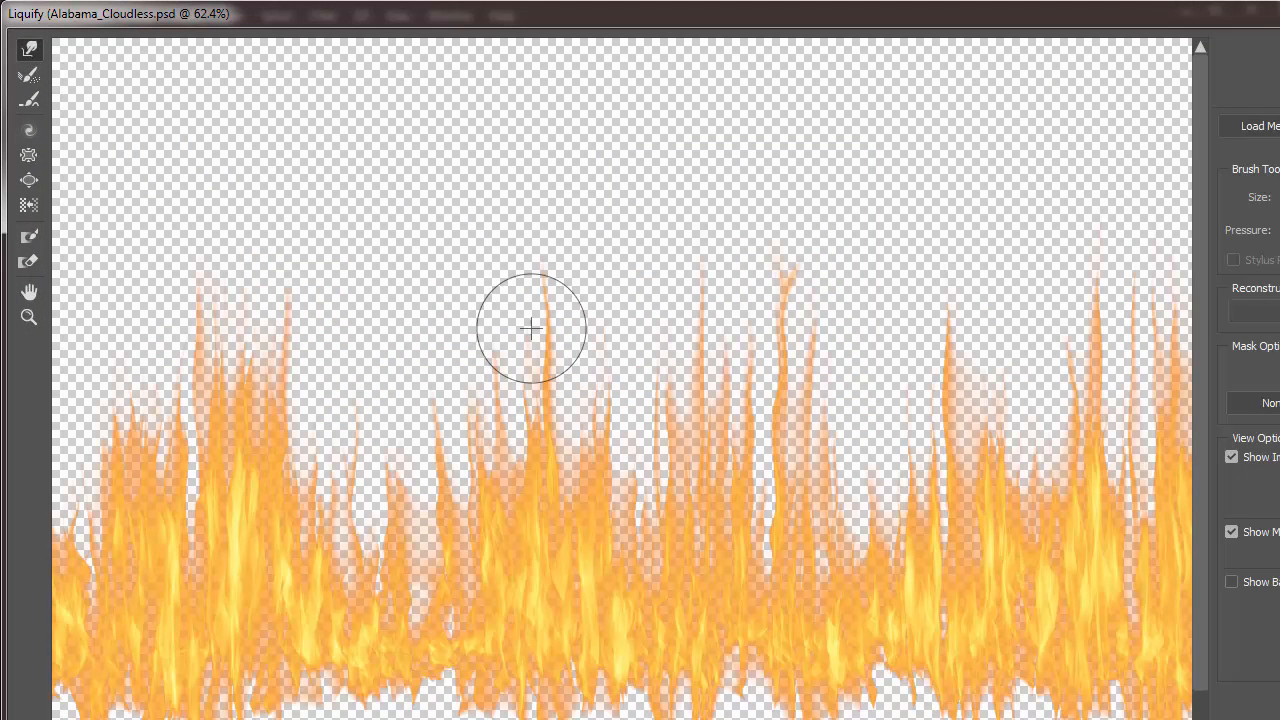
mouse_move(577, 360)
left_mouse_down()
mouse_move(534, 312)
mouse_move(546, 298)
mouse_move(536, 122)
left_mouse_up()
mouse_move(700, 306)
left_mouse_down()
mouse_move(700, 320)
mouse_move(684, 112)
left_mouse_up()
mouse_move(789, 300)
left_mouse_down()
mouse_move(777, 257)
mouse_move(790, 140)
left_mouse_up()
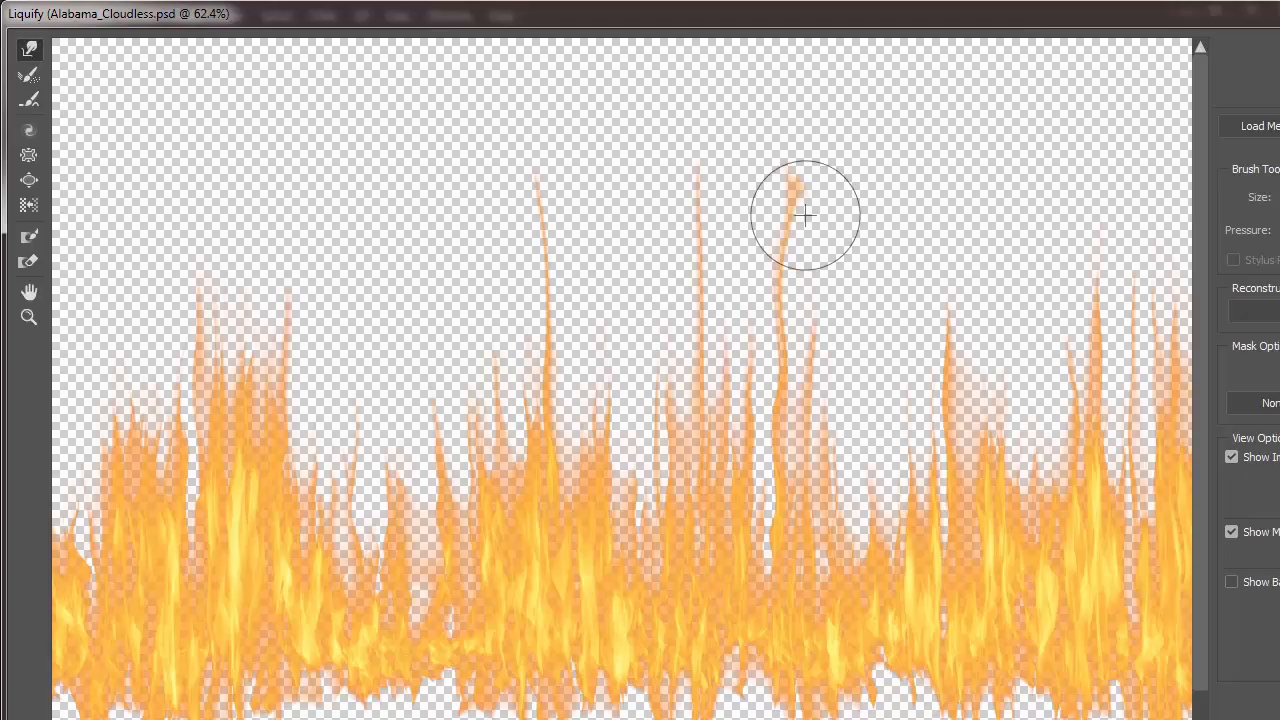
Push two tall flames right of the forked one and the two outer tips of the left cluster upward in Liquify
left_click_drag(946, 350, 944, 225)
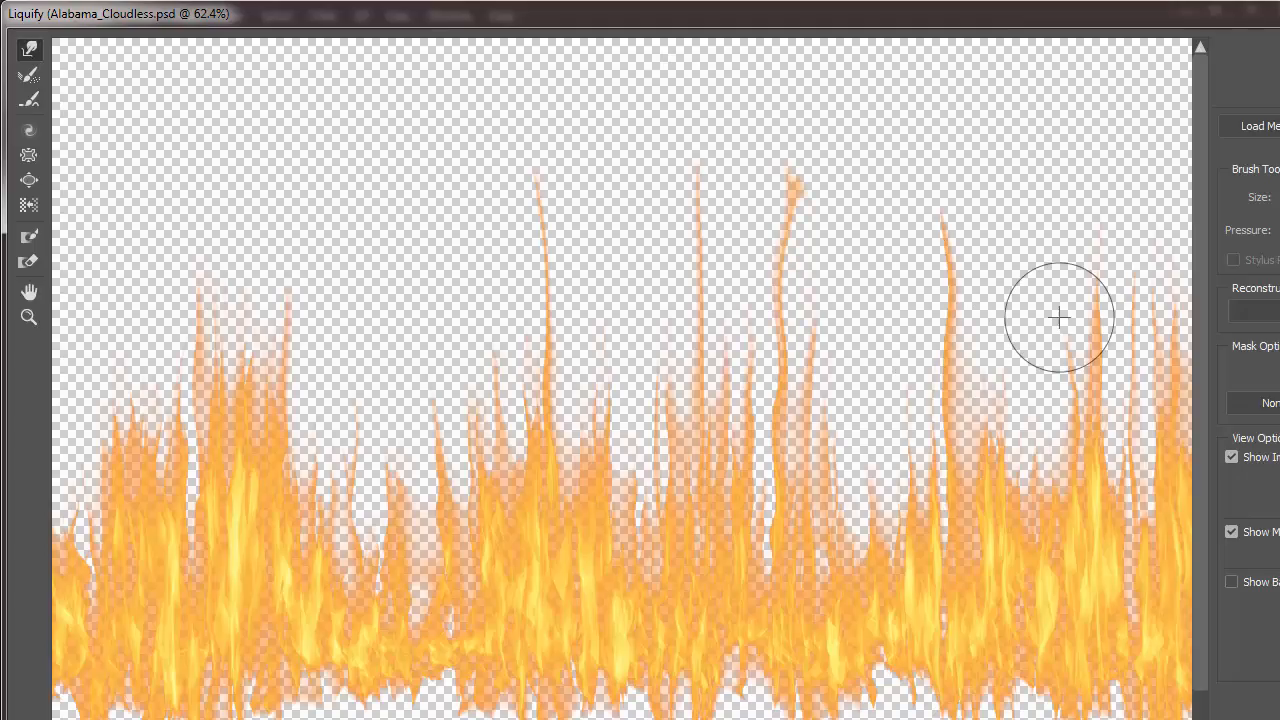
left_click_drag(1088, 300, 1095, 200)
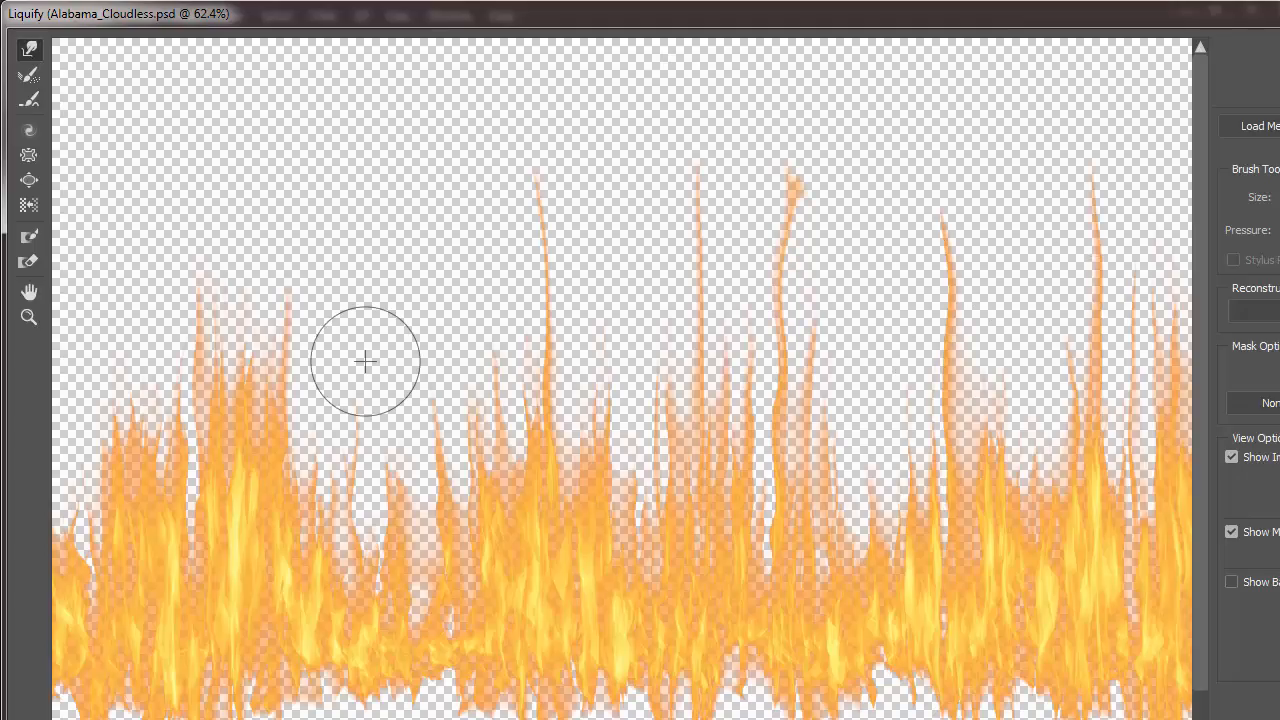
left_click_drag(278, 298, 274, 194)
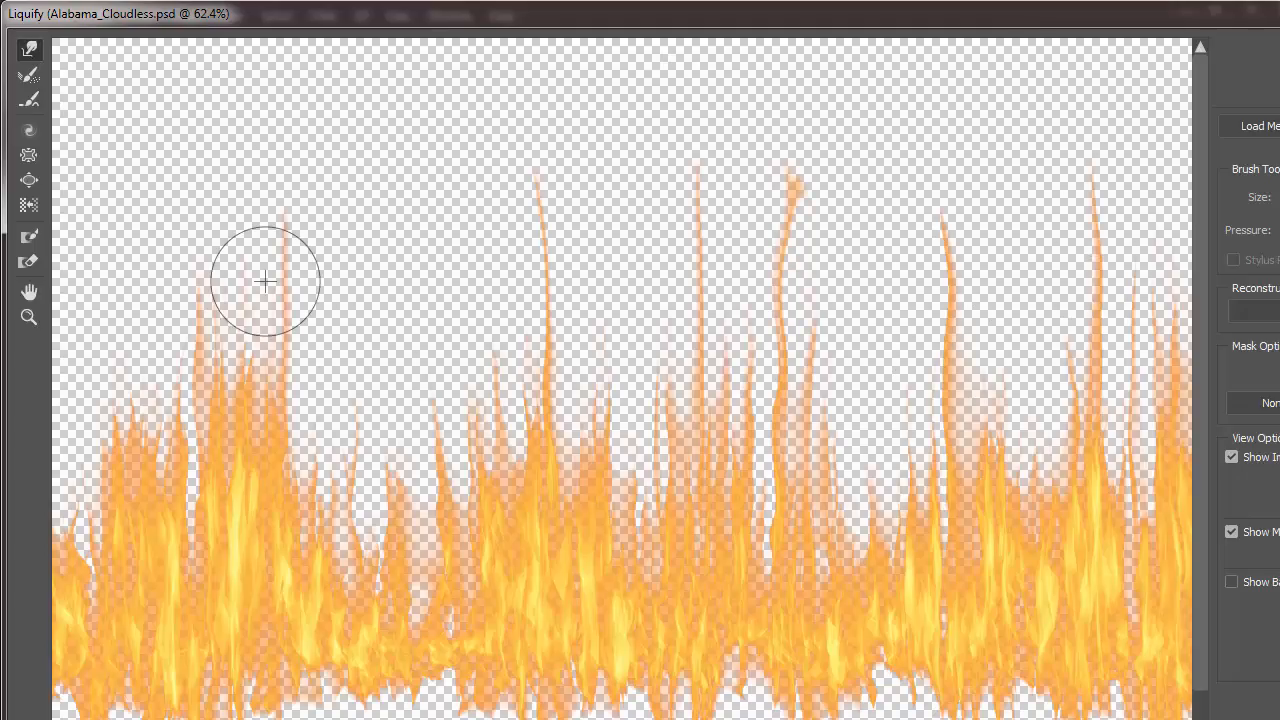
left_click_drag(199, 293, 194, 180)
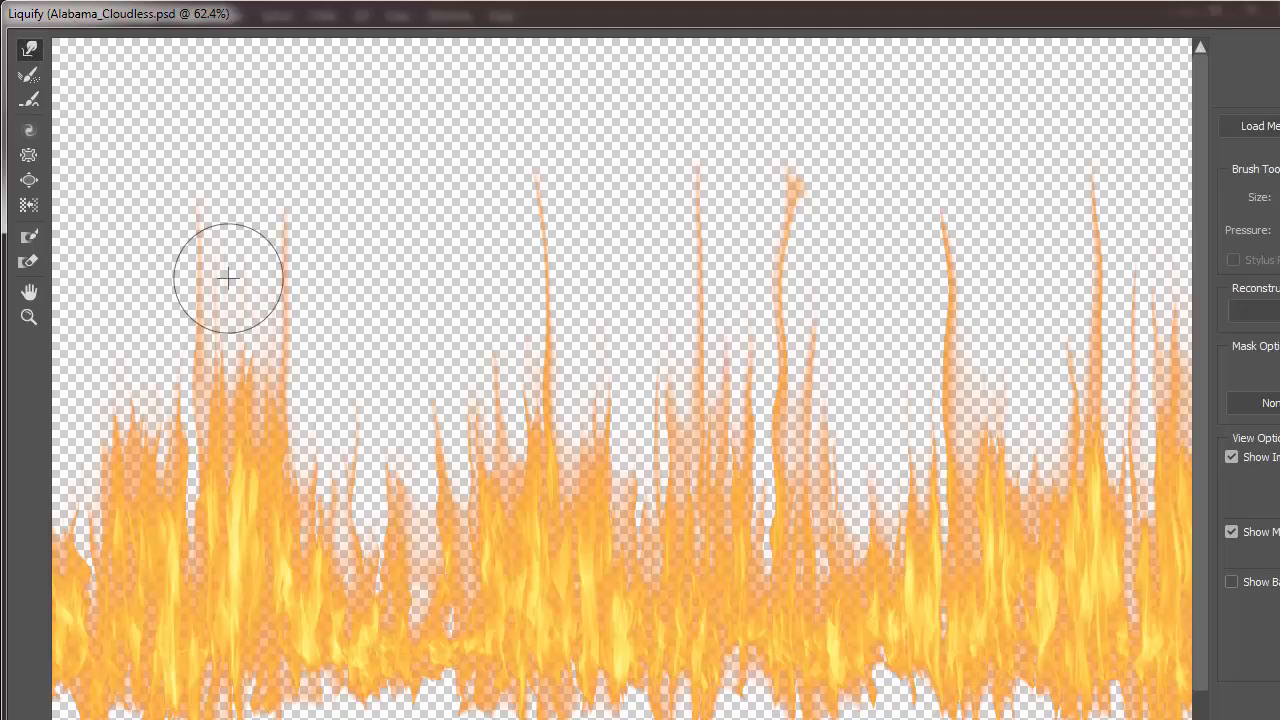
Pull the flame tips upward across the fire with Liquify's Forward Warp tool and apply the distortion to the Fire 1 layer
left_click_drag(233, 343, 230, 258)
left_click_drag(149, 443, 131, 306)
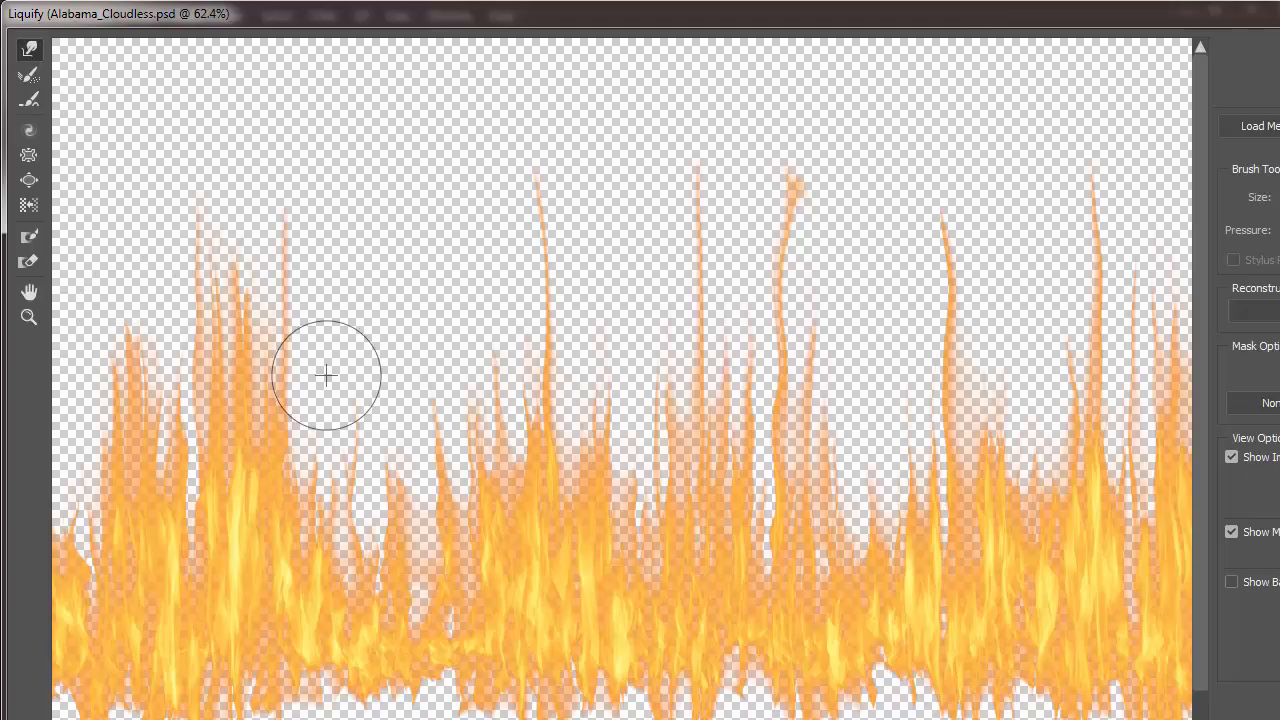
left_click_drag(450, 400, 436, 316)
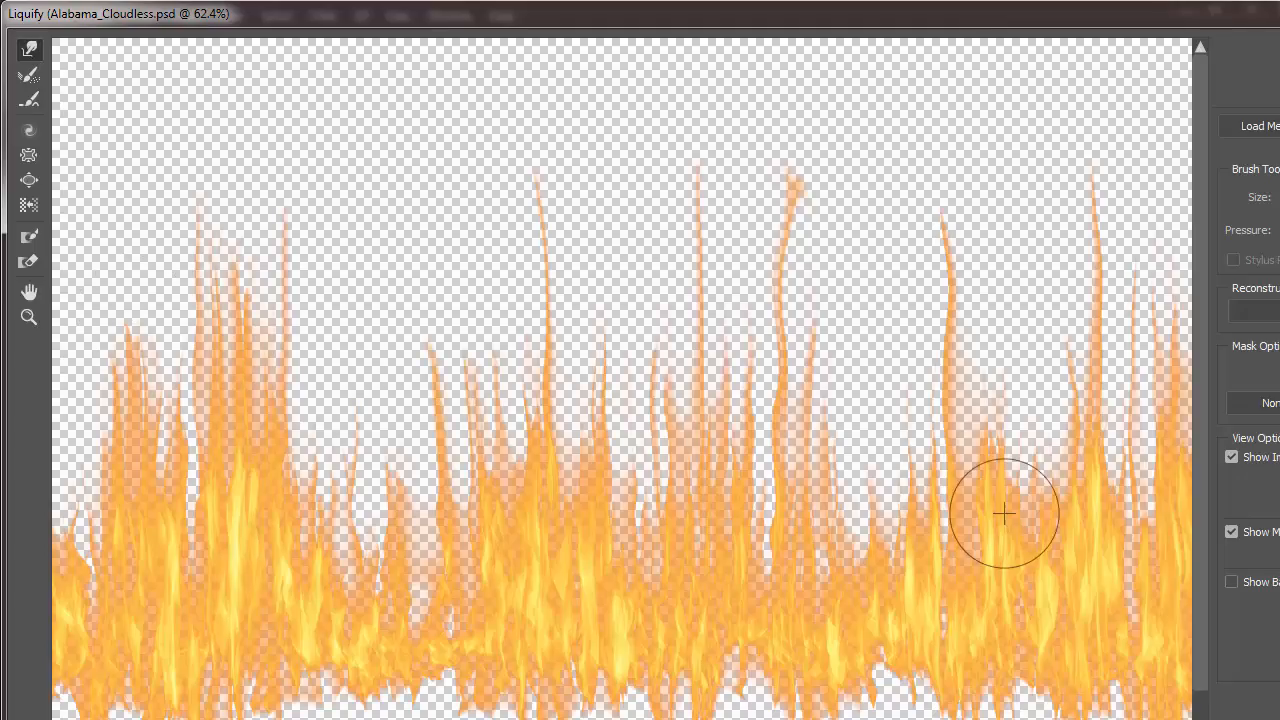
left_click_drag(650, 538, 441, 553)
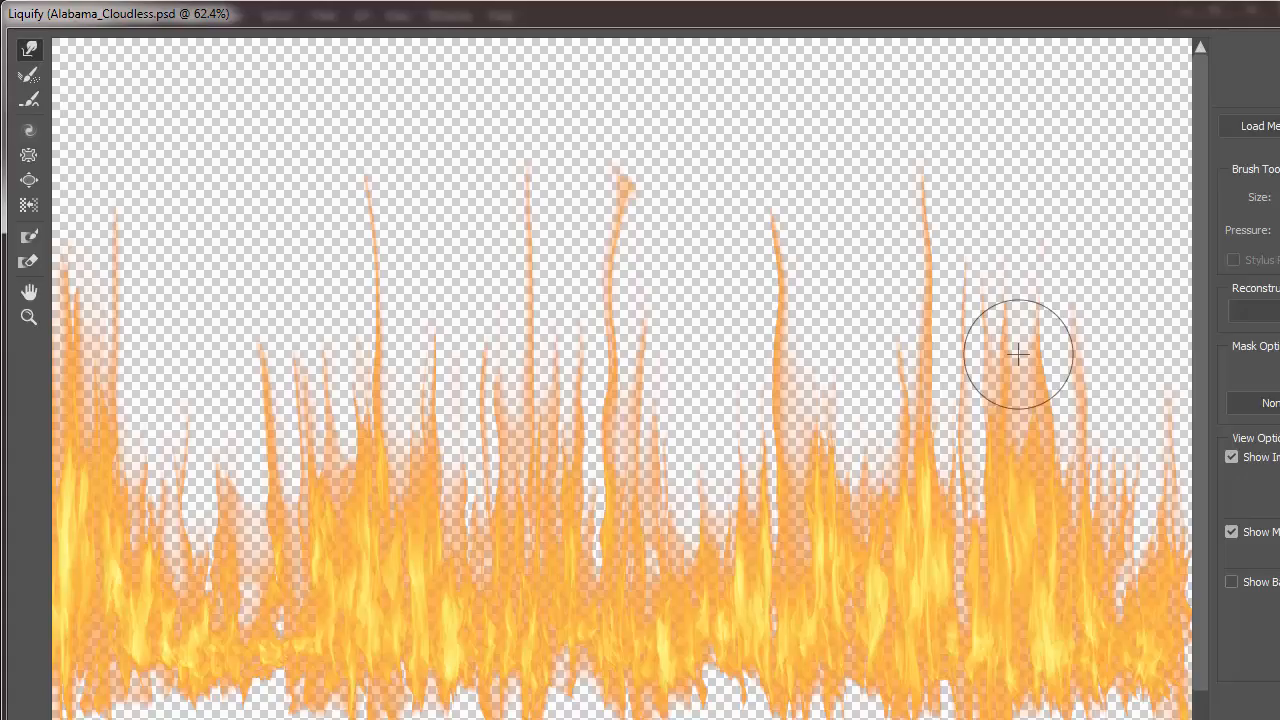
left_click_drag(1026, 346, 1011, 257)
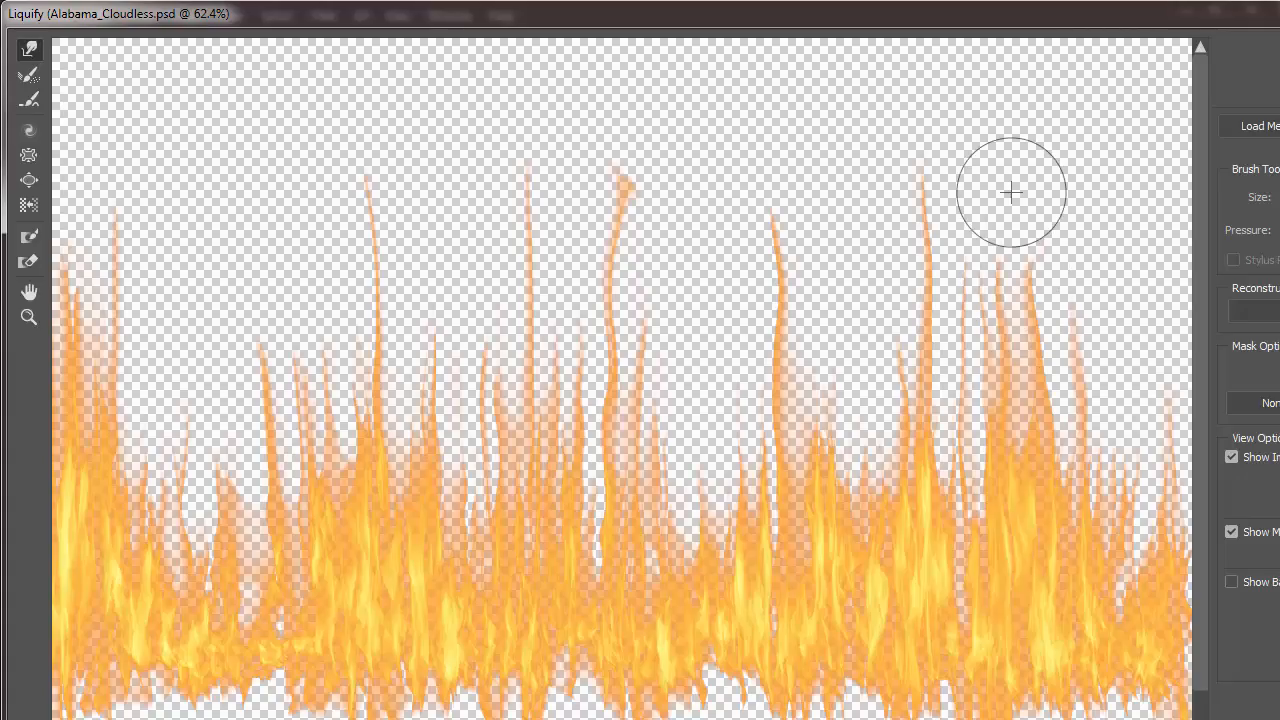
left_click_drag(780, 300, 780, 114)
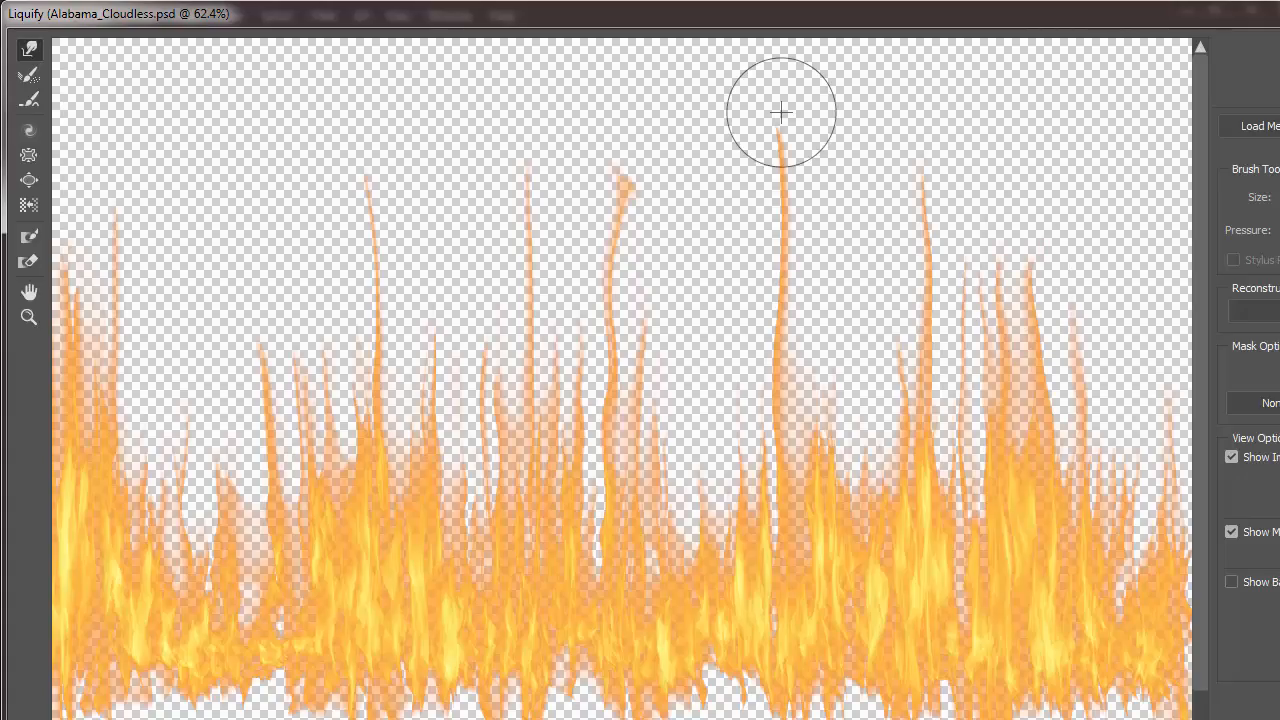
mouse_move(857, 445)
left_mouse_down()
mouse_move(854, 326)
mouse_move(872, 228)
left_mouse_up()
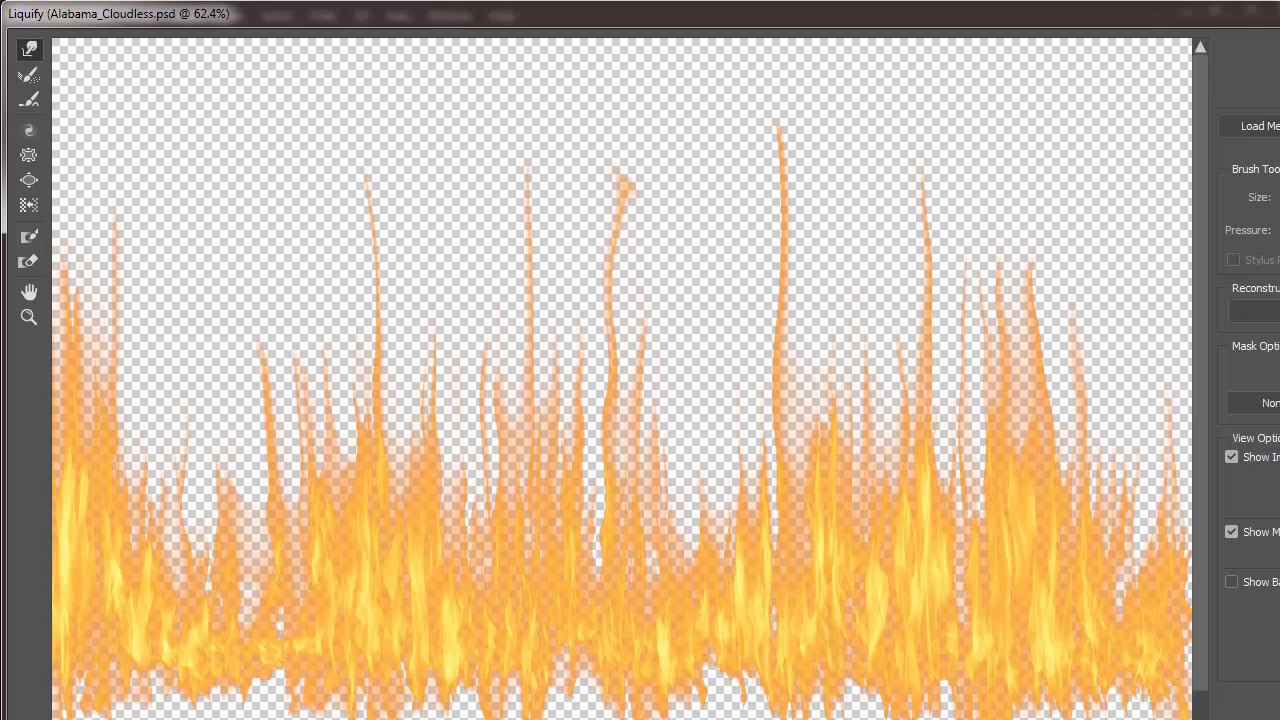
key("Return")
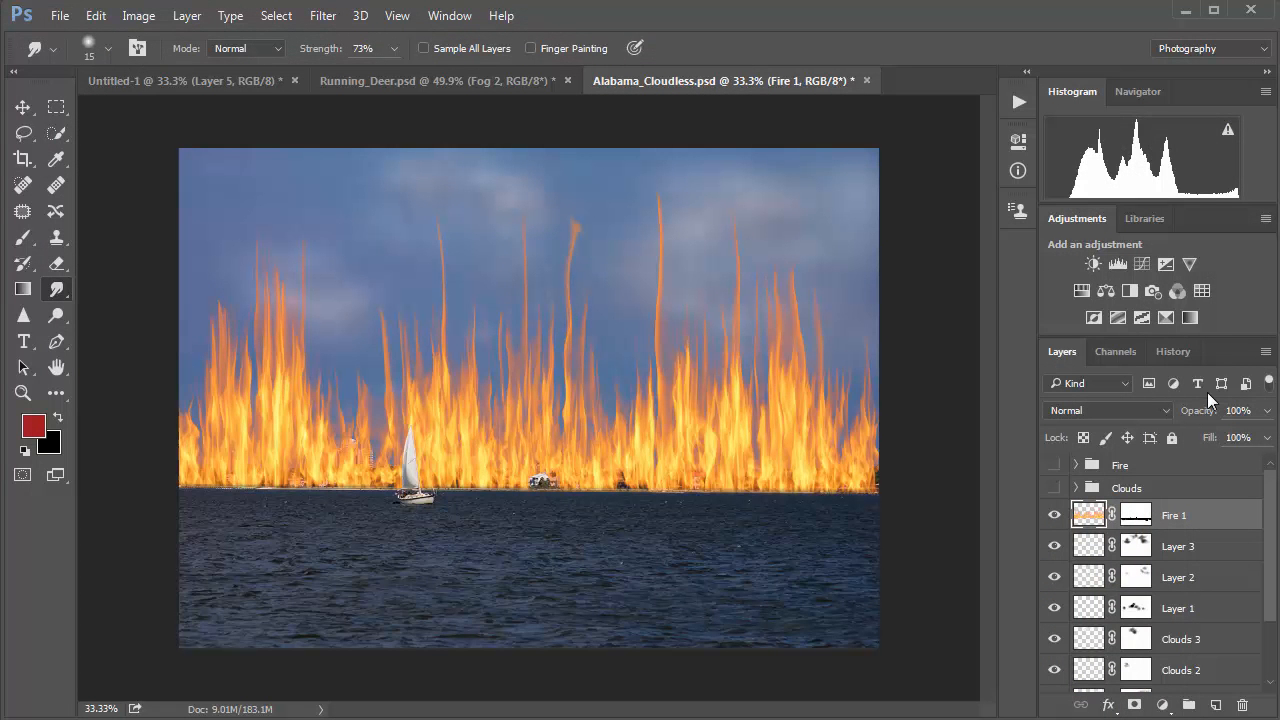
Compare the fire before and after the Liquify distortion using the document history, ending on the liquified state
left_click(1172, 352)
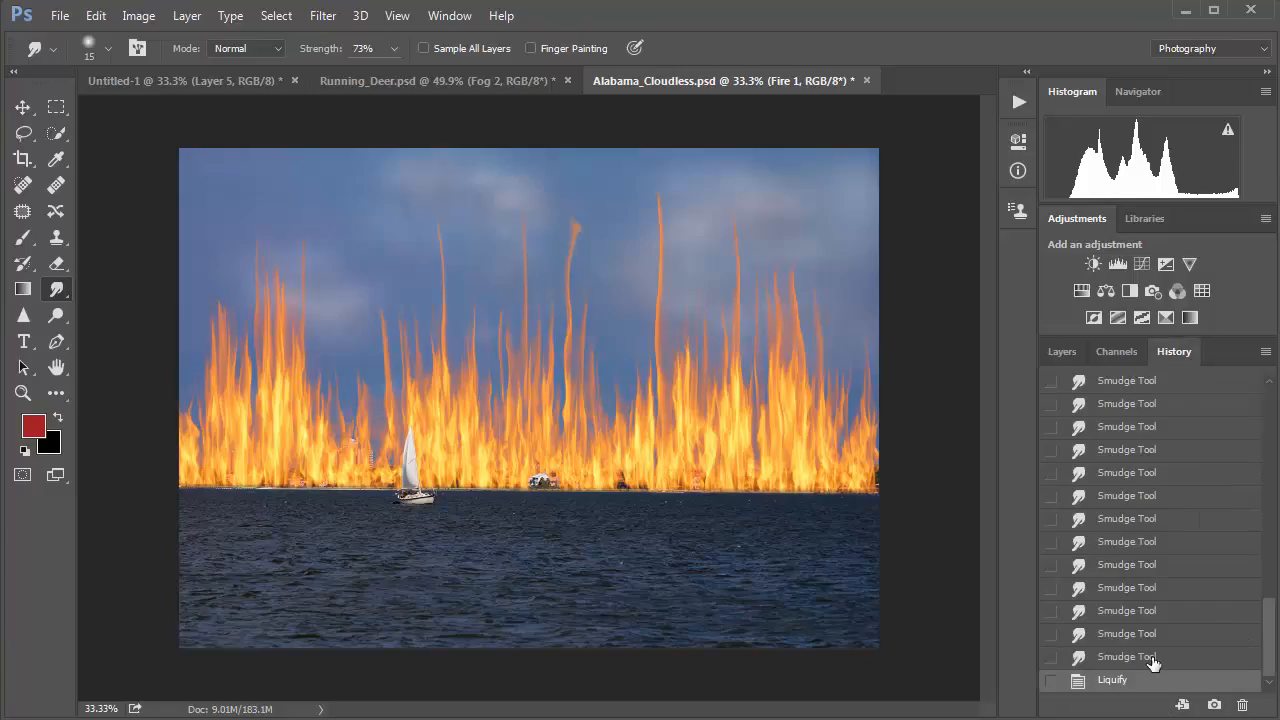
left_click(1153, 659)
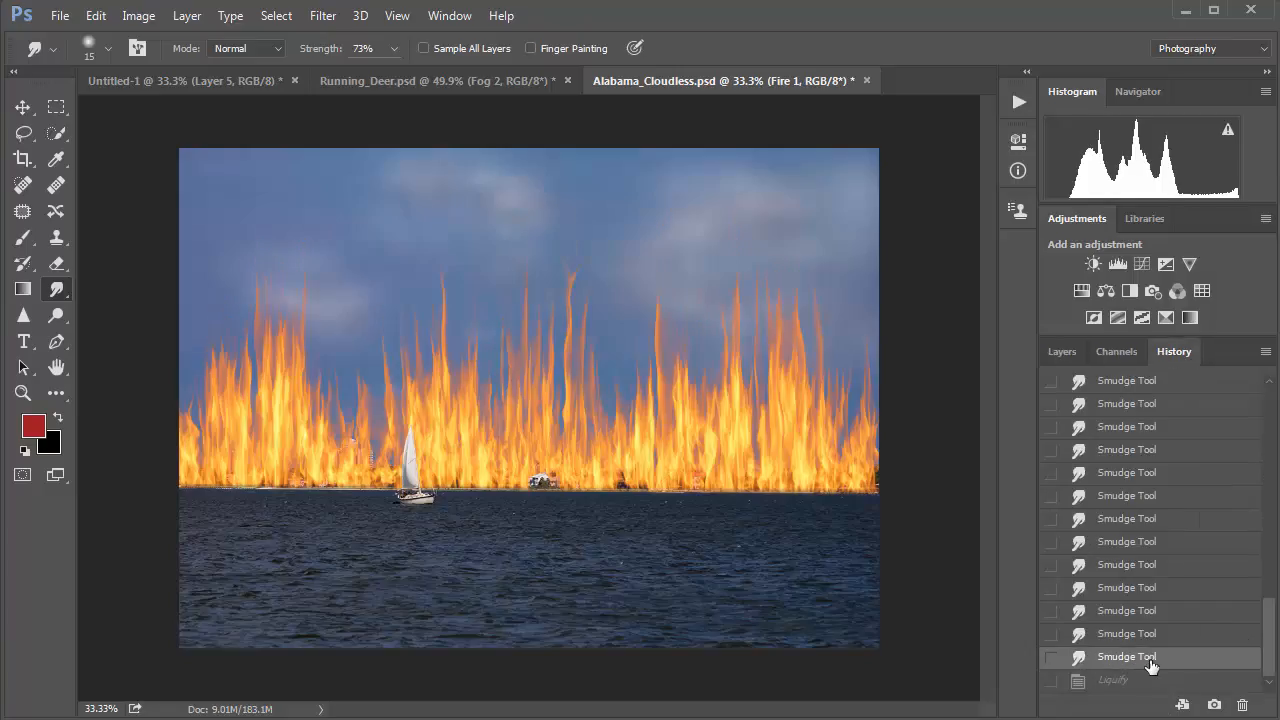
left_click(1132, 682)
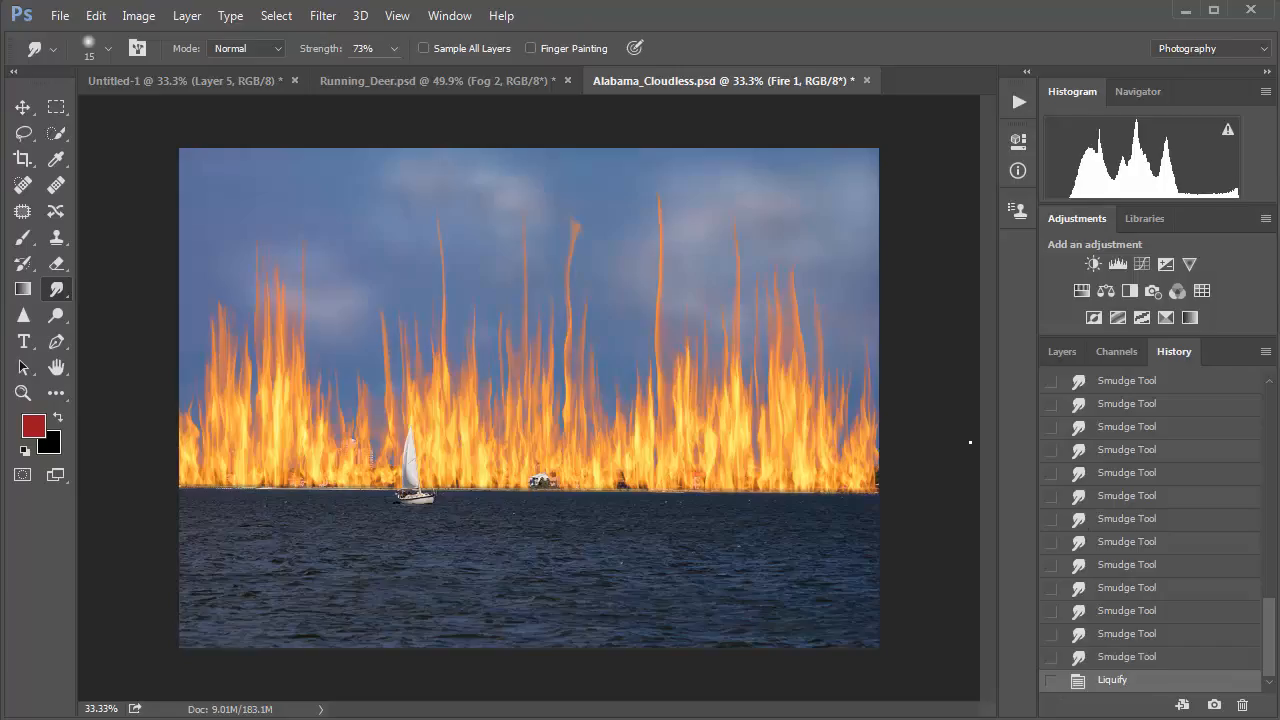
left_click(1062, 351)
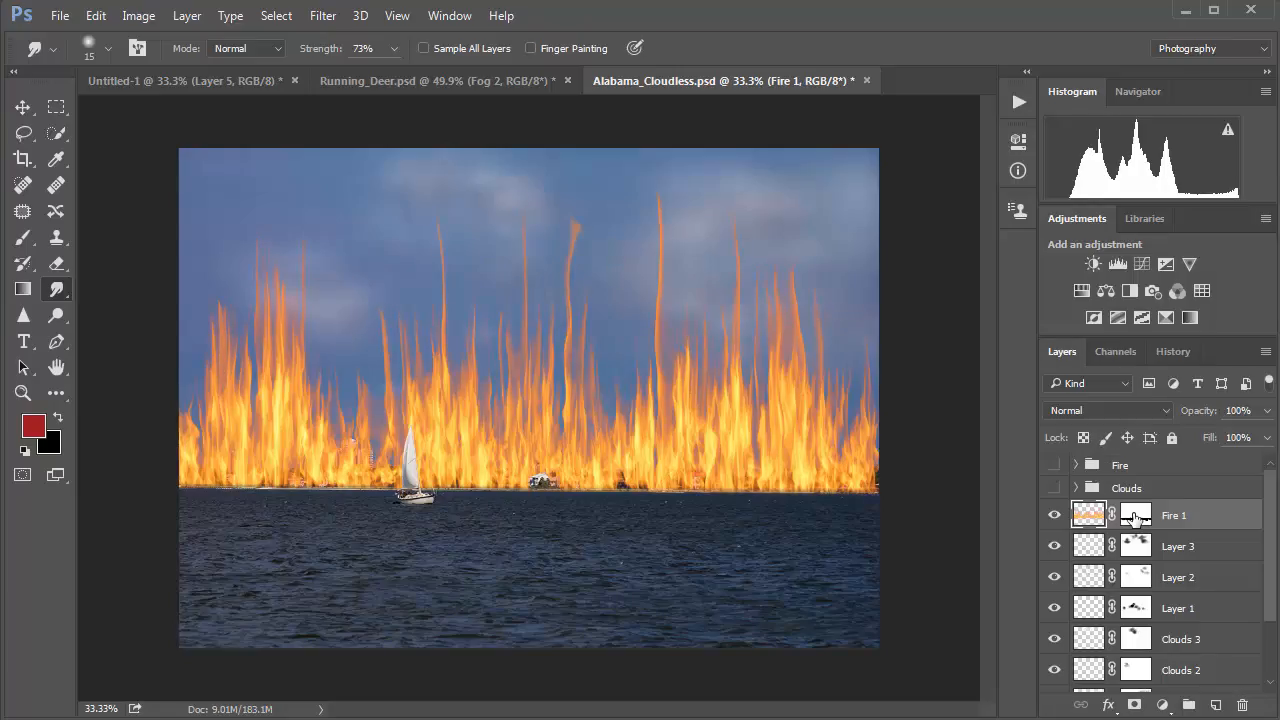
Hide the blob at the tip of the tall central flame by painting black on the Fire 1 mask with a size 40 brush
left_click(1135, 516)
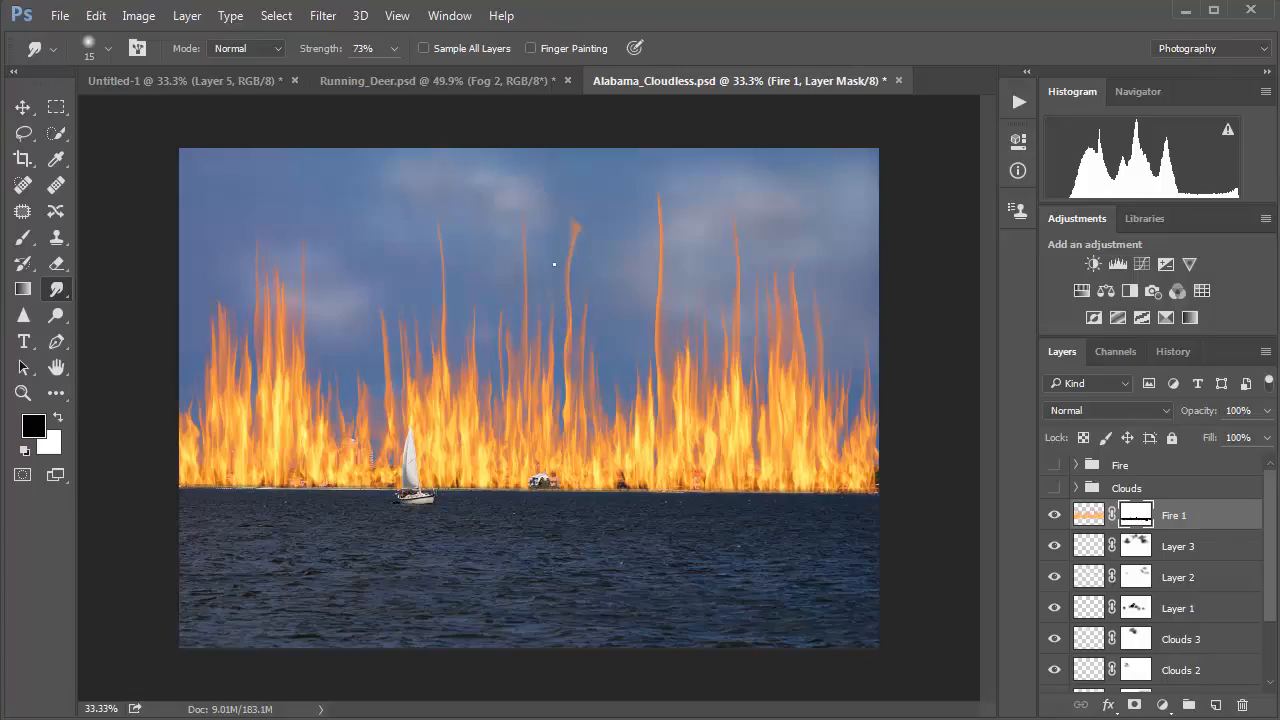
left_click(23, 237)
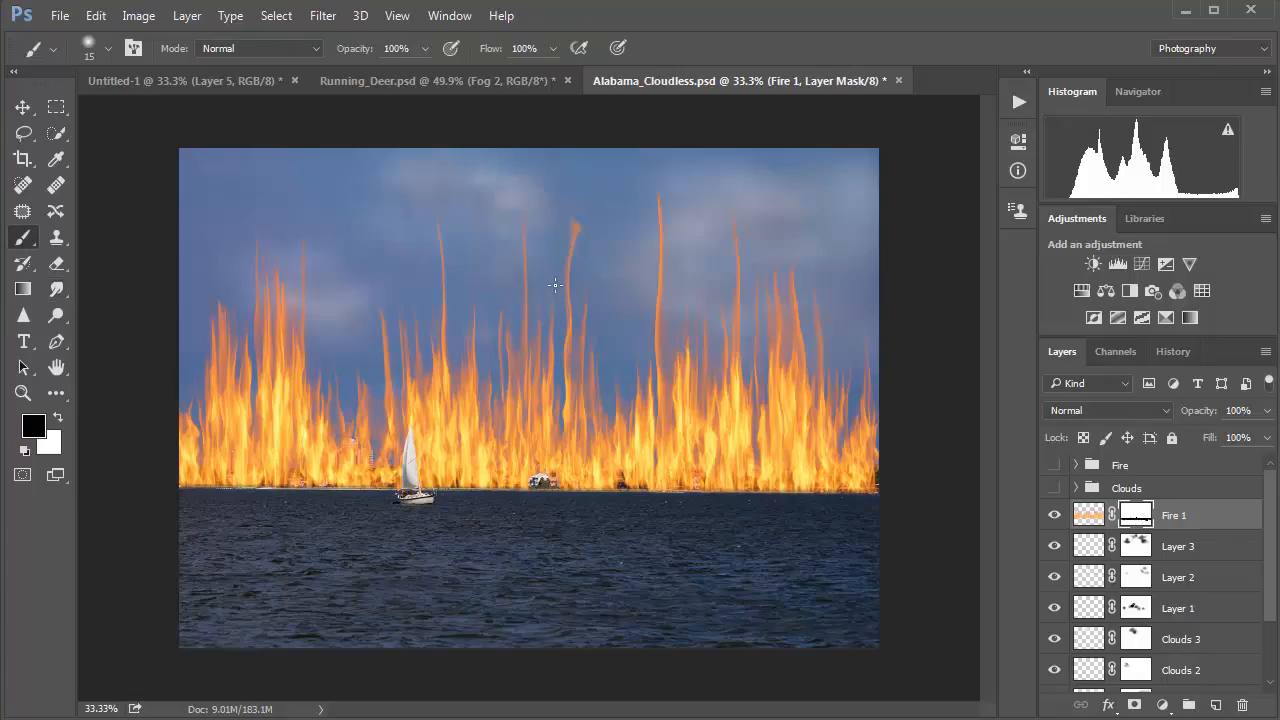
key("bracketright")
left_click(578, 231)
Duplicate the Fire 1 layer and move the copy down over the water to the image's bottom edge
left_click(1088, 516)
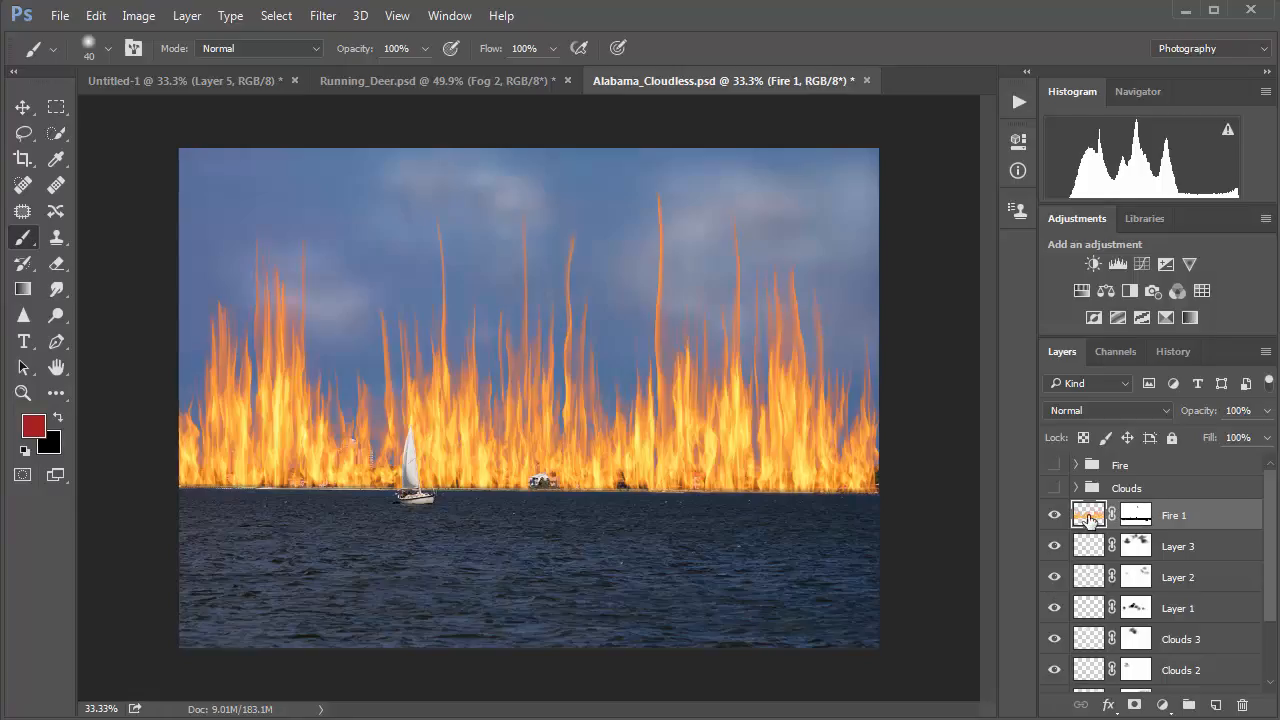
key("ctrl+j")
key("v")
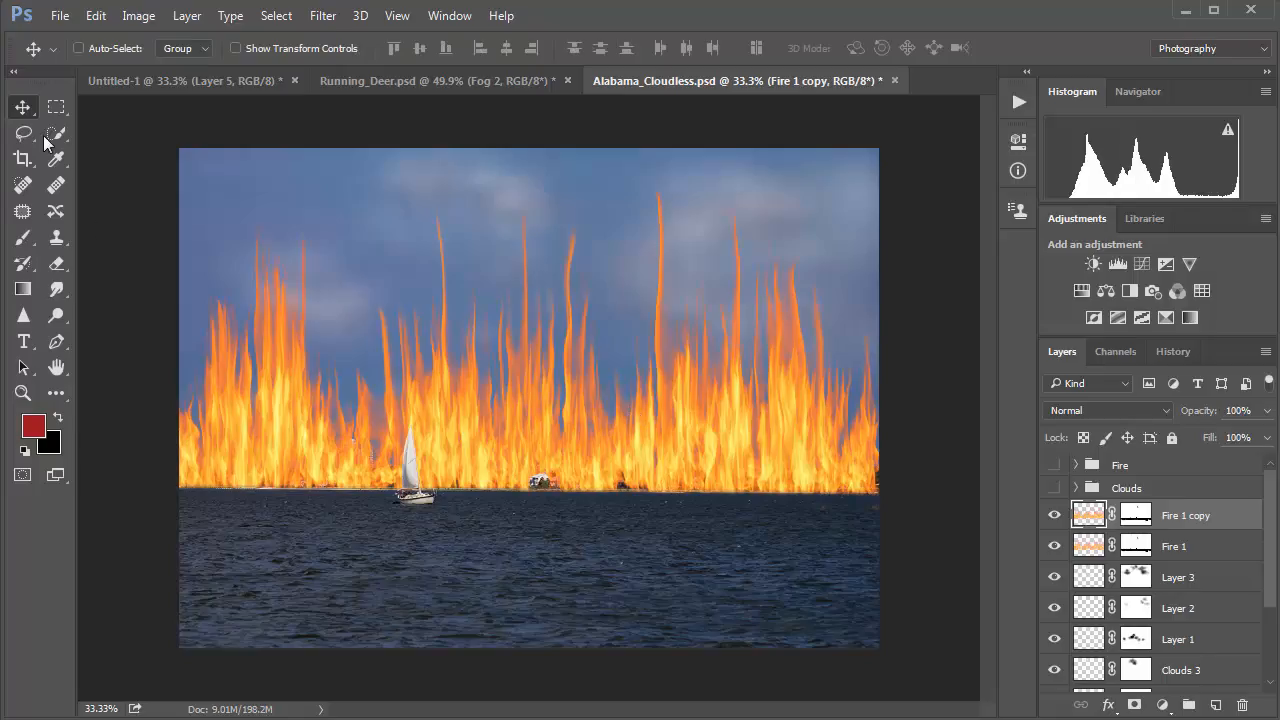
left_click_drag(575, 498, 558, 569)
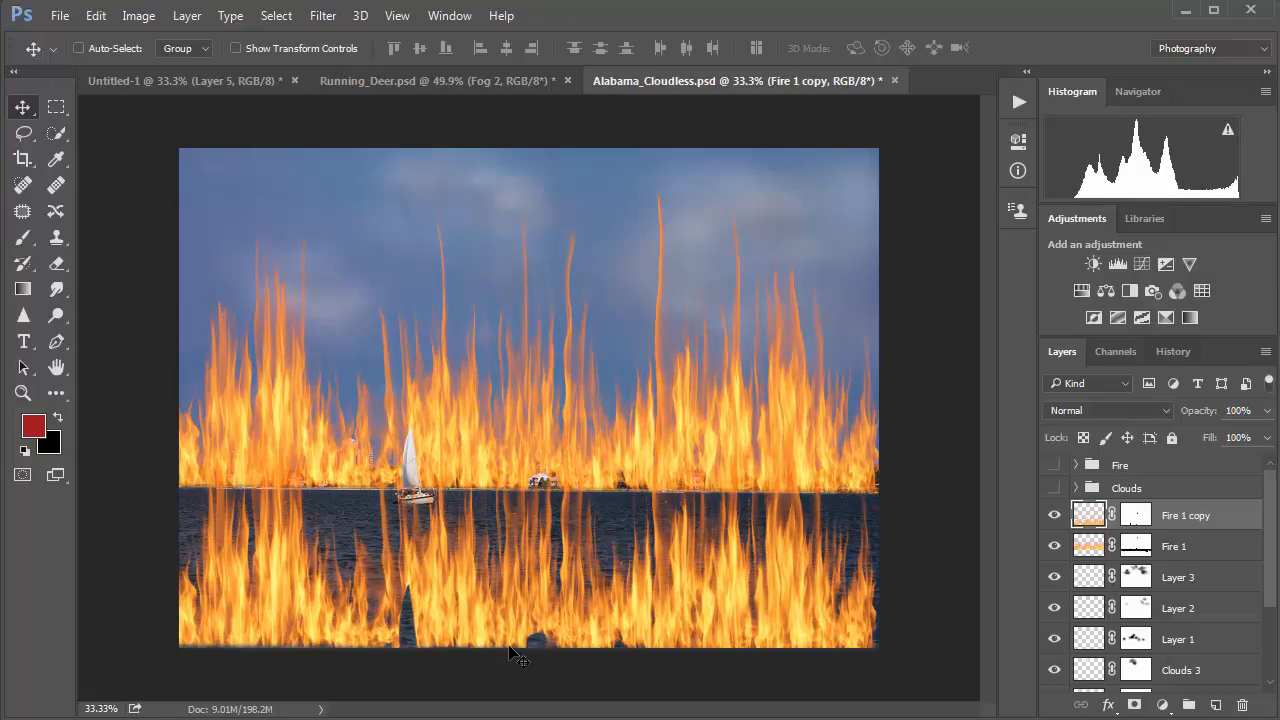
Paint white on the Fire 1 copy mask to fill the sailboat-shaped and building-shaped gaps in the lower flames
left_click(1137, 516)
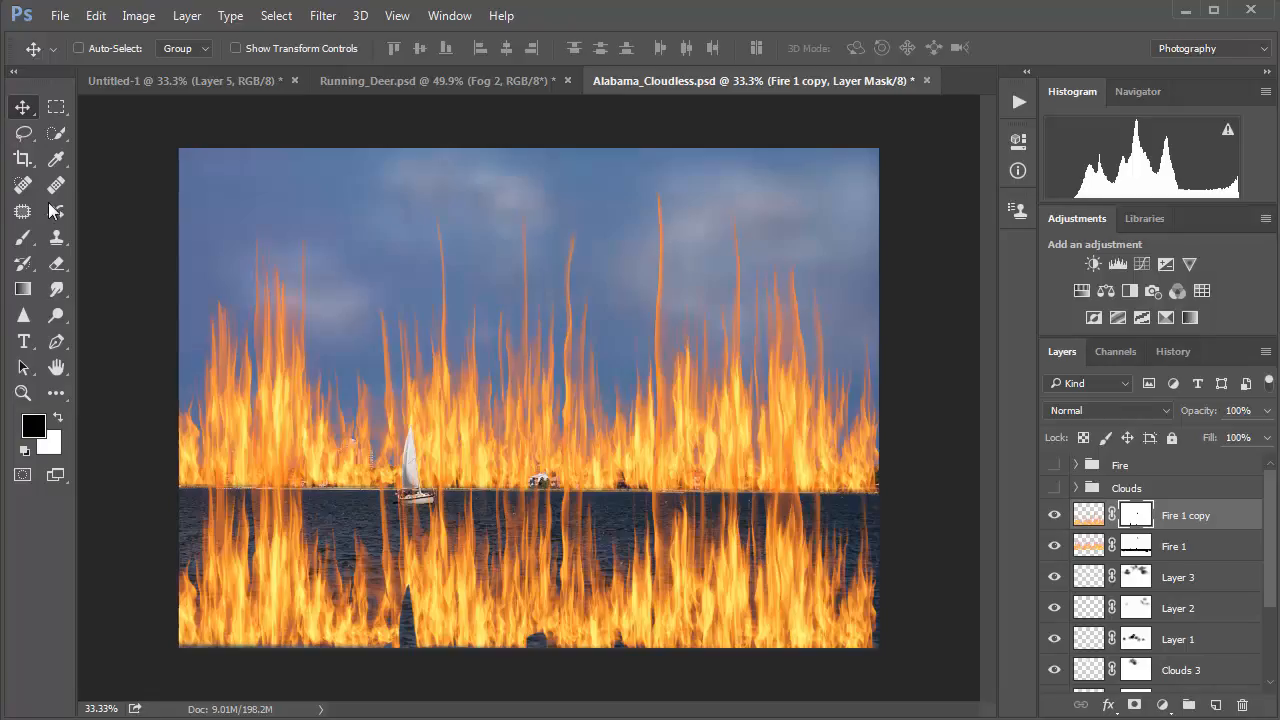
left_click(23, 237)
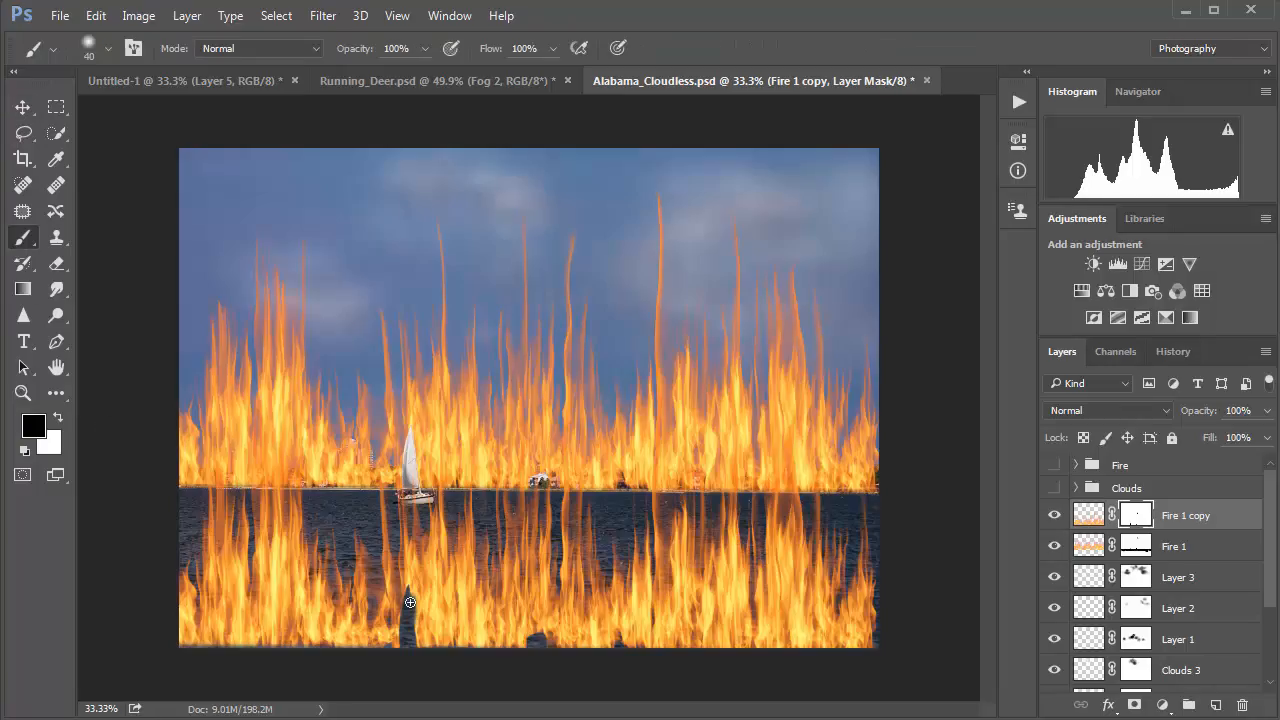
key("x")
left_click_drag(410, 602, 410, 632)
left_click_drag(410, 588, 403, 653)
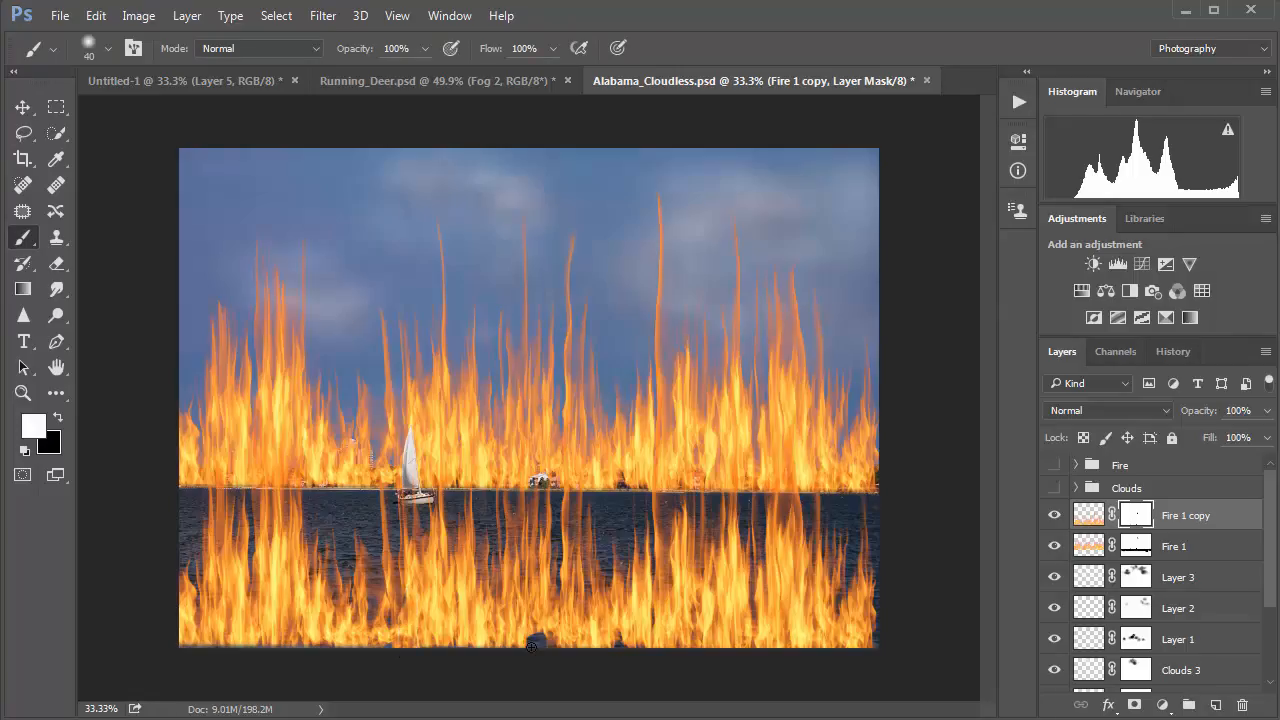
left_click_drag(531, 646, 541, 635)
Stretch the Fire 1 copy vertically with Free Transform, upward and then downward, so its flames reach the image's bottom edge
key("ctrl+t")
left_click_drag(525, 350, 514, 230)
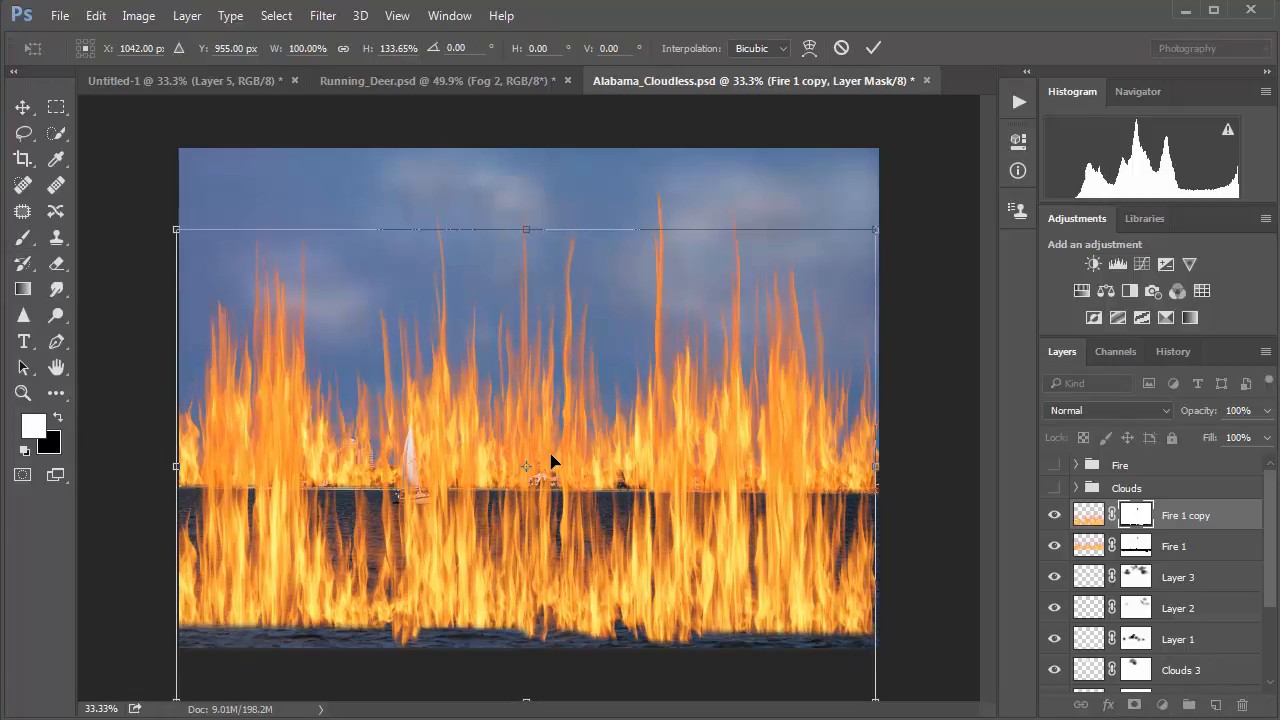
scroll(551, 462, "down", 1)
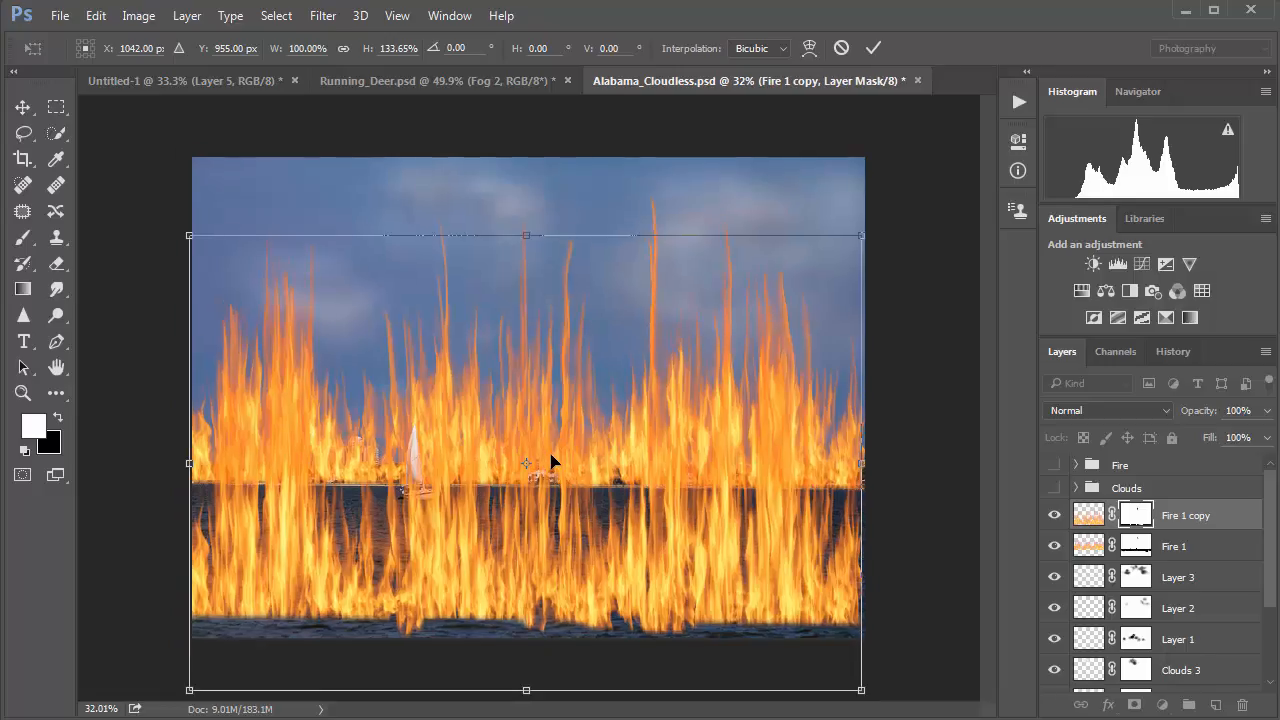
scroll(551, 462, "down", 1)
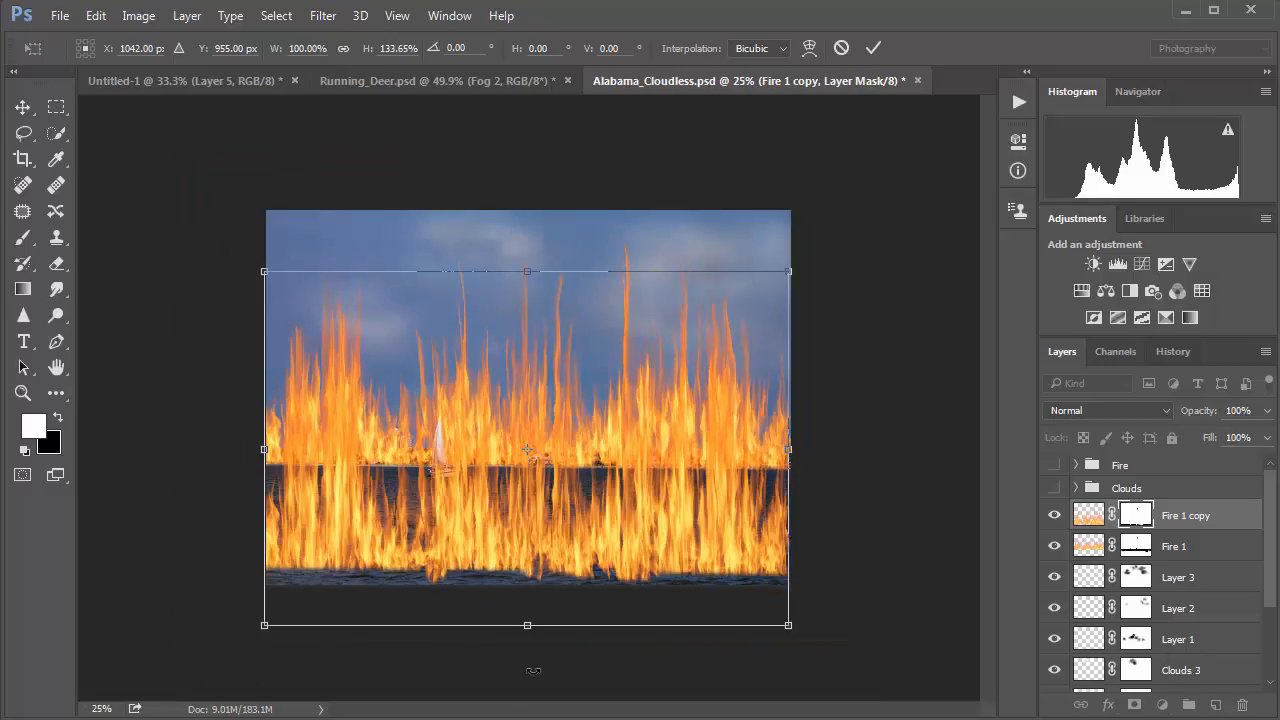
left_click_drag(528, 625, 527, 664)
key("Return")
key("b")
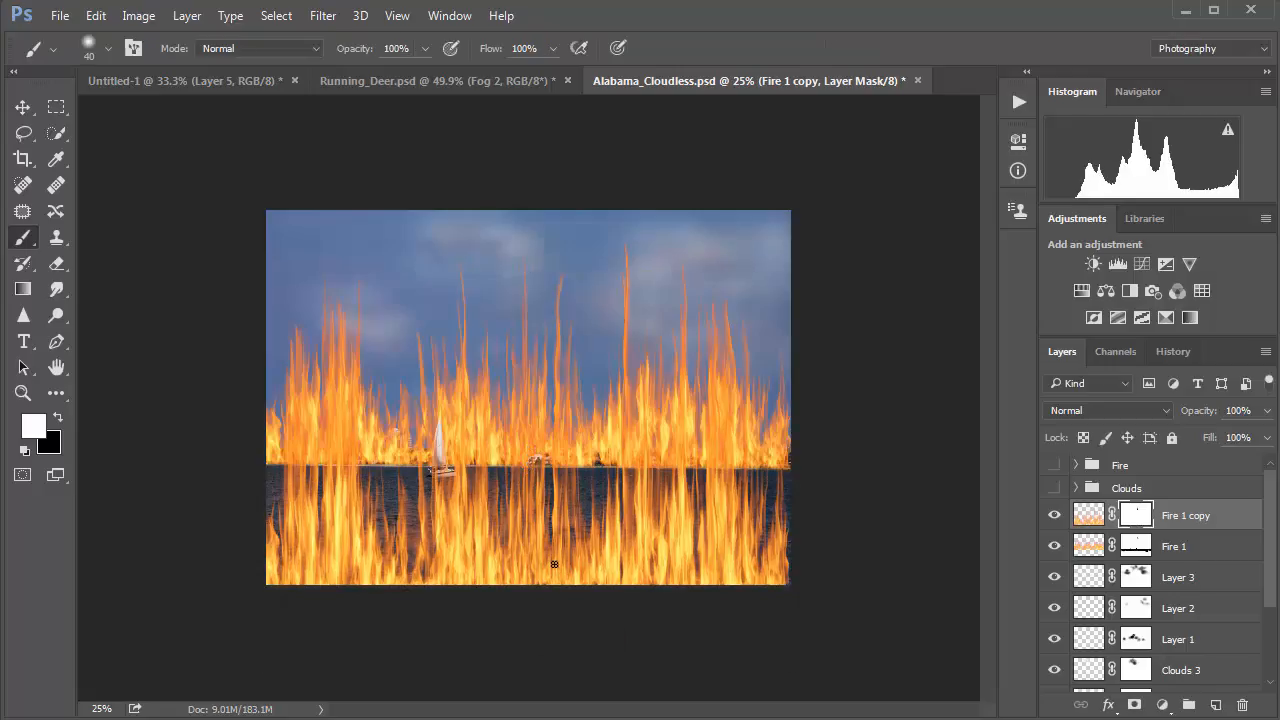
Open Liquify on the Fire 1 copy layer's image and pull the tall flames in its center and right half higher
scroll(553, 564, "up", 2)
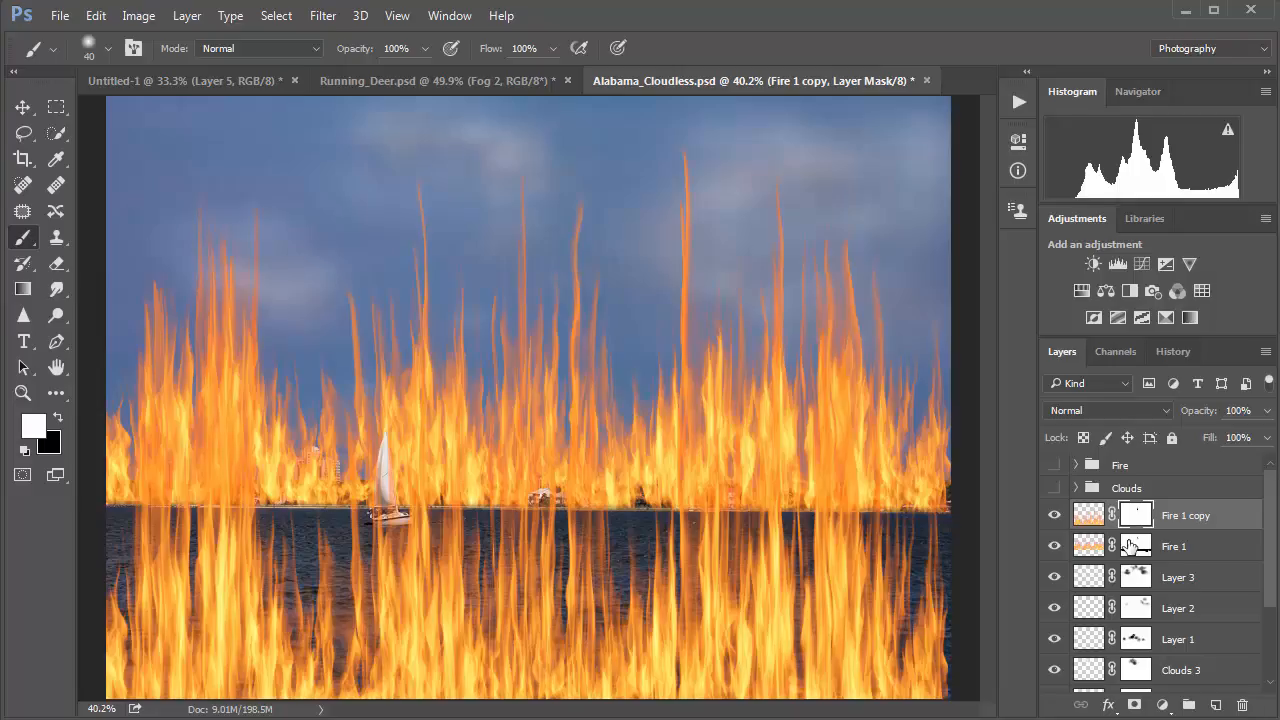
left_click(1088, 518)
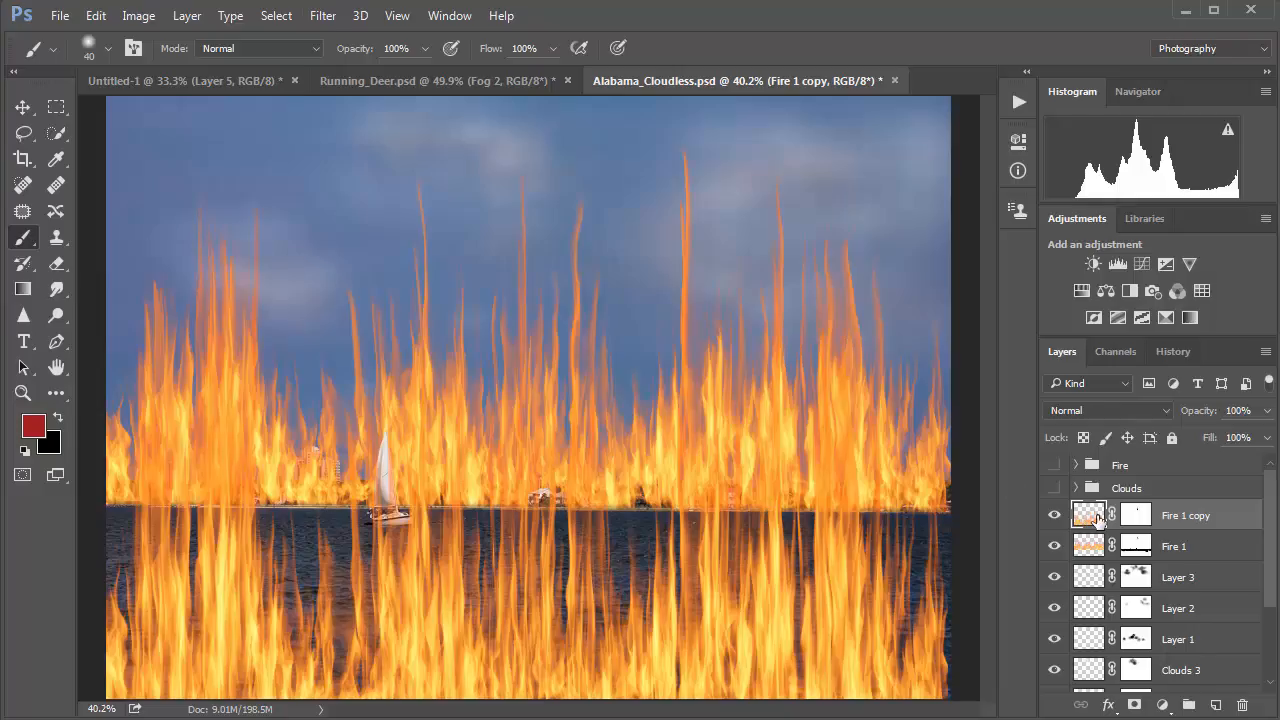
left_click(318, 18)
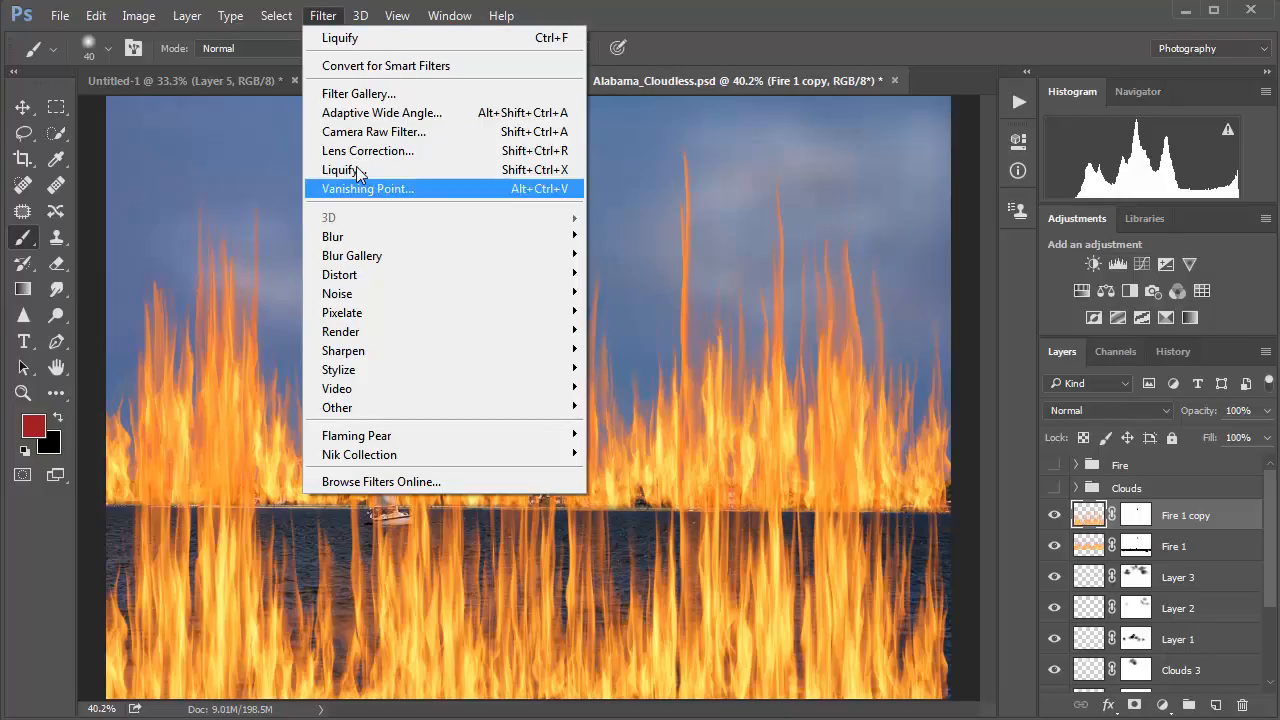
left_click(414, 168)
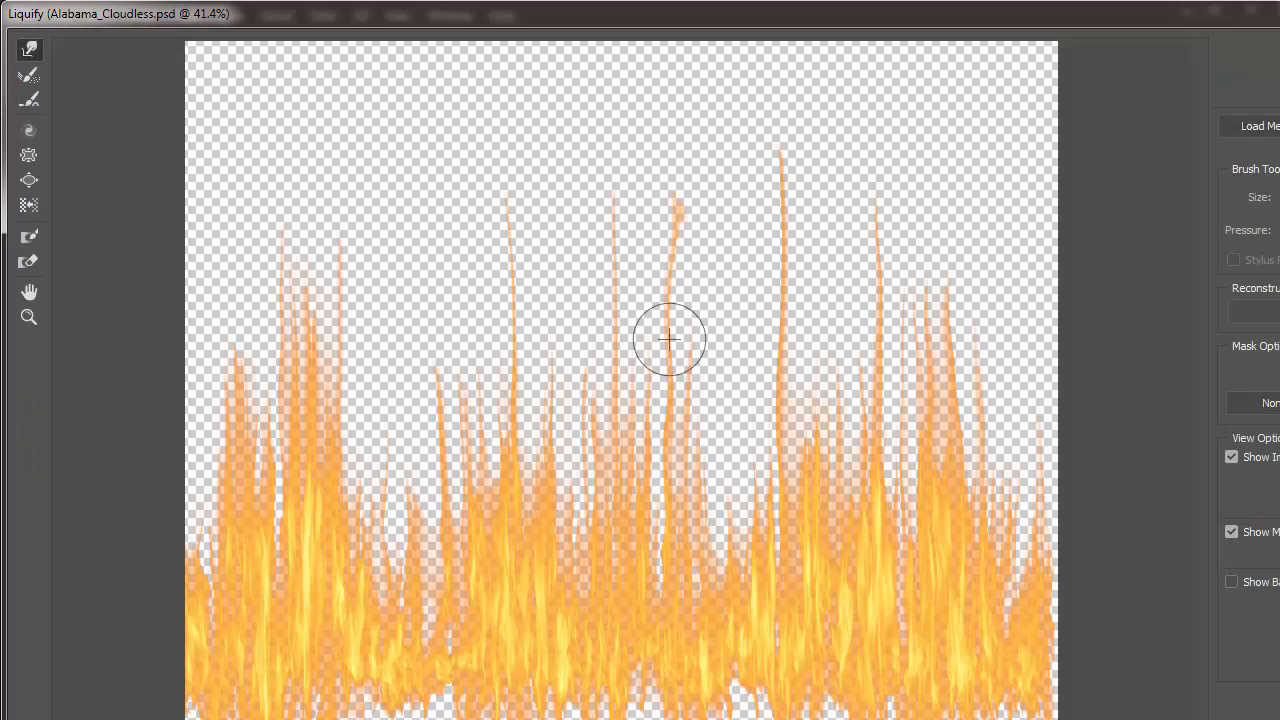
mouse_move(666, 337)
left_mouse_down()
mouse_move(663, 229)
mouse_move(709, 117)
left_mouse_up()
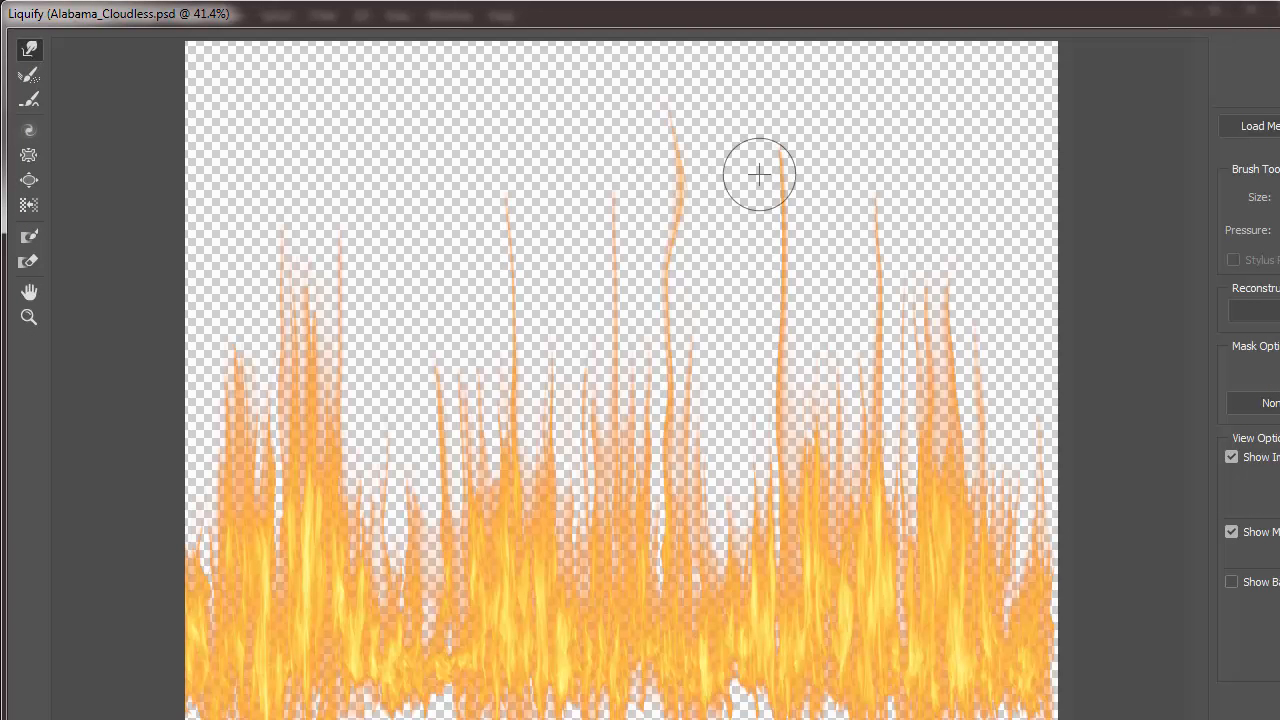
left_click_drag(778, 185, 785, 32)
left_click_drag(880, 270, 886, 71)
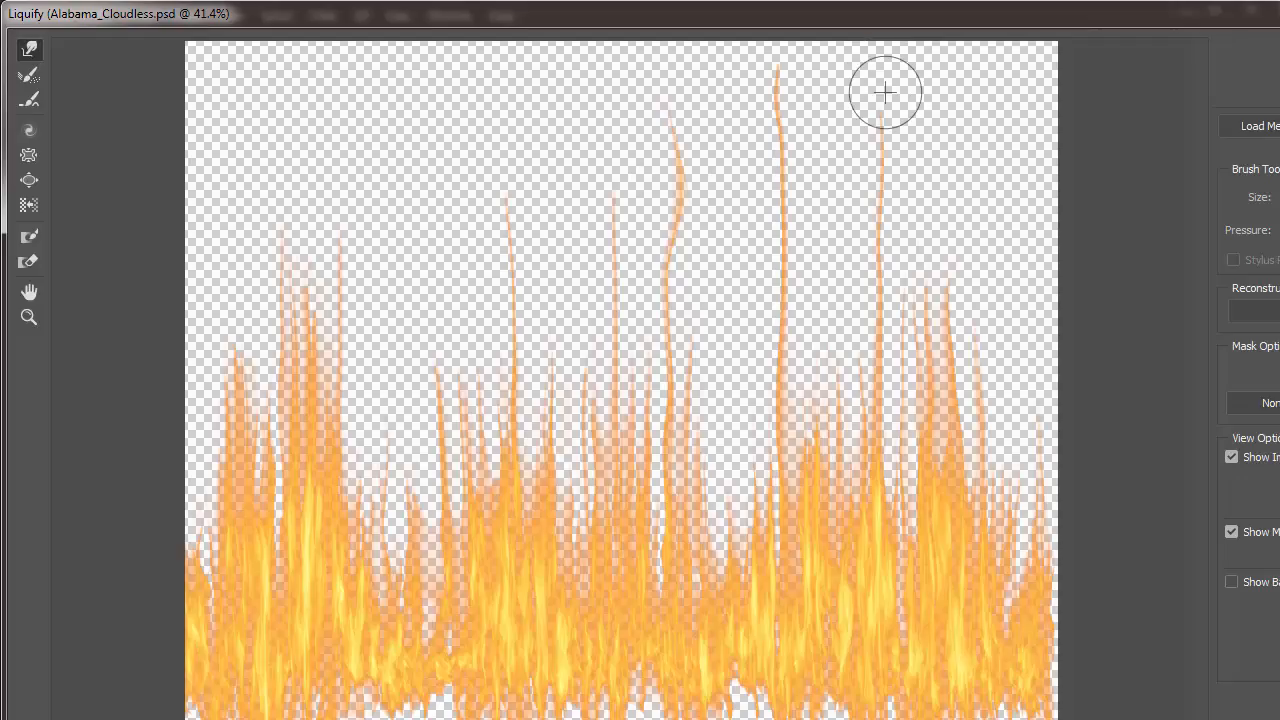
left_click_drag(910, 362, 914, 251)
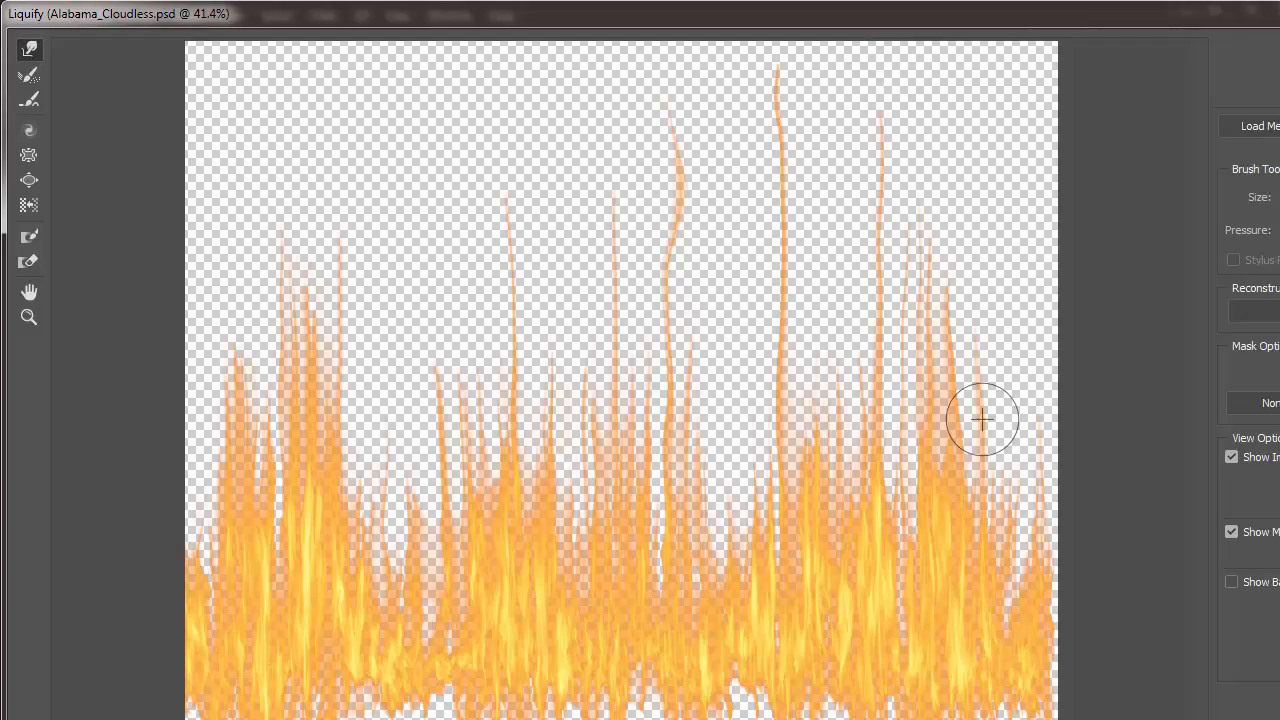
left_click_drag(983, 417, 1004, 282)
Pull the tall flames in the center and left half of the Fire 1 copy layer higher with the Forward Warp tool
mouse_move(652, 440)
left_mouse_down()
mouse_move(649, 304)
mouse_move(608, 203)
mouse_move(597, 125)
left_mouse_up()
left_click_drag(511, 300, 514, 191)
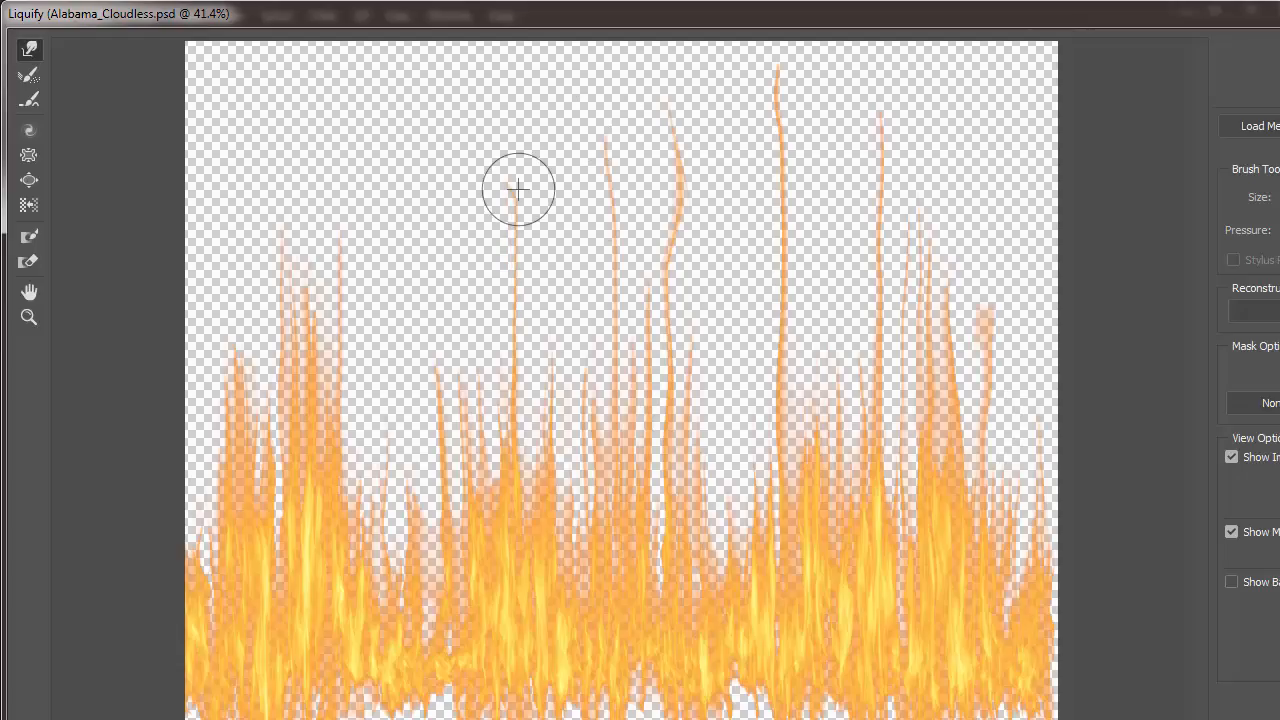
left_click_drag(483, 386, 486, 308)
left_click_drag(437, 380, 434, 200)
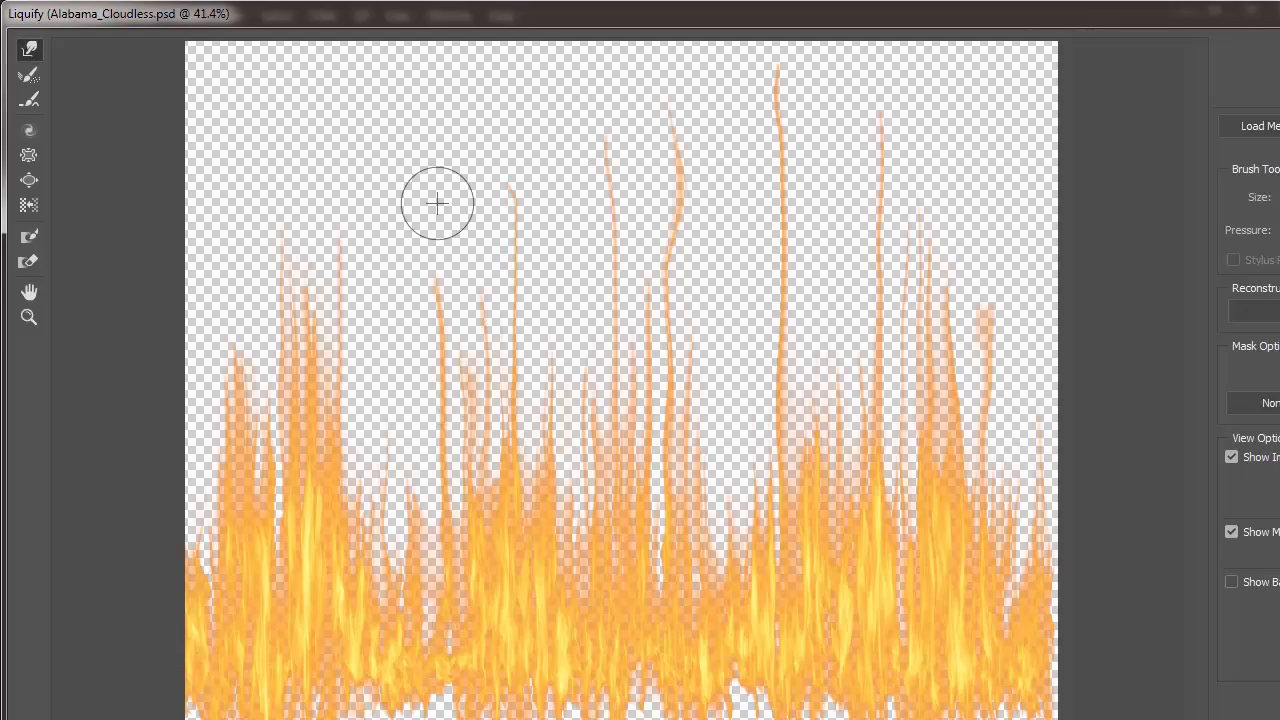
mouse_move(340, 443)
left_mouse_down()
mouse_move(341, 207)
mouse_move(330, 165)
left_mouse_up()
left_click_drag(291, 337, 286, 160)
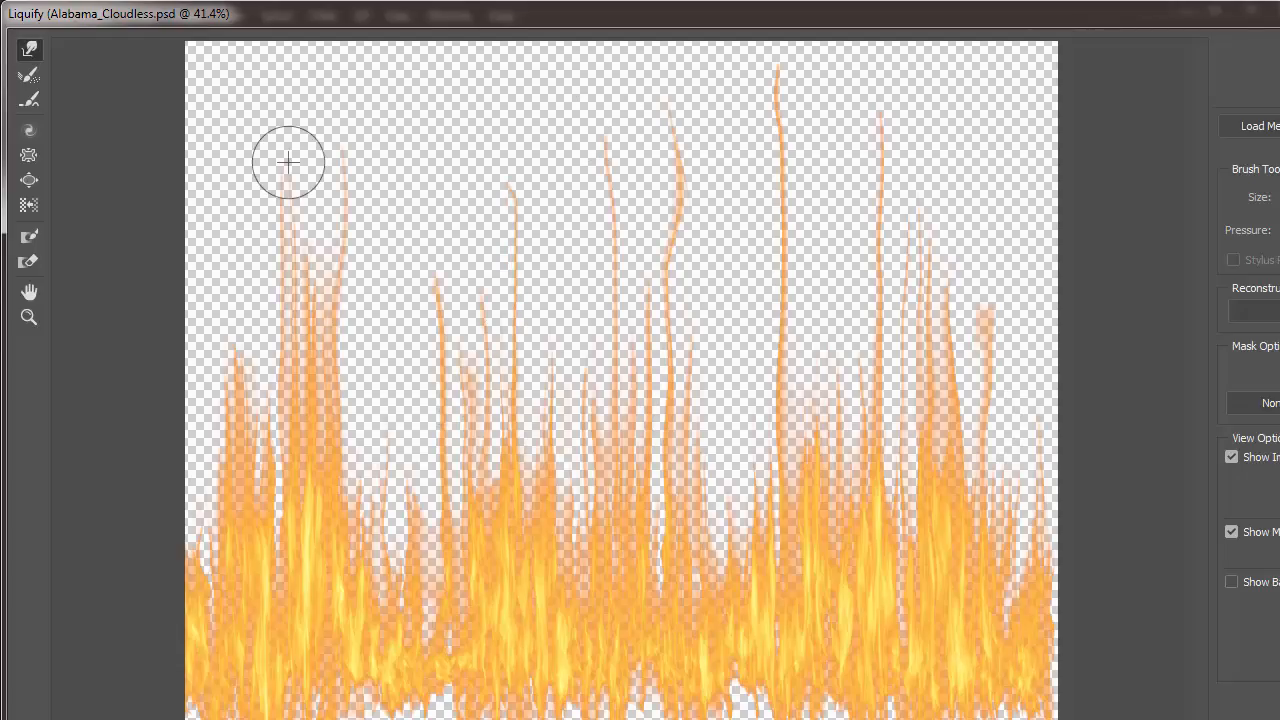
left_click_drag(257, 434, 268, 247)
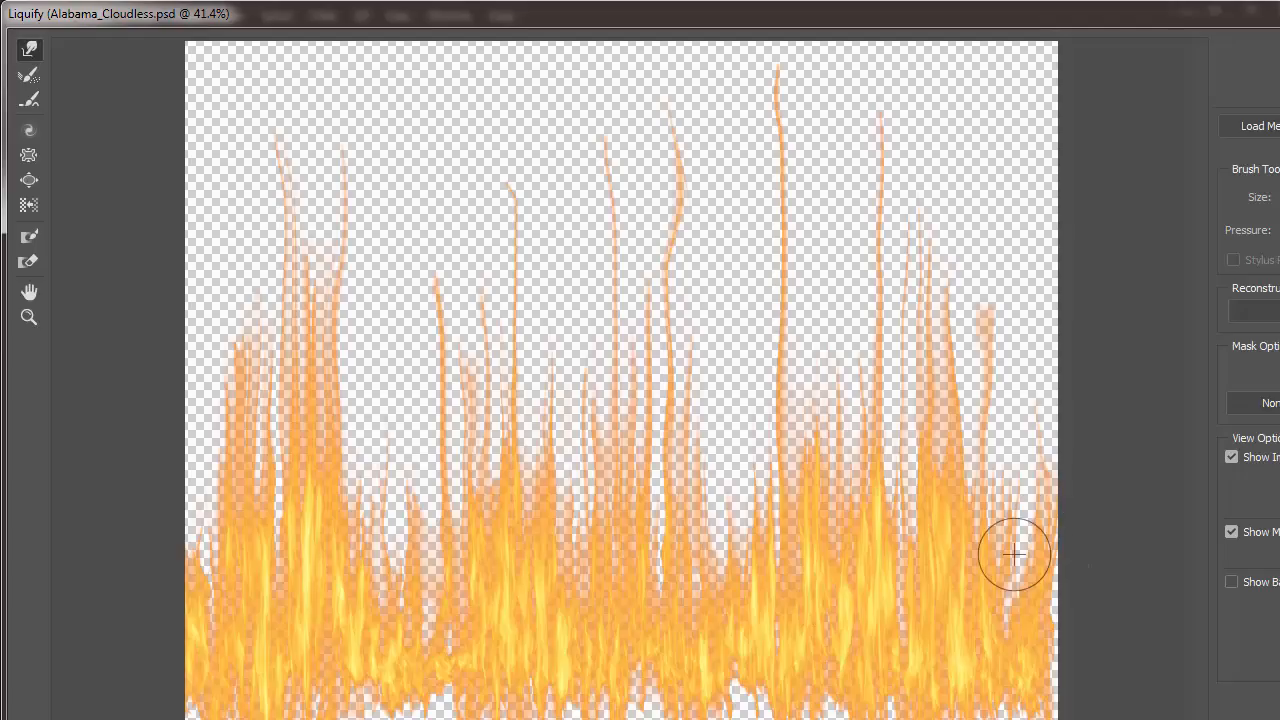
Pull the shorter flames at the right and center upward, apply Liquify, and compare the Fire 1 copy layer hidden and shown
mouse_move(1014, 549)
left_mouse_down()
mouse_move(1025, 347)
mouse_move(957, 366)
left_mouse_up()
left_click_drag(826, 502, 823, 351)
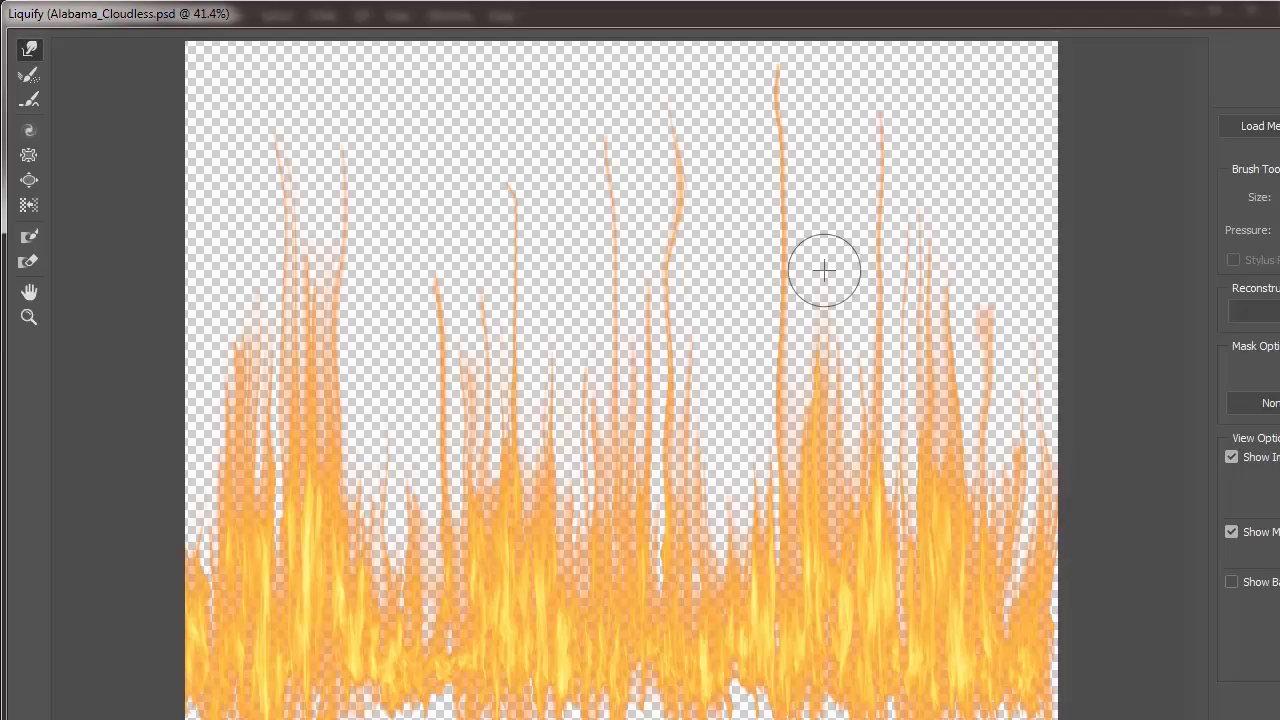
left_click_drag(738, 594, 731, 320)
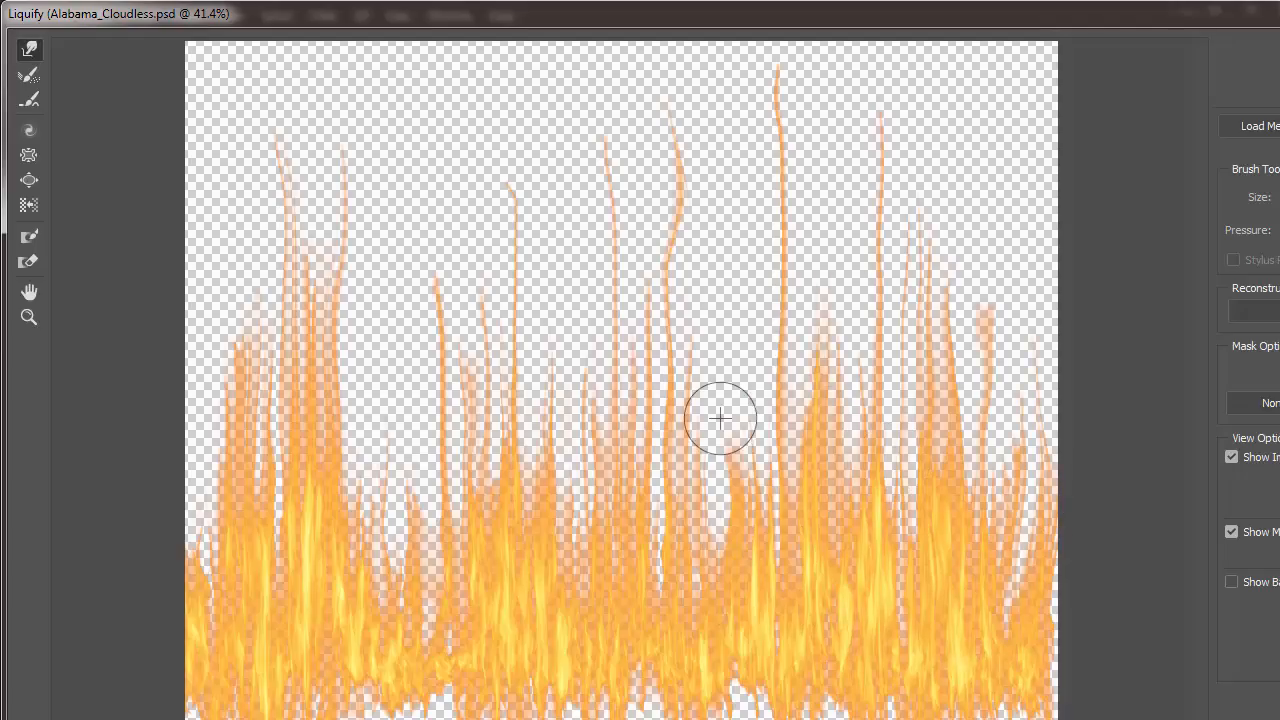
left_click_drag(722, 570, 720, 329)
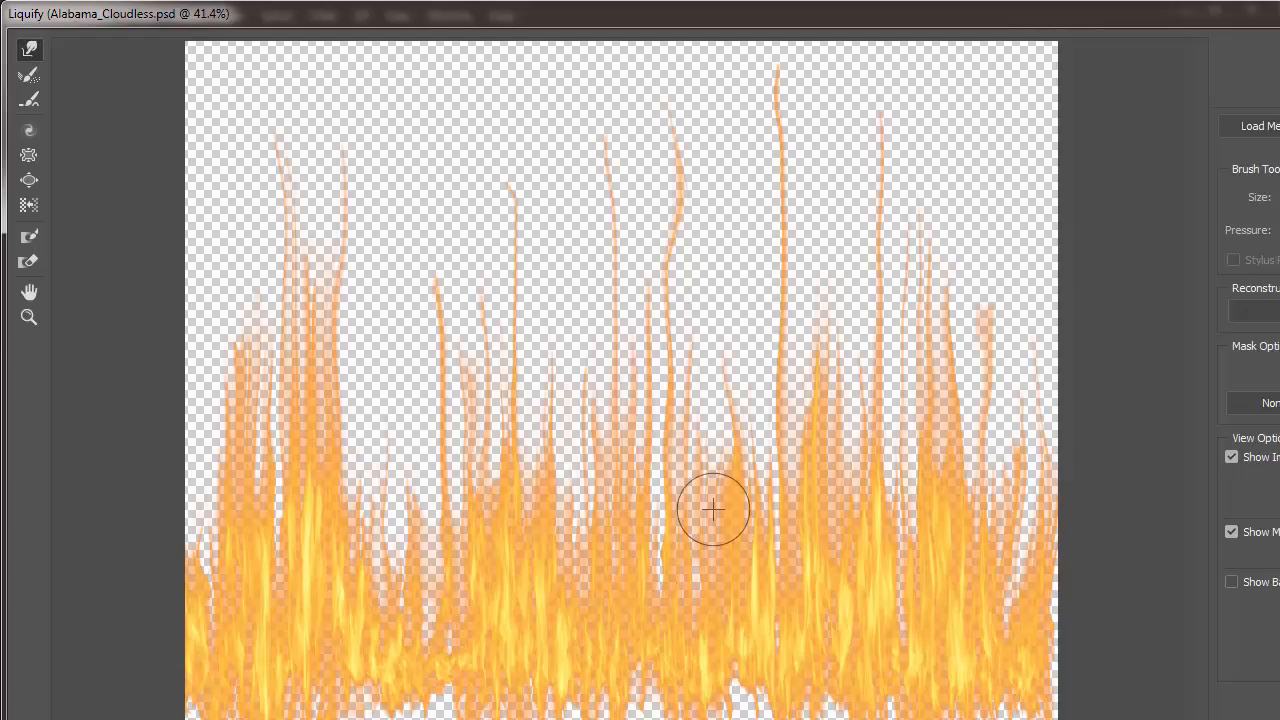
left_click_drag(689, 500, 684, 416)
left_click_drag(580, 614, 572, 440)
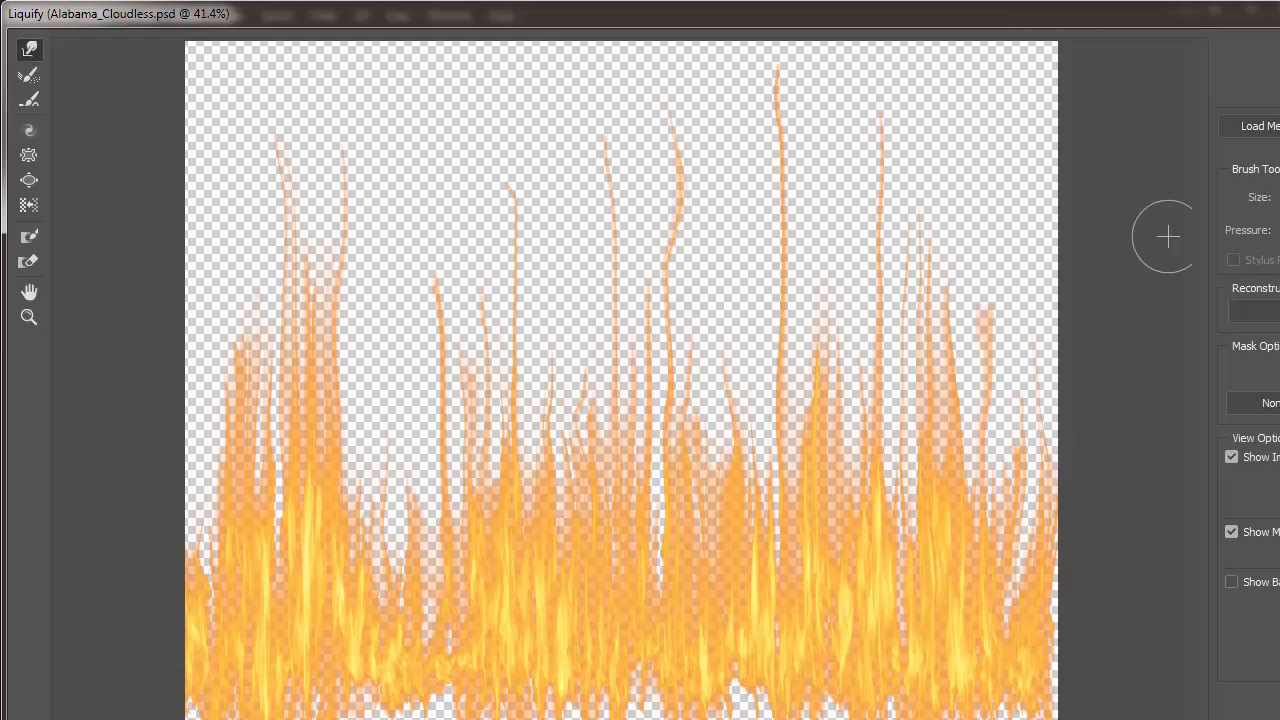
key("Return")
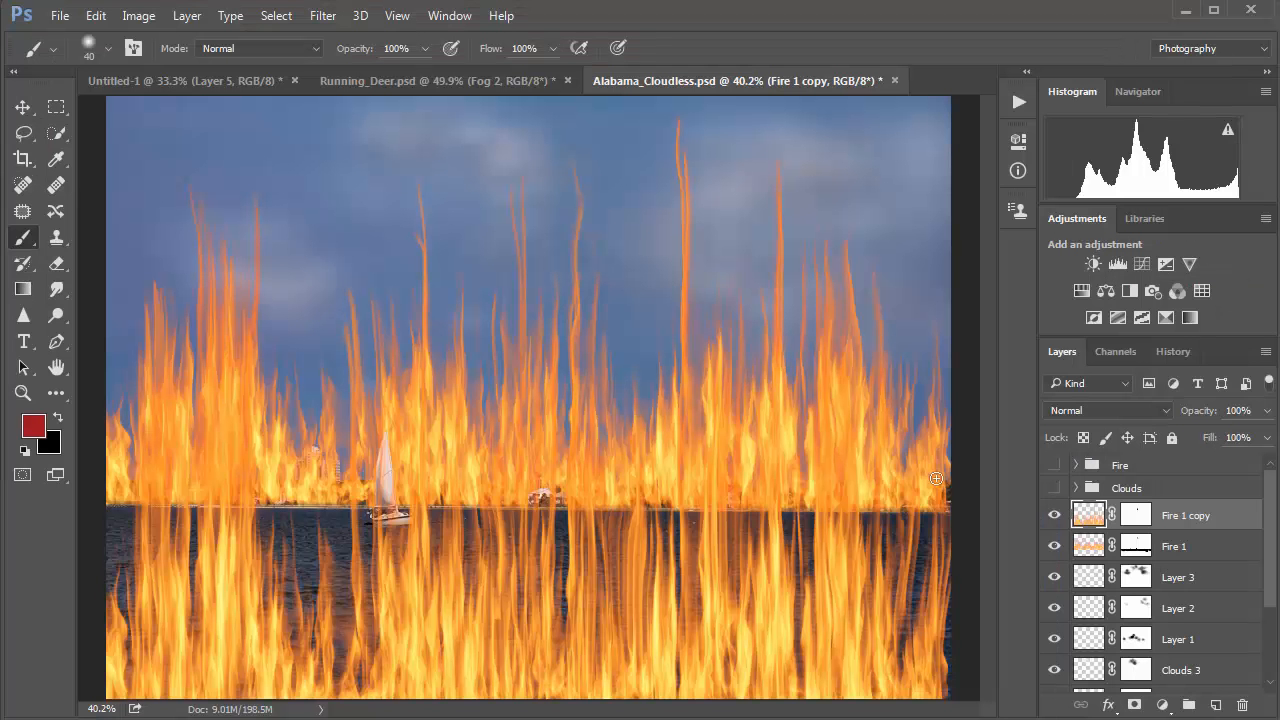
left_click(1055, 516)
left_click(1055, 516)
Flip the Fire 1 copy layer horizontally and stretch its width to 113.66% beyond both image sides with Free Transform
key("ctrl+t")
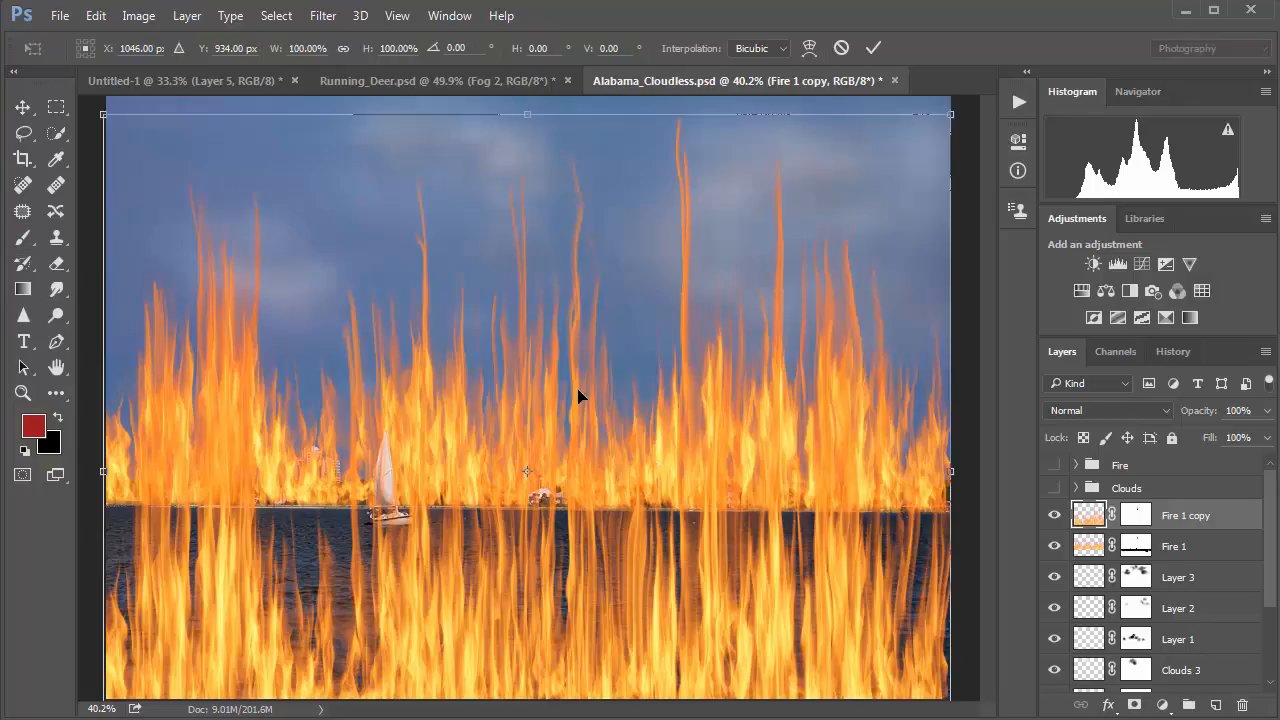
right_click(503, 367)
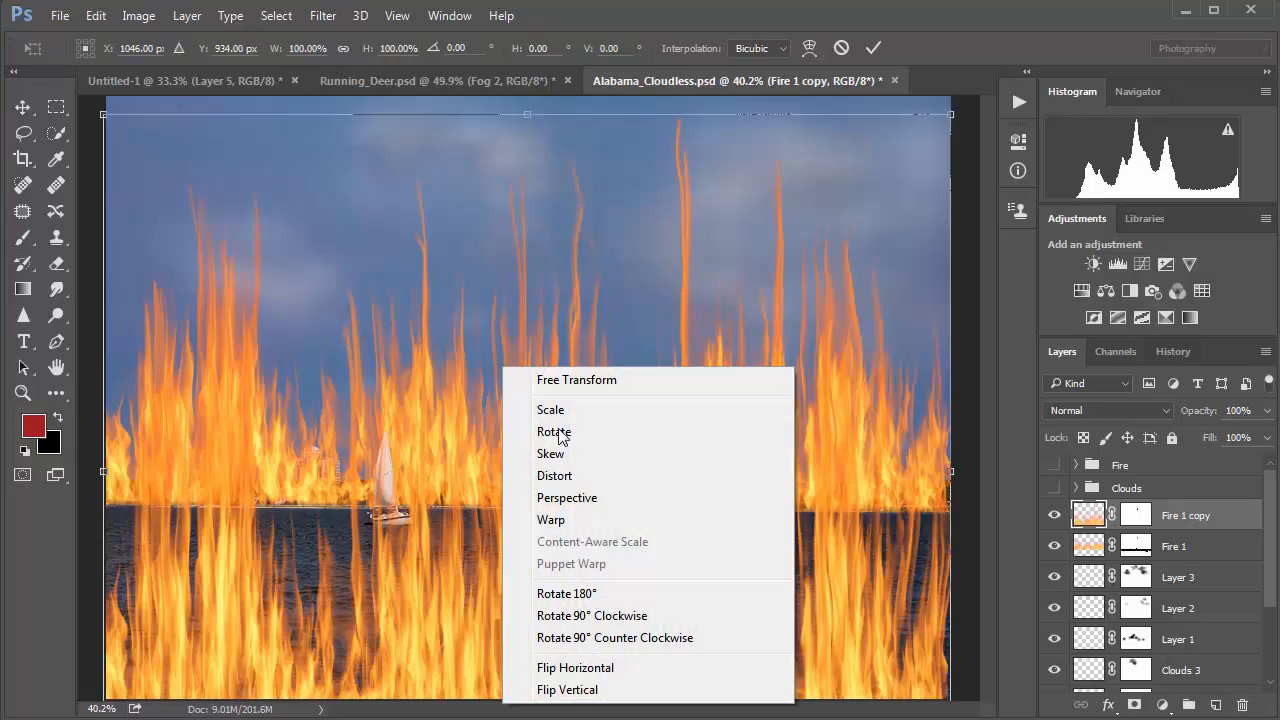
left_click(605, 667)
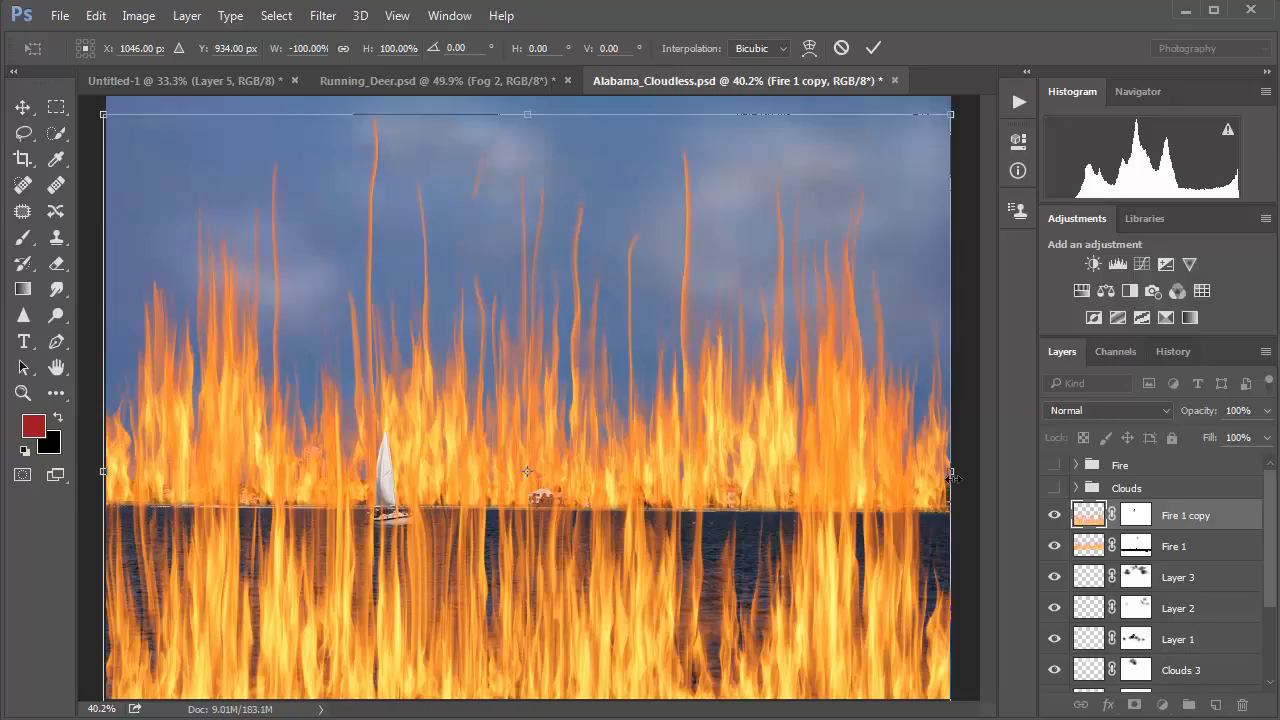
left_click_drag(953, 478, 1031, 474)
left_click_drag(98, 474, 78, 474)
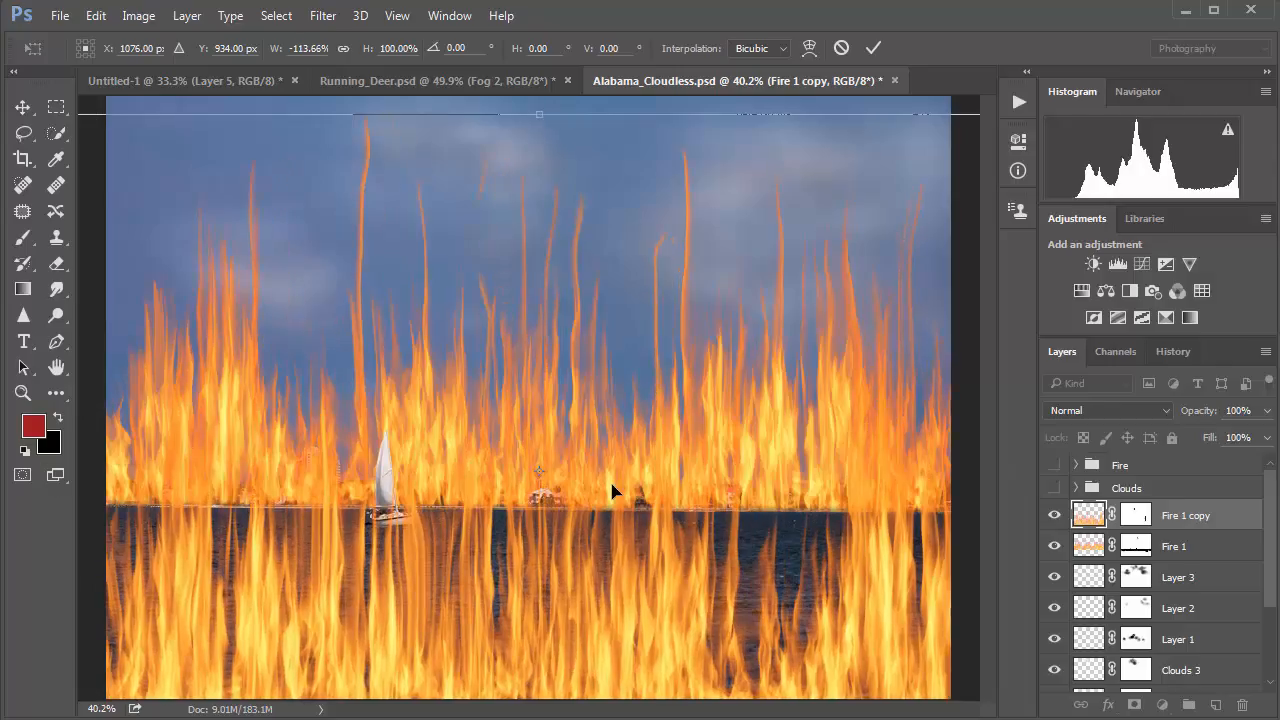
key("Return")
Paint black on the Fire 1 and Fire 1 copy masks to hide the detached flame wisp and curled flame tip in the sky
key("b")
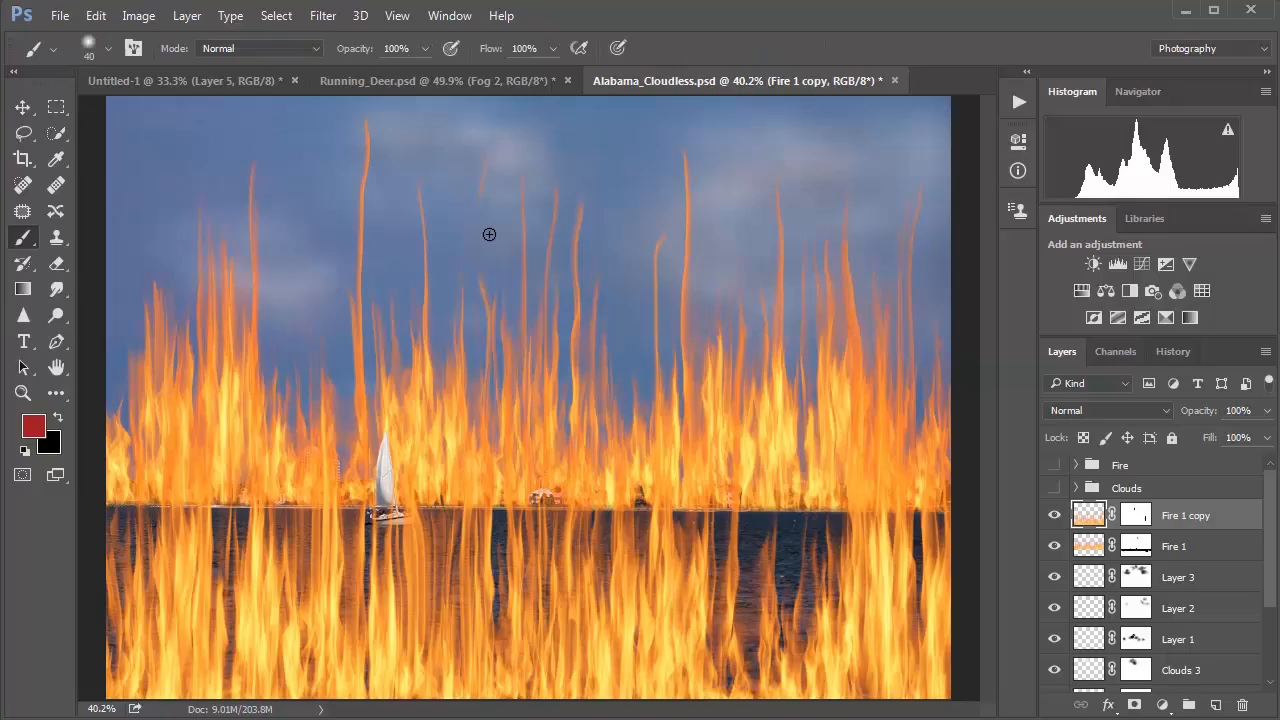
left_click(1135, 547)
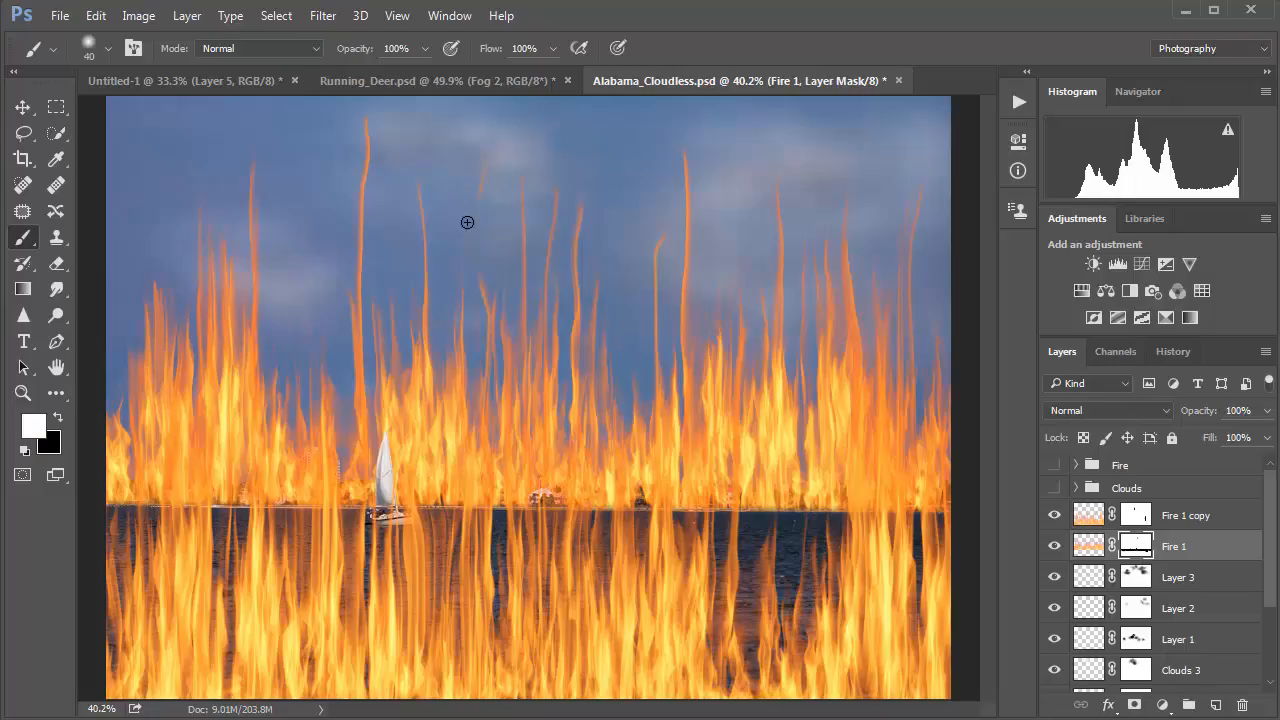
key("c")
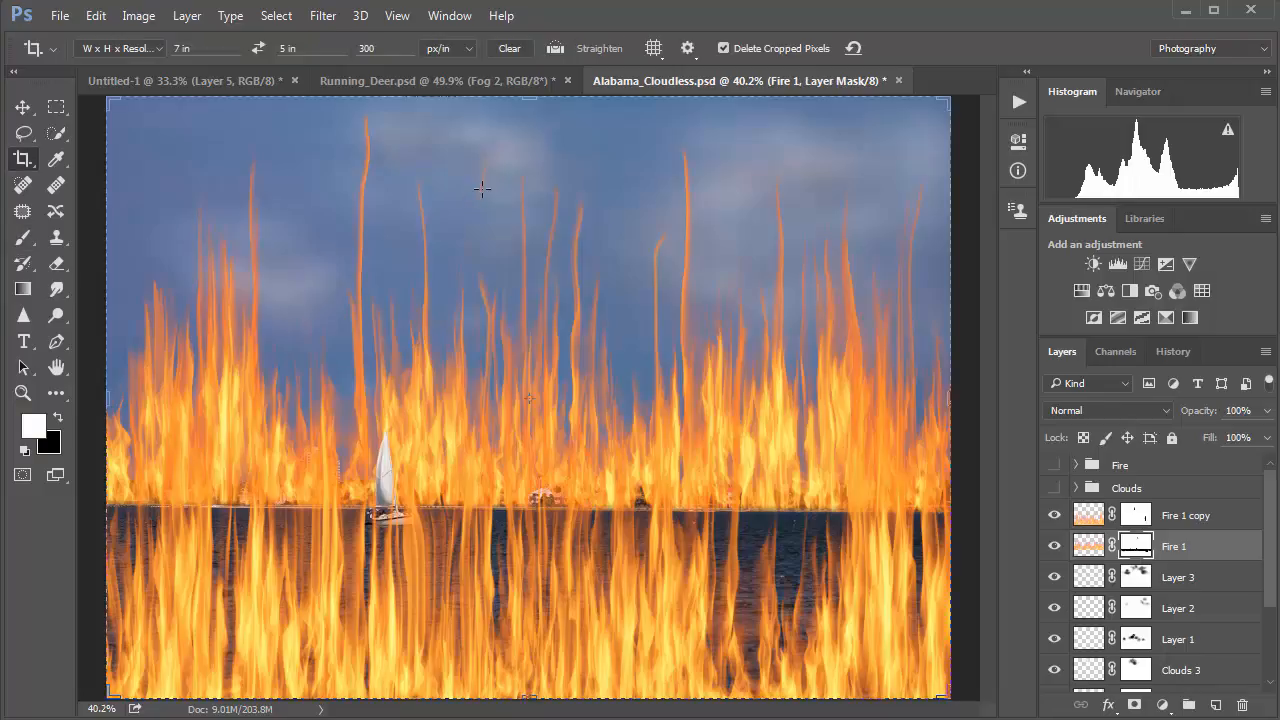
key("b")
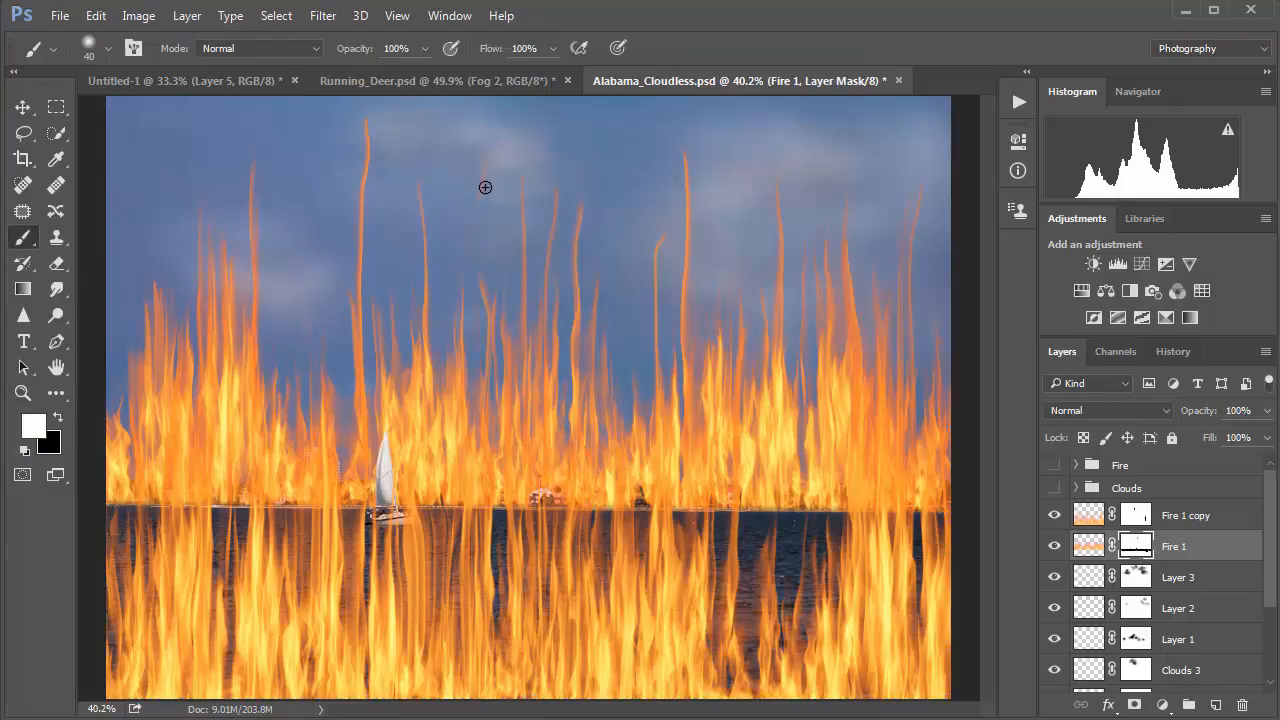
key("x")
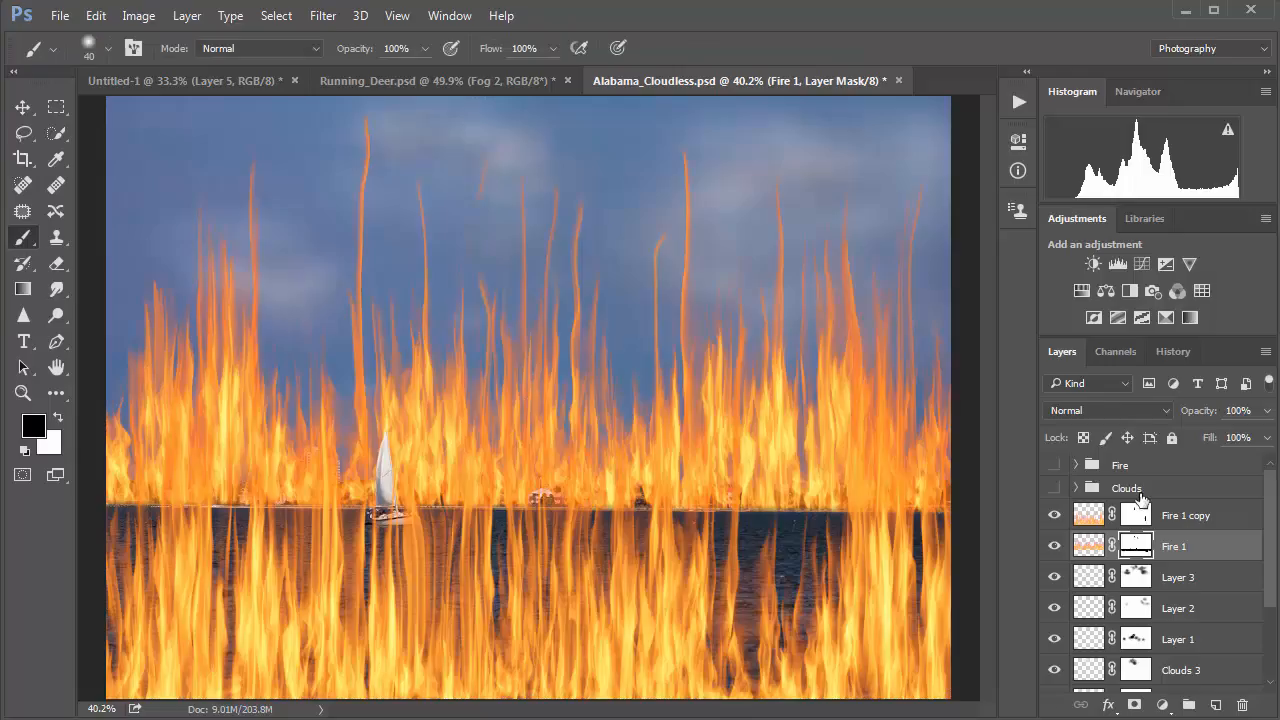
left_click(1136, 515)
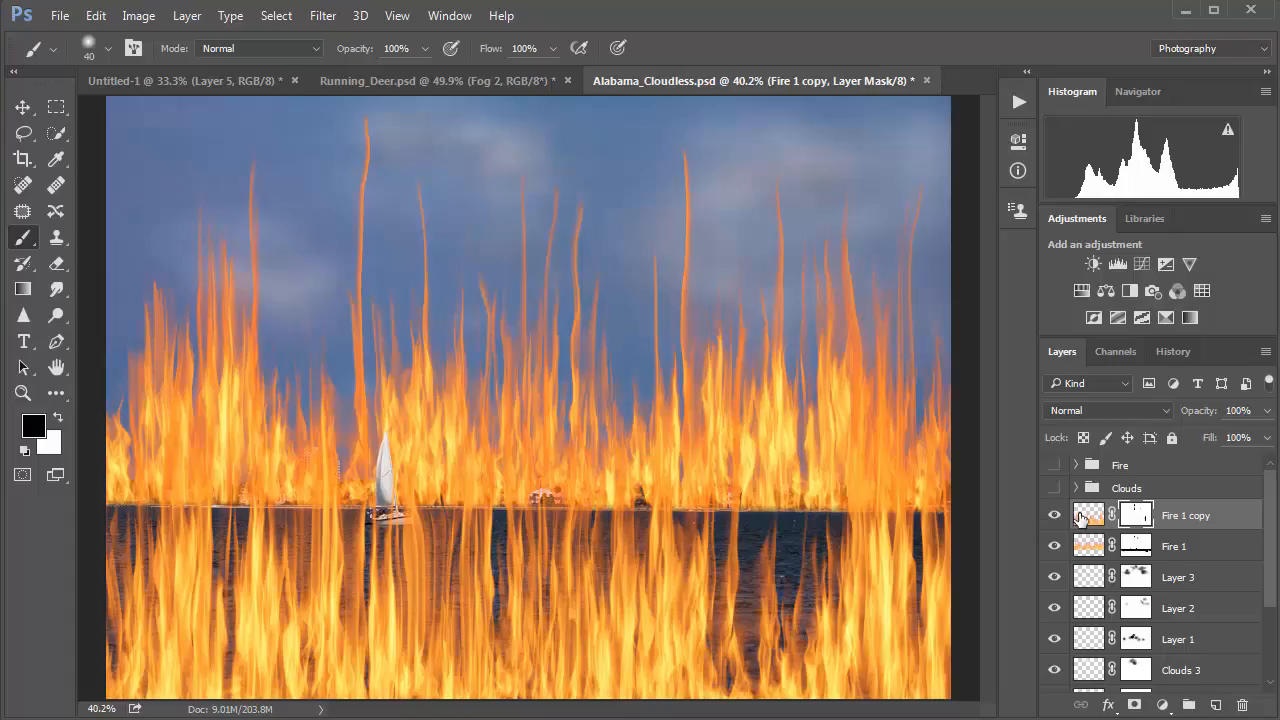
Delete the Fire 1 copy and Fire 1 layers
key("ctrl+z")
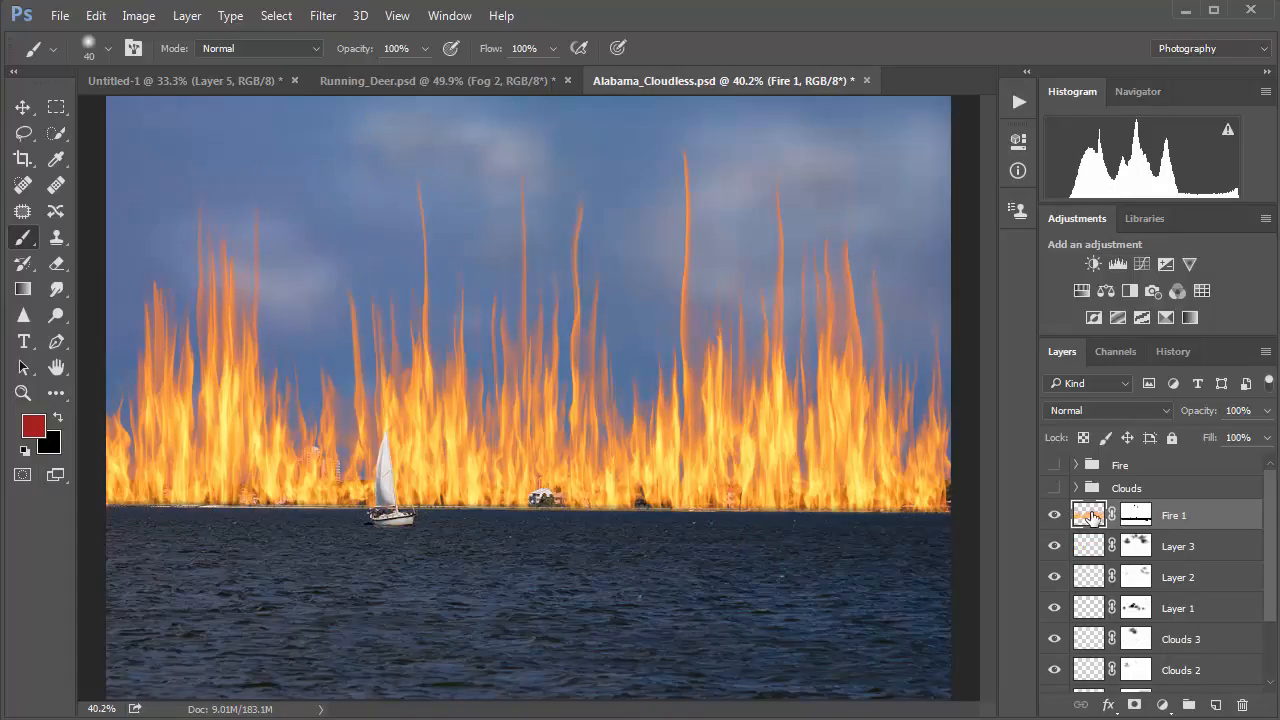
key("ctrl+alt+z")
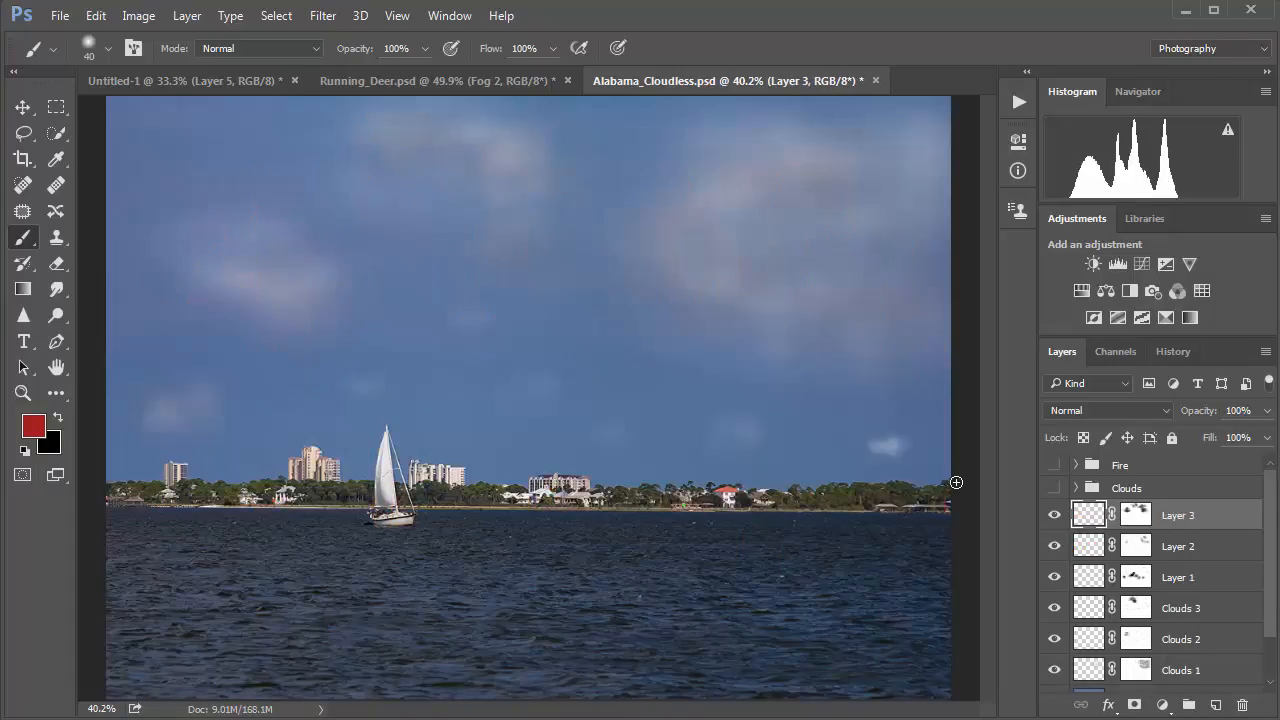
Draw a straight Pen path from the top of the sailboat's mast down to the right end of its deck
left_click(56, 341)
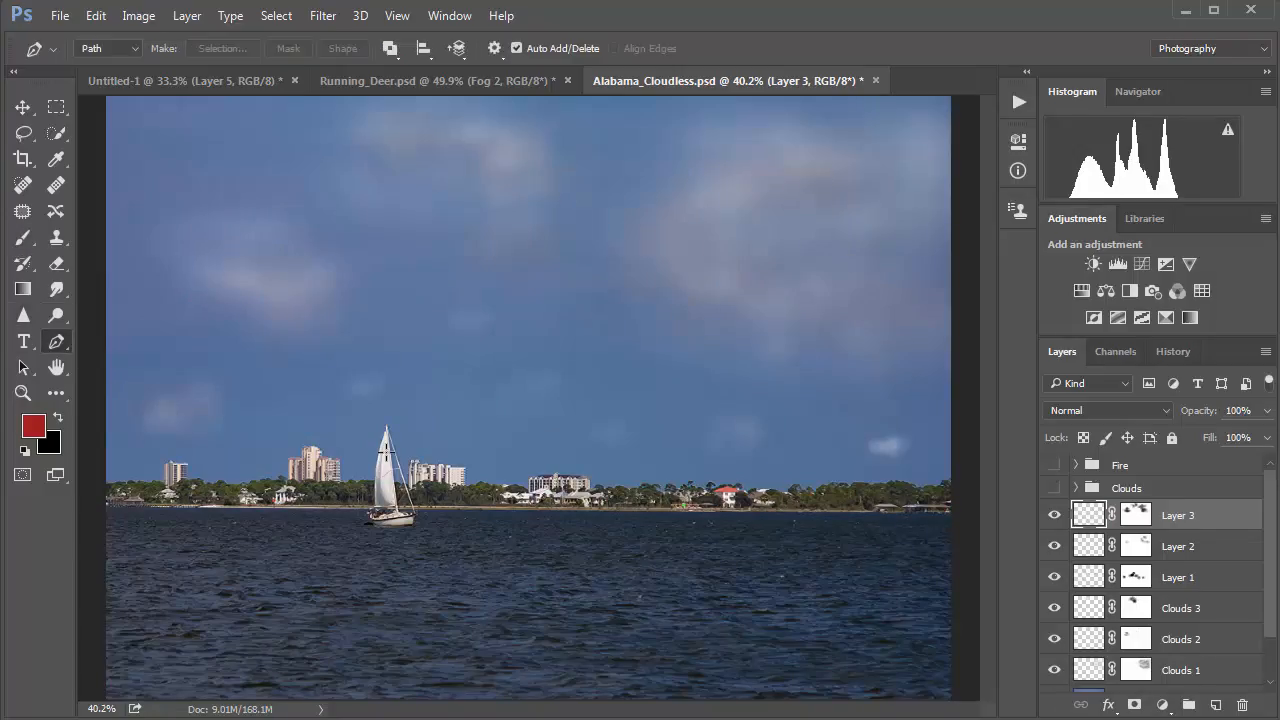
left_click(386, 429)
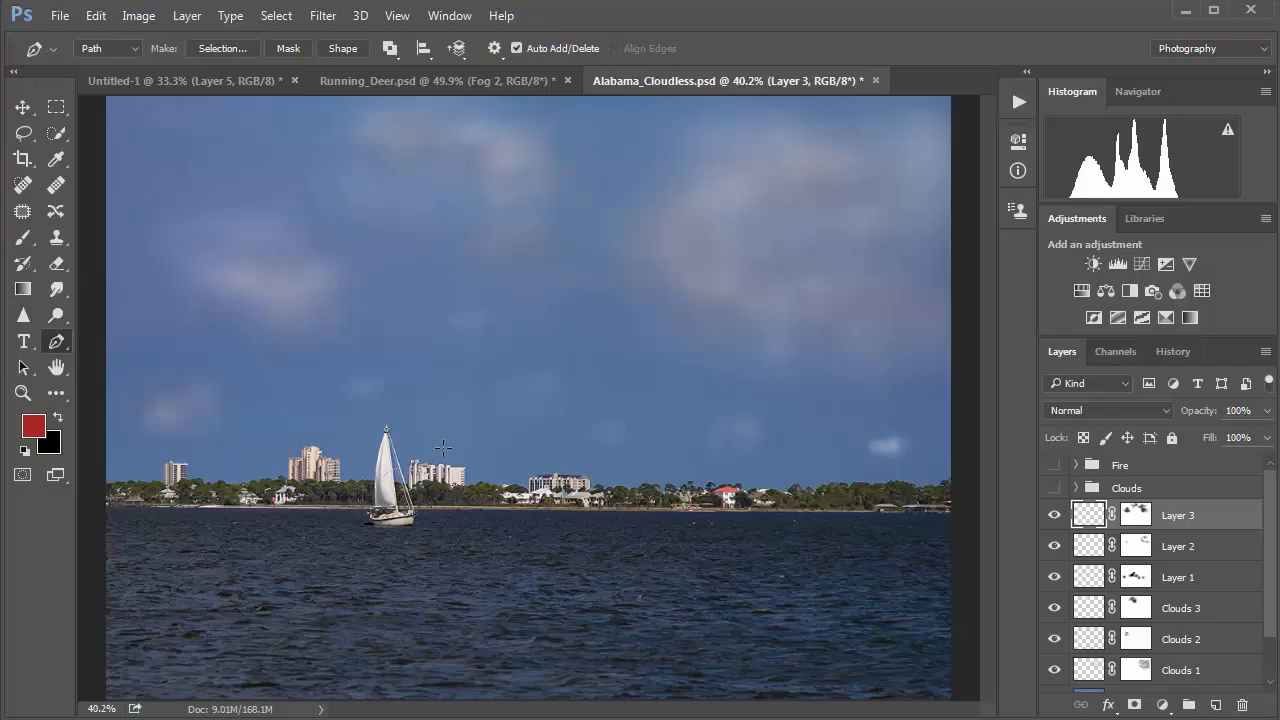
Try the Flame filter along the sailboat path on Layer 3, testing angles 86, 192 and 199, and undo the rendered flames
left_click(322, 16)
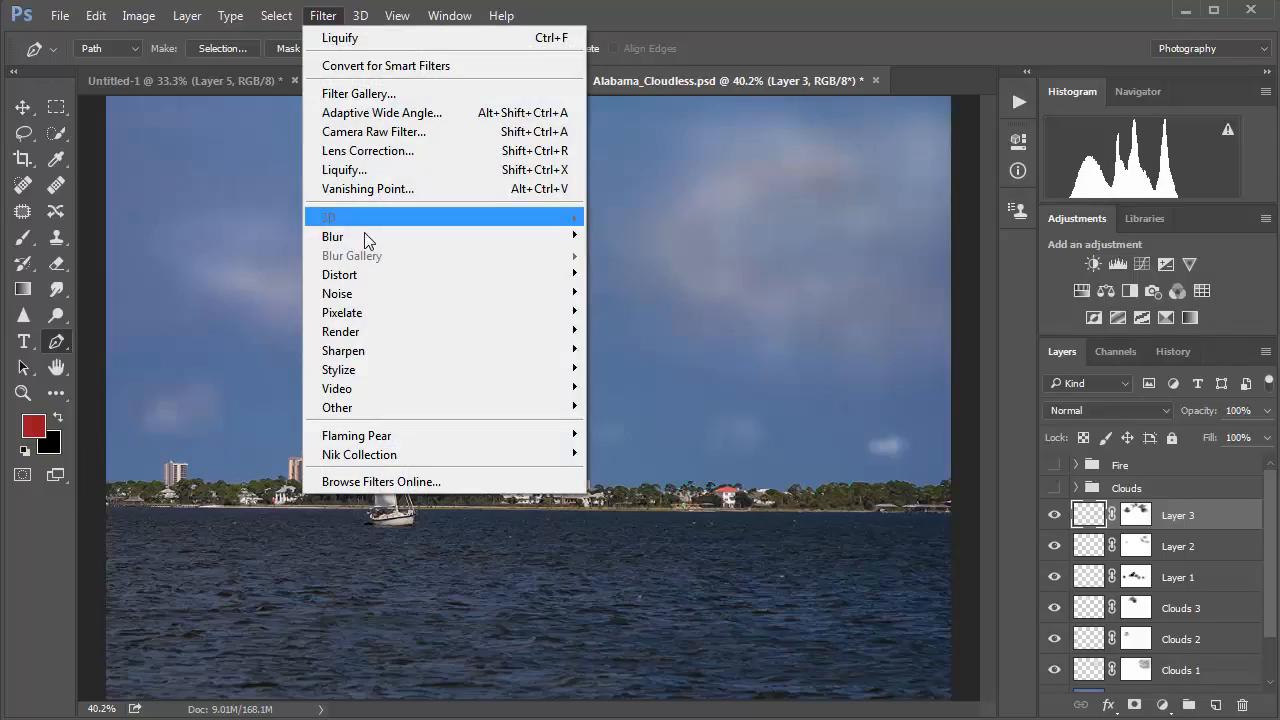
mouse_move(630, 340)
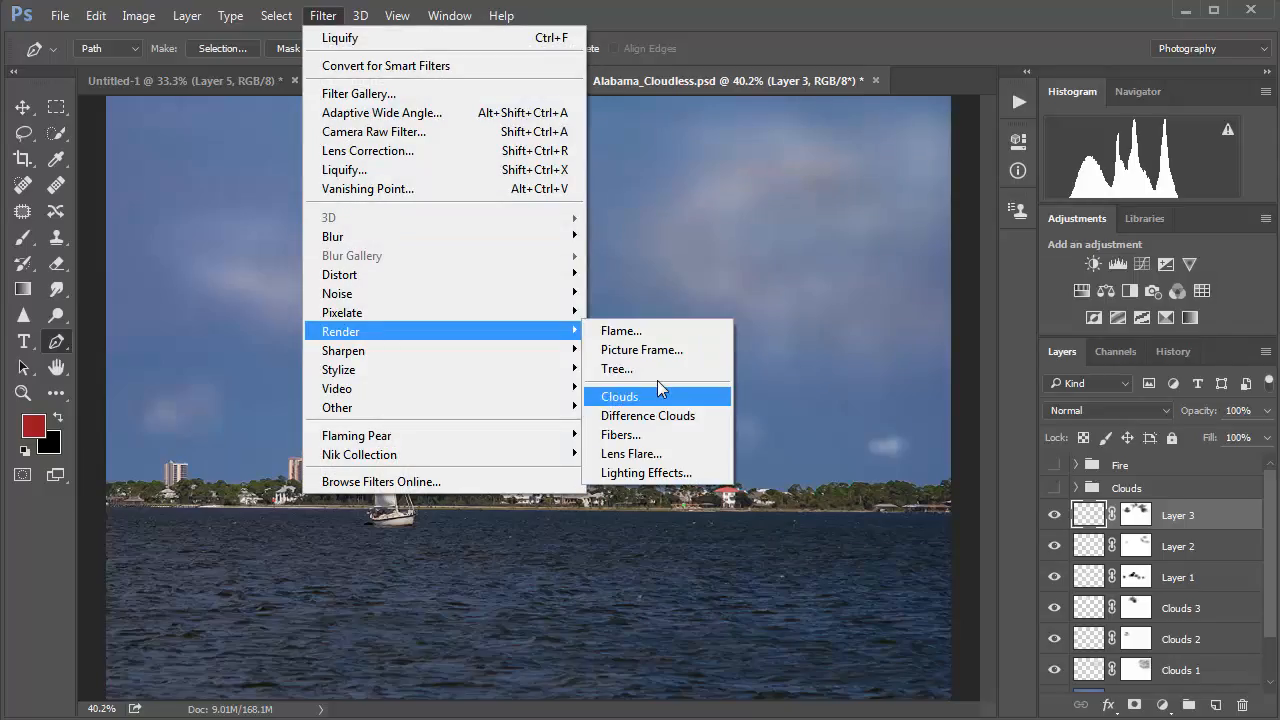
left_click(632, 330)
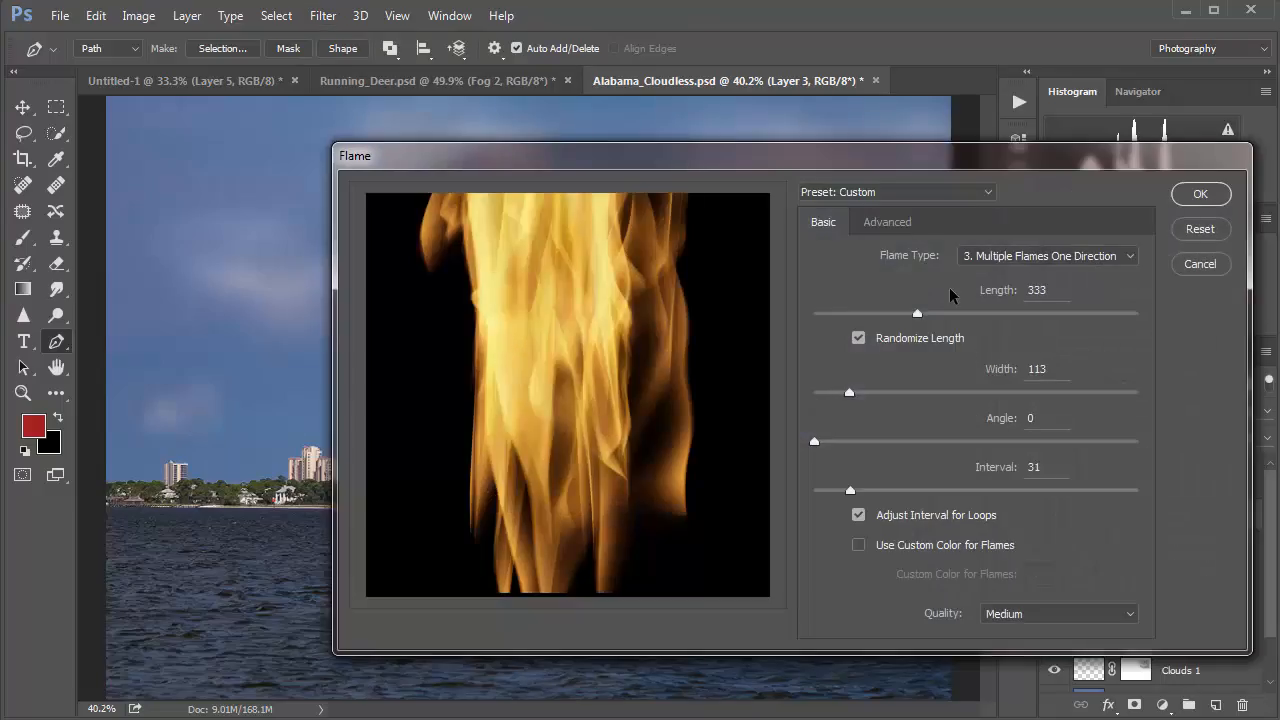
left_click_drag(748, 154, 887, 107)
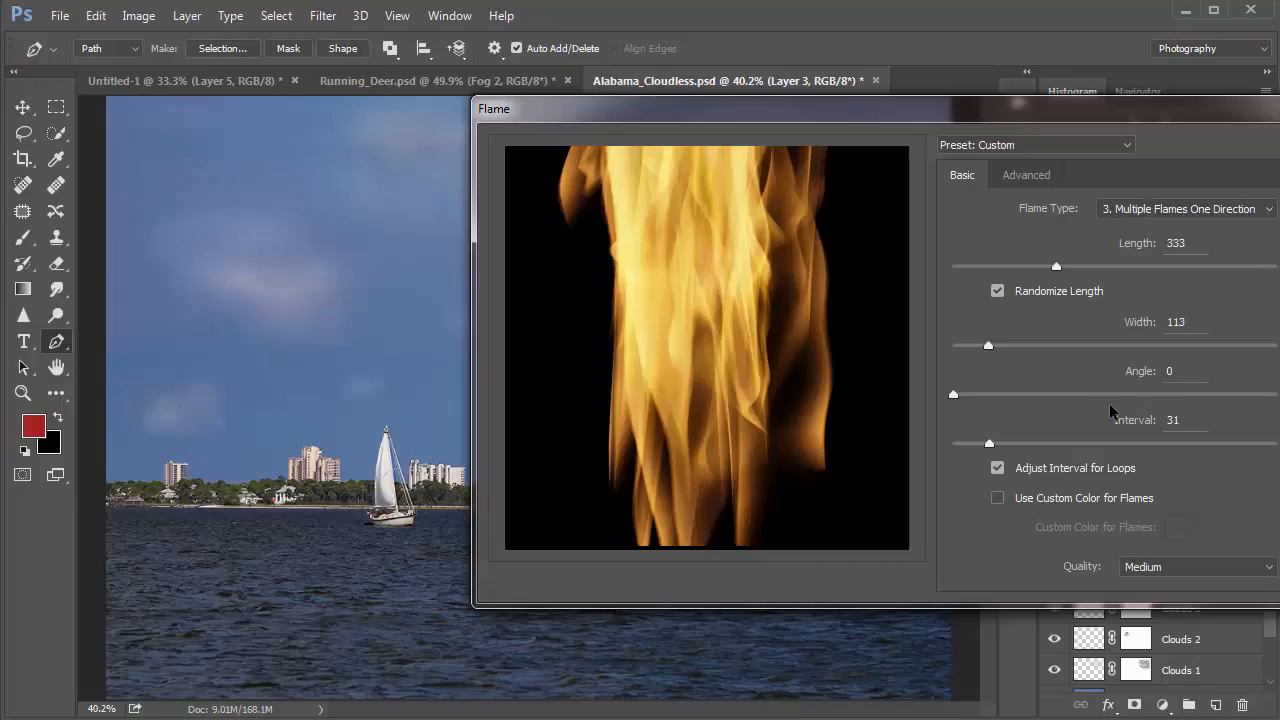
left_click_drag(952, 396, 1027, 396)
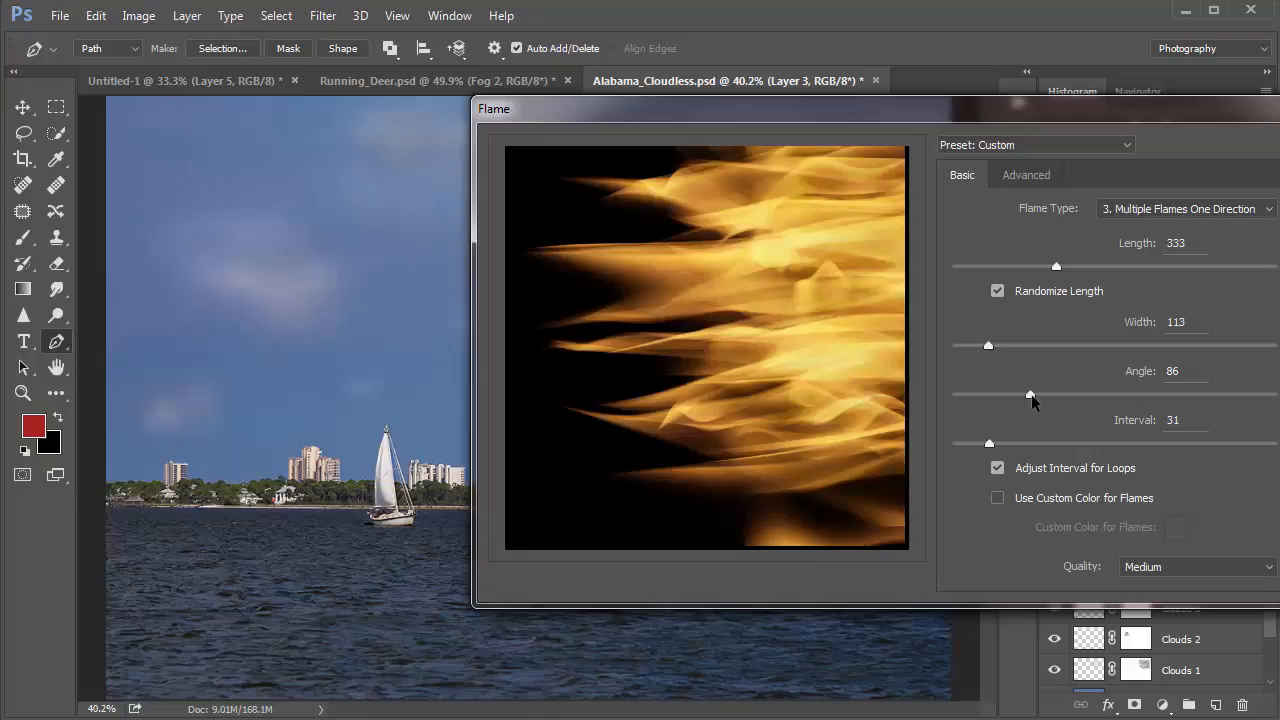
left_click_drag(1031, 396, 1127, 396)
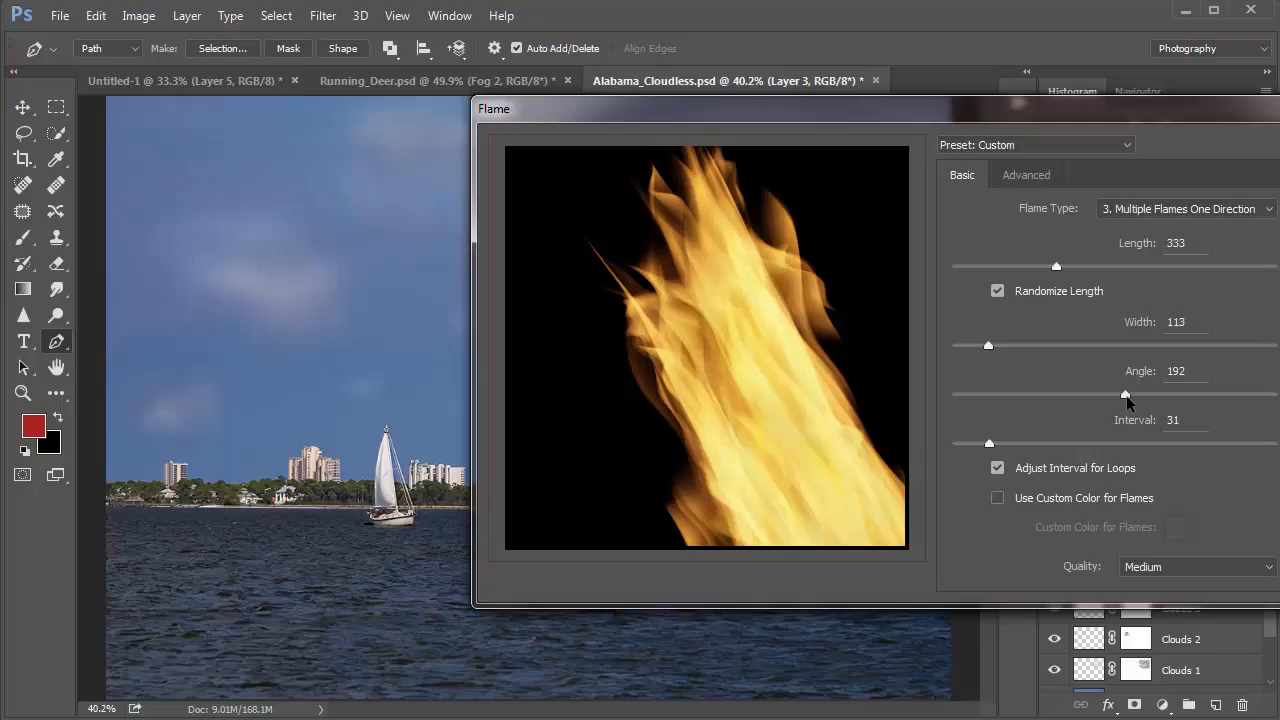
left_click(1088, 401)
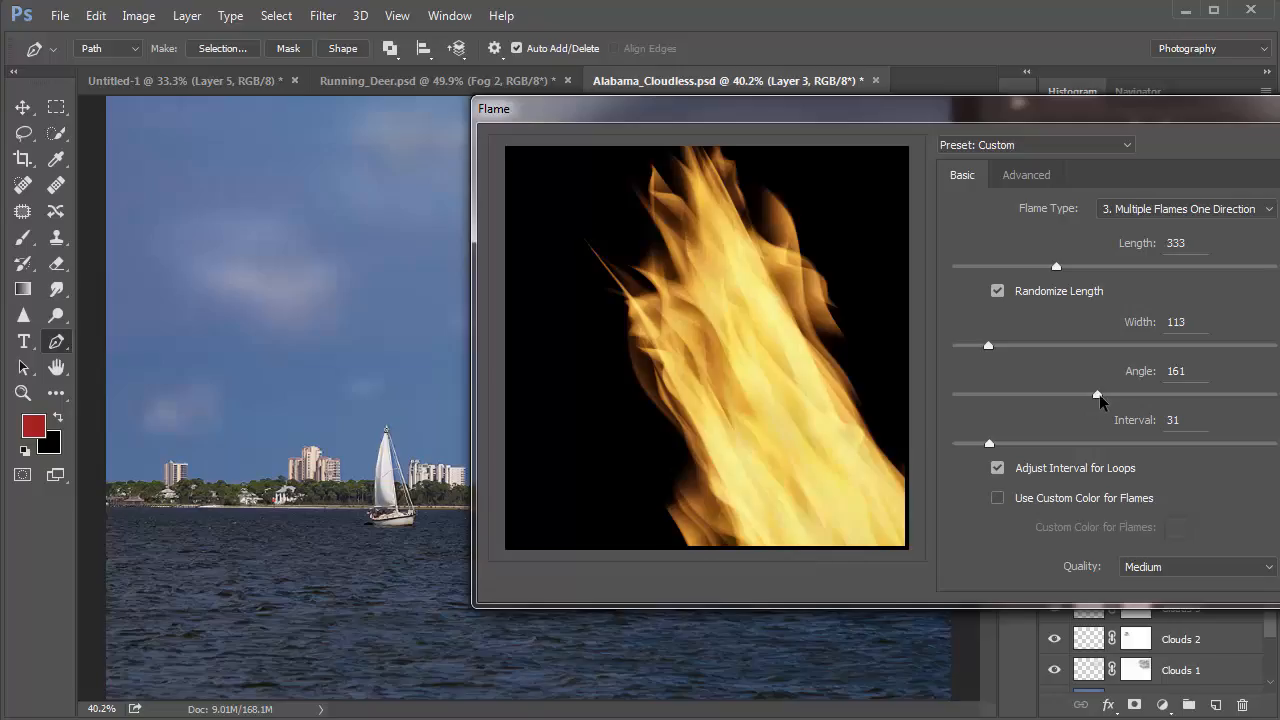
left_click_drag(1098, 395, 1132, 393)
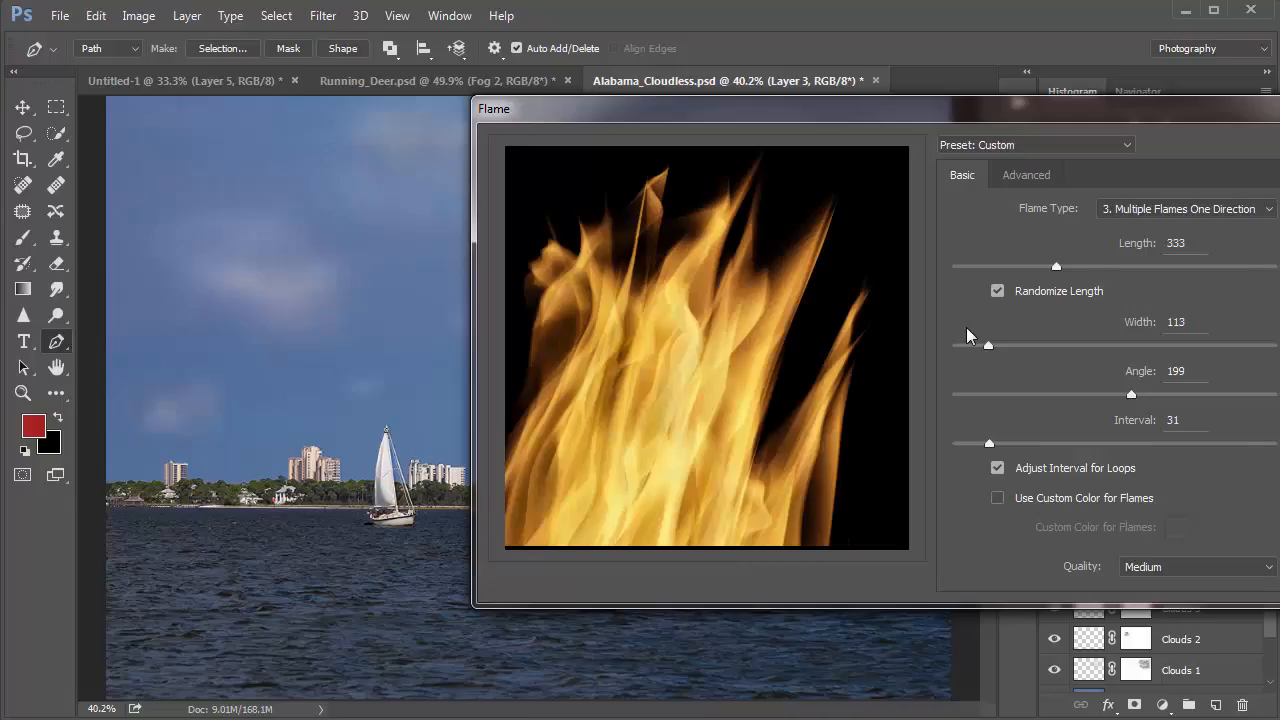
key("Return")
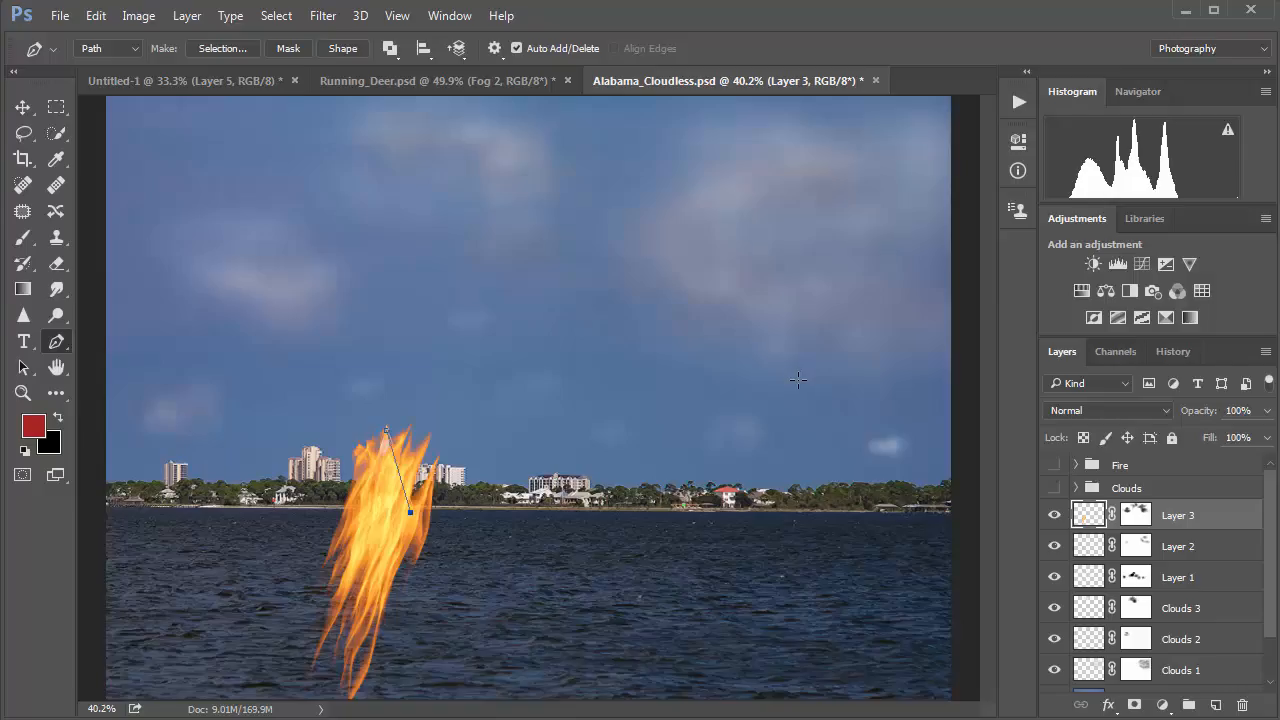
key("ctrl+z")
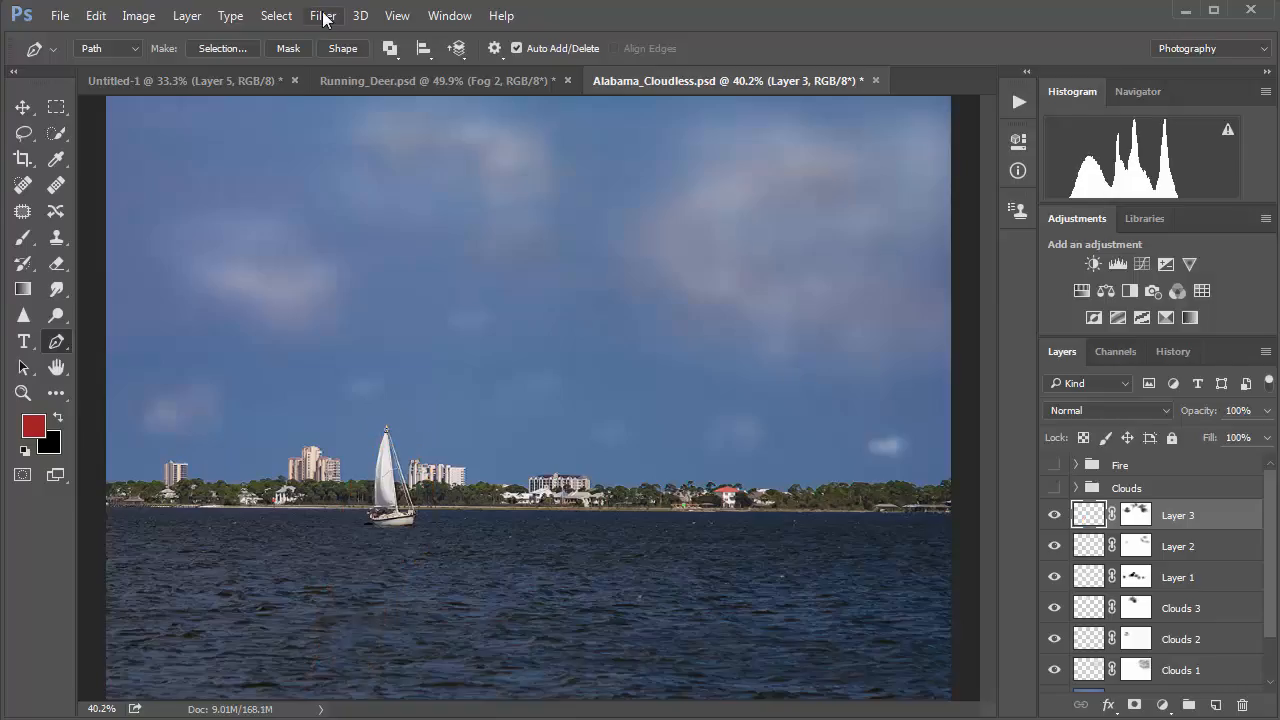
Render flames along the sailboat path on Layer 3 at angle 0 and shift them slightly up and right of the sail
left_click(322, 16)
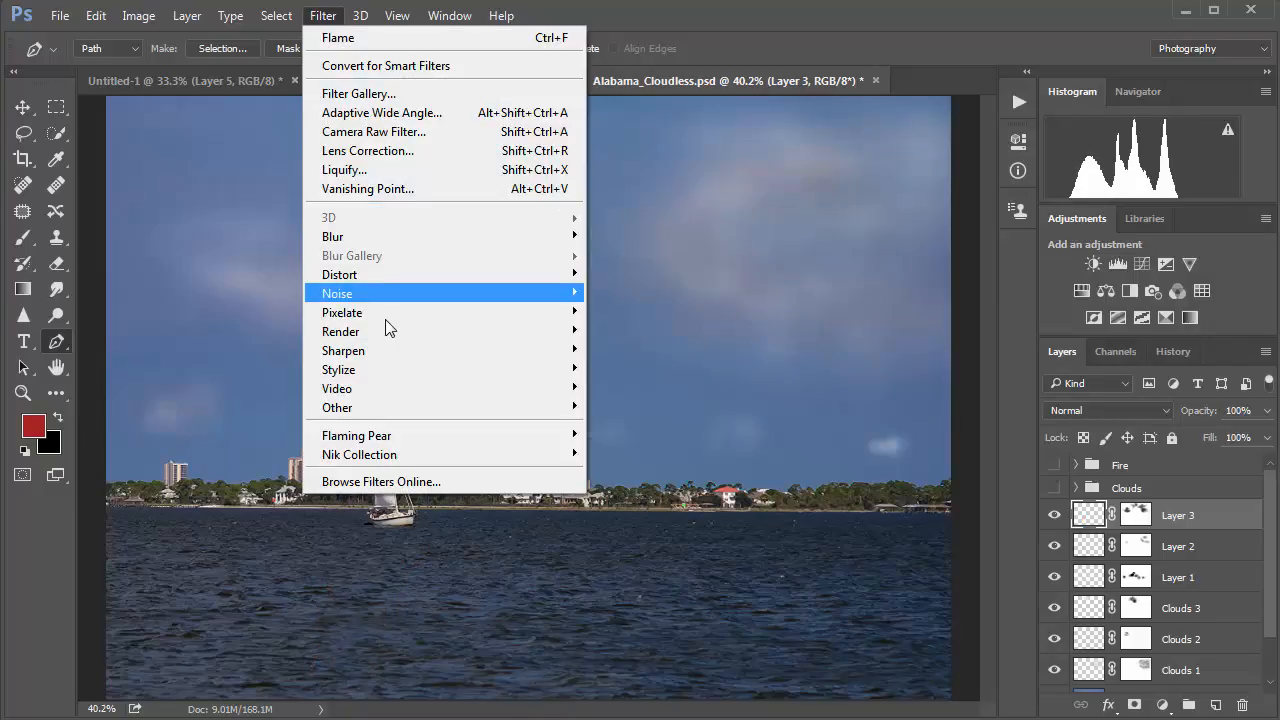
mouse_move(386, 331)
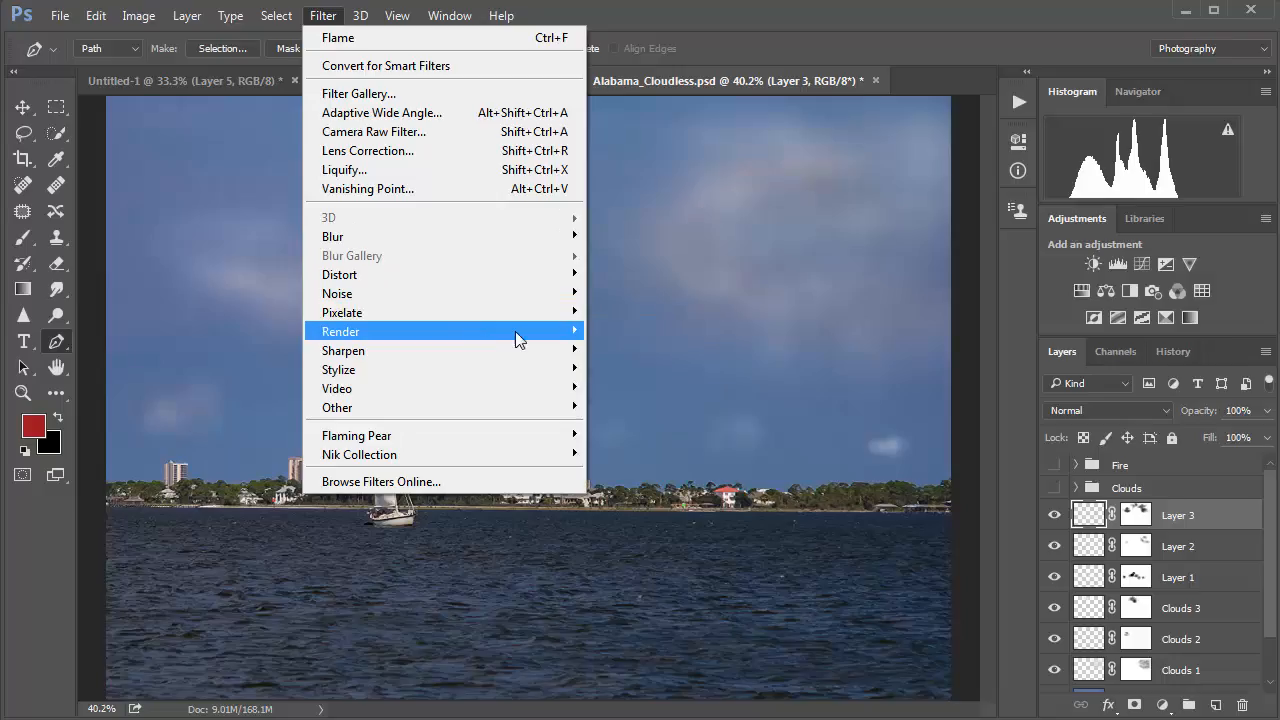
mouse_move(515, 331)
left_click(611, 333)
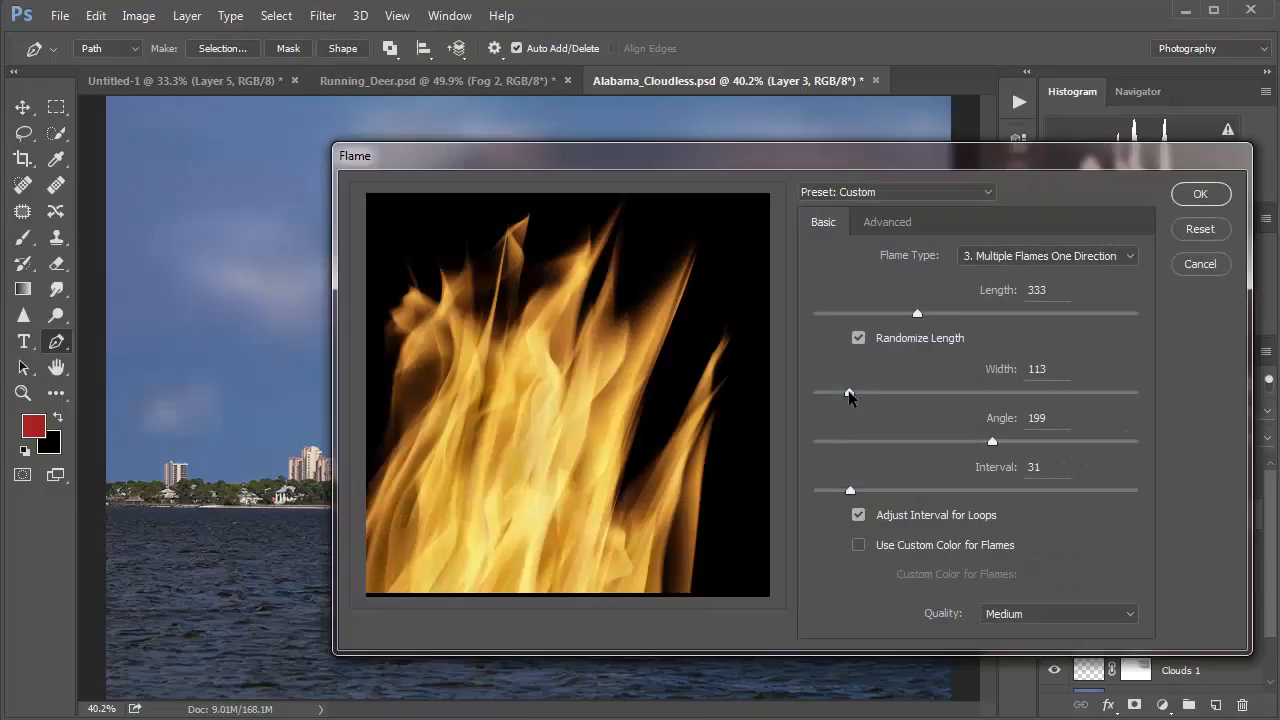
left_click_drag(992, 441, 807, 450)
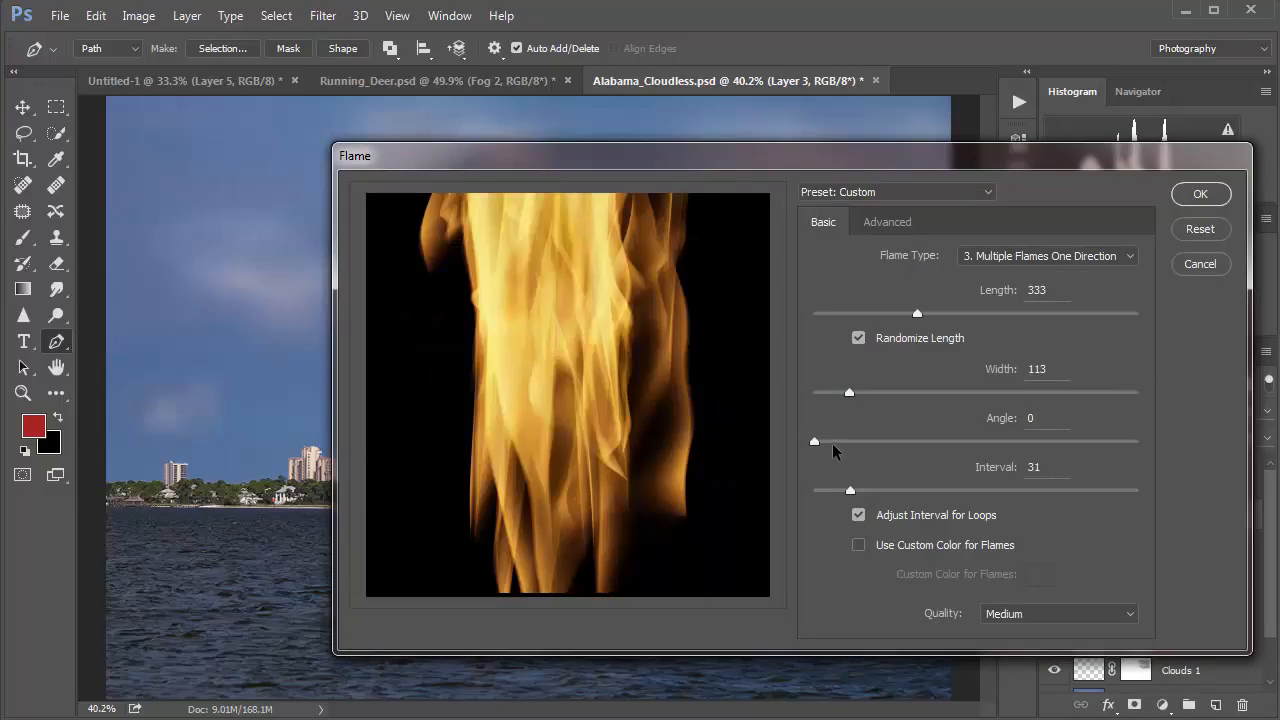
left_click_drag(816, 440, 838, 440)
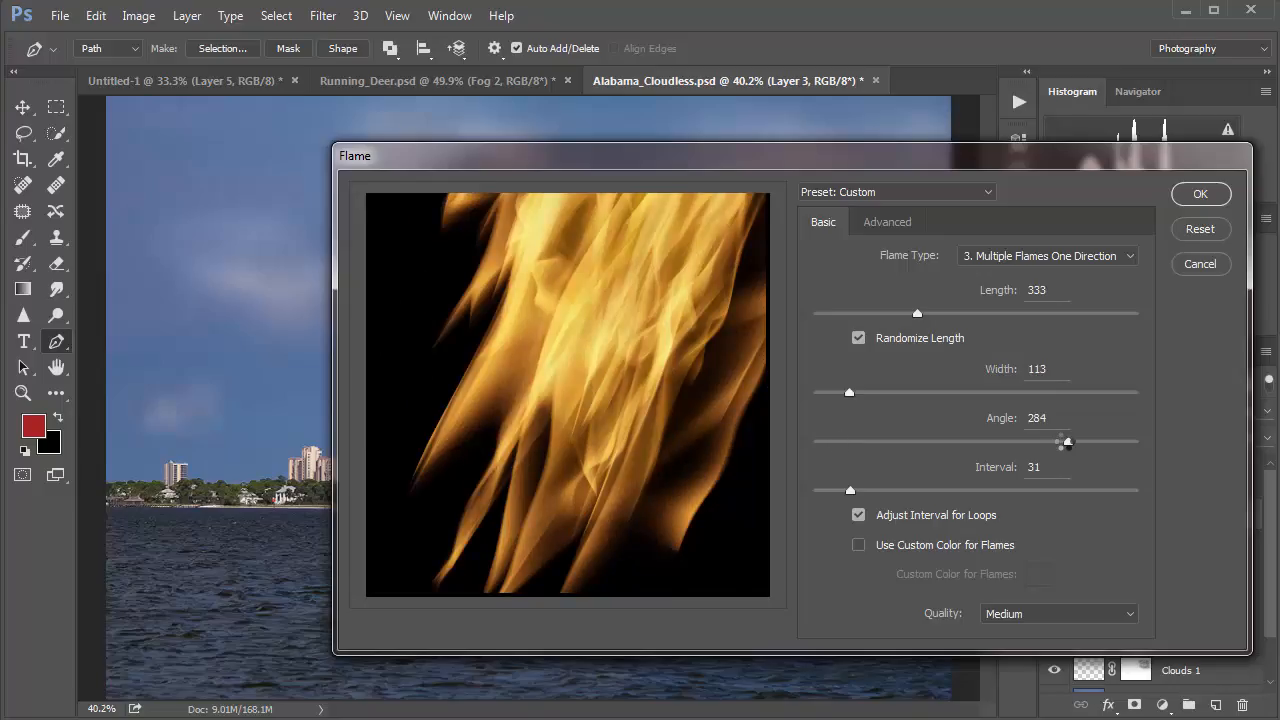
left_click_drag(1059, 438, 791, 461)
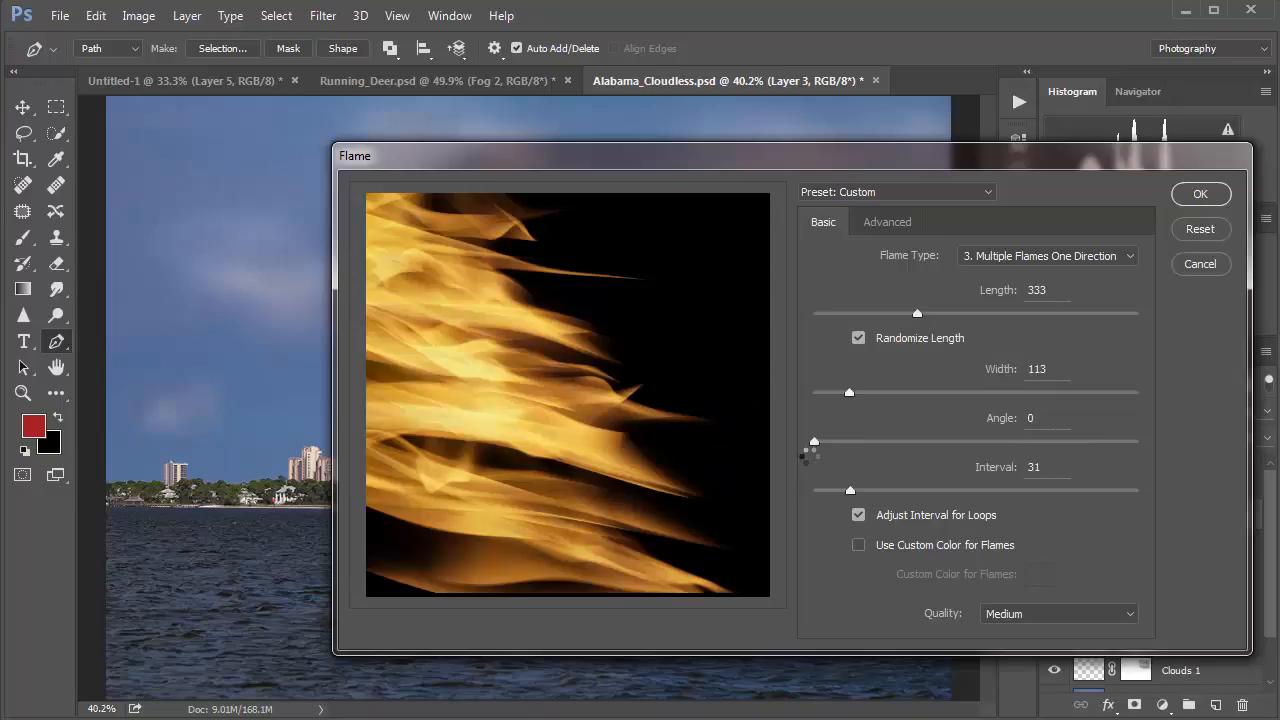
left_click(1200, 194)
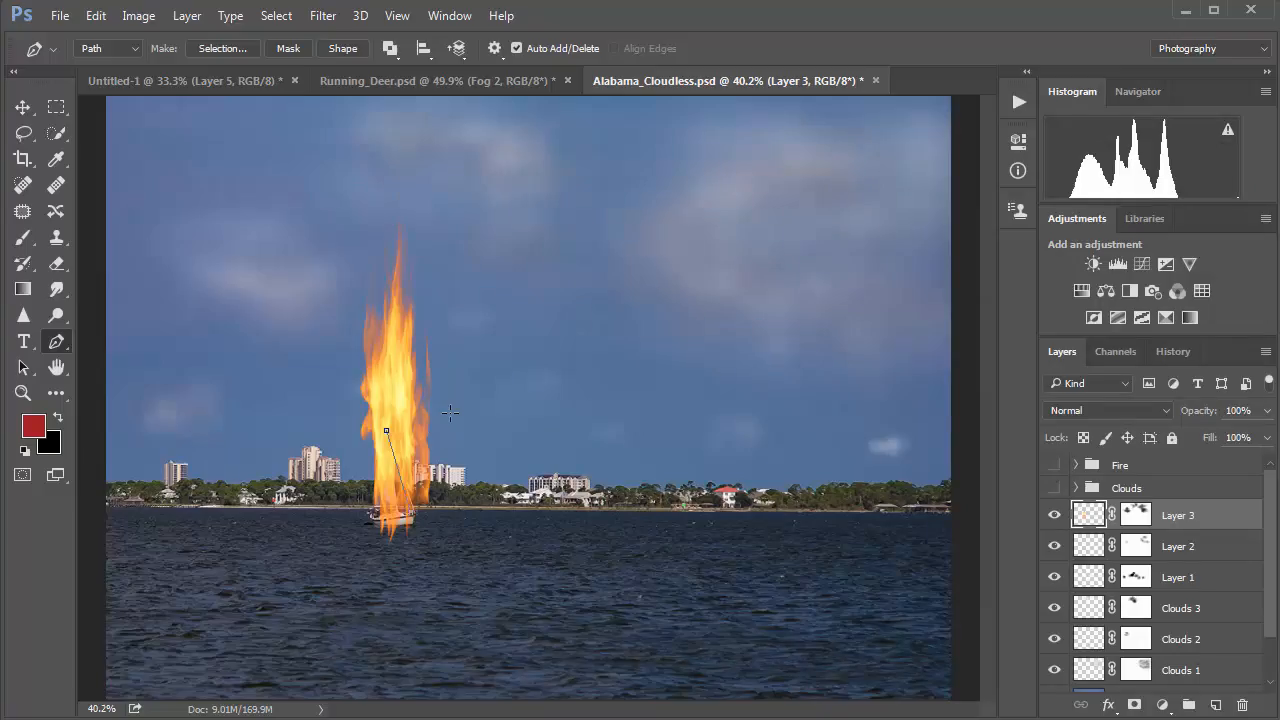
key("v")
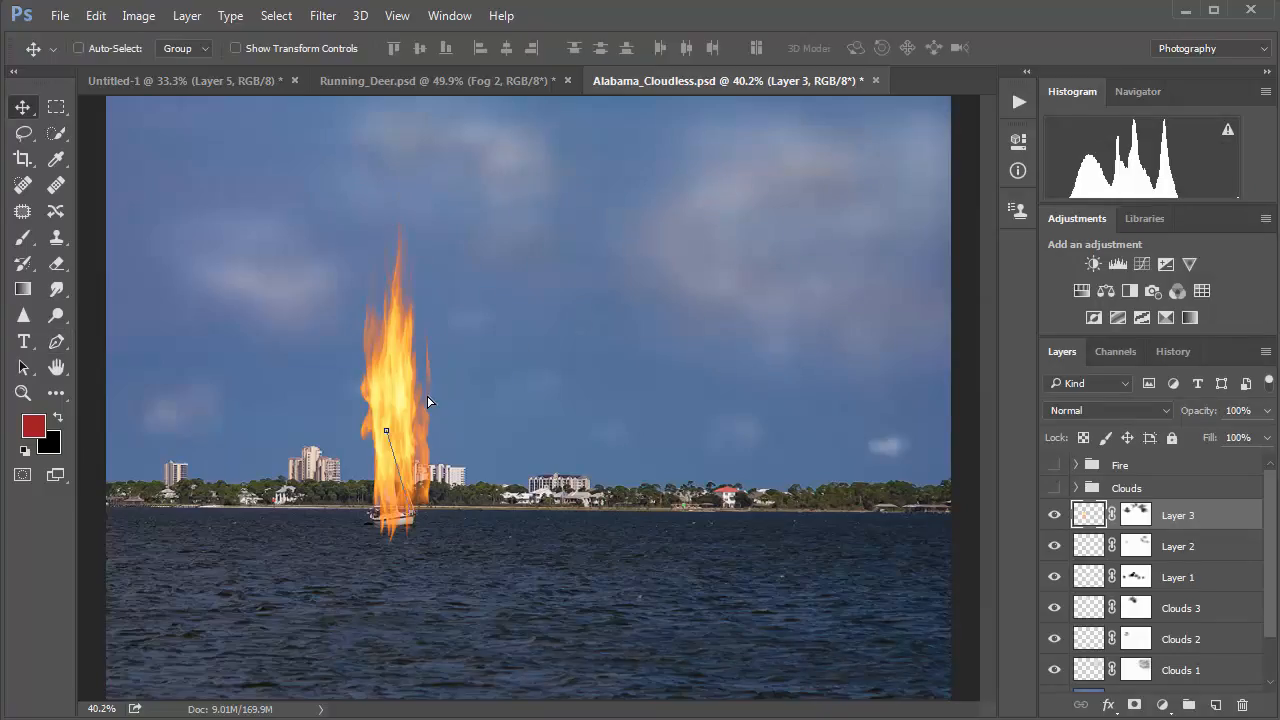
mouse_move(423, 403)
left_mouse_down()
mouse_move(430, 352)
mouse_move(425, 381)
left_mouse_up()
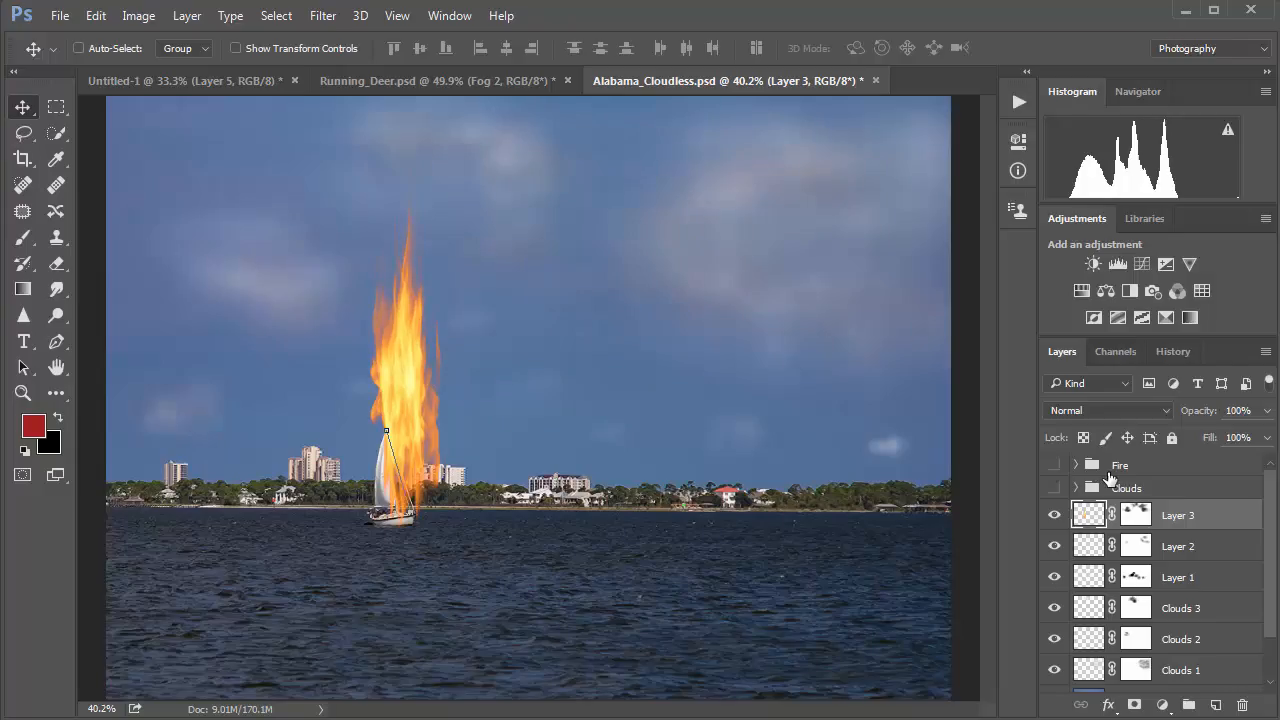
Paint the Layer 3 mask black over the sail and hull, then white to restore flames between the sail and rigging
left_click(1136, 515)
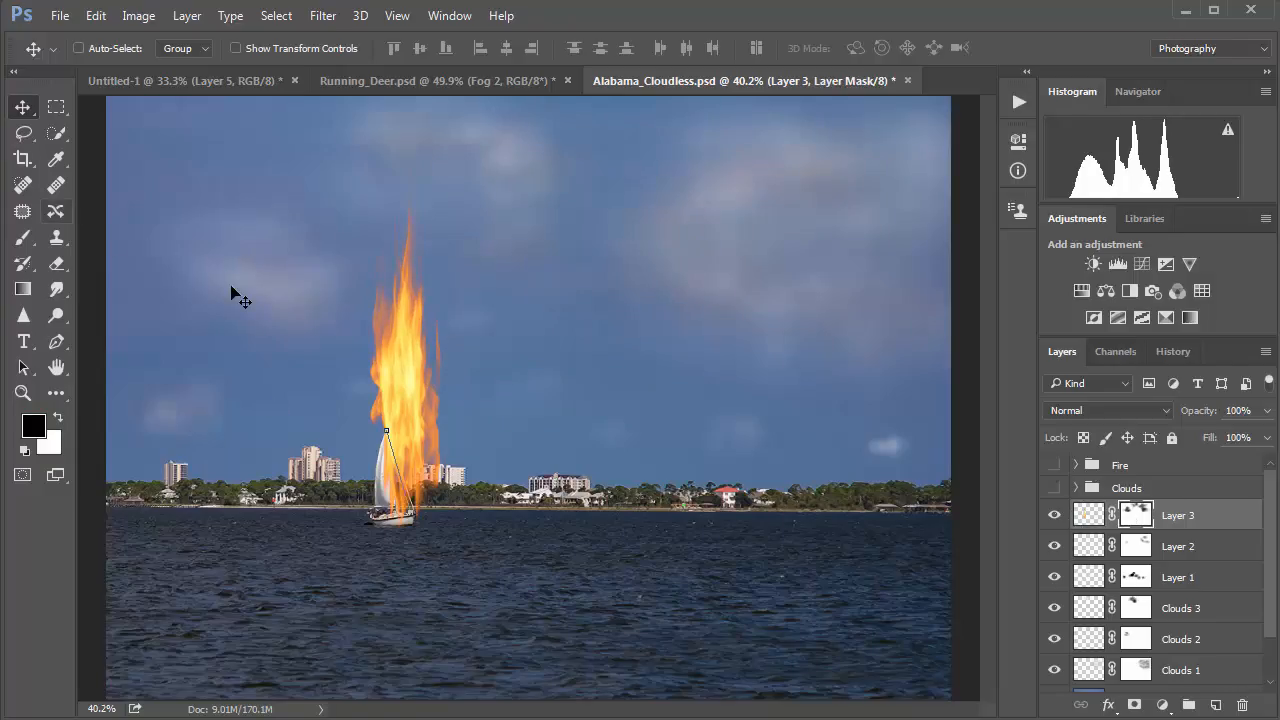
left_click(23, 237)
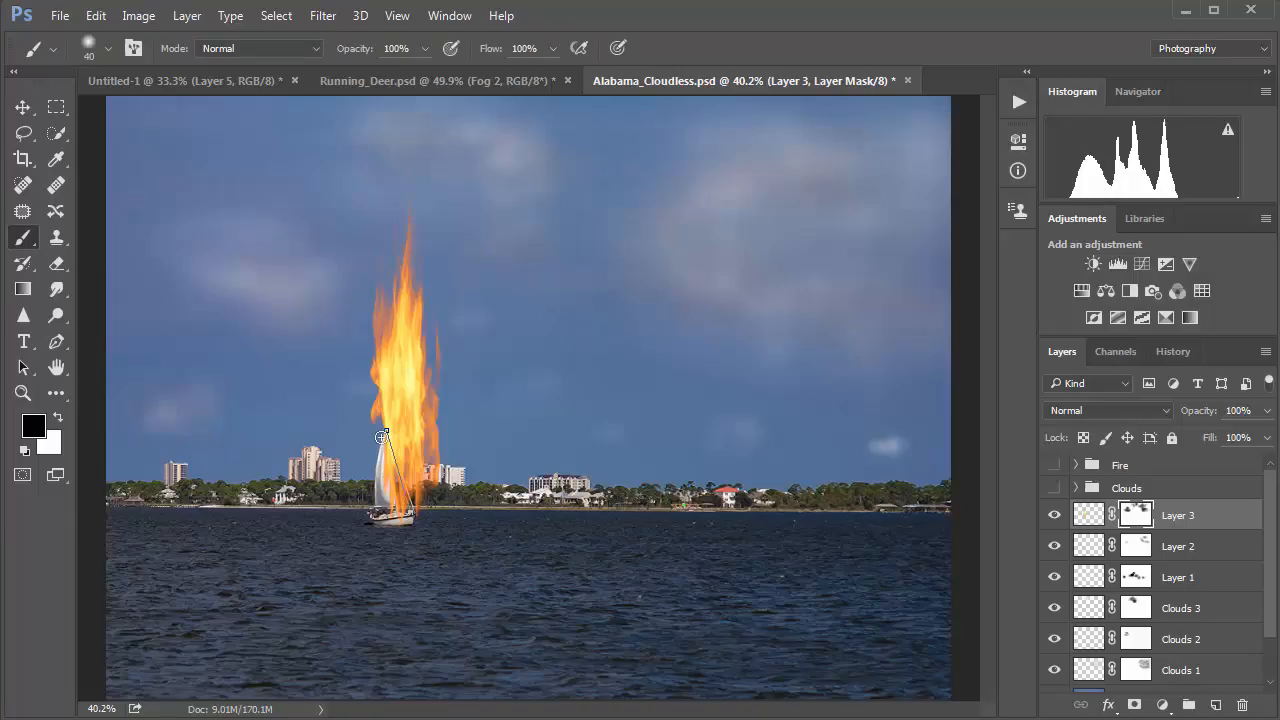
left_click(381, 437, "shift")
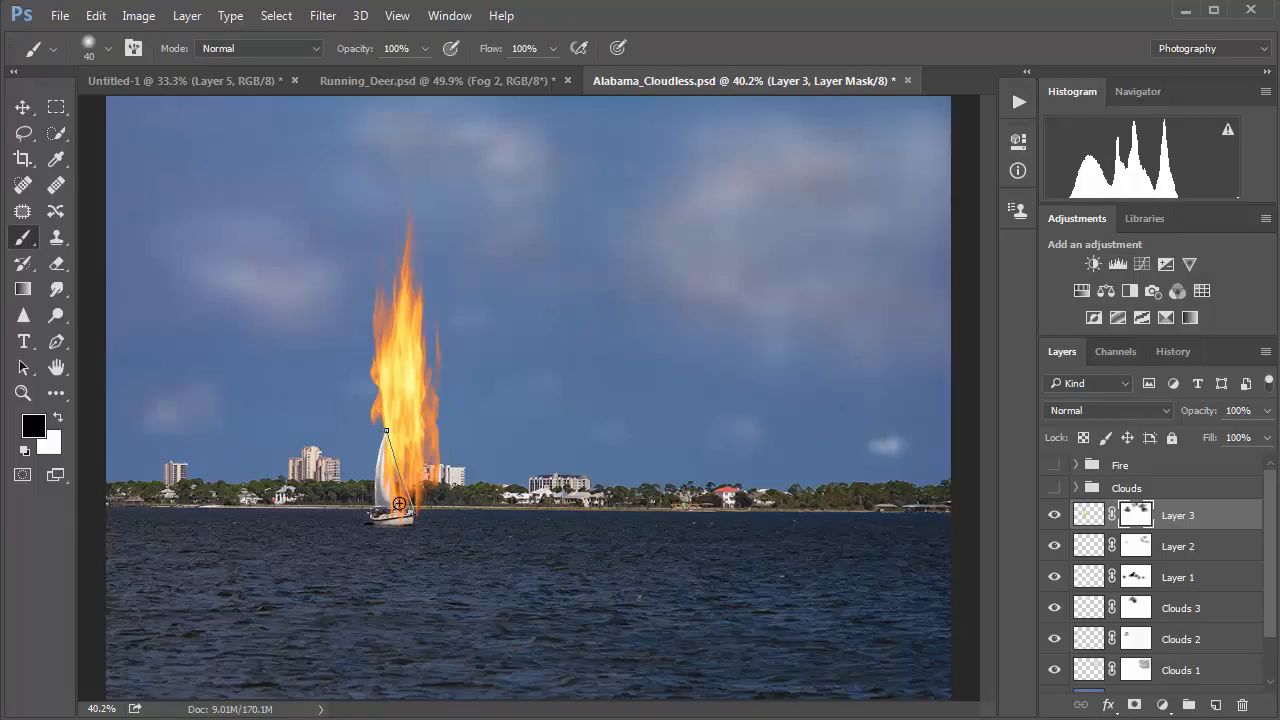
left_click(405, 510, "shift")
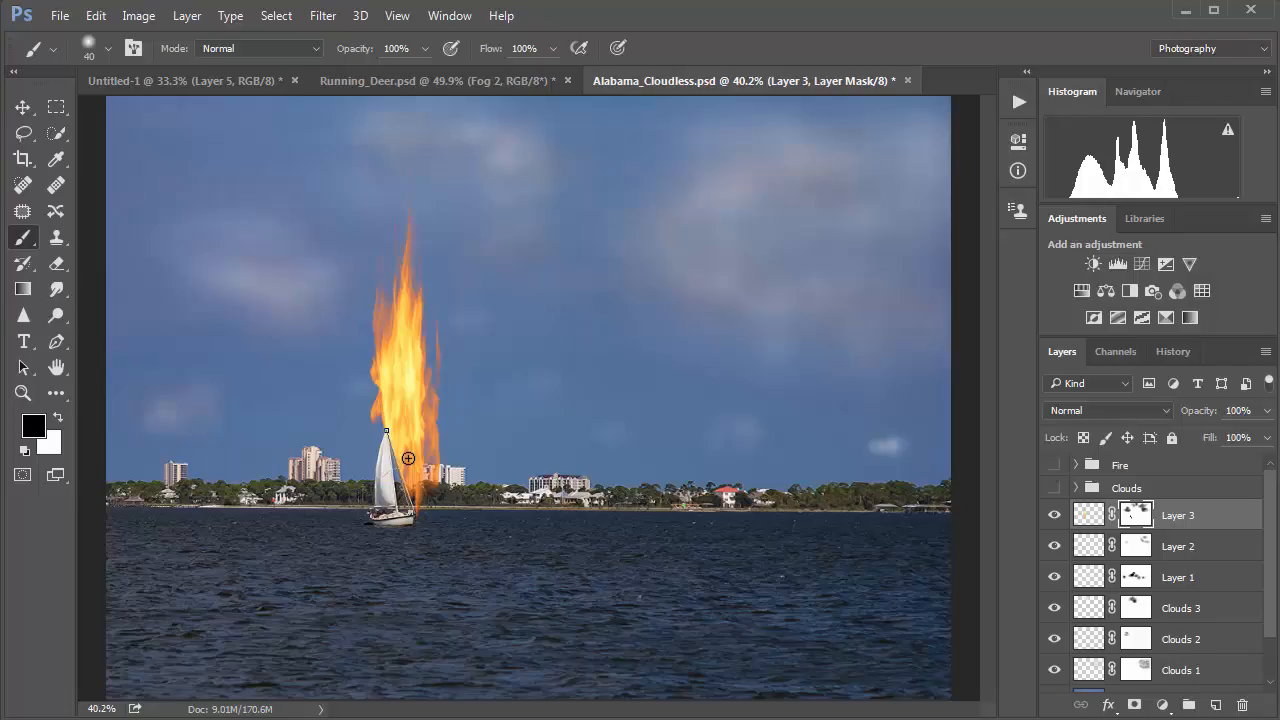
key("x")
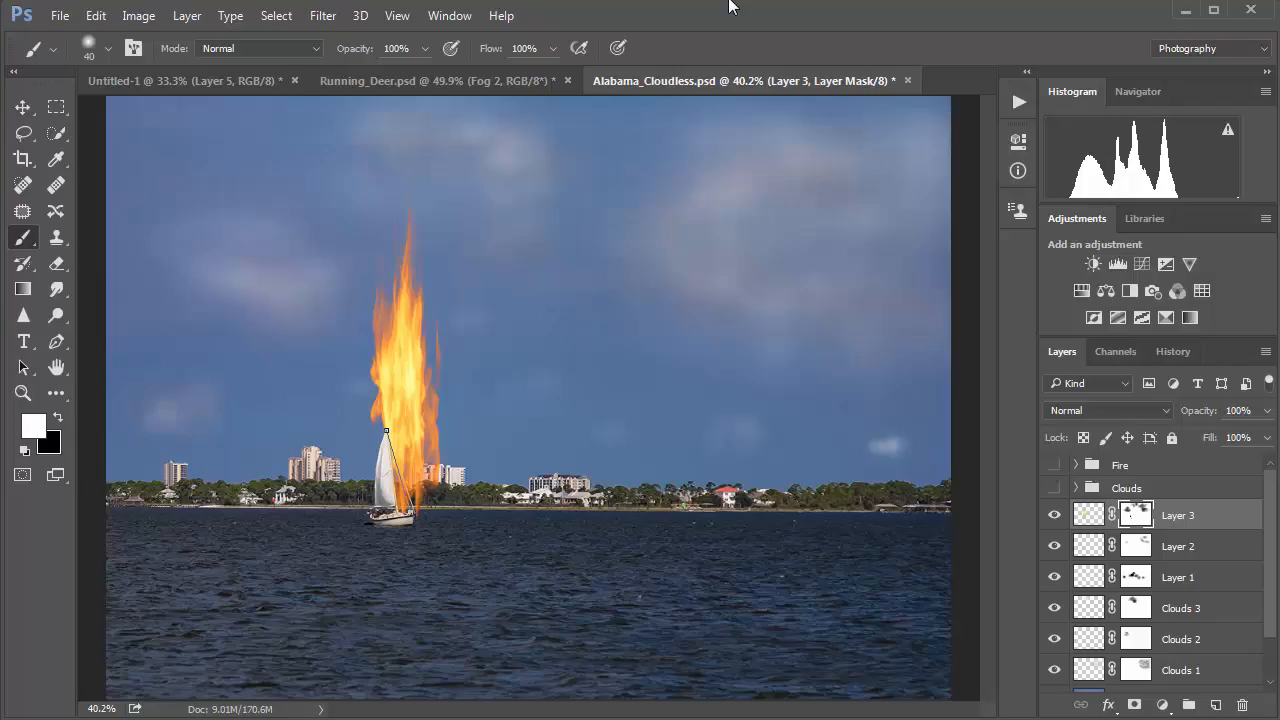
Delete the Work Path from the sailboat image
left_click(447, 16)
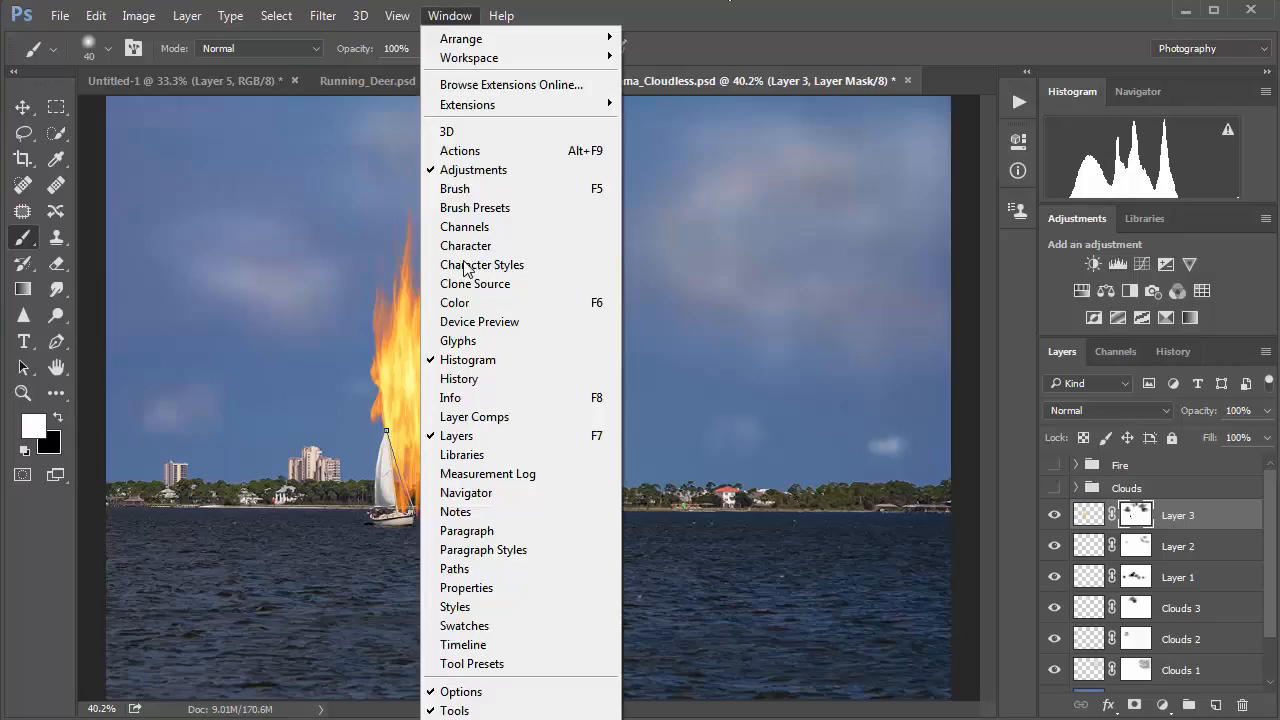
left_click(490, 568)
left_click(684, 364)
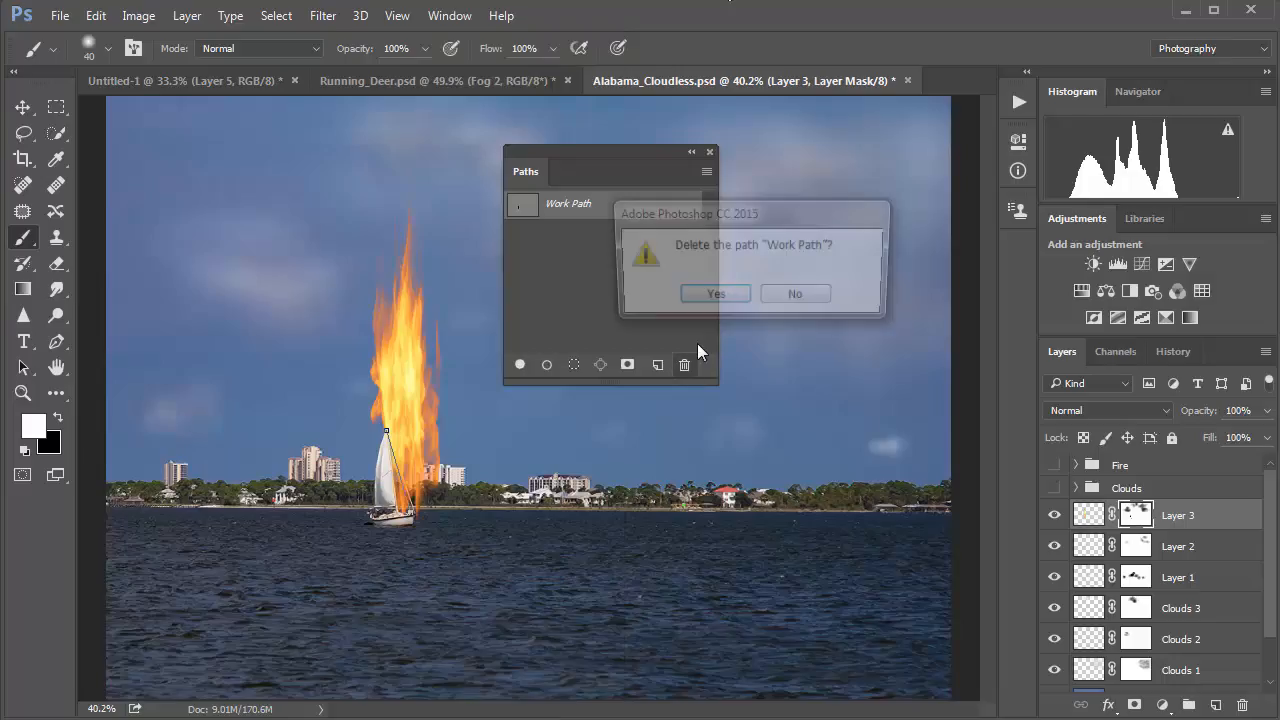
left_click(726, 294)
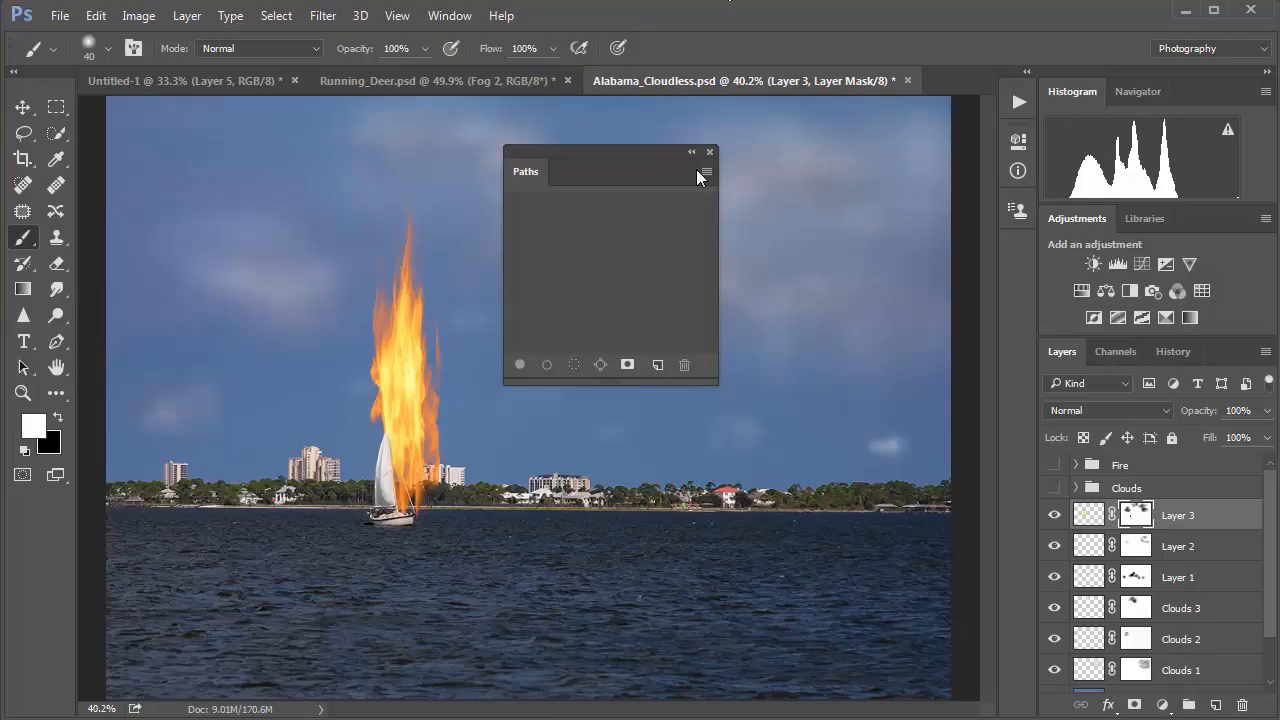
left_click(709, 153)
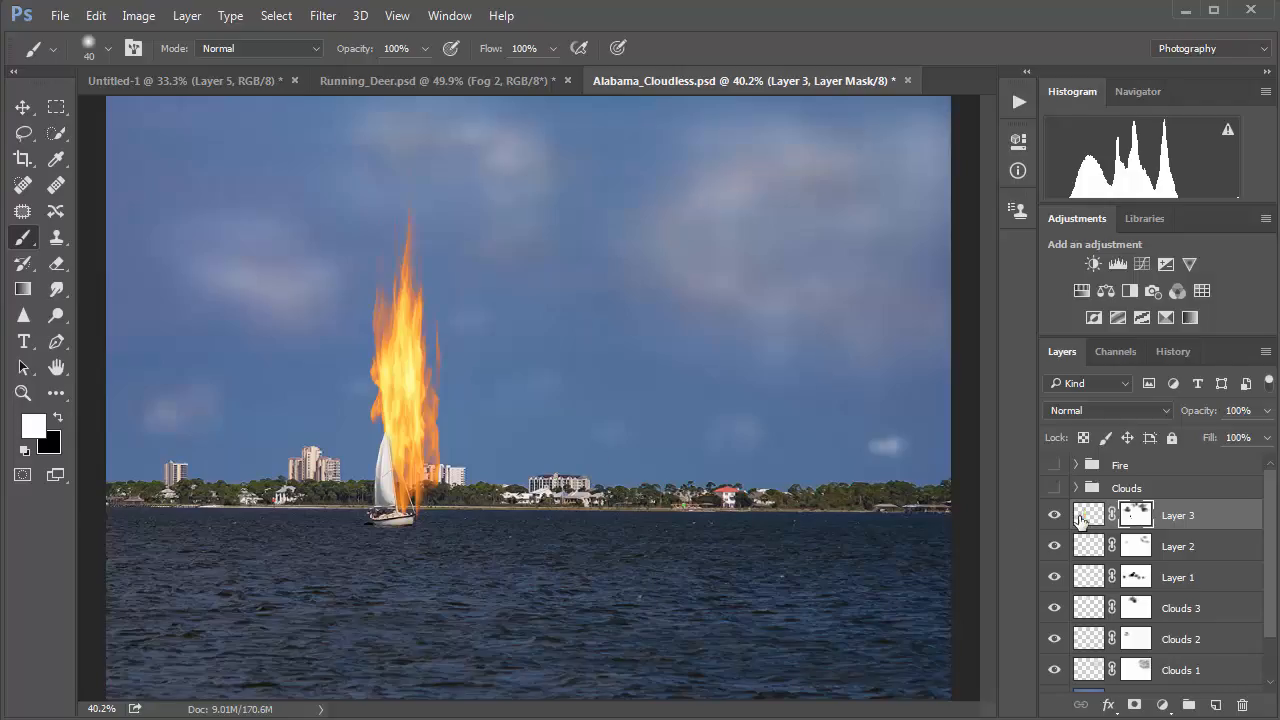
Duplicate Layer 3 and move the copied flame across the water to near the red-roofed house
left_click_drag(1080, 518, 1216, 705)
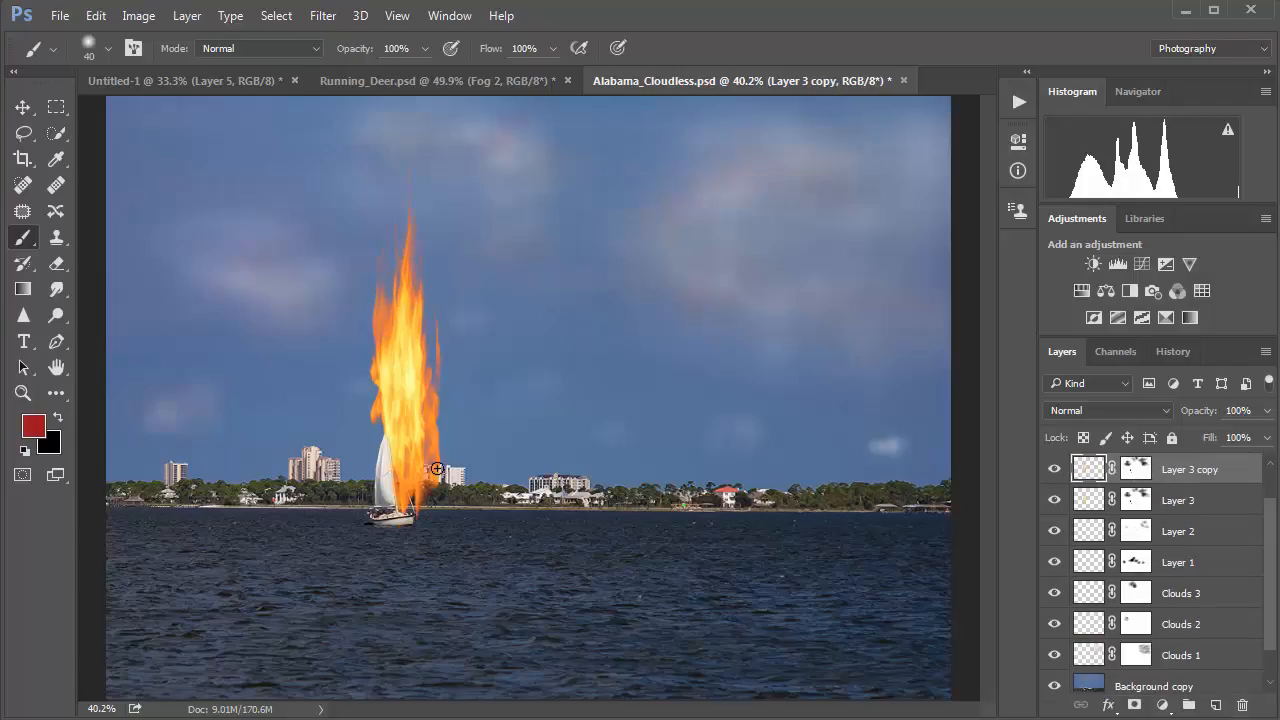
left_click_drag(437, 465, 777, 490)
key("ctrl")
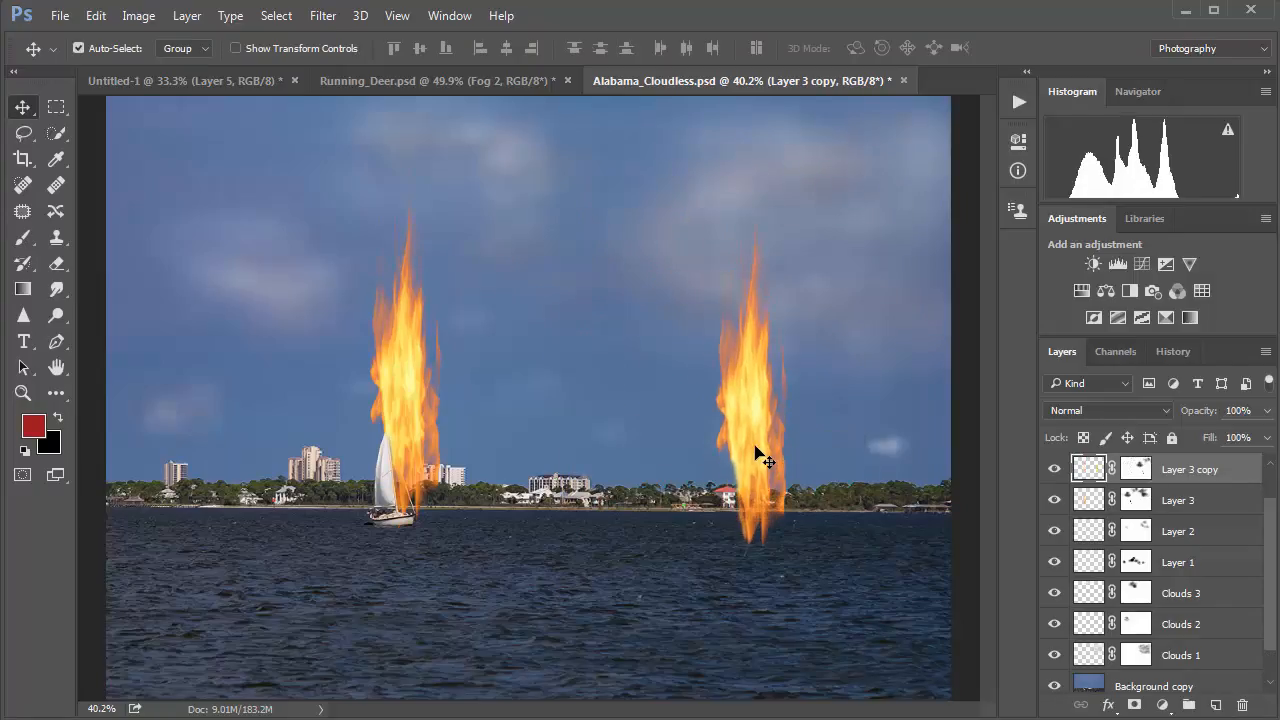
Free Transform the copied flame, distorting its corners and shrinking it to about 78% width and 71% height
key("ctrl+t")
left_click_drag(538, 108, 646, 341)
left_click_drag(808, 420, 641, 401)
left_click_drag(565, 218, 643, 247)
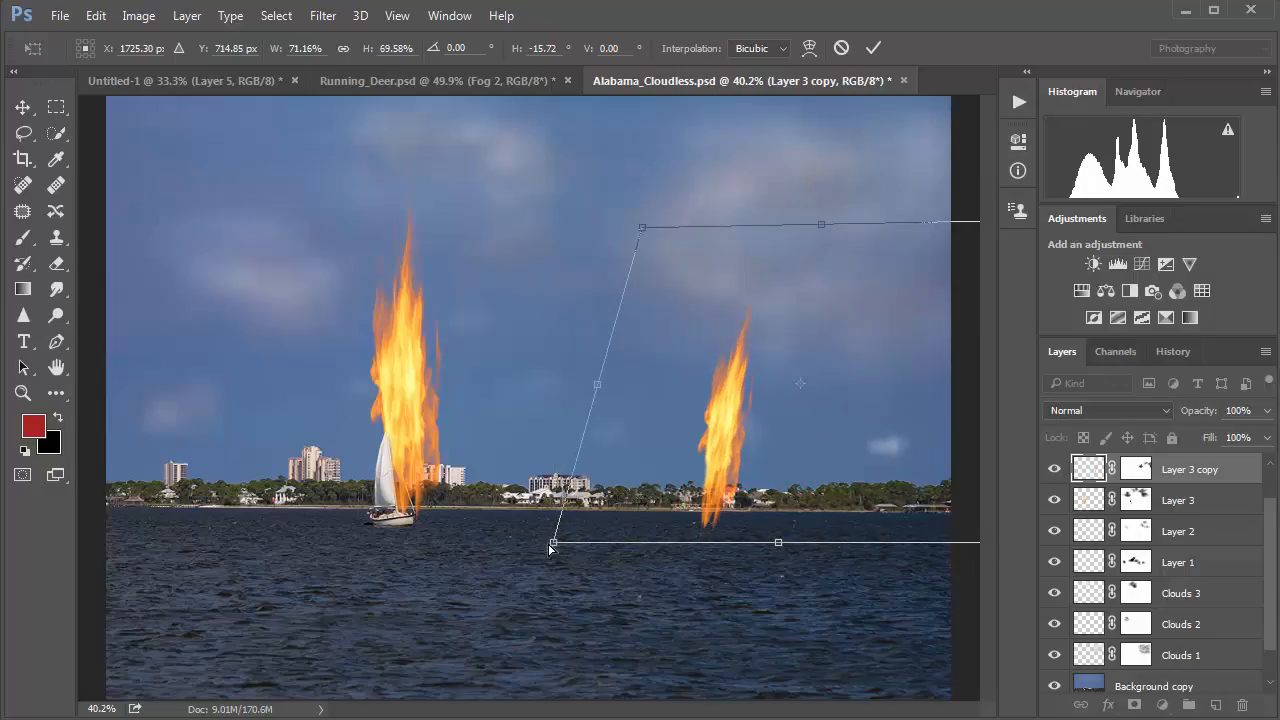
left_click_drag(553, 542, 508, 536)
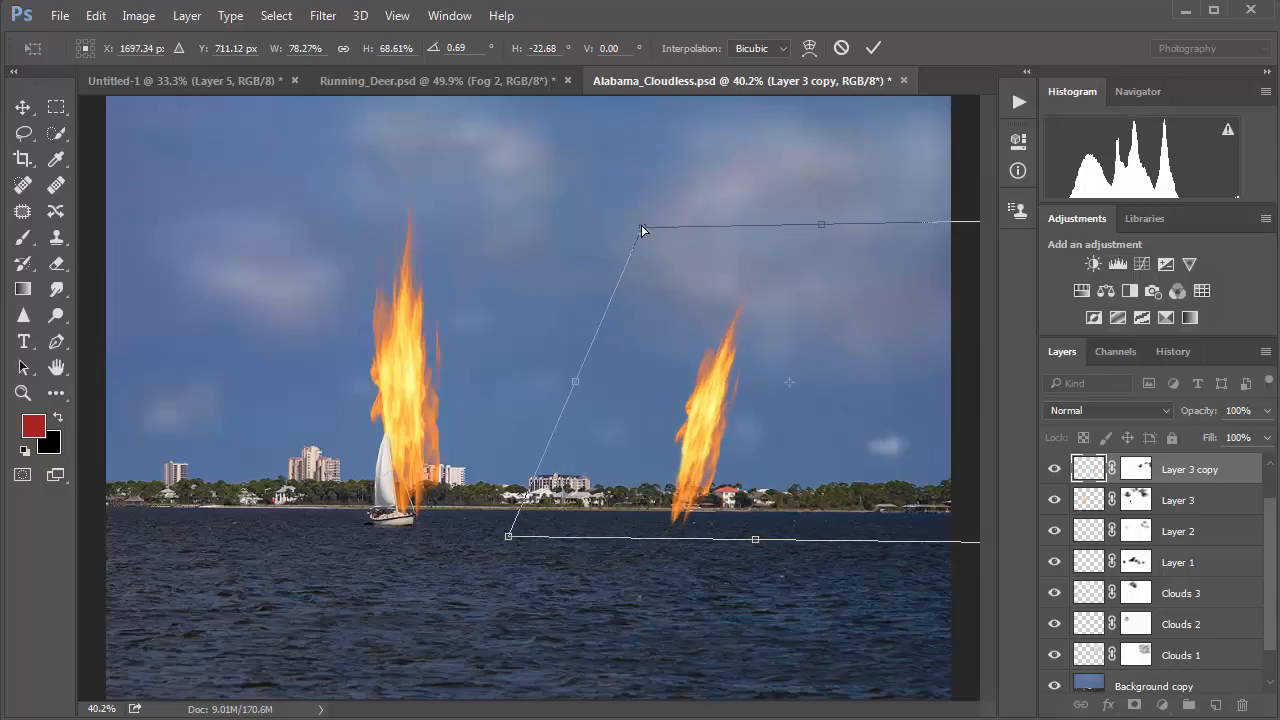
left_click_drag(642, 230, 537, 240)
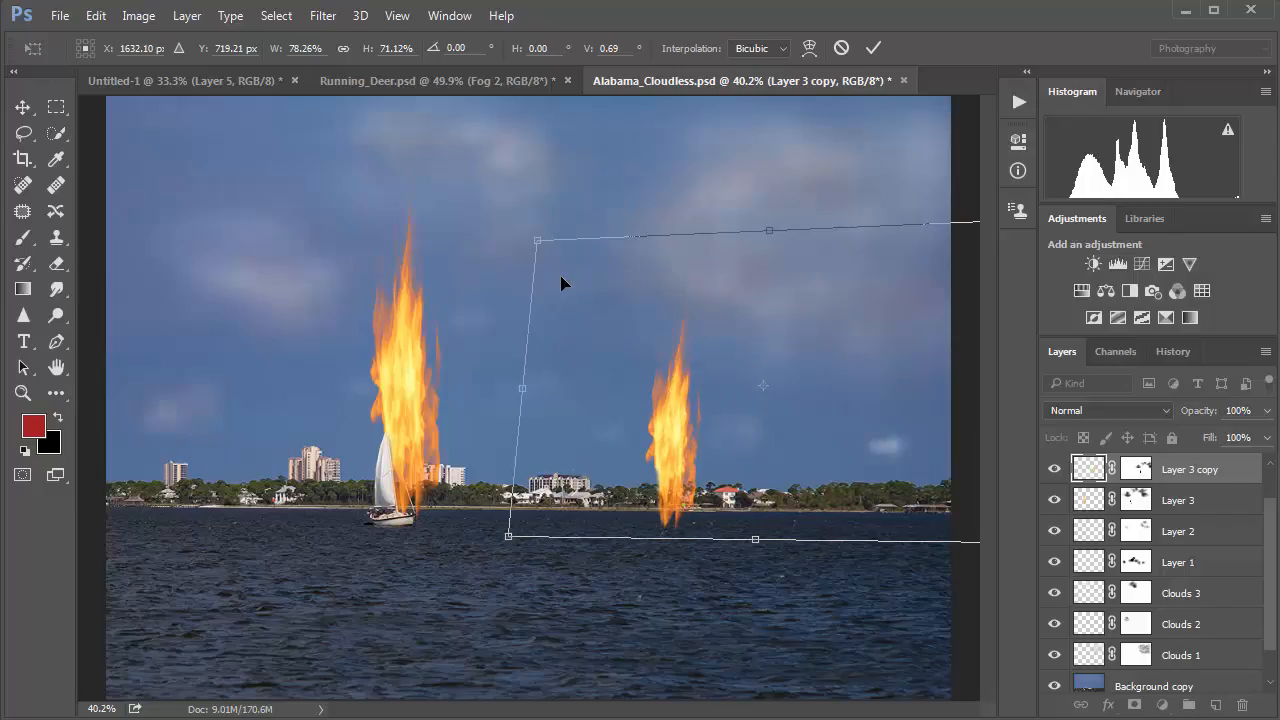
key("Return")
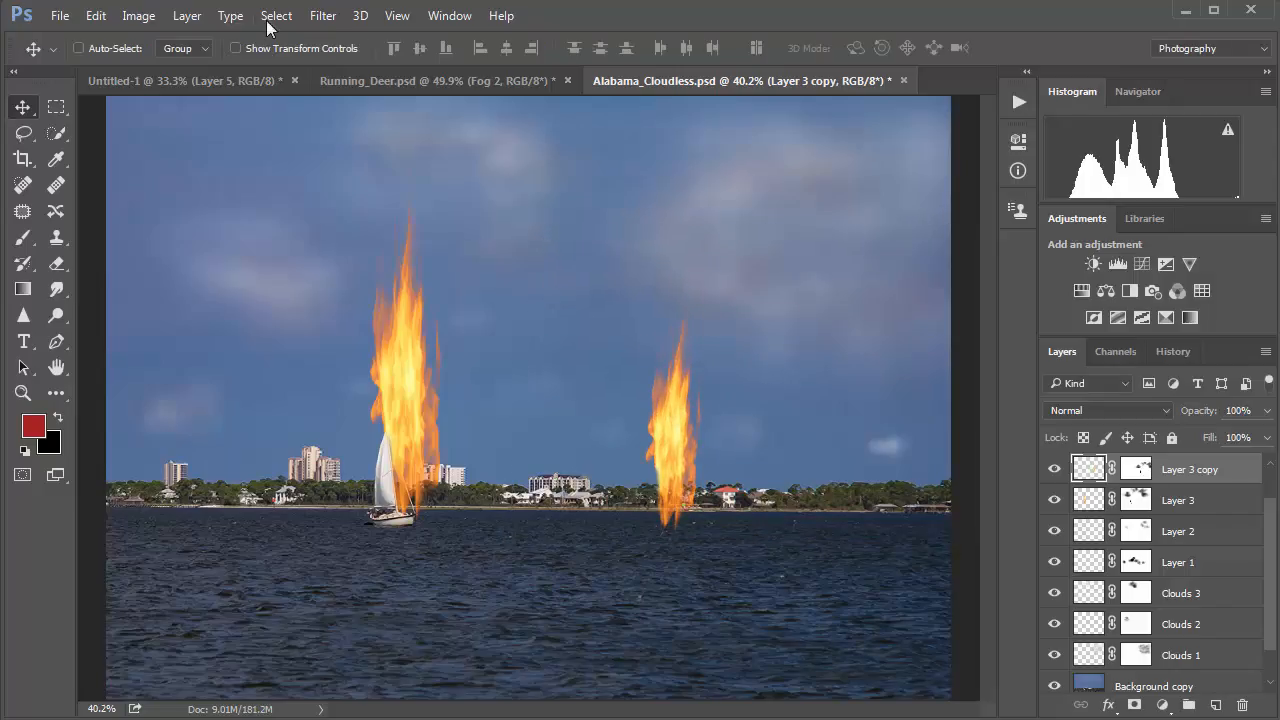
Liquify the copied flame with an enlarged Forward Warp brush, stretching its tip upward and bending its body into an S-curve
left_click(325, 16)
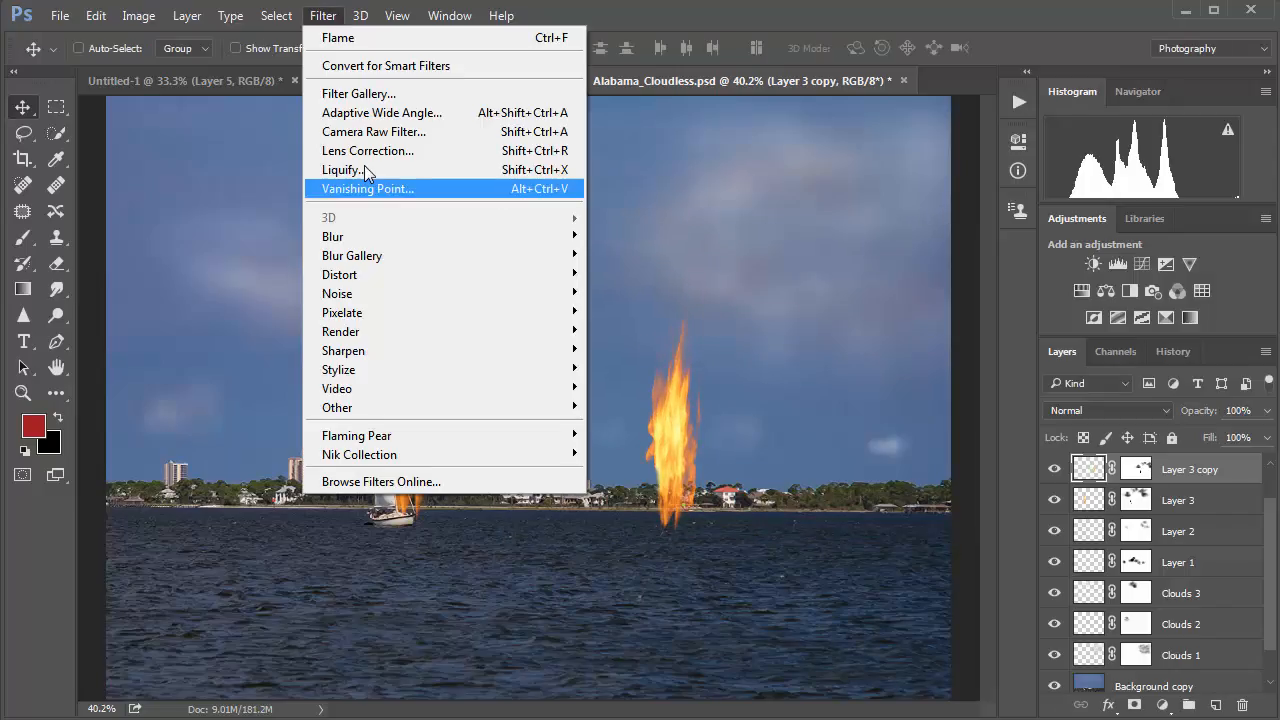
left_click(345, 170)
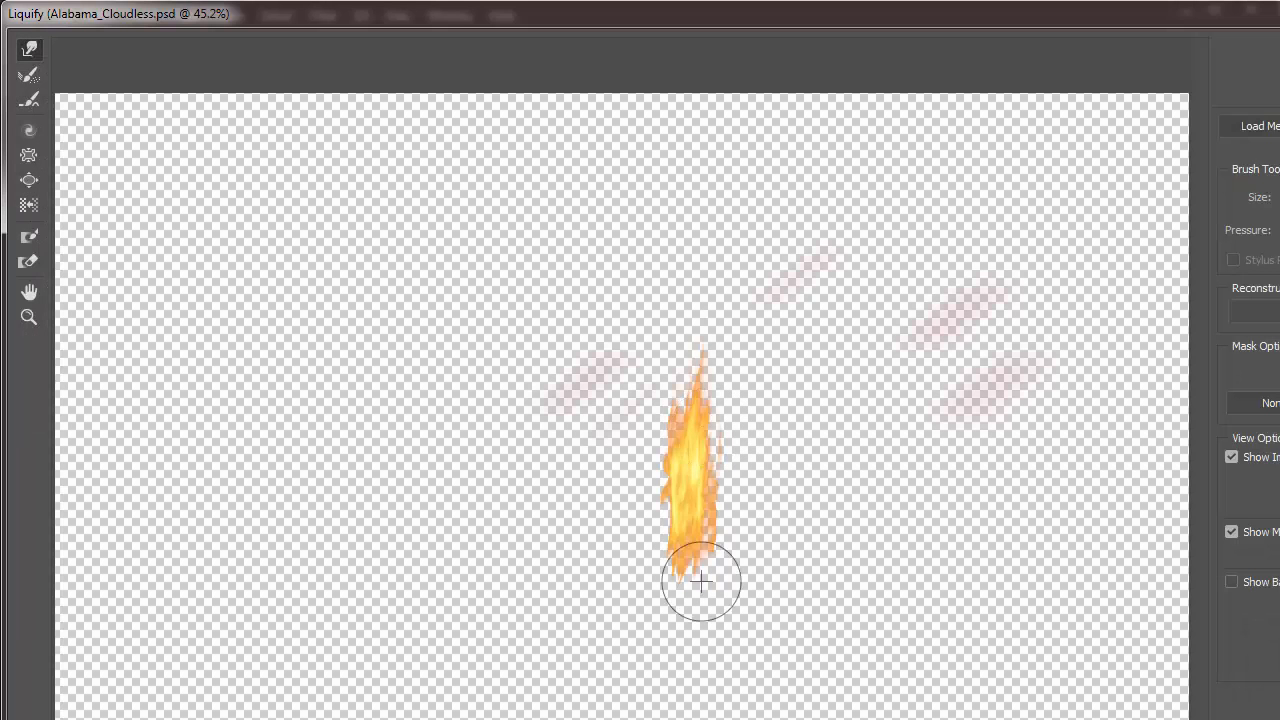
left_click_drag(700, 580, 736, 505)
key("bracketright")
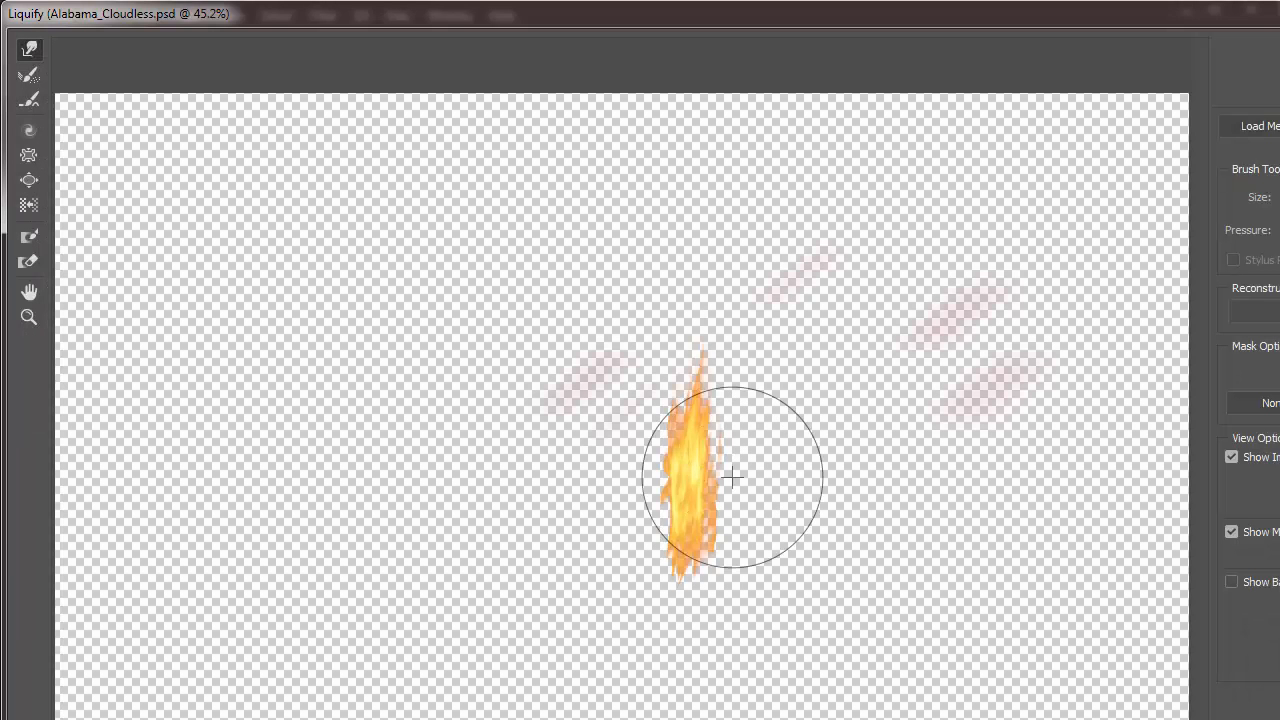
mouse_move(699, 567)
left_mouse_down()
mouse_move(697, 537)
mouse_move(688, 552)
left_mouse_up()
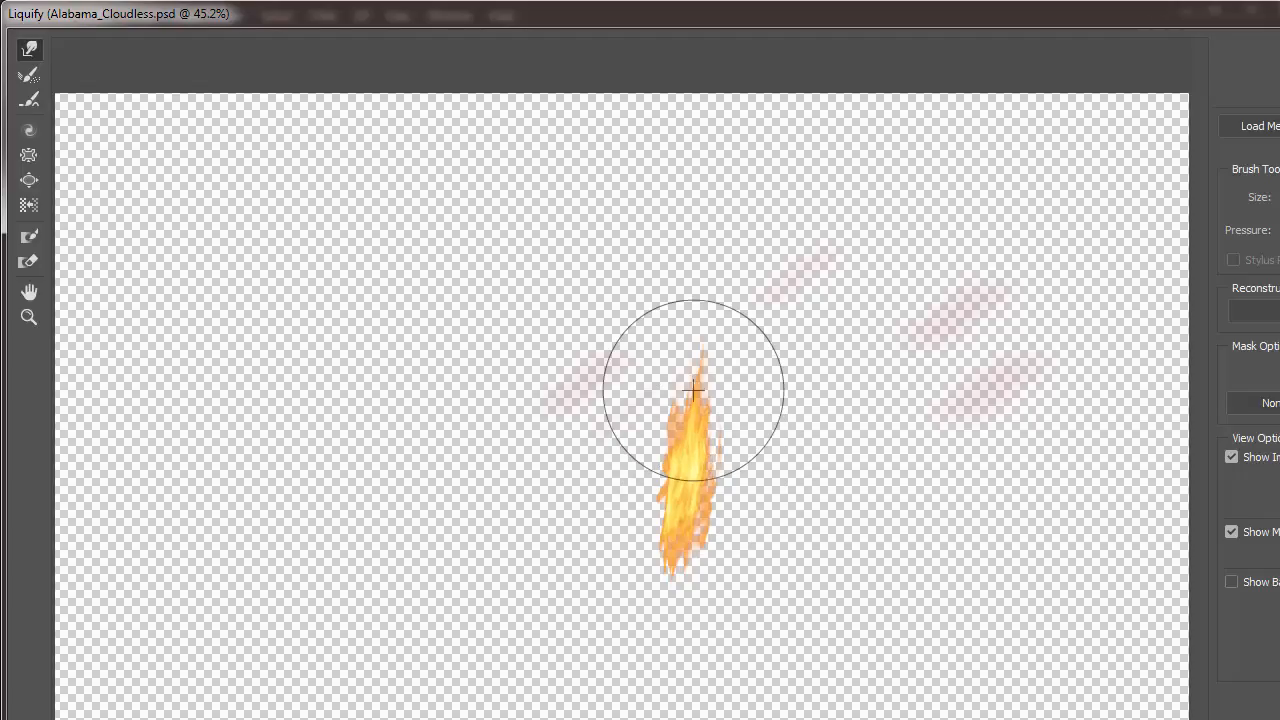
left_click_drag(693, 390, 694, 320)
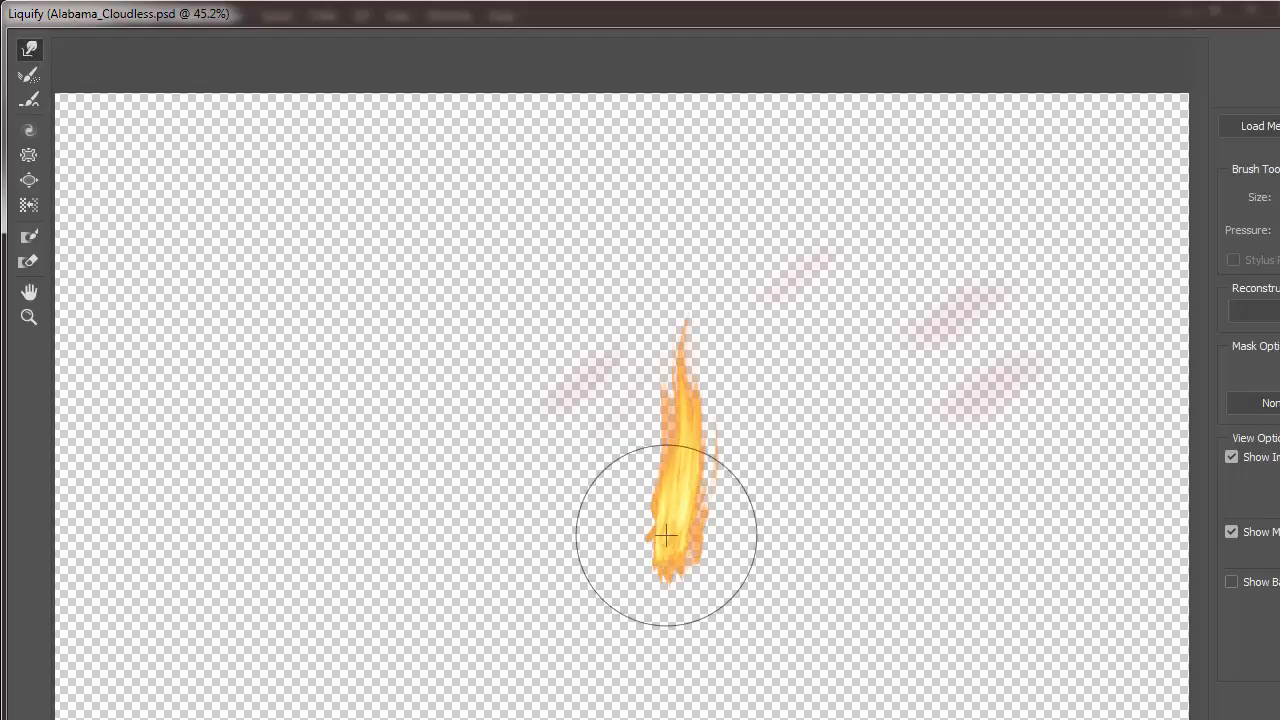
left_click_drag(666, 535, 686, 589)
mouse_move(669, 509)
left_mouse_down()
mouse_move(660, 486)
mouse_move(686, 400)
mouse_move(694, 414)
mouse_move(692, 357)
left_mouse_up()
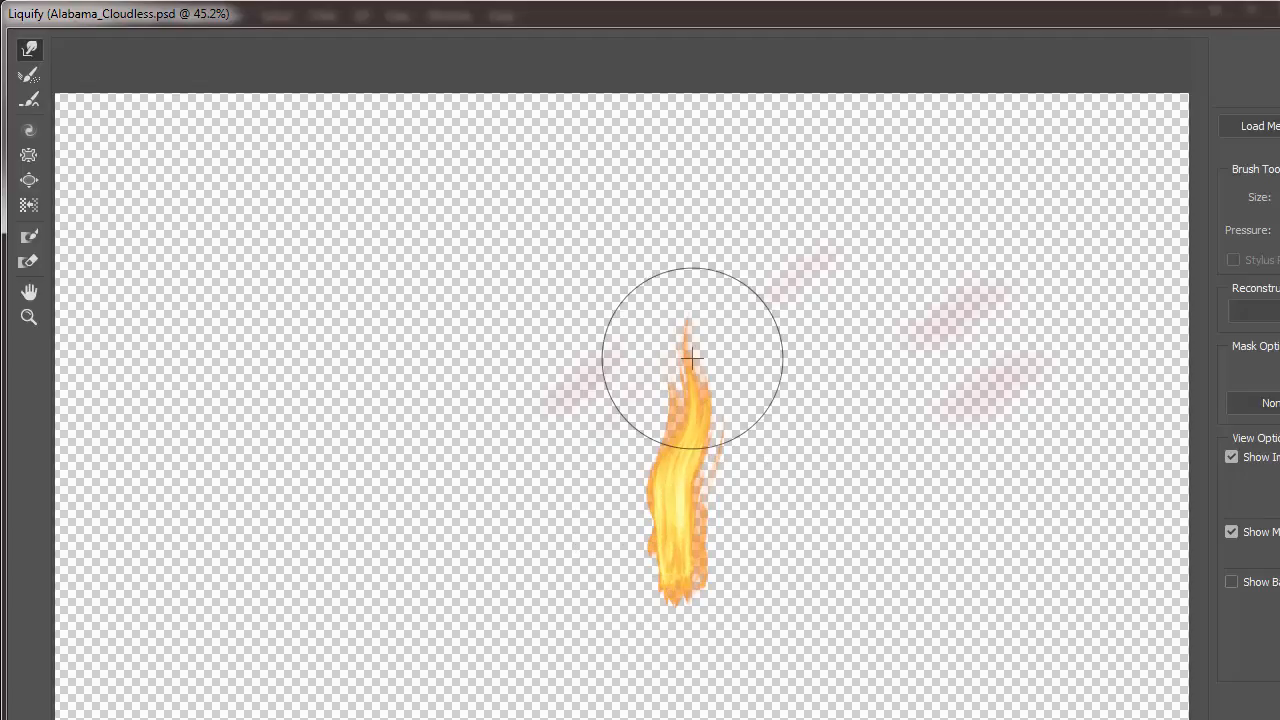
key("Return")
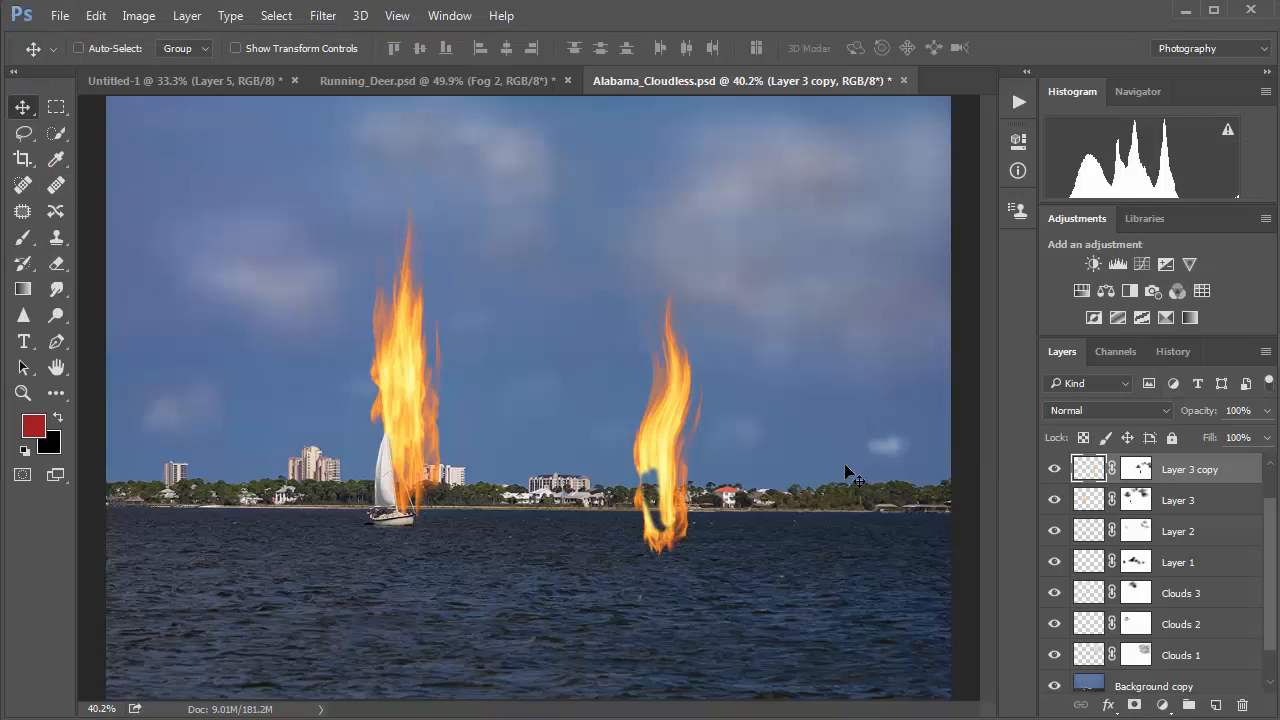
Paint on the Layer 3 copy mask over the sail-shaped gap in the second flame
left_click(1138, 469)
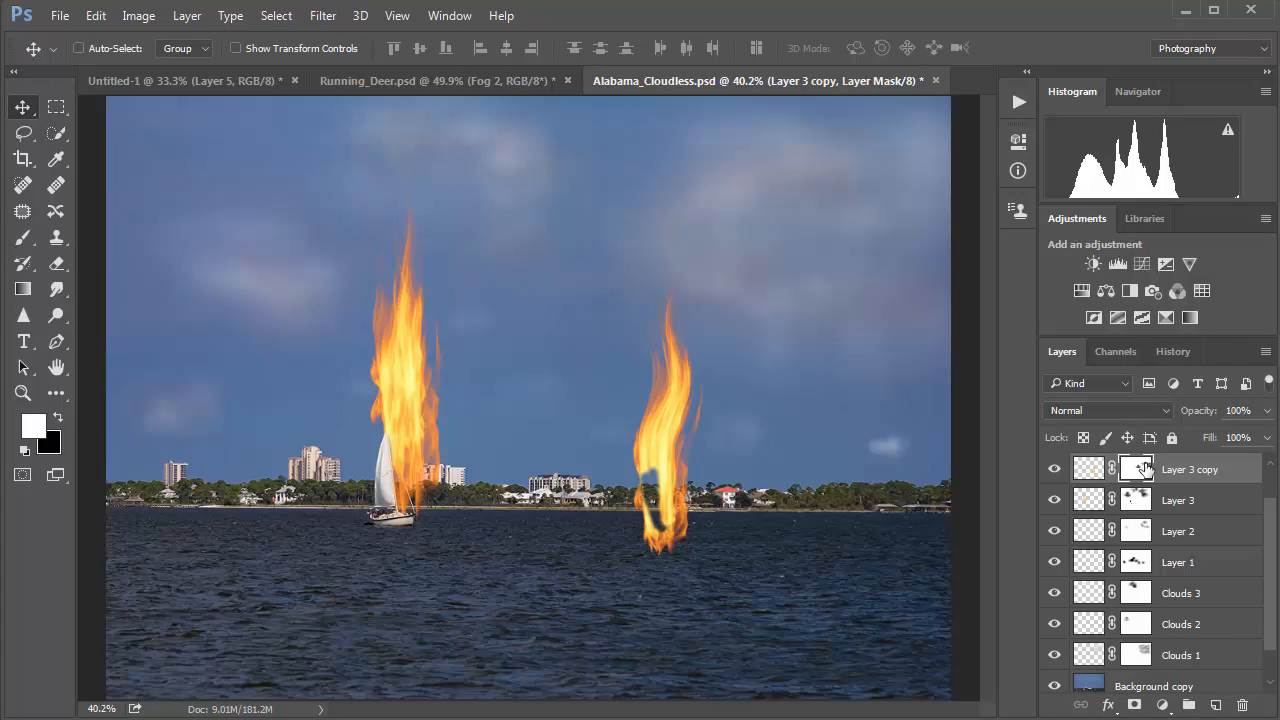
left_click(57, 418)
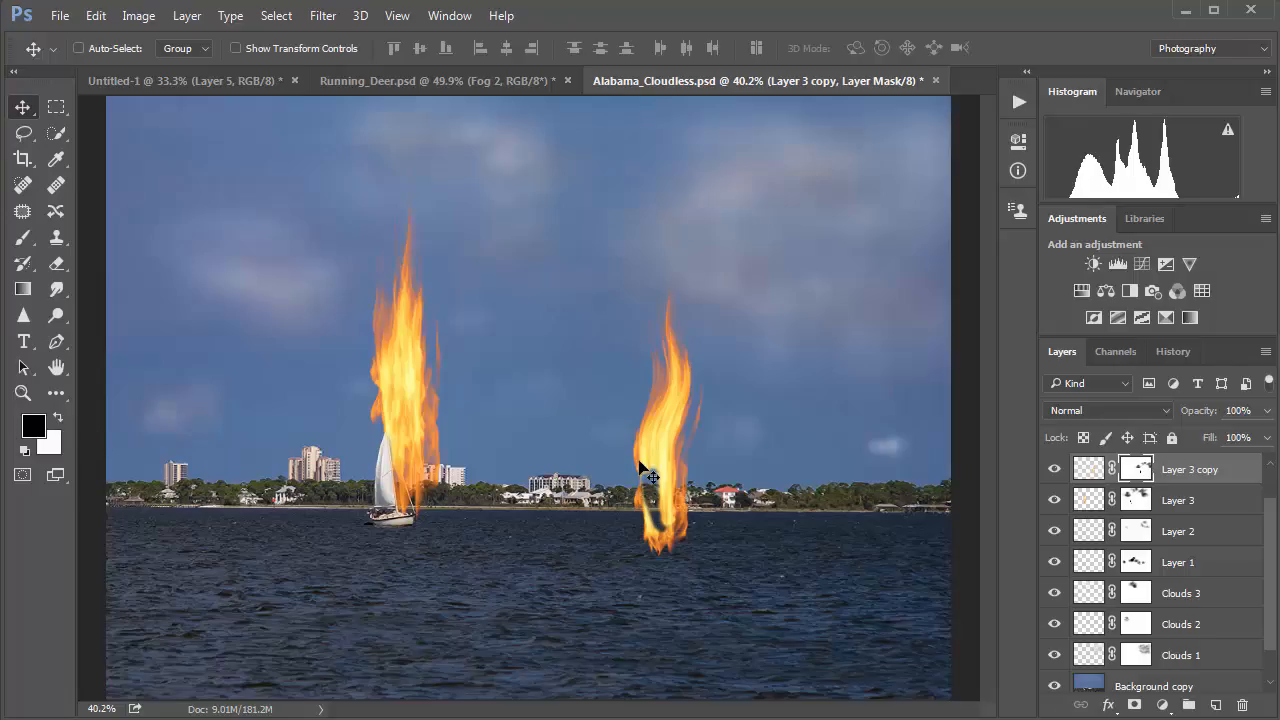
key("b")
mouse_move(660, 466)
left_mouse_down()
mouse_move(642, 482)
mouse_move(654, 494)
mouse_move(648, 470)
mouse_move(658, 515)
left_mouse_up()
key("x")
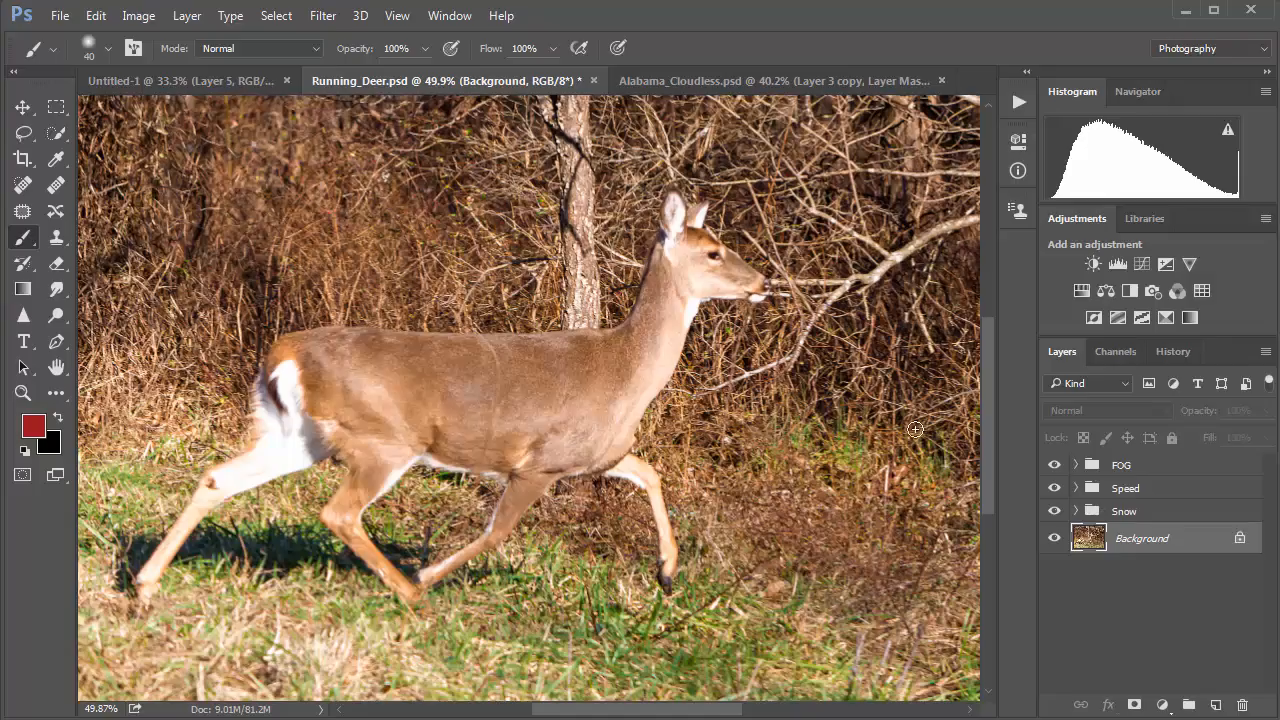
Preview the Fog 1, Fog 3 and Fog 2 layers in the FOG group, then hide them and collapse the group
left_click(1076, 466)
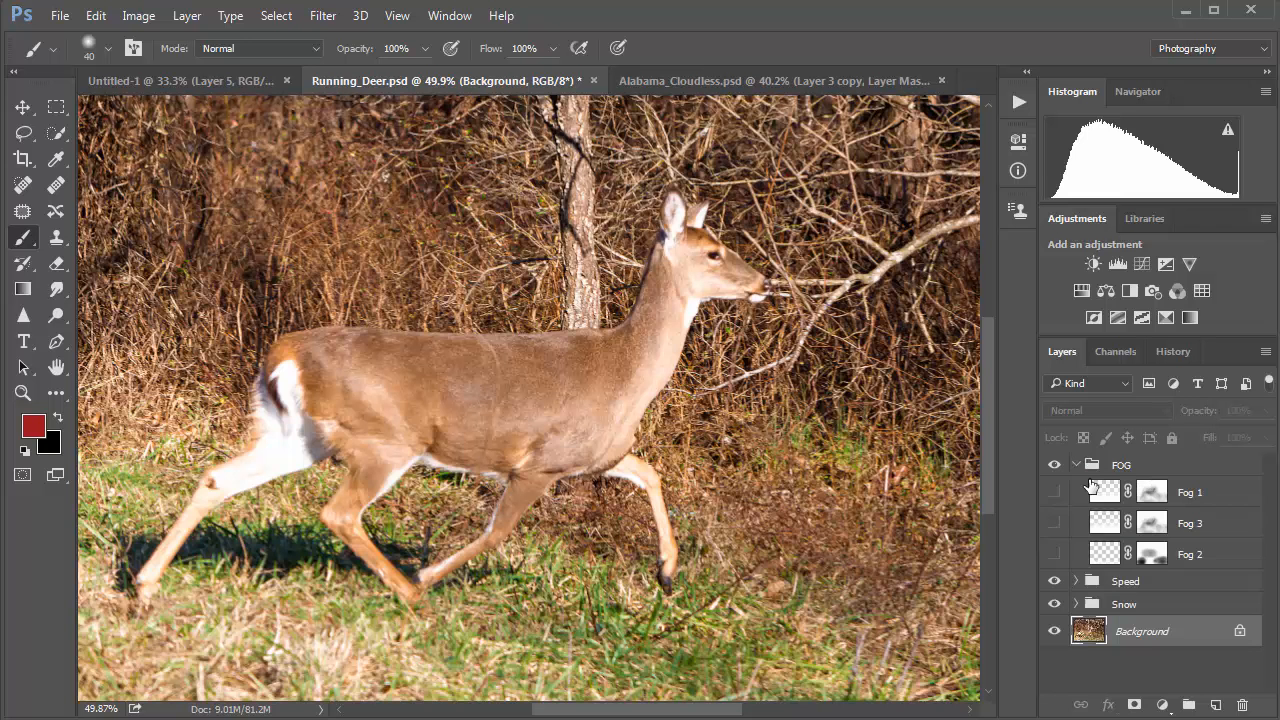
left_click(1056, 553)
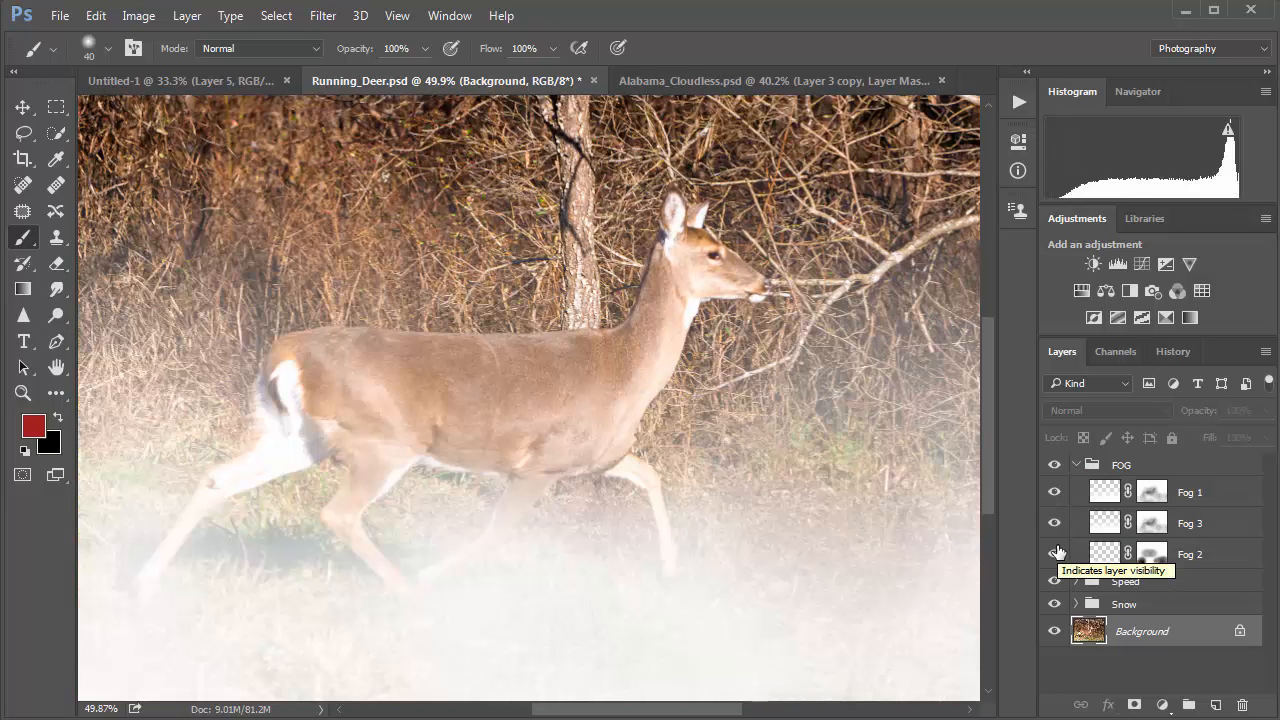
left_click_drag(1056, 553, 1055, 491)
left_click(1076, 466)
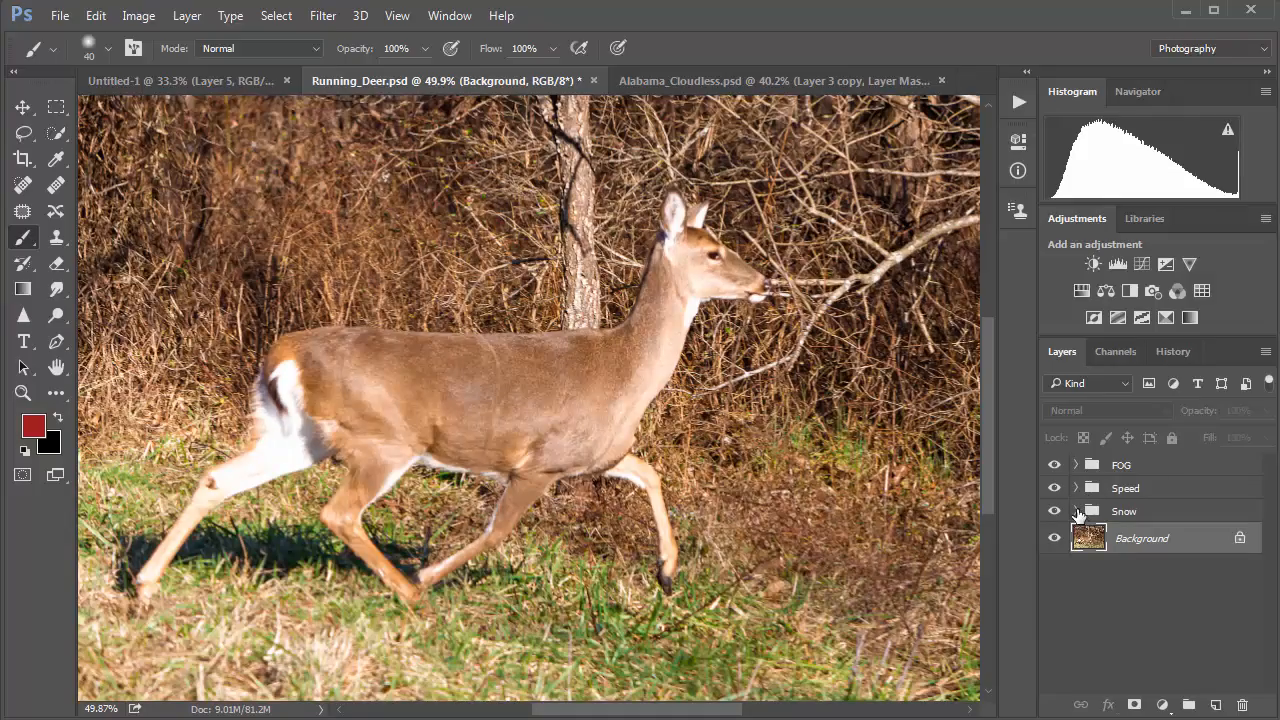
Preview the Snow layer's effect inside the Snow group, hide it again and collapse the group
left_click(1077, 511)
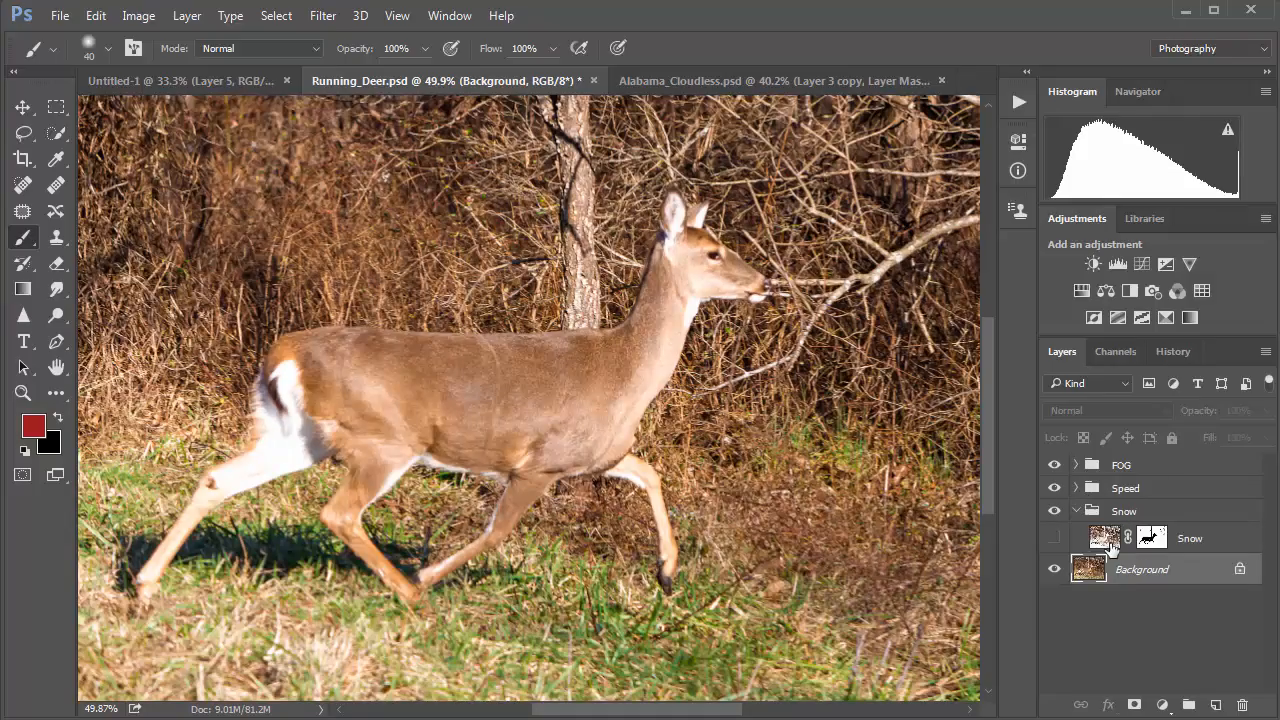
left_click(1055, 539)
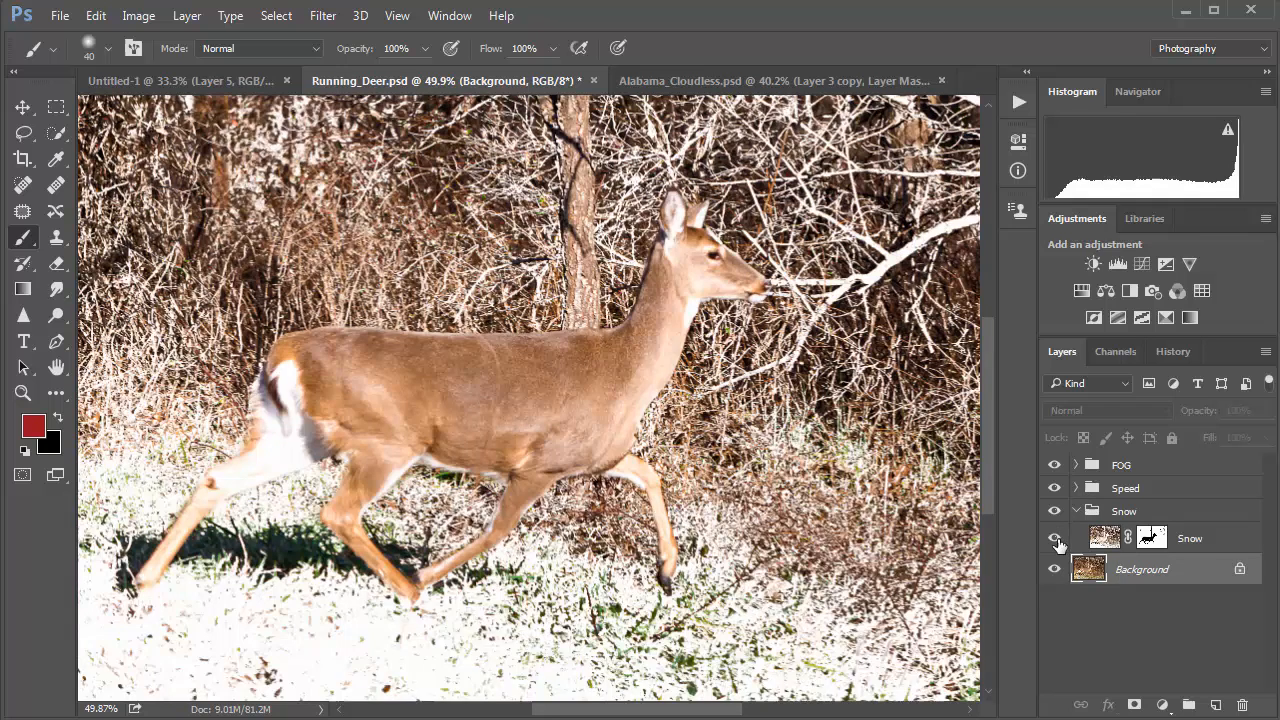
left_click(1055, 539)
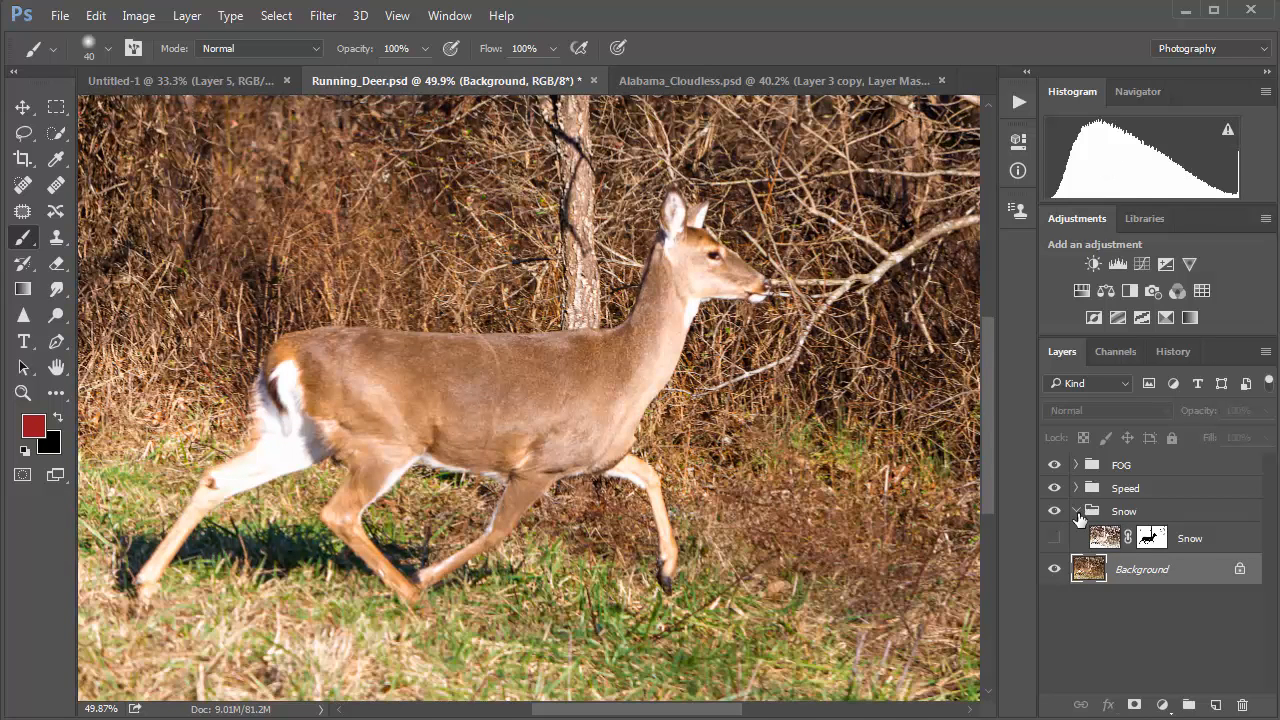
left_click(1076, 512)
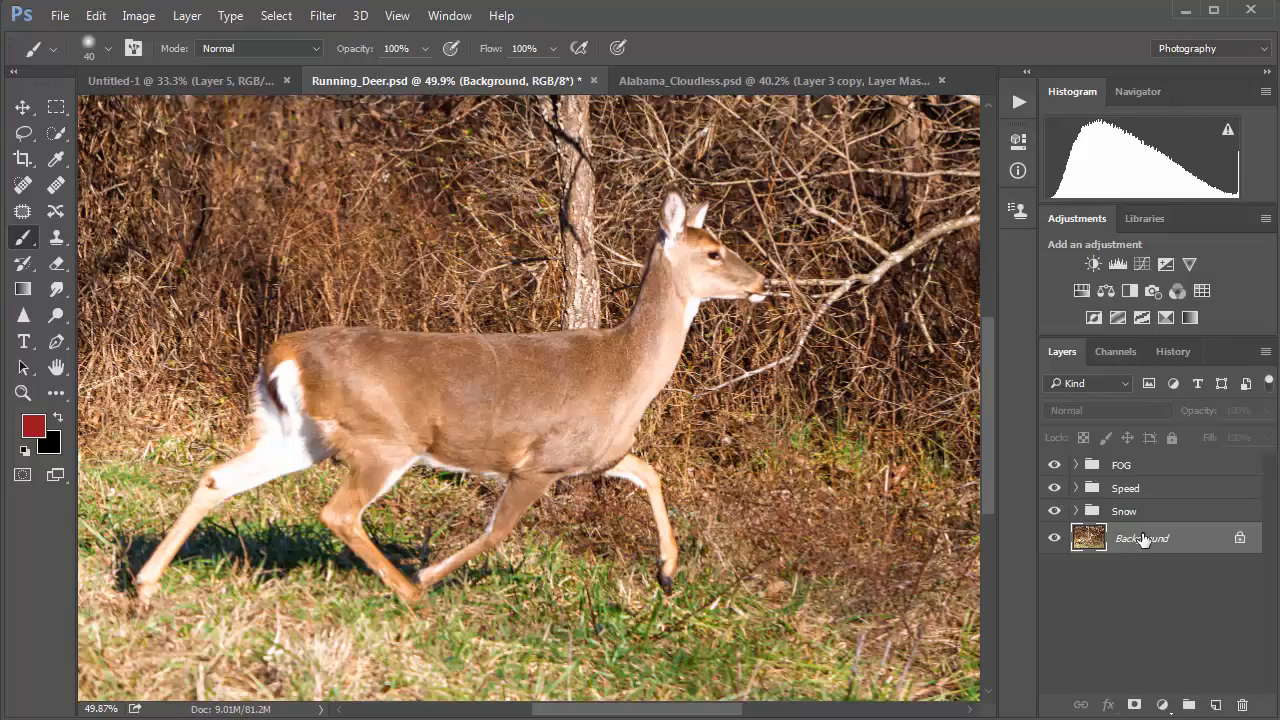
Try deleting the whole FOG group with its layers, and undo the deletion
left_click(1075, 465)
left_click(1092, 463)
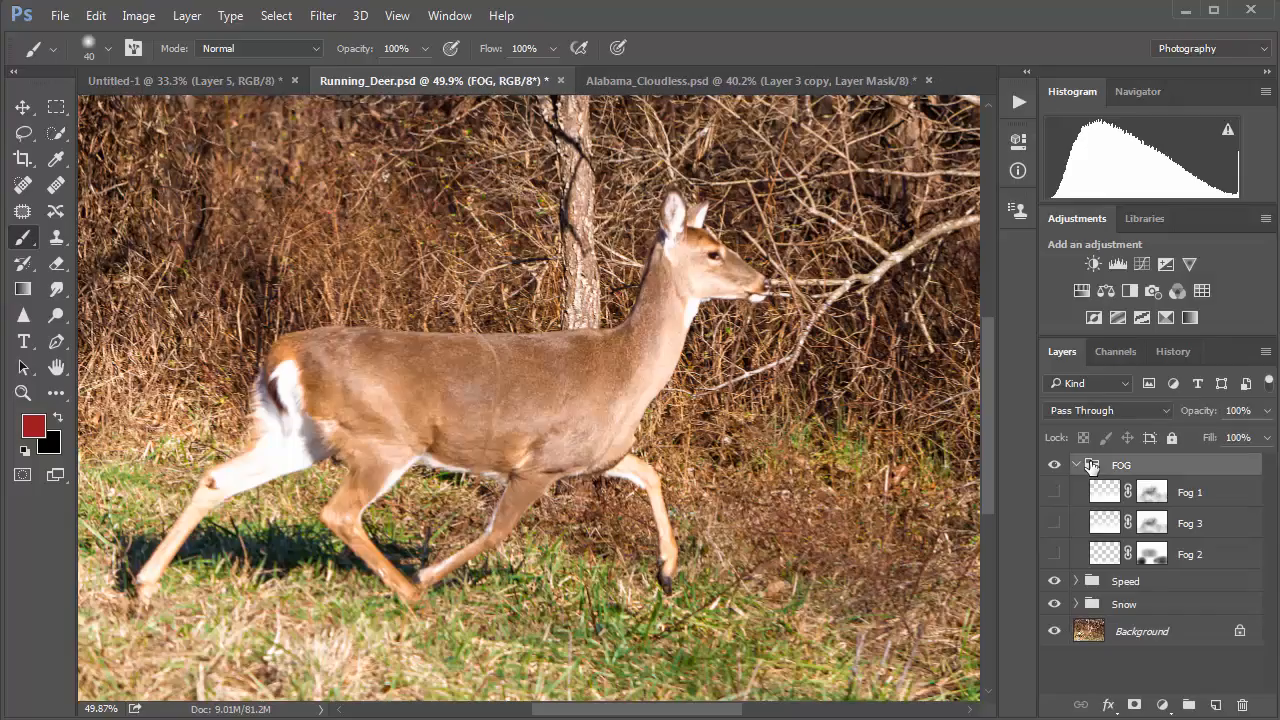
key("Delete")
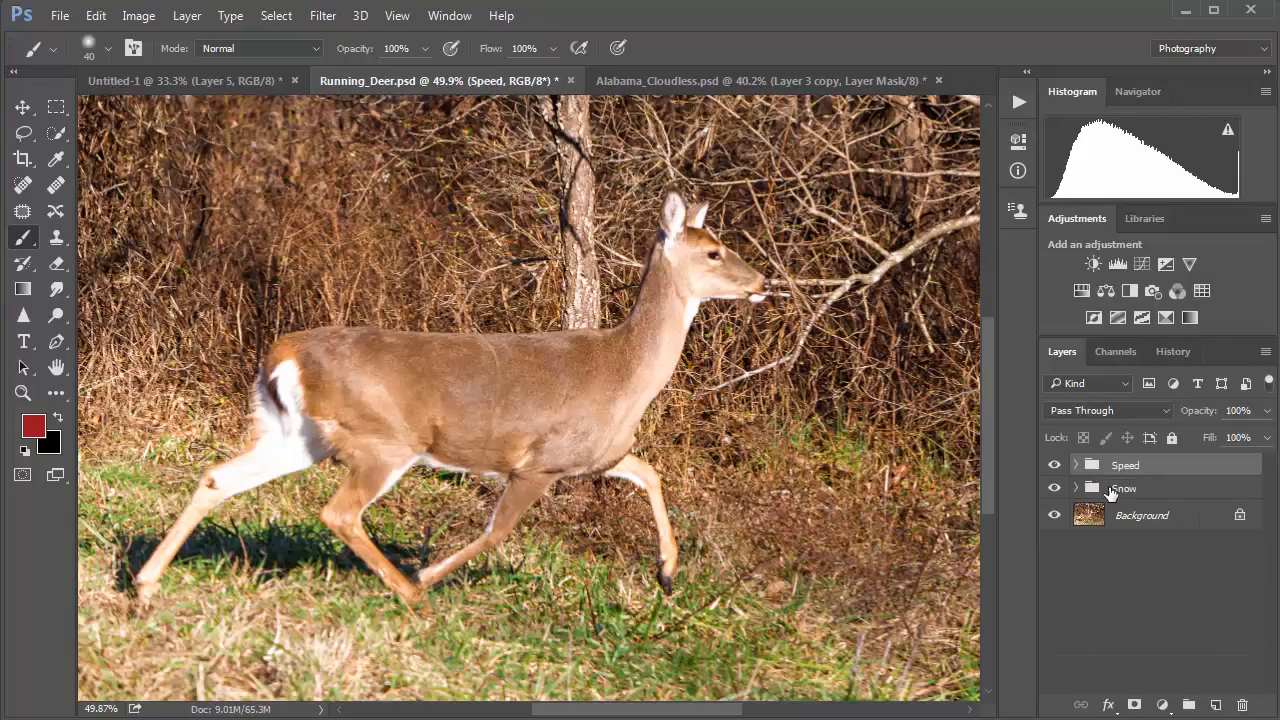
key("ctrl+z")
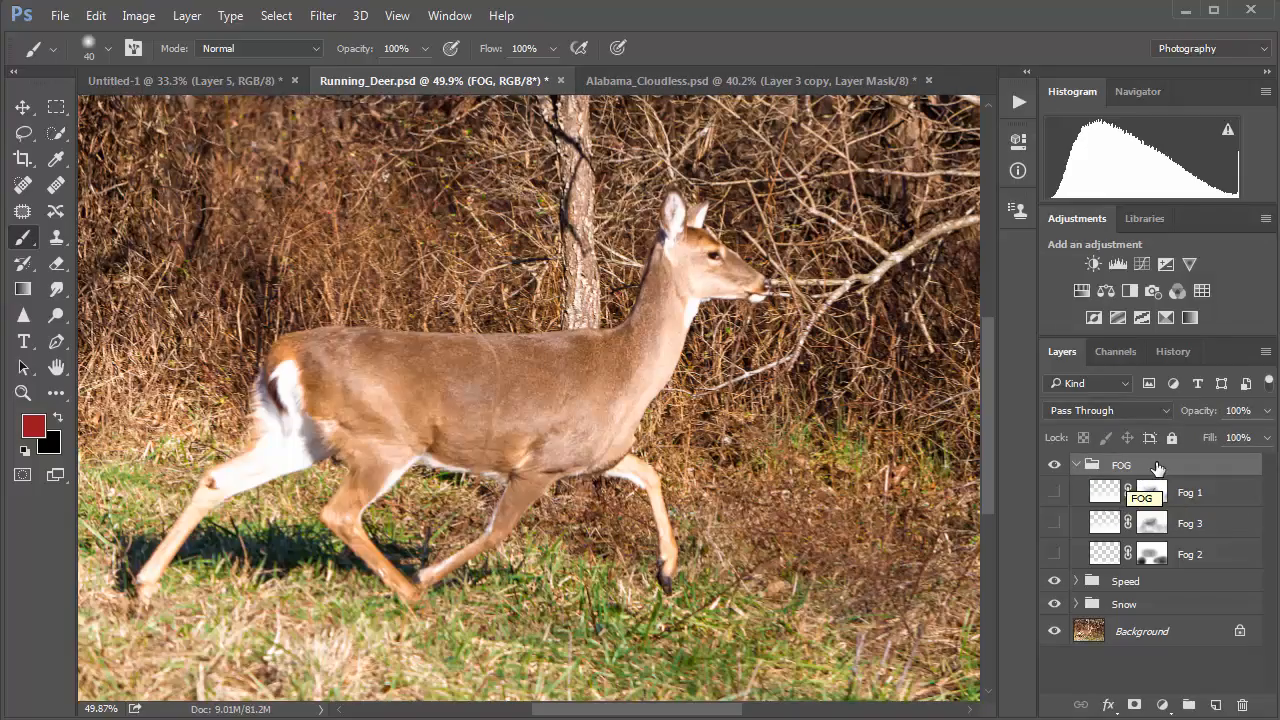
Create a new layer group above the FOG group and name it Present
left_click(1189, 707)
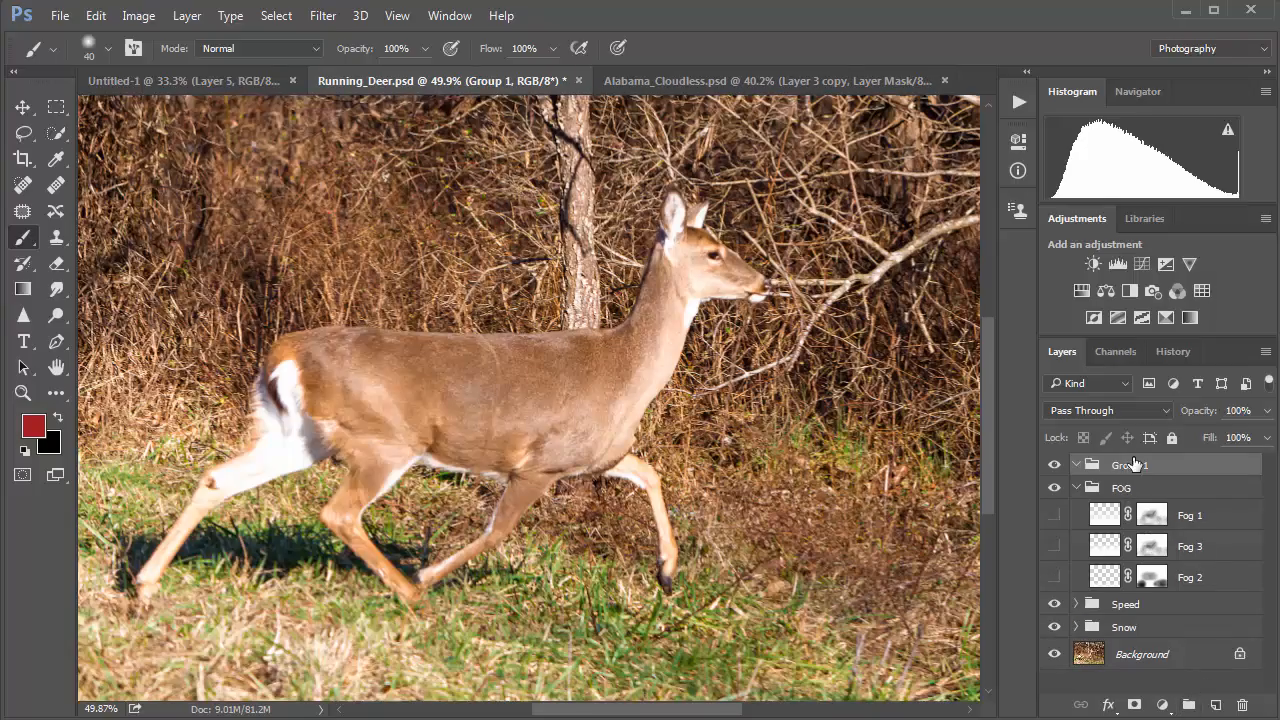
double_click(1138, 468)
type("Present")
key("Return")
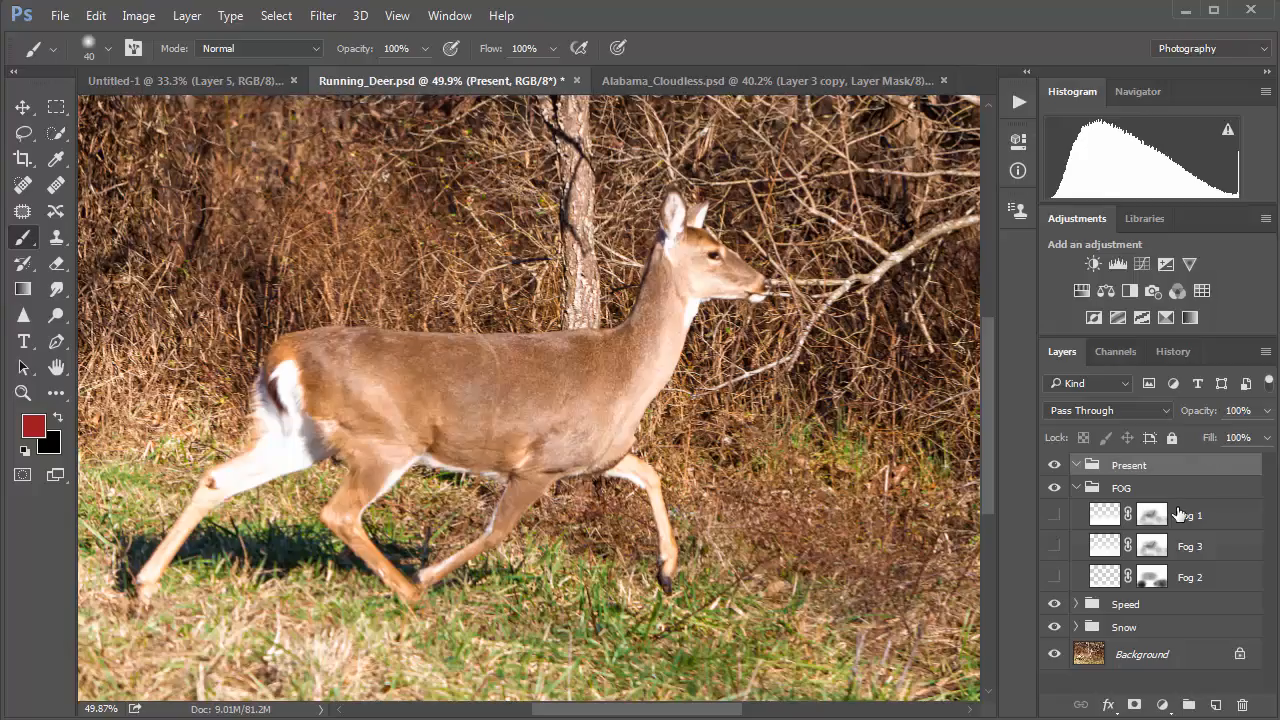
Move the Fog 1, Fog 3 and Fog 2 layers together from the FOG group into the Present group
left_click(1104, 515)
mouse_move(1055, 517)
left_mouse_down()
mouse_move(1058, 575)
mouse_move(1056, 512)
left_mouse_up()
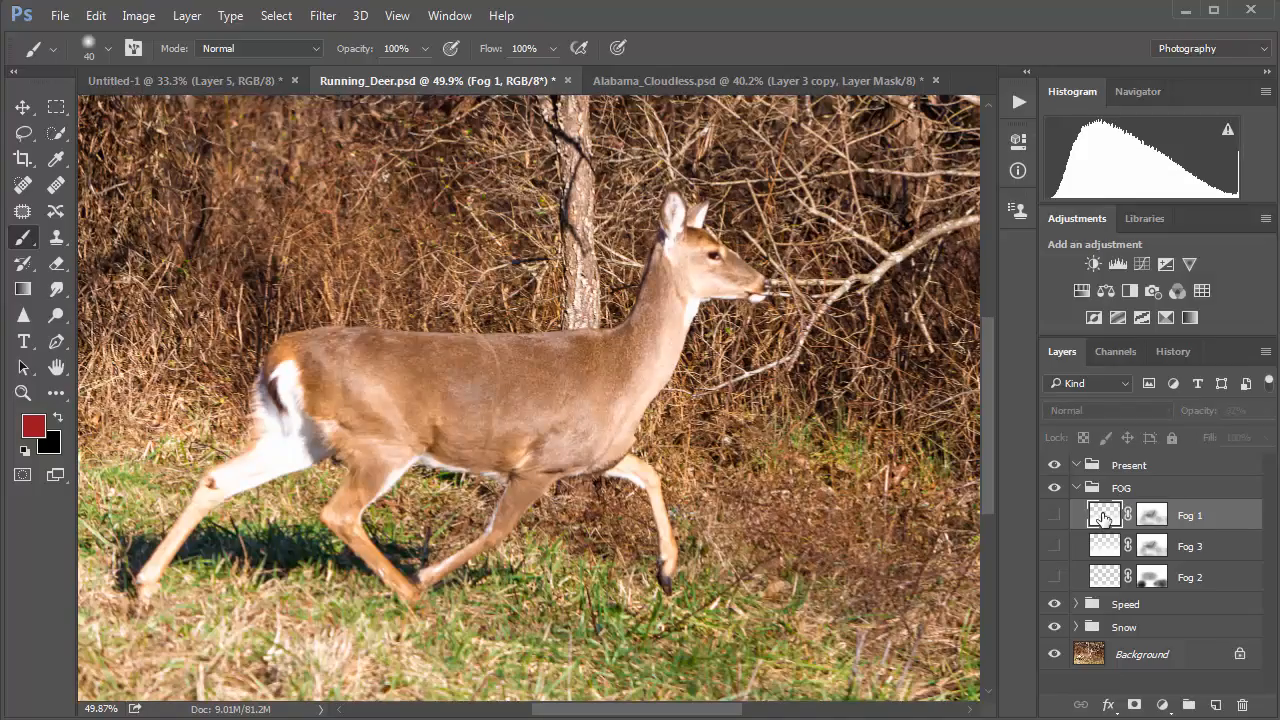
left_click(1111, 579, "shift")
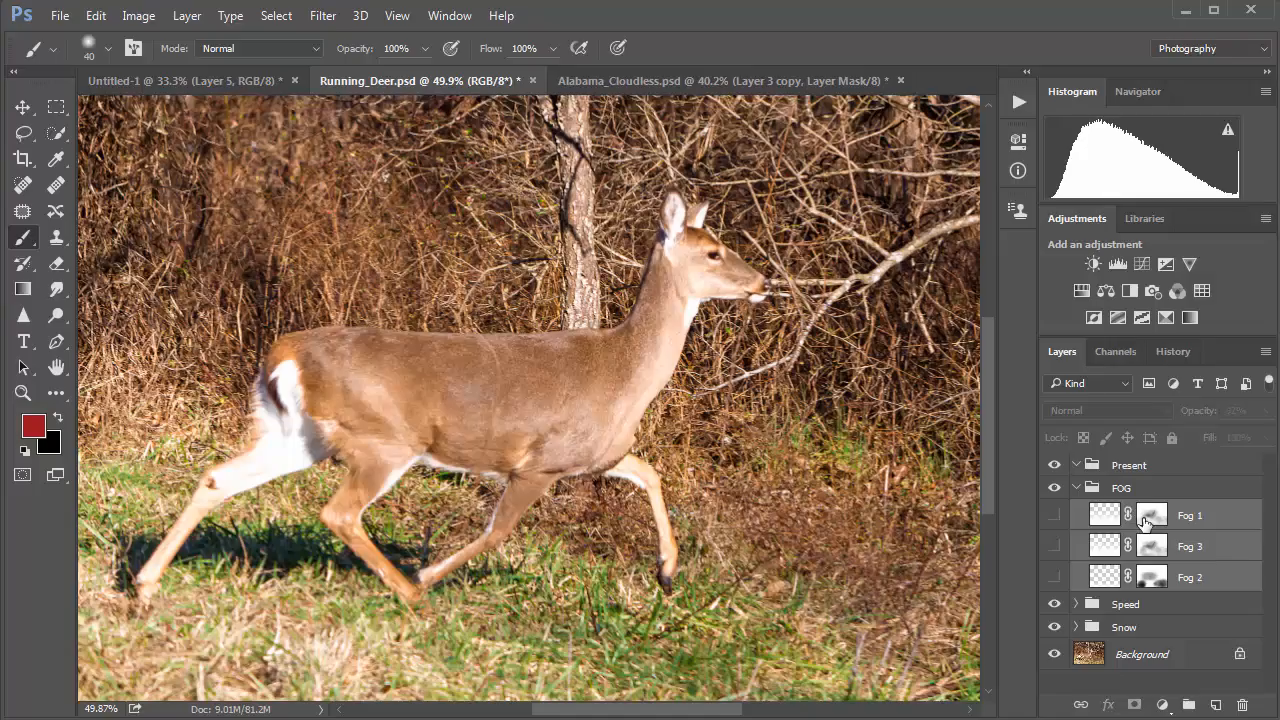
left_click_drag(1145, 520, 1137, 467)
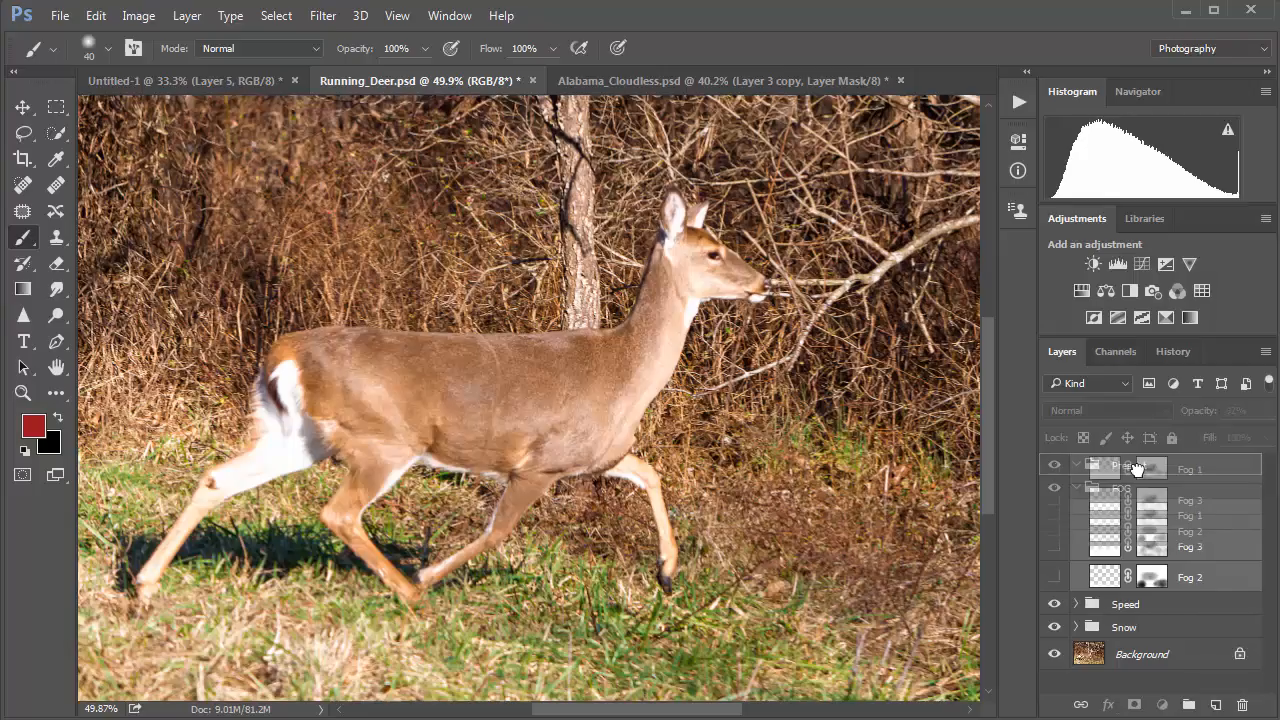
left_click_drag(1137, 467, 1138, 468)
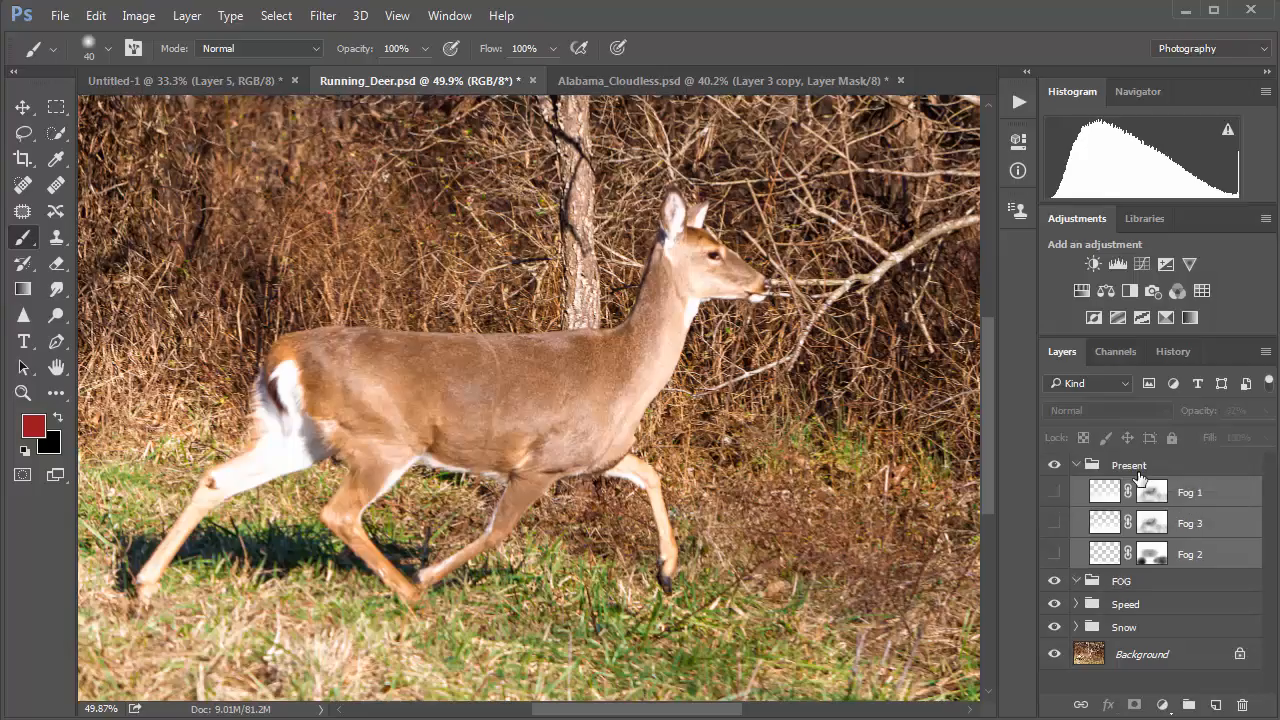
Collapse the Present group and look at the layers inside the Speed group
left_click(1077, 467)
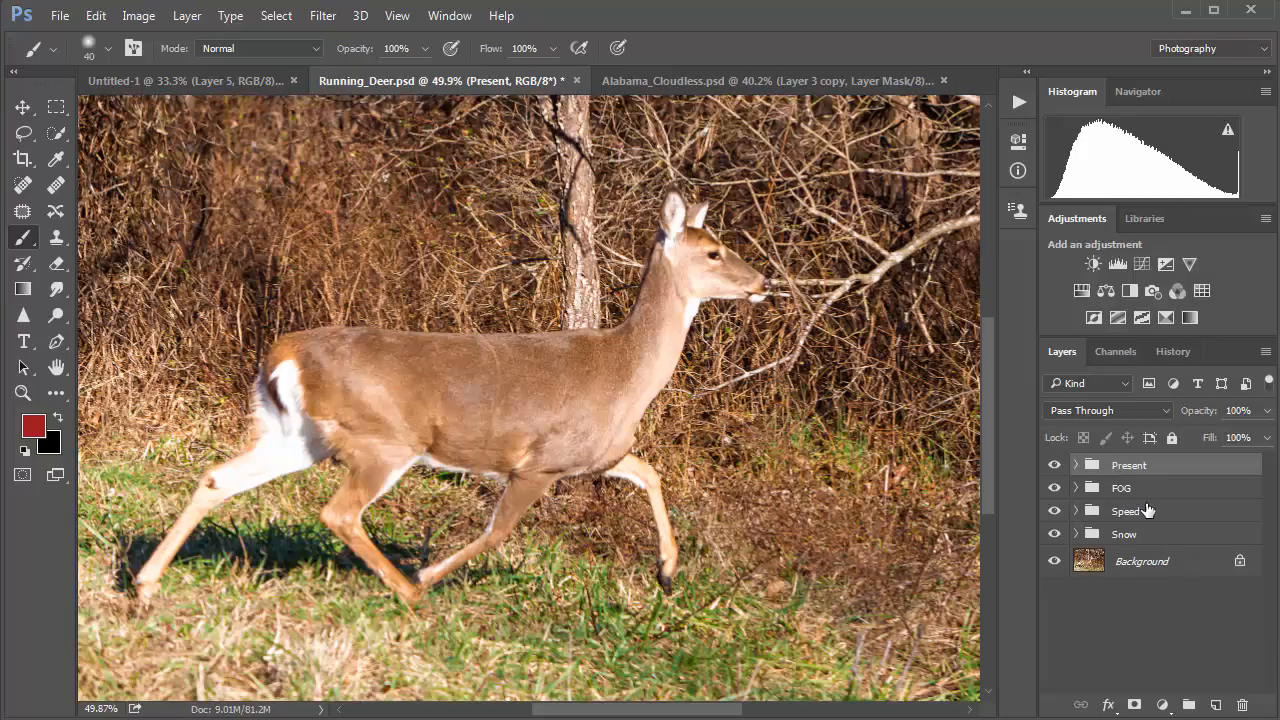
left_click(1075, 511)
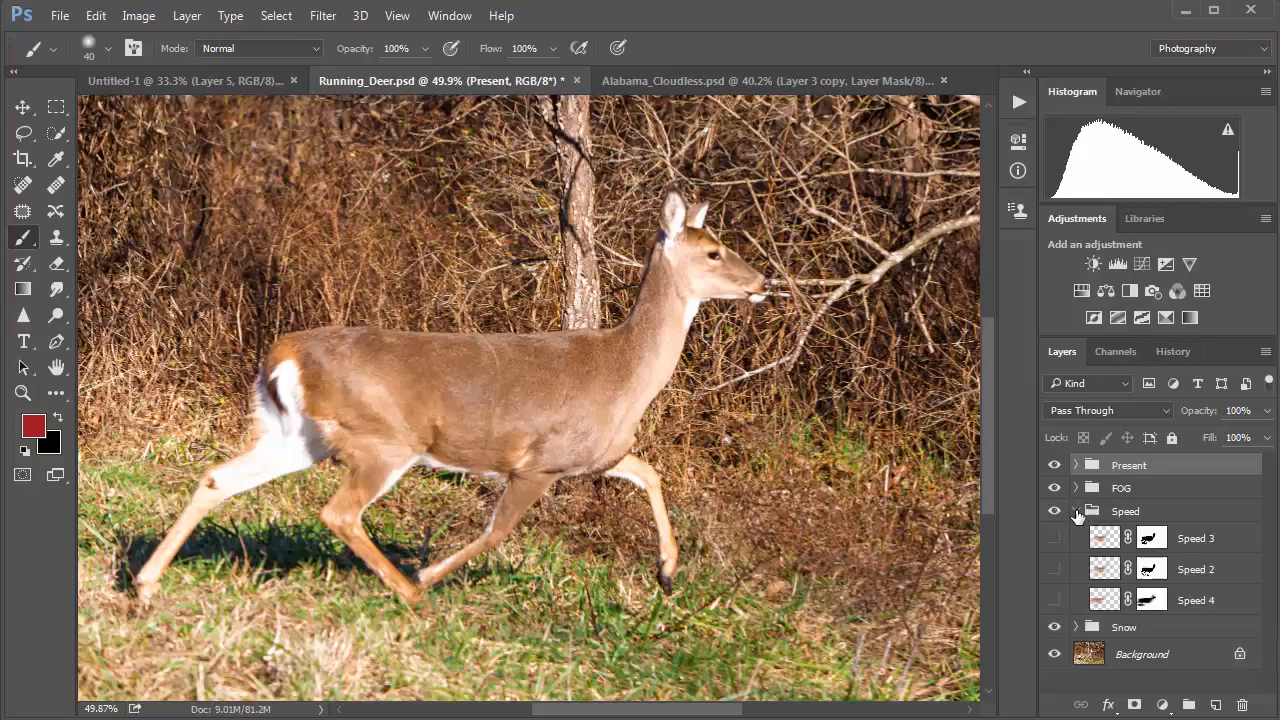
left_click(1076, 512)
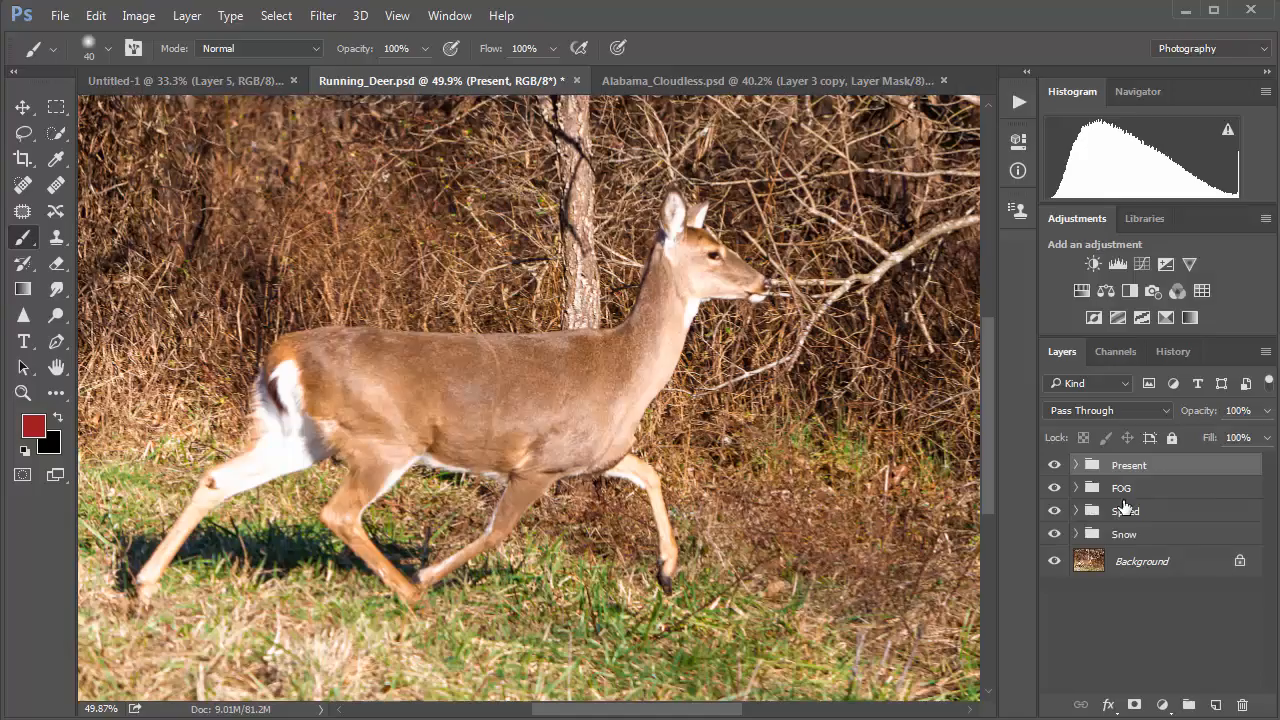
Return the three fog layers from Present to the FOG group and delete the emptied Present group
left_click(1076, 465)
left_click(1110, 497)
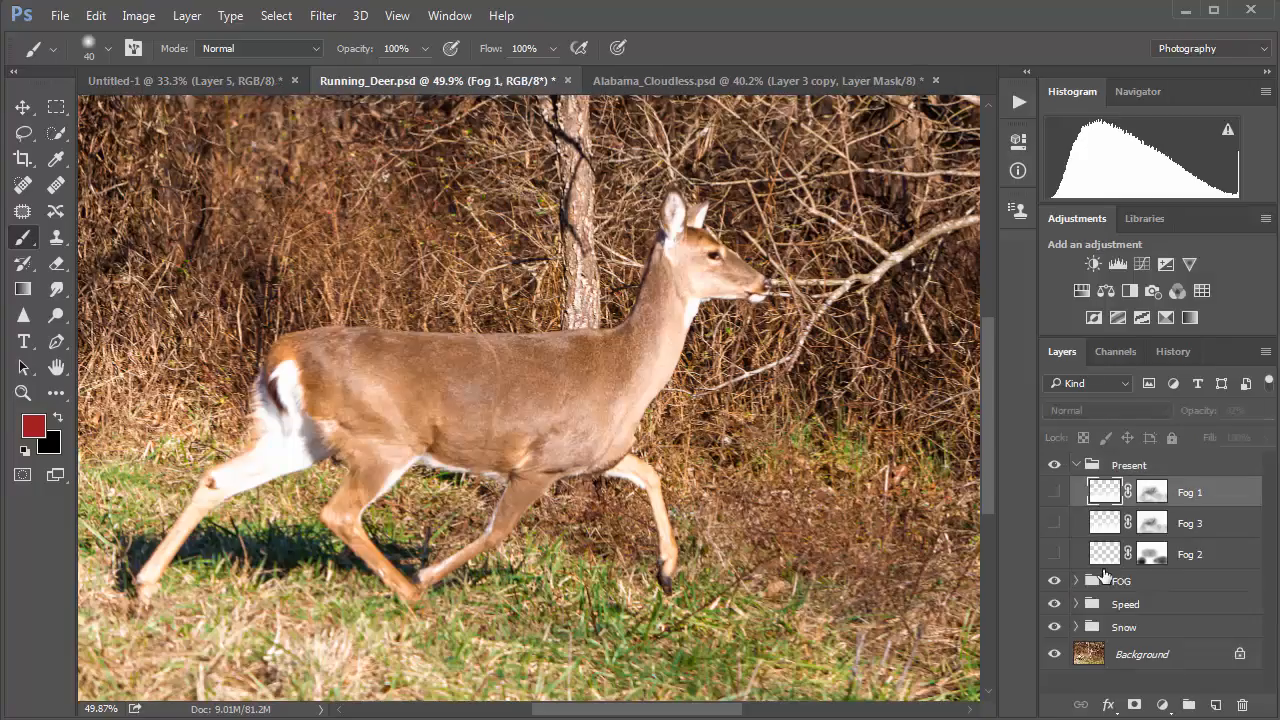
left_click(1112, 555, "shift")
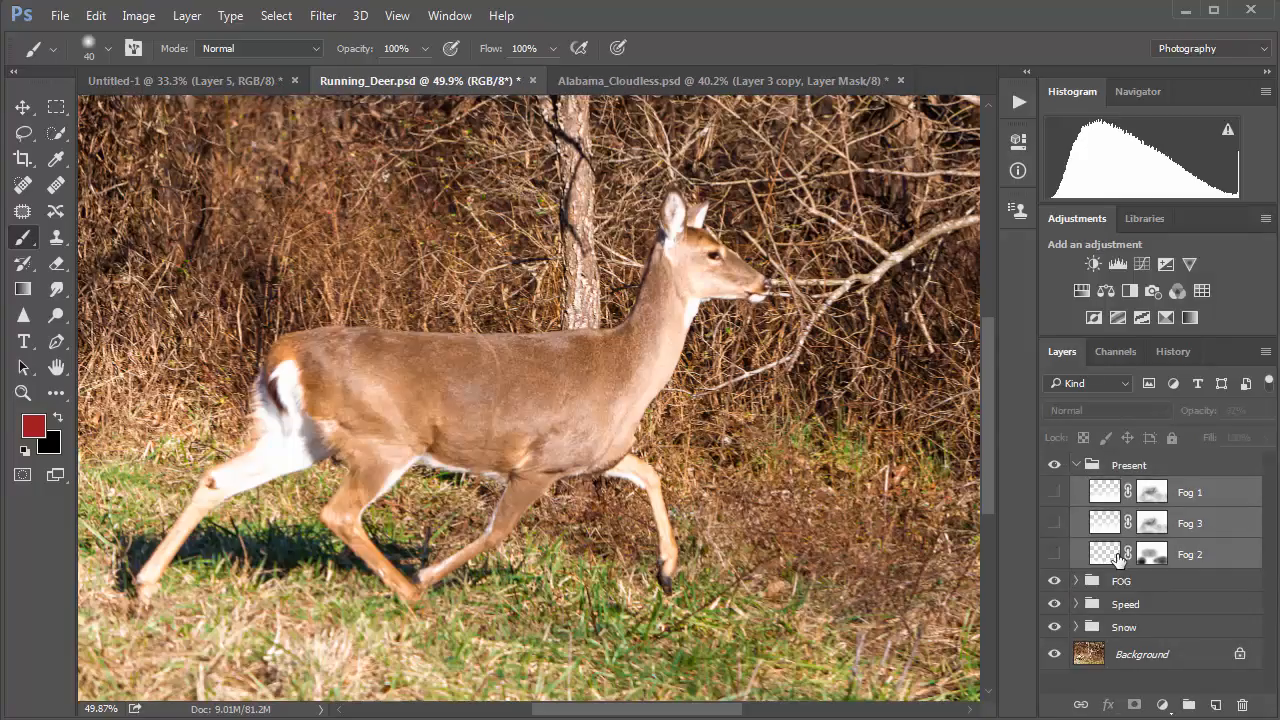
left_click_drag(1118, 558, 1112, 580)
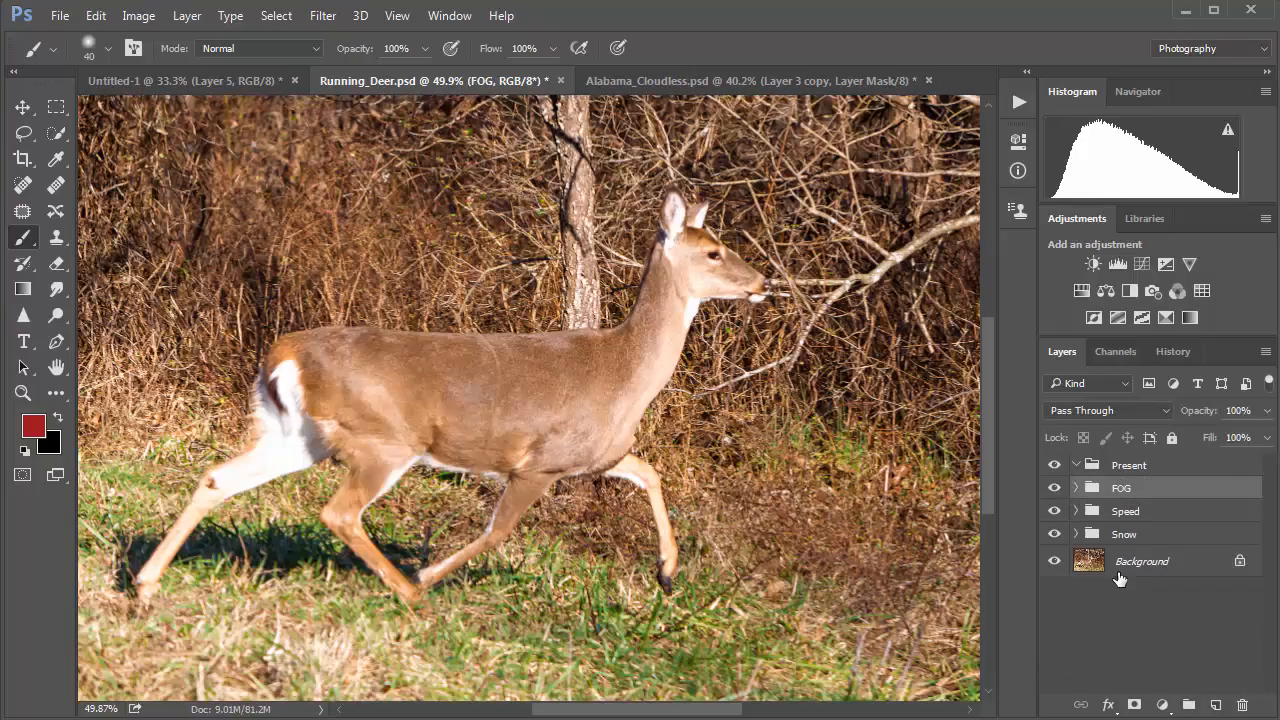
left_click(1125, 466)
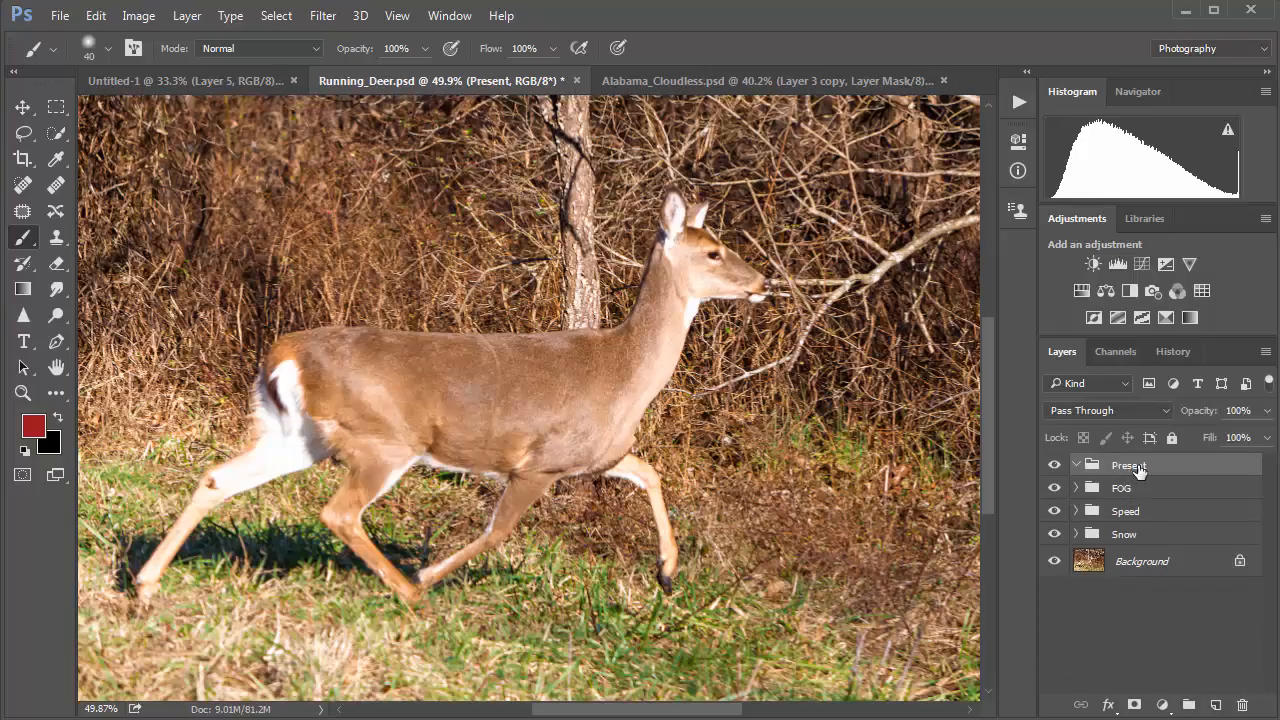
left_click_drag(1138, 470, 1243, 704)
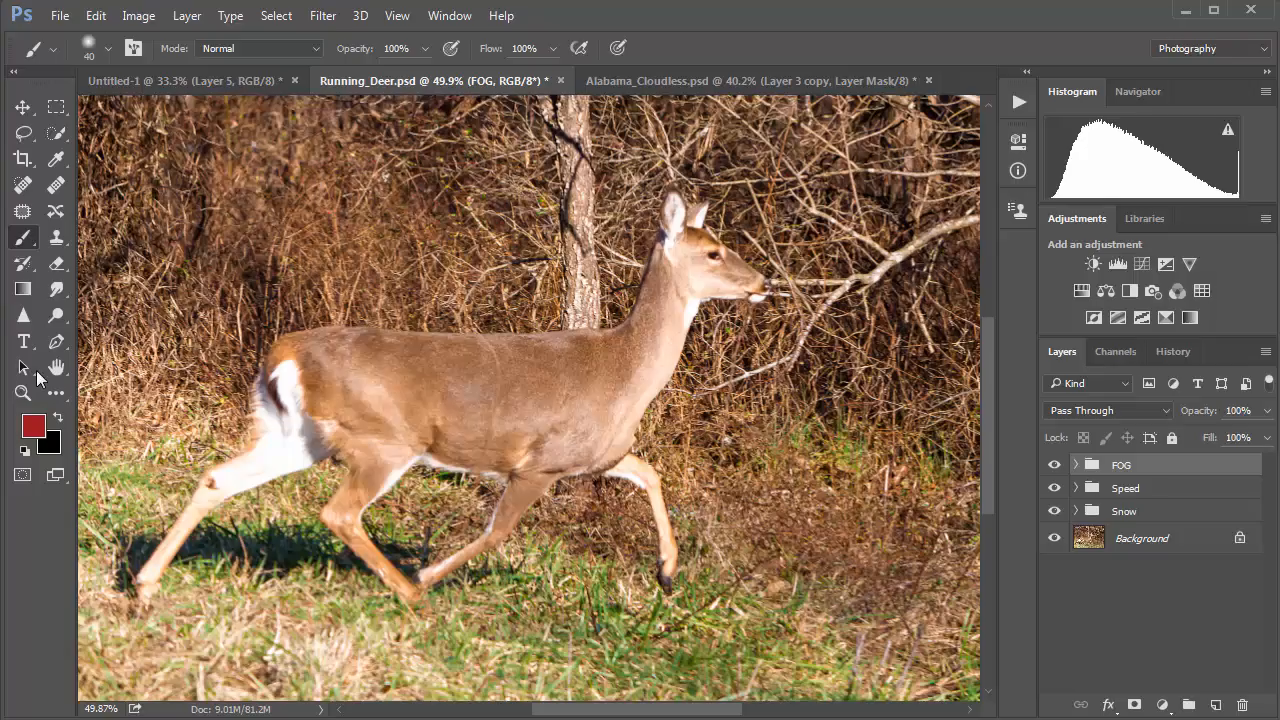
Reset the foreground and background colors to black and white and draw a rectangular marquee over the lower part of the deer photo
key("d")
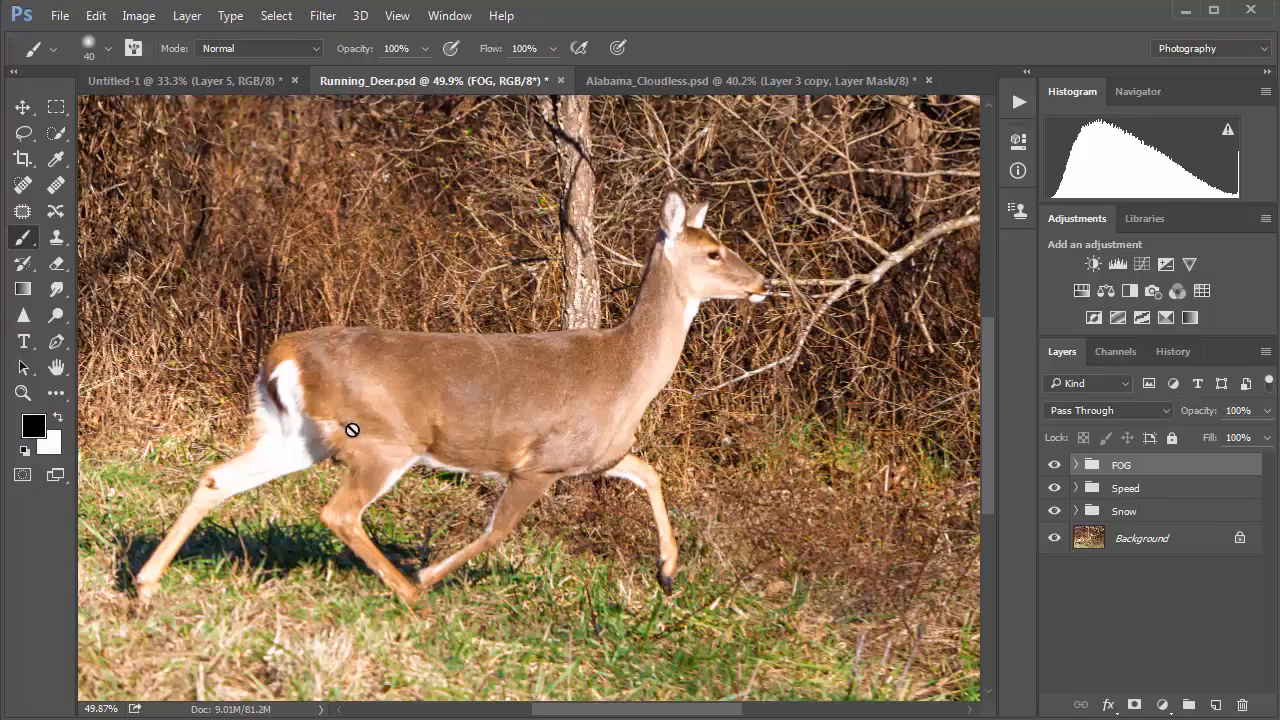
left_click(54, 110)
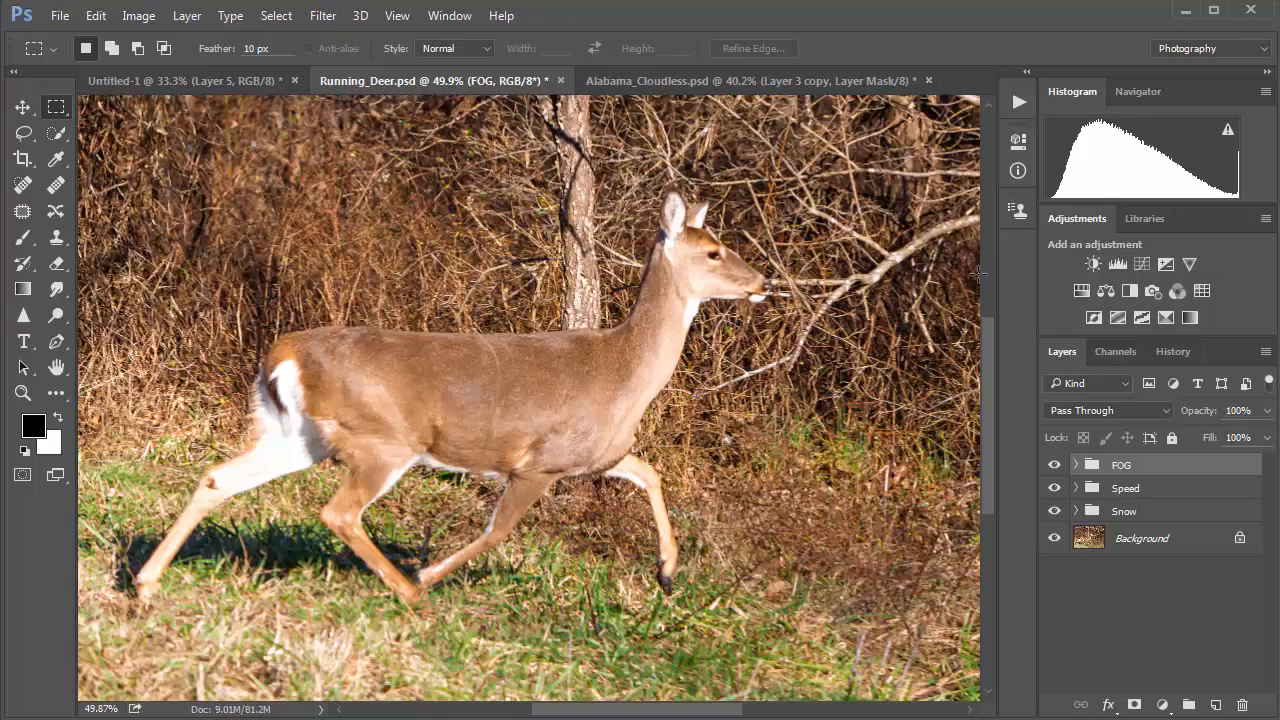
left_click_drag(978, 274, 387, 580)
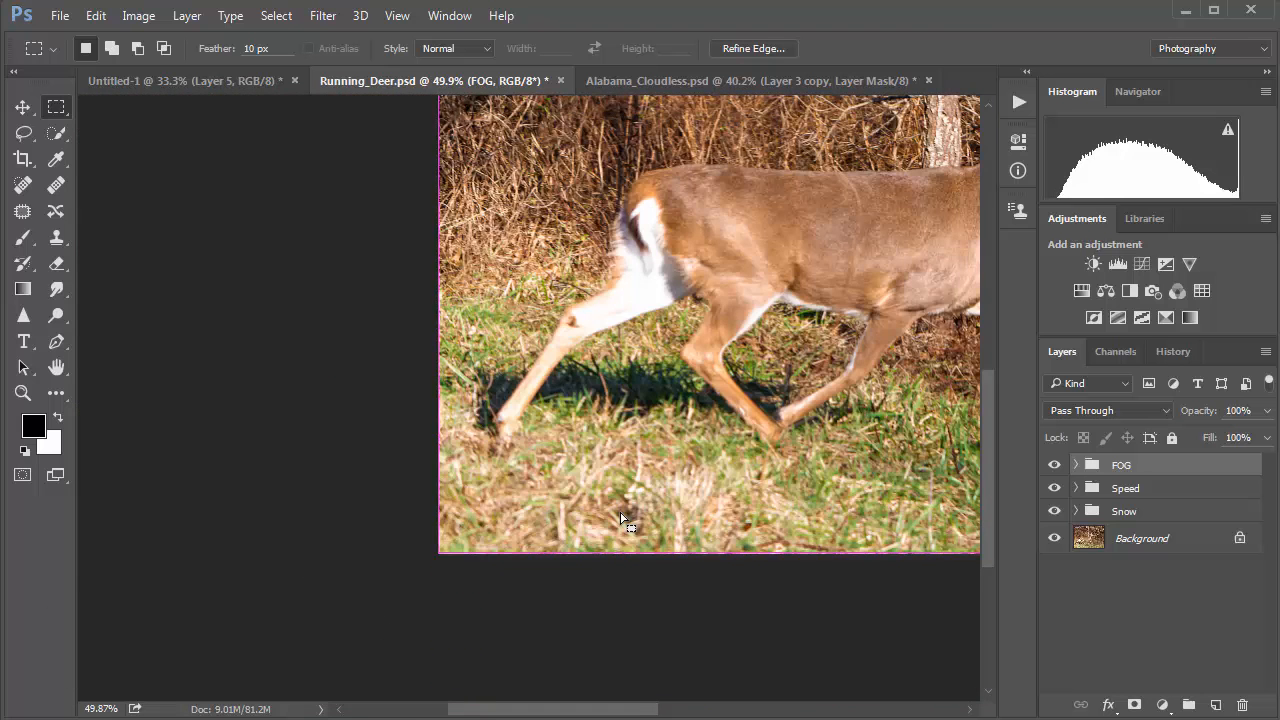
key("ctrl+0")
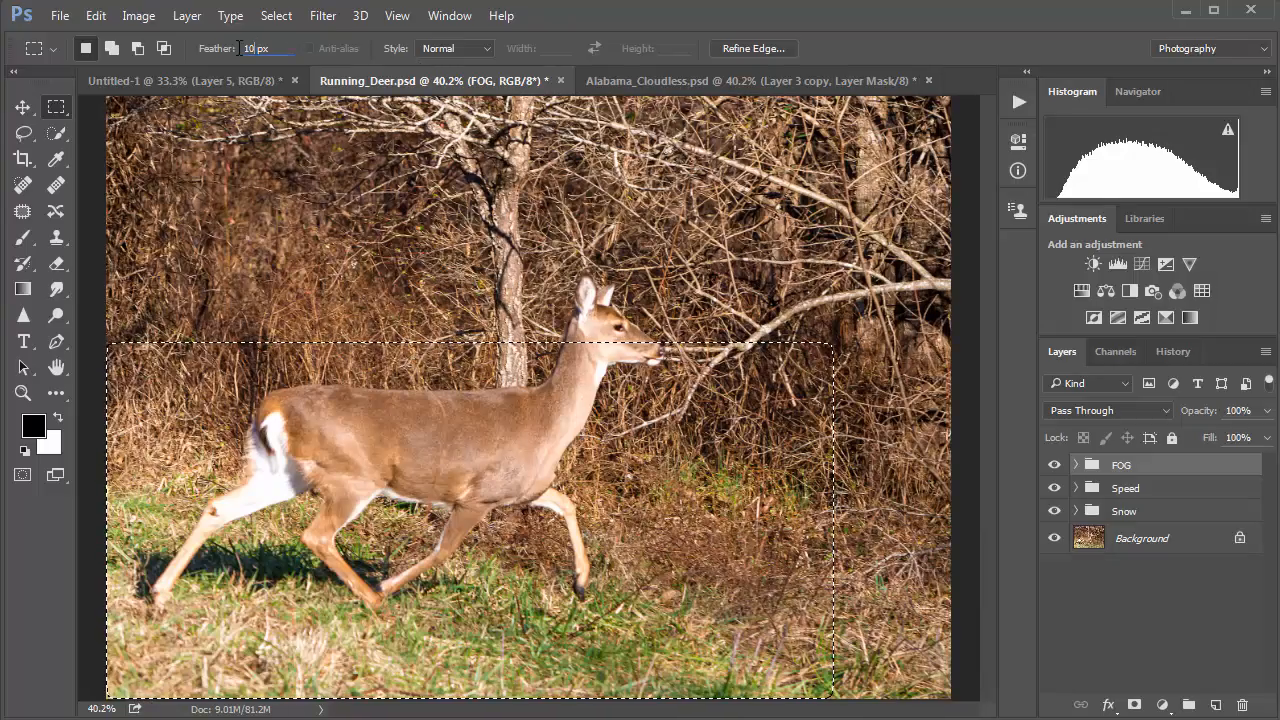
Set the marquee feather to 0 px and replace the selection with a full-width rectangle from the deer's ears down to the photo's lower edge
left_click_drag(256, 48, 238, 49)
type("0")
key("Return")
key("ctrl+d")
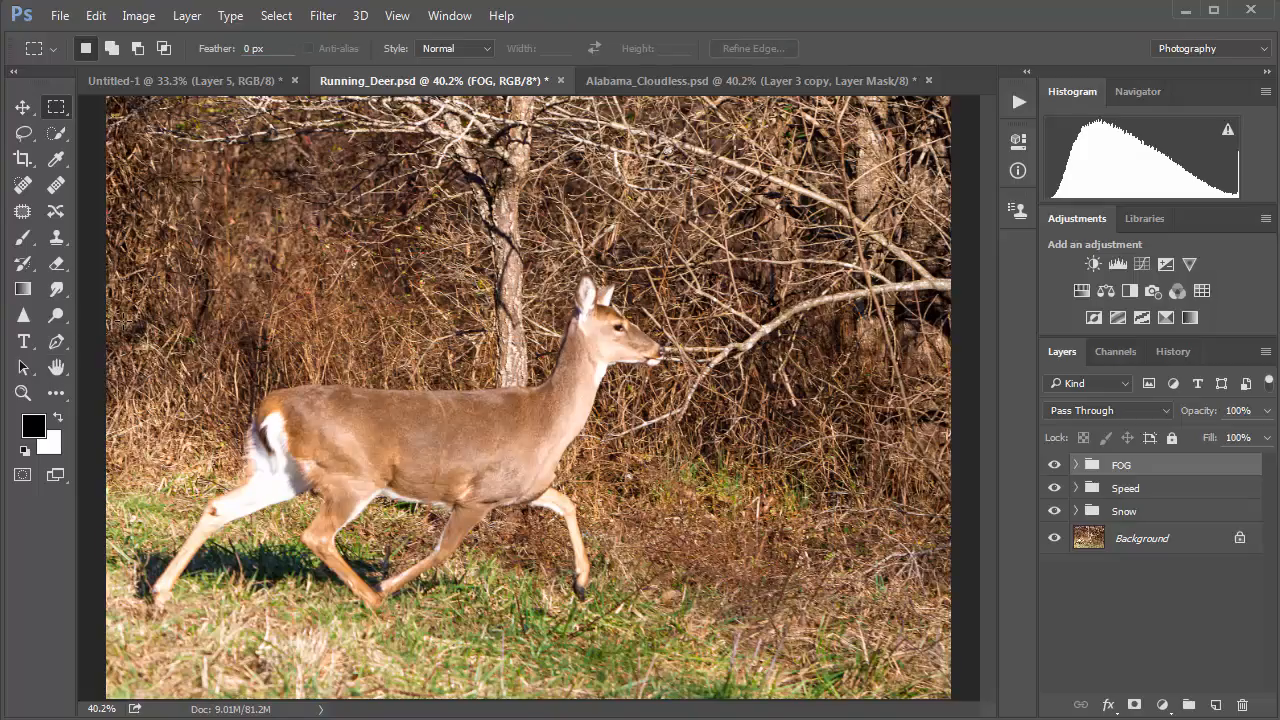
left_click_drag(100, 306, 980, 650)
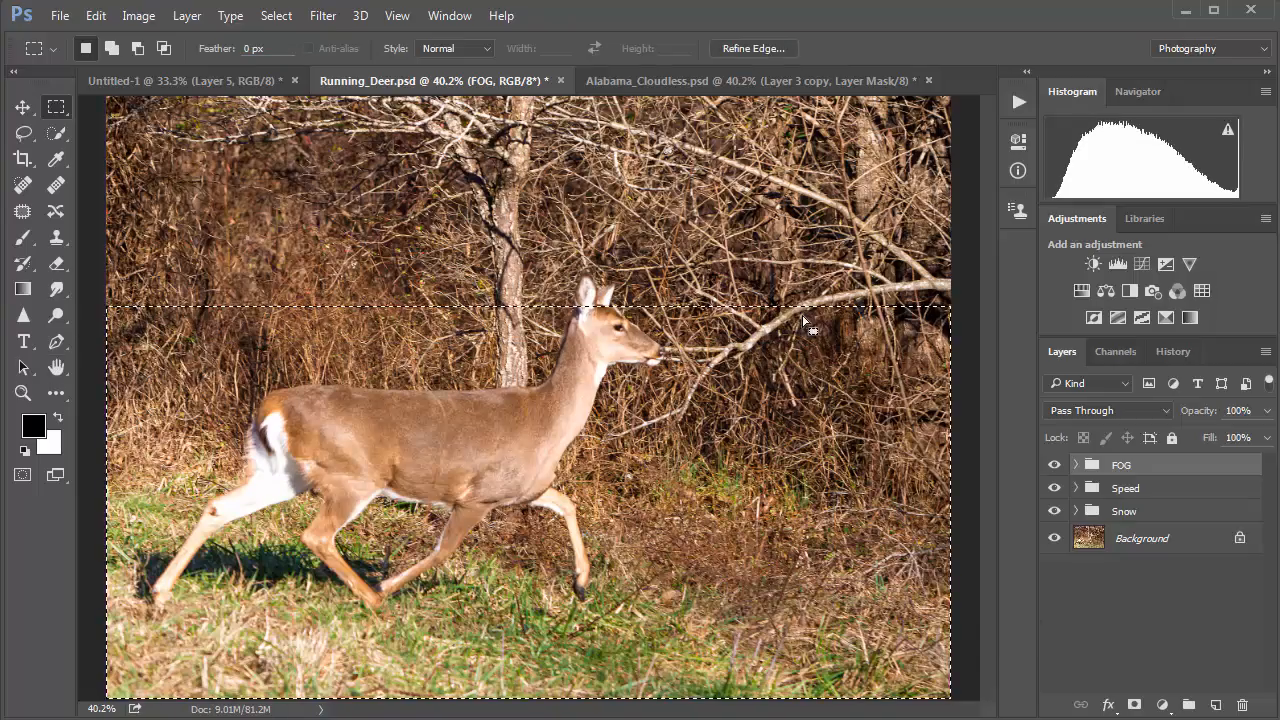
Create a new layer directly above the Background and name it Fog 1
left_click(1106, 542)
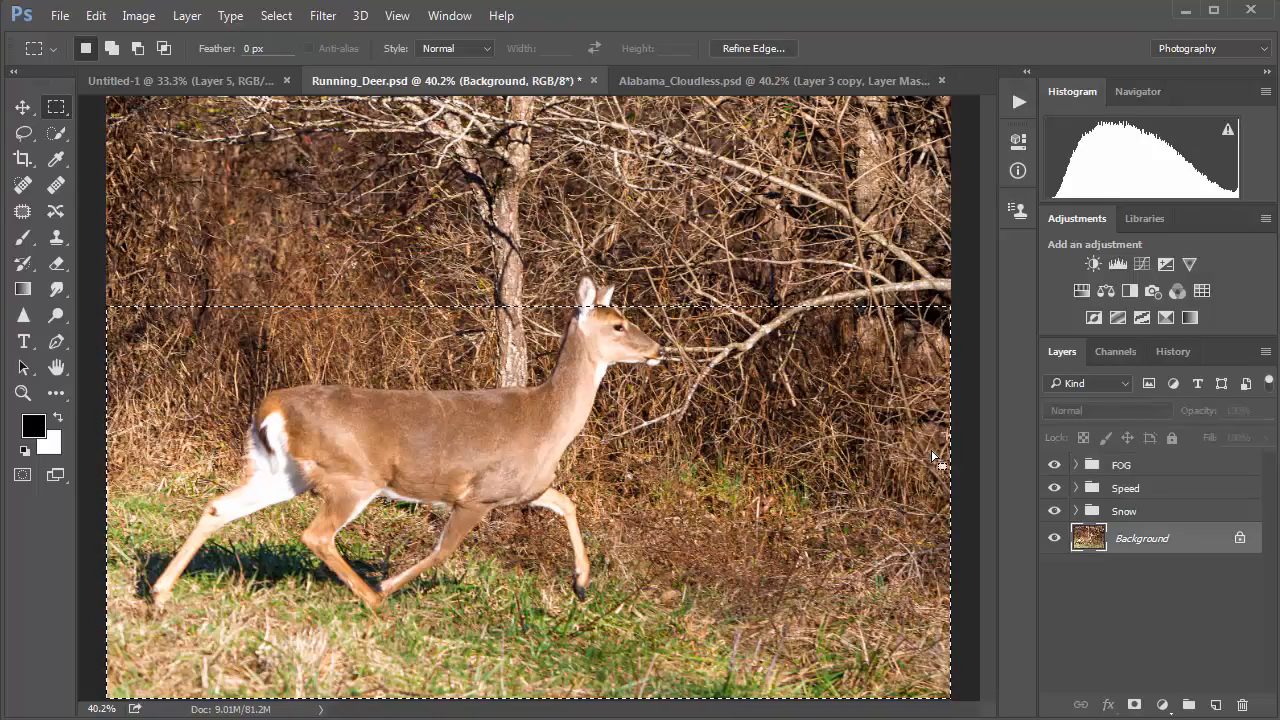
left_click(1216, 706)
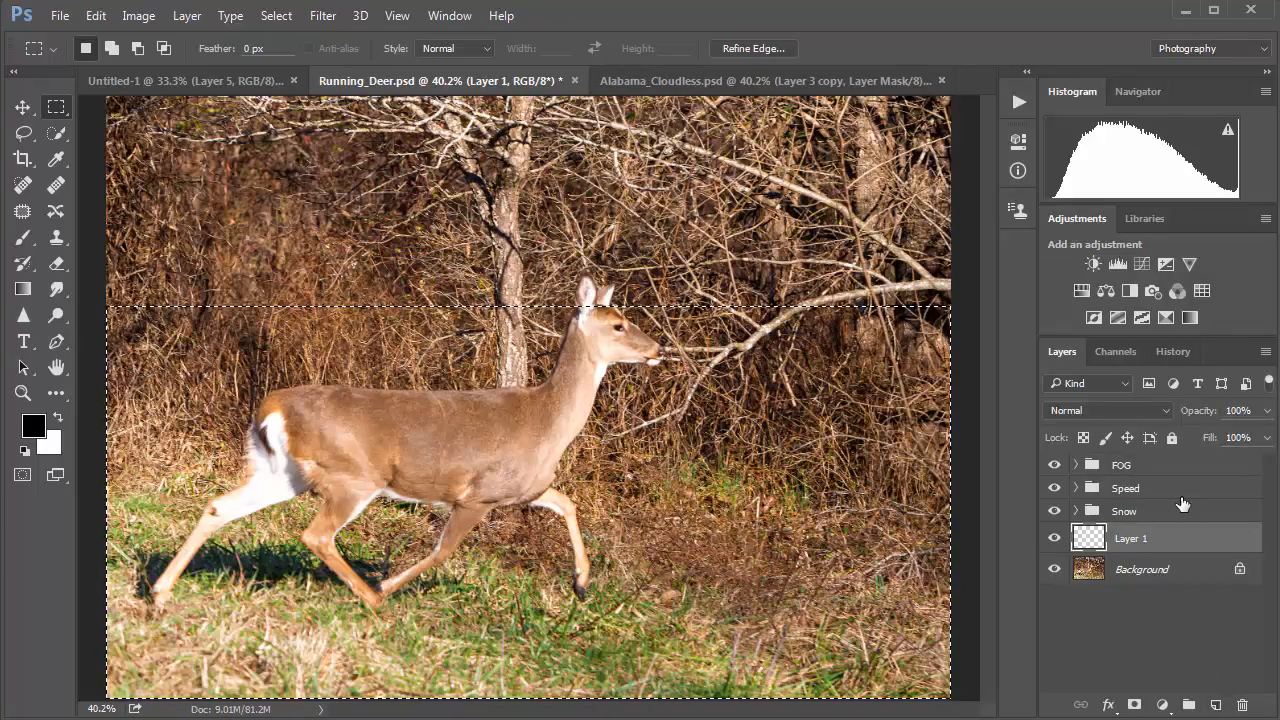
double_click(1130, 539)
type("Fog")
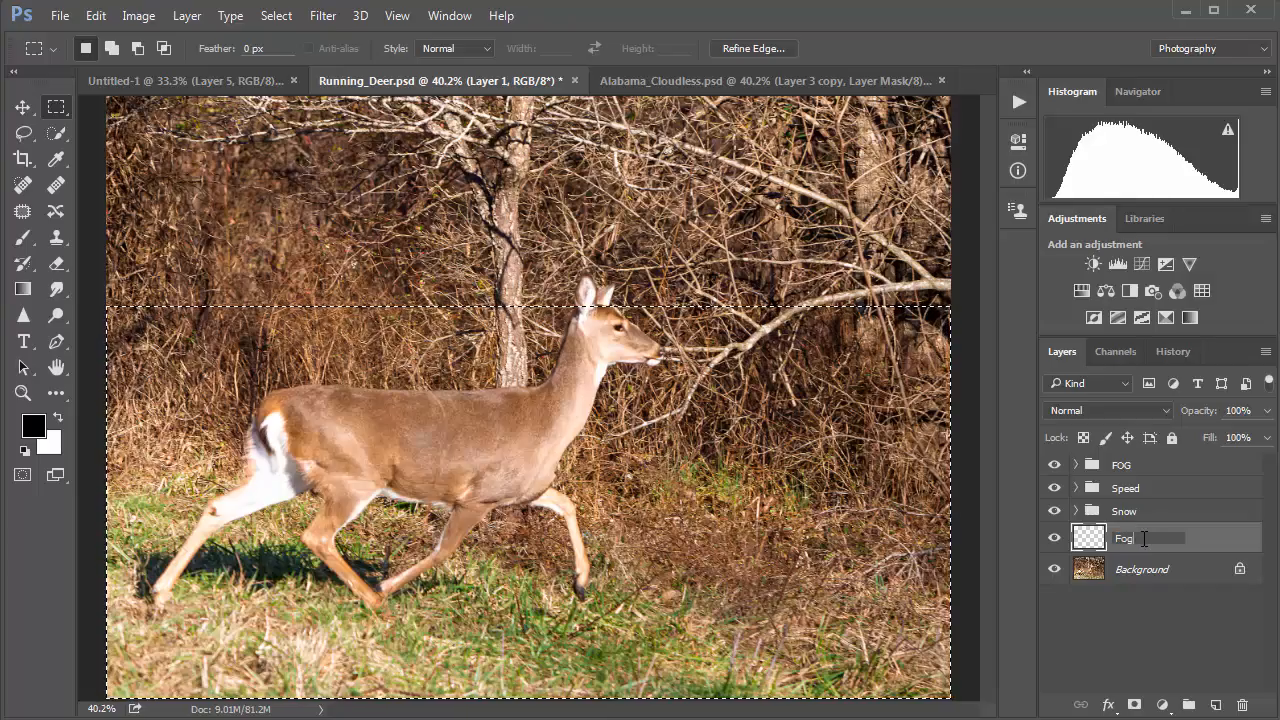
type(" 1")
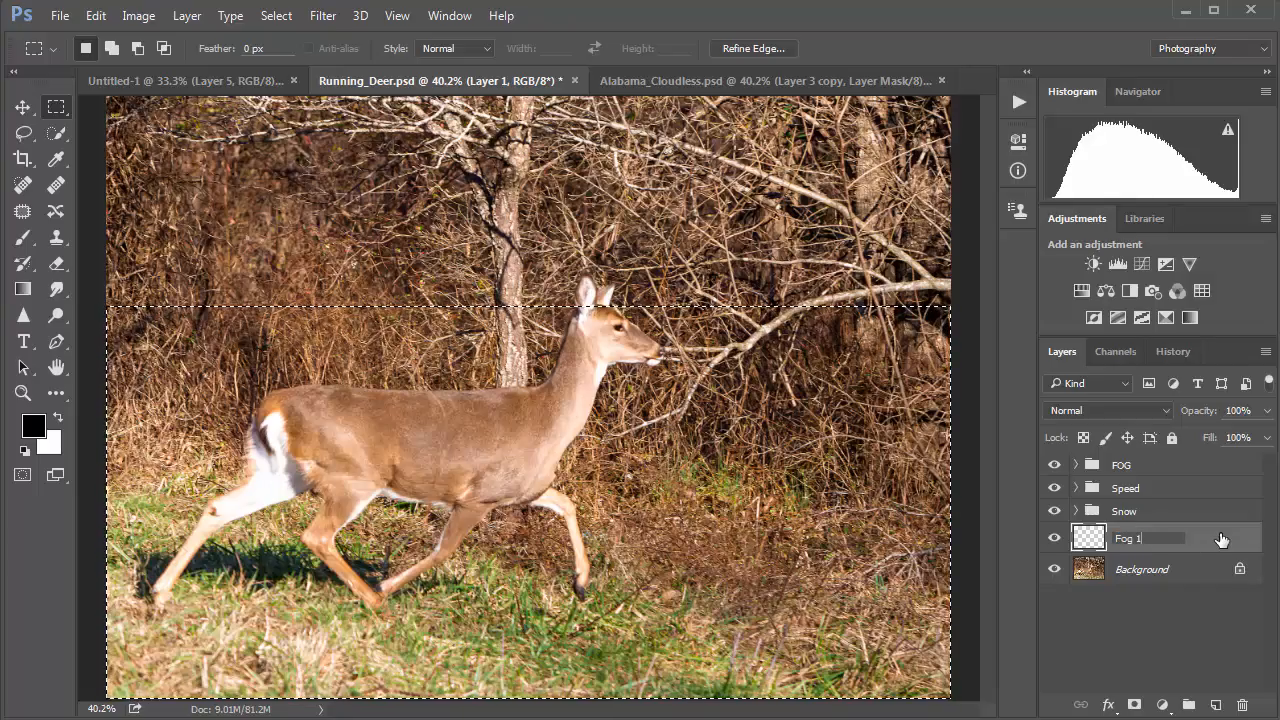
key("Return")
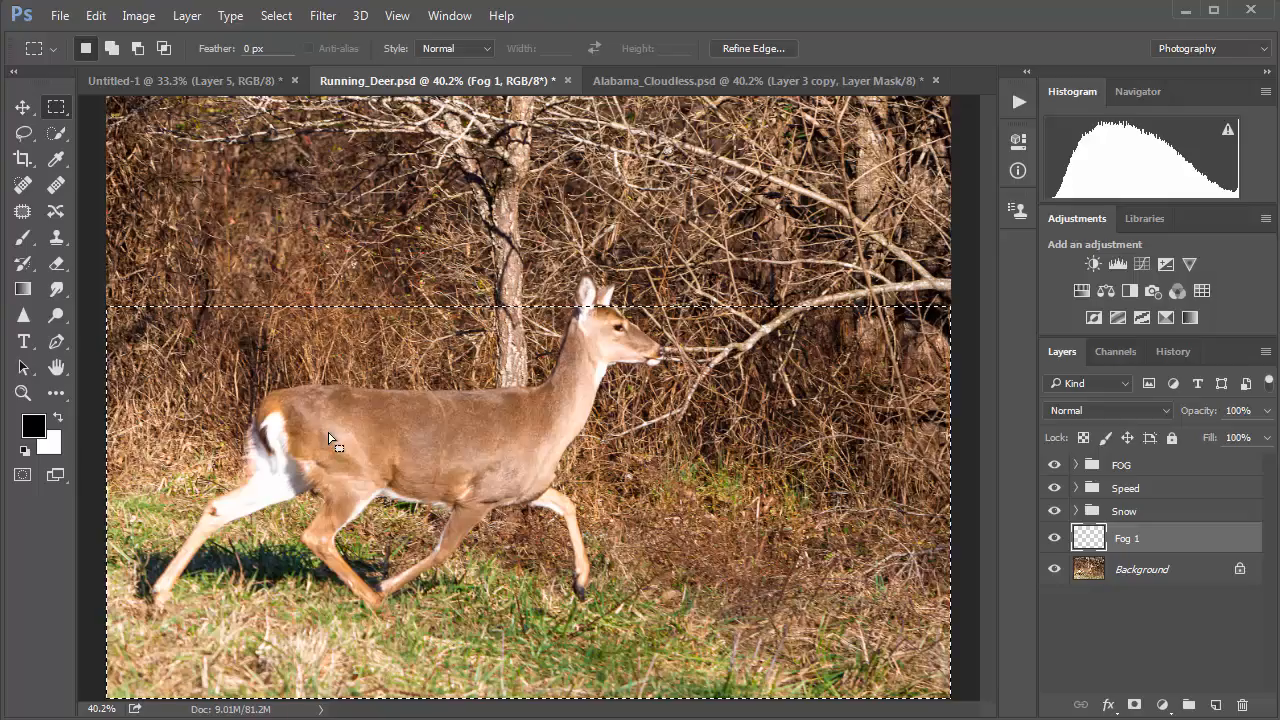
Fill the selected lower area of Fog 1 with white, deselect it, and add a layer mask to the layer
key("ctrl+BackSpace")
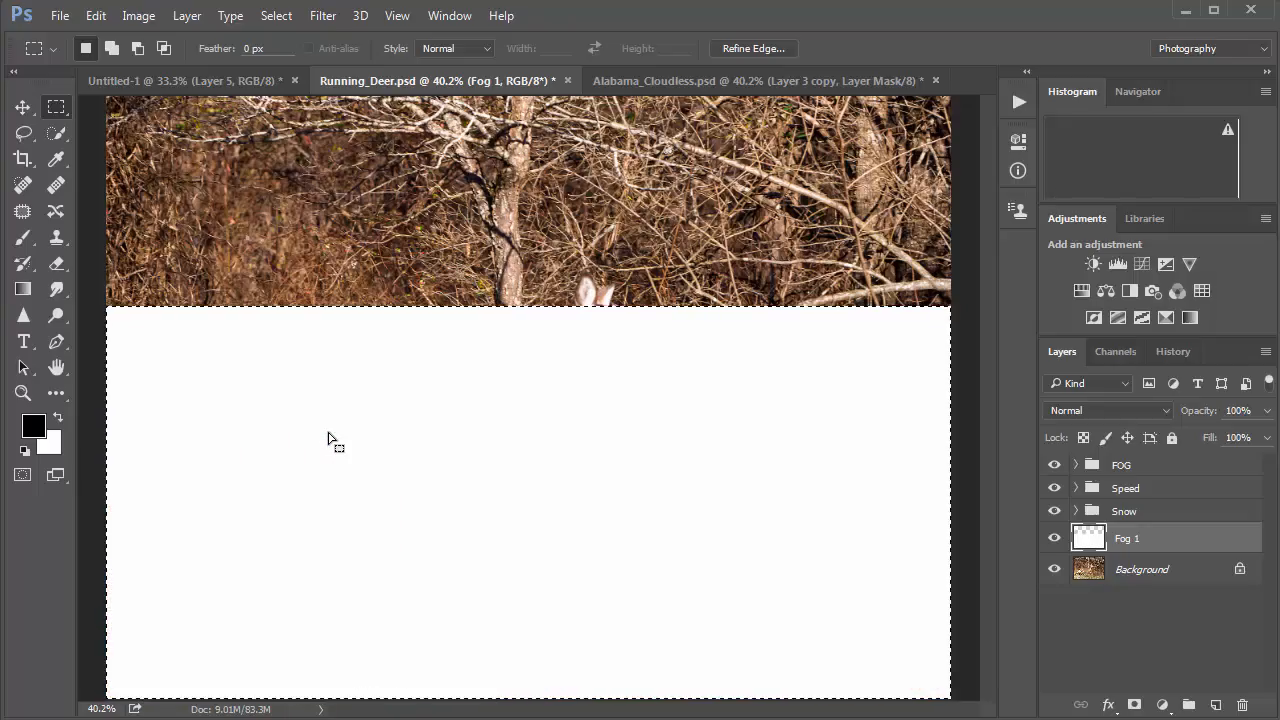
key("ctrl+d")
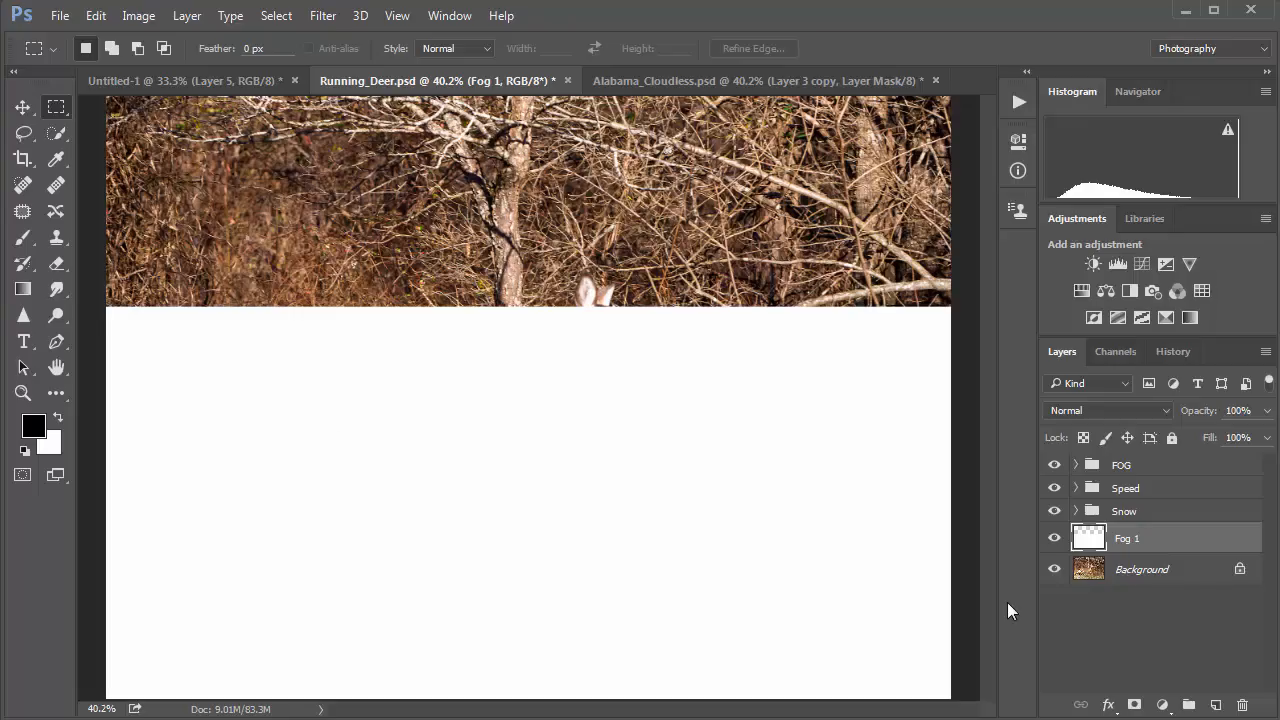
left_click(1135, 705)
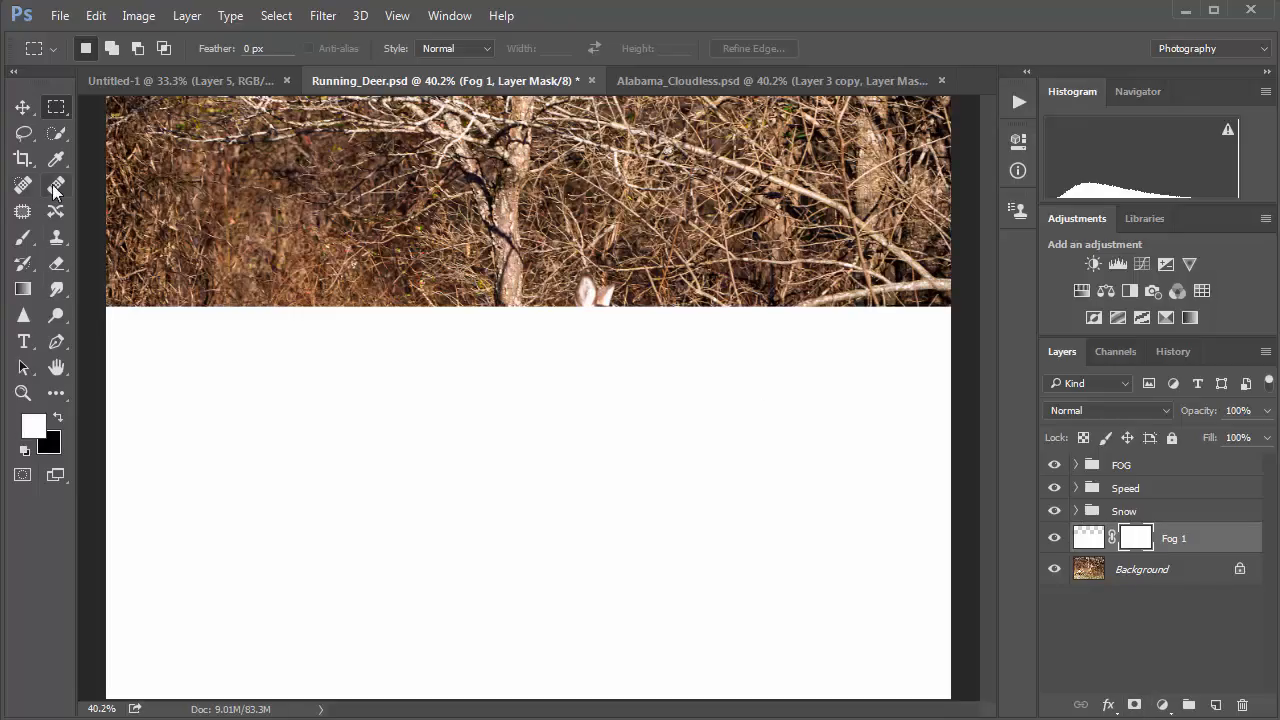
Set up the Brush tool at 500 px and 49% opacity, with black as the foreground color
left_click(24, 238)
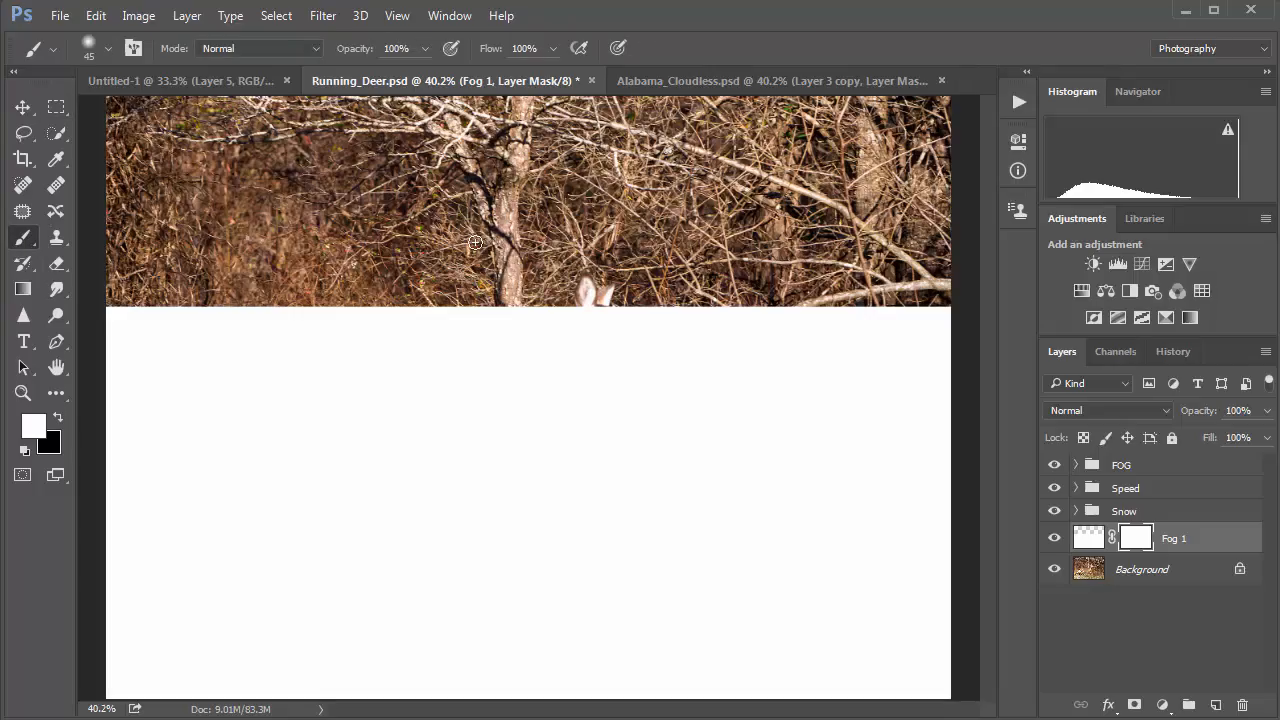
key("bracketright")
key("bracketright")
key("bracketright")
key("bracketright")
key("bracketright")
key("bracketright")
key("bracketright")
key("bracketright")
key("bracketright")
key("bracketright")
key("bracketright")
key("bracketright")
key("bracketright")
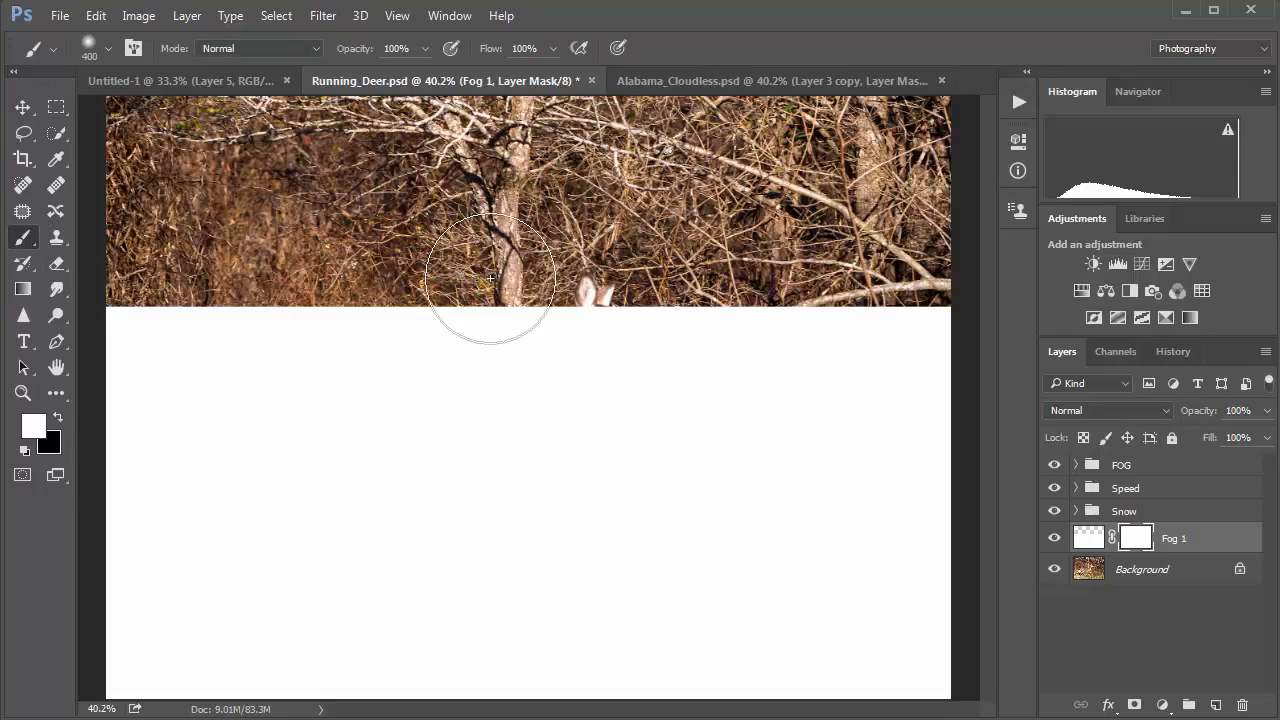
key("bracketright")
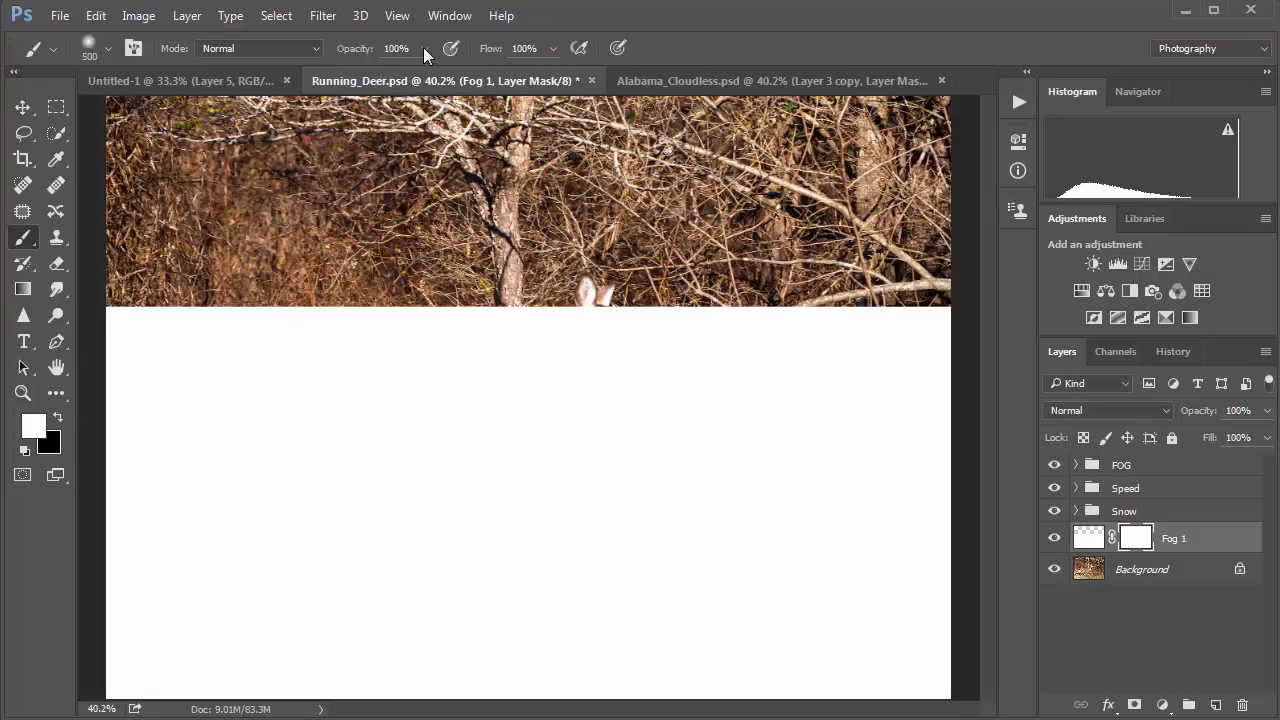
left_click(425, 48)
left_click_drag(429, 73, 370, 73)
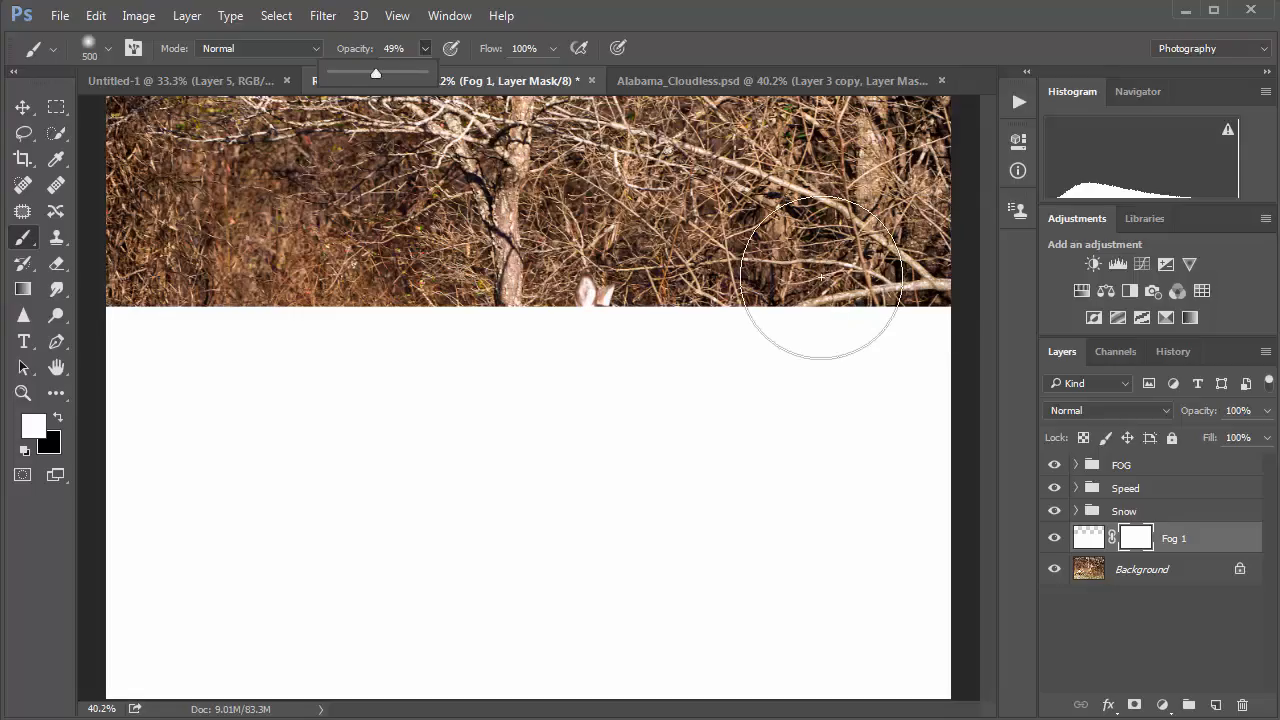
left_click(868, 281)
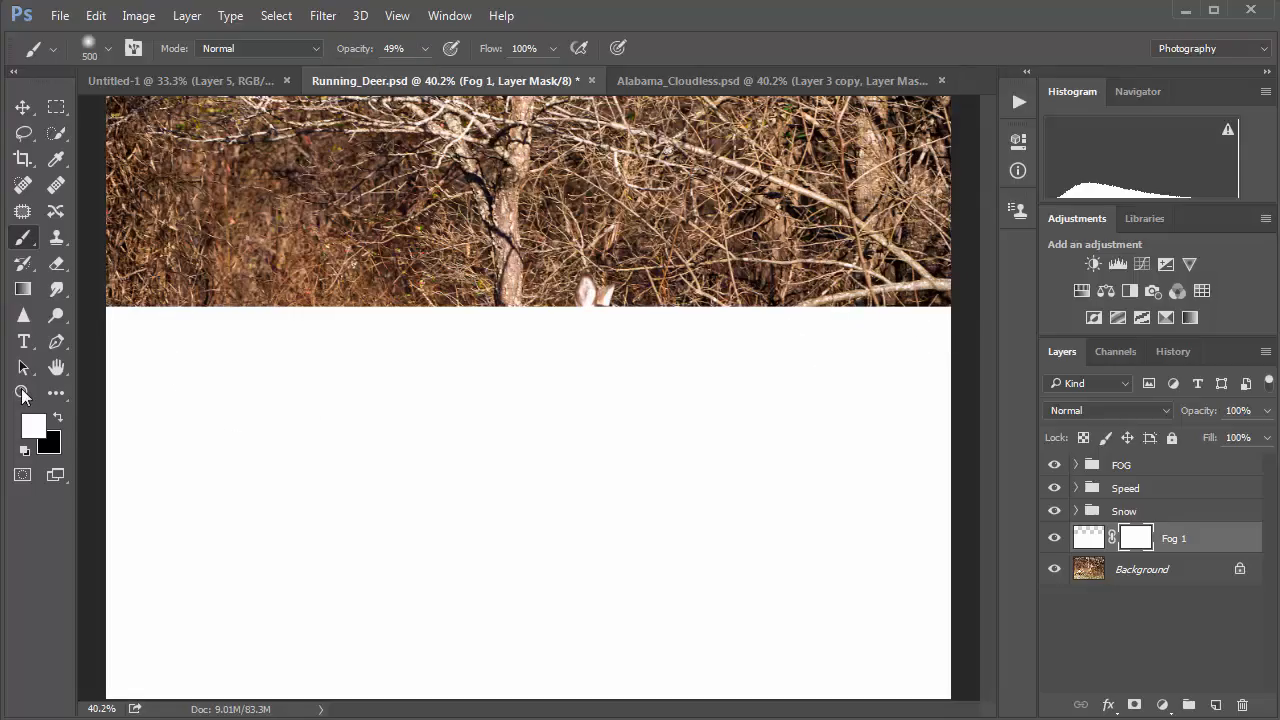
left_click(62, 417)
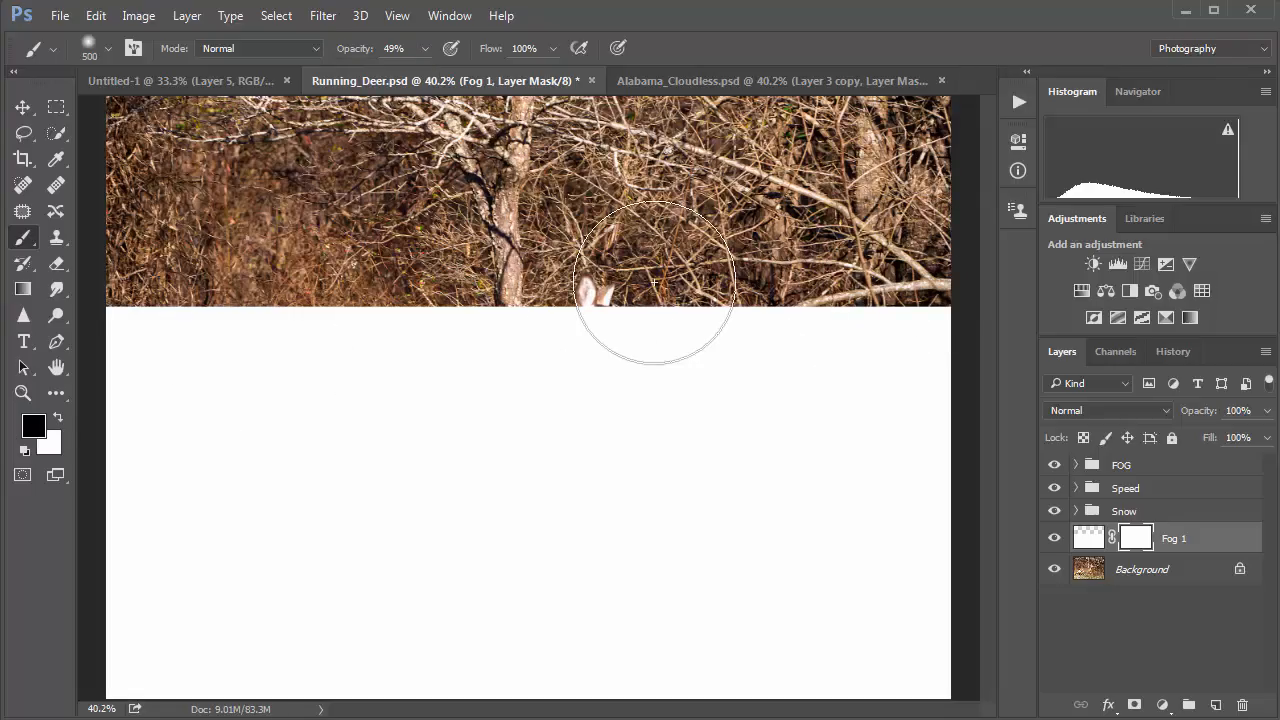
Paint black on the Fog 1 mask along the full width of the fog's upper edge to soften the hard line
mouse_move(657, 287)
left_mouse_down()
mouse_move(843, 271)
mouse_move(810, 269)
mouse_move(908, 259)
mouse_move(840, 253)
mouse_move(919, 250)
mouse_move(855, 244)
mouse_move(849, 265)
mouse_move(937, 259)
mouse_move(869, 254)
left_mouse_up()
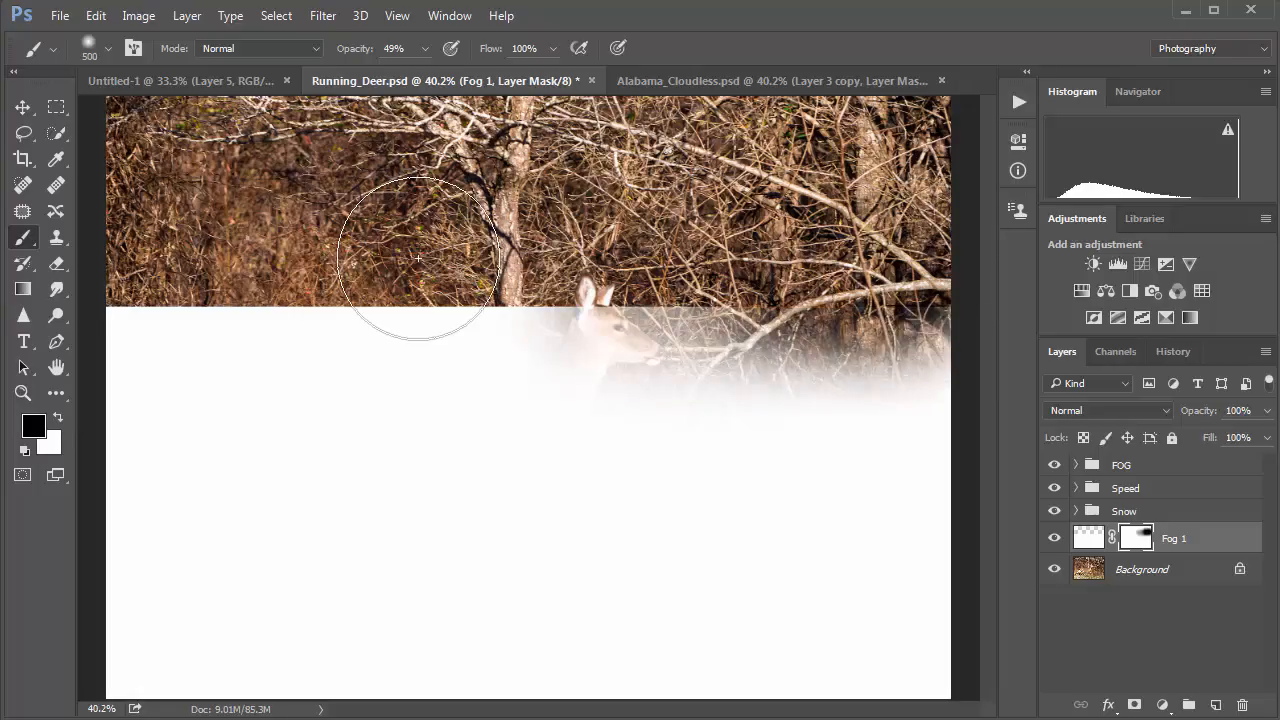
mouse_move(420, 259)
left_mouse_down()
mouse_move(681, 250)
mouse_move(440, 256)
mouse_move(664, 252)
left_mouse_up()
left_click_drag(435, 254, 600, 250)
left_click_drag(400, 246, 568, 240)
mouse_move(352, 241)
left_mouse_down()
mouse_move(23, 235)
mouse_move(414, 233)
left_mouse_up()
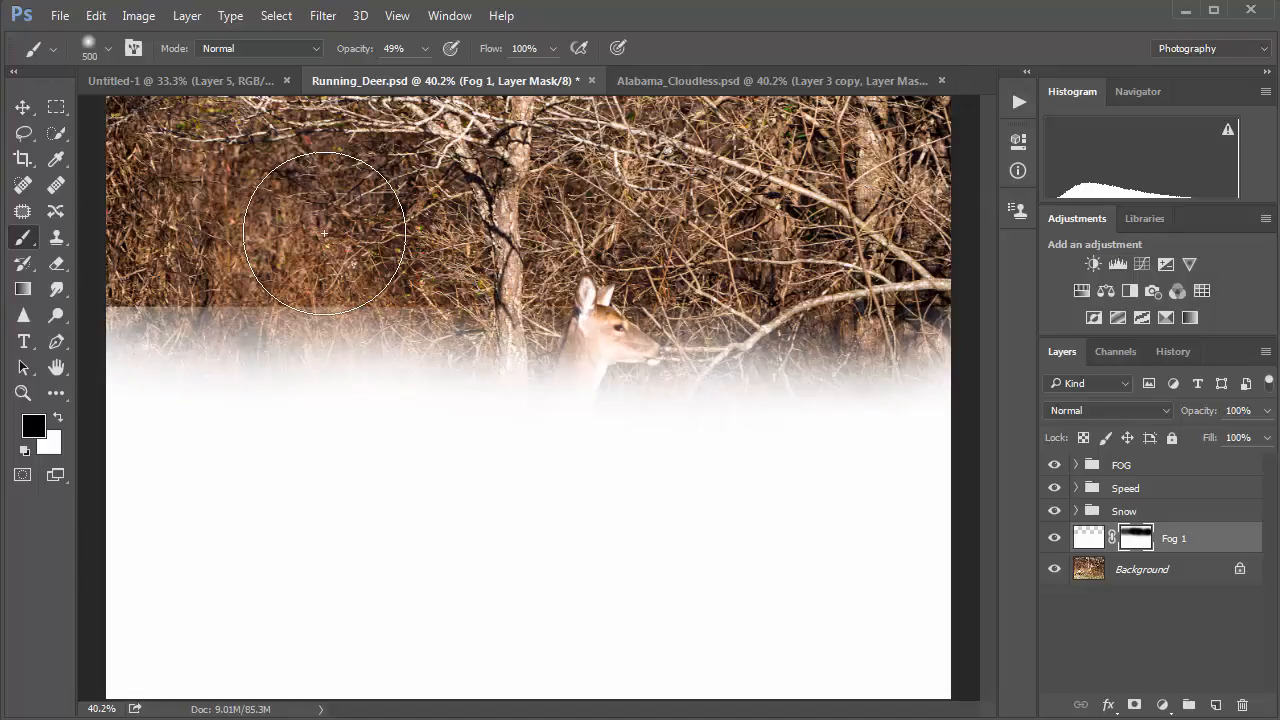
mouse_move(322, 234)
left_mouse_down()
mouse_move(0, 246)
mouse_move(174, 237)
left_mouse_up()
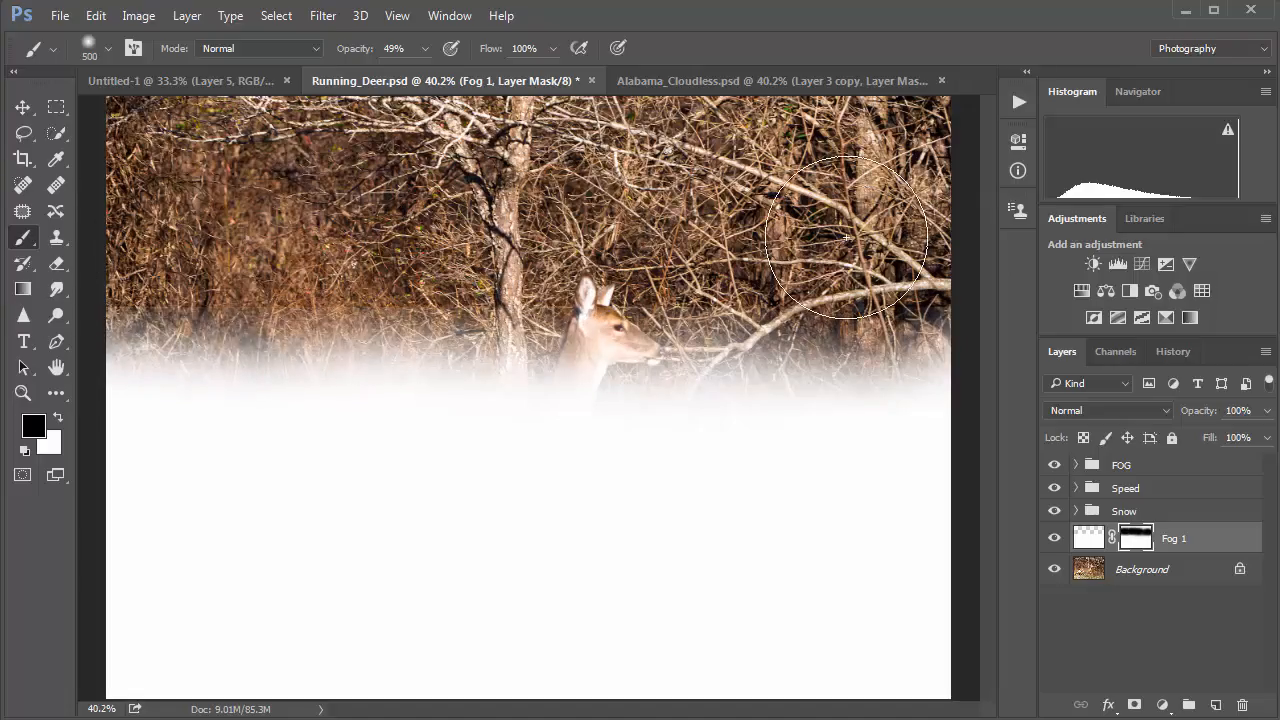
left_click(131, 269)
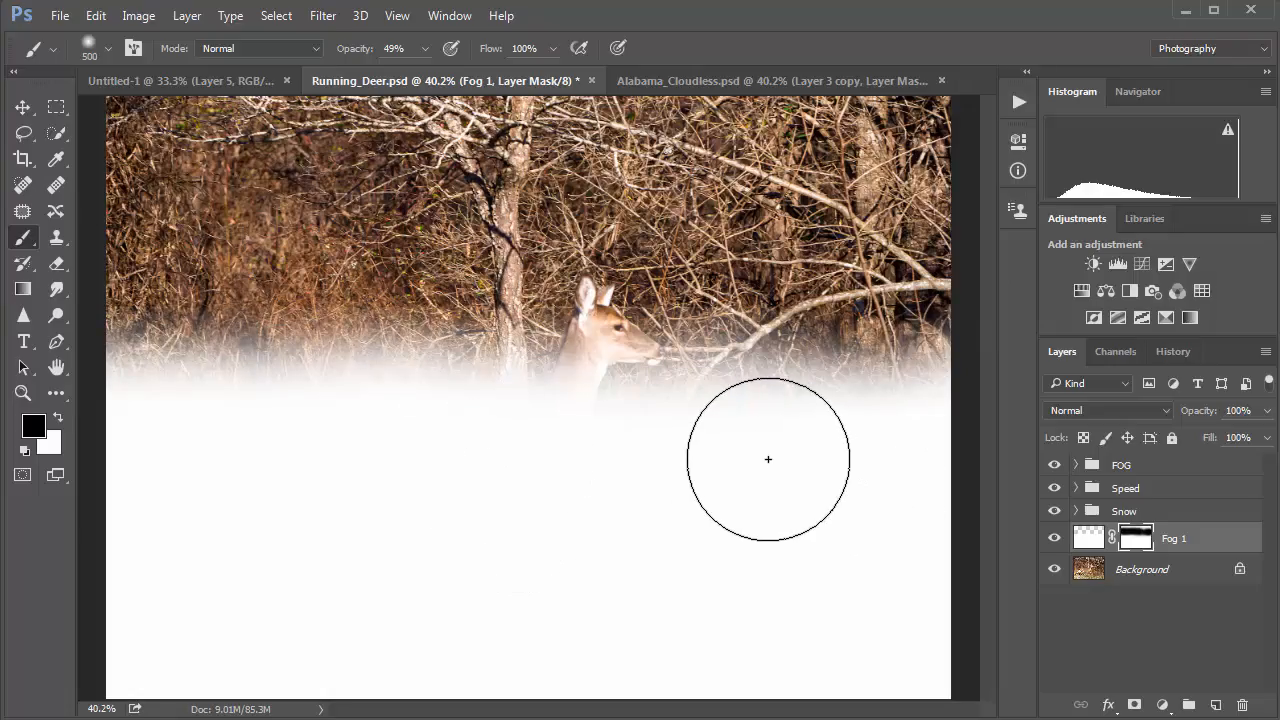
Thin the fog over the deer and grass by painting black on the mask with a 900 px brush at 10% opacity
key("bracketright")
key("bracketright")
key("bracketright")
key("bracketright")
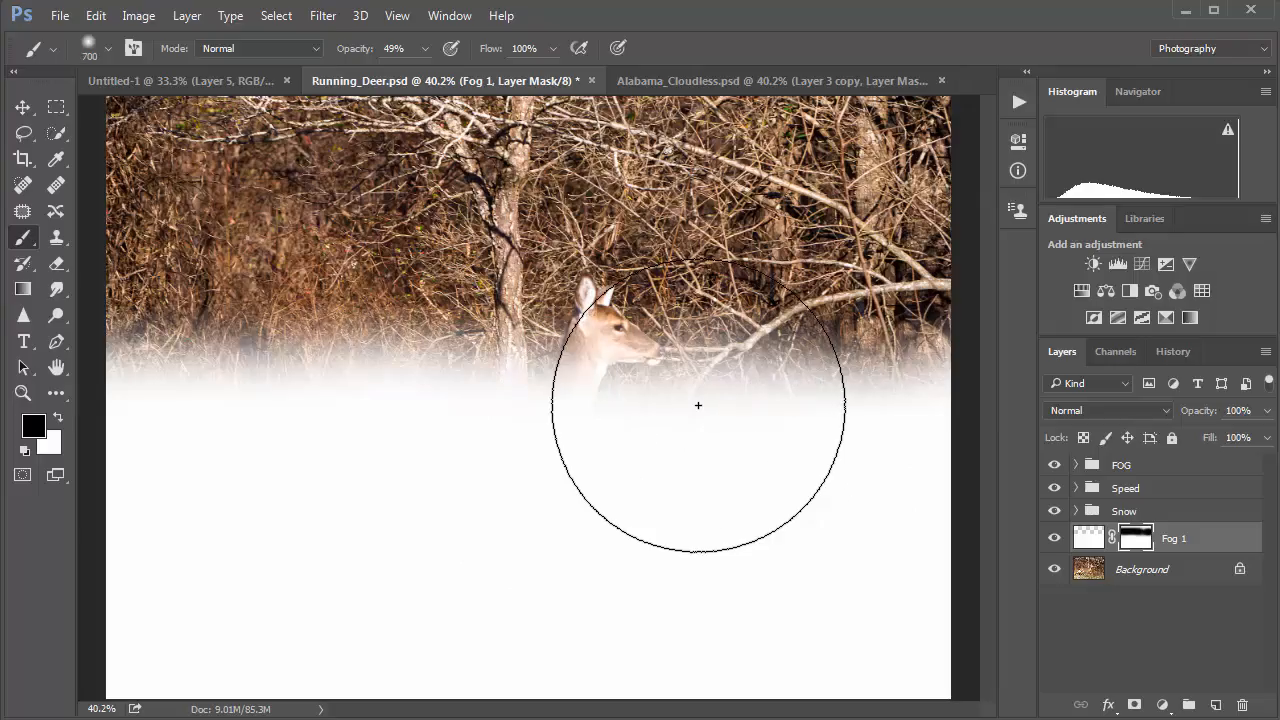
left_click(423, 49)
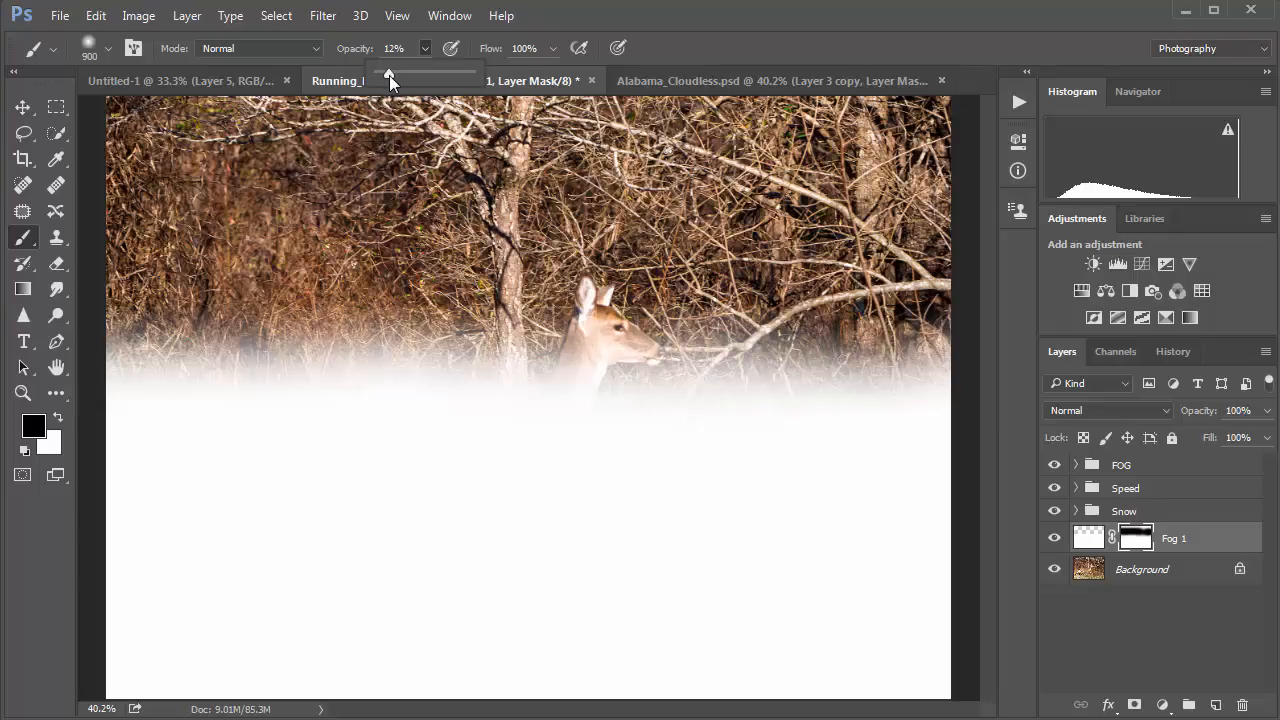
left_click(388, 52)
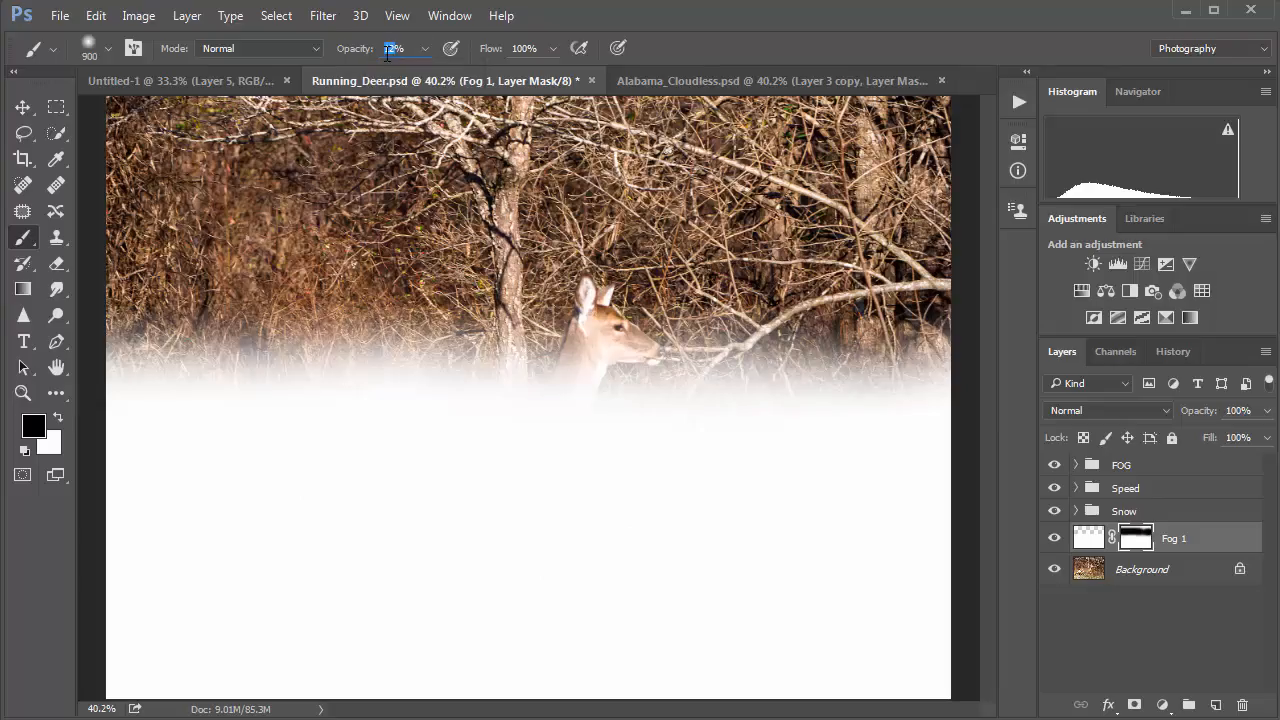
type("10")
key("Return")
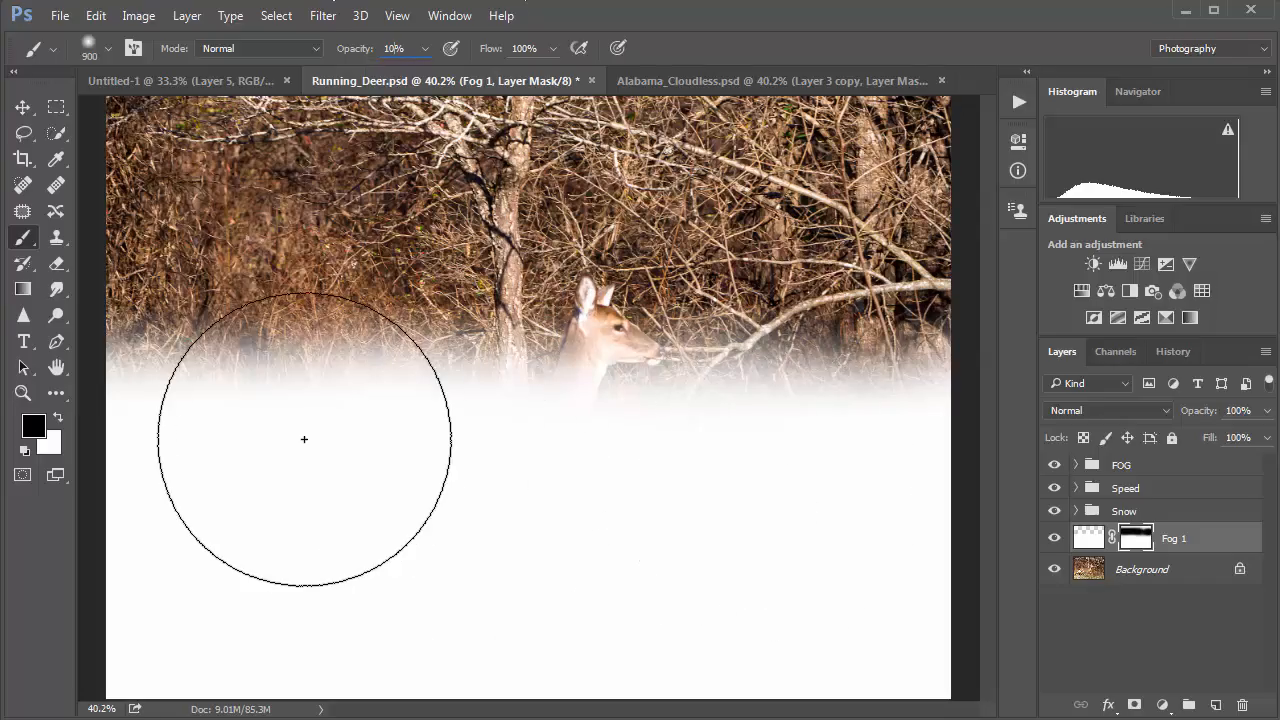
mouse_move(303, 437)
left_mouse_down()
mouse_move(254, 414)
mouse_move(350, 362)
mouse_move(377, 387)
mouse_move(926, 351)
mouse_move(890, 587)
mouse_move(757, 511)
mouse_move(594, 501)
mouse_move(386, 447)
mouse_move(355, 367)
mouse_move(185, 359)
mouse_move(306, 378)
mouse_move(452, 357)
mouse_move(856, 336)
mouse_move(788, 340)
mouse_move(237, 479)
mouse_move(177, 459)
mouse_move(233, 406)
mouse_move(458, 378)
mouse_move(621, 377)
mouse_move(794, 429)
mouse_move(890, 504)
mouse_move(806, 492)
mouse_move(476, 578)
mouse_move(487, 573)
mouse_move(472, 516)
mouse_move(340, 355)
mouse_move(156, 334)
mouse_move(98, 438)
mouse_move(90, 534)
mouse_move(206, 496)
mouse_move(385, 548)
mouse_move(414, 511)
mouse_move(717, 496)
mouse_move(893, 359)
mouse_move(904, 548)
mouse_move(872, 414)
mouse_move(548, 359)
mouse_move(432, 317)
mouse_move(329, 355)
mouse_move(219, 331)
mouse_move(610, 362)
mouse_move(799, 345)
left_mouse_up()
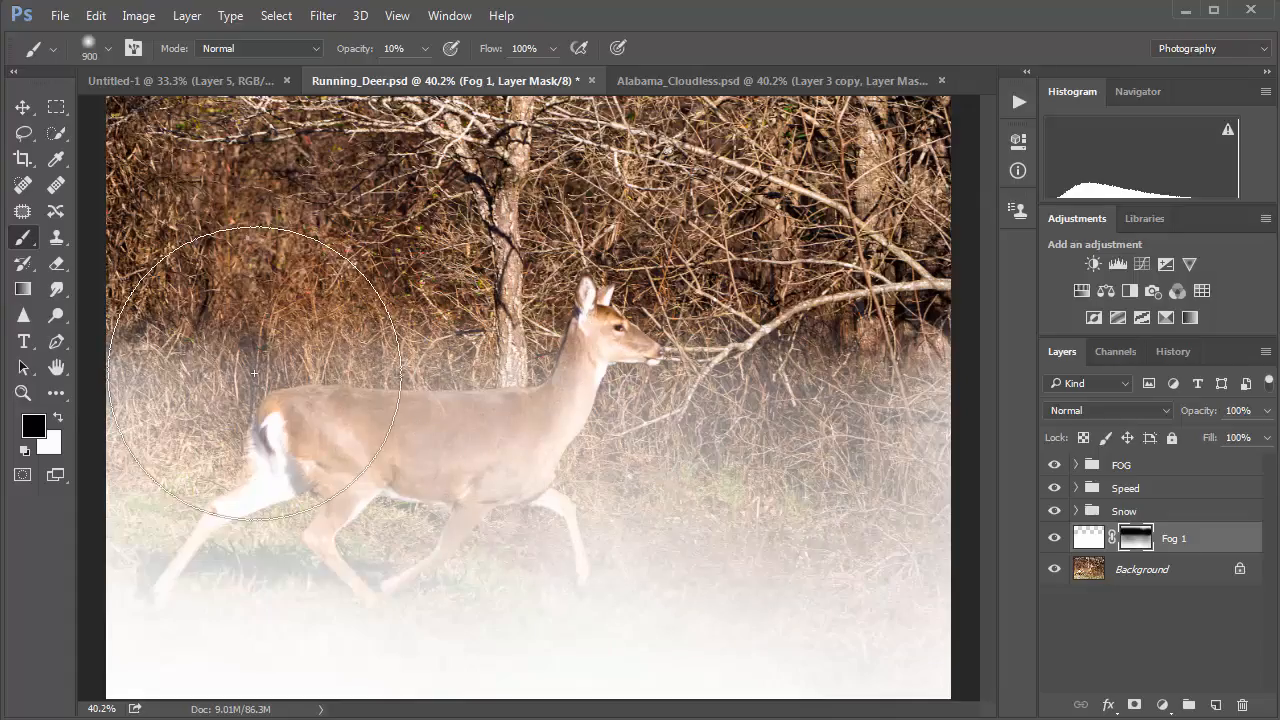
Clear the fog from the deer's head, neck and body by painting the mask with a 150 px black brush at 100% opacity
key("bracketleft")
key("bracketleft")
key("bracketleft")
key("bracketleft")
key("bracketleft")
key("bracketleft")
key("bracketleft")
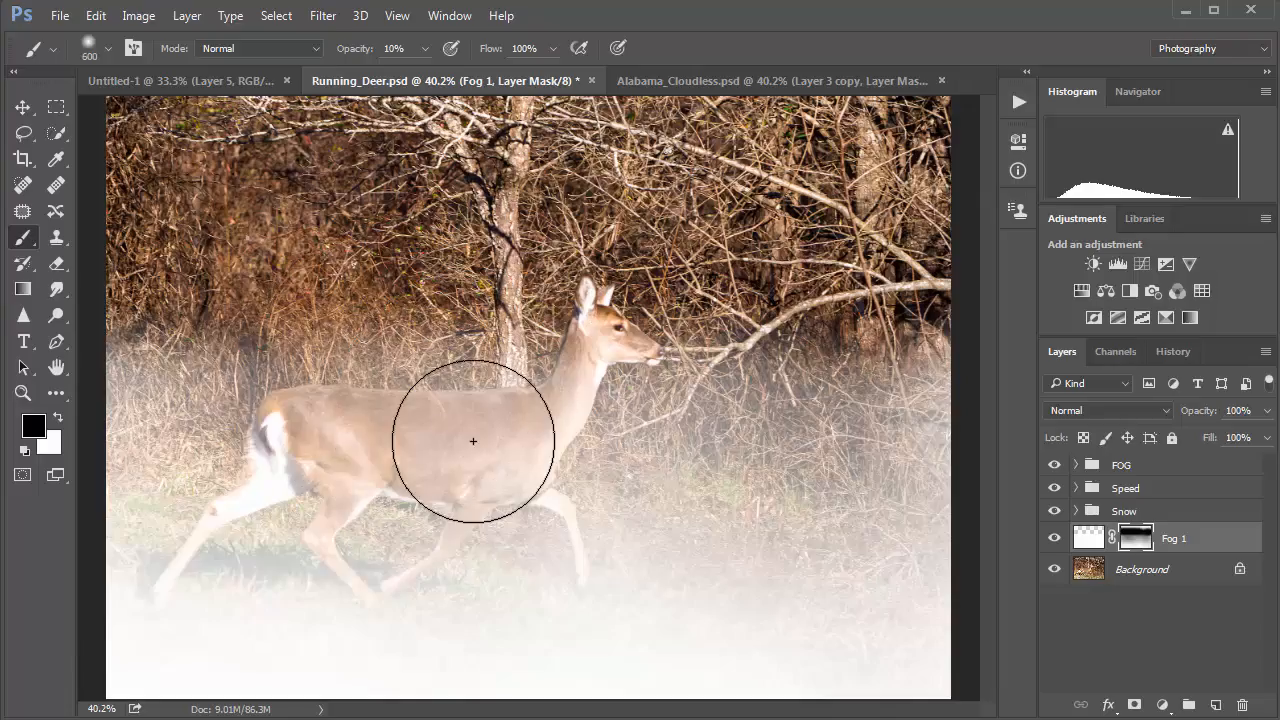
key("bracketleft")
key("bracketleft")
key("bracketleft")
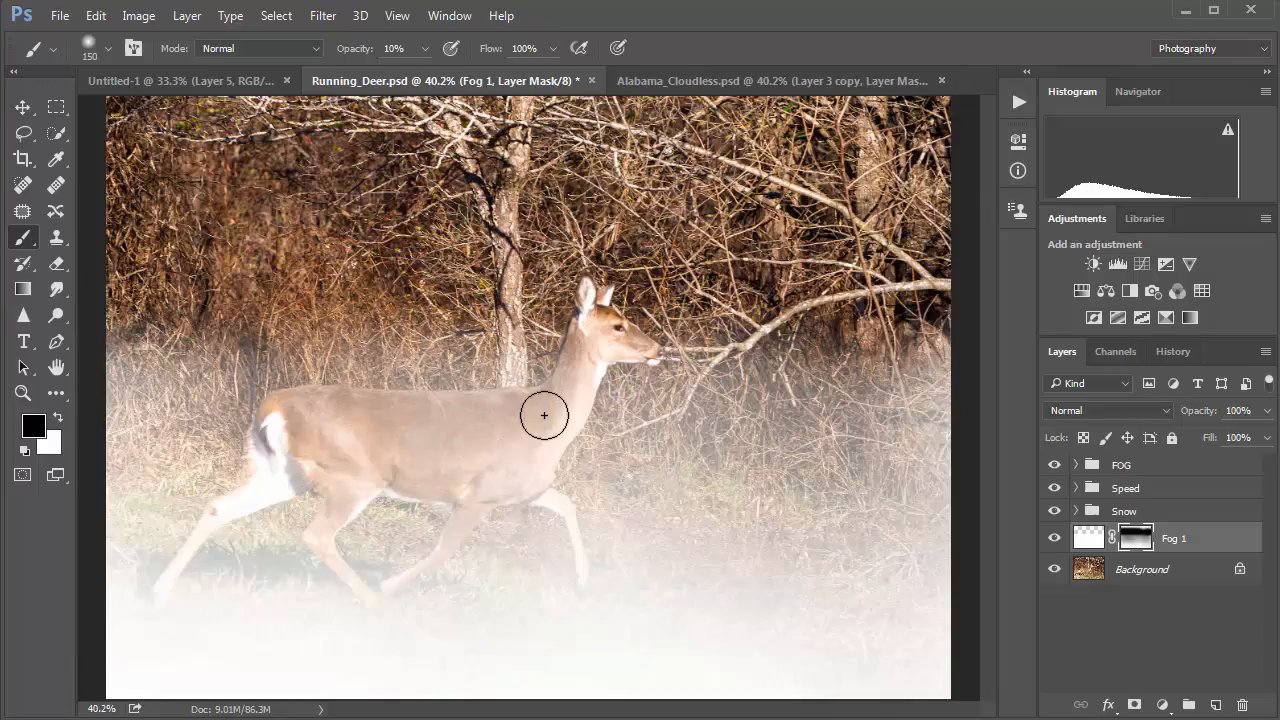
left_click(425, 48)
left_click_drag(434, 72, 585, 88)
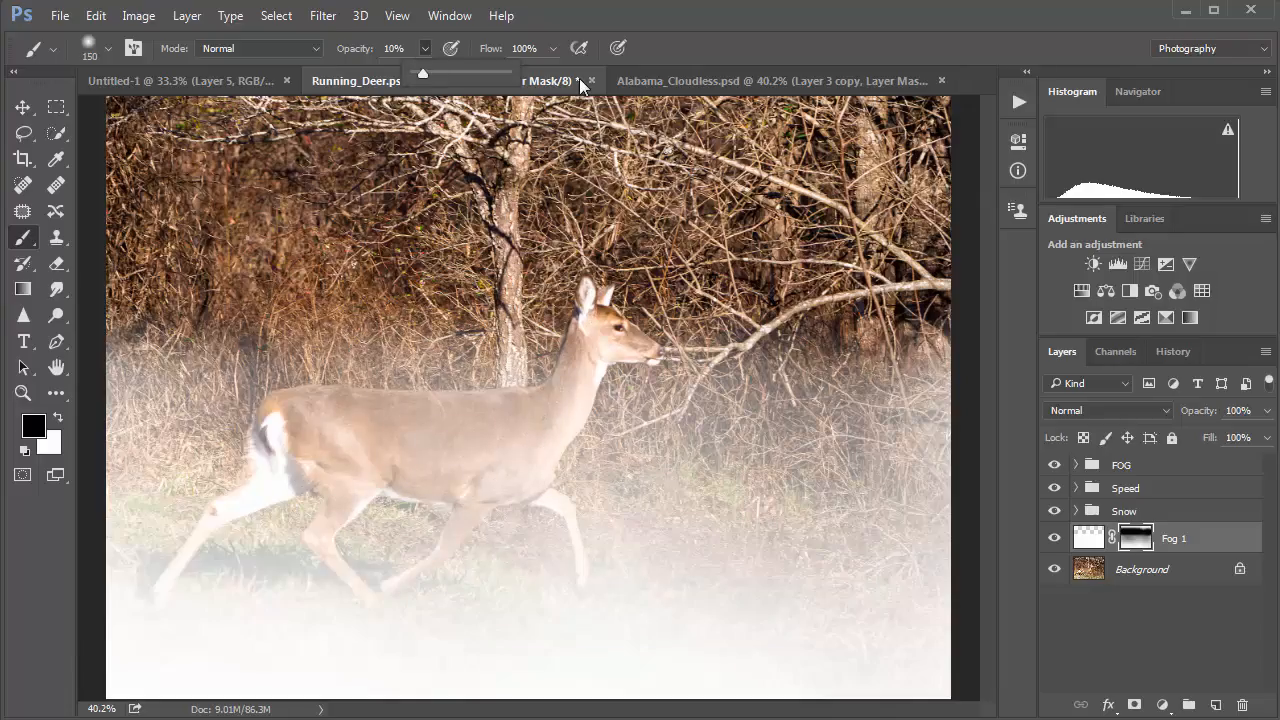
mouse_move(583, 365)
left_mouse_down()
mouse_move(414, 462)
mouse_move(550, 414)
mouse_move(314, 417)
mouse_move(514, 420)
mouse_move(469, 438)
mouse_move(525, 438)
mouse_move(496, 474)
mouse_move(421, 461)
mouse_move(477, 404)
mouse_move(426, 390)
mouse_move(425, 408)
mouse_move(458, 420)
mouse_move(281, 432)
mouse_move(299, 463)
mouse_move(308, 439)
mouse_move(330, 469)
mouse_move(354, 468)
mouse_move(336, 507)
mouse_move(373, 477)
mouse_move(319, 537)
mouse_move(401, 471)
mouse_move(421, 483)
mouse_move(390, 484)
mouse_move(473, 488)
mouse_move(464, 513)
mouse_move(551, 447)
mouse_move(602, 321)
left_mouse_up()
Reduce the brush to 70 px and paint the fog away around the deer's tail and rump
key("bracketleft")
key("bracketleft")
key("bracketleft")
key("bracketleft")
key("bracketleft")
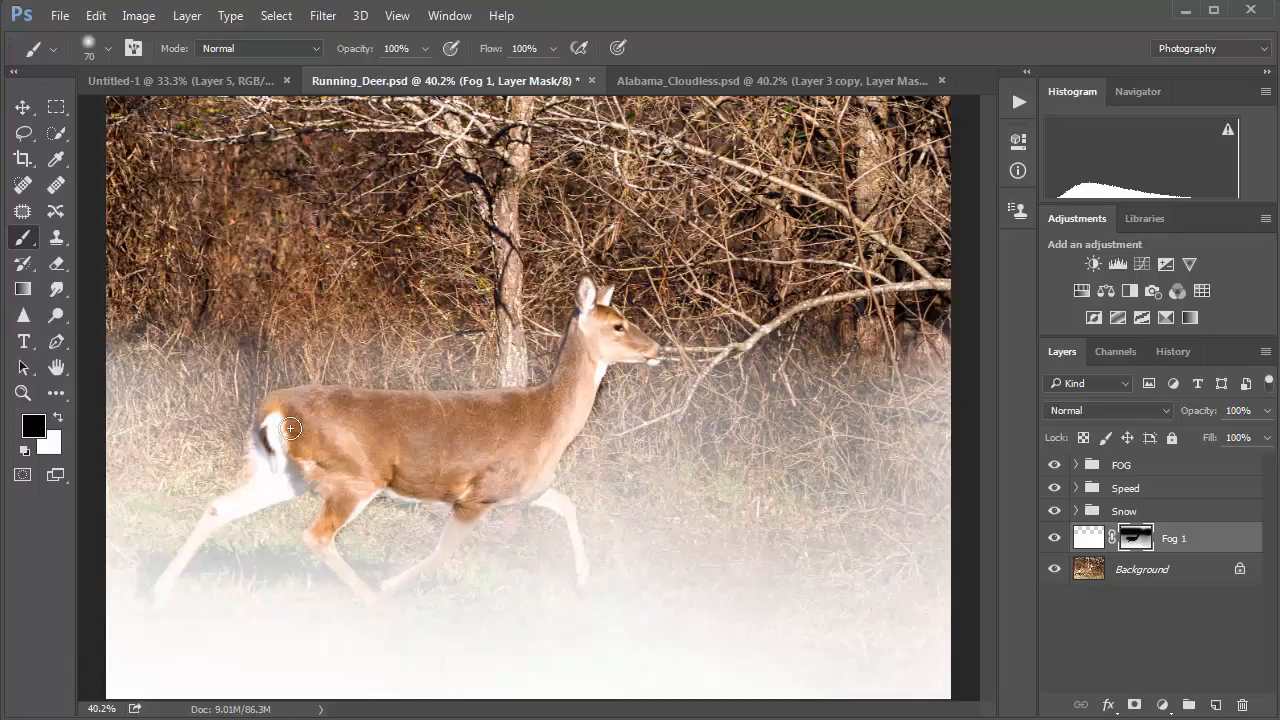
mouse_move(266, 447)
left_mouse_down()
mouse_move(280, 466)
mouse_move(266, 494)
mouse_move(217, 517)
mouse_move(276, 482)
left_mouse_up()
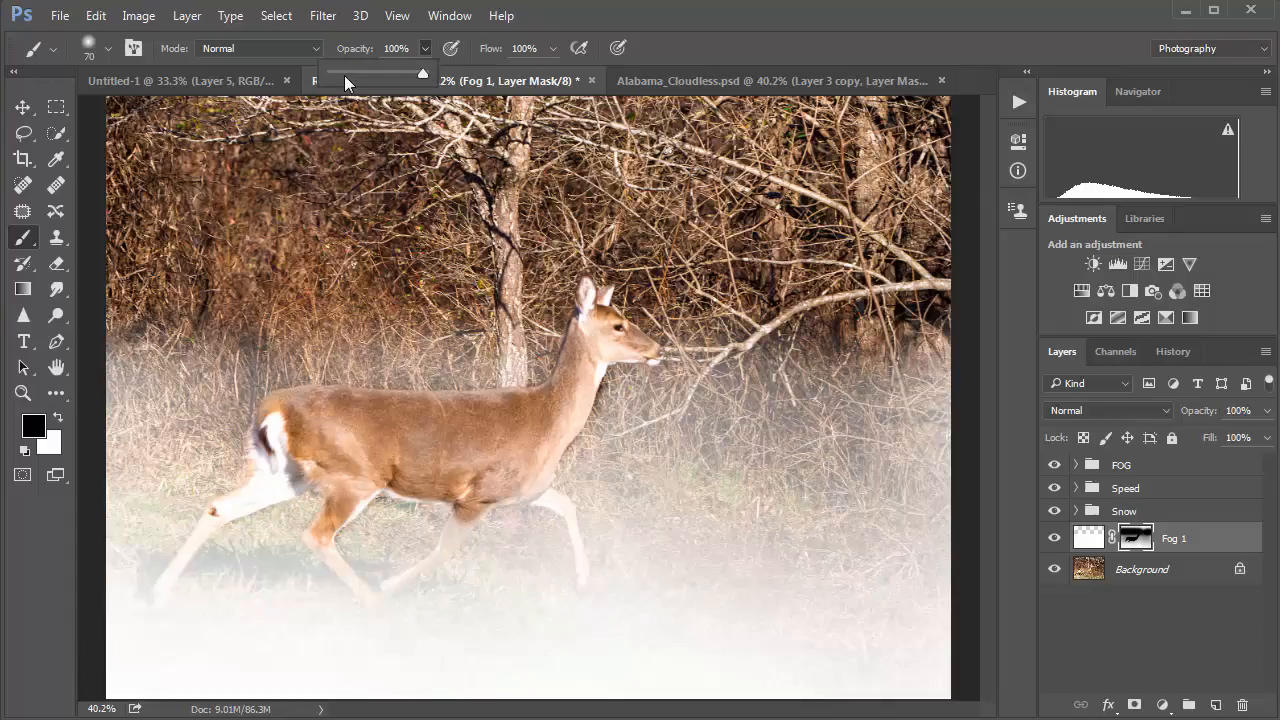
Paint fog back in front of the deer's neck and chest with white at 16% opacity, using a 50 px and a 90 px brush
left_click(344, 74)
key("bracketleft")
key("bracketleft")
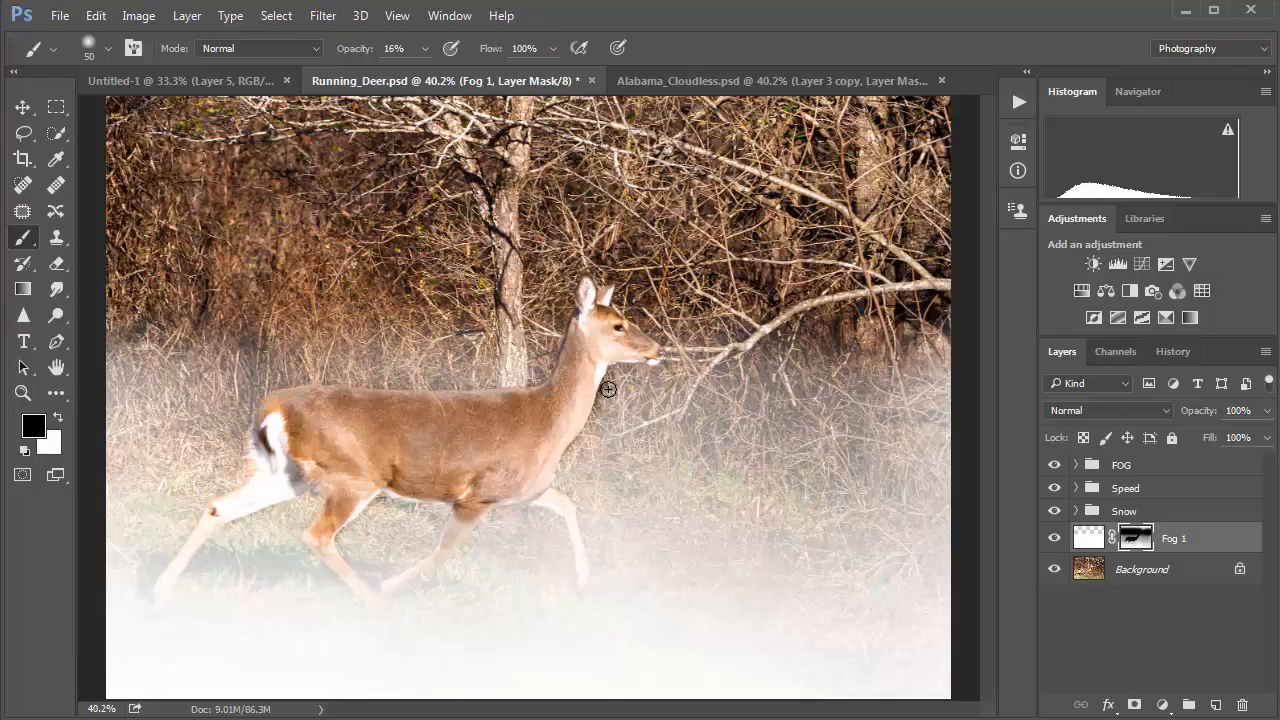
key("x")
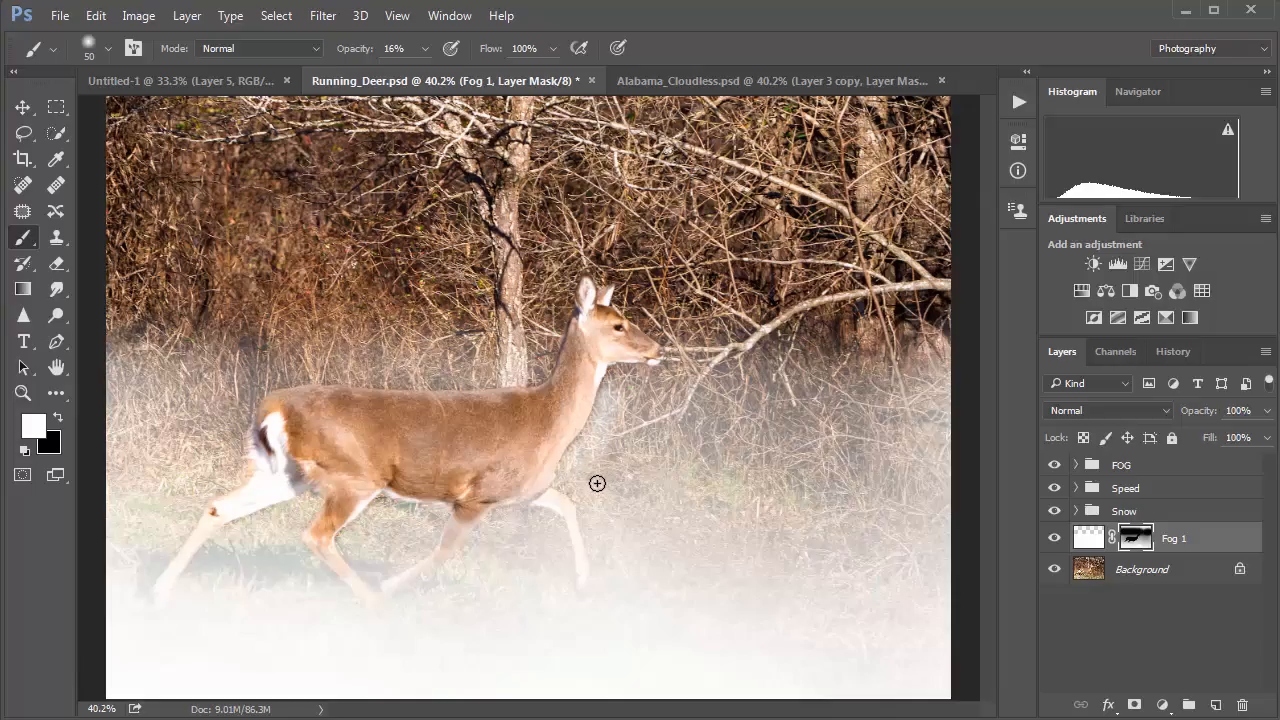
key("bracketright")
key("bracketright")
key("bracketright")
key("bracketright")
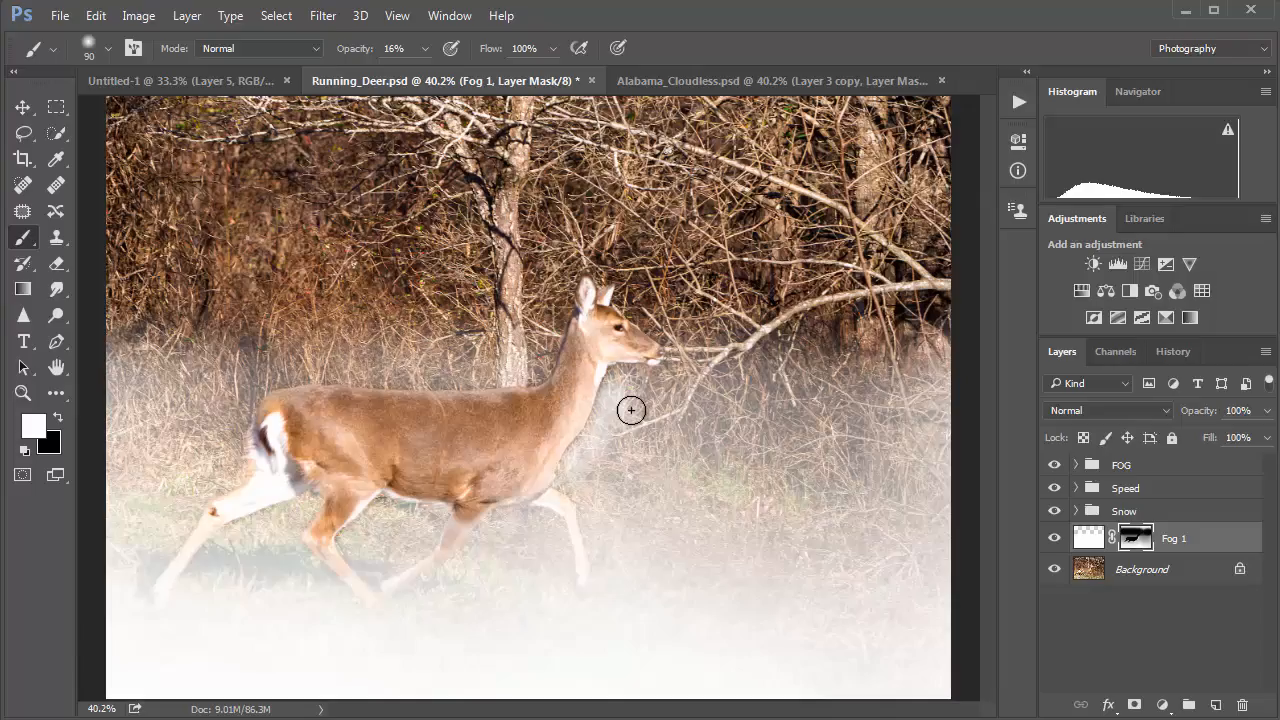
mouse_move(631, 410)
left_mouse_down()
mouse_move(654, 391)
mouse_move(637, 380)
mouse_move(641, 441)
left_mouse_up()
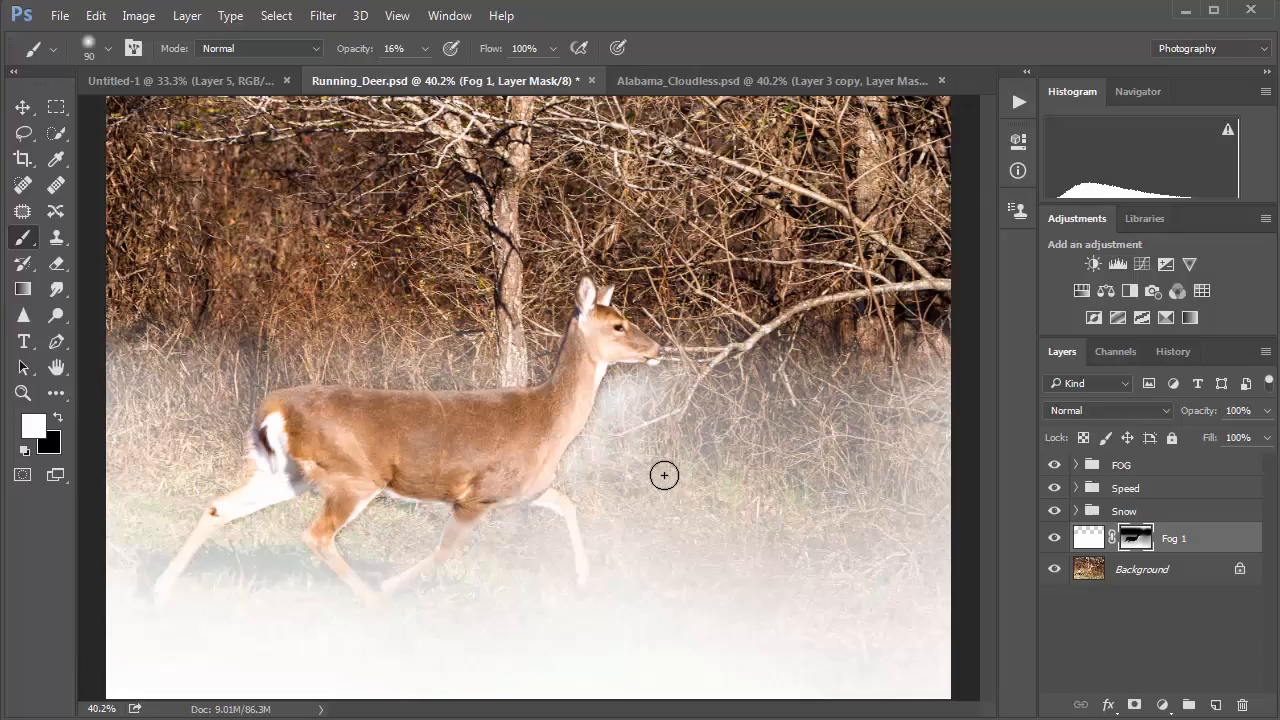
Blend the fog in front of the deer's neck and chest with a 175 px black brush at 10% opacity
key("x")
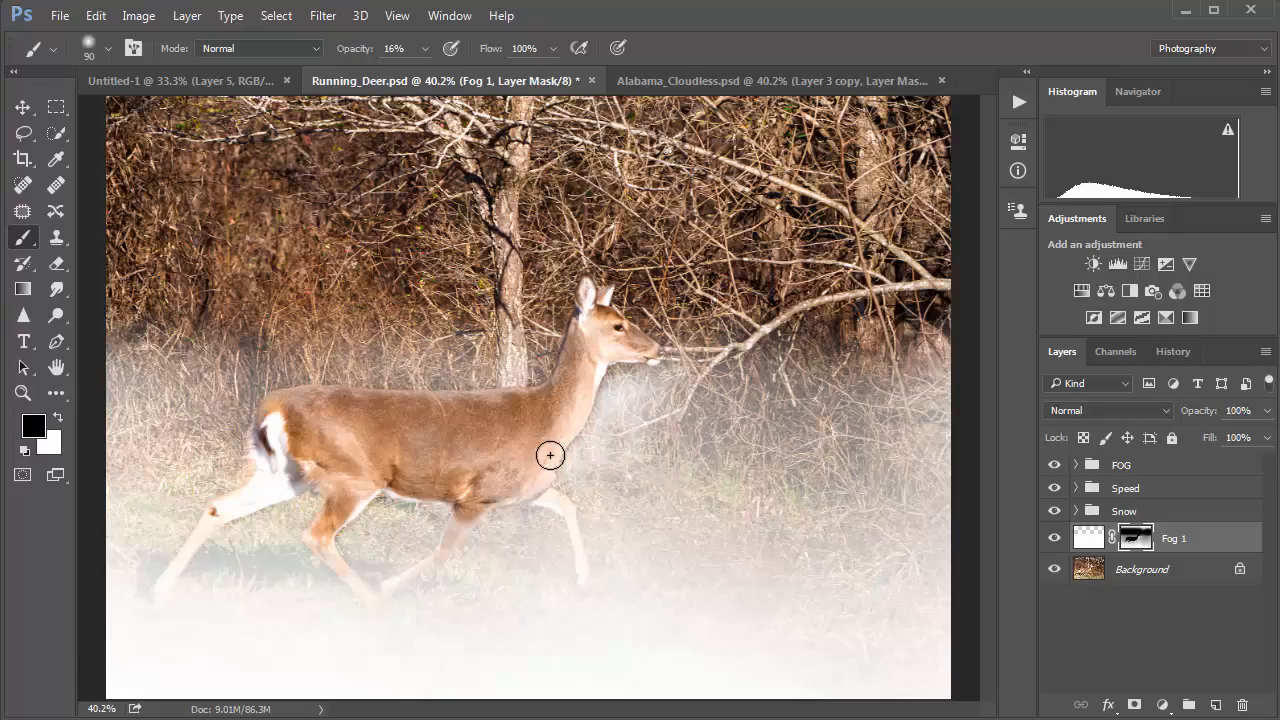
left_click(425, 49)
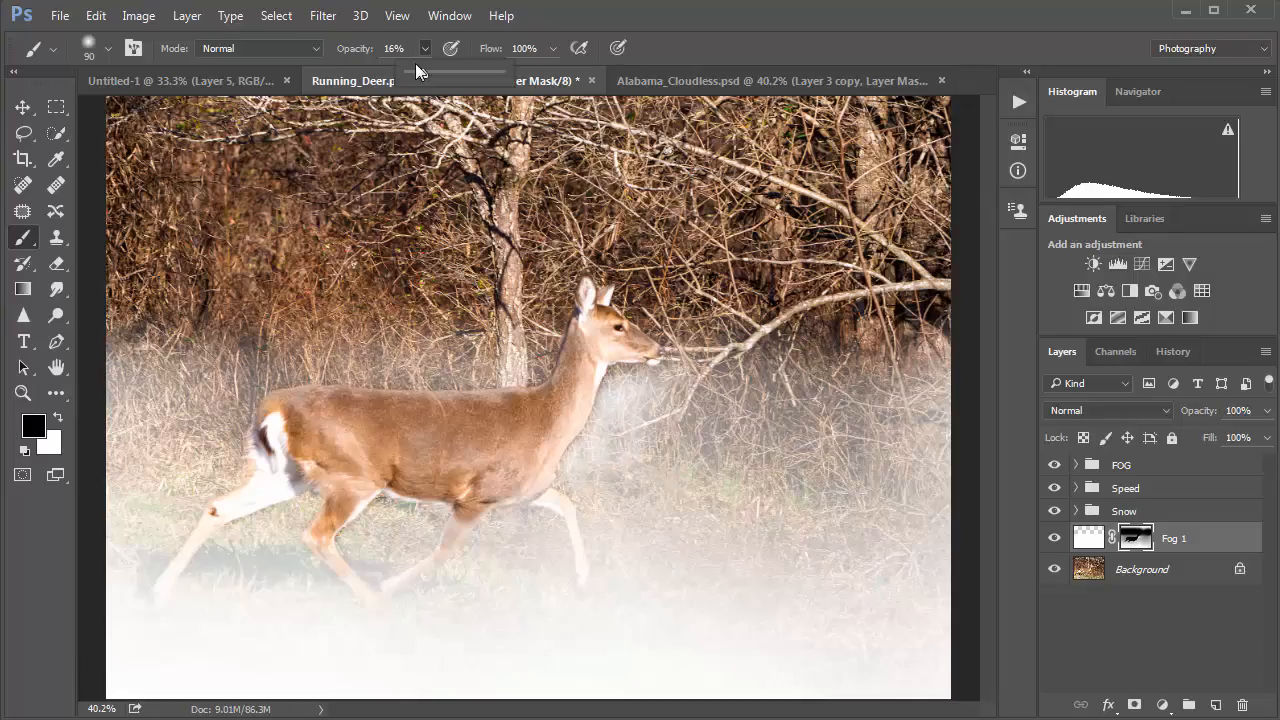
left_click(386, 49)
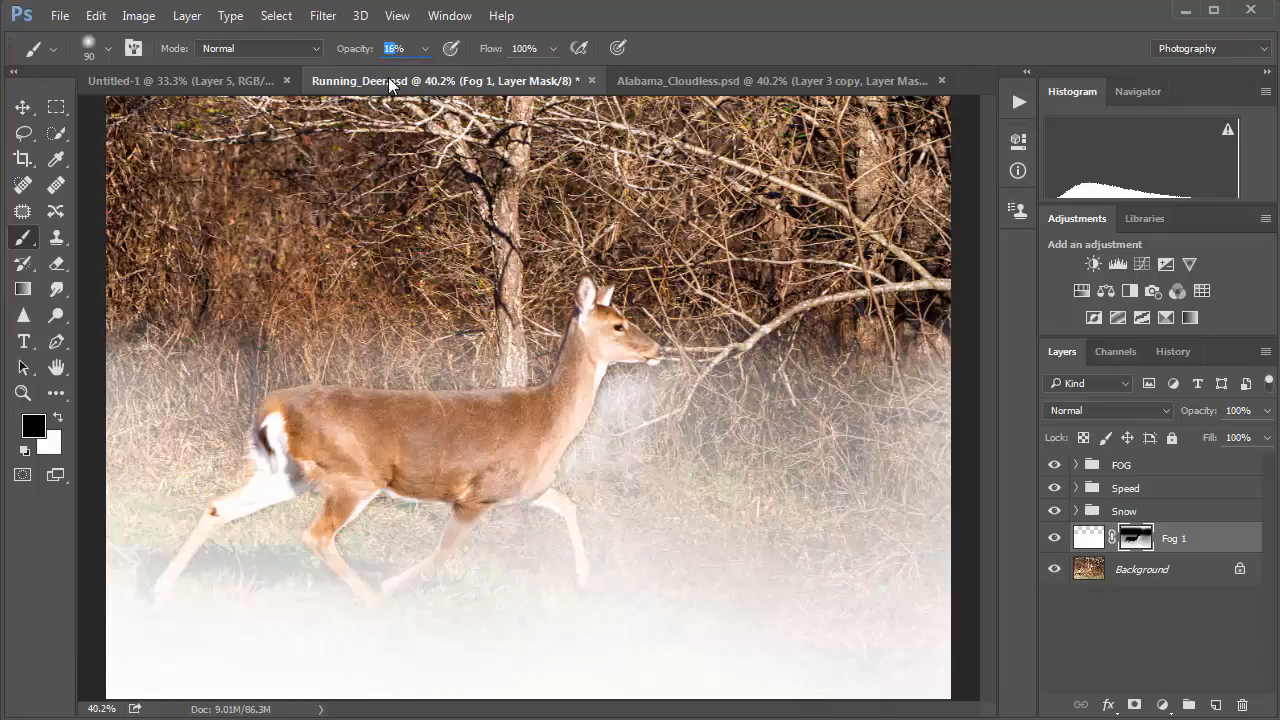
type("10")
key("Return")
key("bracketright")
key("bracketright")
key("bracketright")
key("bracketright")
mouse_move(626, 406)
left_mouse_down()
mouse_move(620, 451)
mouse_move(620, 414)
mouse_move(594, 463)
left_mouse_up()
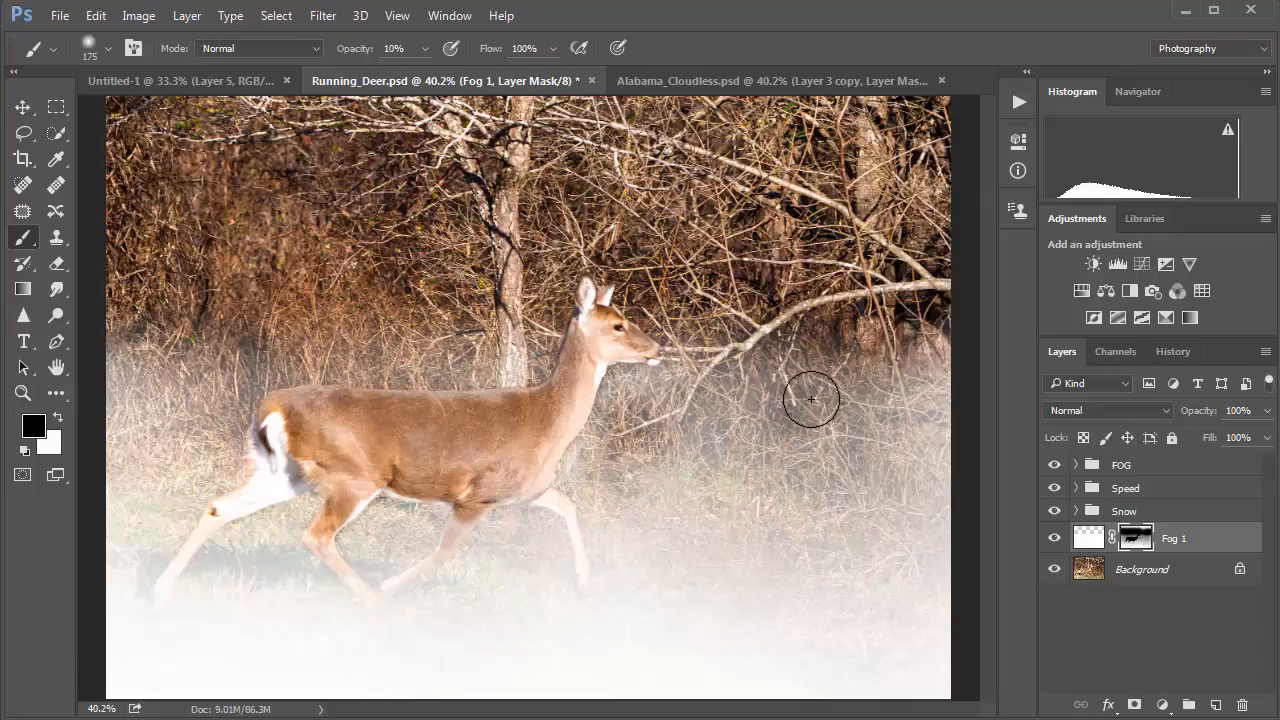
Enlarge the brush to 400 px and paint black on the mask to thin the fog over the background brush and the grass
key("bracketright")
key("bracketright")
key("bracketright")
key("bracketright")
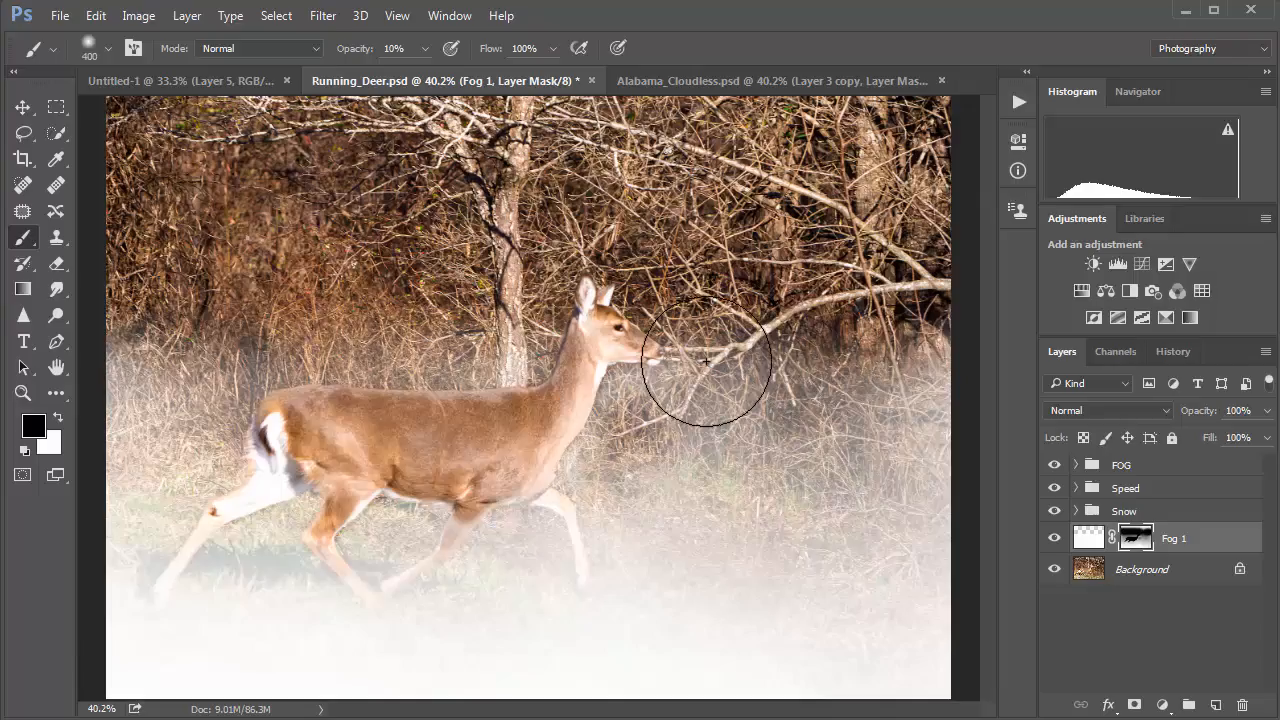
mouse_move(872, 365)
left_mouse_down()
mouse_move(767, 479)
mouse_move(801, 408)
mouse_move(820, 412)
mouse_move(868, 370)
left_mouse_up()
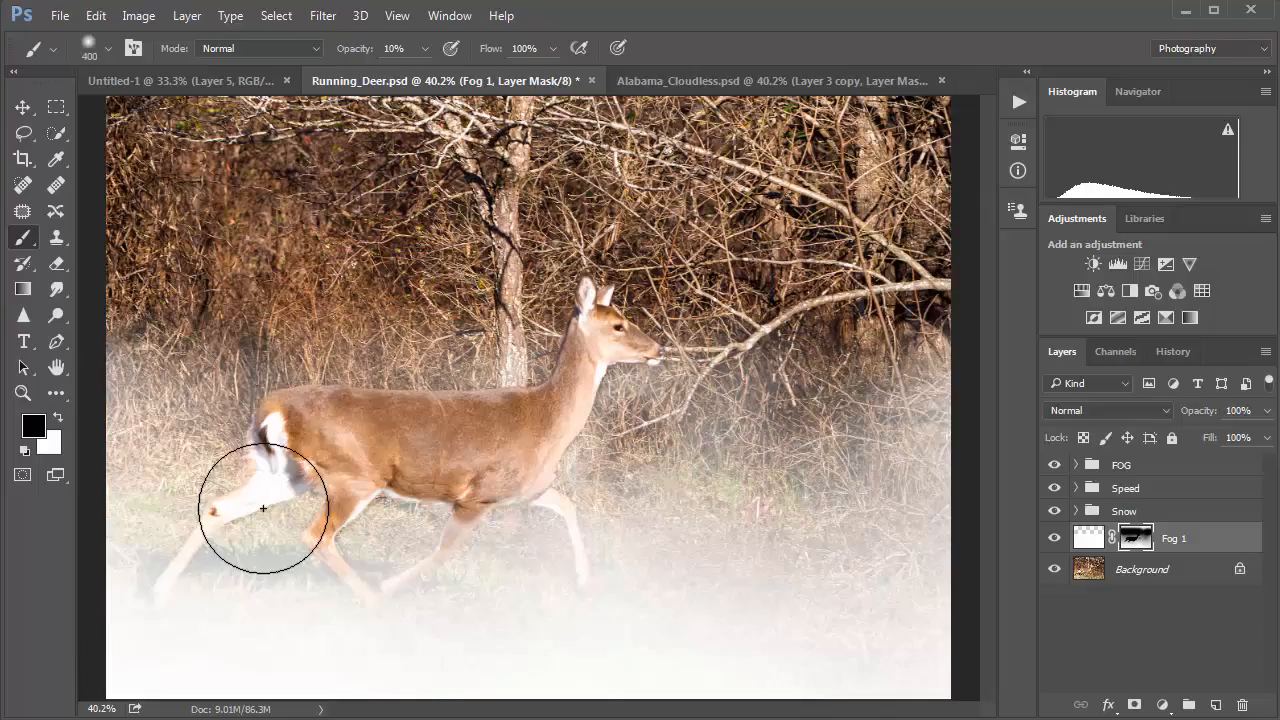
mouse_move(481, 584)
left_mouse_down()
mouse_move(759, 602)
mouse_move(697, 587)
mouse_move(894, 614)
mouse_move(874, 576)
mouse_move(759, 541)
mouse_move(745, 567)
mouse_move(902, 554)
mouse_move(578, 621)
mouse_move(796, 559)
mouse_move(654, 521)
mouse_move(519, 547)
mouse_move(167, 473)
mouse_move(133, 510)
mouse_move(194, 455)
mouse_move(143, 523)
mouse_move(192, 545)
mouse_move(194, 559)
mouse_move(251, 564)
mouse_move(254, 585)
mouse_move(451, 606)
mouse_move(593, 580)
mouse_move(477, 548)
mouse_move(493, 529)
mouse_move(519, 586)
mouse_move(724, 580)
mouse_move(727, 527)
mouse_move(887, 441)
mouse_move(453, 443)
mouse_move(420, 621)
mouse_move(823, 557)
mouse_move(846, 406)
mouse_move(667, 546)
mouse_move(631, 526)
mouse_move(685, 395)
mouse_move(737, 592)
mouse_move(490, 559)
mouse_move(607, 409)
mouse_move(824, 423)
mouse_move(666, 563)
mouse_move(867, 462)
mouse_move(662, 481)
mouse_move(773, 517)
mouse_move(822, 445)
mouse_move(790, 590)
mouse_move(706, 612)
mouse_move(746, 545)
mouse_move(814, 506)
mouse_move(902, 517)
mouse_move(157, 543)
mouse_move(109, 560)
mouse_move(123, 549)
mouse_move(277, 643)
mouse_move(404, 643)
mouse_move(432, 629)
left_mouse_up()
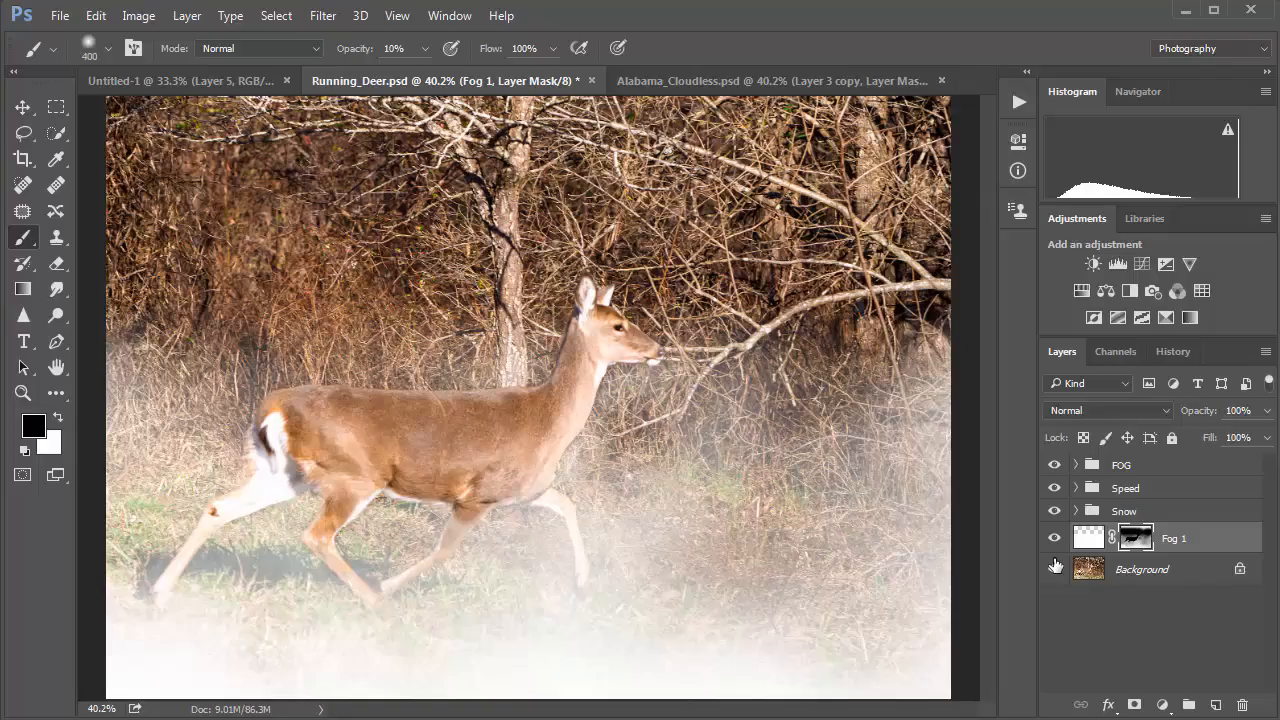
Paint white on the Fog 1 mask over the deer's shoulder with the 400 px brush at 10% opacity
key("x")
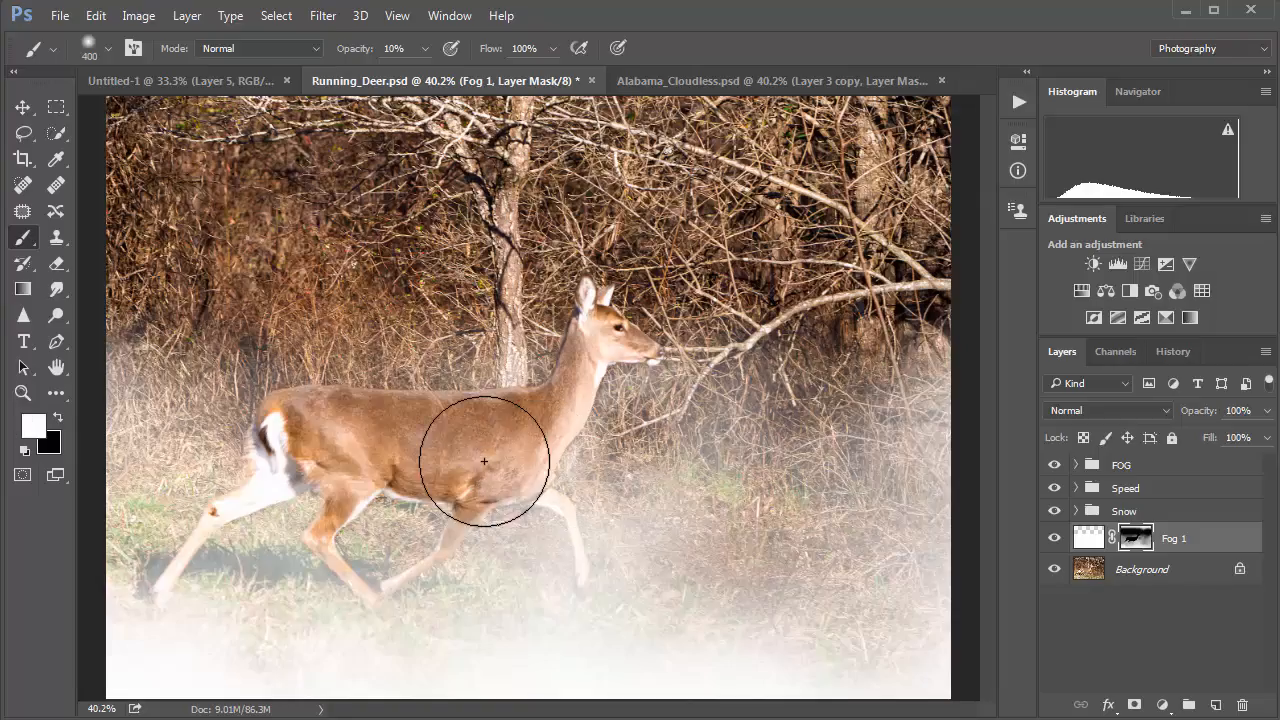
mouse_move(484, 461)
left_mouse_down()
mouse_move(423, 457)
mouse_move(406, 486)
mouse_move(503, 503)
mouse_move(504, 490)
left_mouse_up()
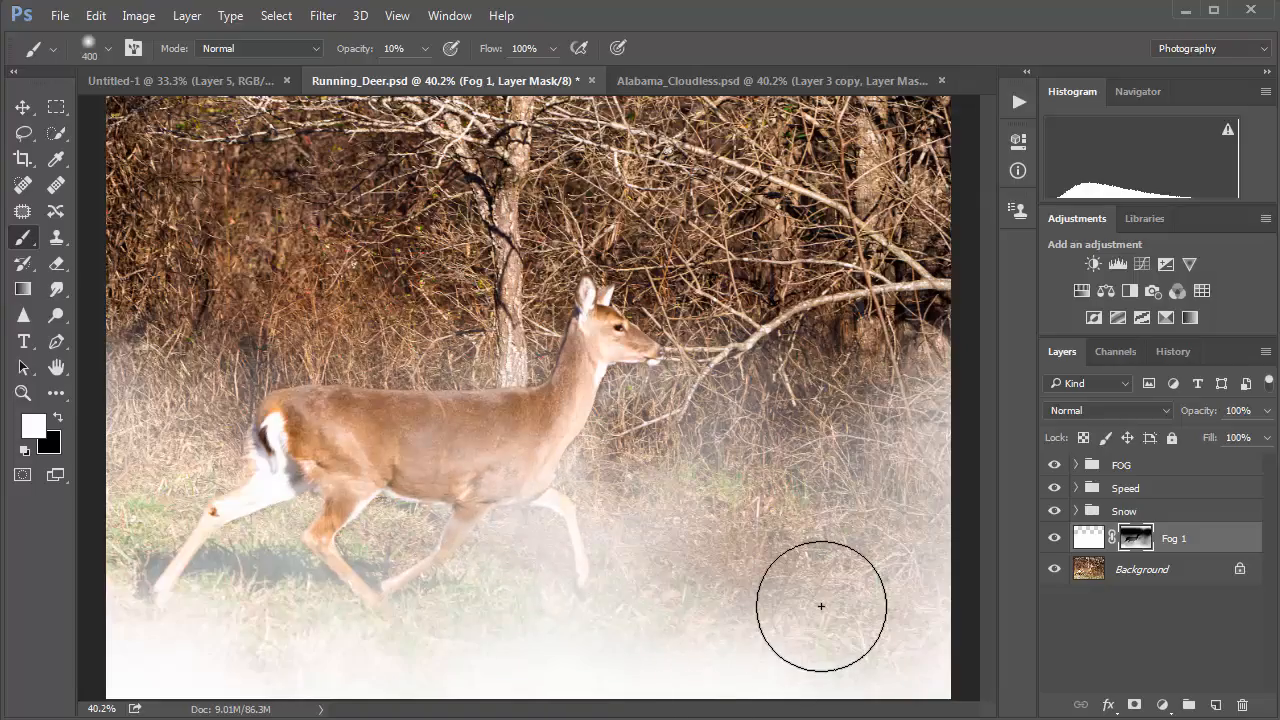
Duplicate the Background layer and hide the Fog 1 layer and the Snow, Speed and FOG groups
left_click(1054, 539)
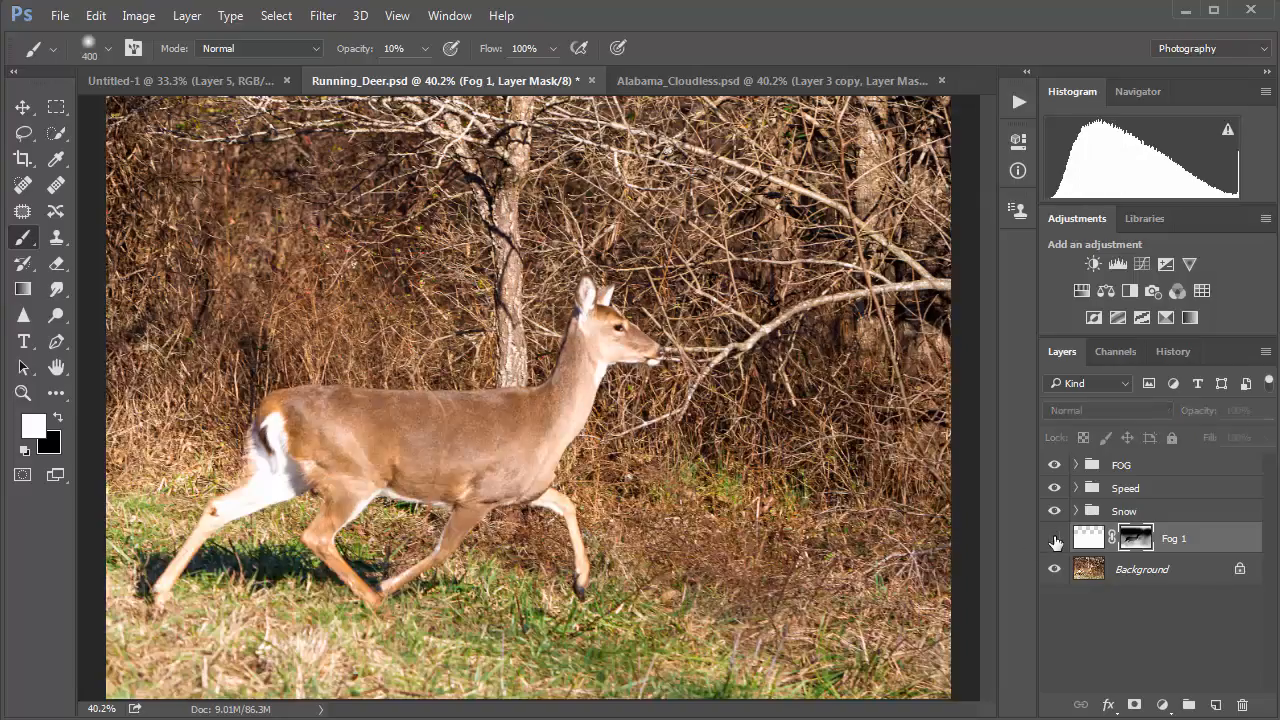
left_click(1094, 569)
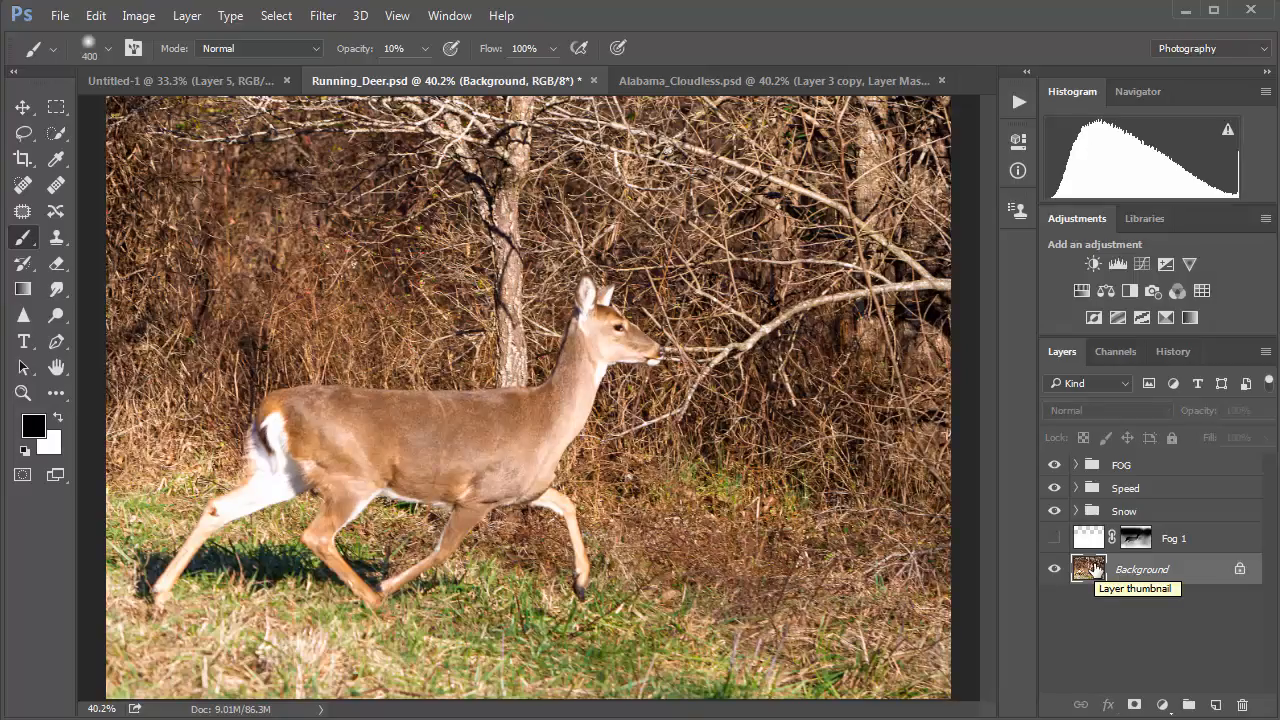
key("ctrl+j")
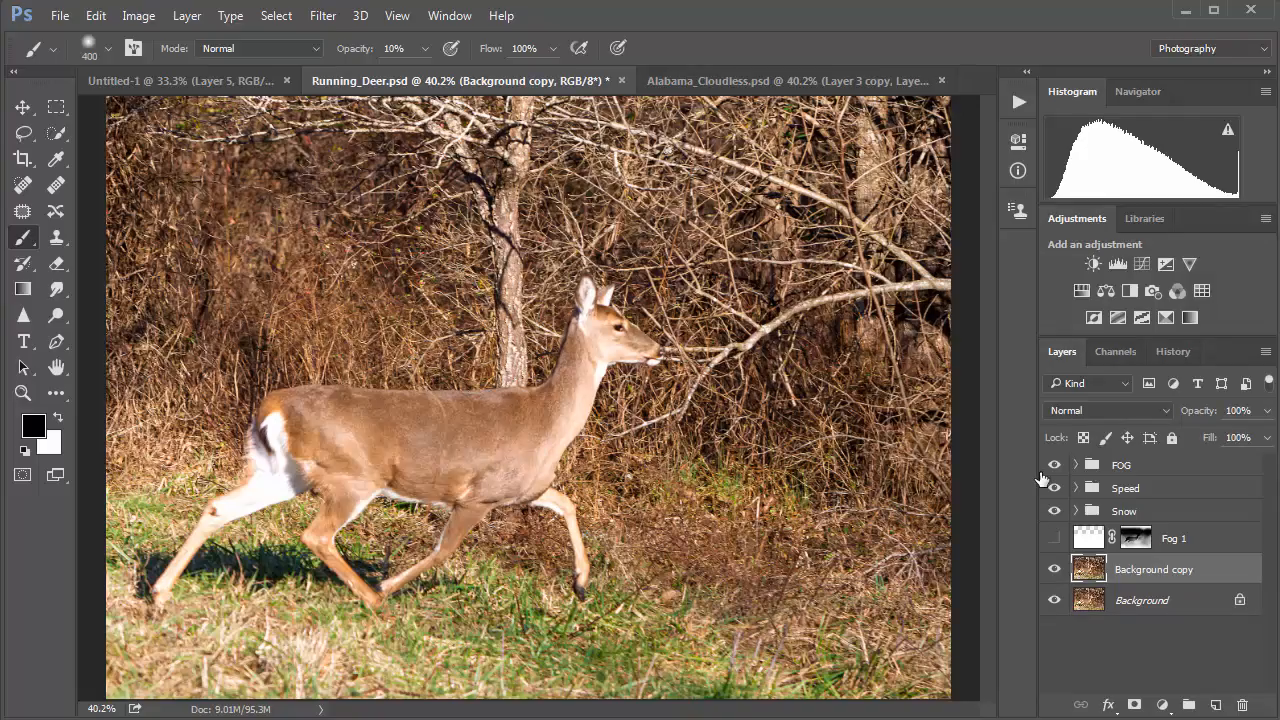
left_click_drag(1054, 511, 1054, 468)
Start the Replace Color adjustment on the Background copy and place its dialog clear of the deer
left_click(139, 16)
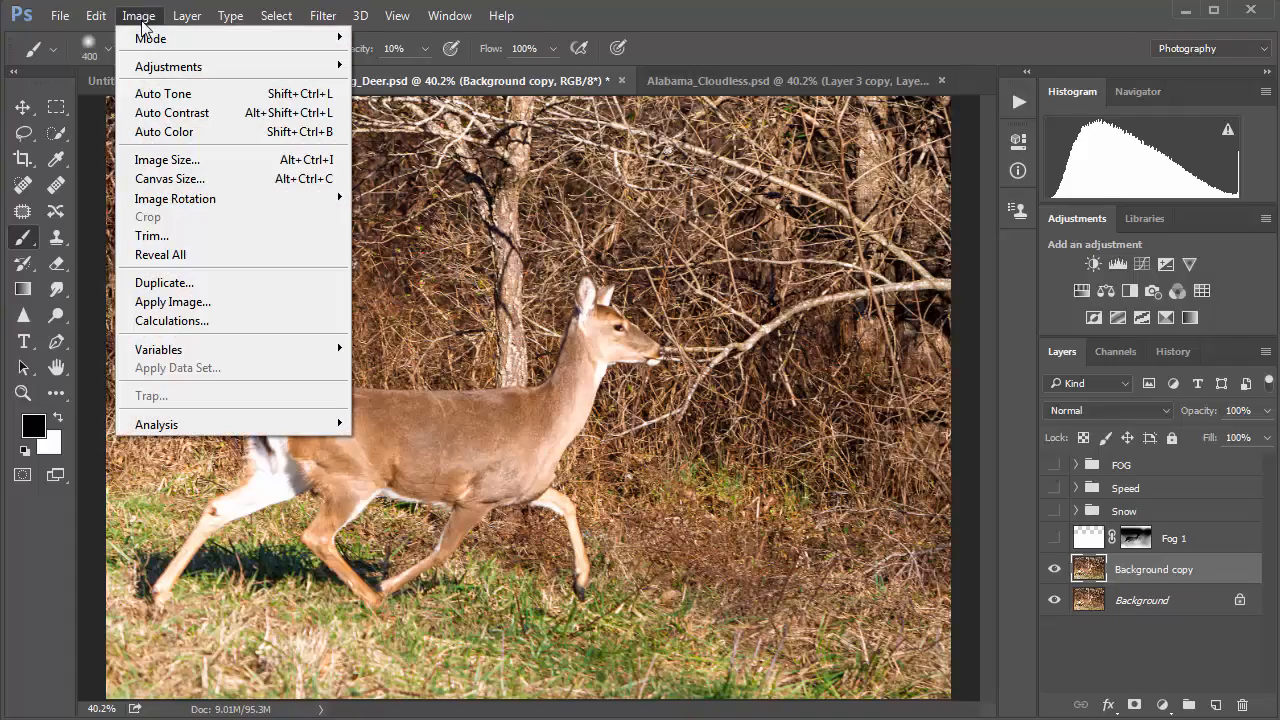
mouse_move(151, 66)
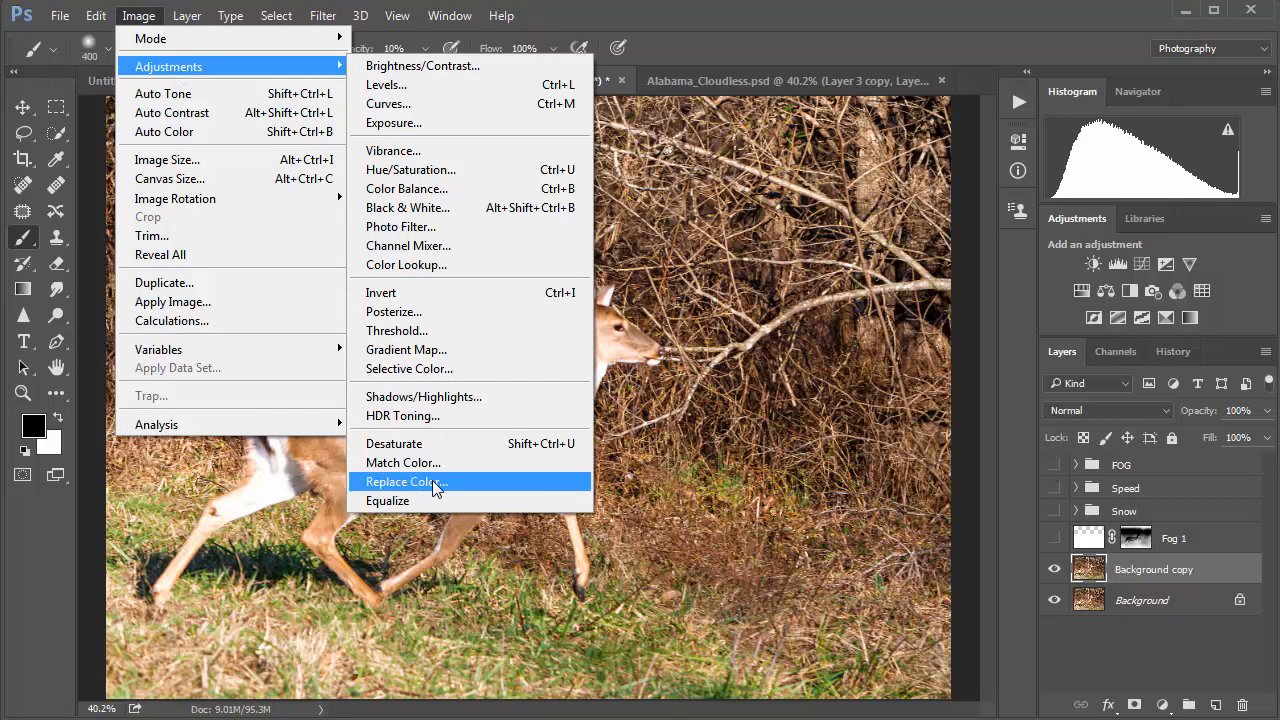
left_click(405, 482)
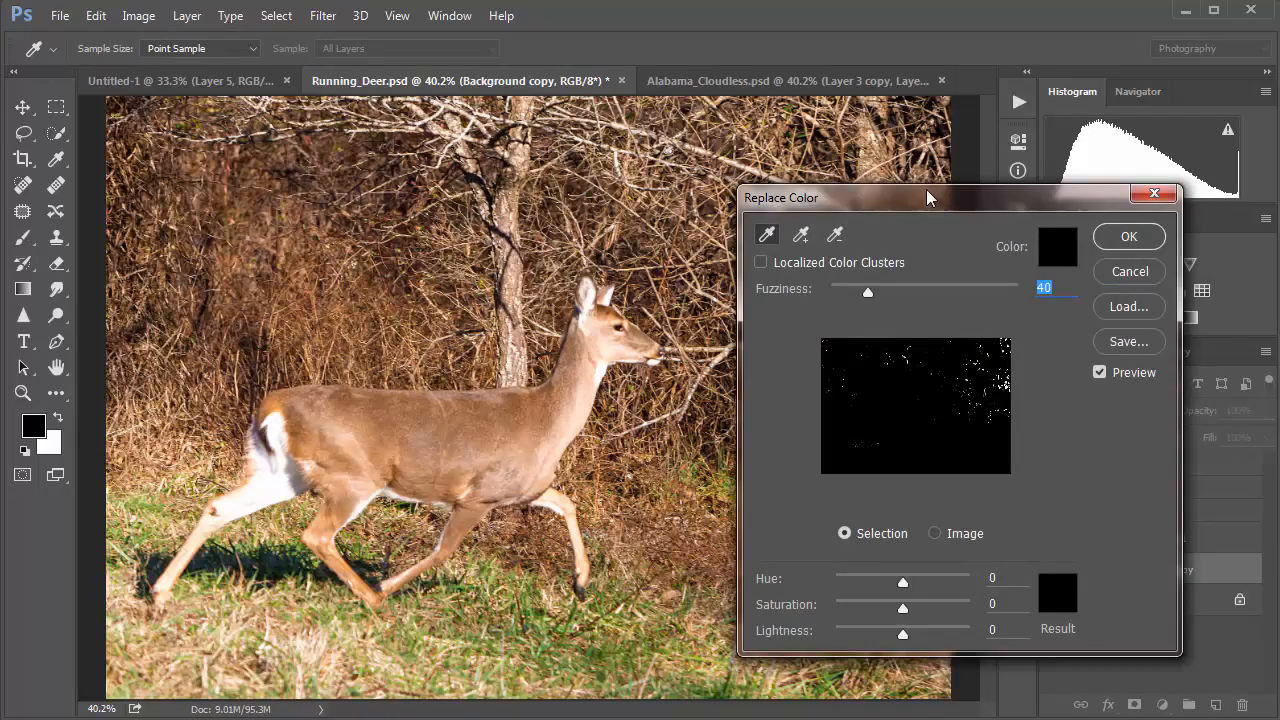
left_click_drag(926, 189, 888, 93)
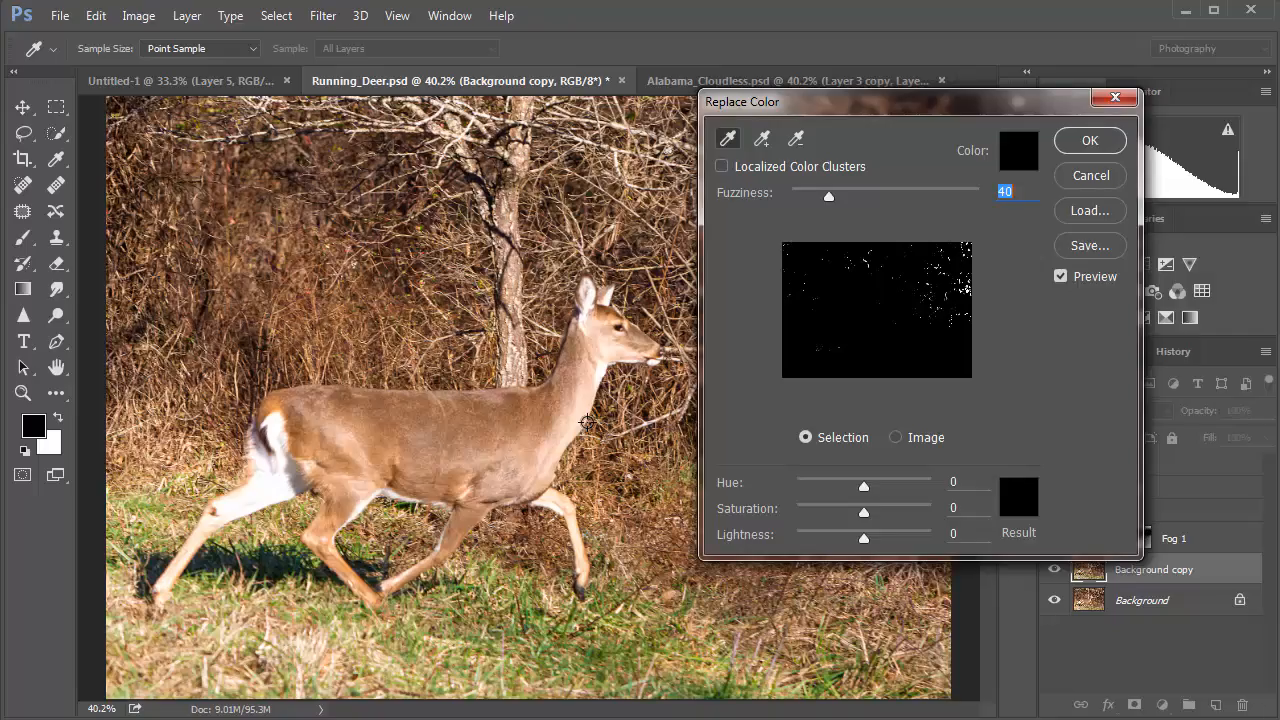
left_click_drag(883, 113, 989, 180)
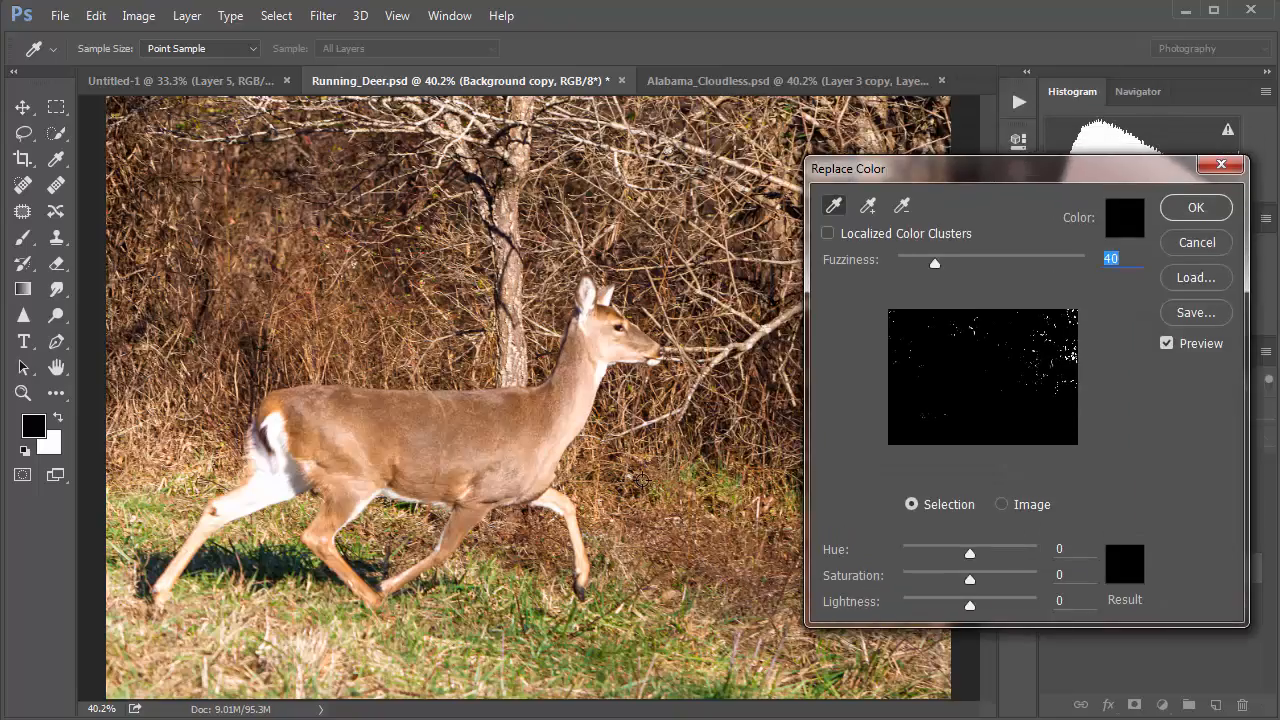
Sample various colours from the brush, the deer's back and the green and dry grass to compare Replace Color selections
left_click(642, 481)
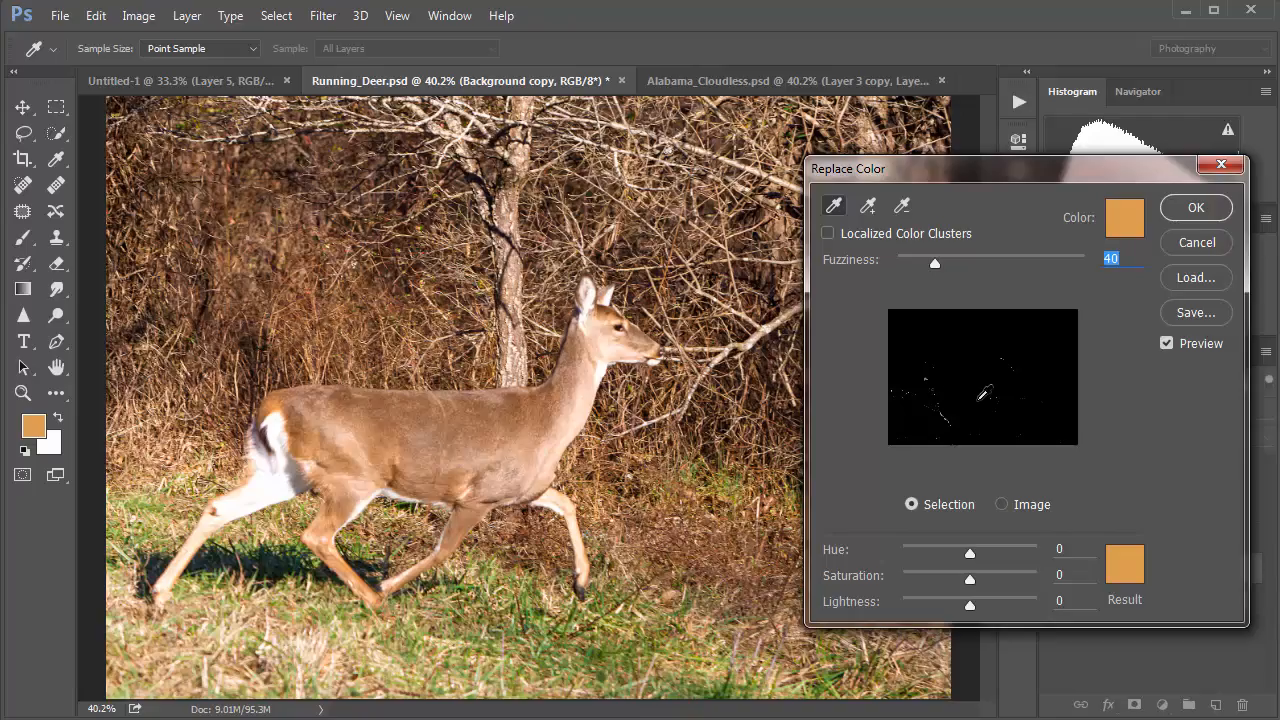
left_click(660, 618)
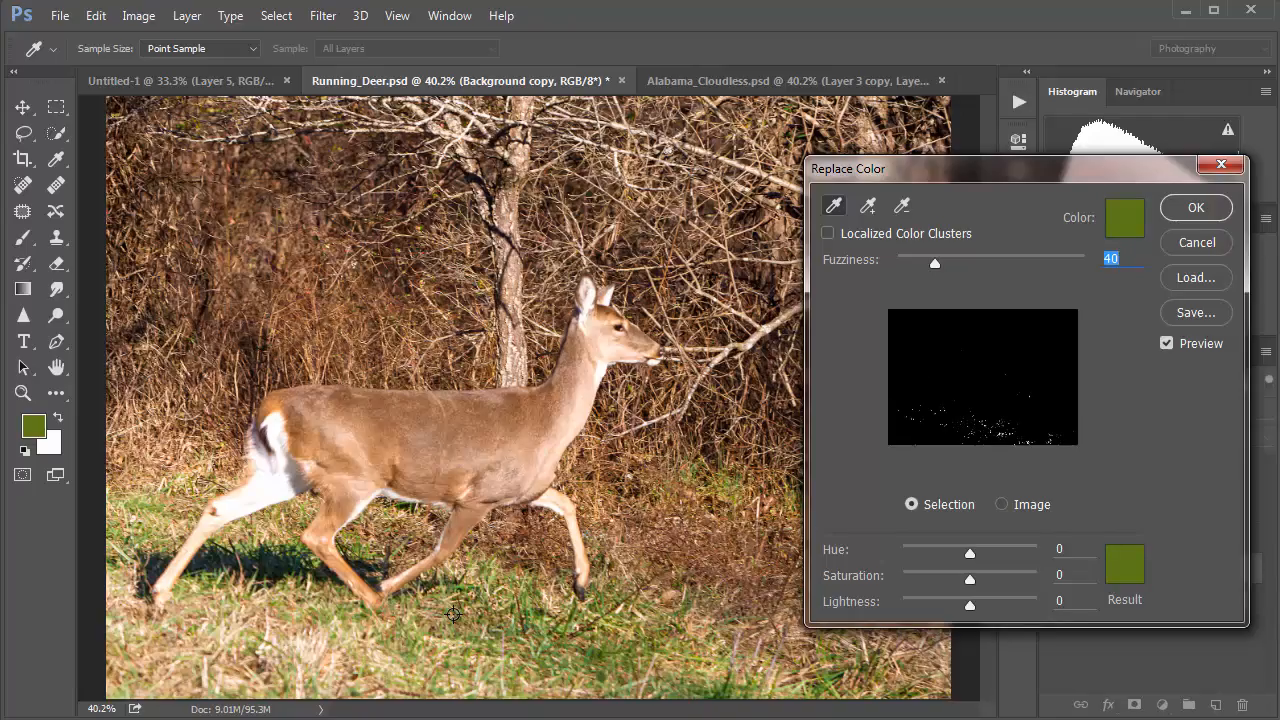
left_click(453, 614)
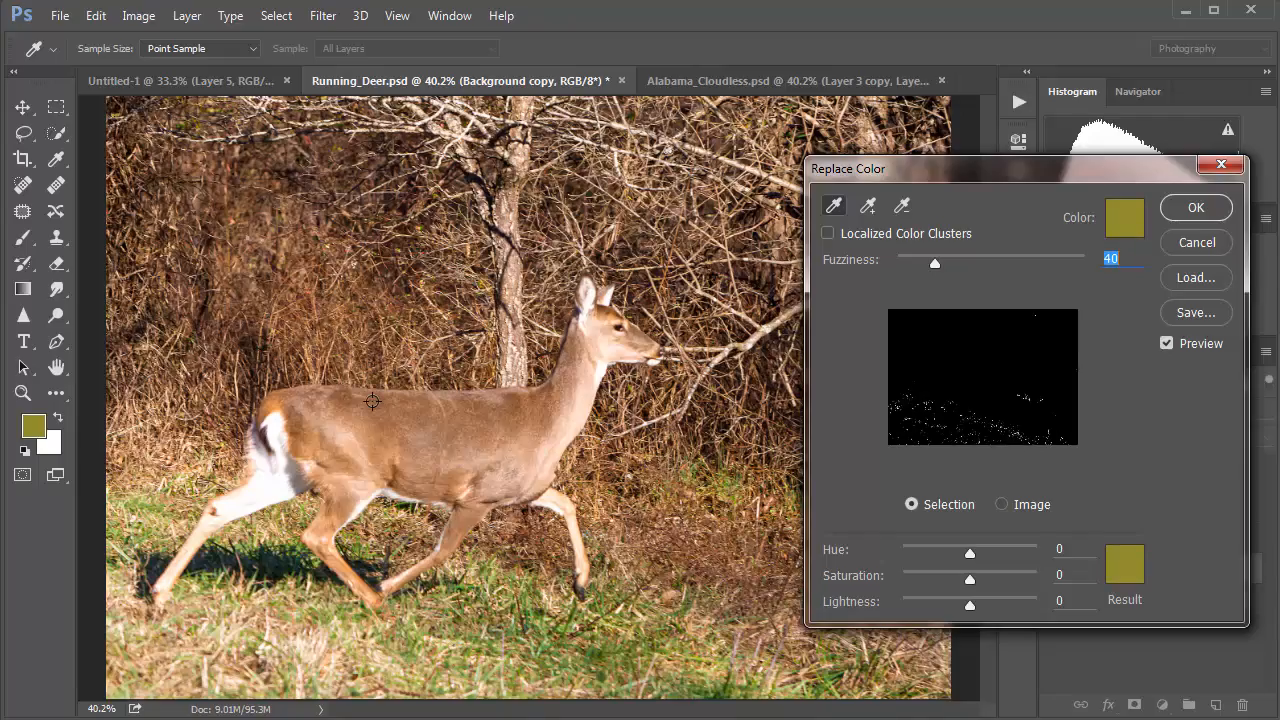
left_click(328, 381)
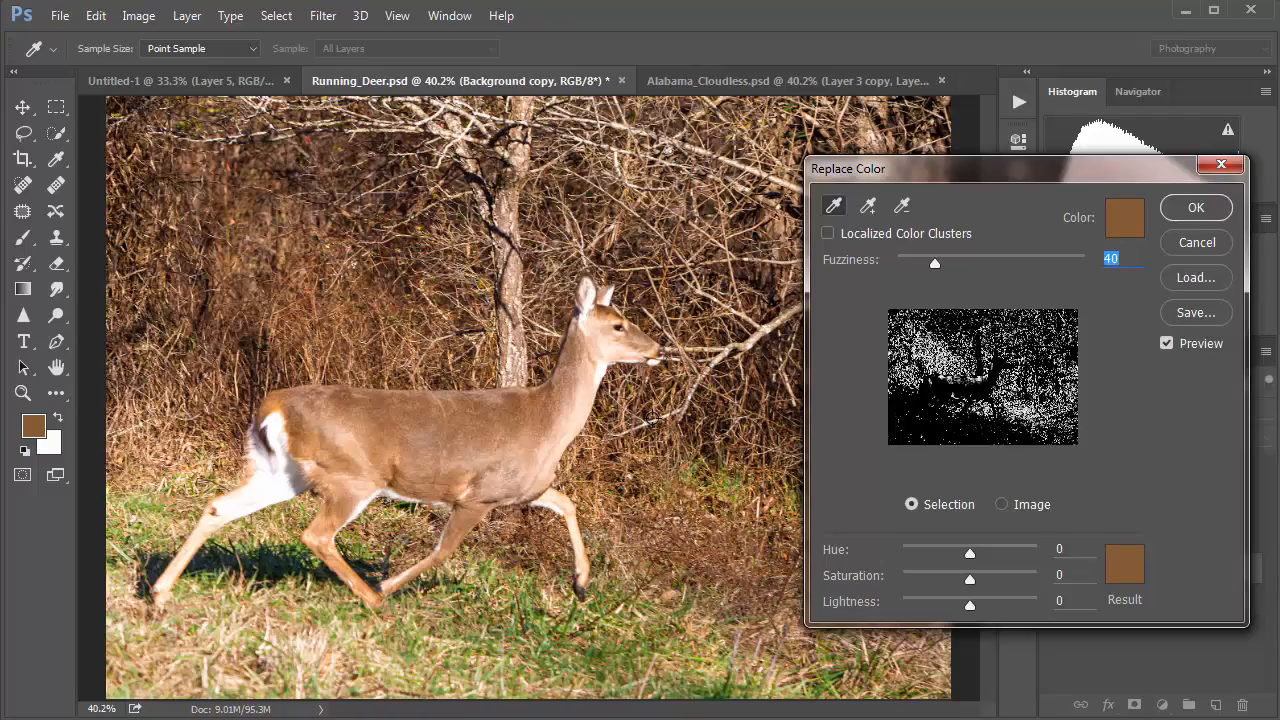
left_click(618, 567)
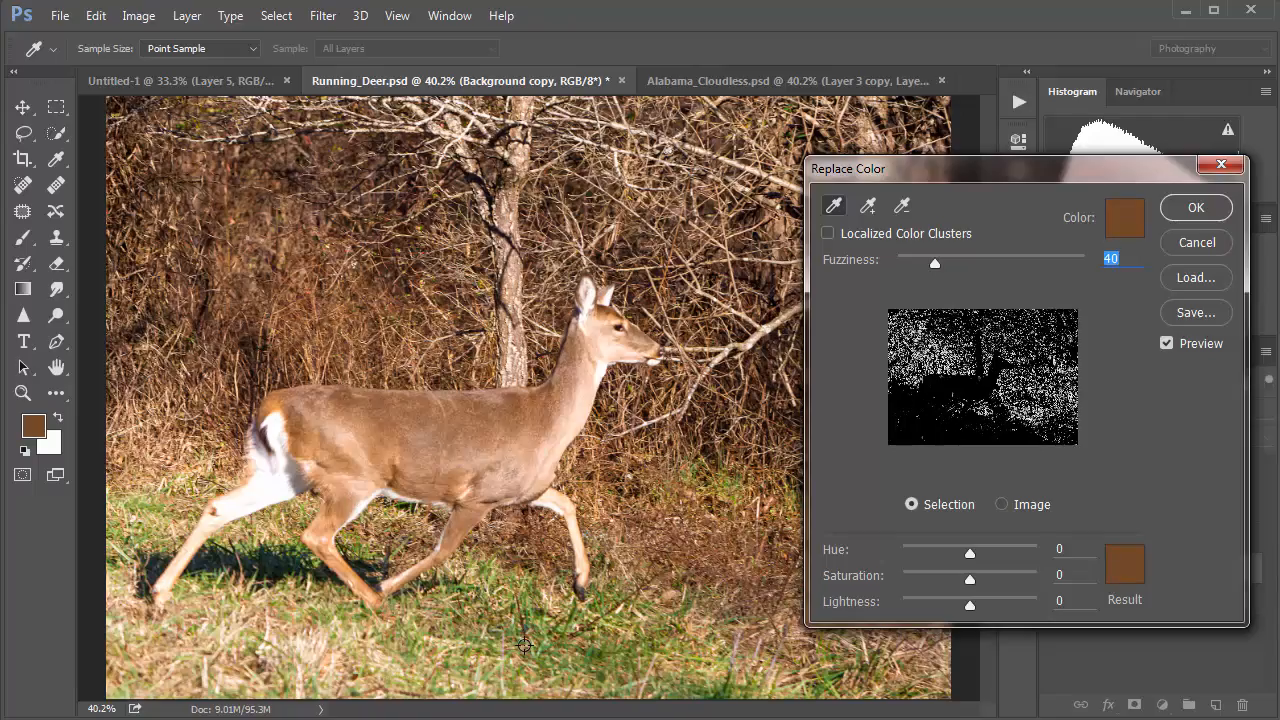
left_click(524, 645)
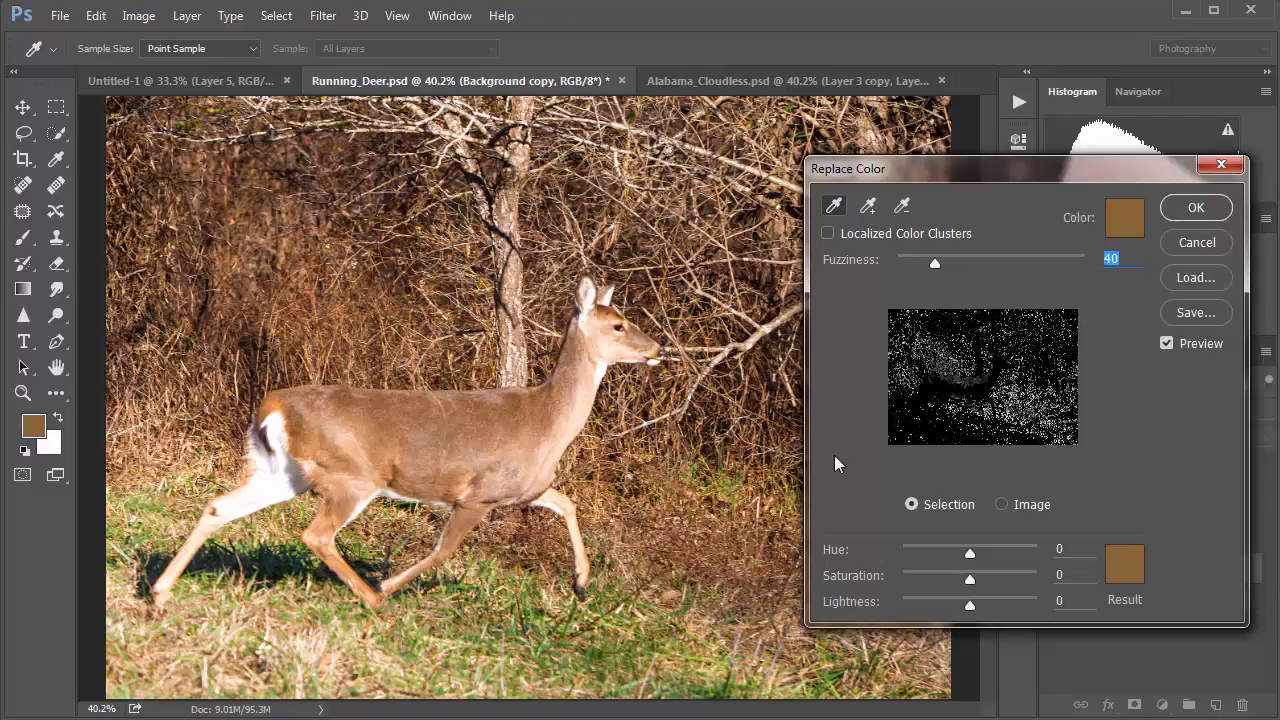
left_click(660, 652)
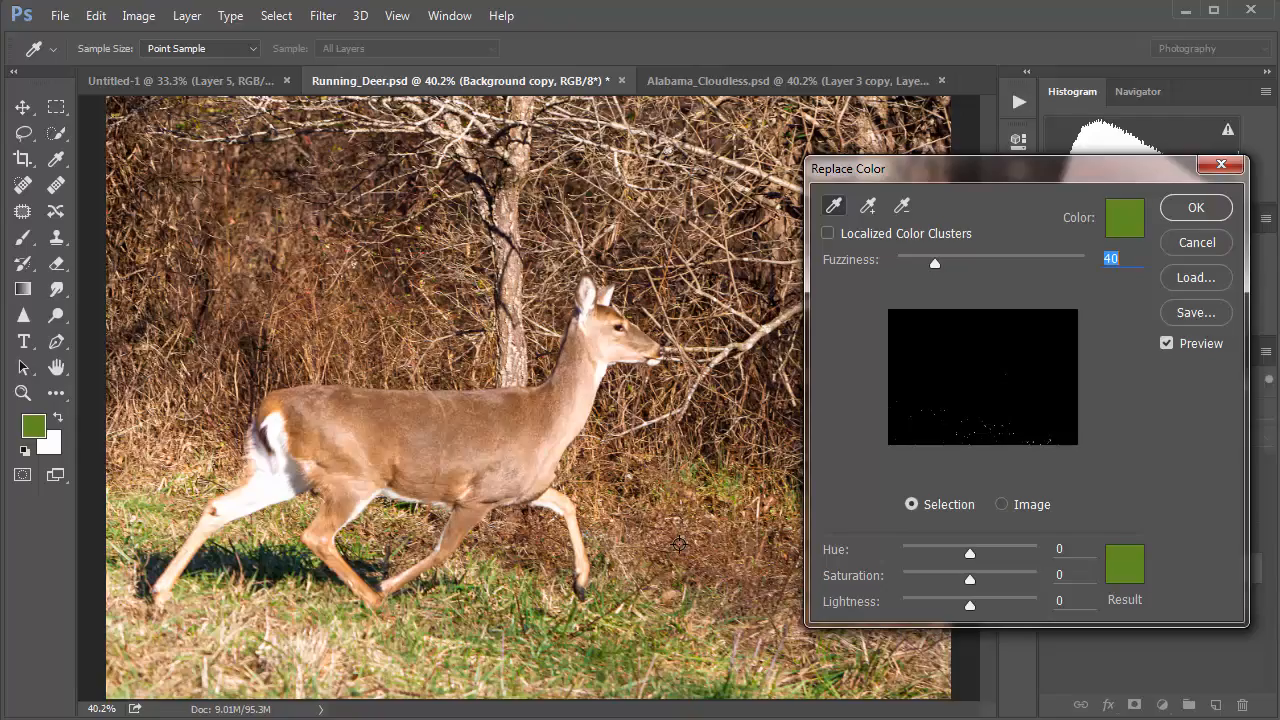
left_click(679, 544)
left_click(501, 642)
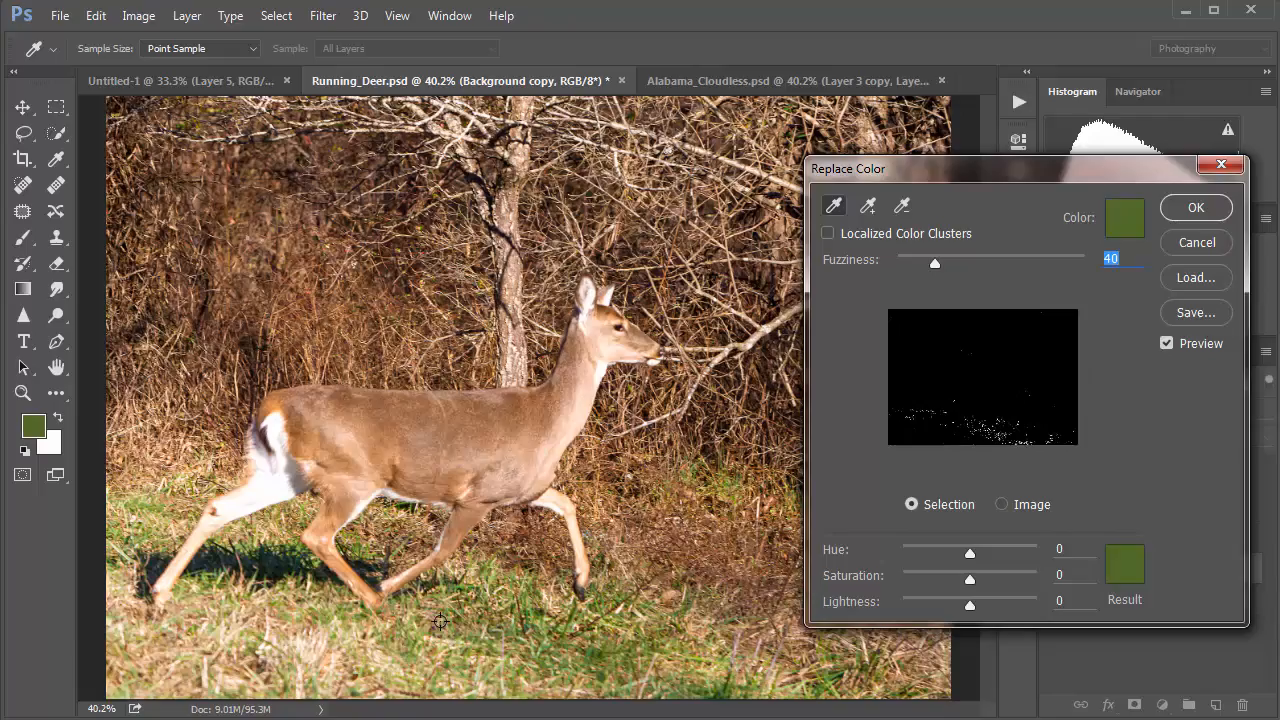
left_click(441, 621)
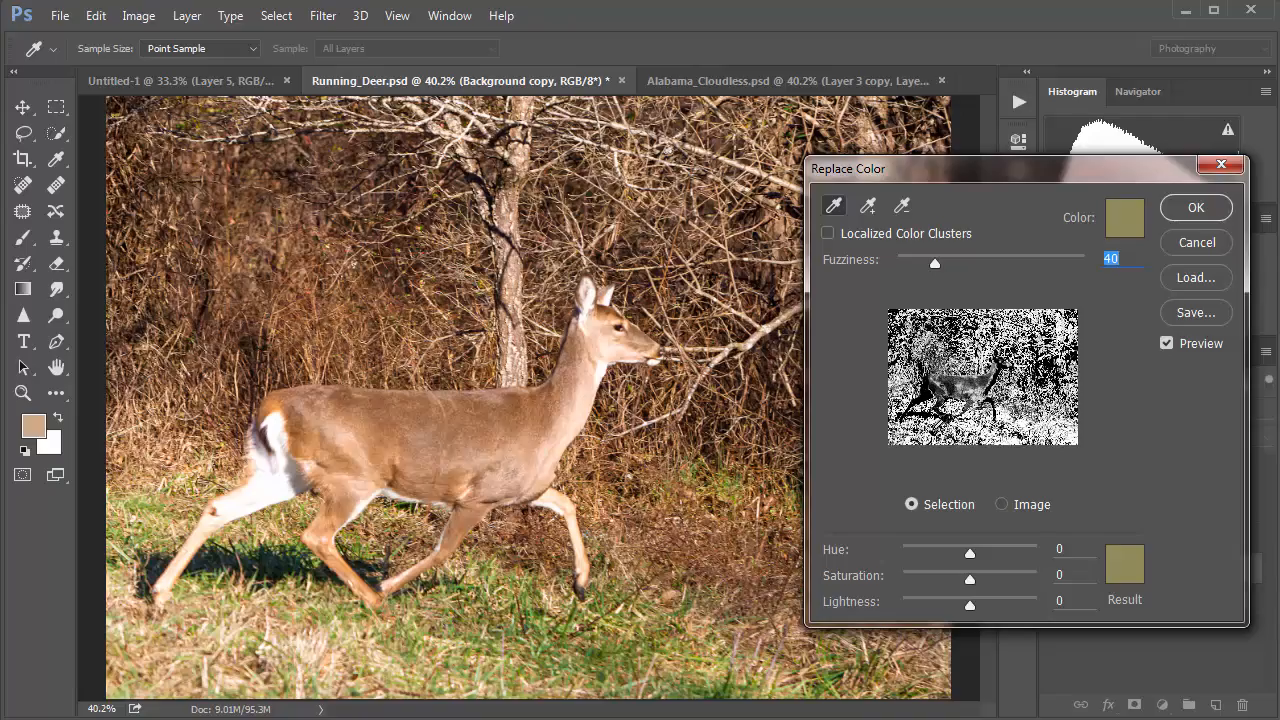
Try Fuzziness values of 31, 33 and 27 on Replace Color selections sampled from the brush and grass
left_click_drag(935, 268, 926, 266)
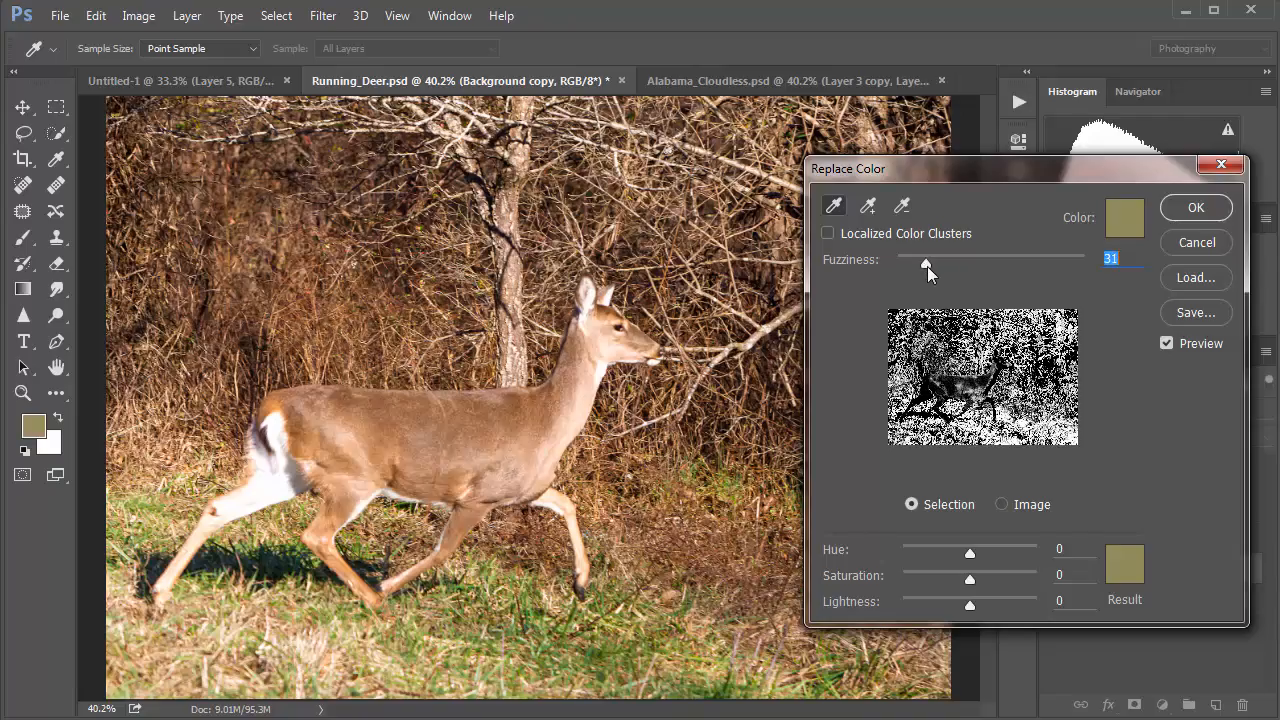
left_click(679, 530)
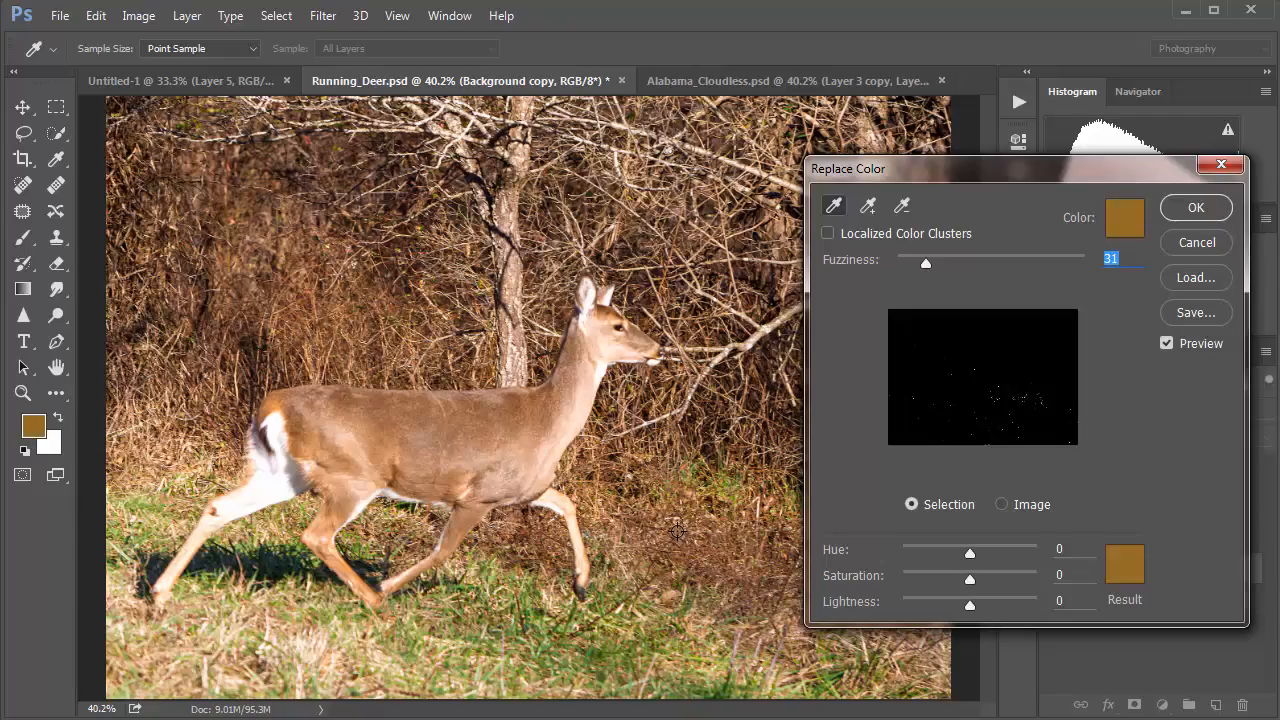
left_click(492, 595)
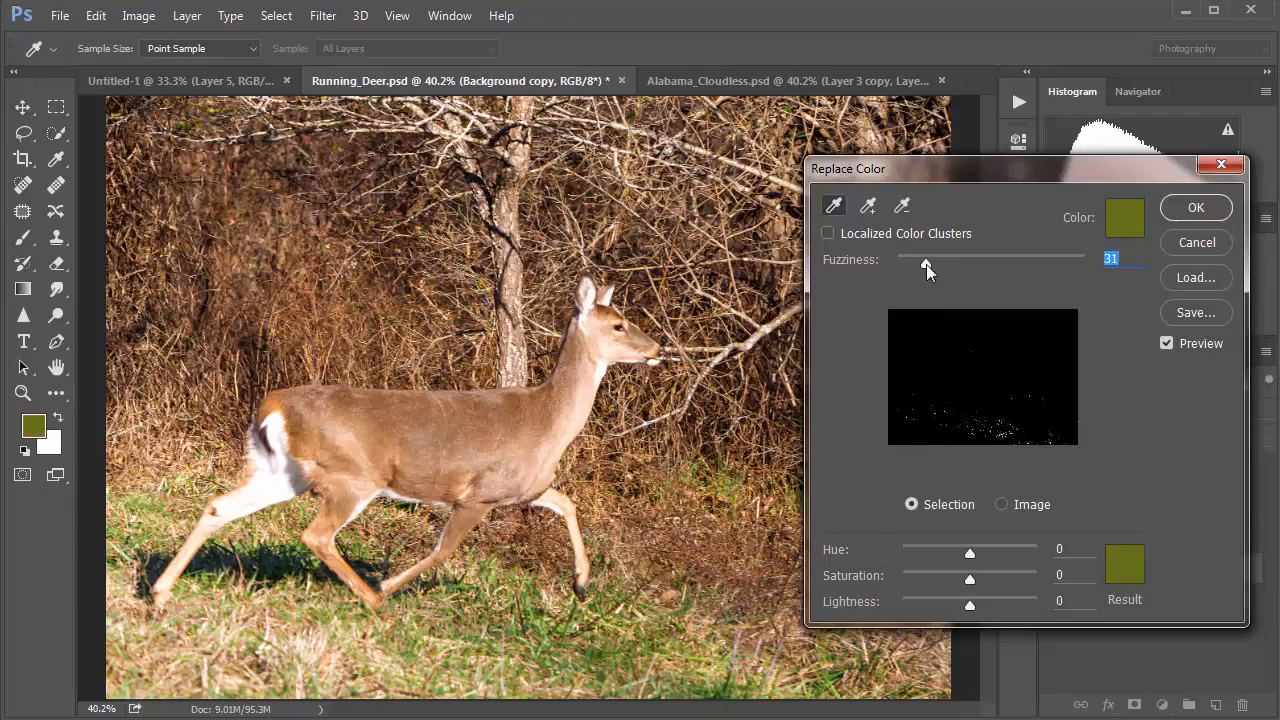
mouse_move(926, 268)
left_mouse_down()
mouse_move(1008, 289)
mouse_move(928, 290)
left_mouse_up()
left_click(178, 628)
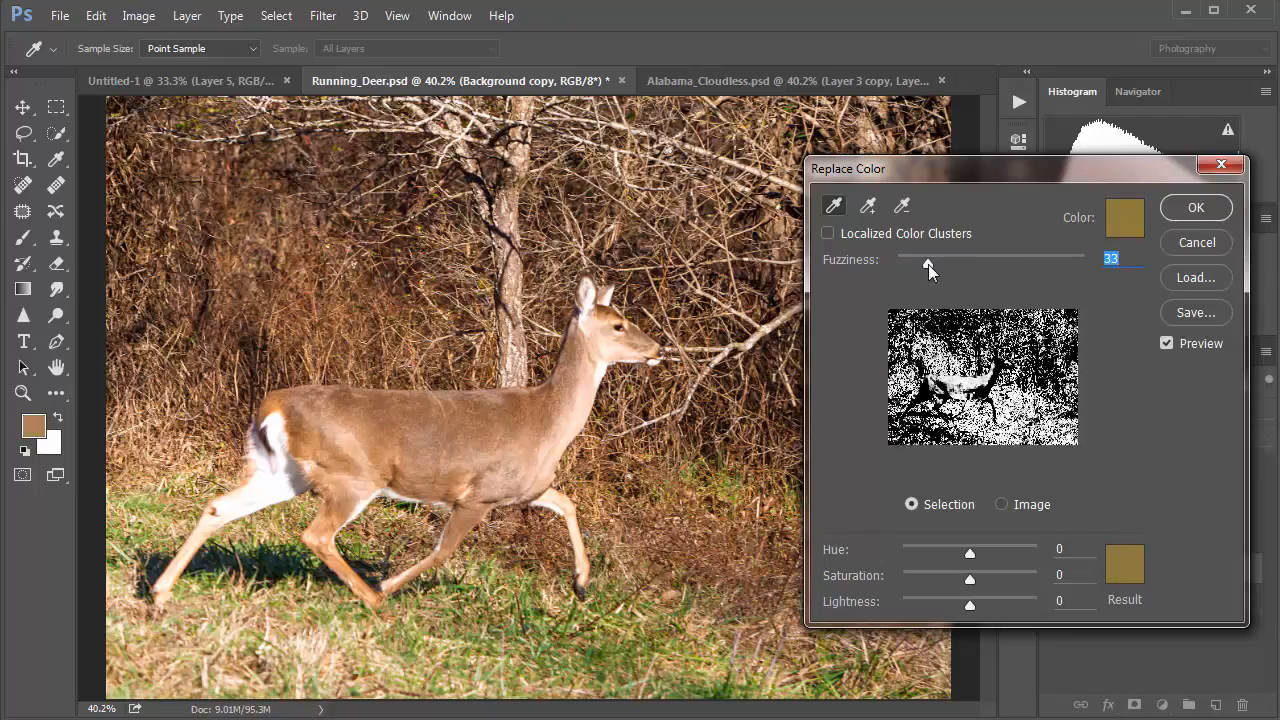
left_click_drag(930, 270, 921, 262)
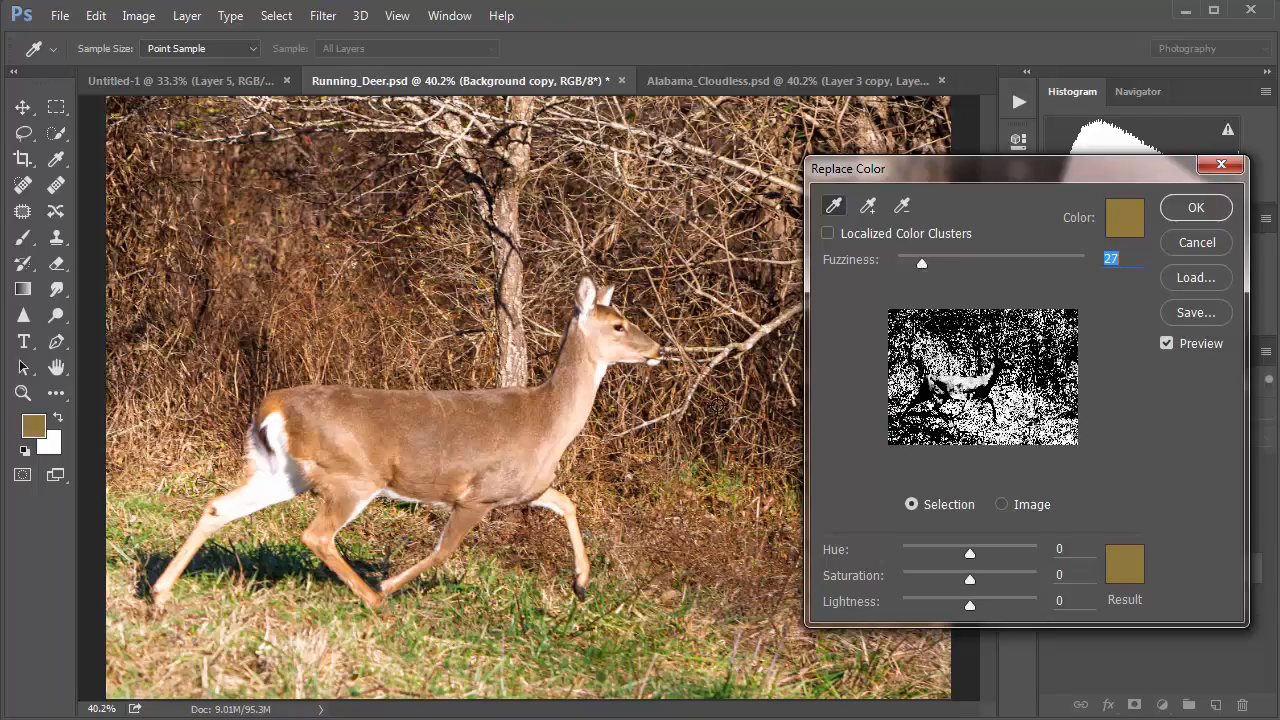
Try whitening the sampled dry grass colour with Fuzziness 54 and Lightness +100, and reset the Replace Color settings
left_click(662, 488)
left_click(376, 656)
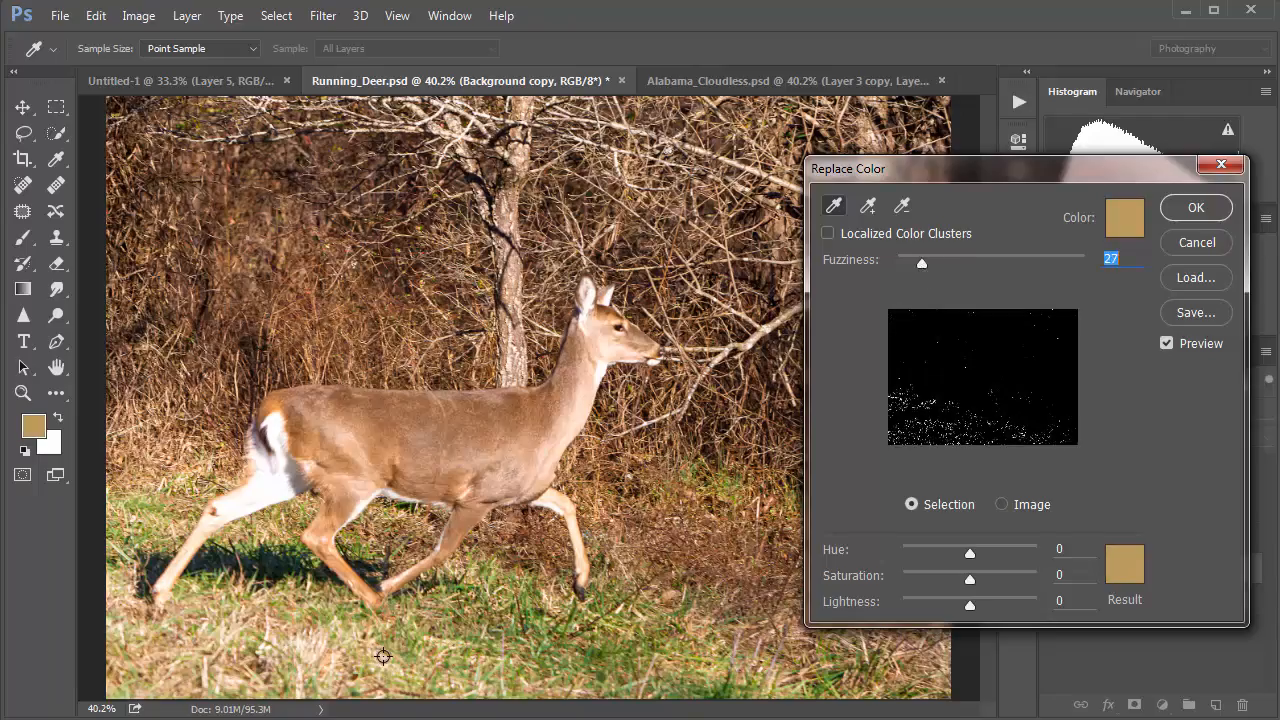
left_click(590, 679)
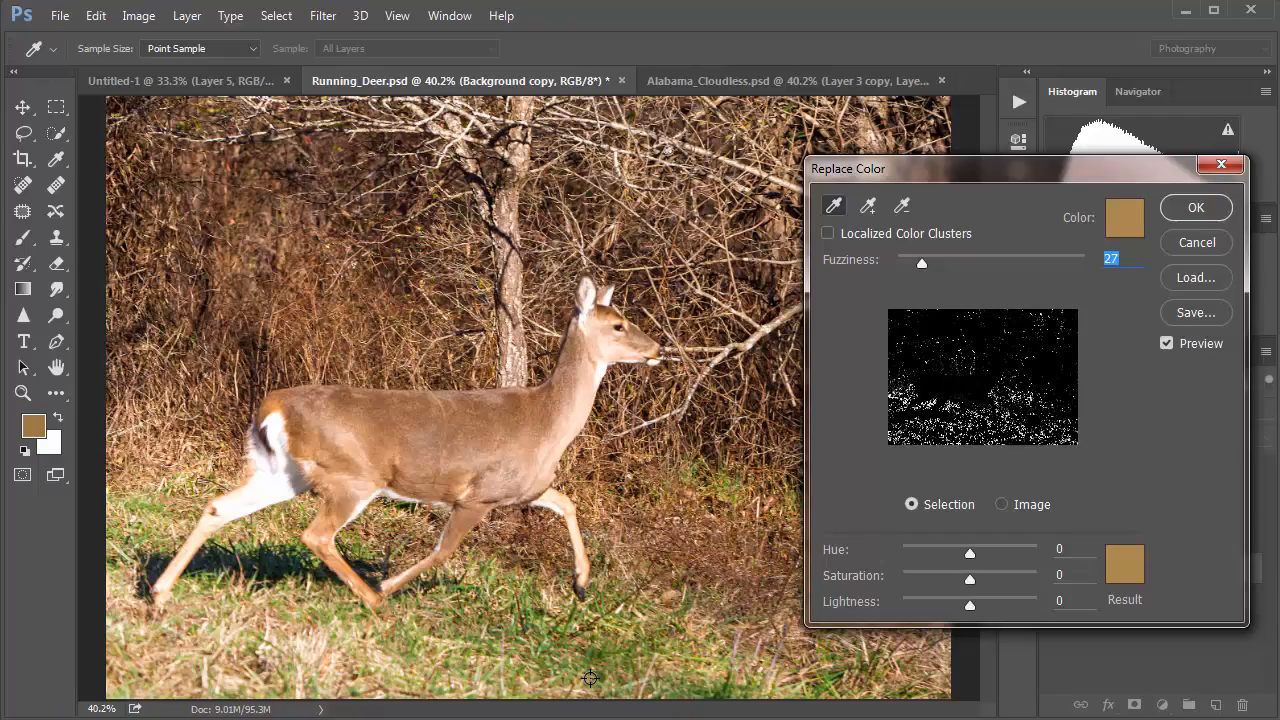
left_click_drag(934, 277, 950, 271)
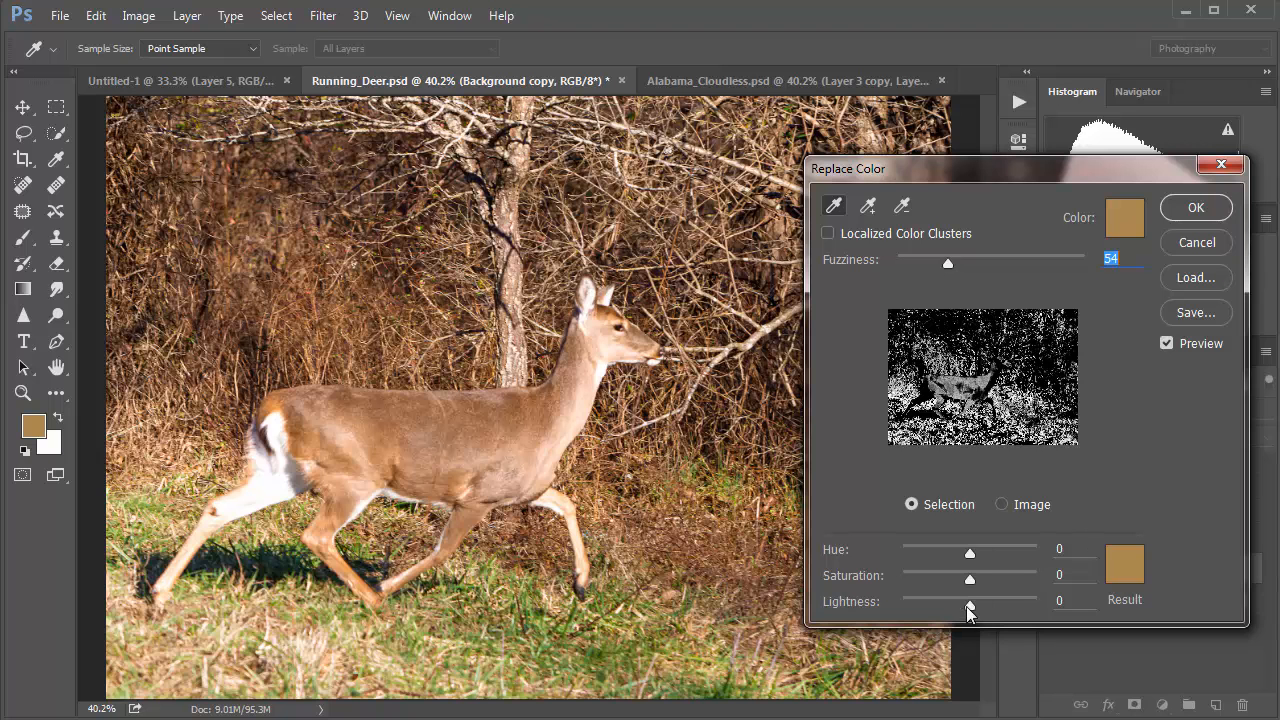
left_click_drag(966, 606, 1060, 611)
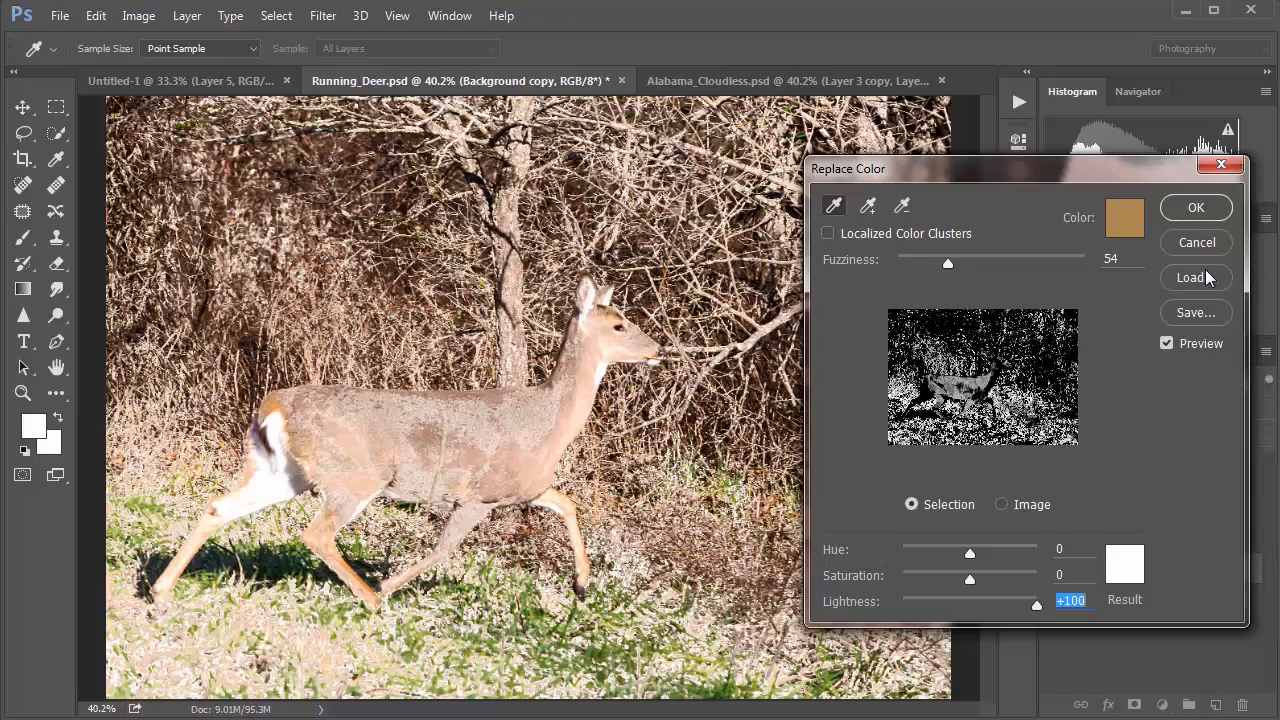
key("alt")
left_click(1190, 244, "alt")
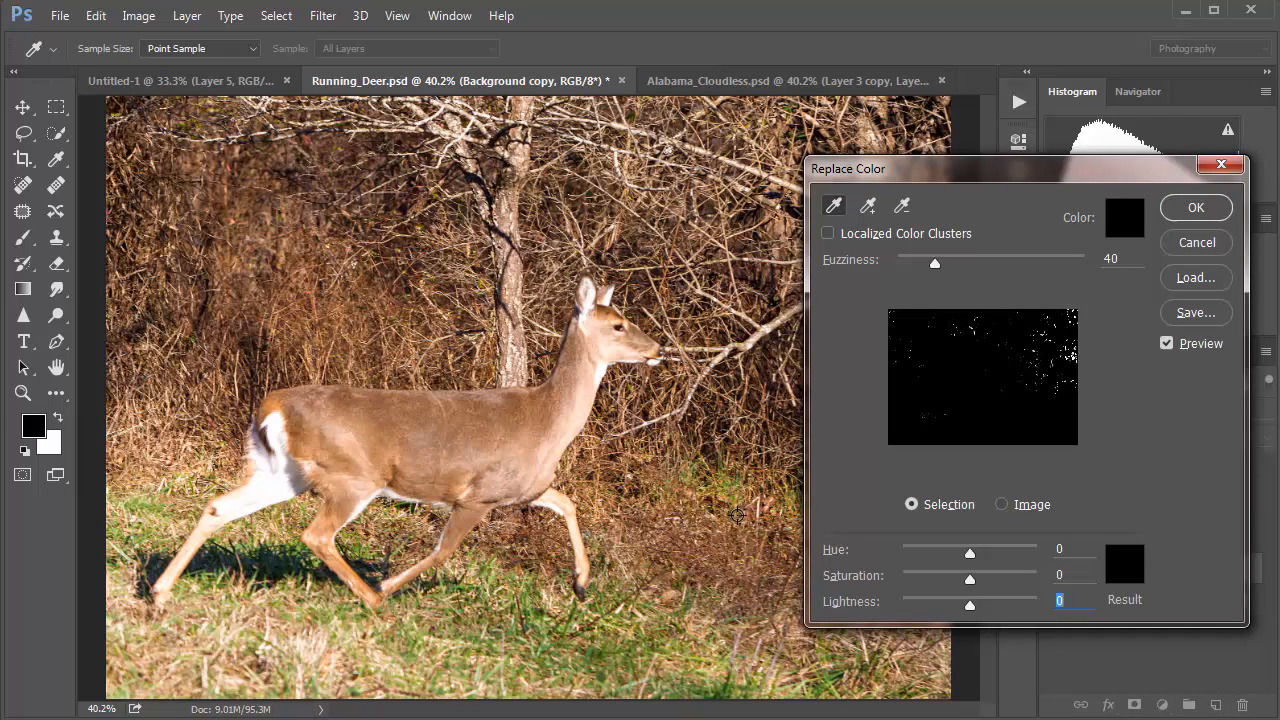
Sample green and dry grass tones across the foreground to build a Replace Color selection of the ground
left_click(456, 623)
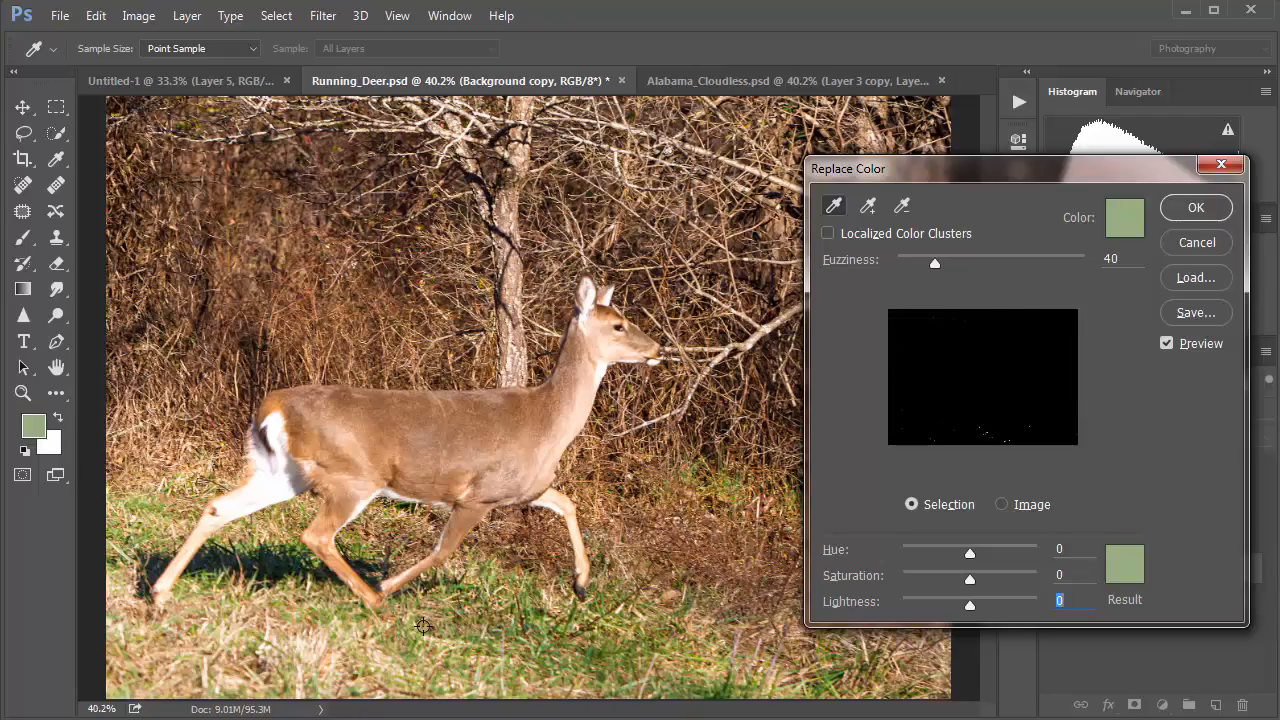
left_click(463, 624)
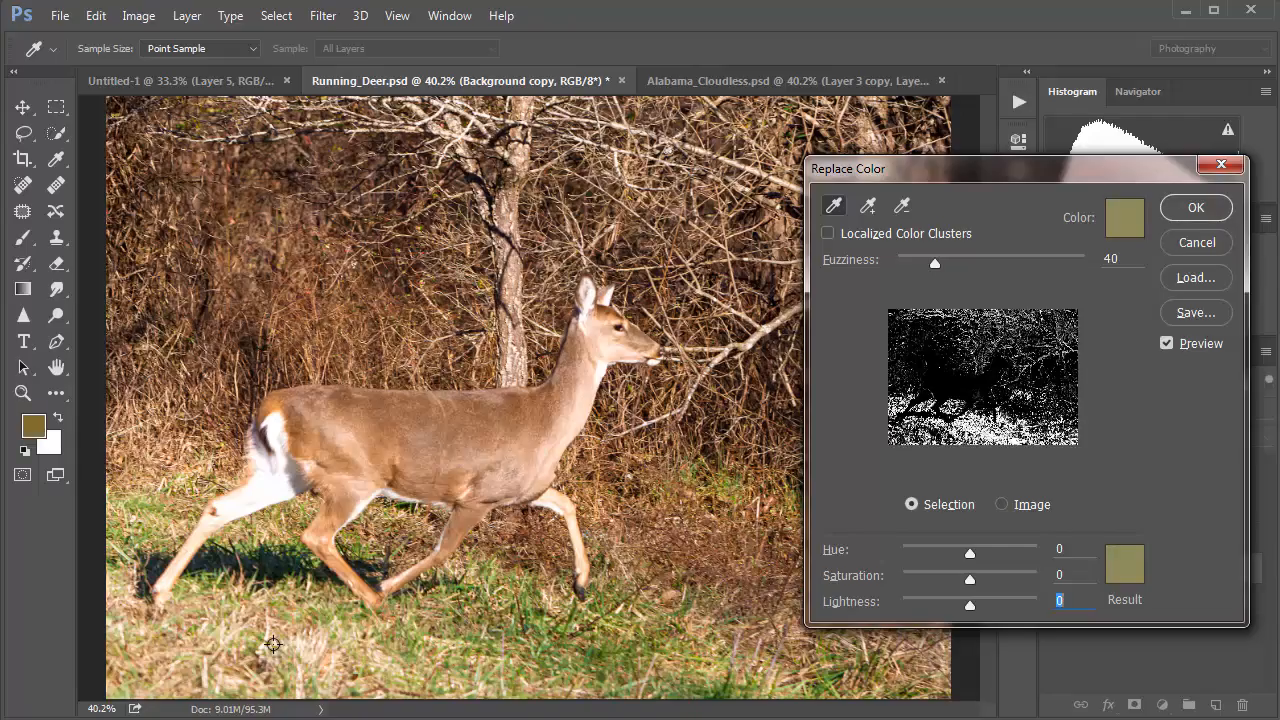
left_click(222, 614)
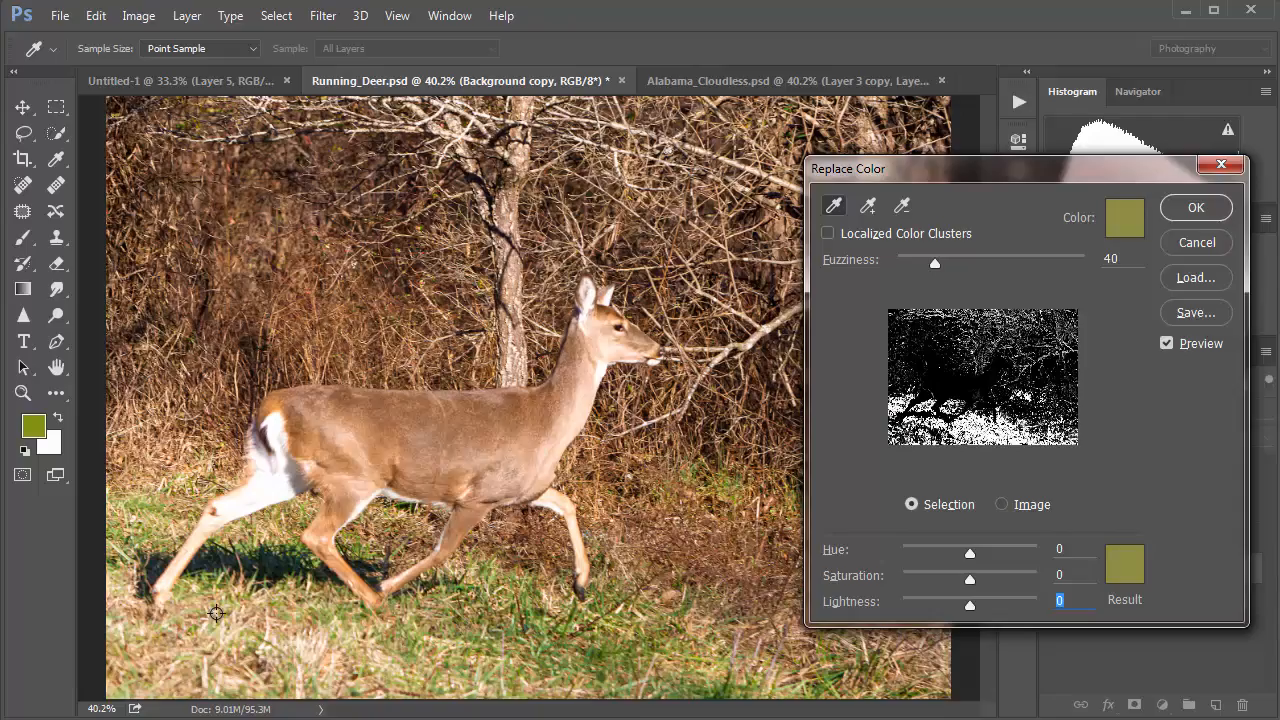
left_click(138, 654)
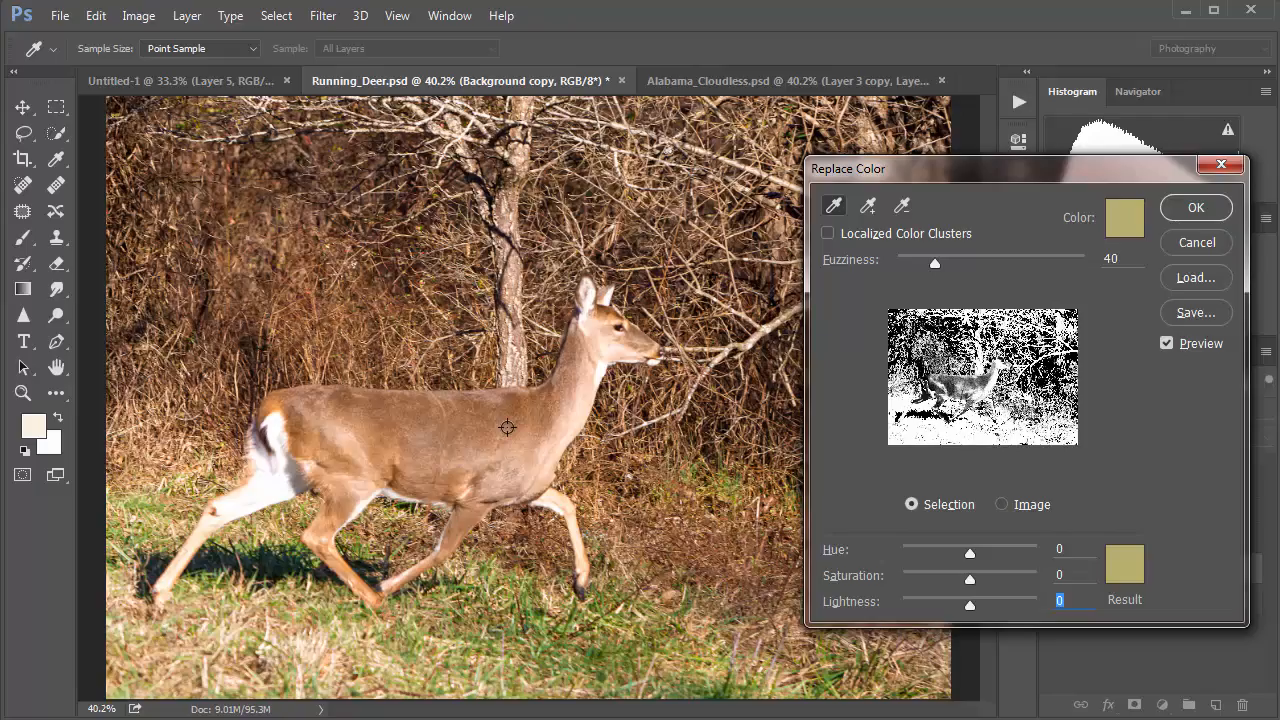
Try to subtract the deer's brown flank colour from the Replace Color selection
key("alt")
left_click(901, 208)
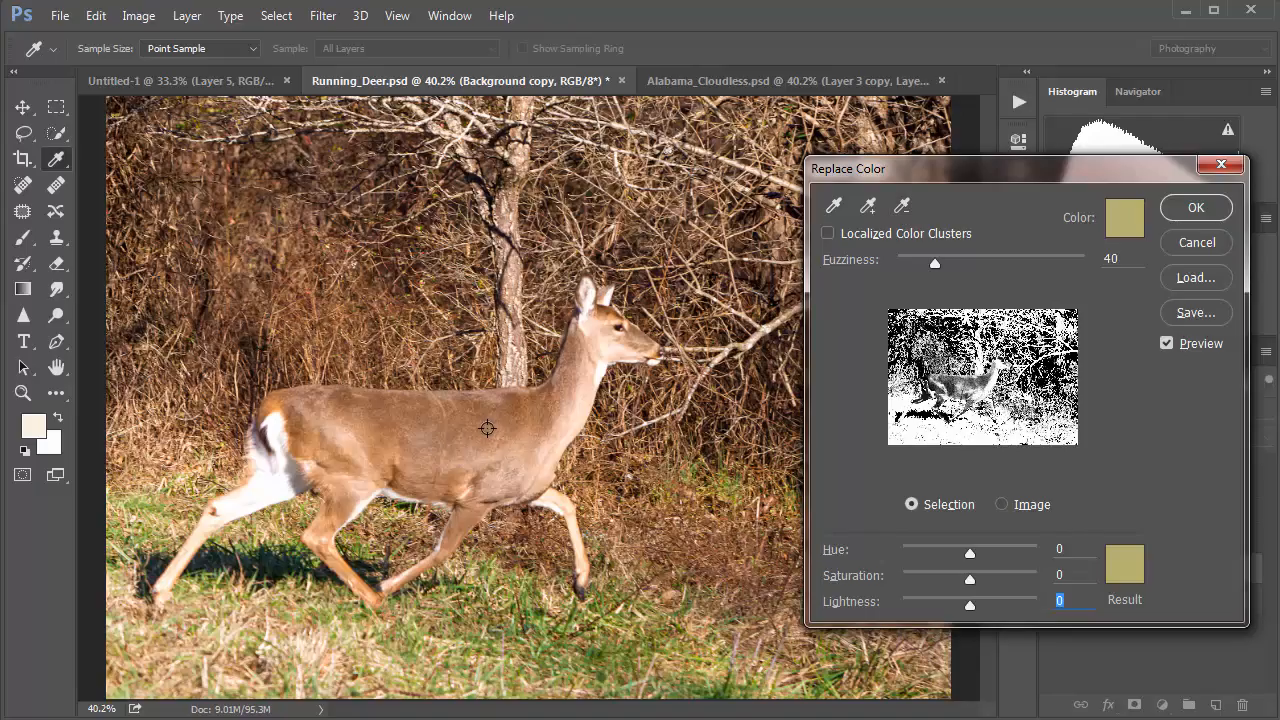
left_click(502, 427)
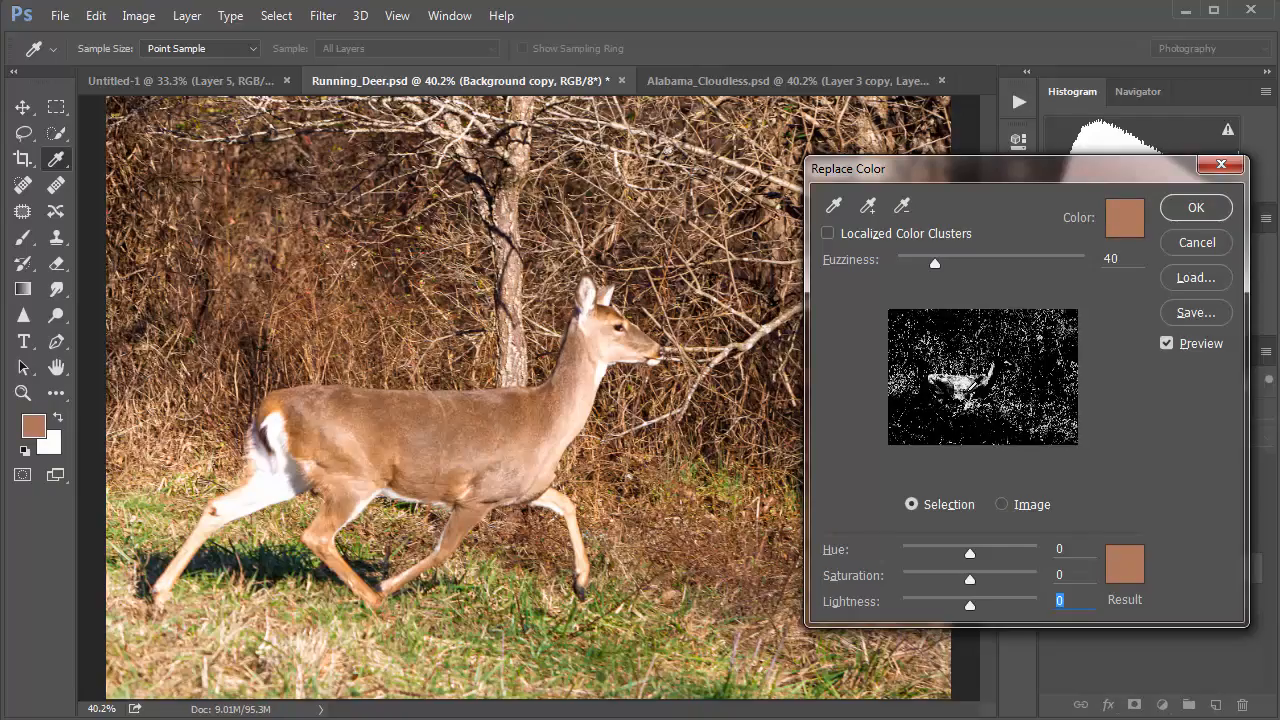
Try building a Replace Color selection from the deer's flank colour plus green and dry grass tones beneath the deer
left_click(402, 424)
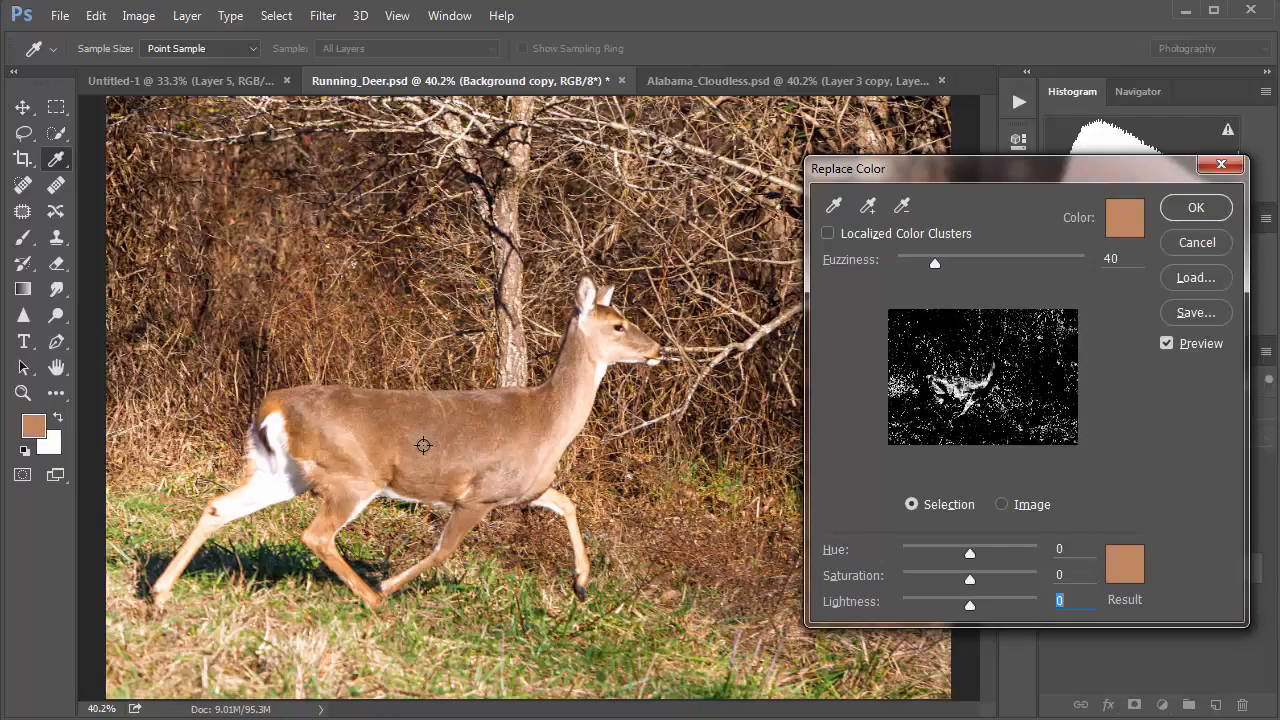
left_click(424, 444)
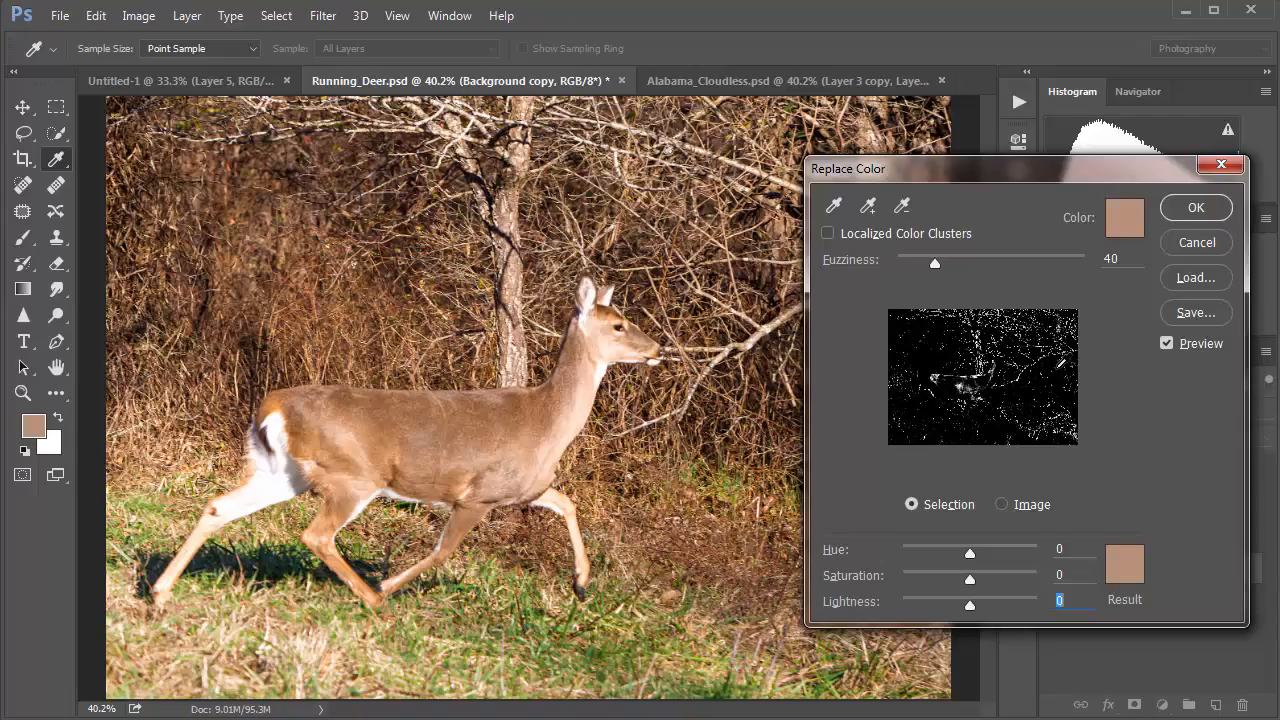
left_click(868, 207)
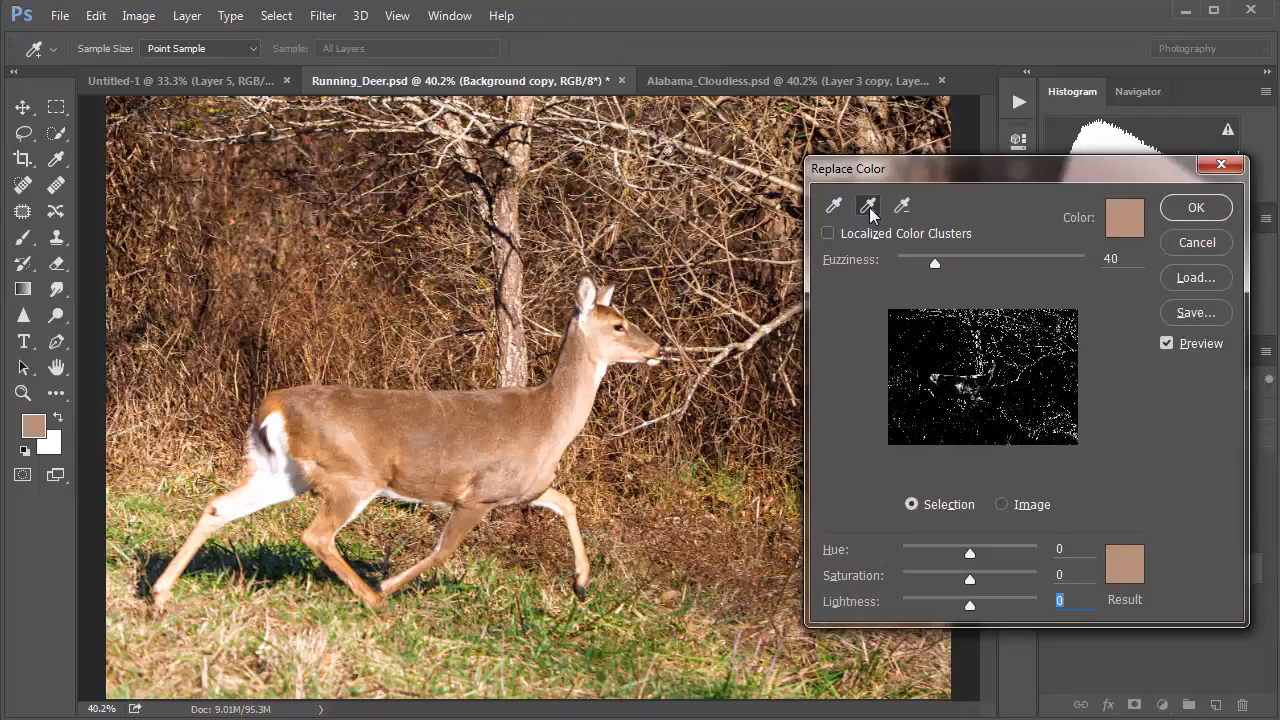
left_click(441, 629)
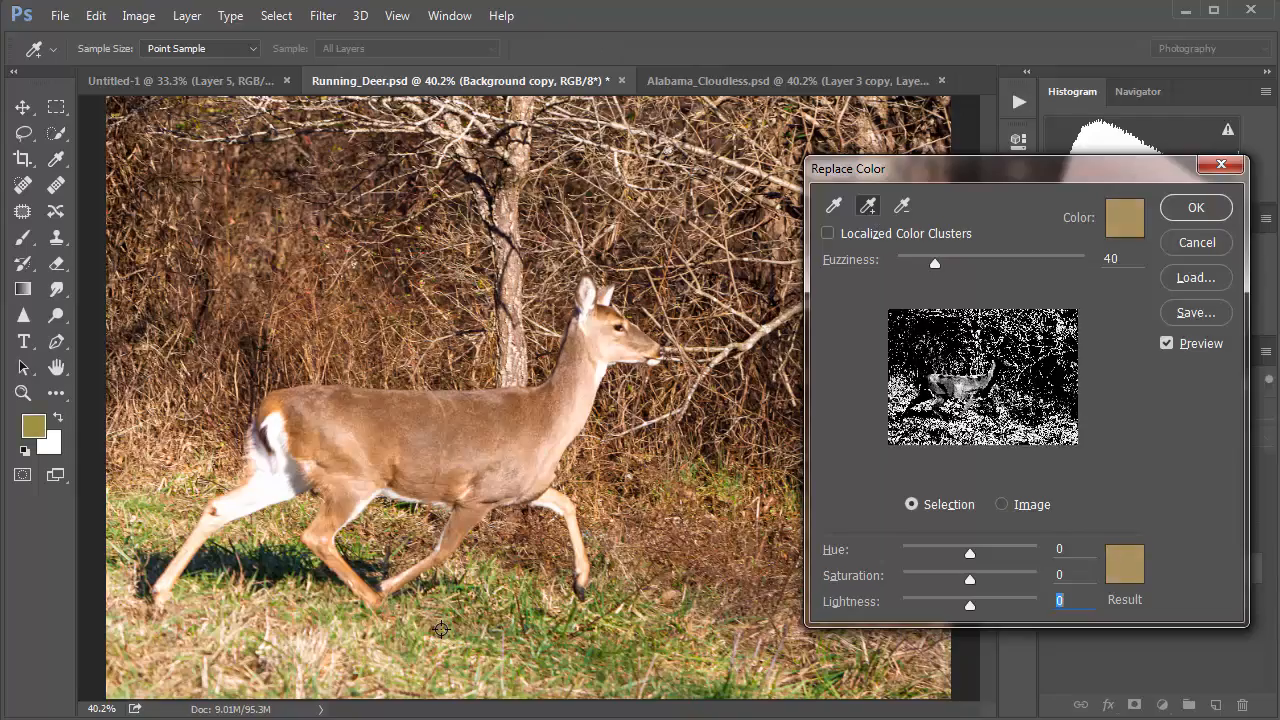
left_click(217, 599)
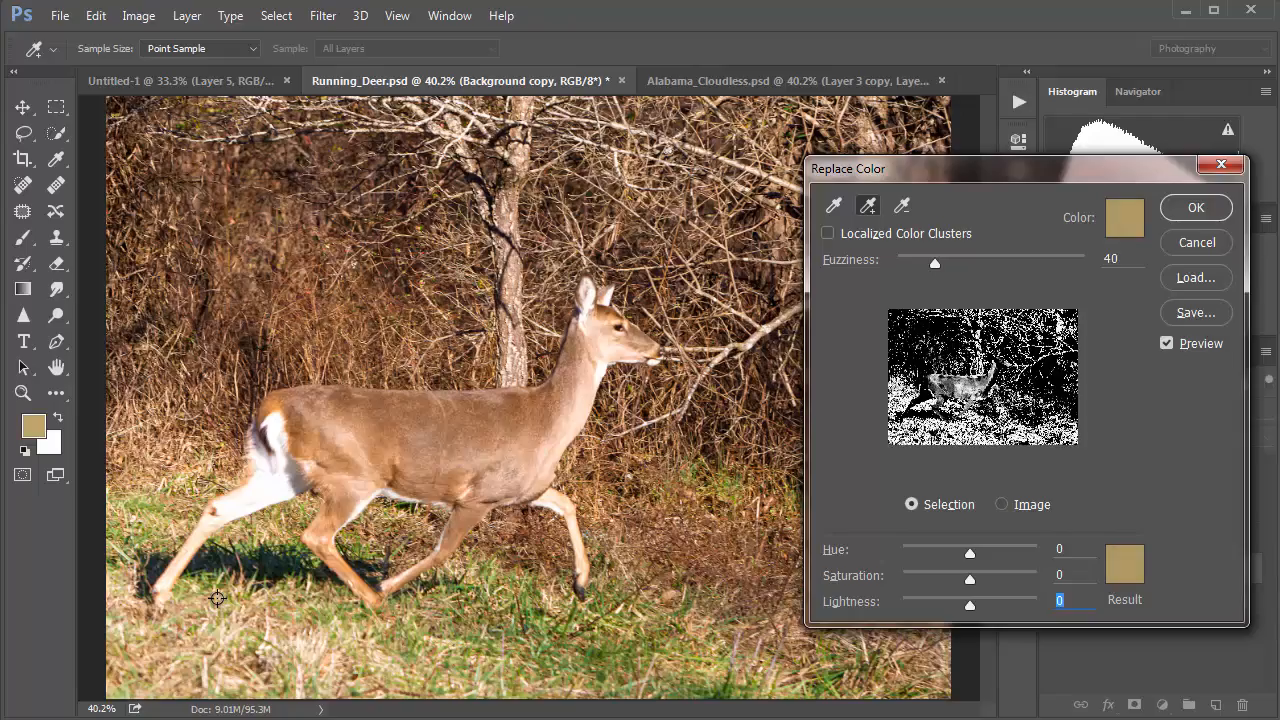
left_click(288, 585)
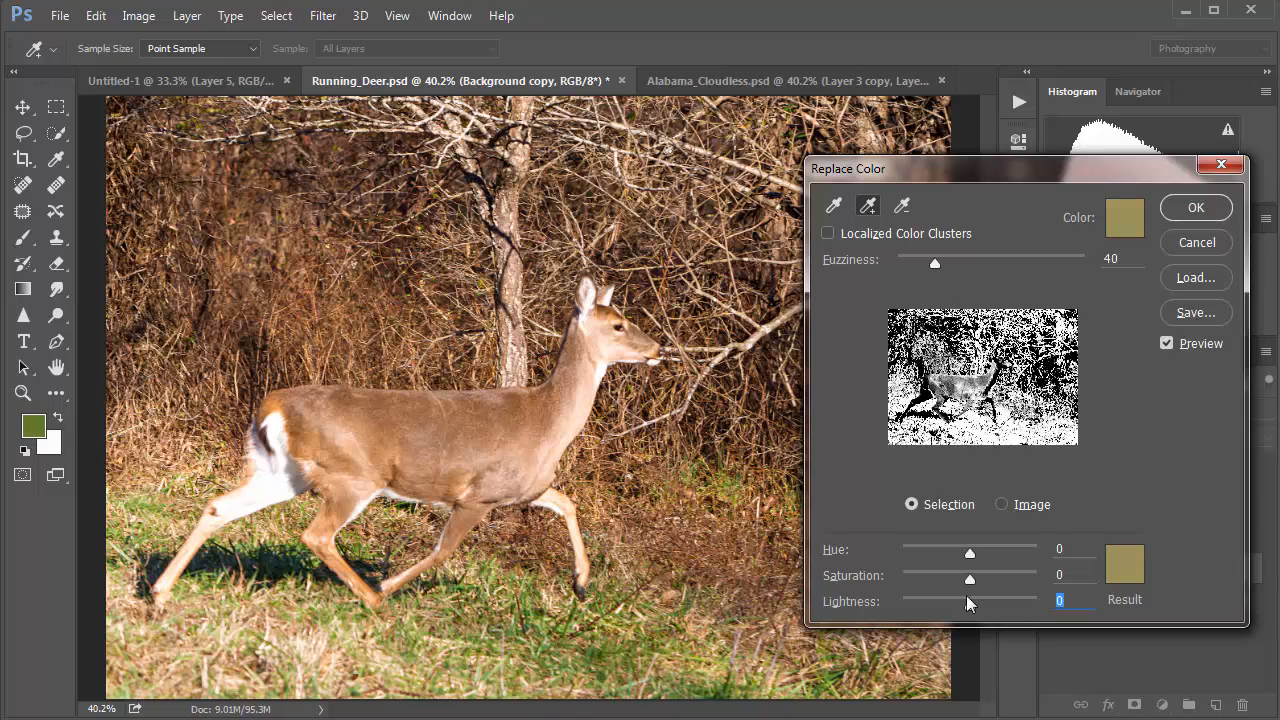
Try whitening the selected ground colours with Hue -20, Saturation +23 and Lightness +100
left_click_drag(969, 604, 1069, 608)
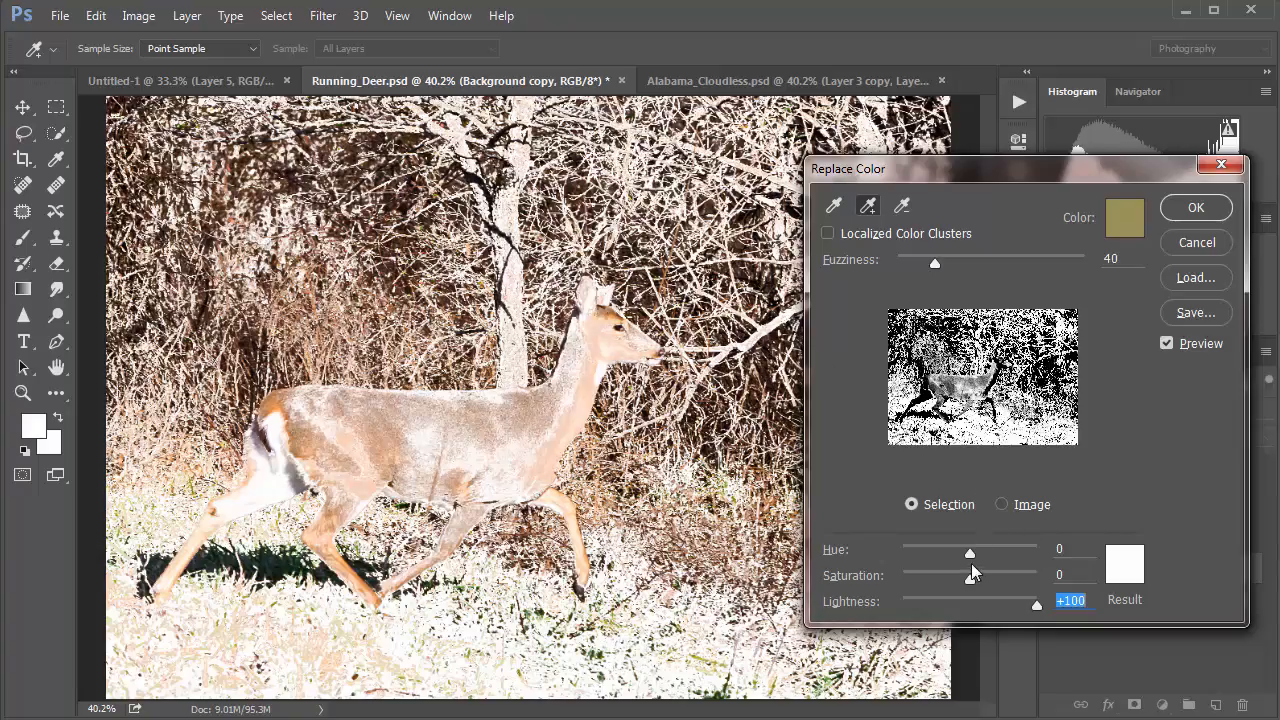
left_click_drag(969, 554, 1022, 554)
left_click_drag(932, 561, 985, 584)
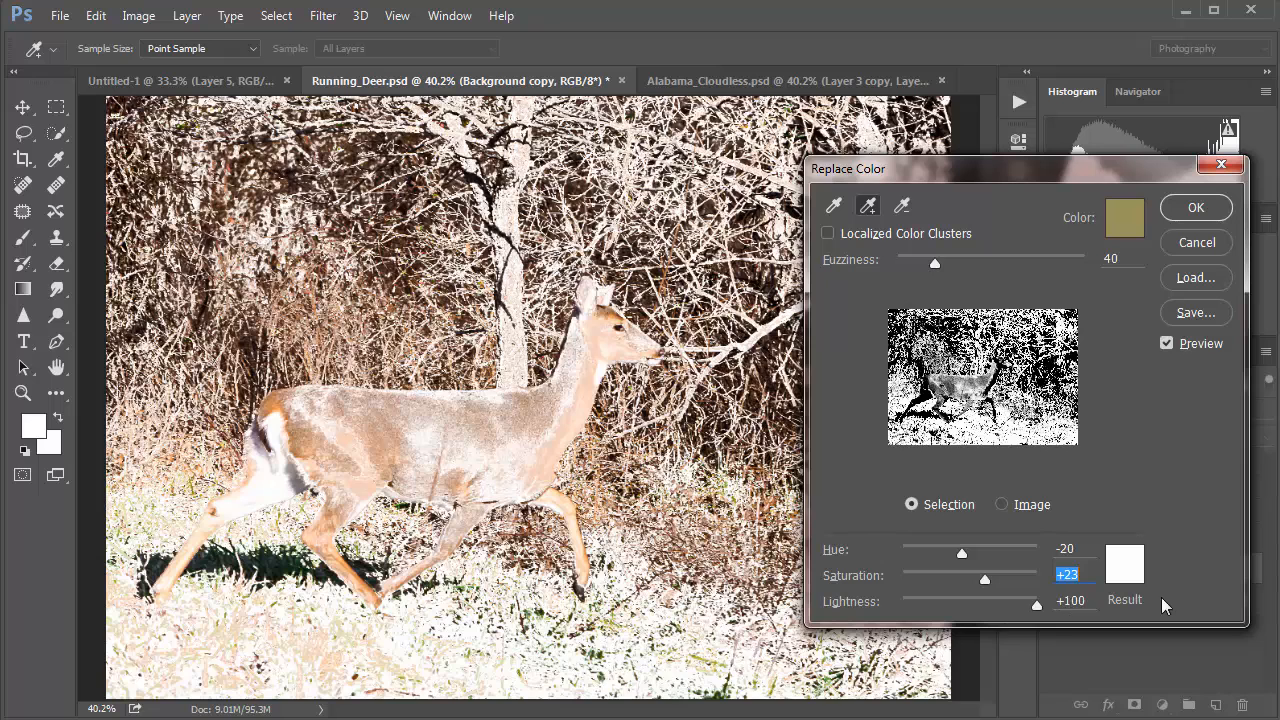
left_click_drag(1037, 606, 1080, 608)
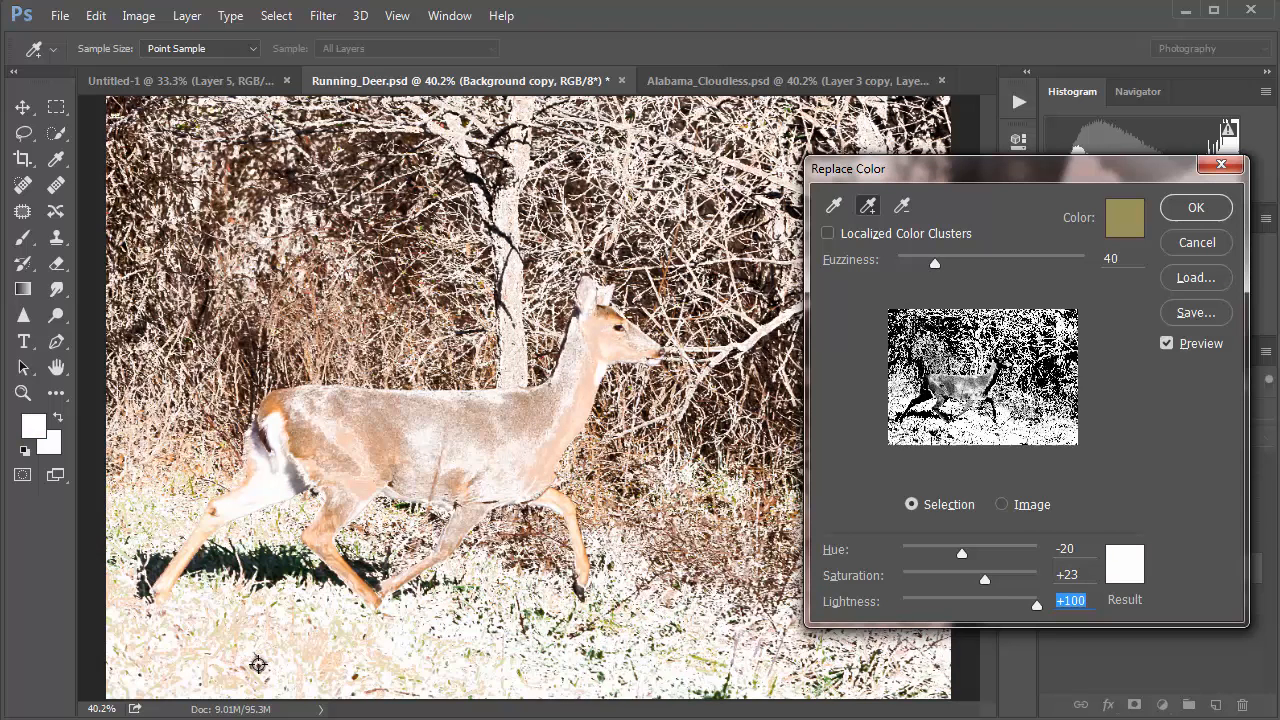
Try adding a dry grass tone and subtracting the tree trunk colour from the whitened selection, and reset the Replace Color settings
left_click(259, 664)
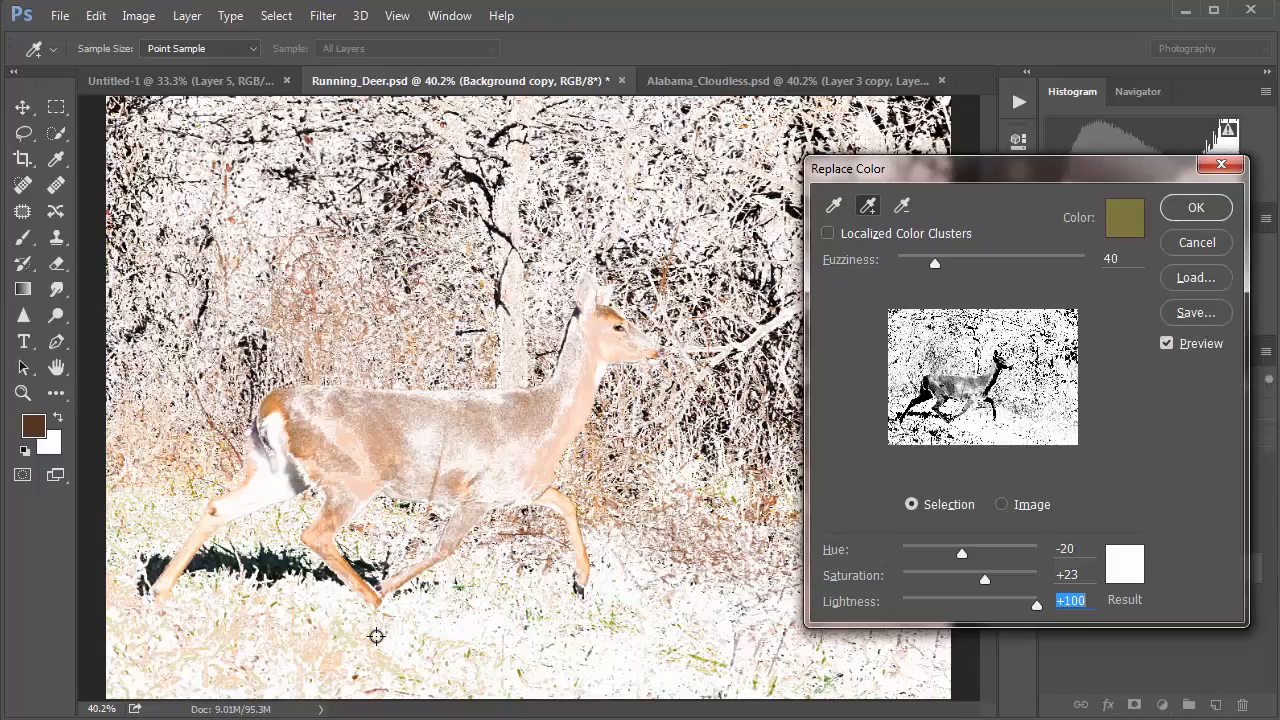
left_click(901, 205)
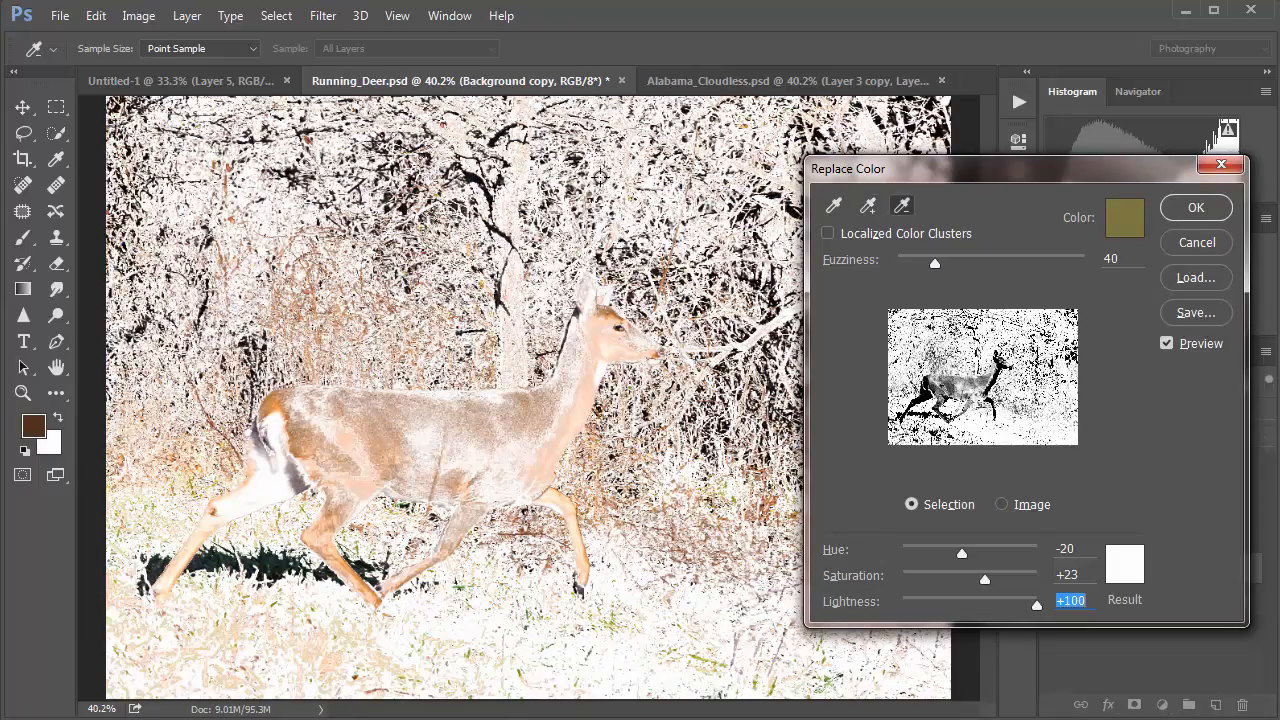
left_click(505, 203)
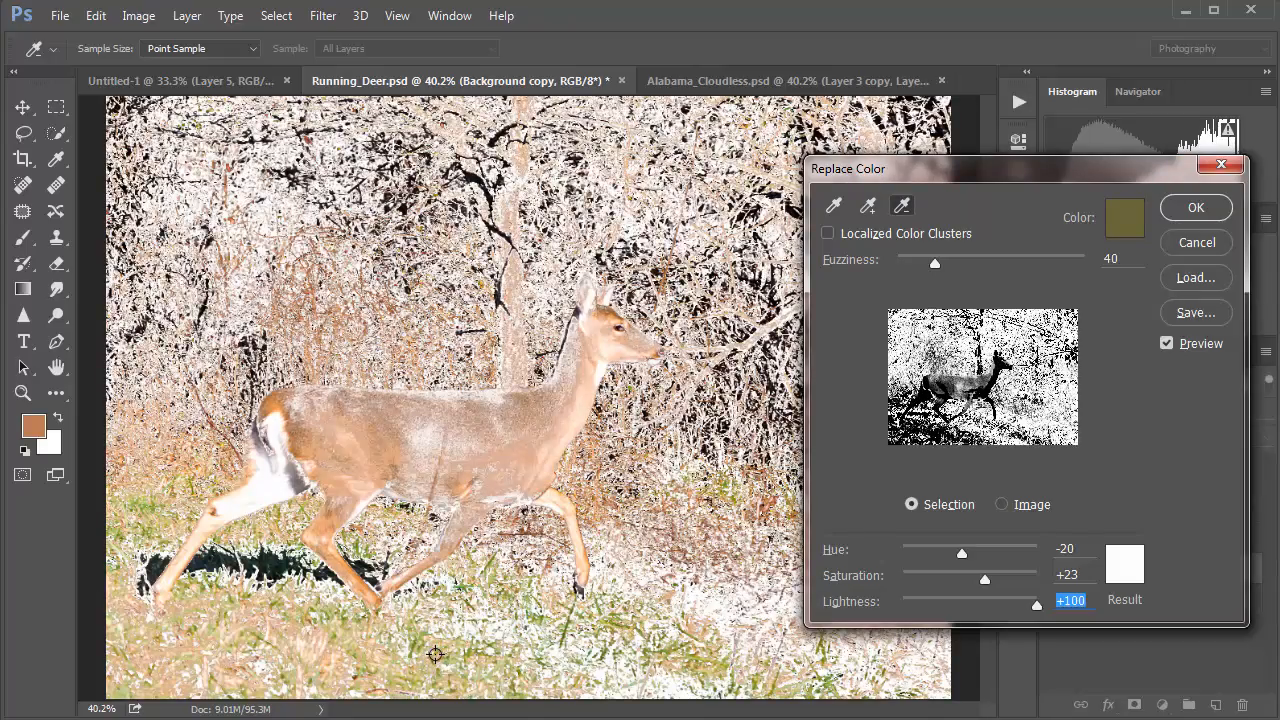
left_click(435, 655)
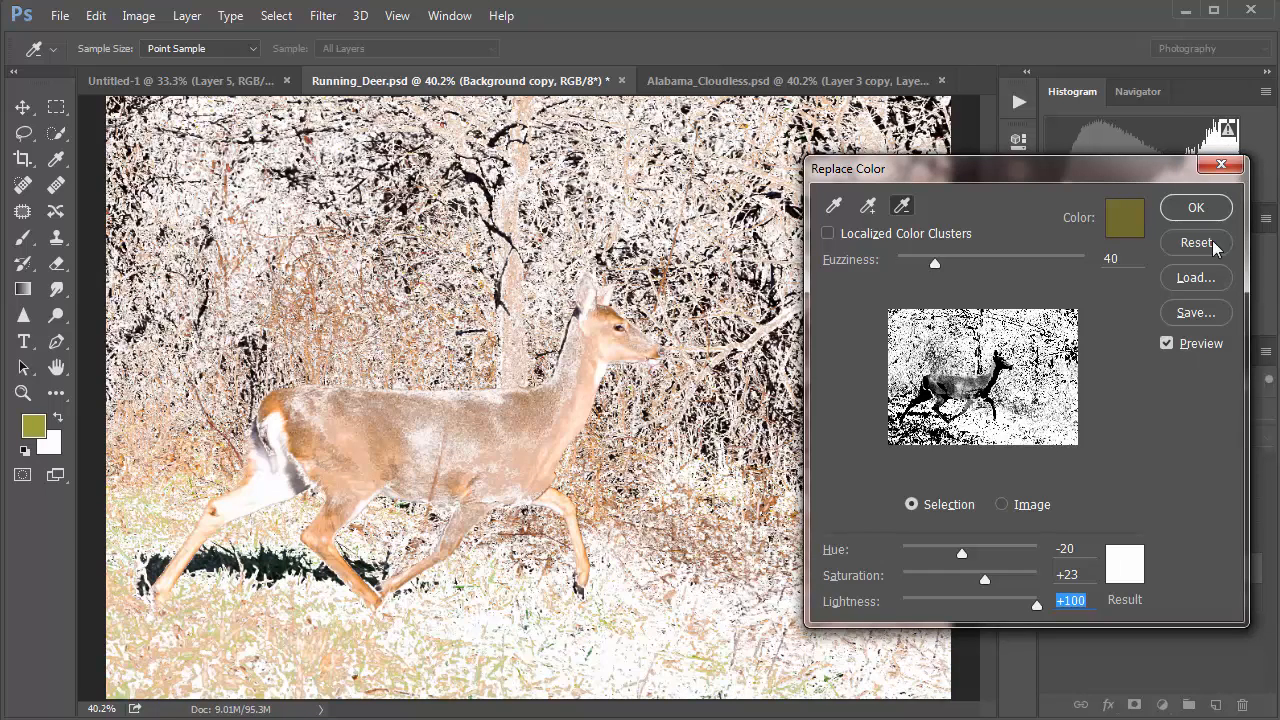
left_click(1218, 242, "alt")
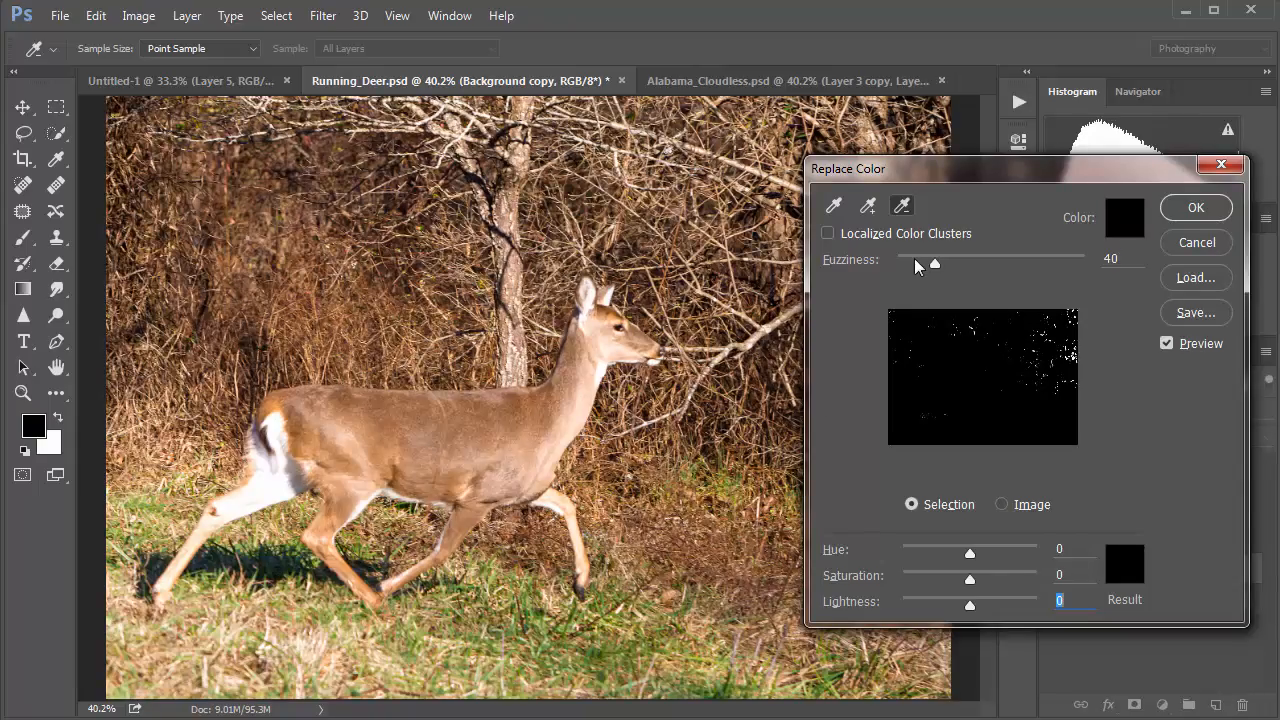
Try subtracting dry grass tones from the Replace Color selection with Fuzziness 18
left_click_drag(921, 262, 914, 262)
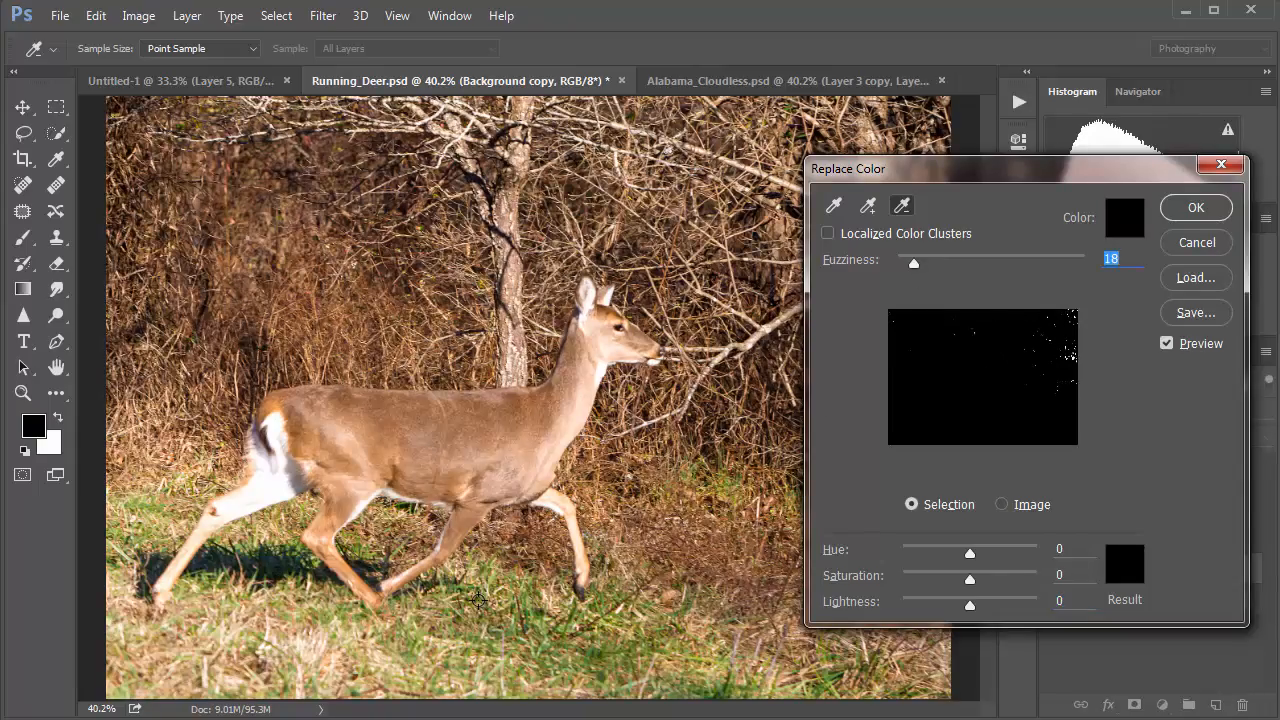
left_click(251, 612)
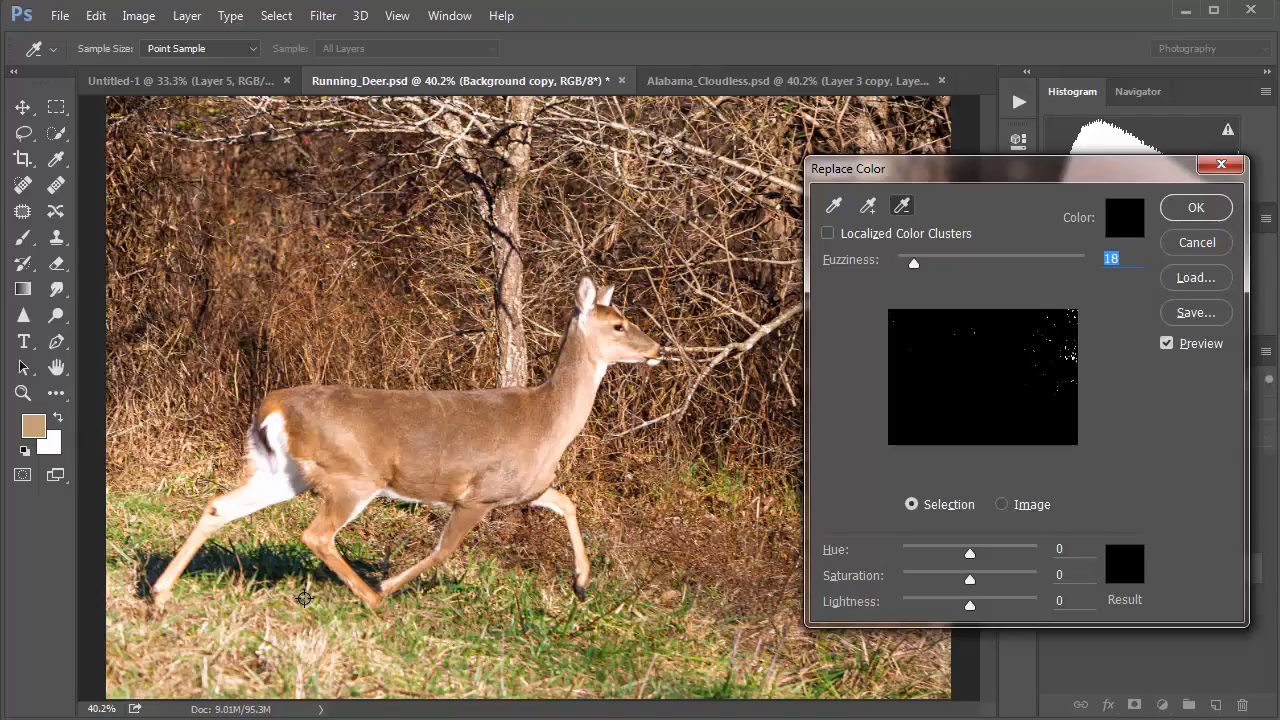
left_click(303, 598)
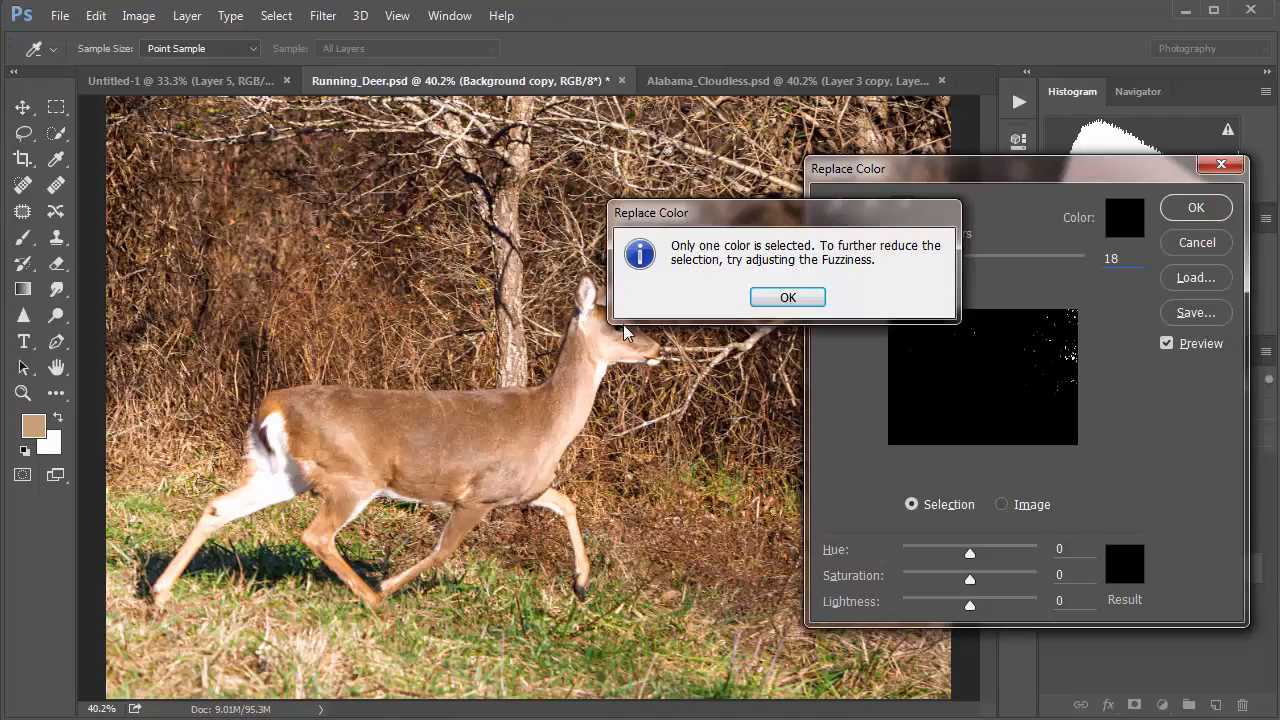
left_click(788, 299)
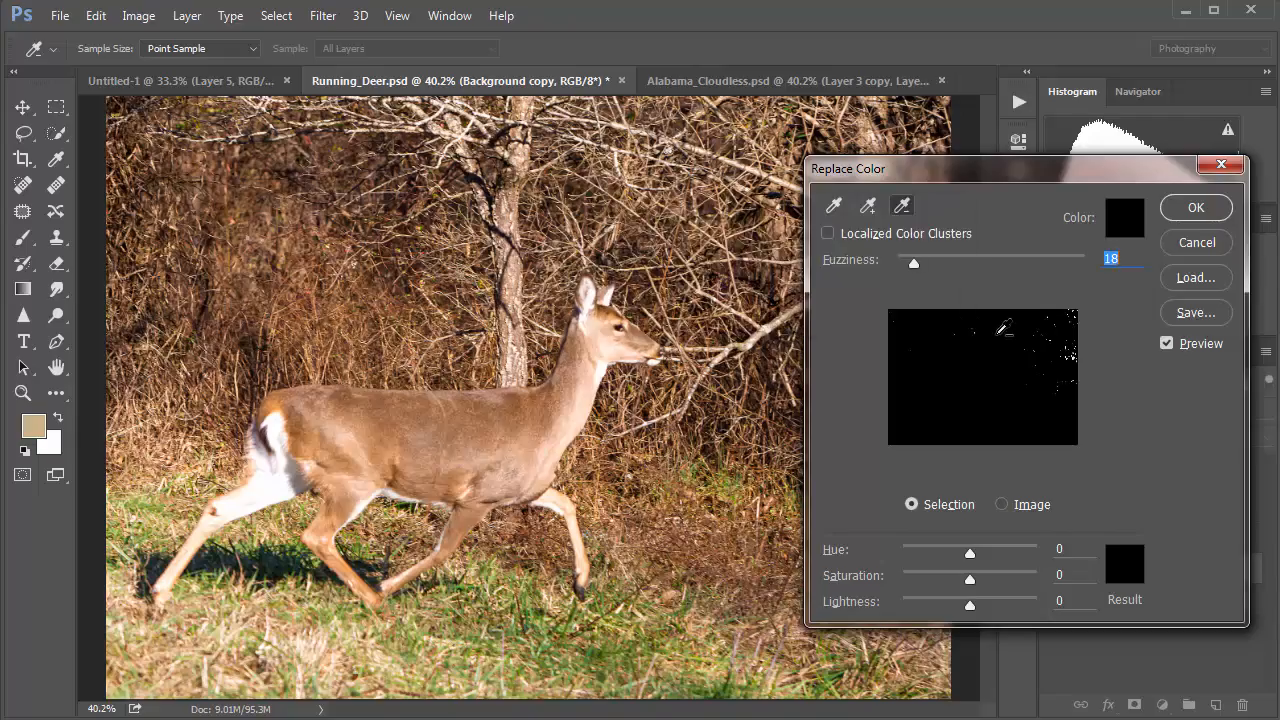
Try whitening a newly sampled grass colour with Lightness +100 and Fuzziness 154 and 166, and reset the Replace Color settings
left_click(867, 207)
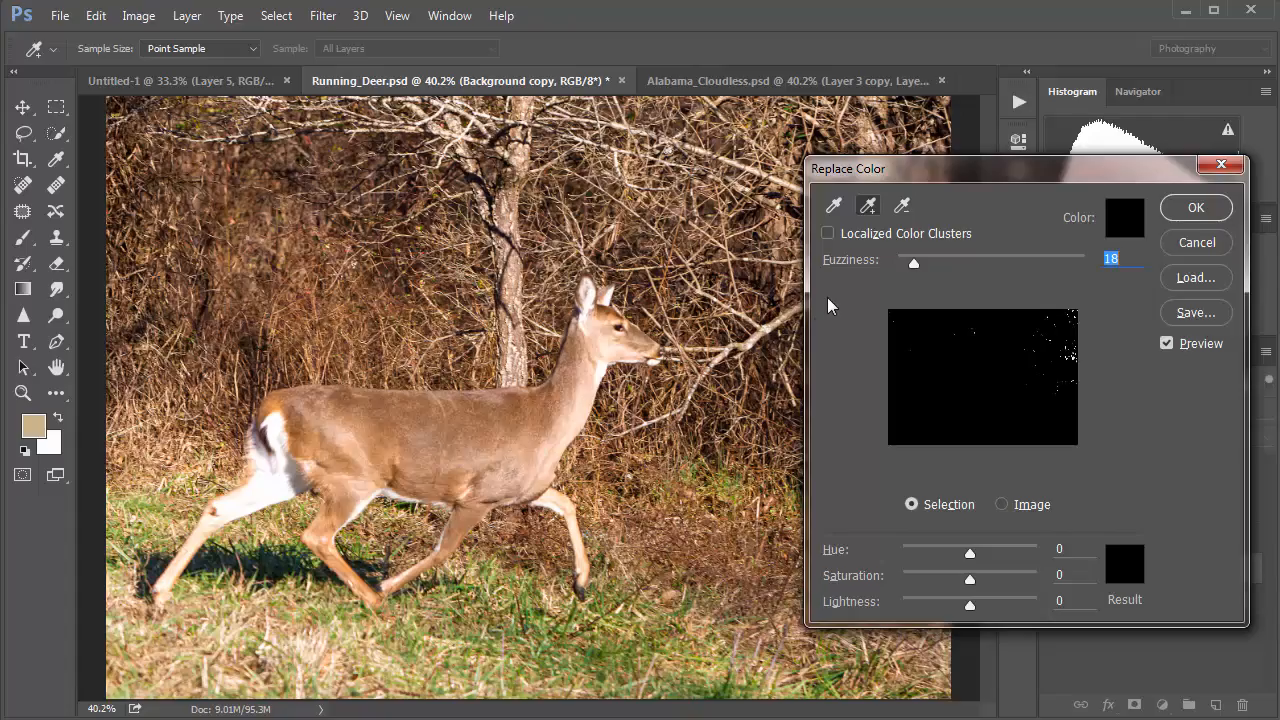
left_click(834, 206)
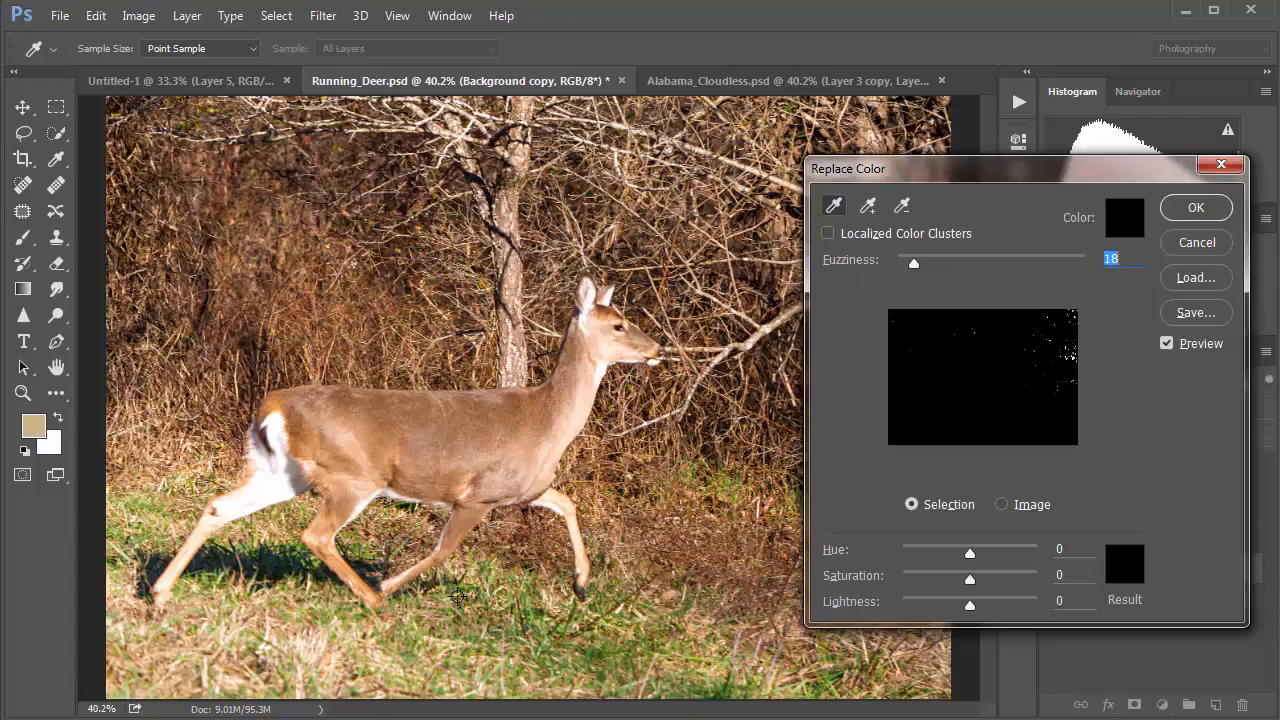
left_click(457, 597)
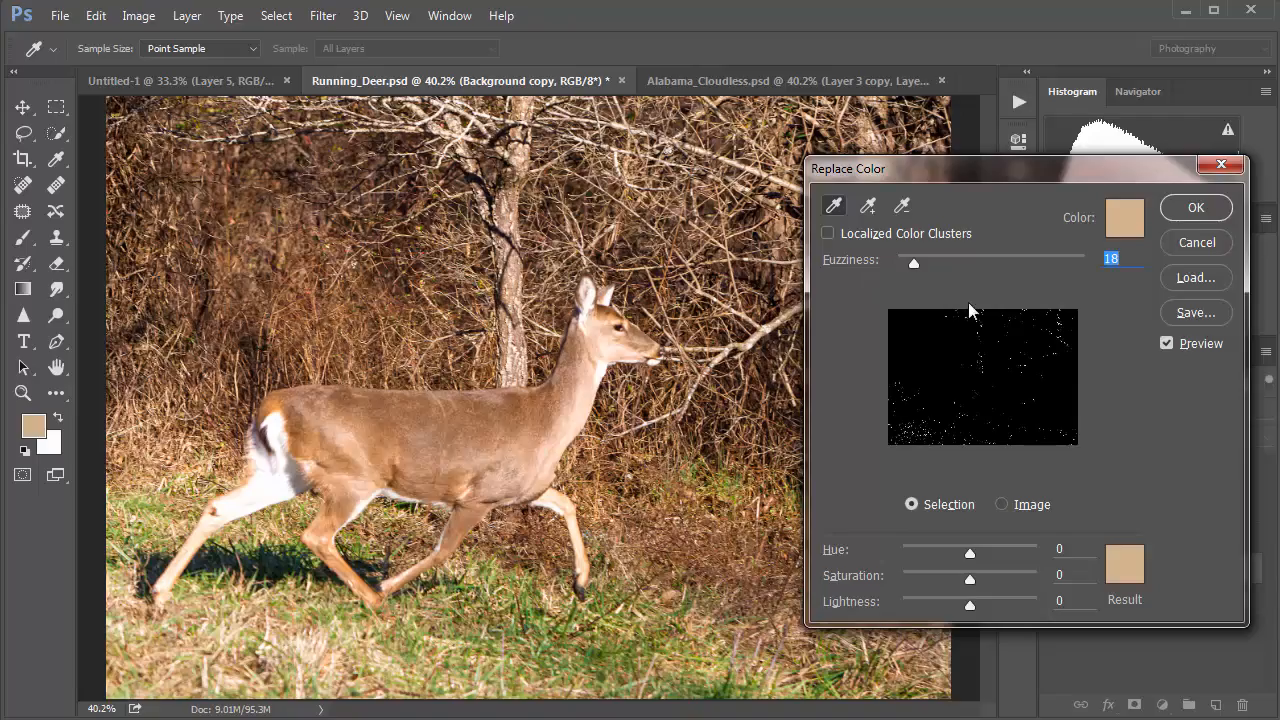
left_click_drag(914, 262, 1046, 256)
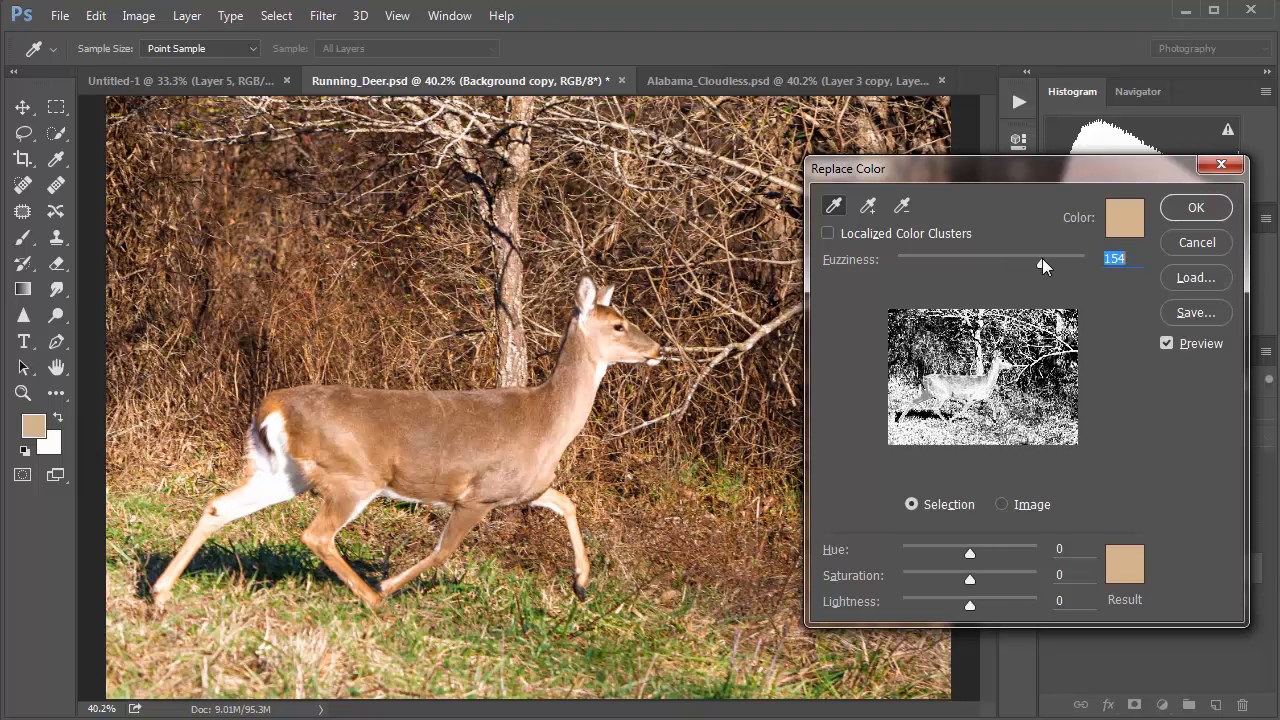
left_click_drag(966, 608, 1087, 615)
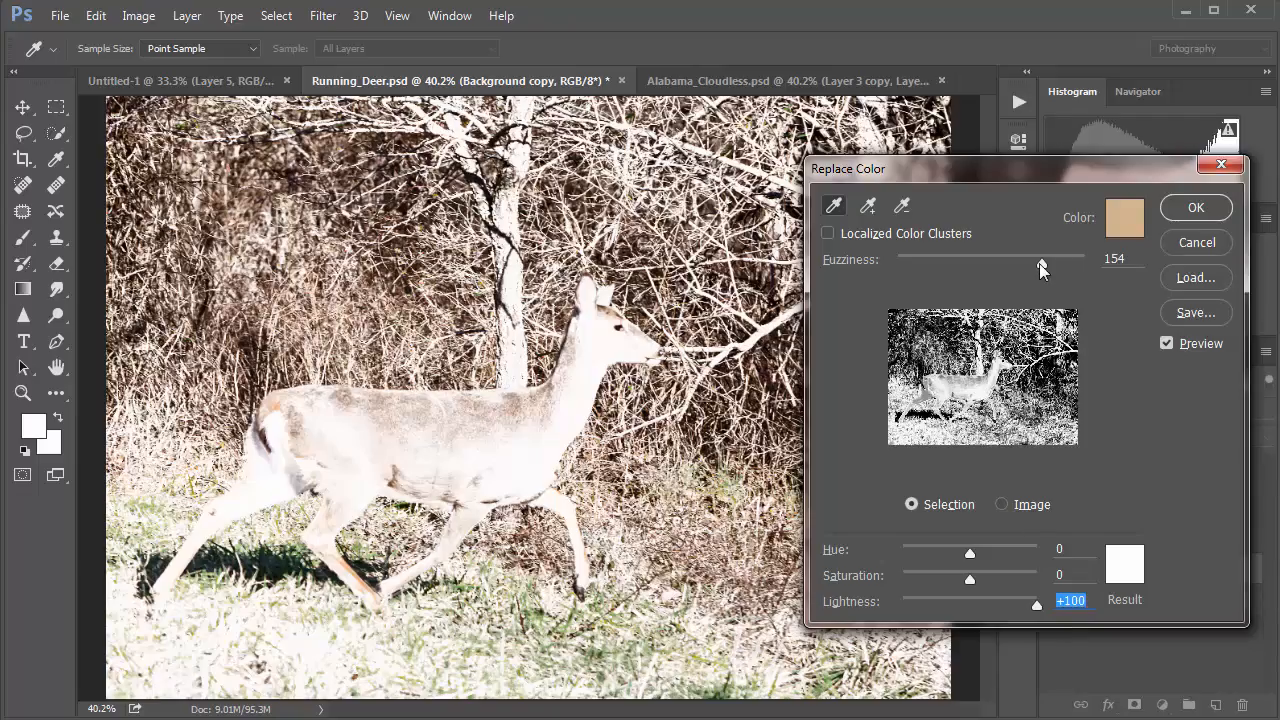
left_click_drag(1041, 263, 1054, 303)
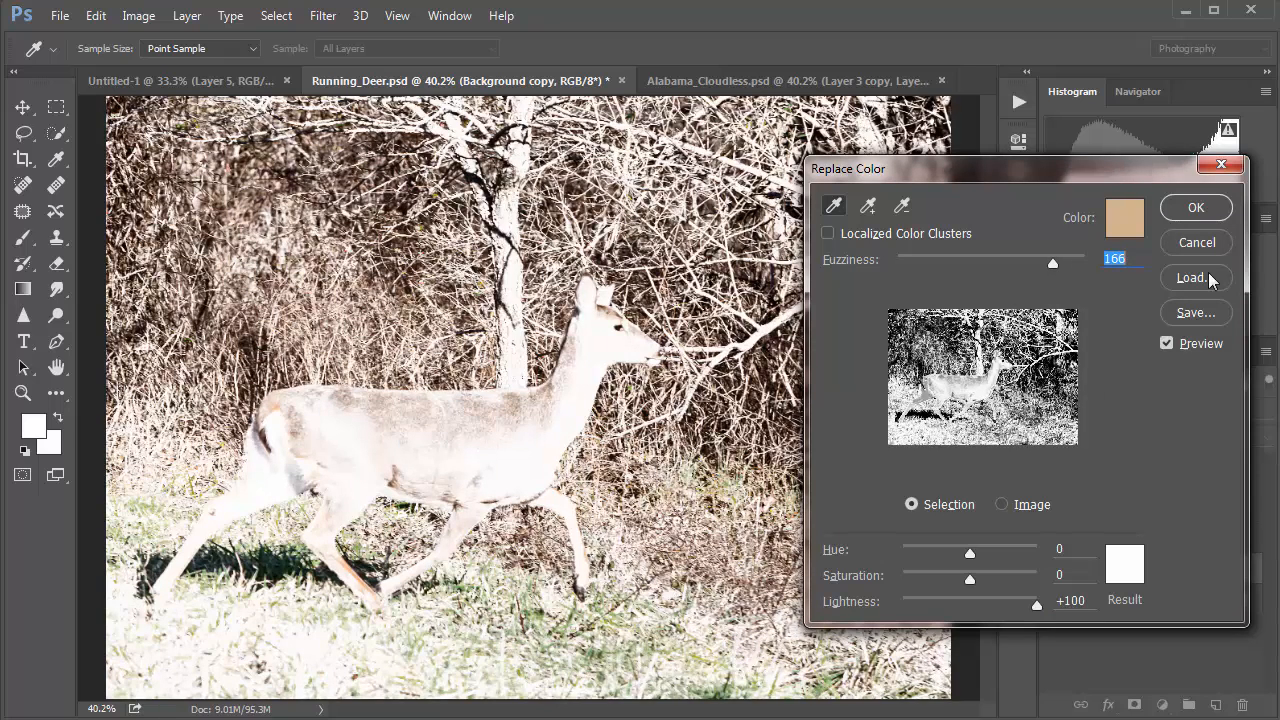
key("alt")
left_click(1196, 242, "alt")
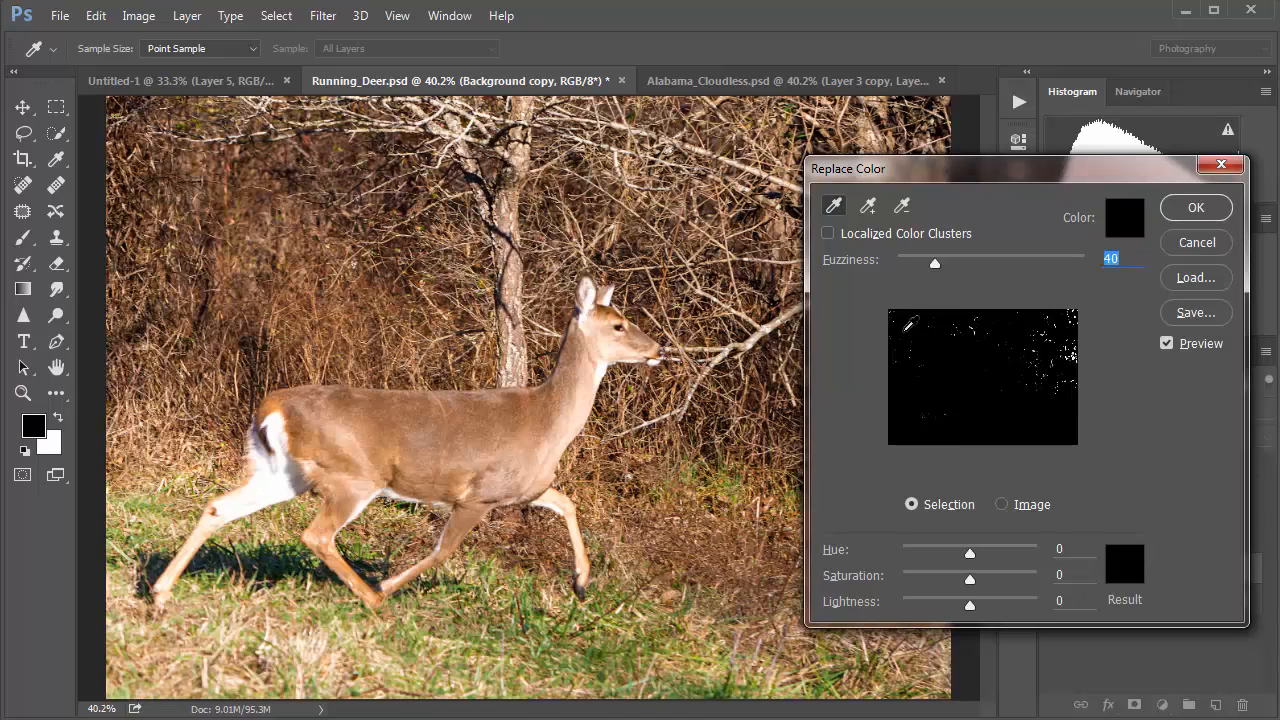
Sample dry and green grass tones with Fuzziness 23, and try Fuzziness 64 with Lightness values of -5 and +2
left_click_drag(925, 265, 919, 267)
left_click(200, 620)
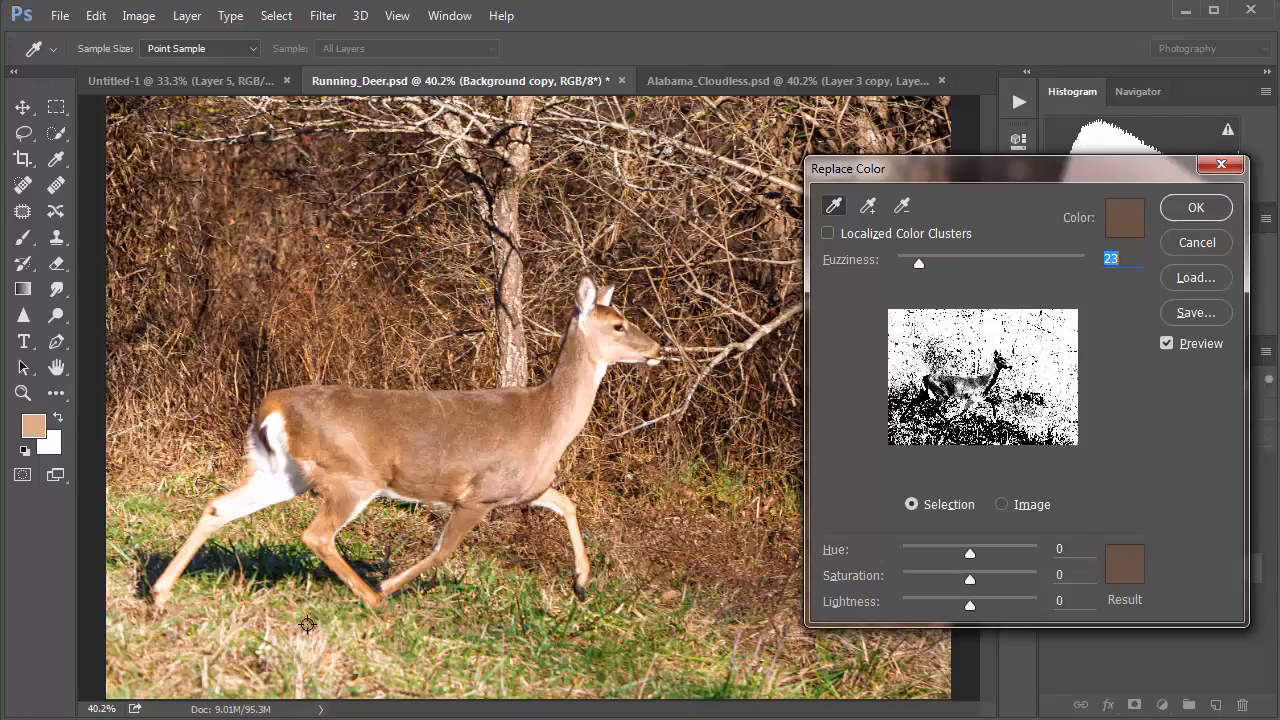
left_click(451, 611)
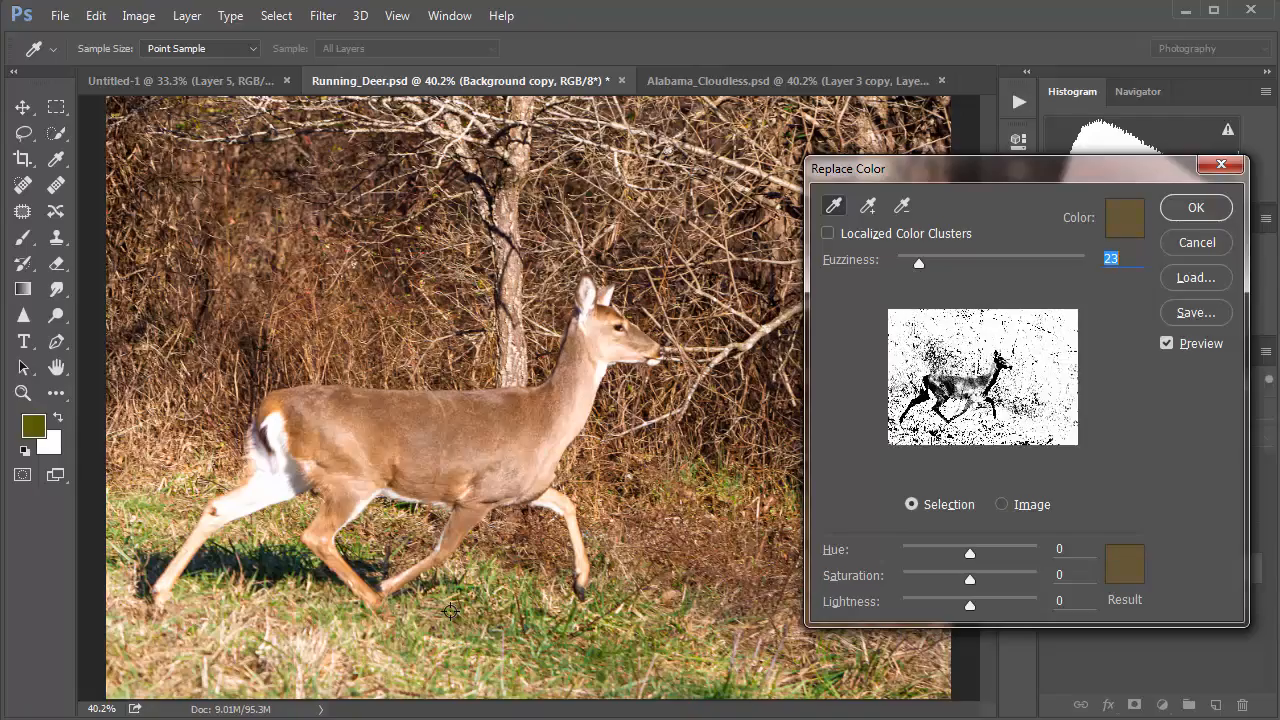
left_click_drag(917, 267, 947, 268)
left_click_drag(969, 607, 965, 607)
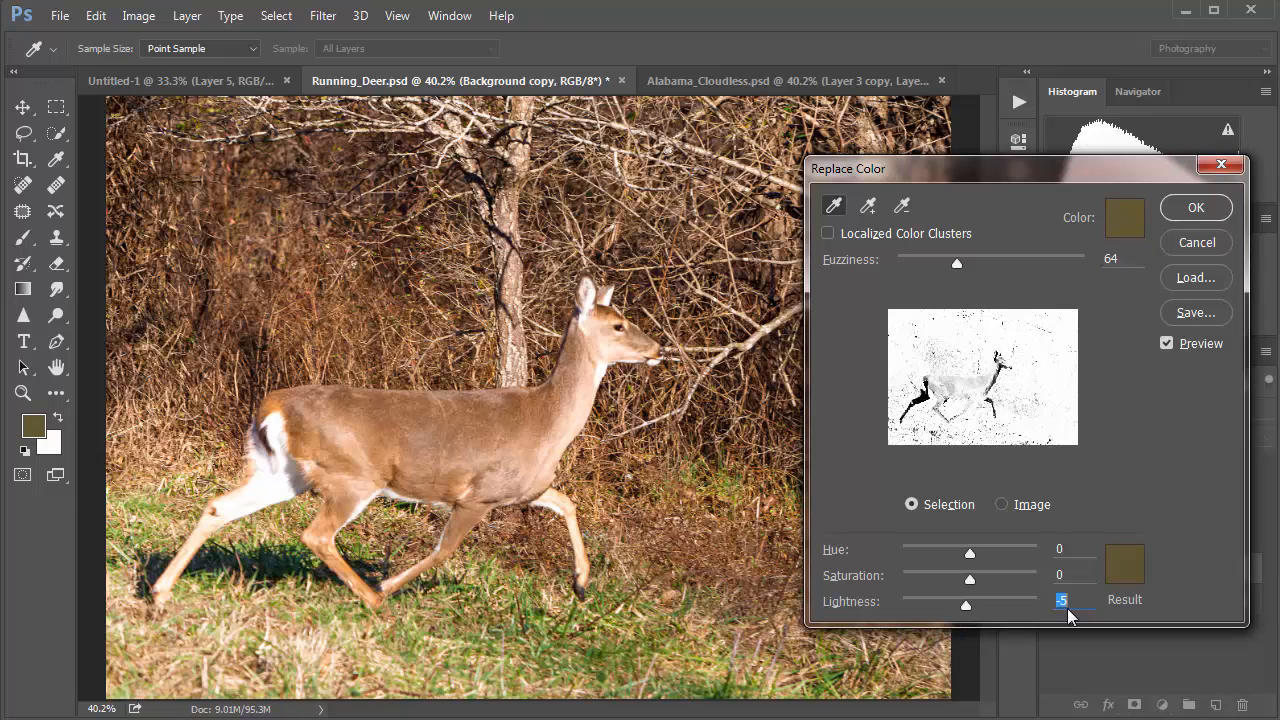
left_click_drag(1067, 609, 971, 610)
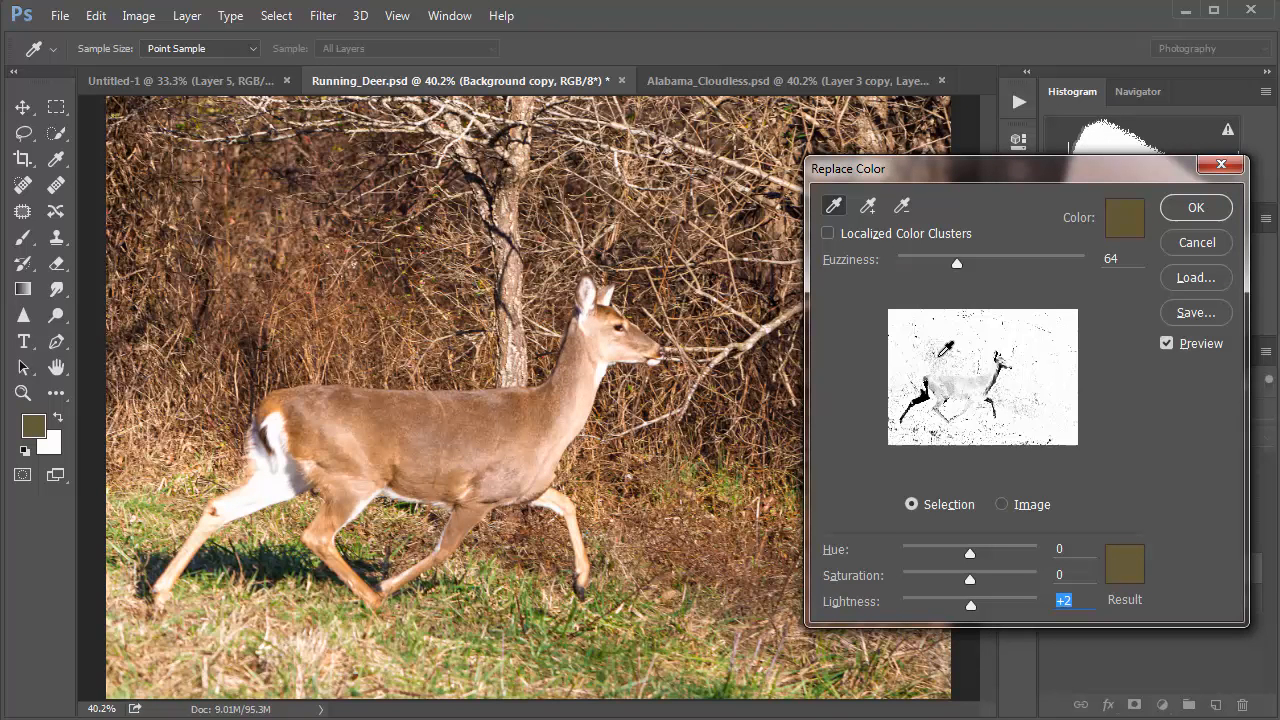
Try subtracting the tree trunk and deer neck colours with Lightness -13, and reset the Replace Color settings
left_click(901, 205)
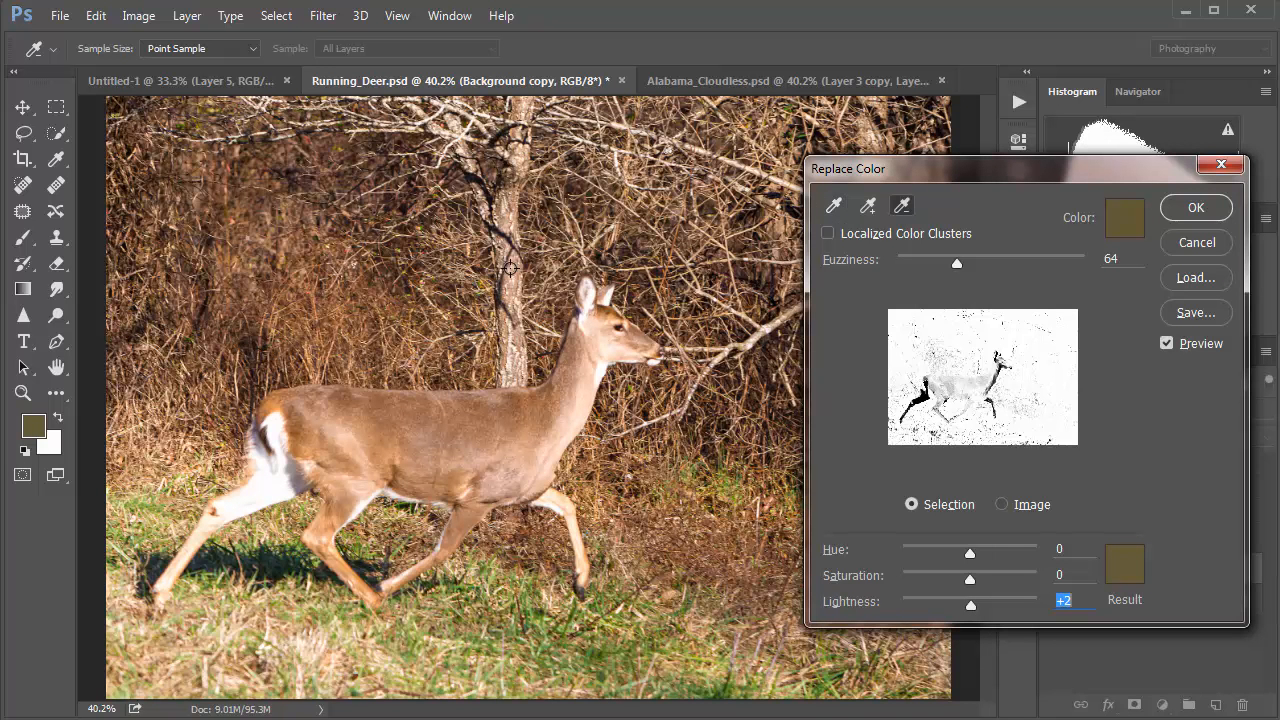
left_click(510, 268)
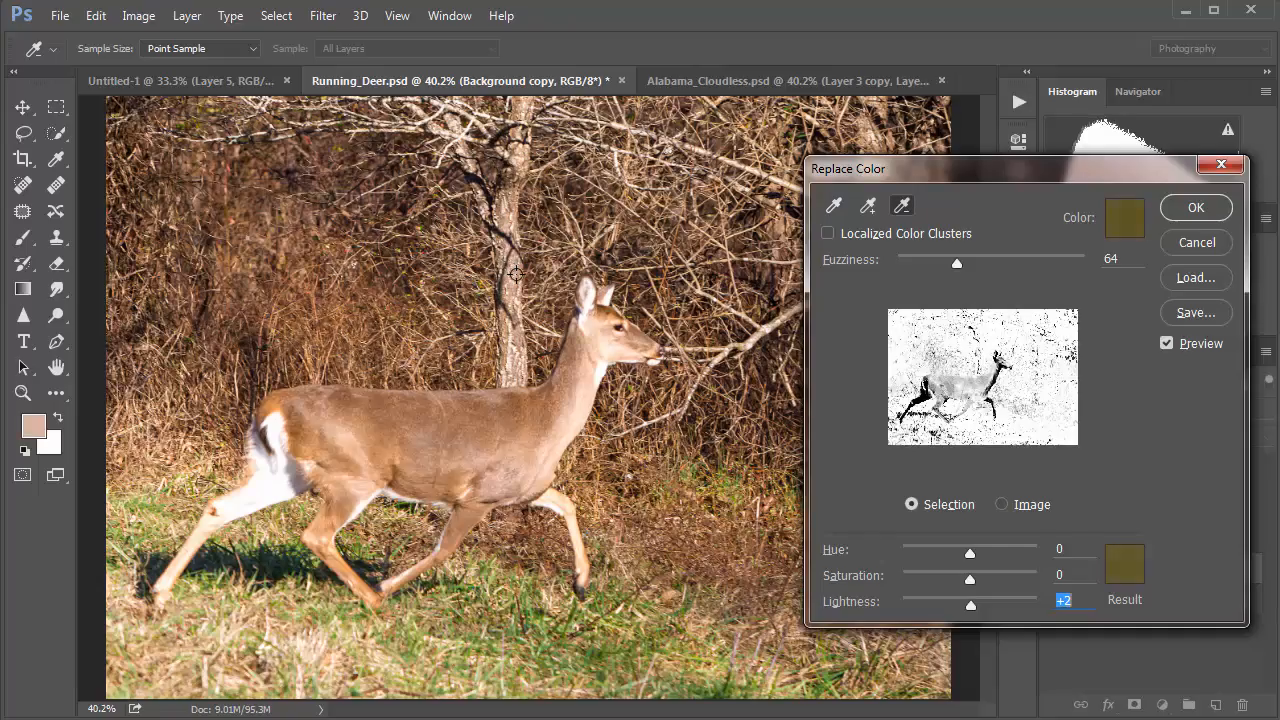
left_click(579, 359)
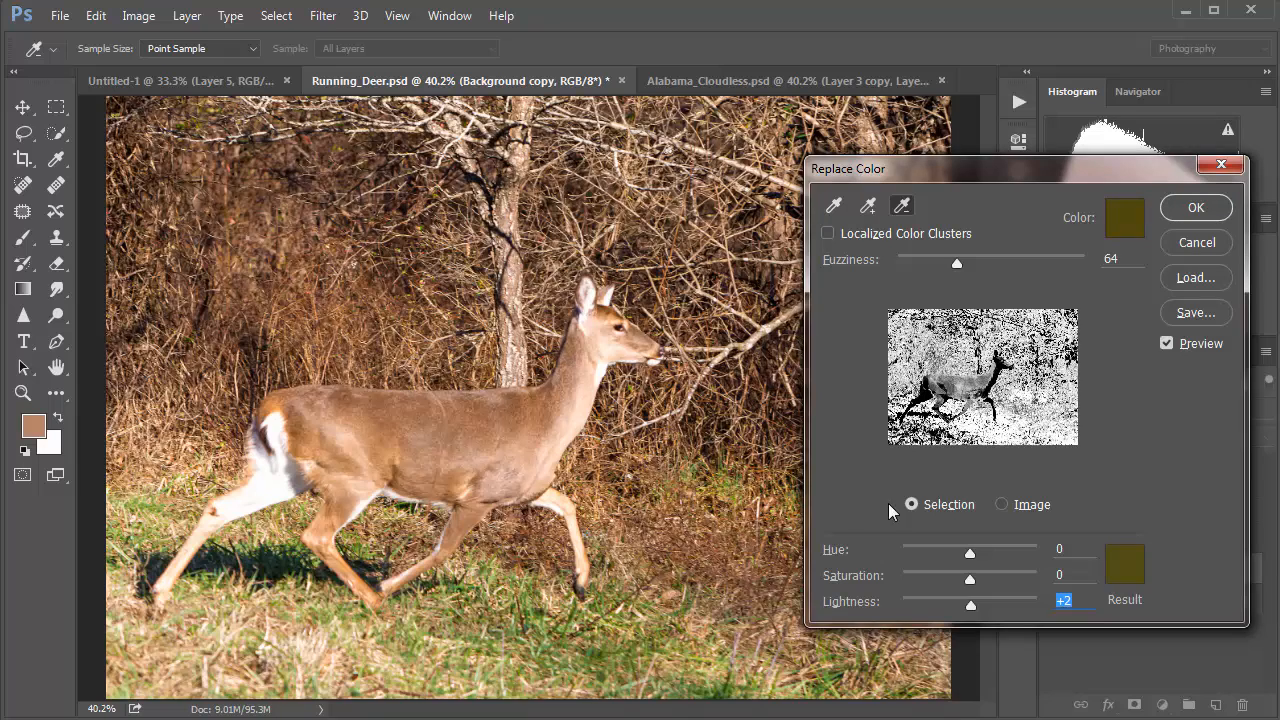
left_click_drag(970, 605, 946, 619)
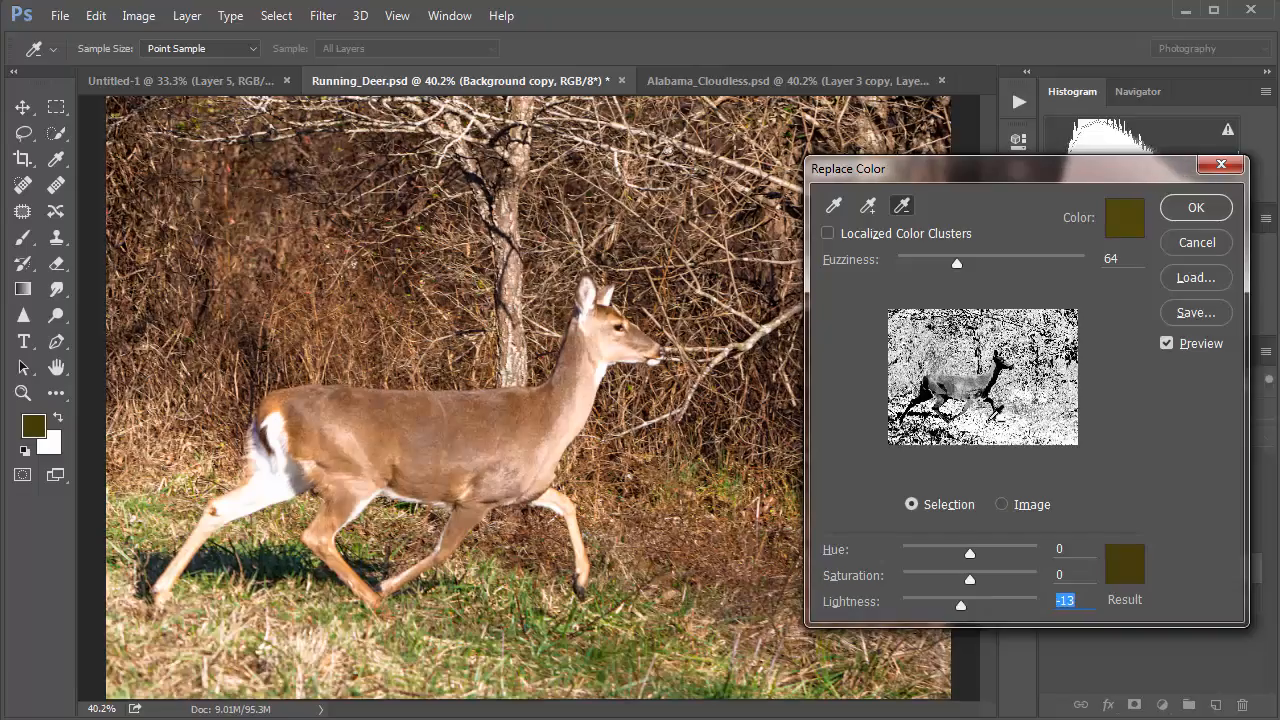
key("alt")
left_click(1206, 244, "alt")
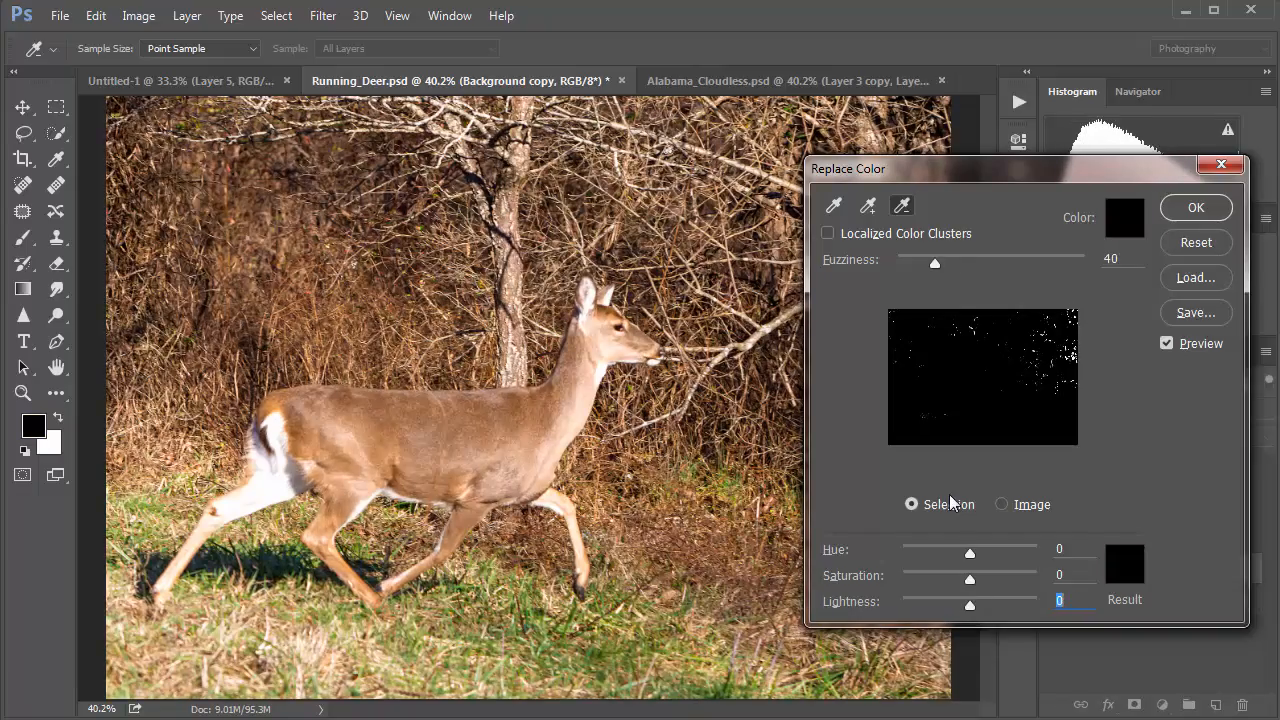
Sample green grass tones for Replace Color with Fuzziness 12, ending on the light olive green below the deer
left_click_drag(936, 265, 908, 270)
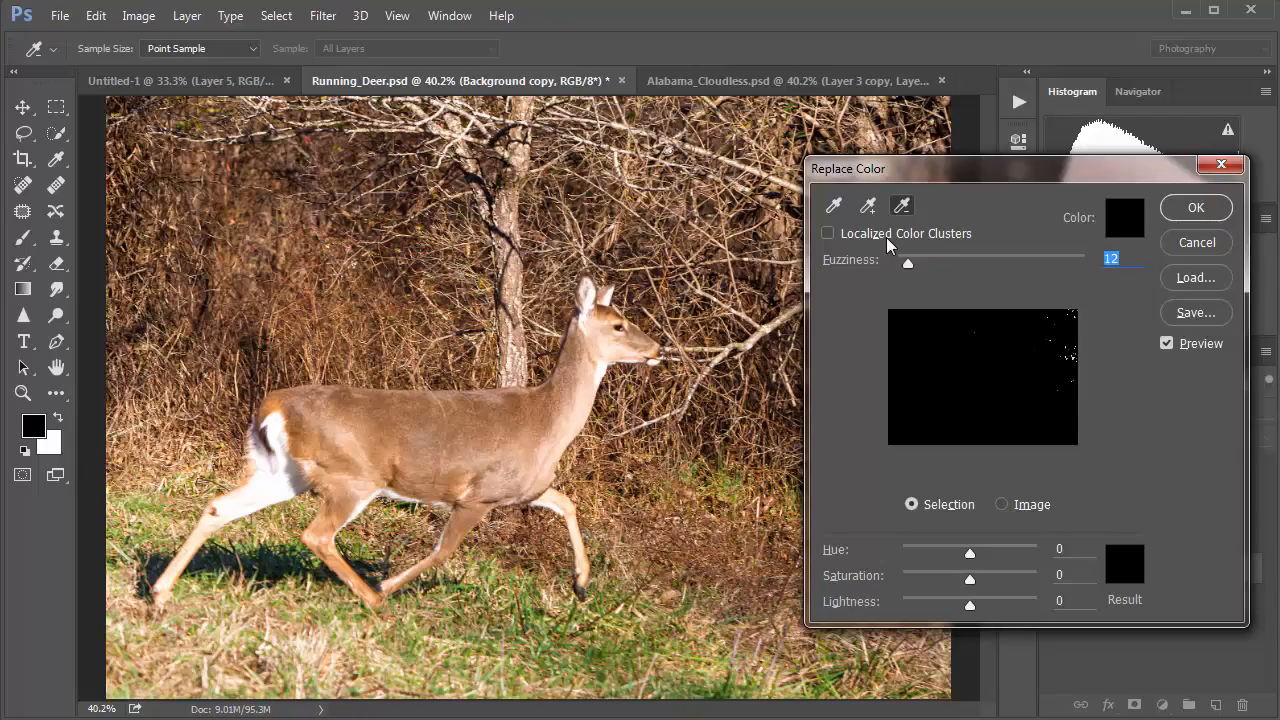
left_click(834, 210)
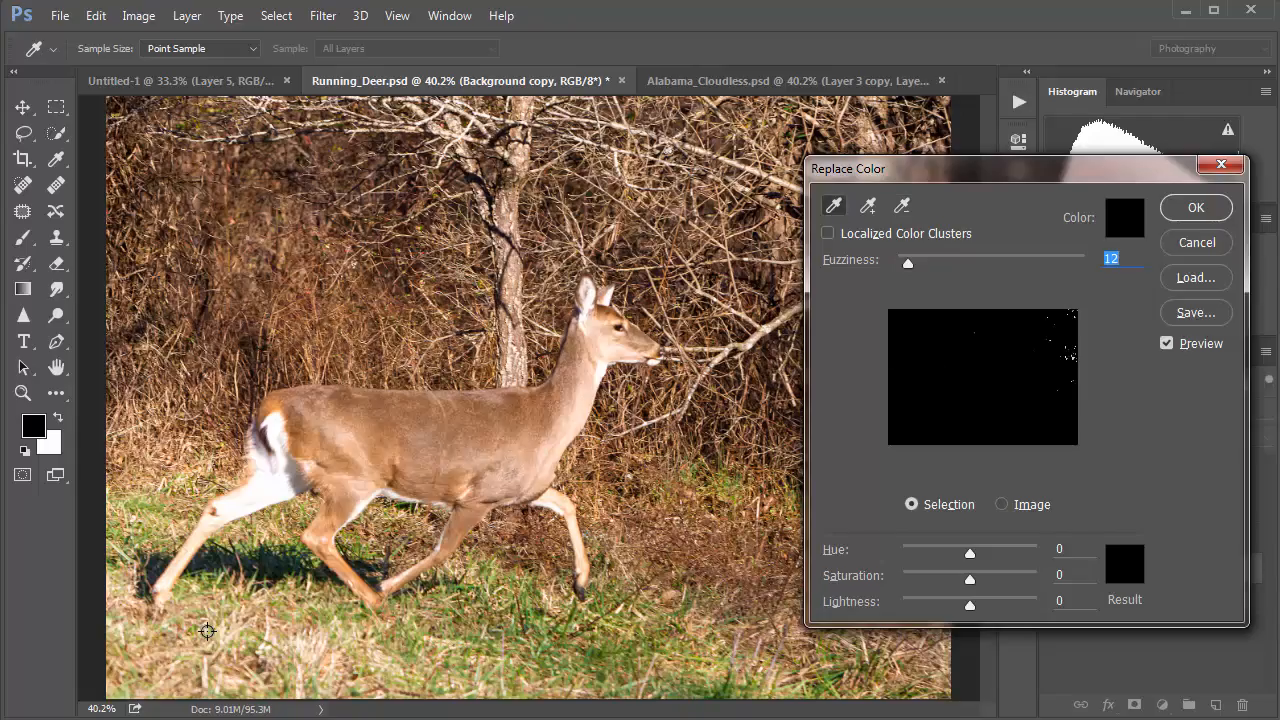
left_click(478, 644)
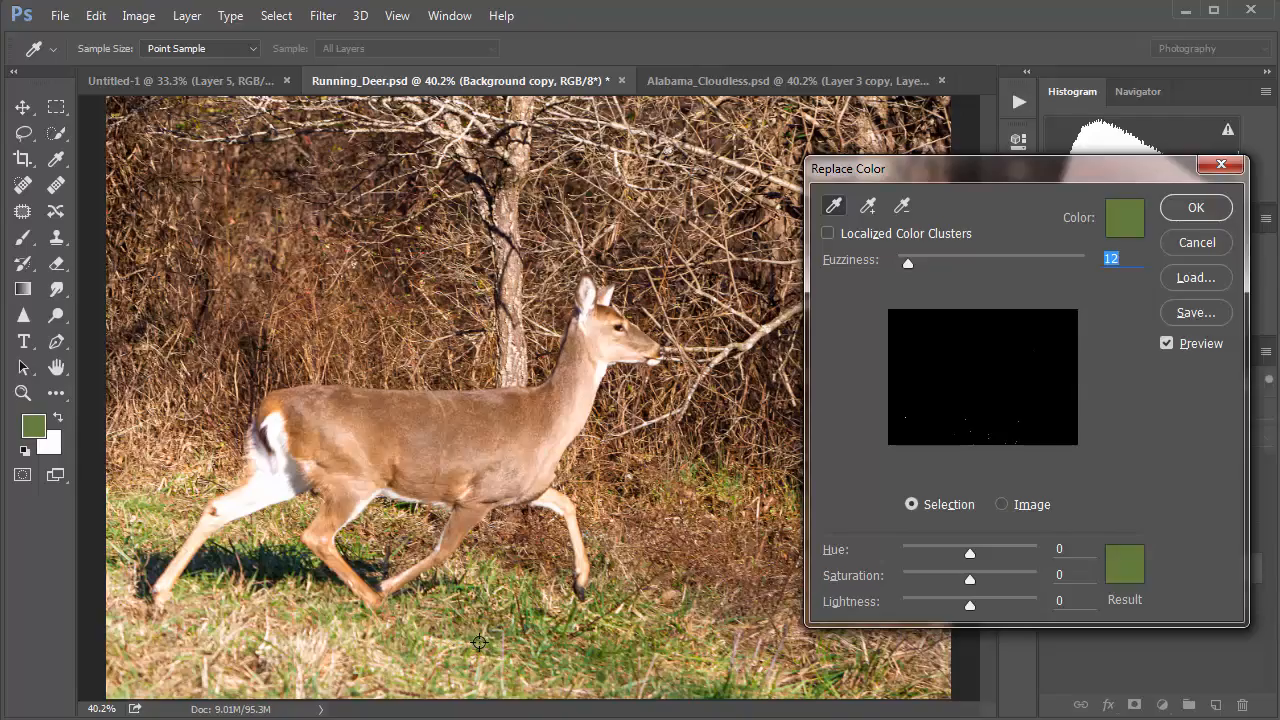
left_click(538, 632)
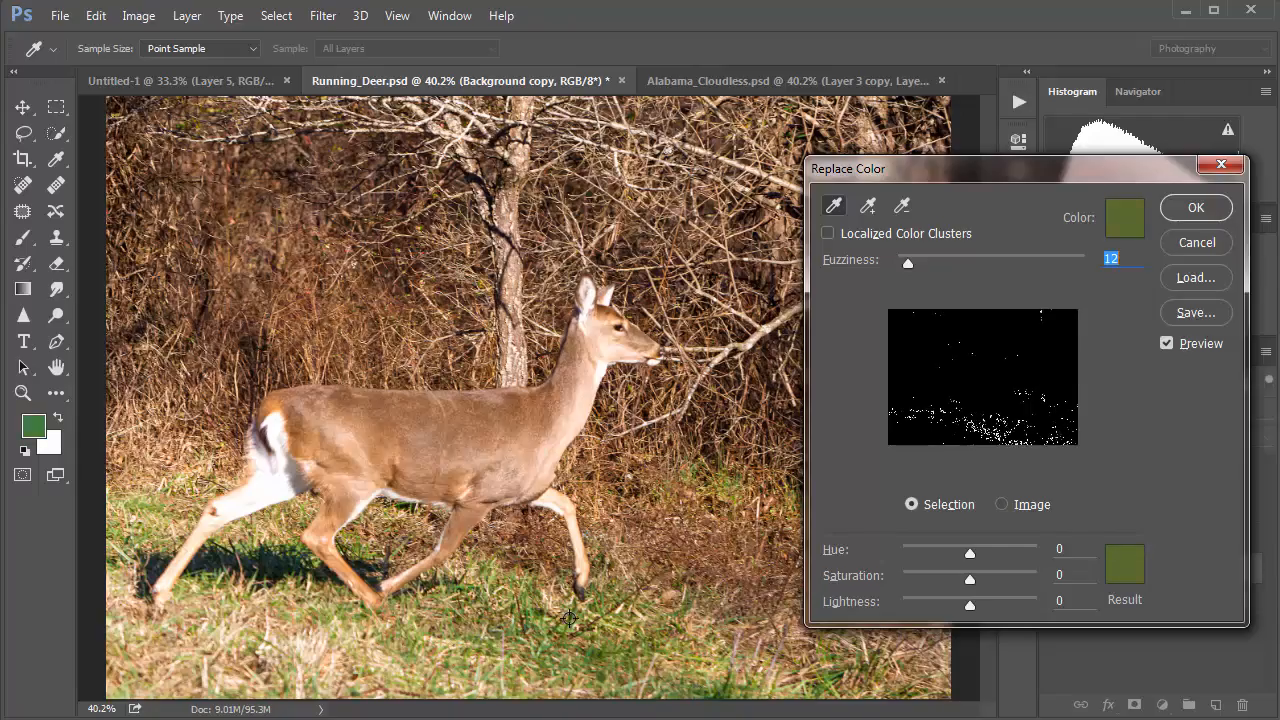
left_click(567, 619)
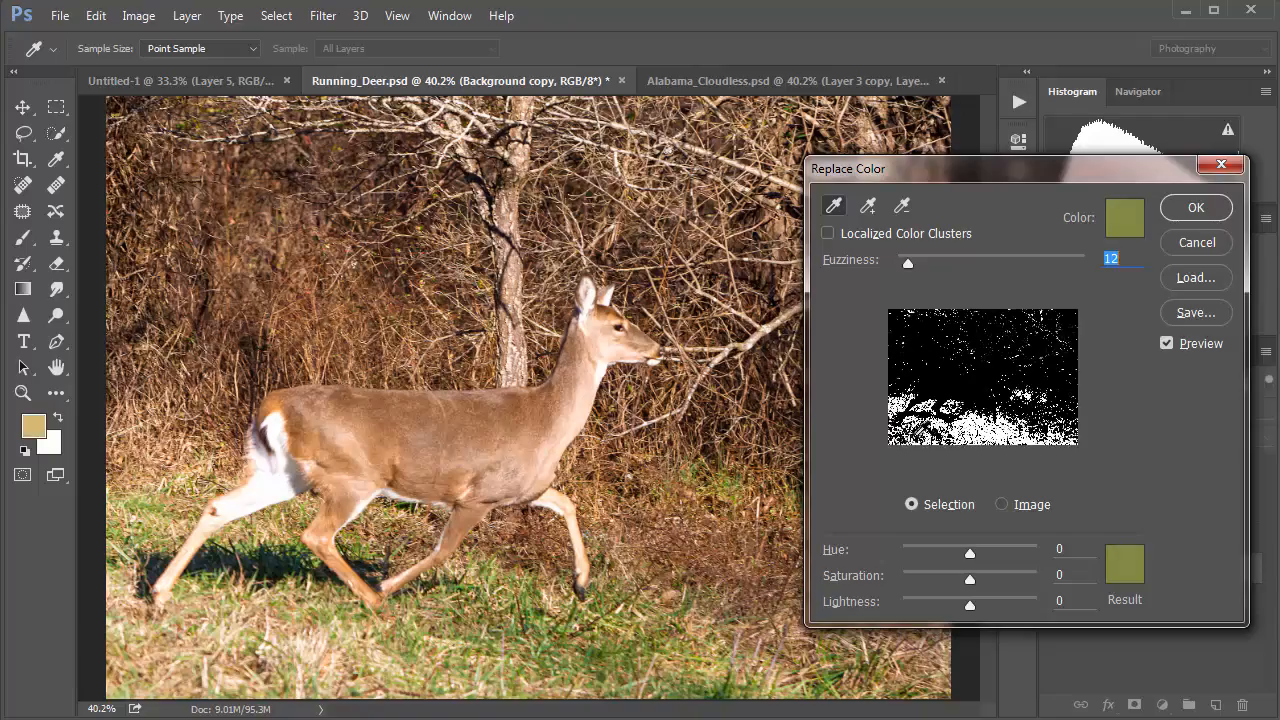
Whiten the sampled grass colour with Fuzziness 60 and Lightness +100, apply Replace Color, and compare Background copy with the original photo
left_click_drag(909, 261, 954, 269)
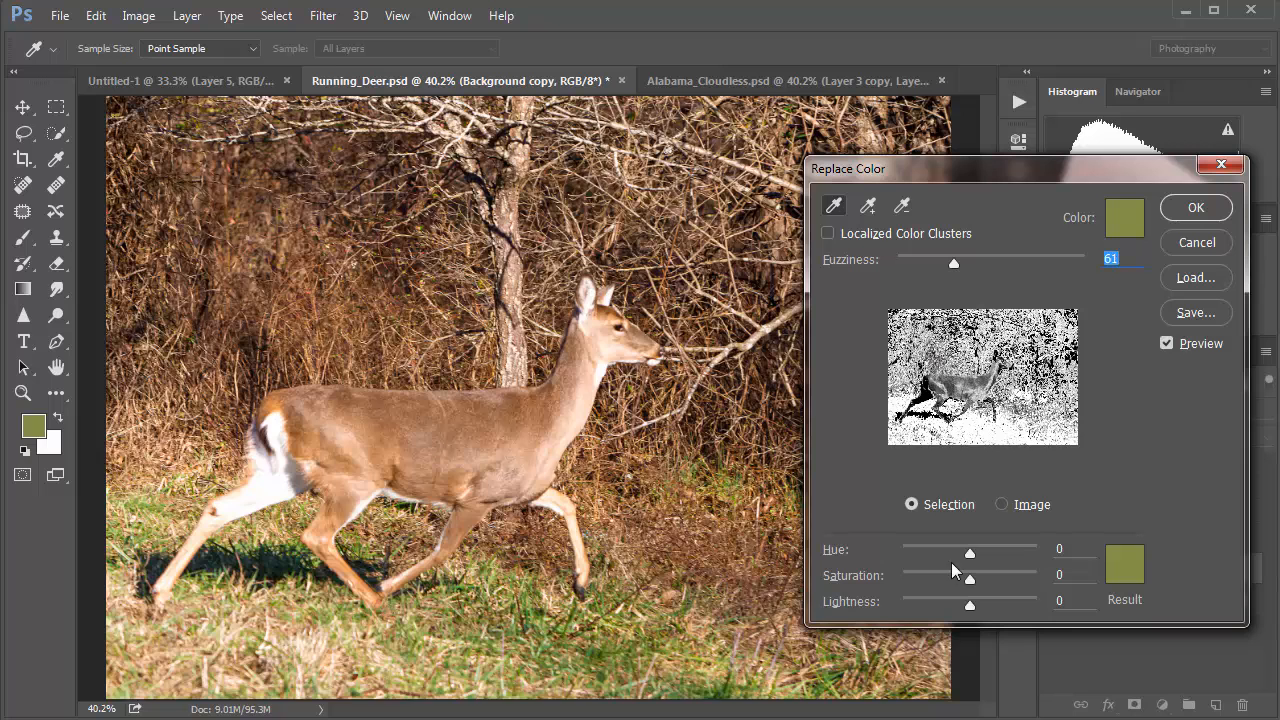
left_click_drag(971, 605, 1063, 610)
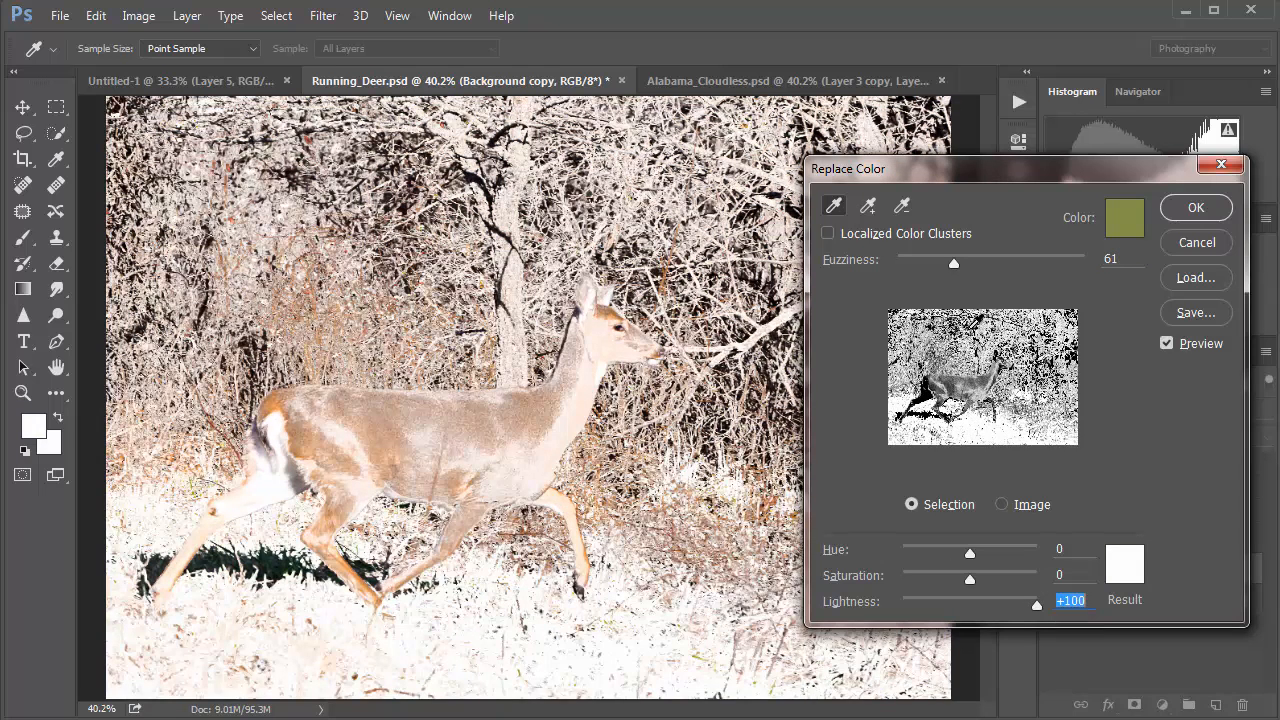
mouse_move(954, 259)
left_mouse_down()
mouse_move(971, 265)
mouse_move(953, 271)
left_mouse_up()
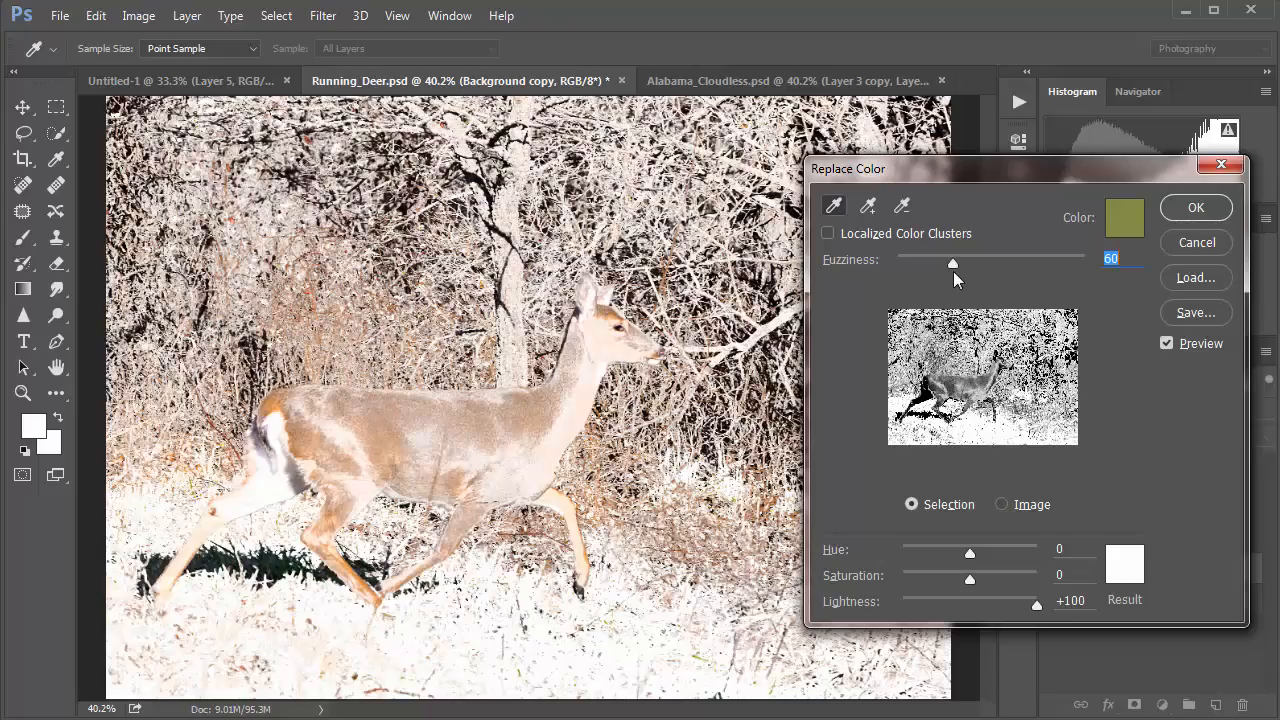
left_click(1203, 217)
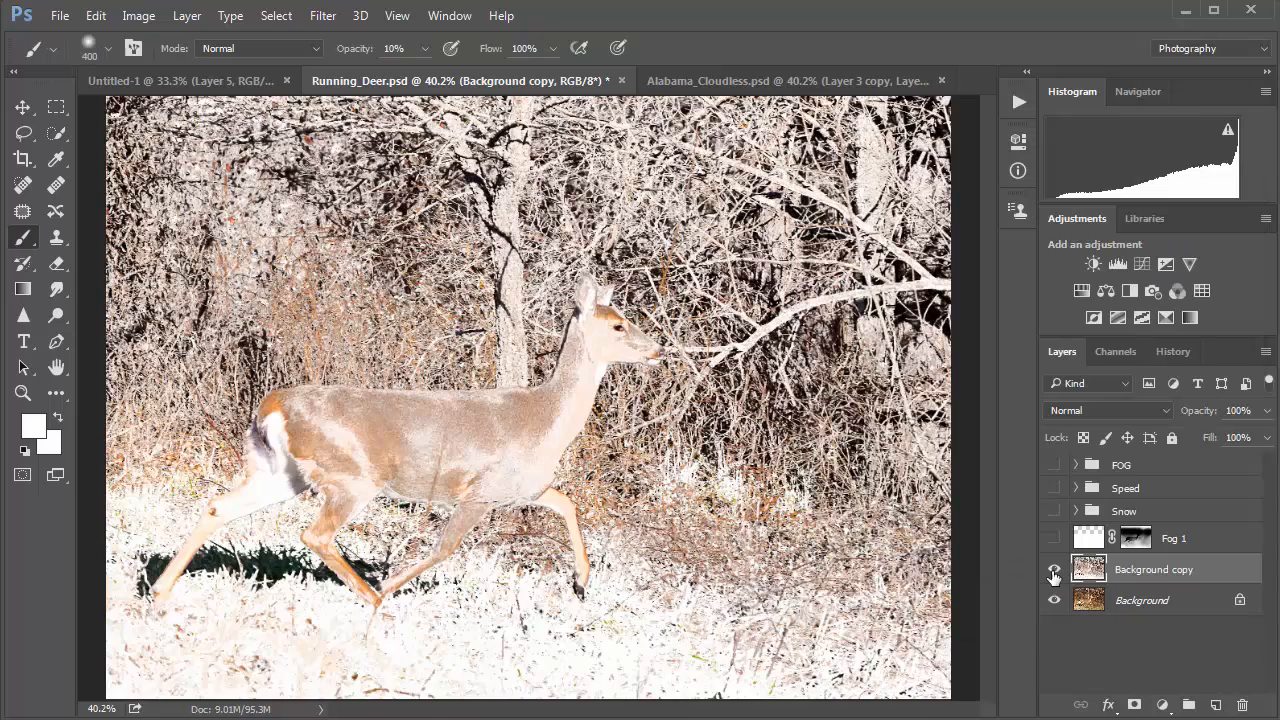
left_click(1054, 570)
left_click(1054, 570)
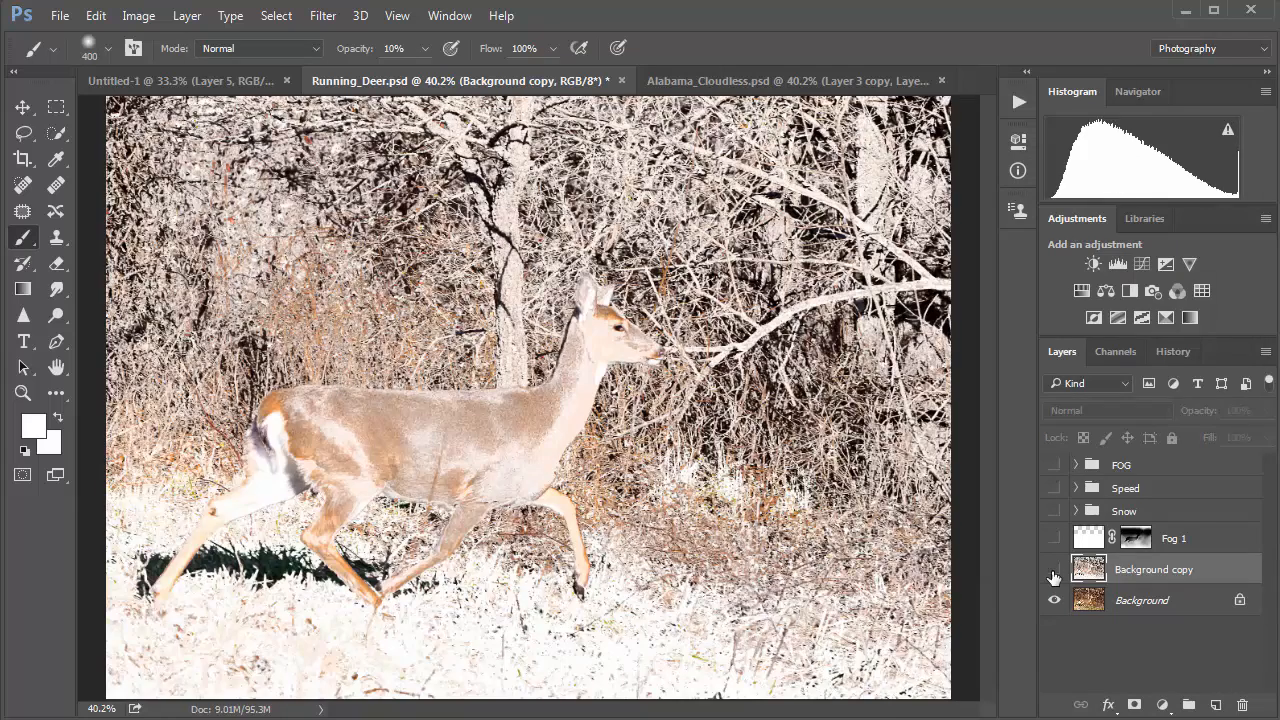
left_click(1054, 570)
left_click(1054, 570)
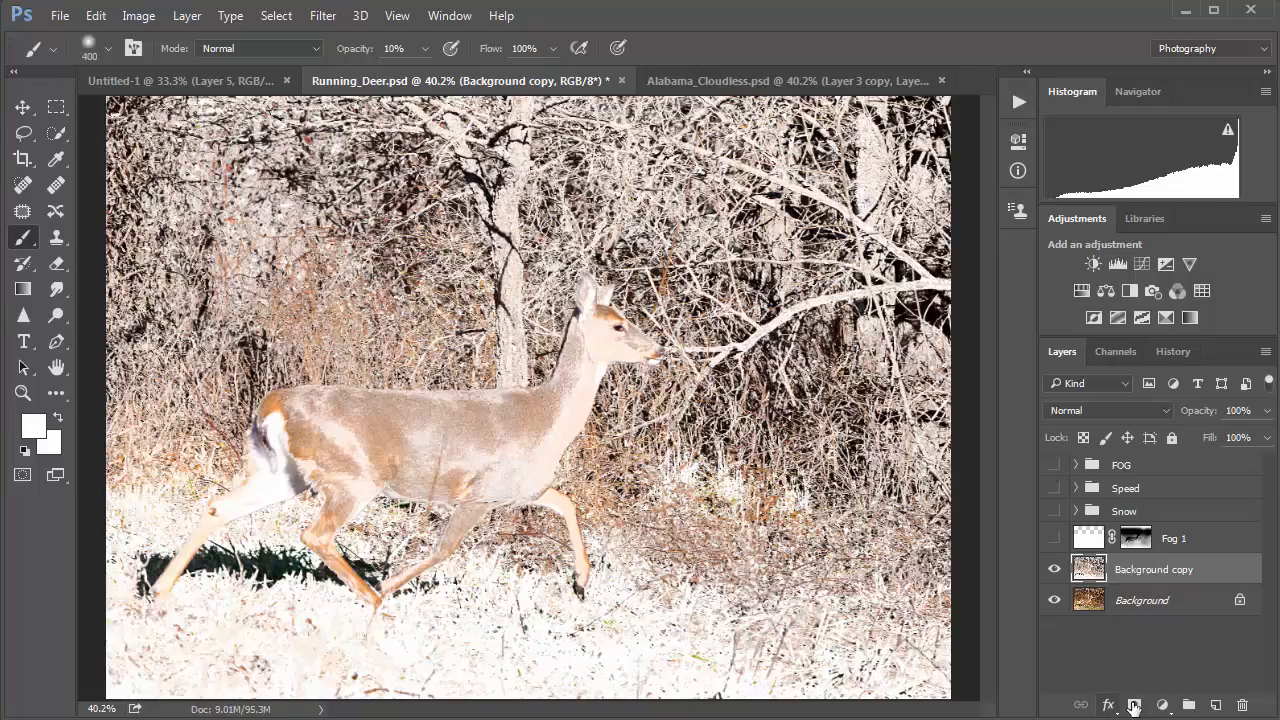
Add a layer mask to Background copy and paint the deer's body and neck black with a 100 px brush at 100% opacity
left_click(1134, 706)
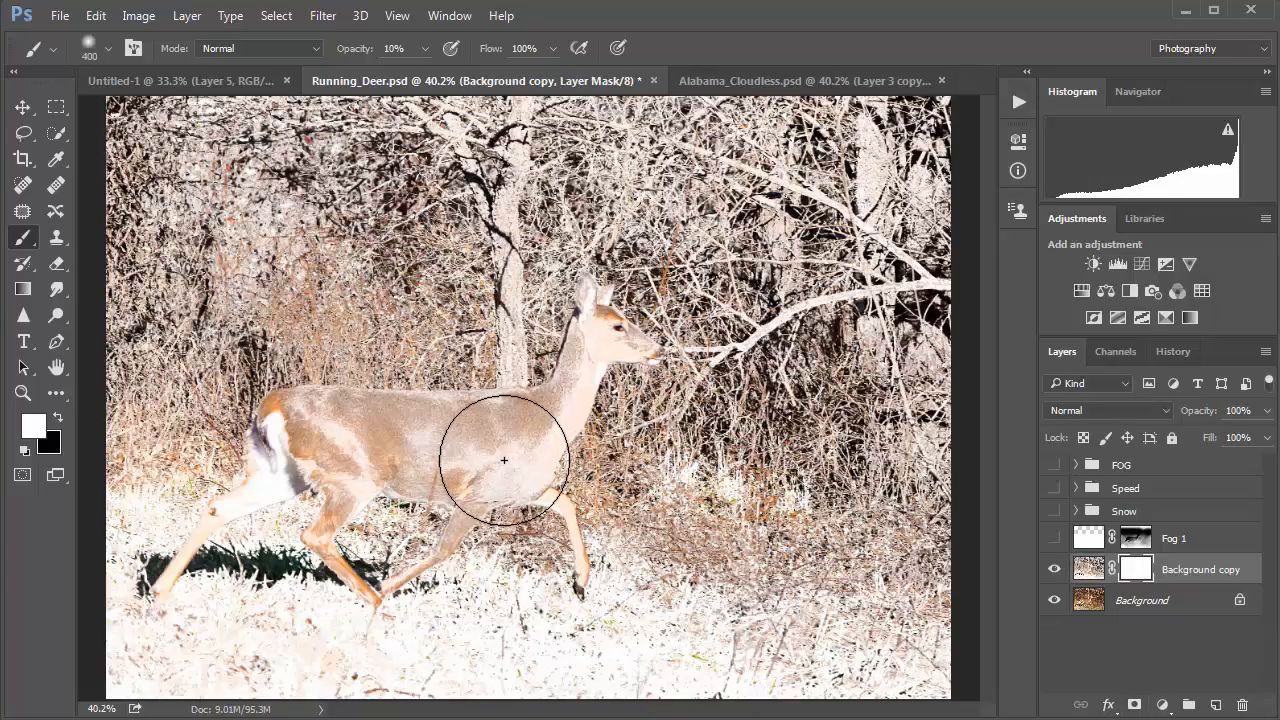
key("x")
key("bracketleft")
key("bracketleft")
key("bracketleft")
key("bracketleft")
key("bracketleft")
key("bracketleft")
key("bracketleft")
key("bracketleft")
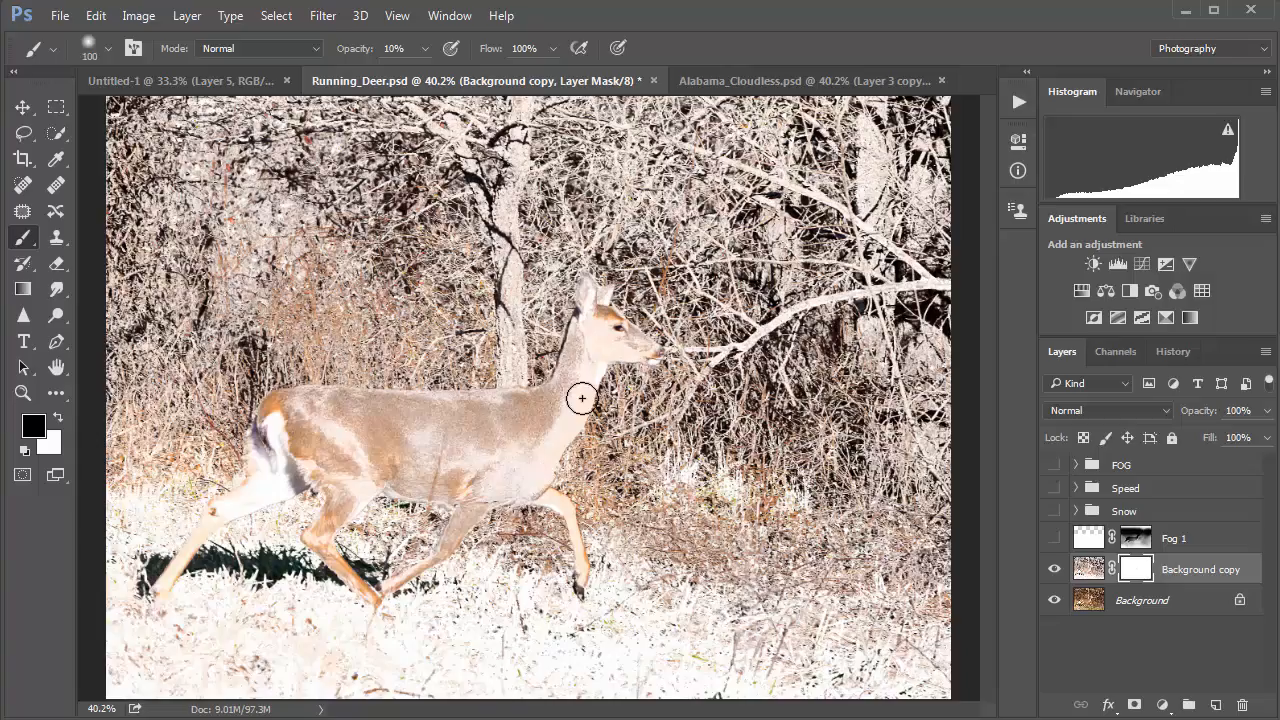
left_click(426, 50)
left_click_drag(441, 77, 574, 81)
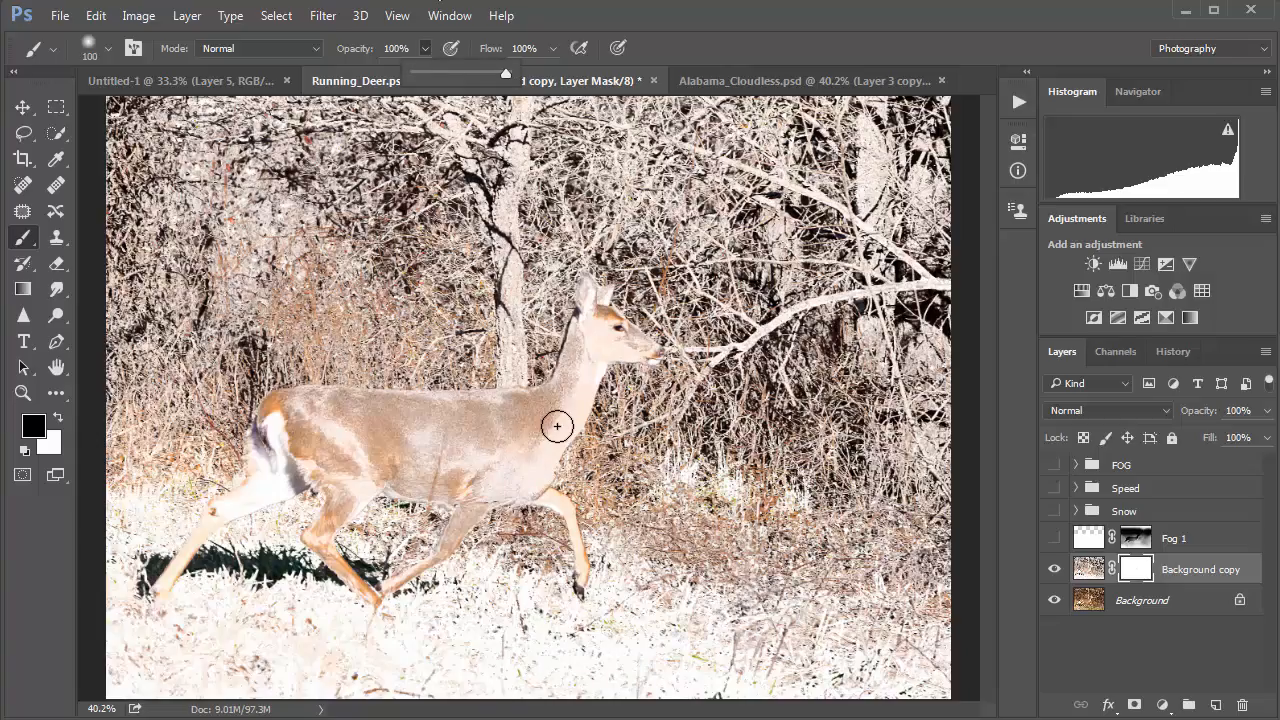
mouse_move(557, 426)
left_mouse_down()
mouse_move(612, 328)
mouse_move(629, 347)
mouse_move(594, 306)
mouse_move(556, 396)
mouse_move(486, 455)
mouse_move(525, 419)
mouse_move(487, 422)
mouse_move(518, 412)
mouse_move(314, 410)
mouse_move(264, 478)
mouse_move(303, 432)
mouse_move(309, 456)
mouse_move(347, 482)
mouse_move(332, 514)
mouse_move(370, 461)
mouse_move(482, 450)
mouse_move(386, 462)
mouse_move(451, 481)
mouse_move(537, 463)
mouse_move(501, 485)
mouse_move(559, 434)
mouse_move(590, 319)
mouse_move(520, 479)
left_mouse_up()
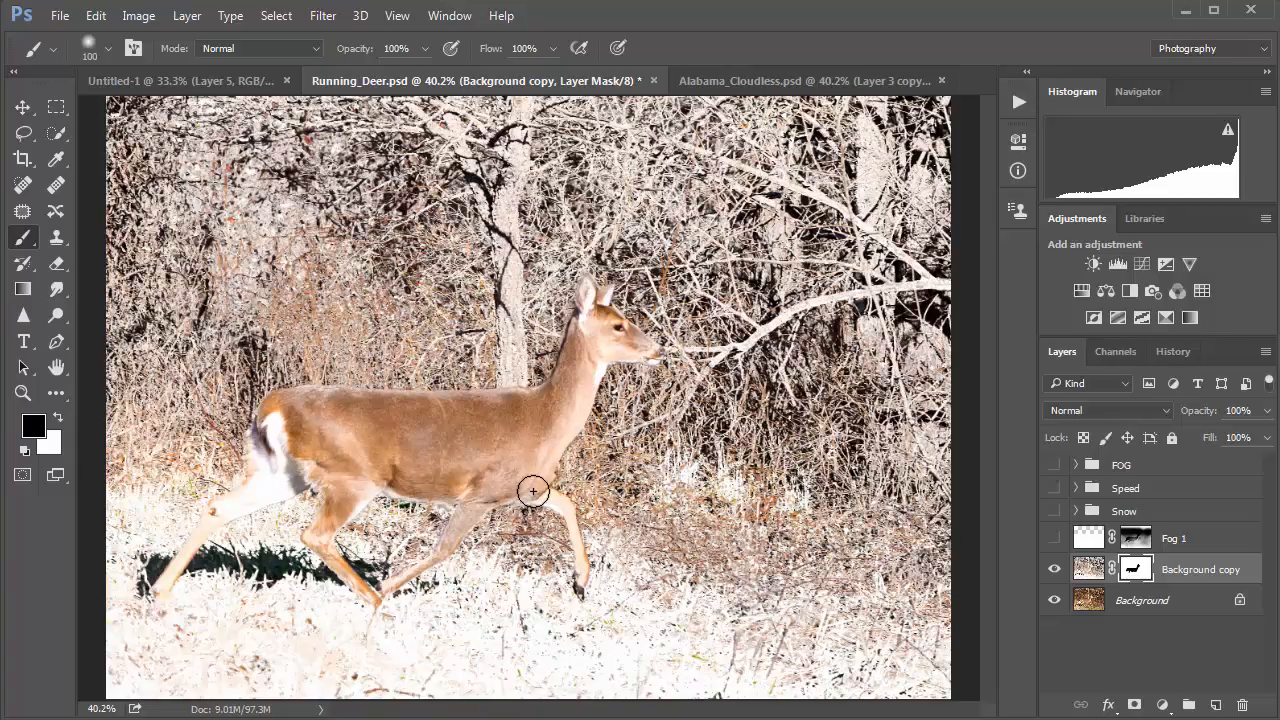
Paint the deer's legs black on the Background copy mask with a 40 px brush, and reduce the brush to 30 px
key("bracketleft")
key("bracketleft")
key("bracketleft")
key("bracketleft")
key("bracketleft")
key("bracketleft")
mouse_move(551, 497)
left_mouse_down()
mouse_move(574, 522)
mouse_move(575, 549)
left_mouse_up()
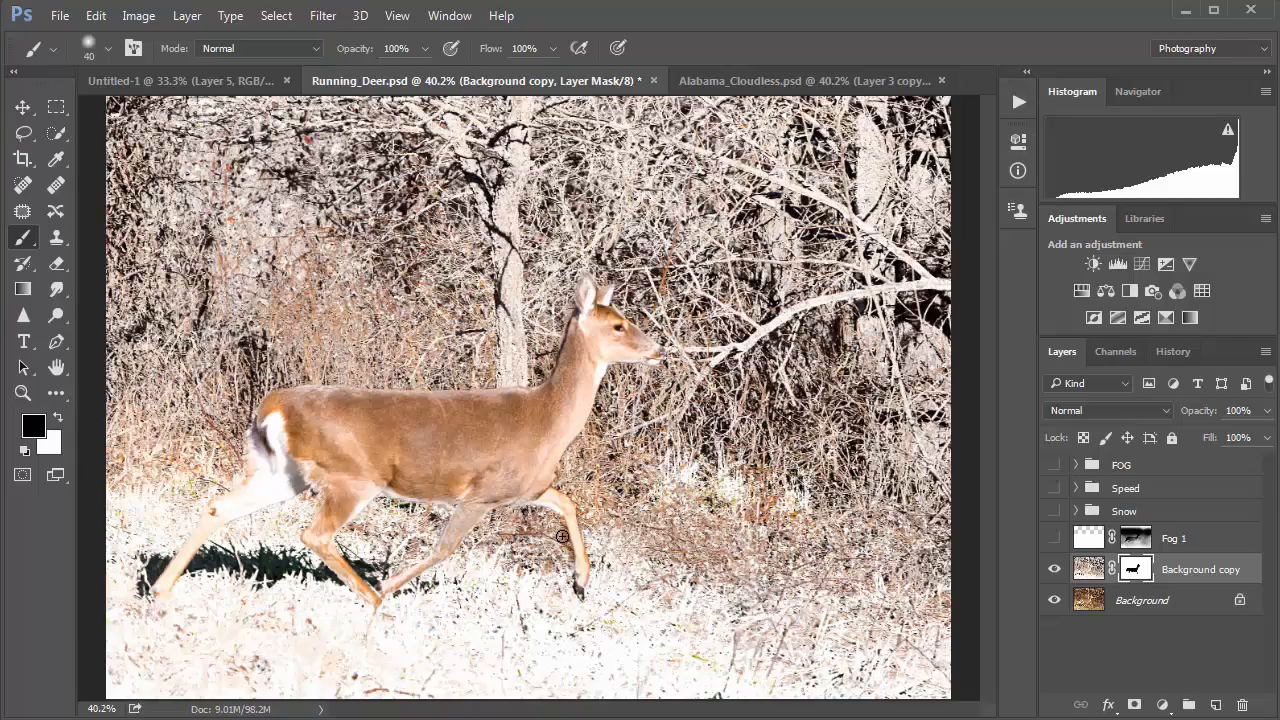
key("x")
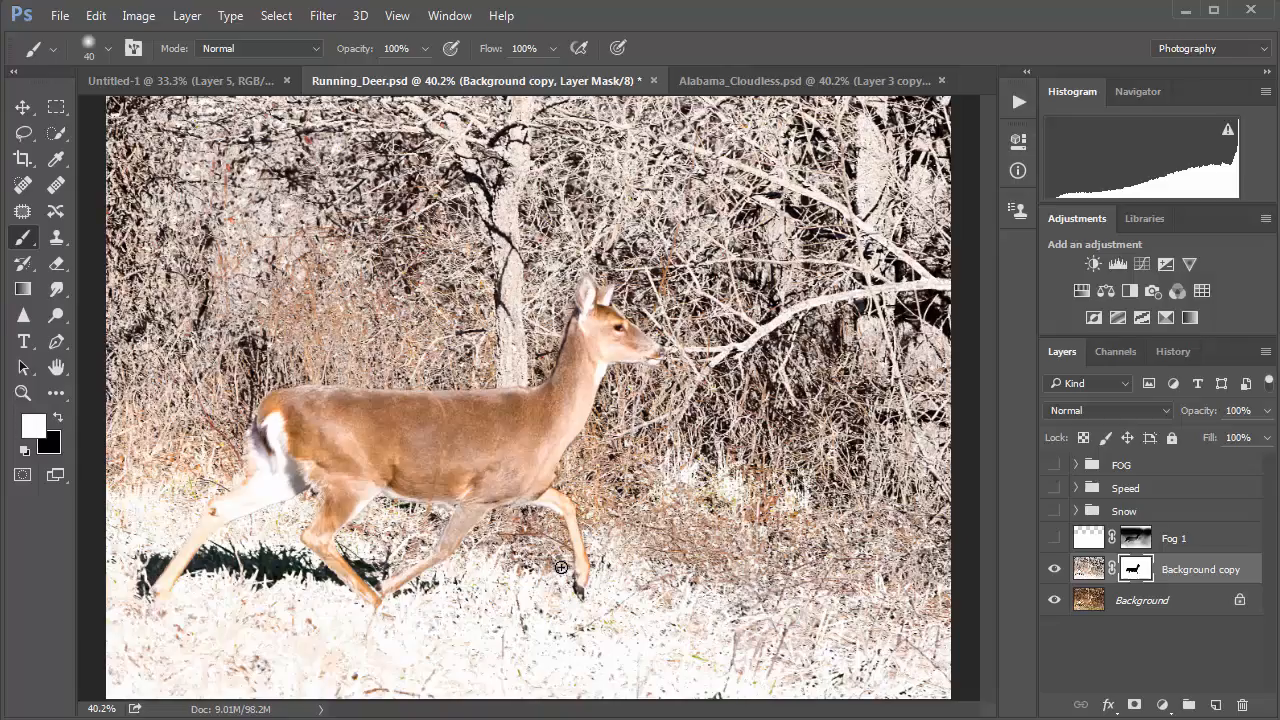
key("x")
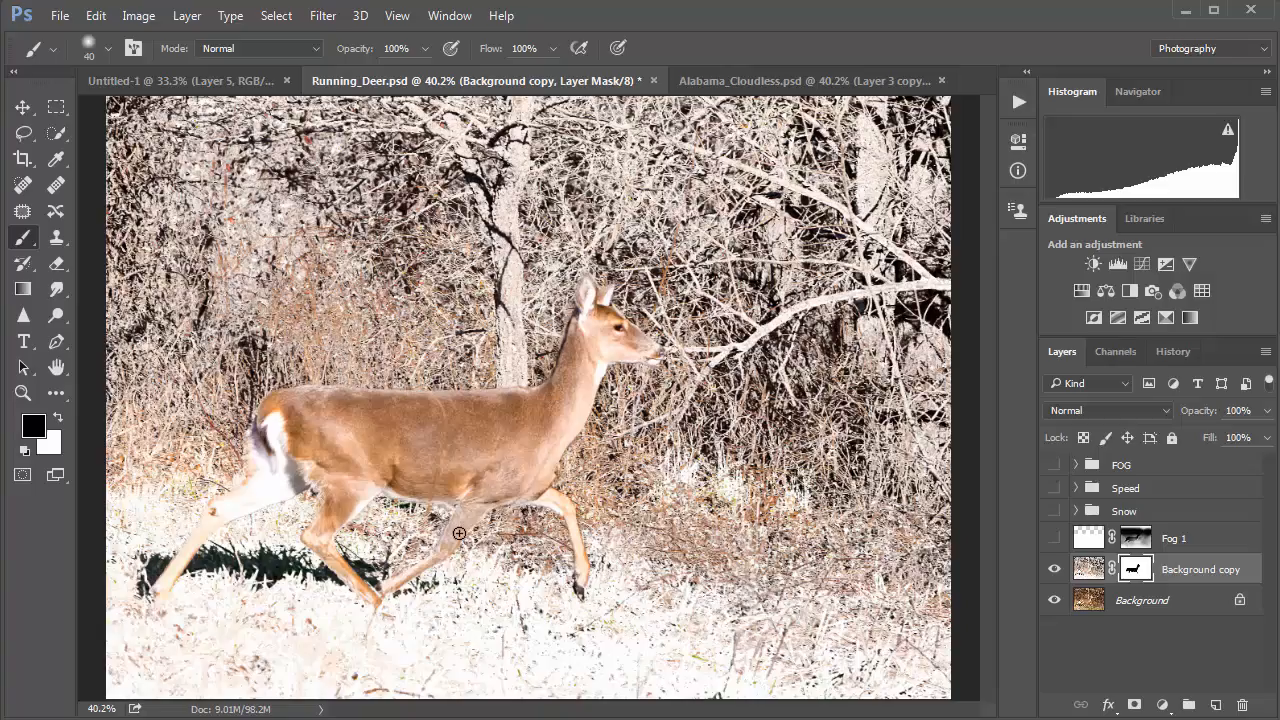
mouse_move(460, 534)
left_mouse_down()
mouse_move(468, 503)
mouse_move(453, 533)
left_mouse_up()
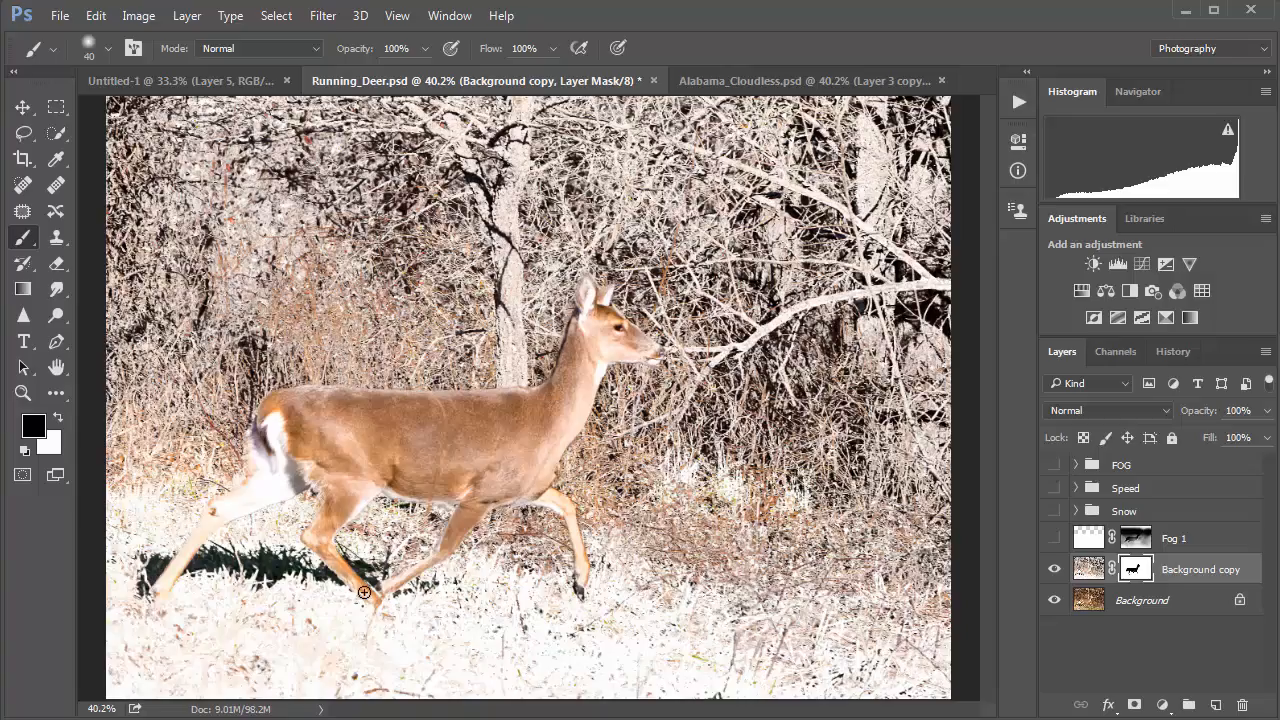
key("bracketleft")
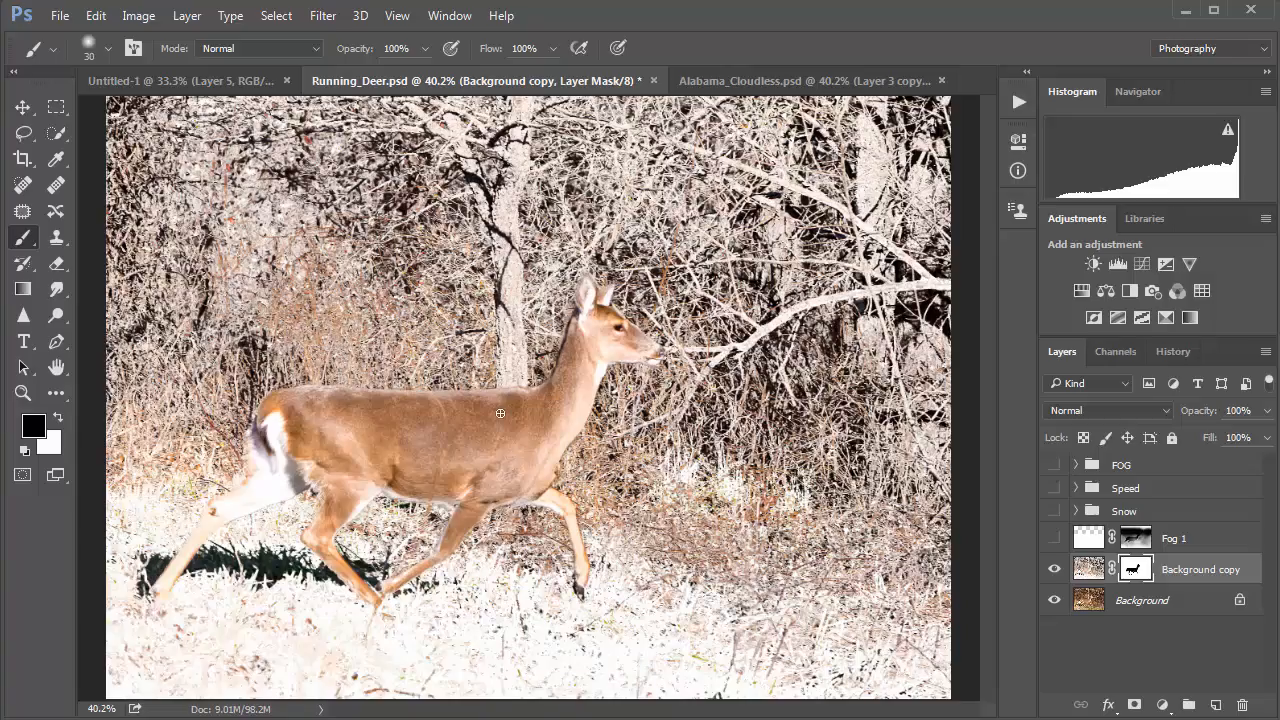
Set the brush to 40 px with 40% hardness
key("bracketright")
key("bracketright")
left_click(88, 50)
left_click(166, 156)
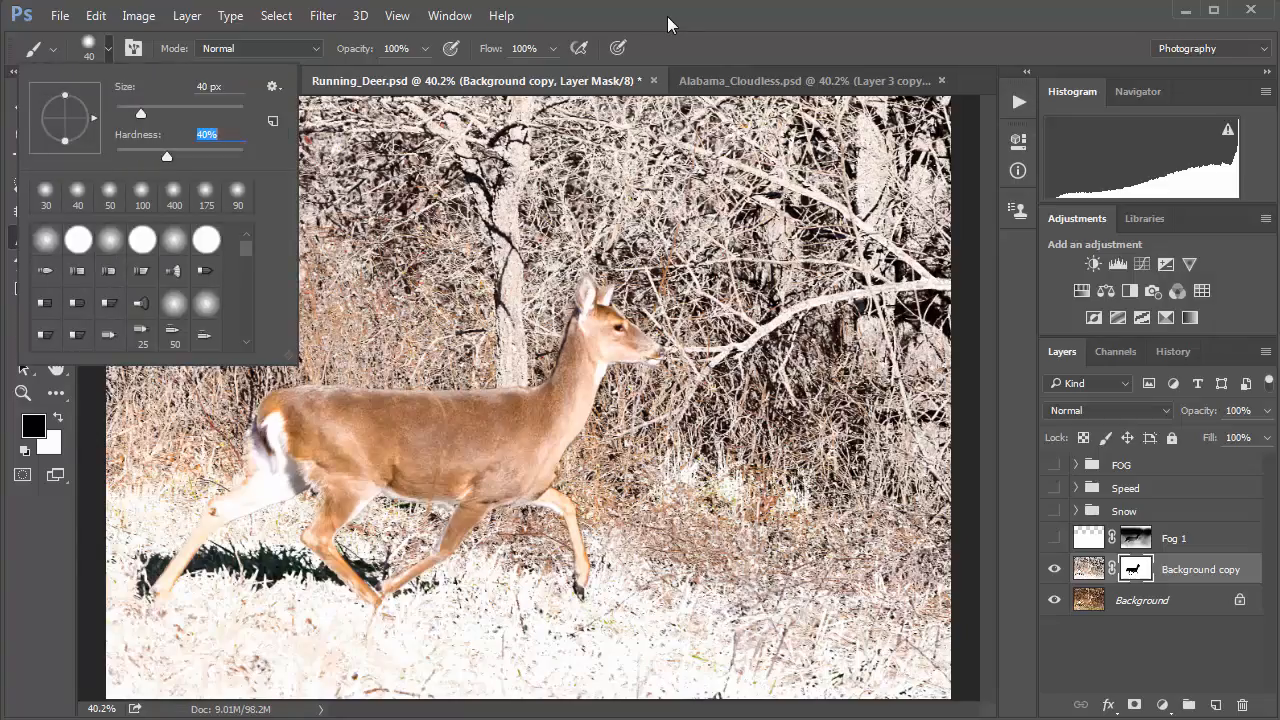
key("Return")
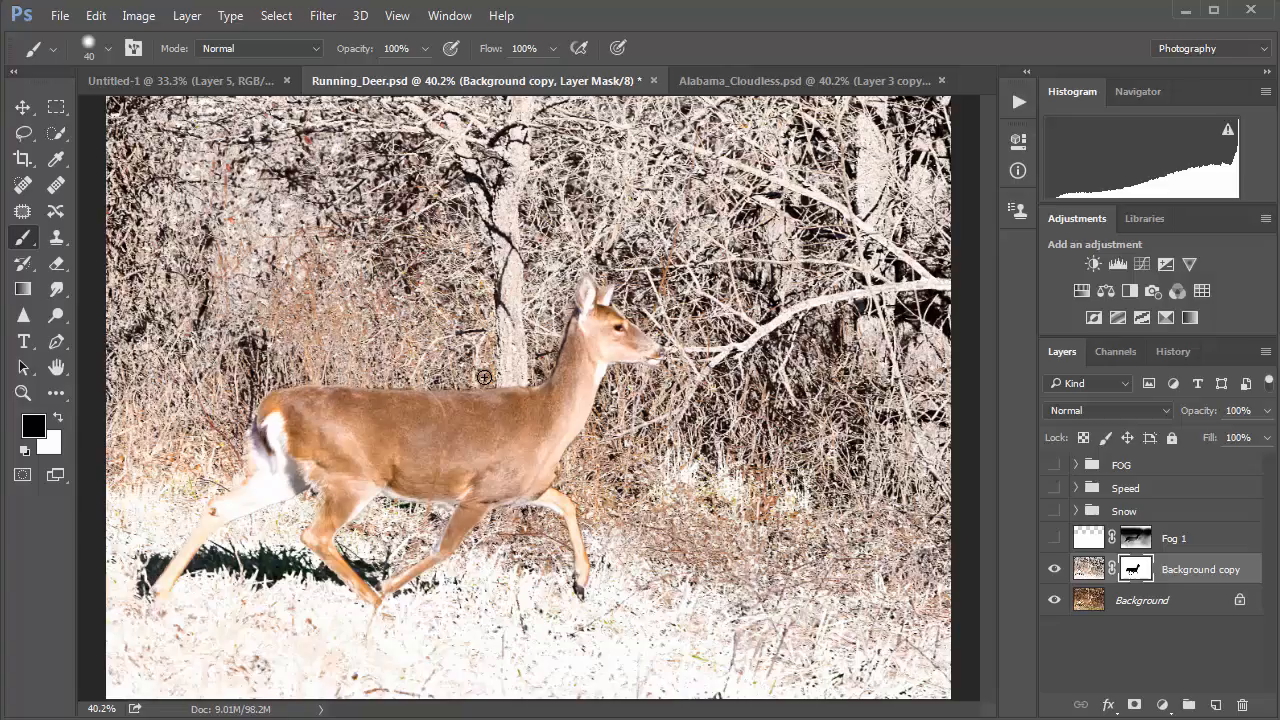
Paint white on the mask along the outside of the deer's back and neck with a 25 px brush to clean up the edge
key("x")
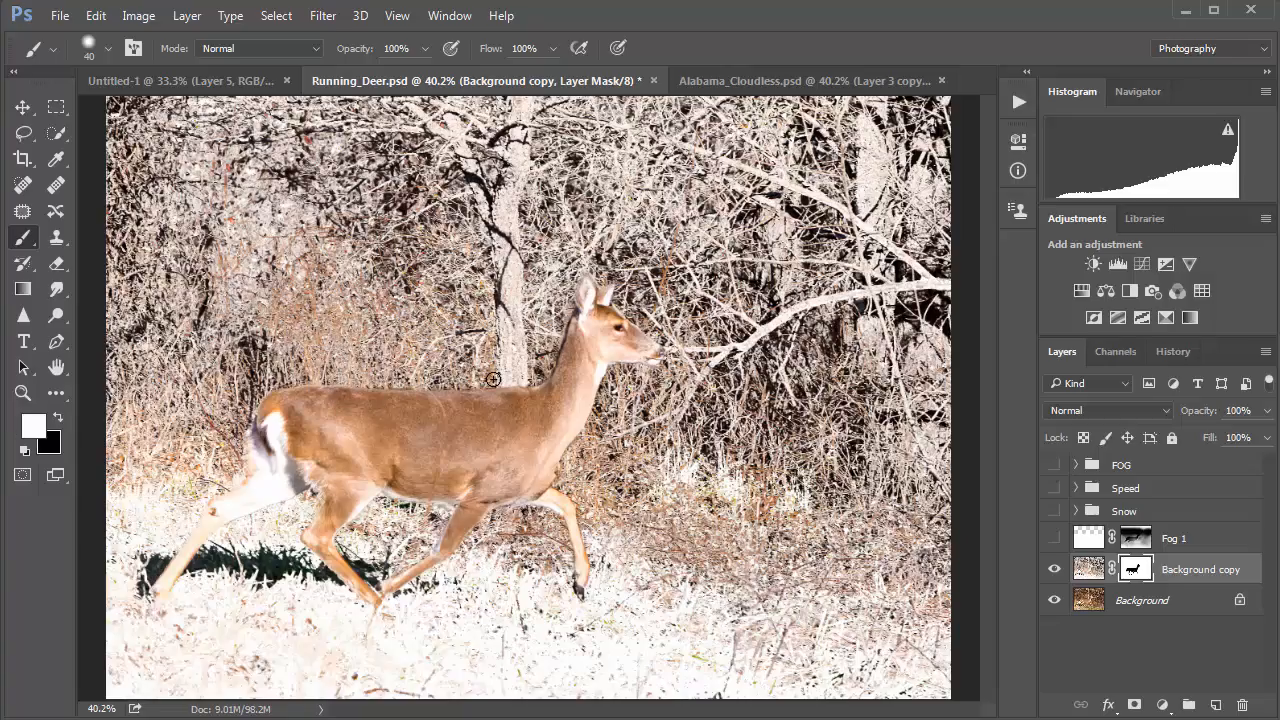
left_click(443, 399)
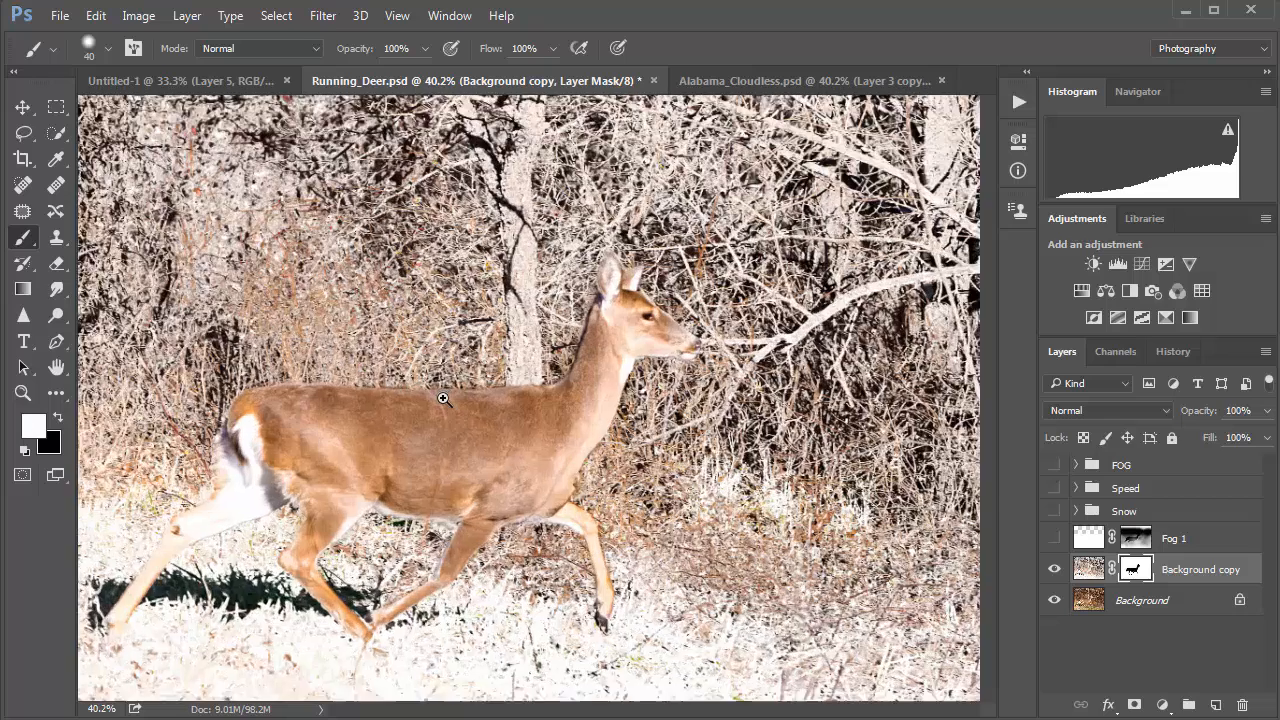
left_click(443, 399)
left_click(443, 399)
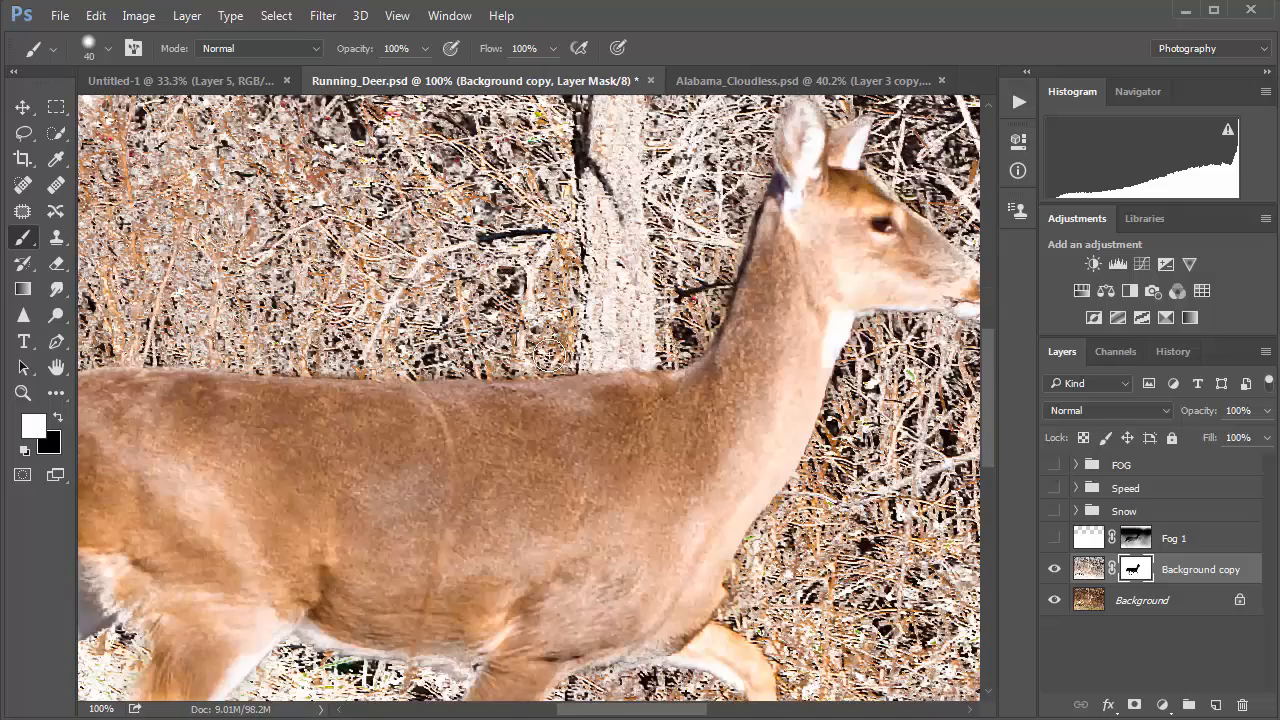
key("bracketleft")
key("bracketleft")
key("bracketleft")
left_click_drag(546, 368, 304, 366)
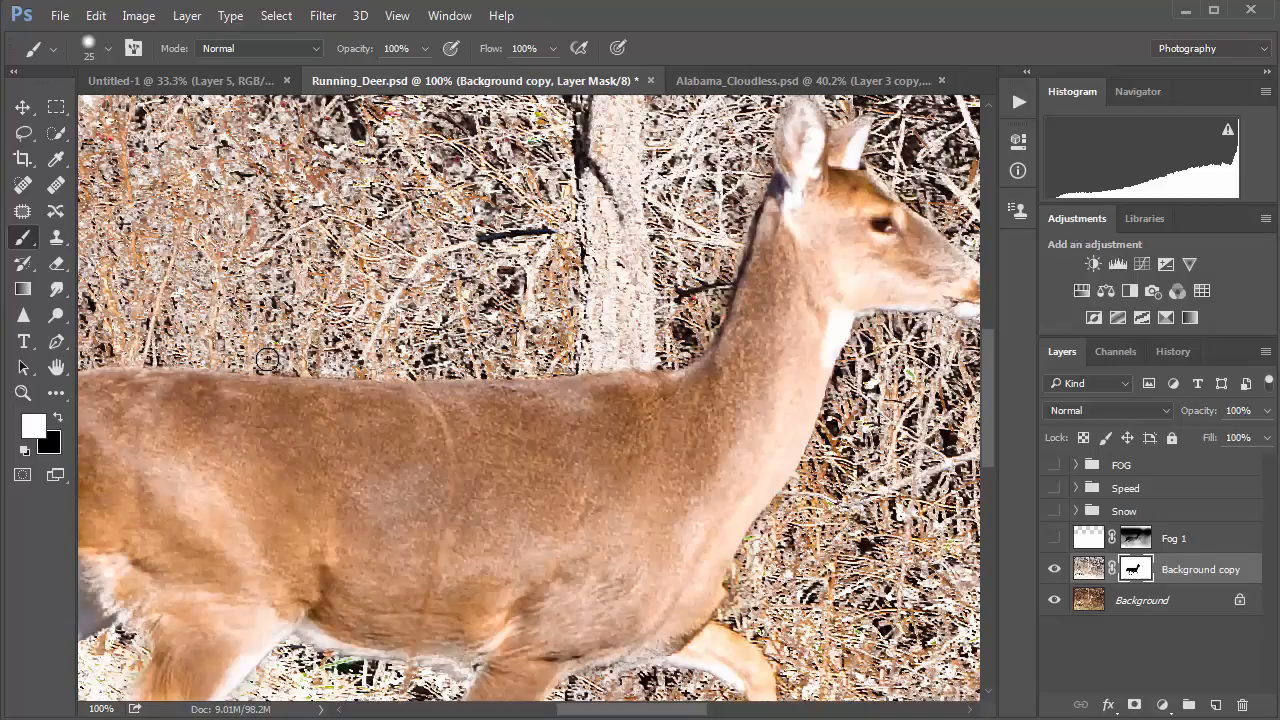
left_click_drag(751, 187, 722, 267)
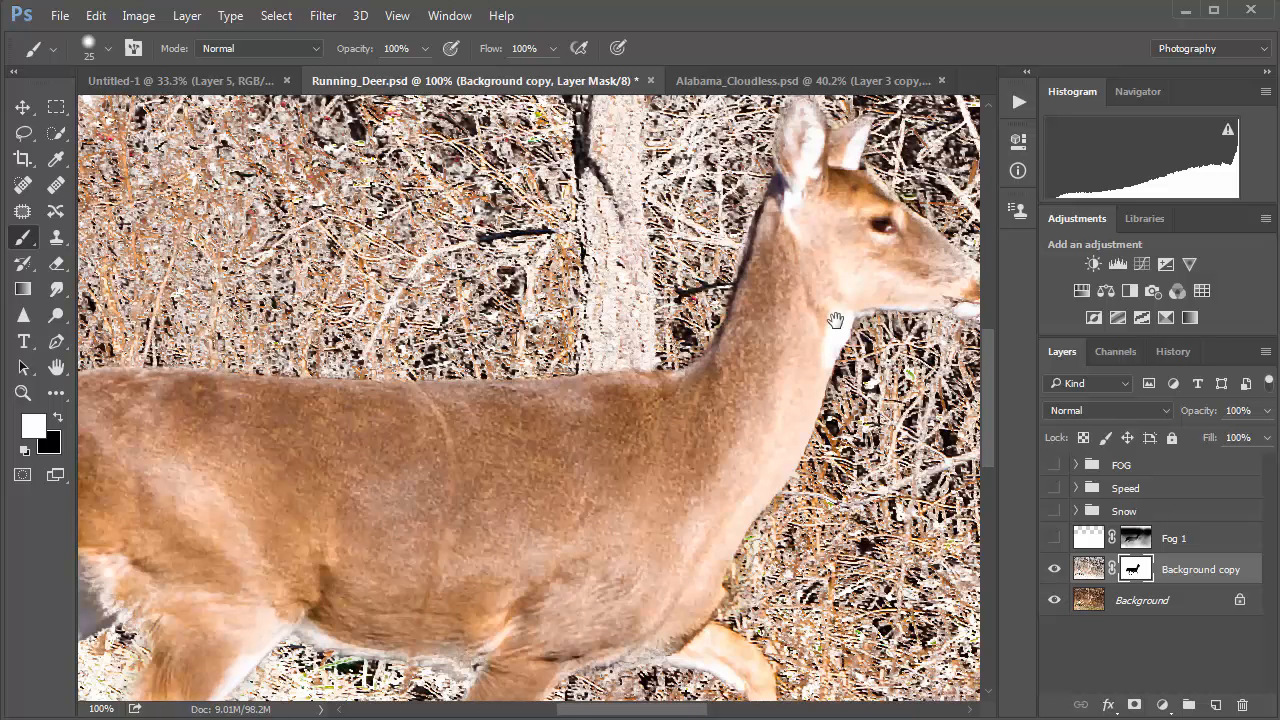
Refine the mask around the deer's head, painting the muzzle and ears with the 25 px brush, and view the whole photo
scroll(730, 275, "right", 3)
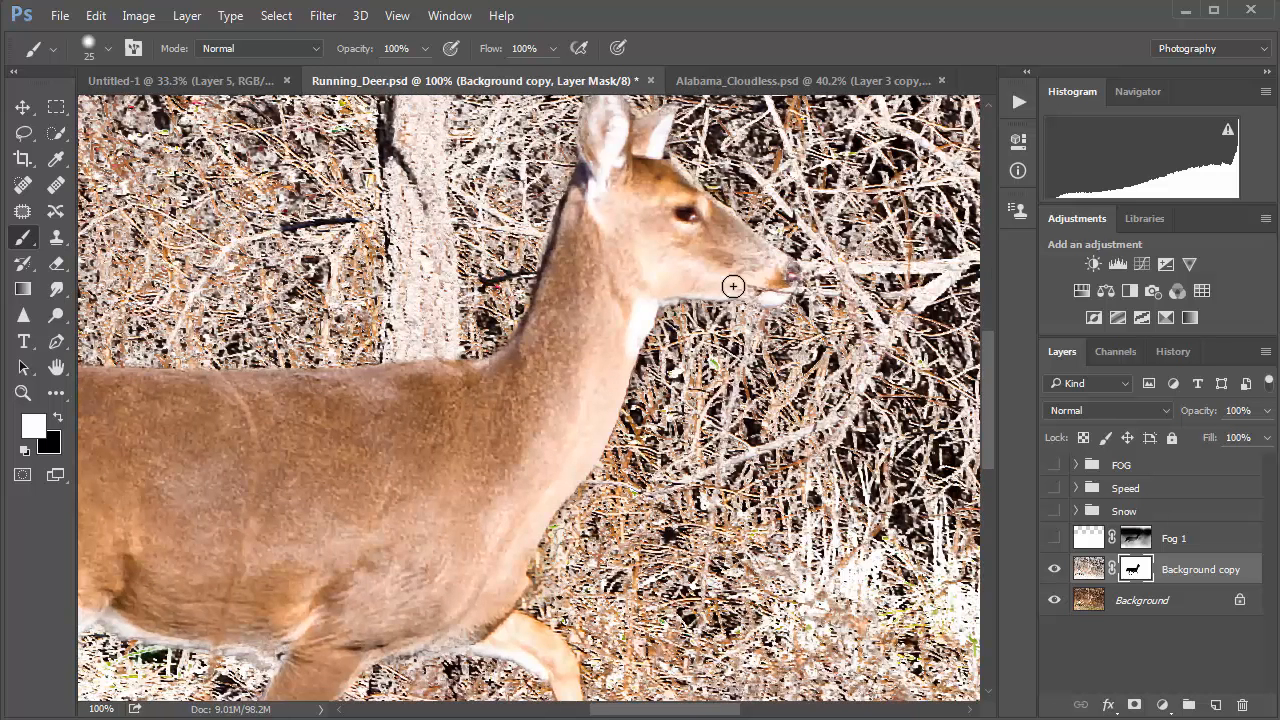
key("x")
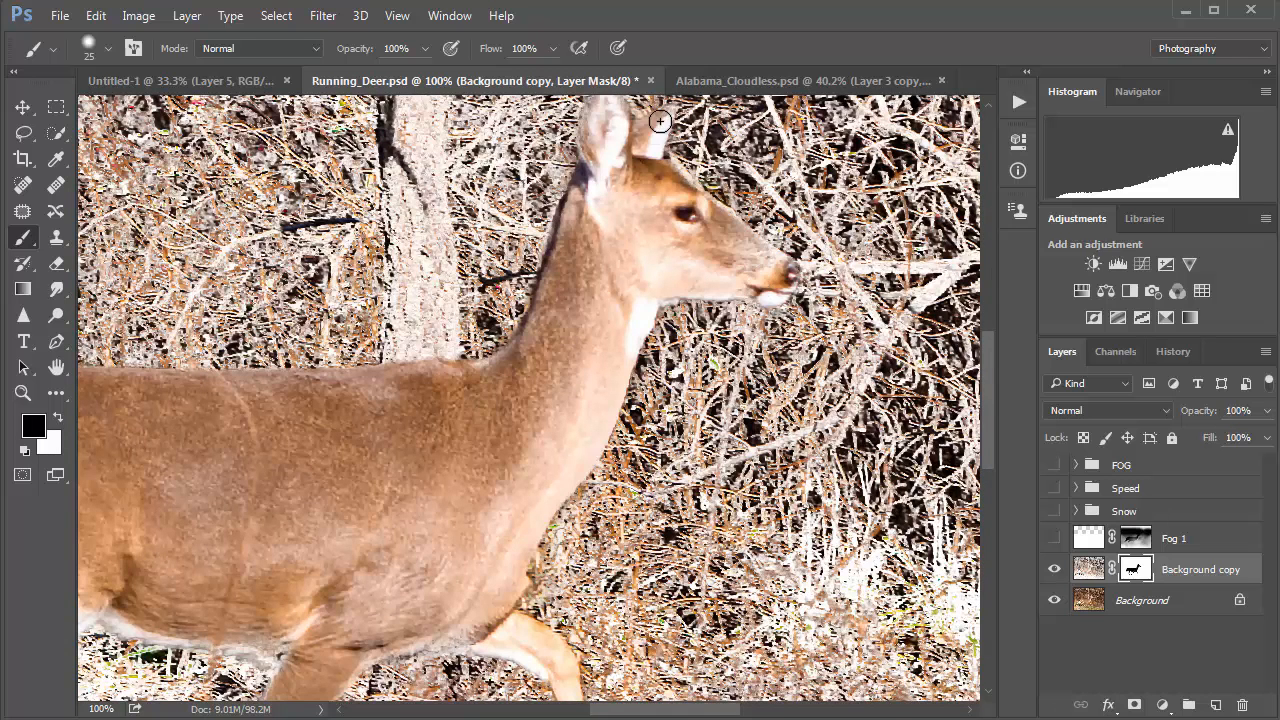
scroll(606, 200, "up", 3)
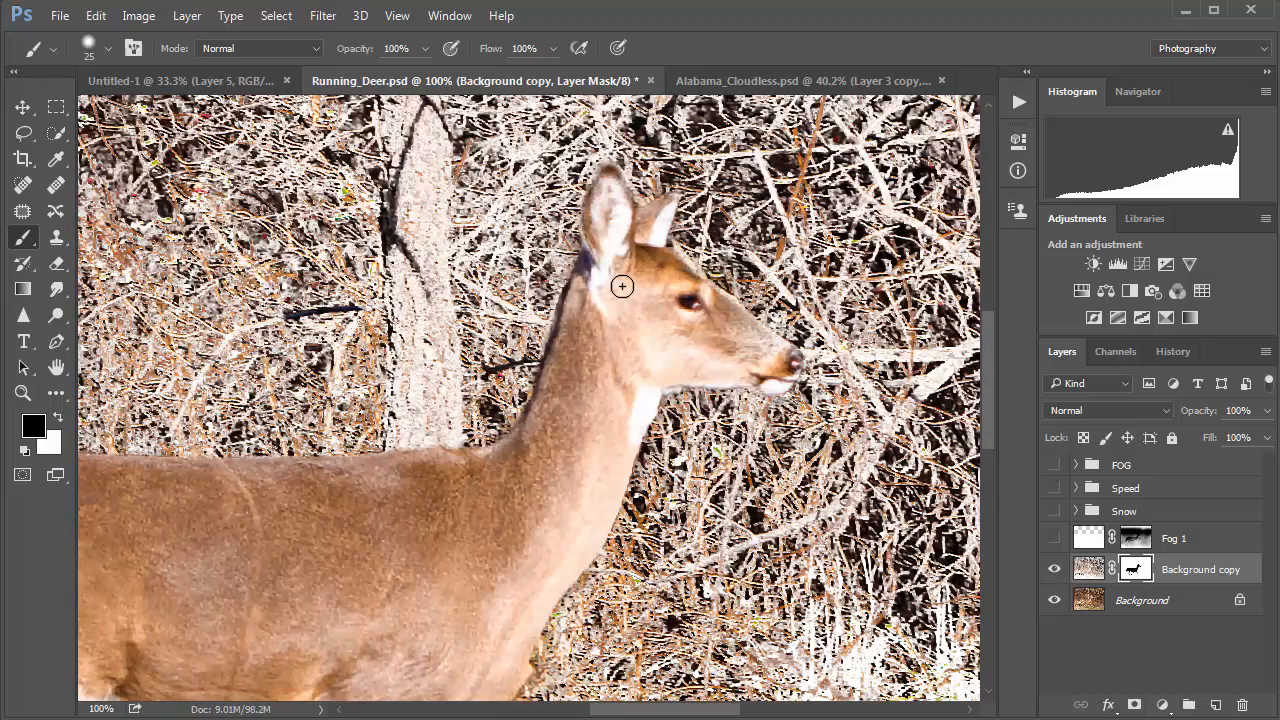
key("ctrl+minus")
key("ctrl+minus")
key("ctrl+minus")
key("ctrl+minus")
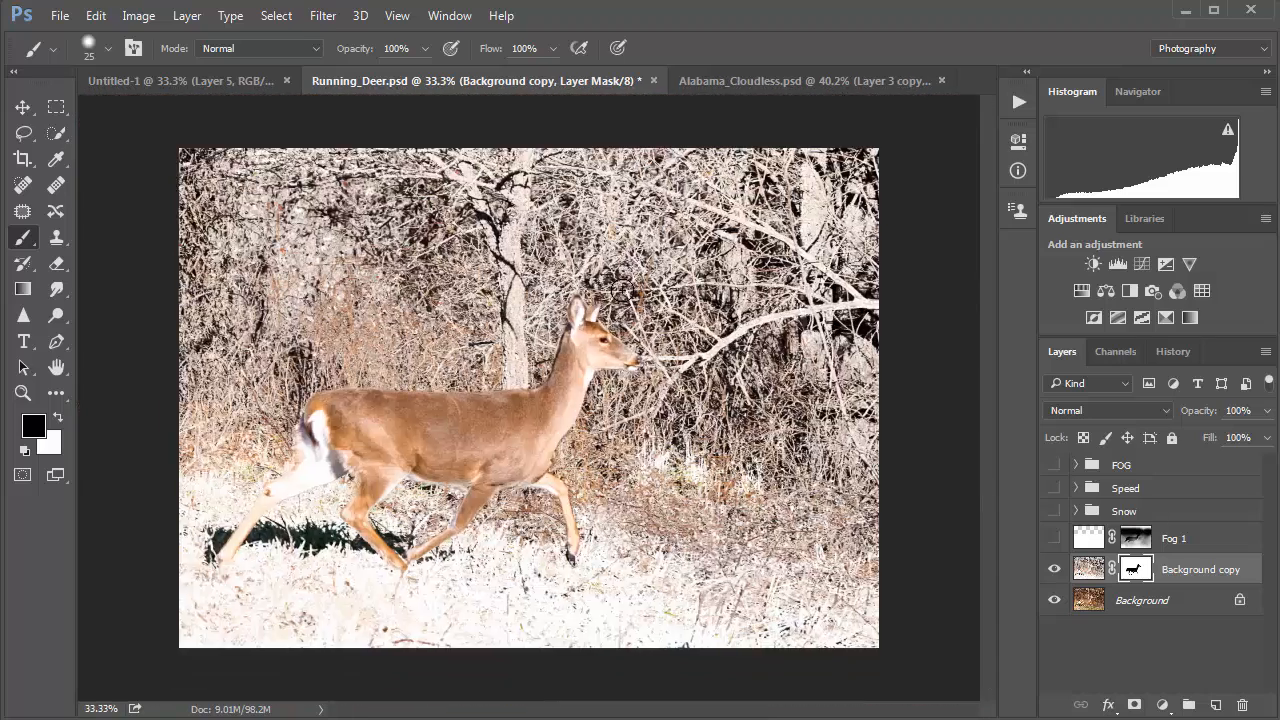
key("ctrl+plus")
Add a Levels adjustment layer above Background copy with the midtones set to 1.34
left_click(1089, 569)
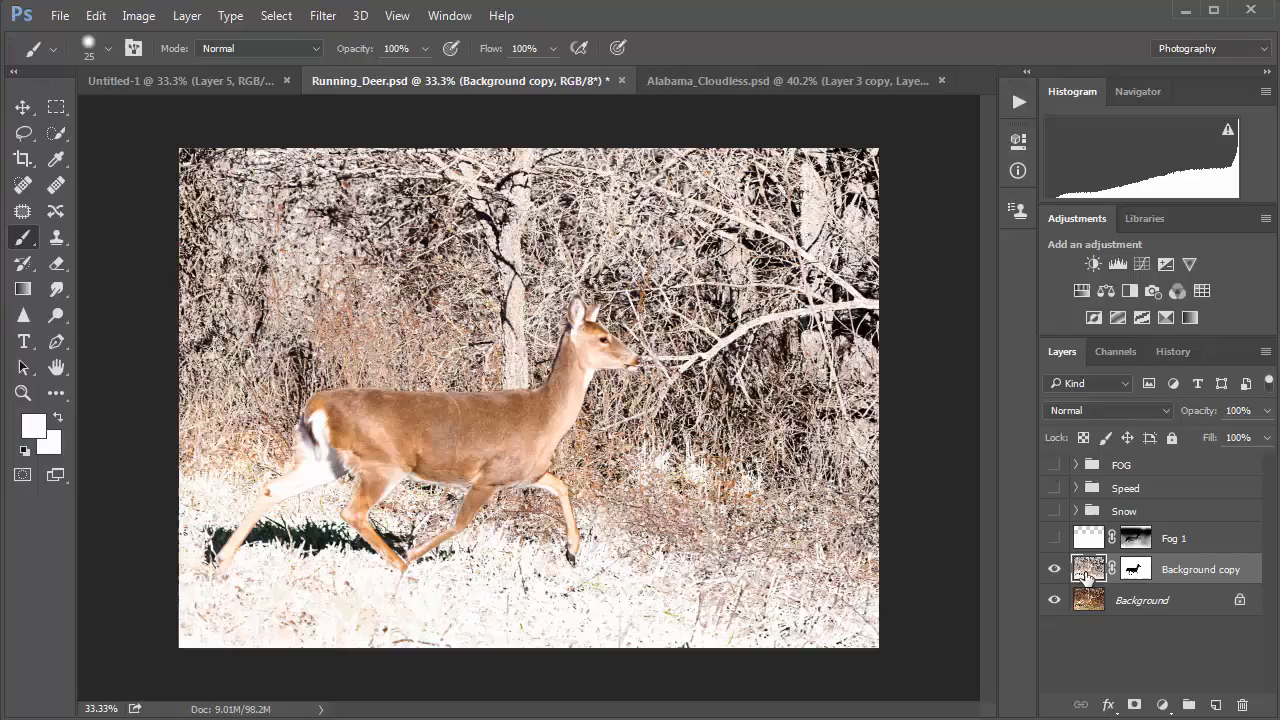
left_click(1118, 263)
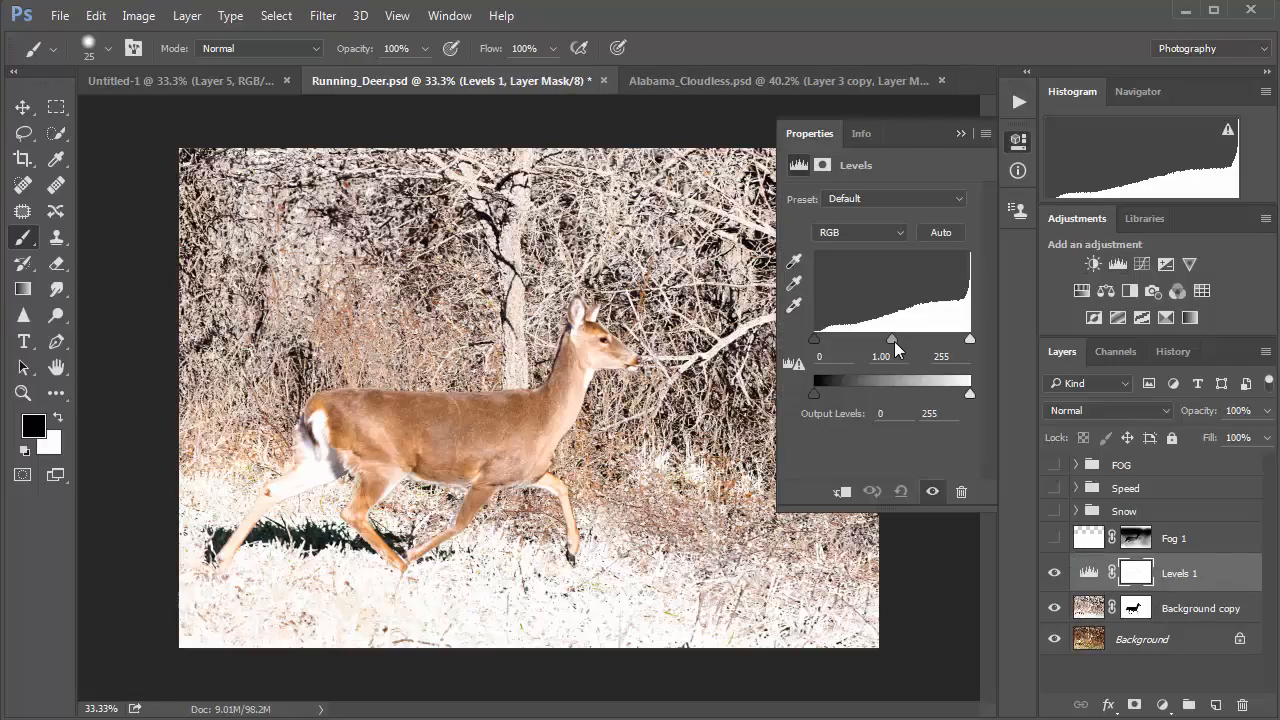
mouse_move(894, 342)
left_mouse_down()
mouse_move(879, 342)
mouse_move(878, 358)
left_mouse_up()
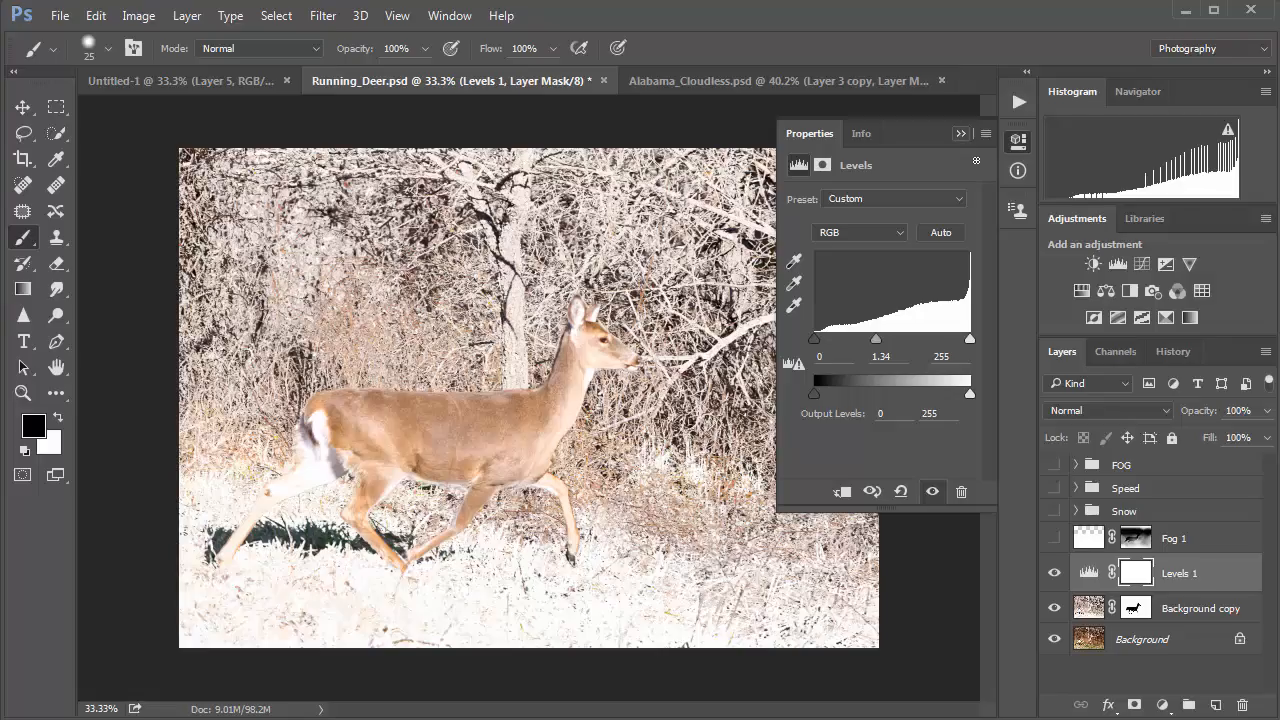
left_click(961, 134)
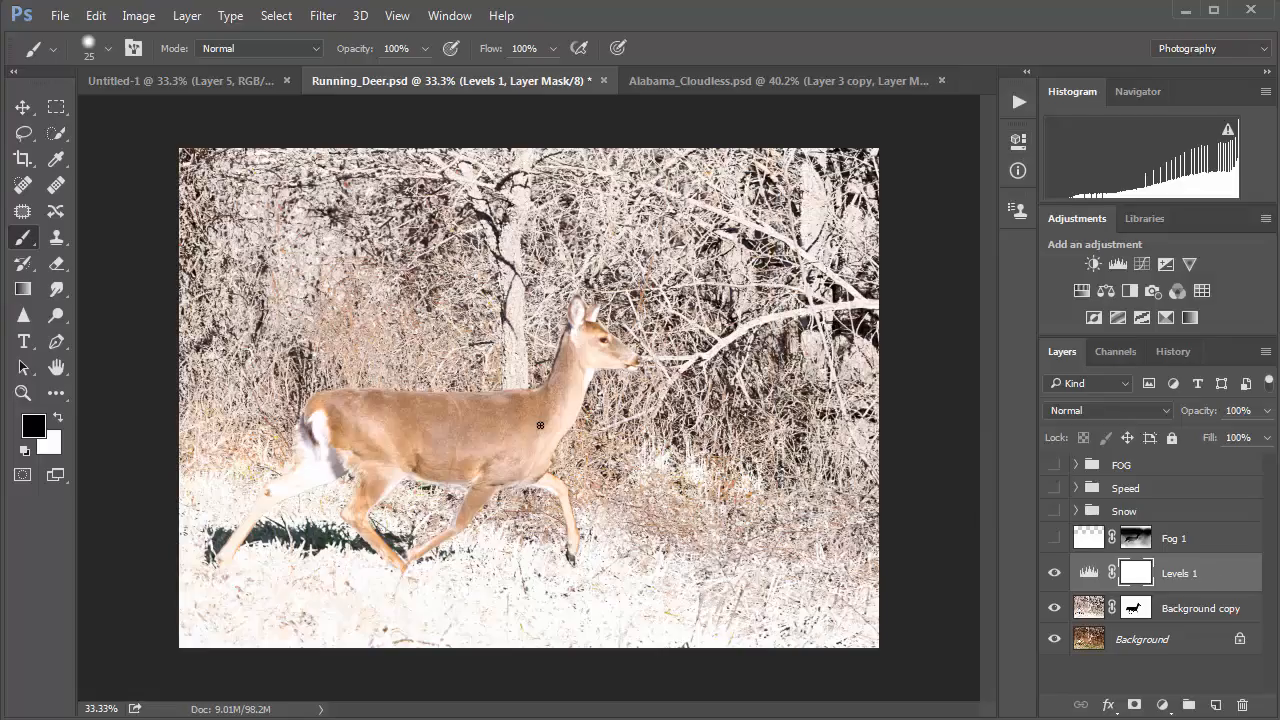
Paint black on the Levels 1 mask over the deer's neck and body with a 60 px and then a 90 px brush
key("bracketright")
key("bracketright")
key("bracketright")
key("bracketright")
key("bracketright")
key("bracketright")
left_click_drag(571, 389, 529, 420)
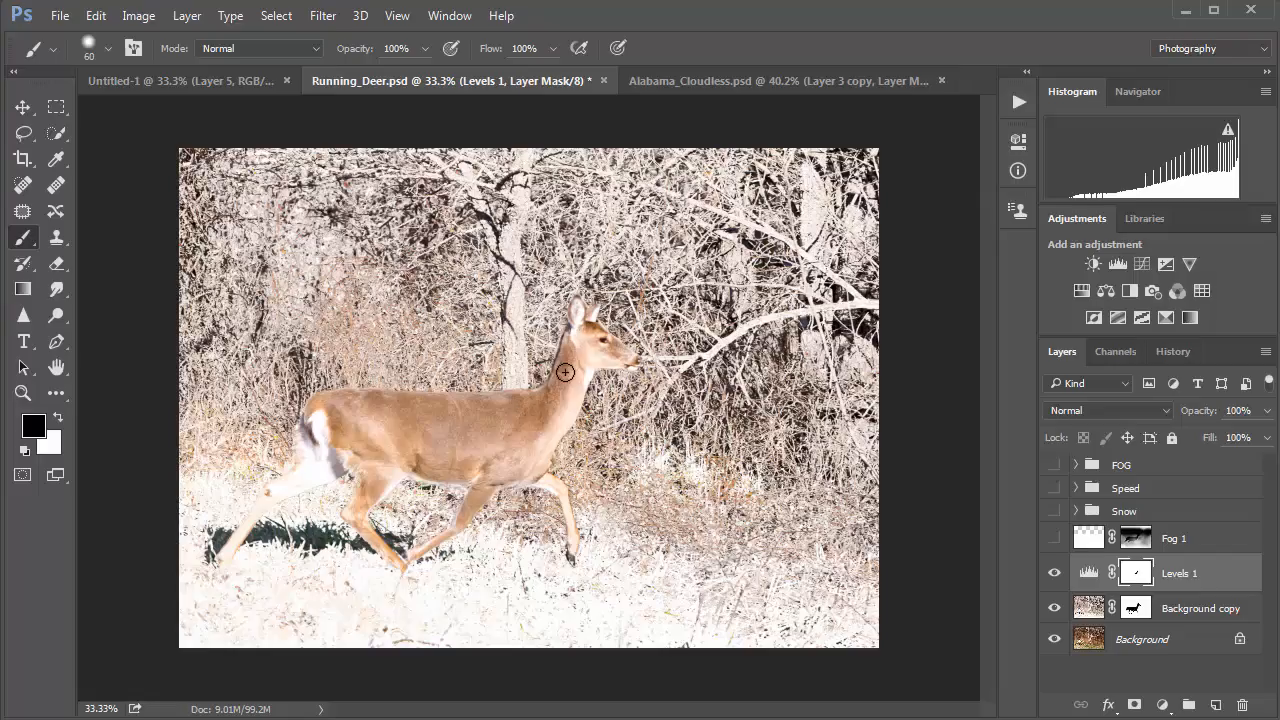
mouse_move(519, 456)
left_mouse_down()
mouse_move(491, 457)
mouse_move(516, 423)
left_mouse_up()
key("bracketright")
key("bracketright")
key("bracketright")
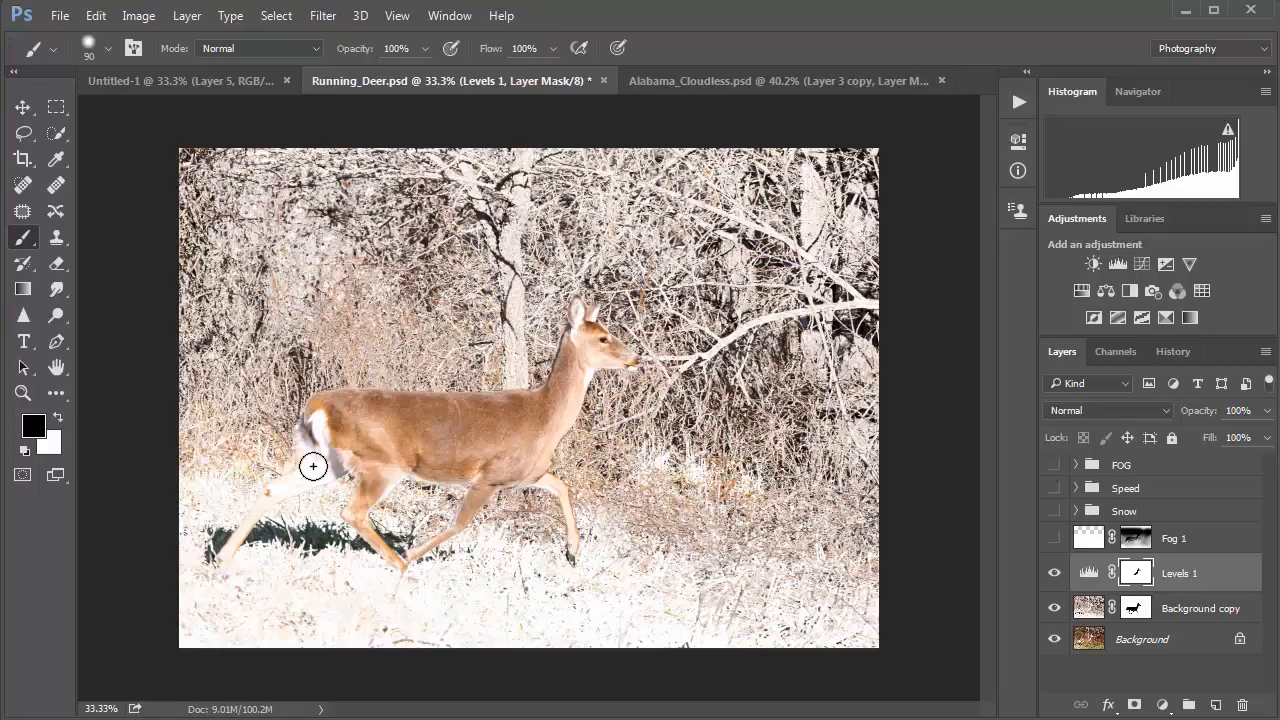
left_click_drag(520, 452, 526, 461)
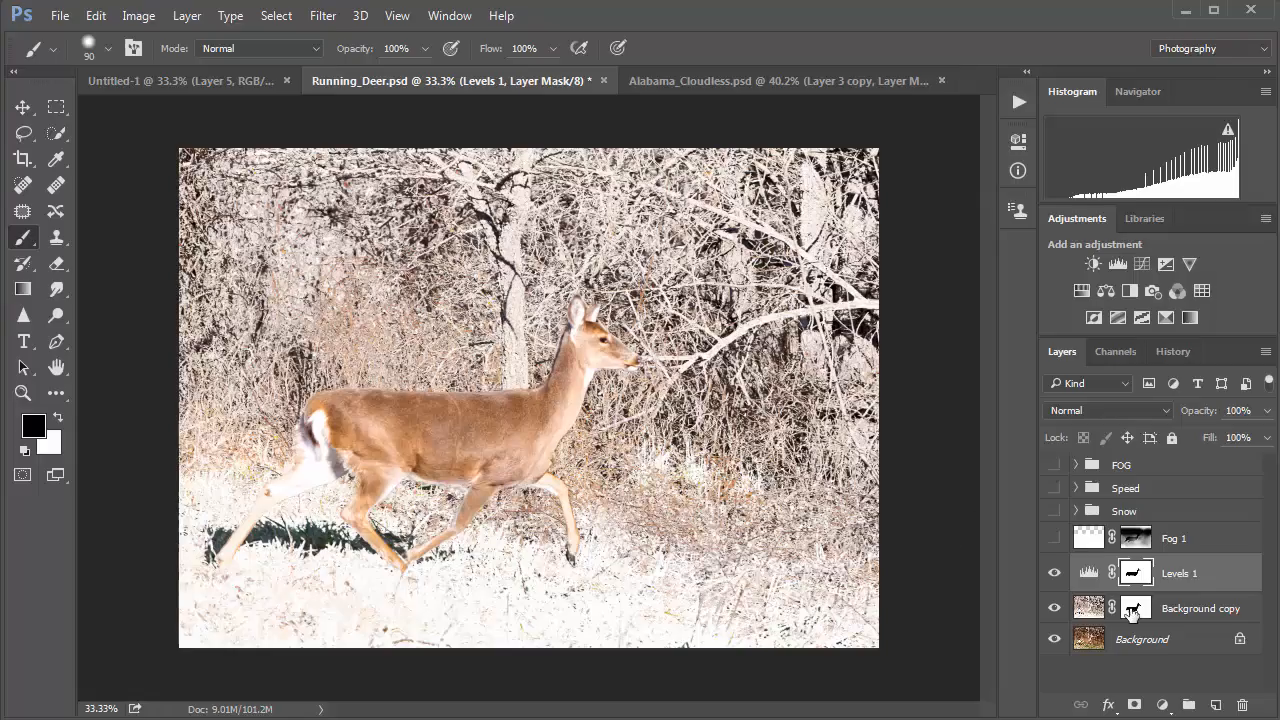
Paint black at 66% opacity on the Background copy mask over the tree trunks, using 70 px and 60 px brush sizes
left_click(1134, 612)
key("bracketleft")
key("bracketleft")
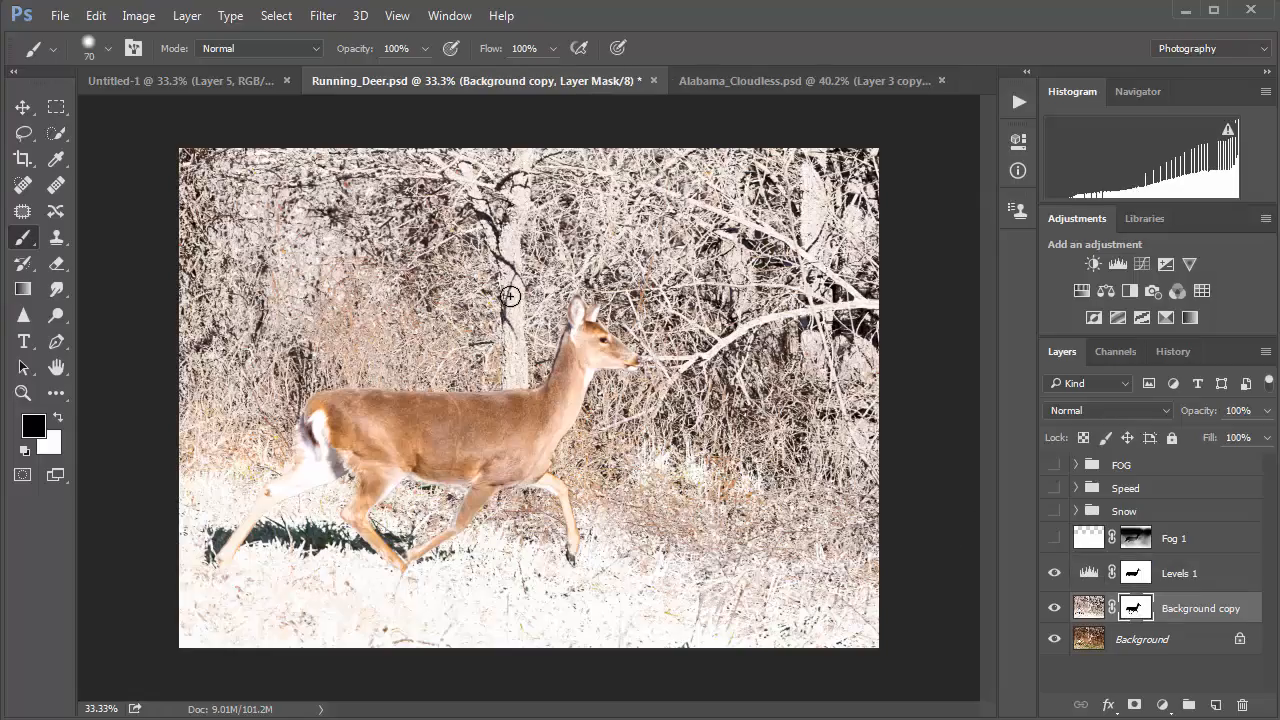
left_click(424, 48)
left_click(392, 73)
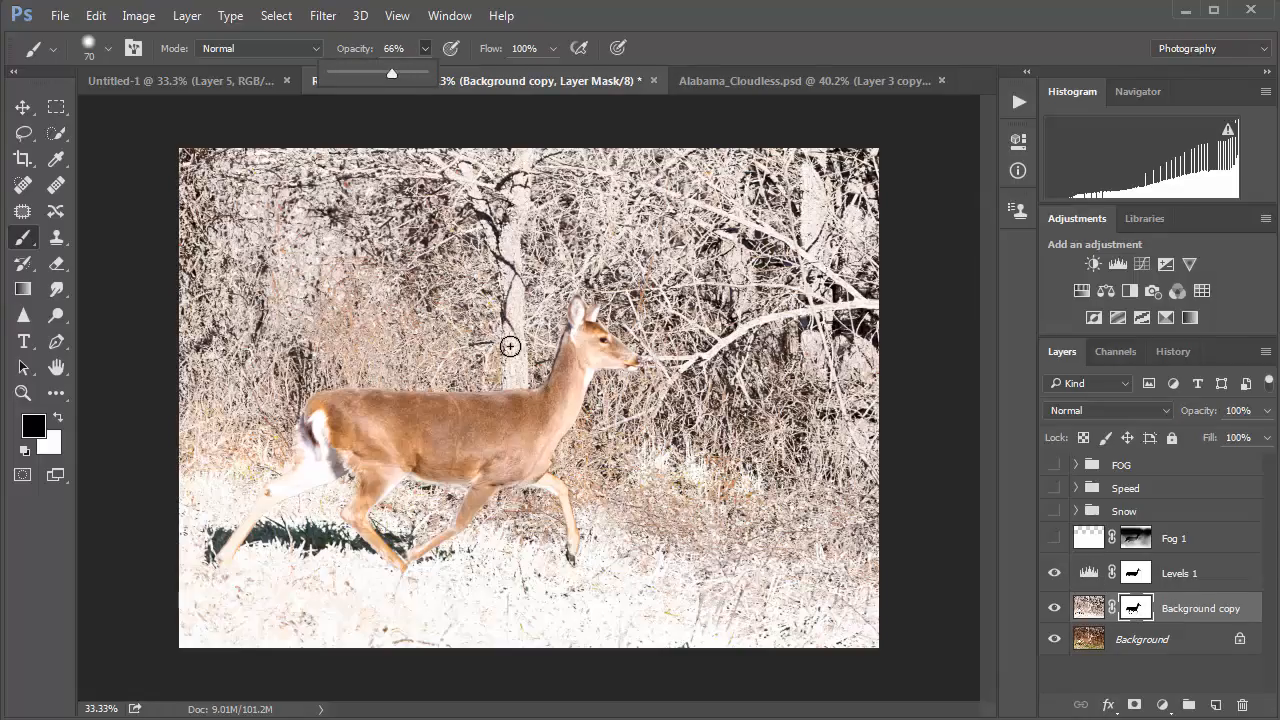
mouse_move(510, 344)
left_mouse_down()
mouse_move(515, 379)
mouse_move(508, 254)
mouse_move(523, 167)
mouse_move(509, 276)
left_mouse_up()
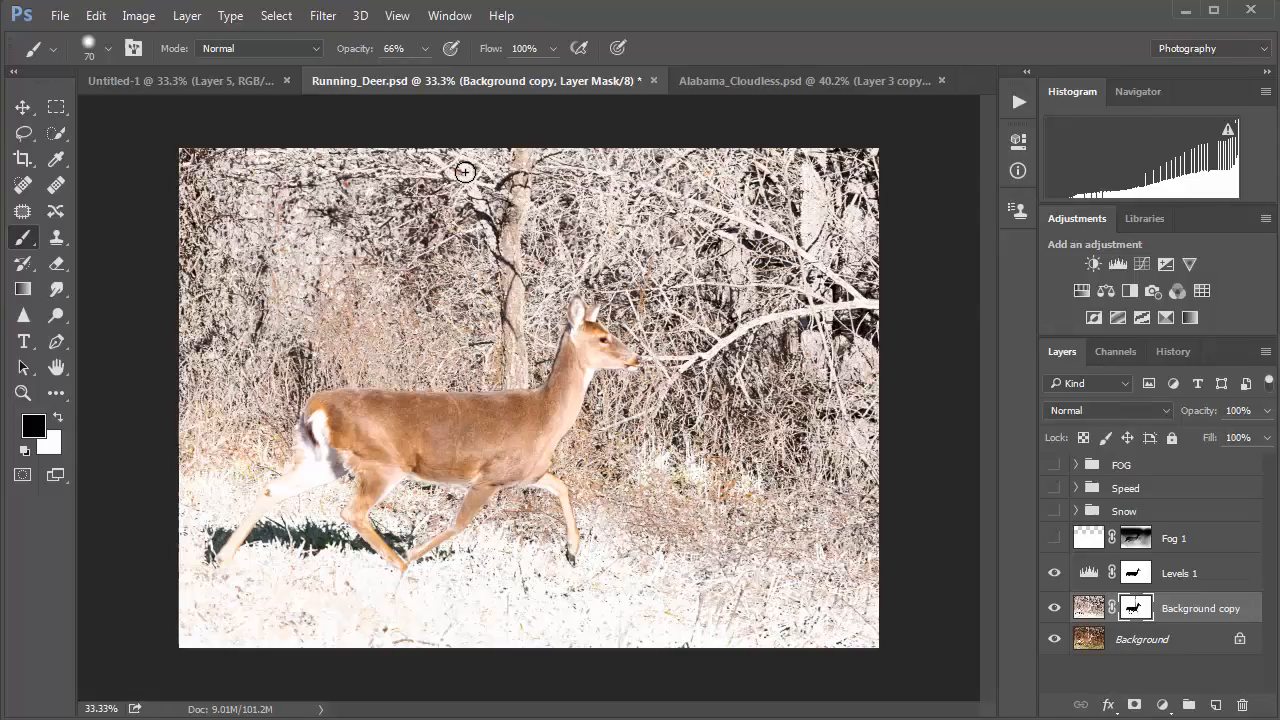
key("bracketleft")
mouse_move(815, 312)
left_mouse_down()
mouse_move(811, 174)
mouse_move(820, 233)
mouse_move(802, 338)
mouse_move(824, 370)
left_mouse_up()
left_click_drag(738, 240, 742, 300)
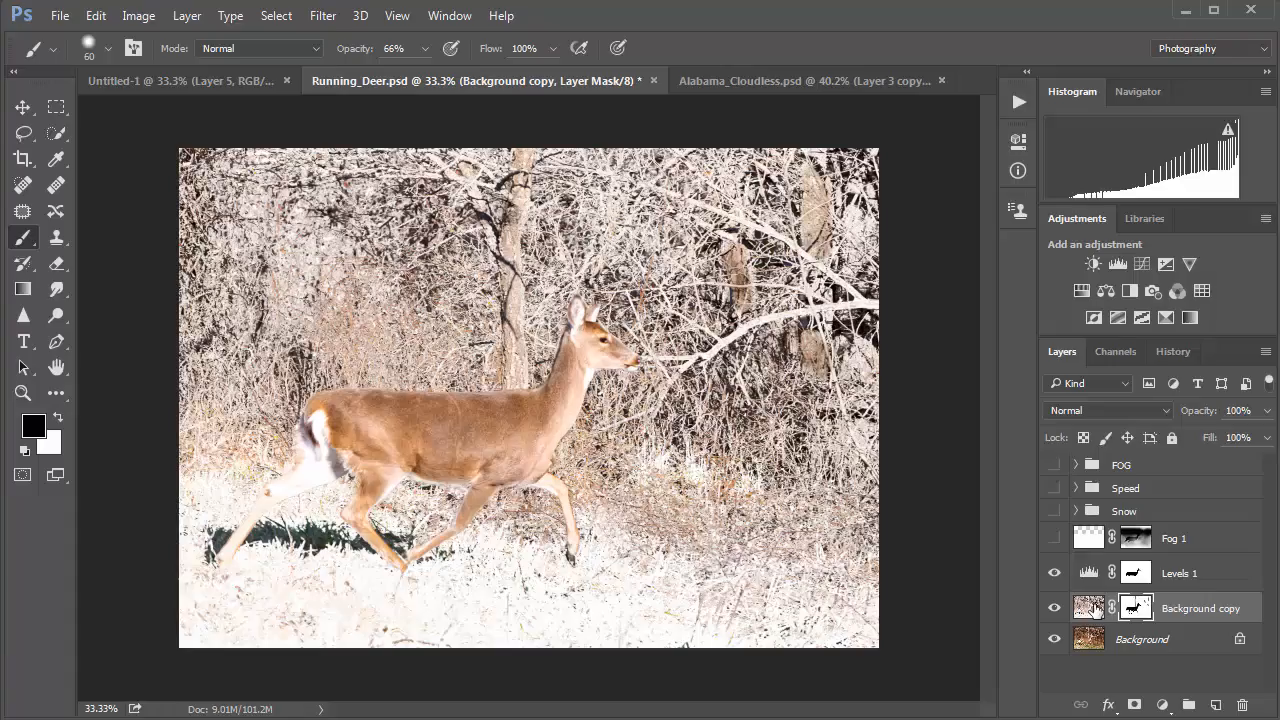
Set the opacity of the Background copy layer to 89%
left_click(1092, 607)
left_click(1267, 437)
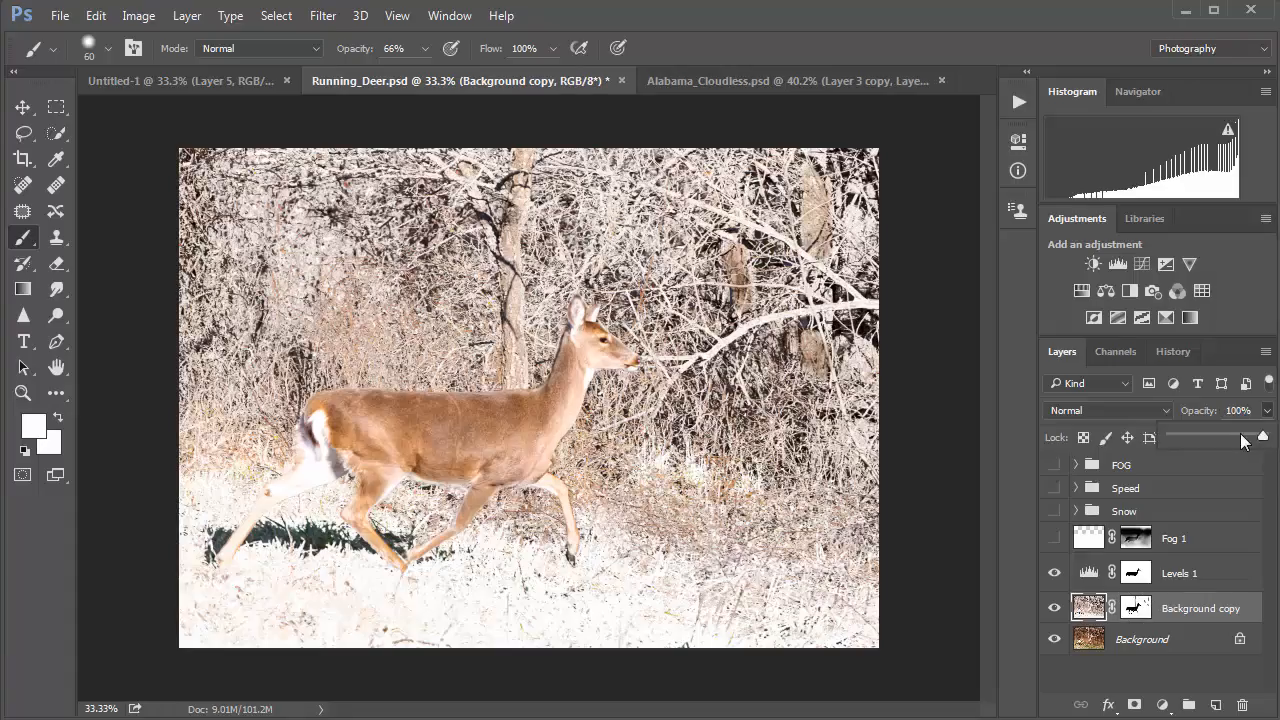
mouse_move(1244, 441)
left_mouse_down()
mouse_move(1218, 444)
mouse_move(1254, 441)
left_mouse_up()
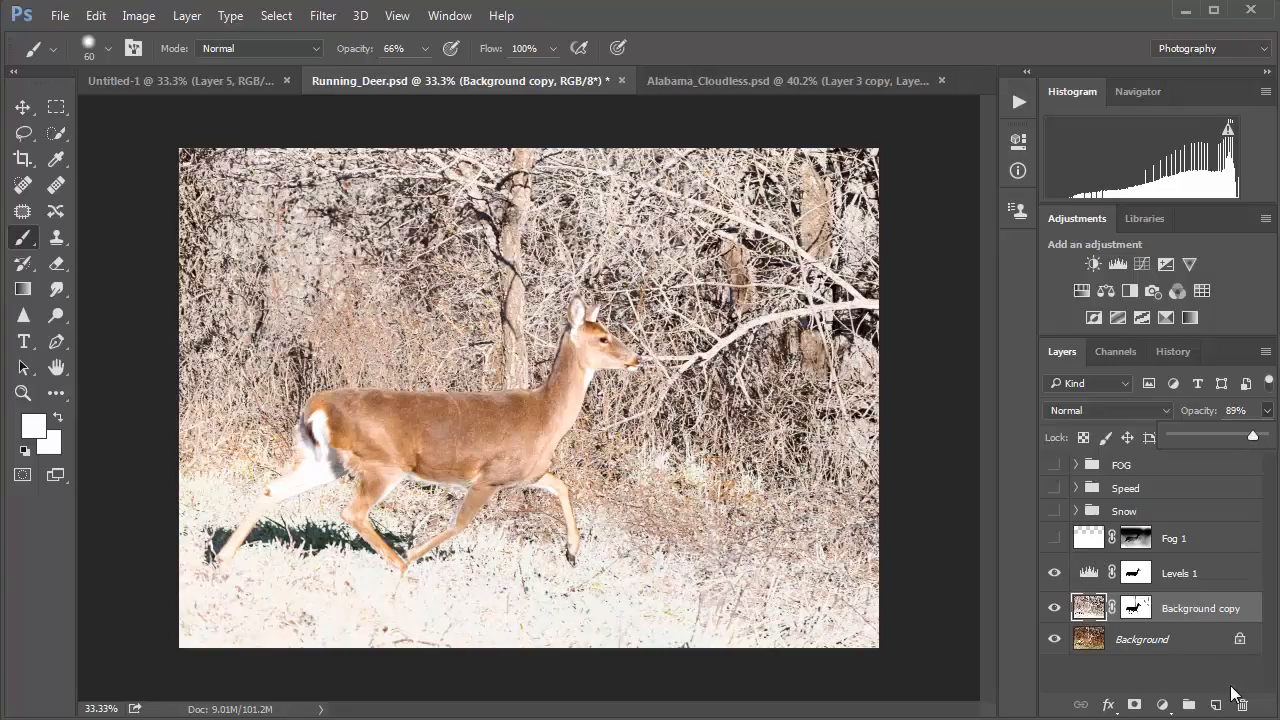
left_click(1143, 715)
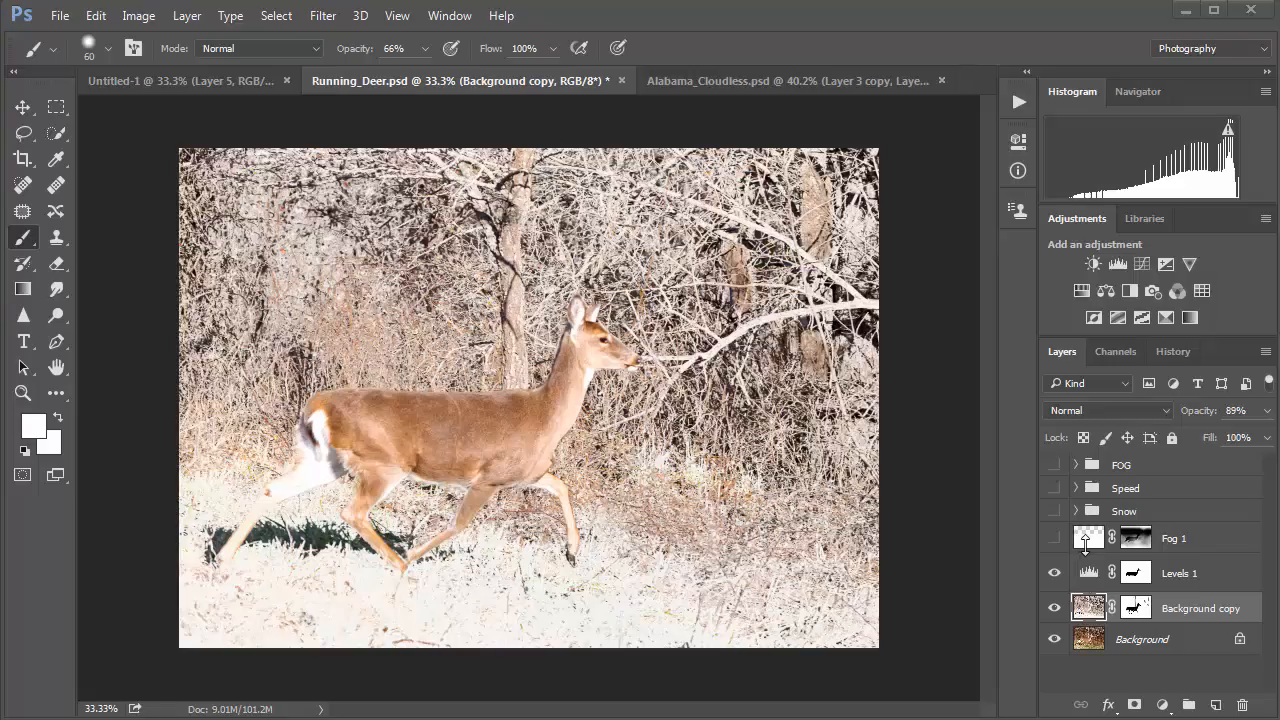
Create a layer group named pppp above Levels 1 and move Levels 1 and Background copy into it
left_click(1134, 574)
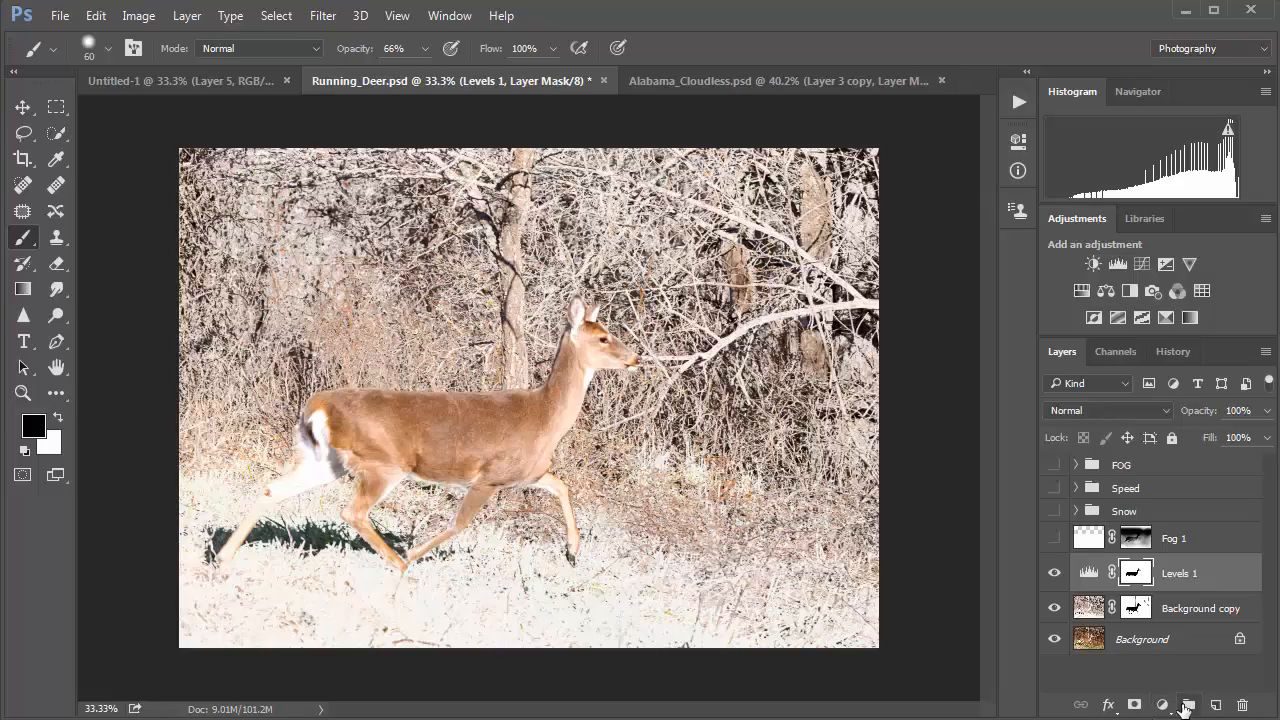
left_click(1186, 706)
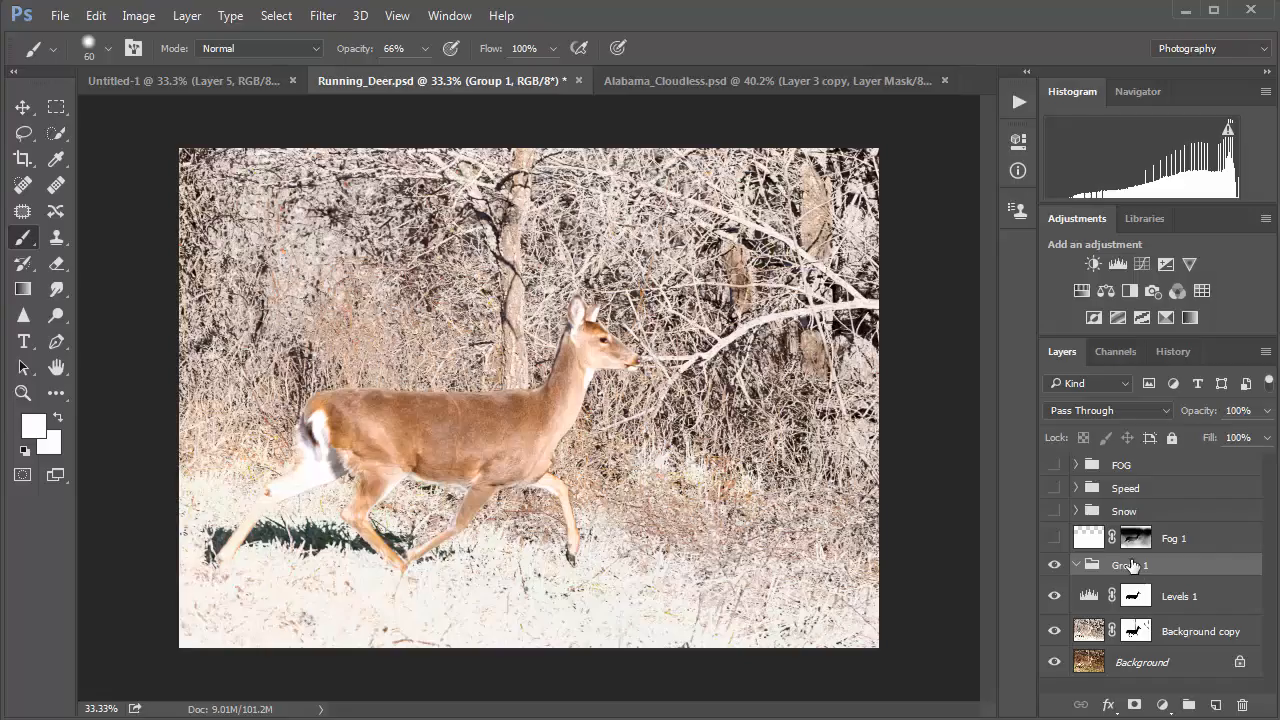
double_click(1131, 565)
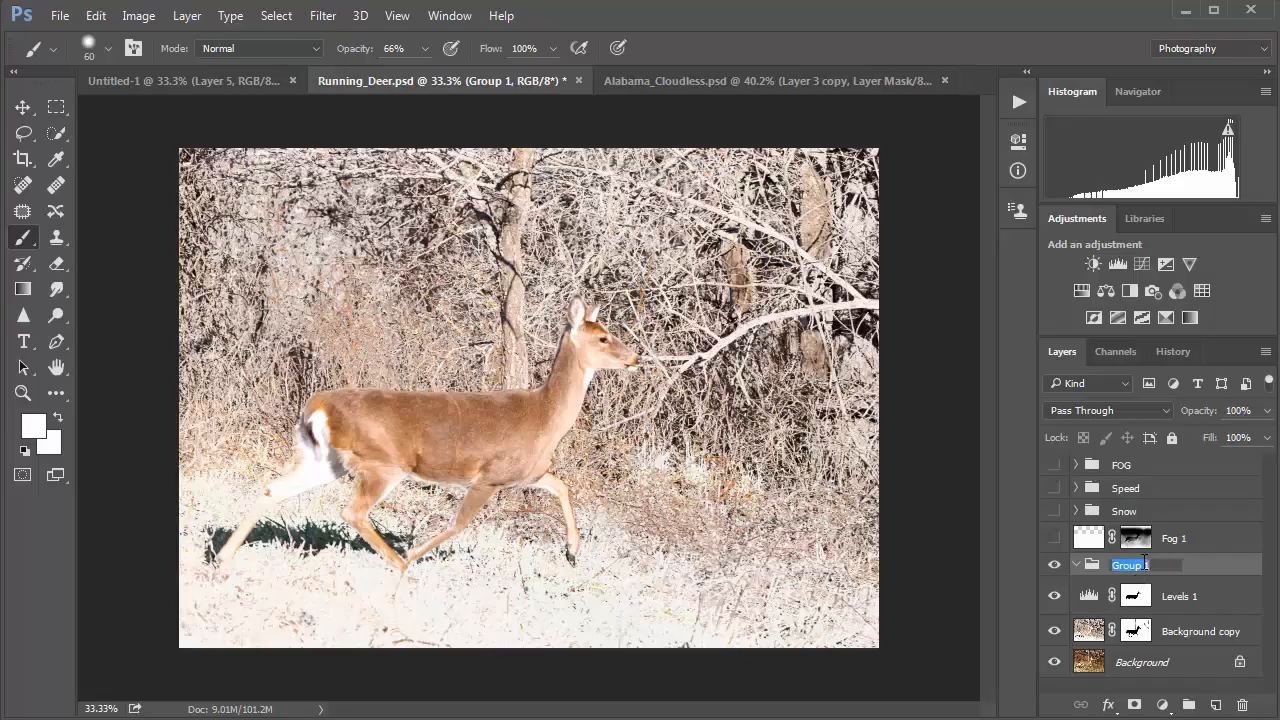
type("pppp")
left_click(1200, 565)
left_click_drag(1111, 598, 1106, 567)
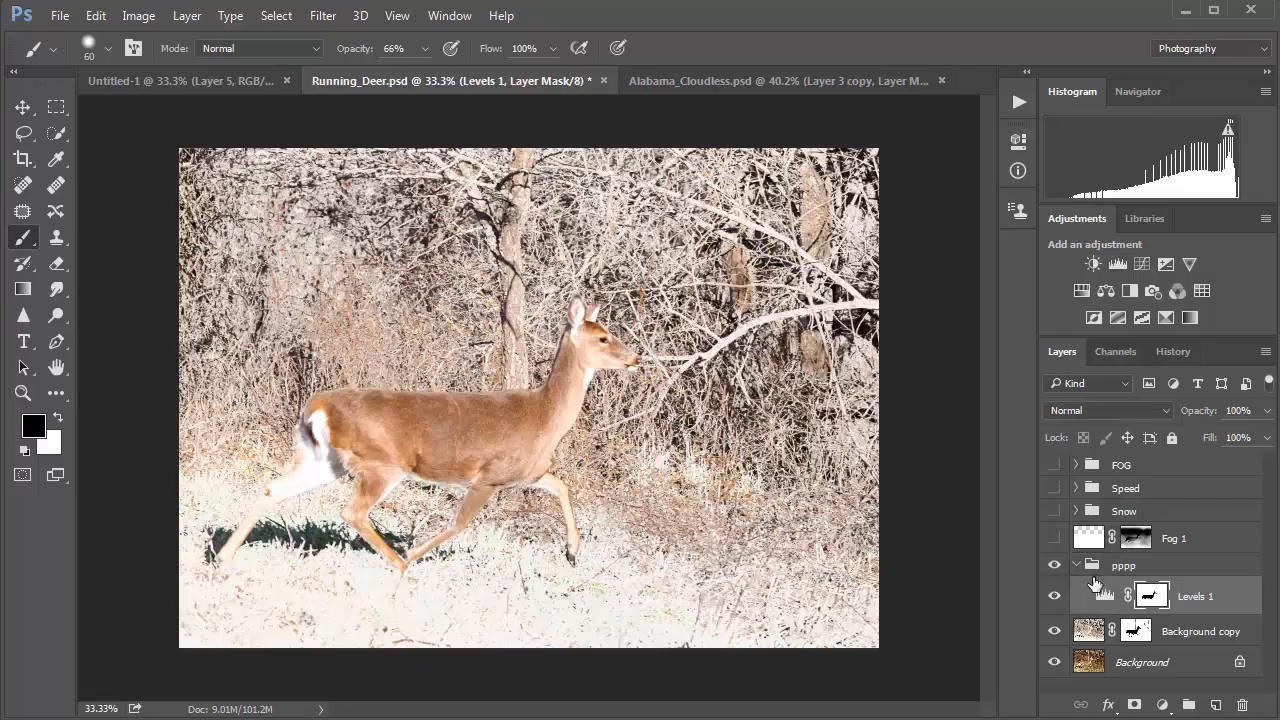
left_click_drag(1095, 638, 1140, 577)
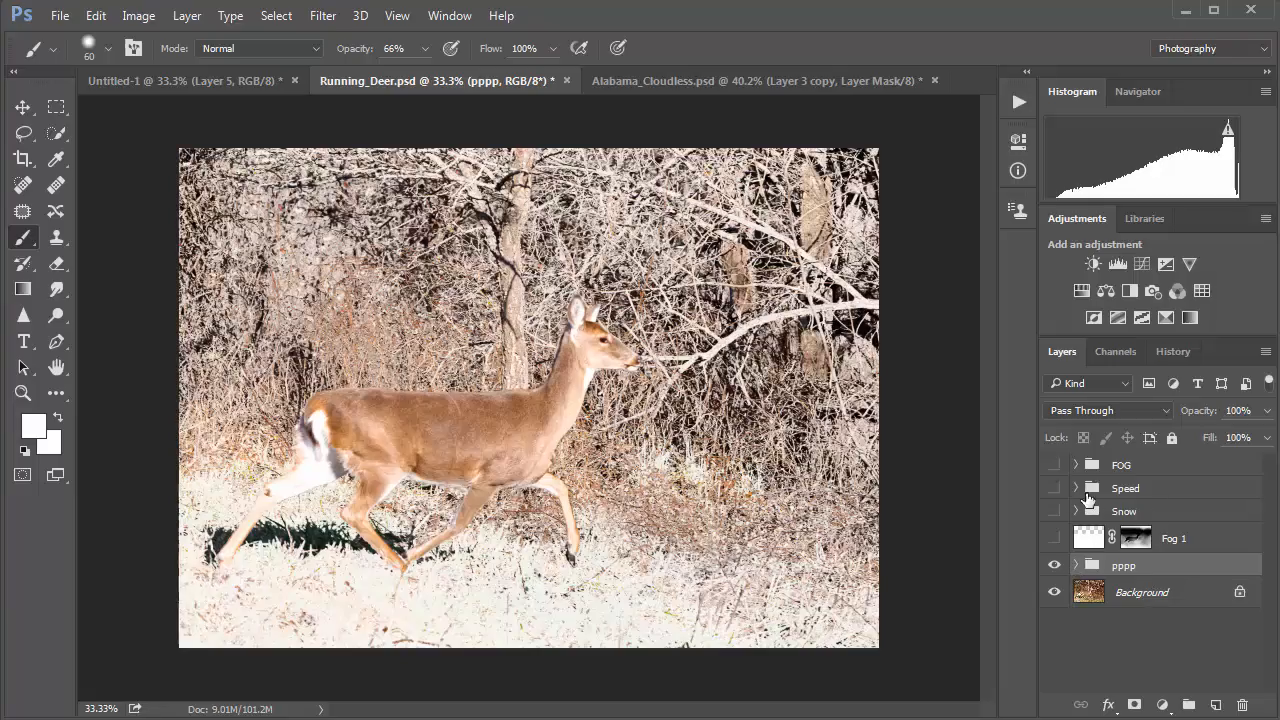
Duplicate the Background layer and hide the pppp group
left_click(1089, 596)
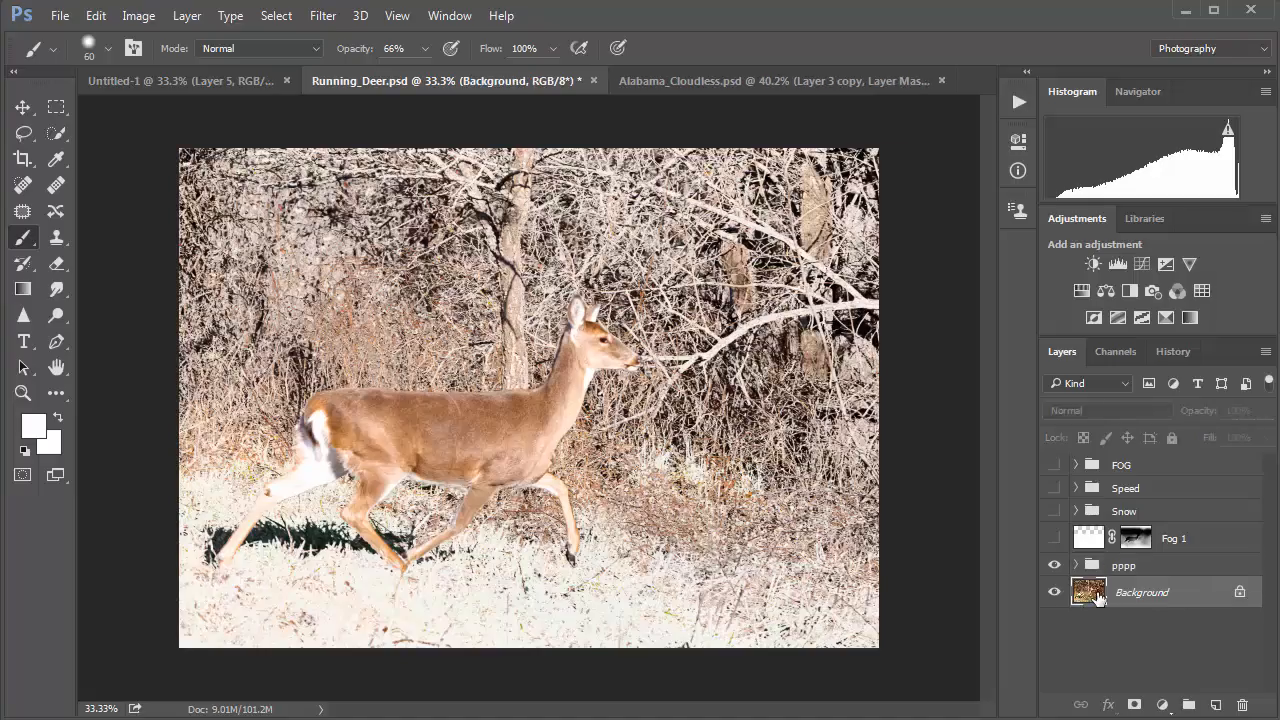
key("ctrl+j")
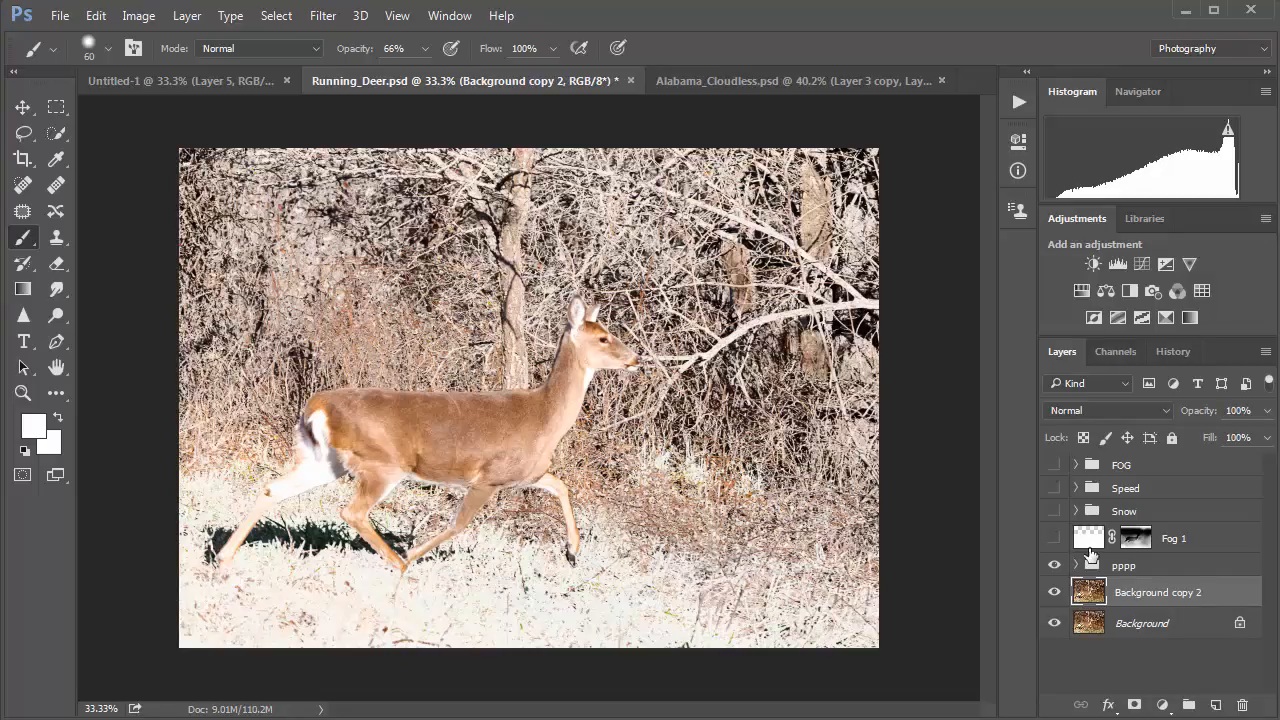
left_click(1054, 567)
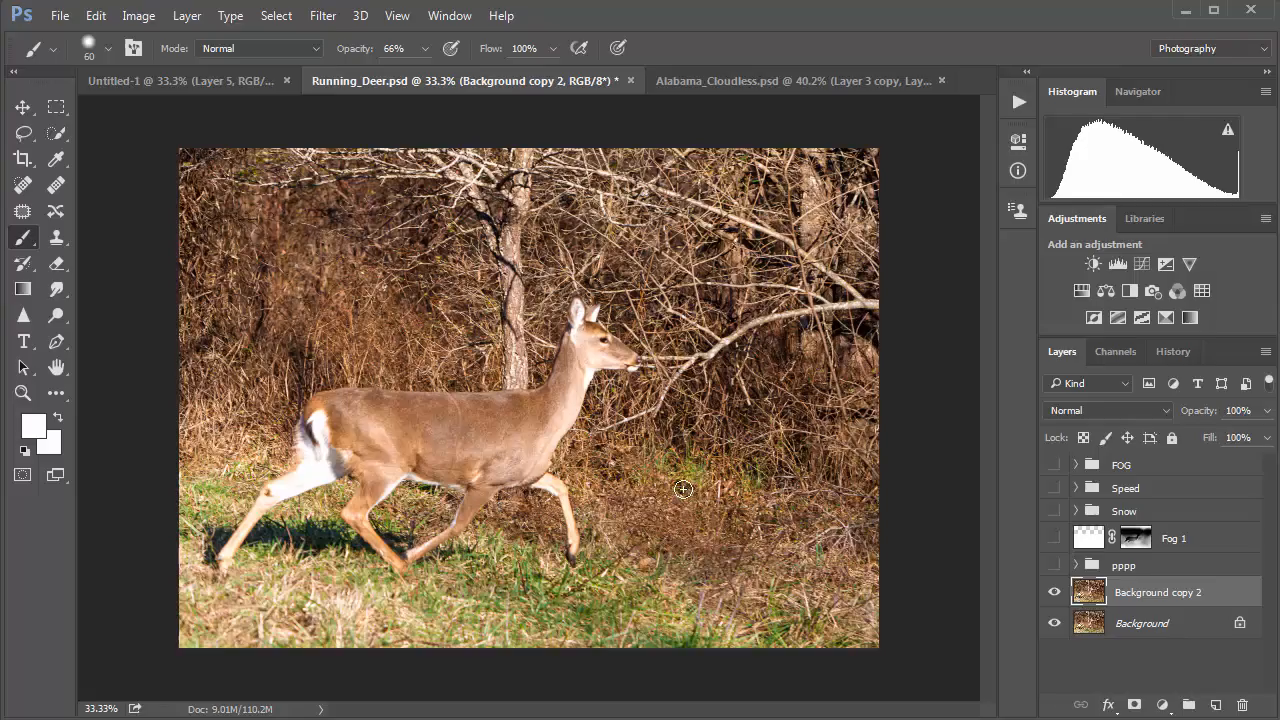
Draw a loose Lasso selection around the whole deer, including legs and head, on Background copy 2
left_click(23, 132)
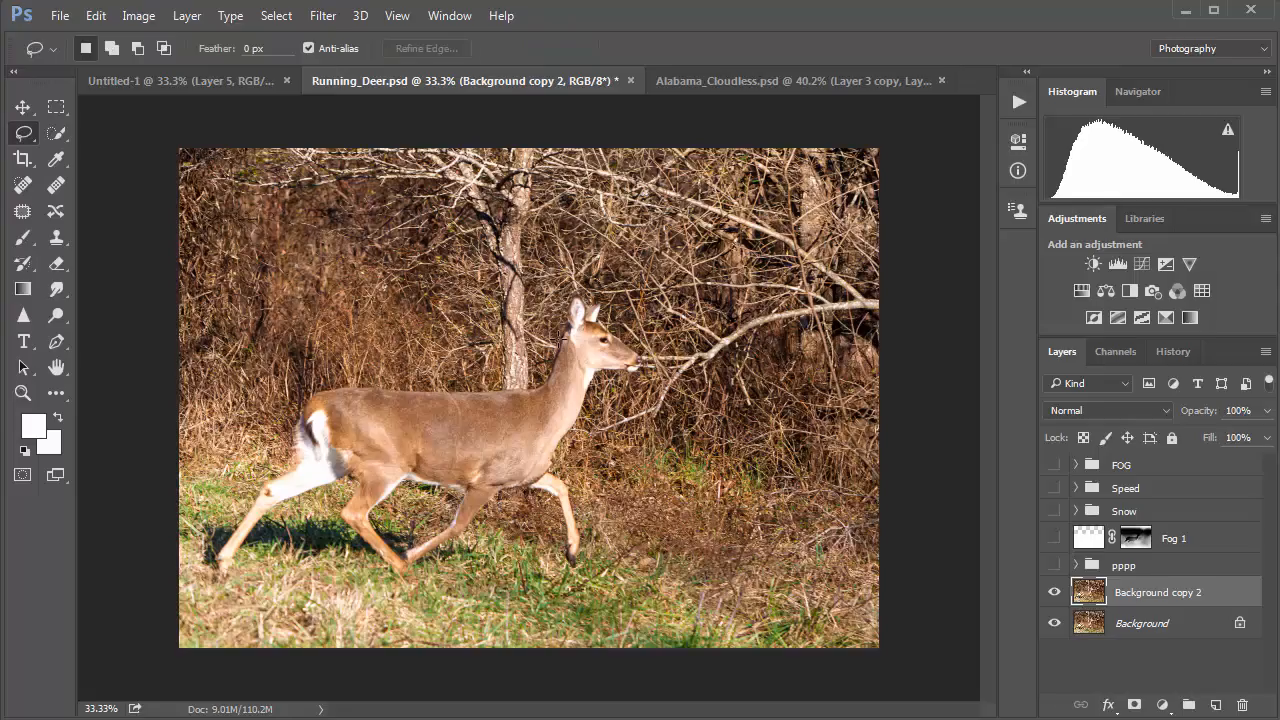
mouse_move(467, 384)
left_mouse_down()
mouse_move(316, 392)
mouse_move(270, 455)
left_mouse_up()
left_click_drag(226, 566, 309, 506)
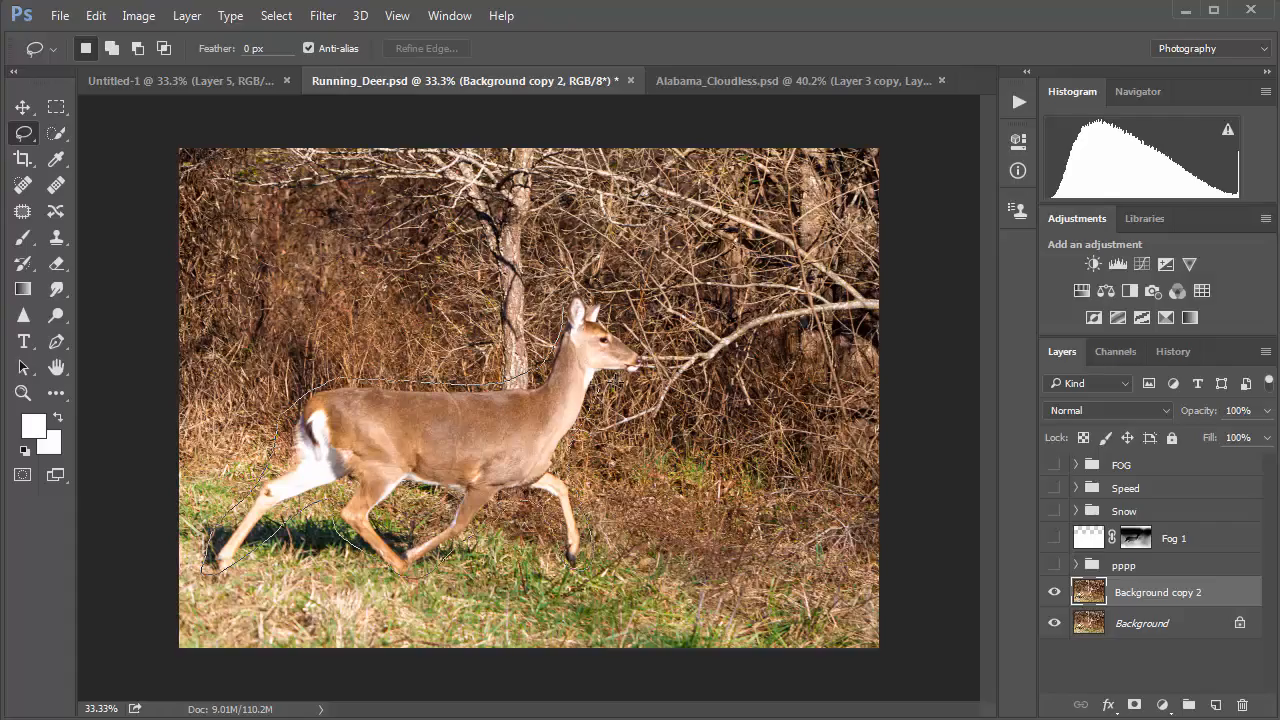
mouse_move(637, 362)
left_mouse_down()
mouse_move(600, 296)
mouse_move(566, 300)
left_mouse_up()
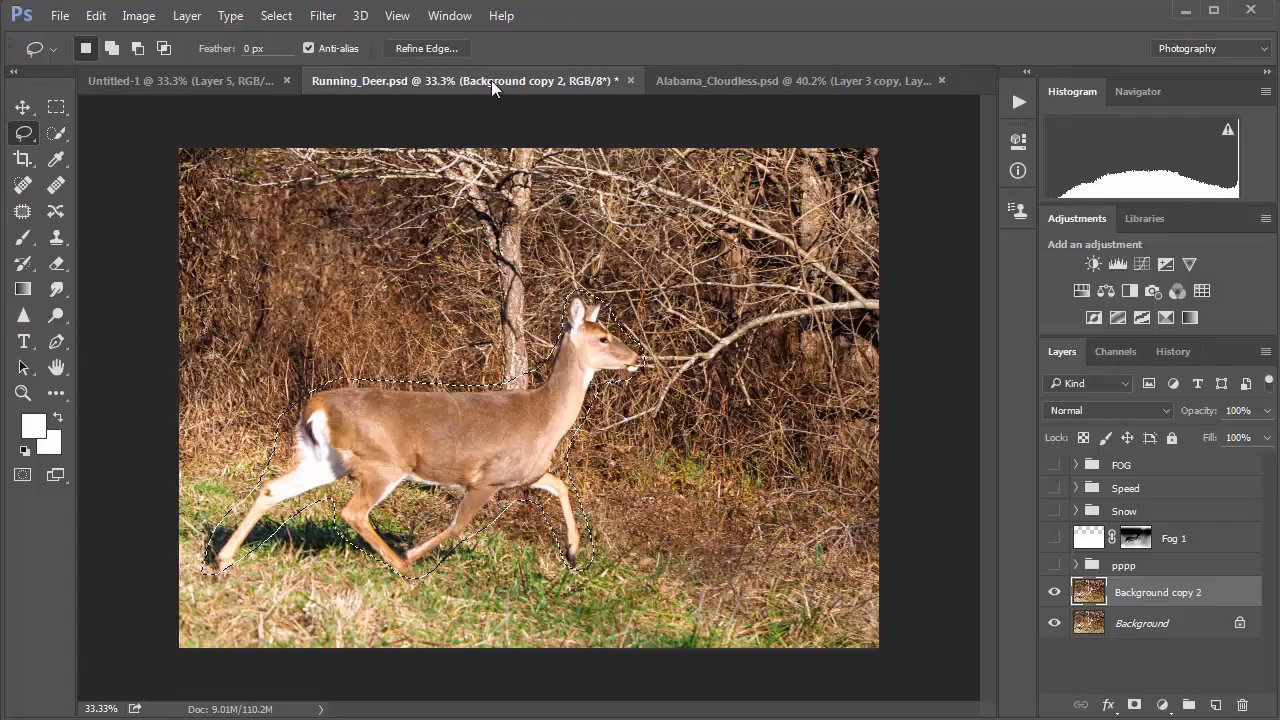
Open Refine Edge for the deer selection and set its view to On White
left_click(420, 47)
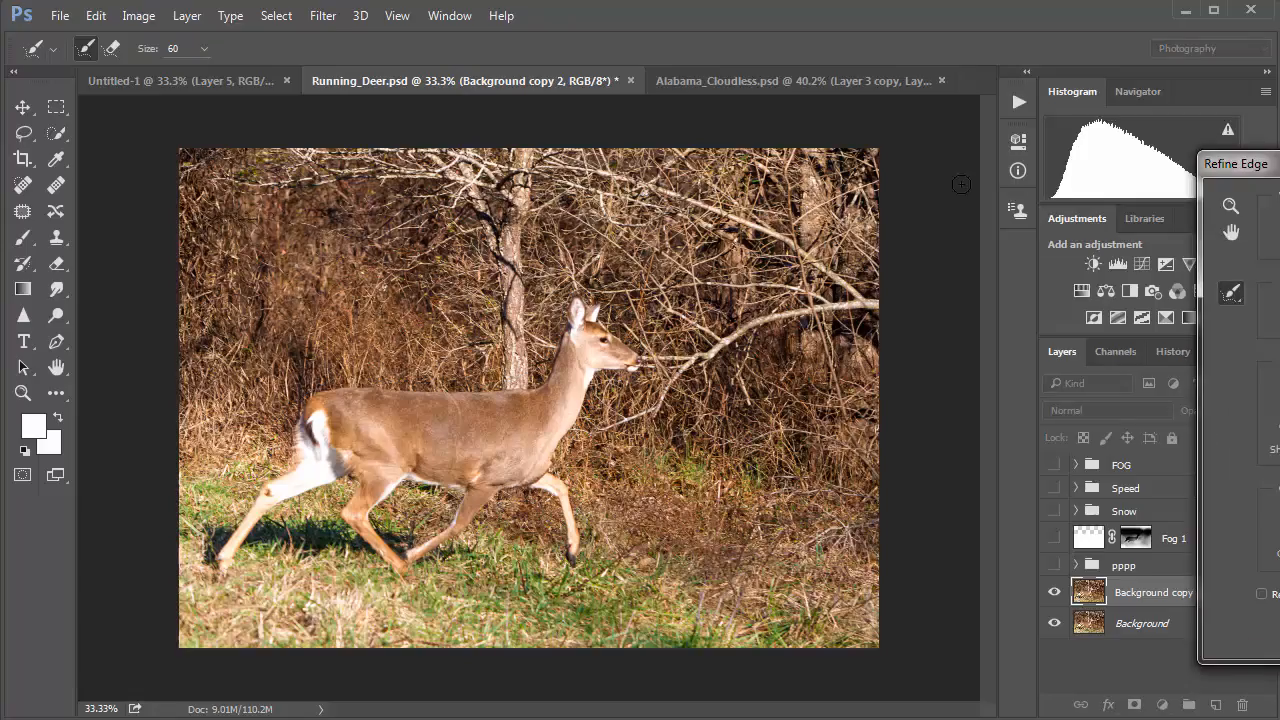
left_click_drag(1236, 168, 776, 149)
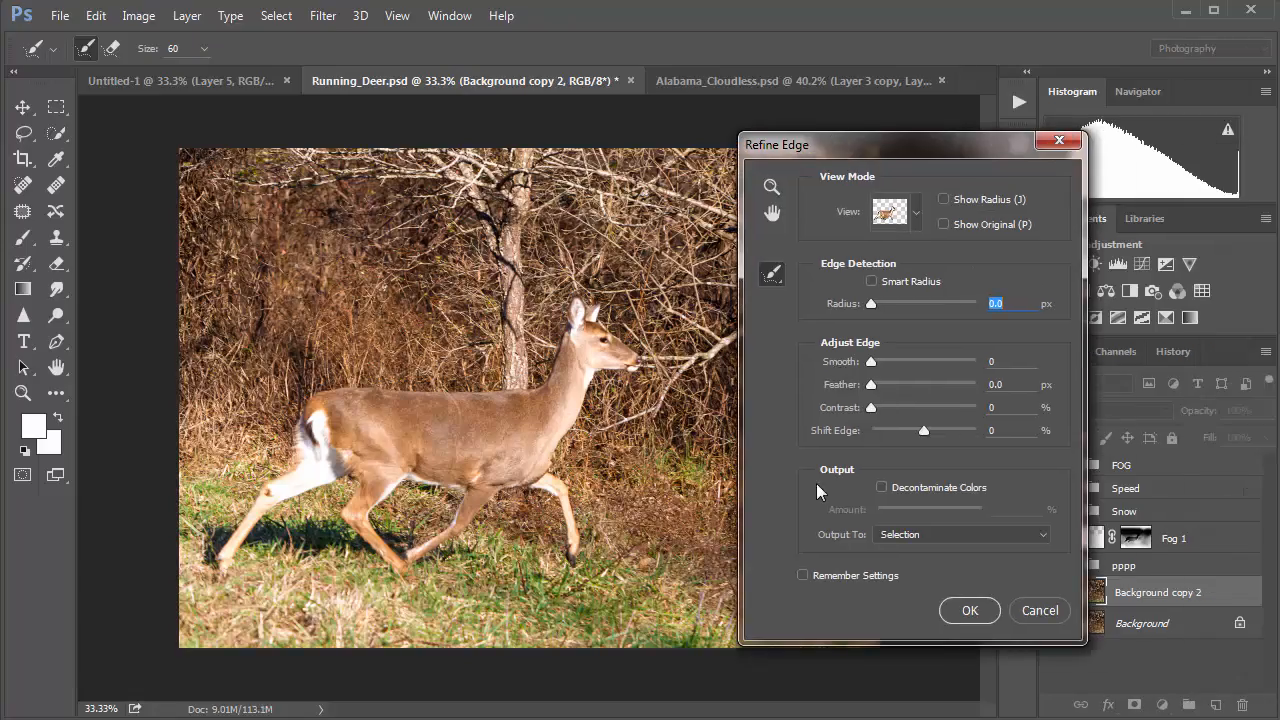
left_click(916, 212)
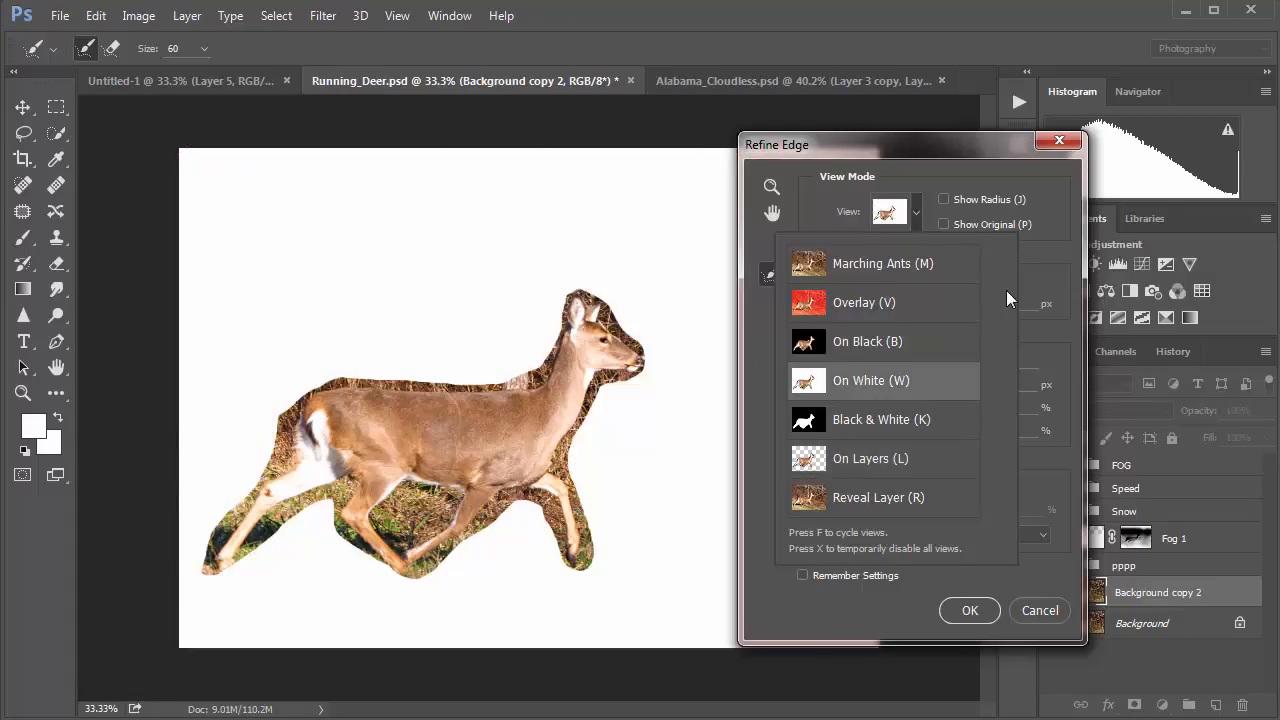
left_click(927, 175)
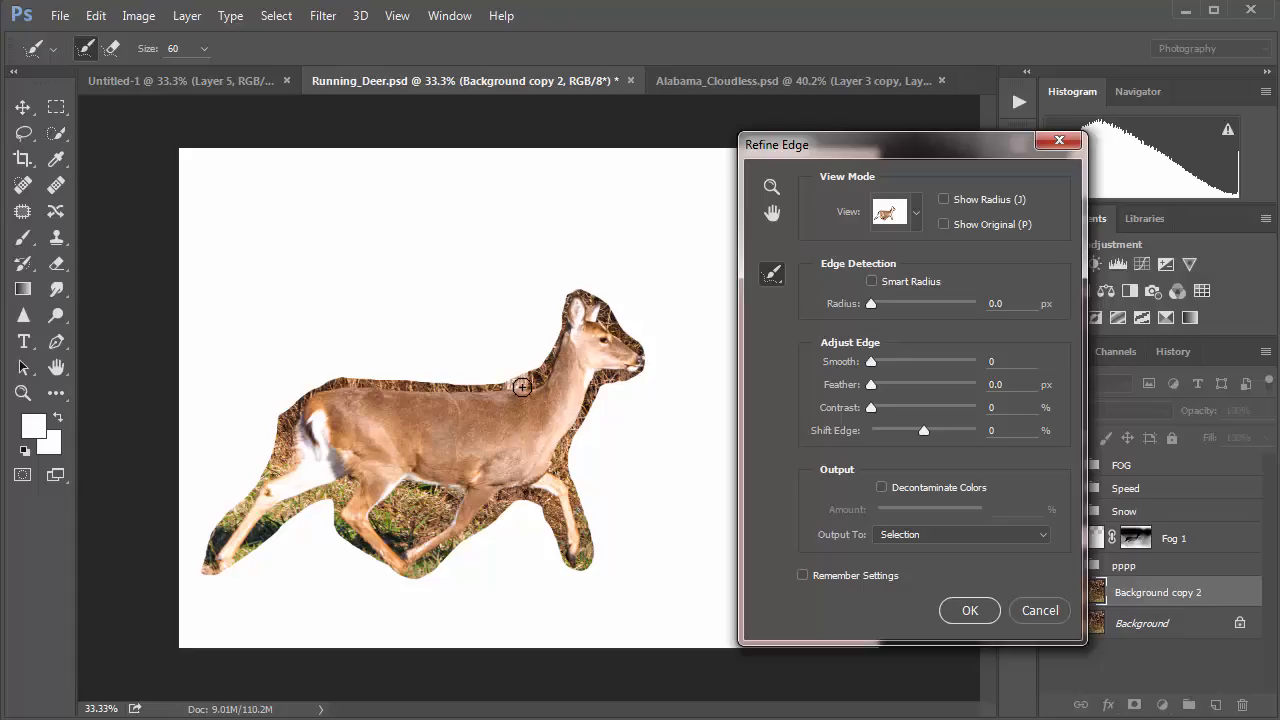
Brush around the deer's outline with a 100 px refine radius brush to separate it from the background
key("bracketright")
key("bracketright")
key("bracketright")
key("bracketright")
mouse_move(536, 374)
left_mouse_down()
mouse_move(316, 398)
mouse_move(284, 421)
mouse_move(277, 472)
mouse_move(203, 577)
mouse_move(334, 487)
mouse_move(340, 526)
mouse_move(404, 574)
mouse_move(523, 499)
mouse_move(548, 503)
mouse_move(567, 571)
mouse_move(594, 565)
mouse_move(566, 450)
mouse_move(603, 390)
mouse_move(647, 358)
mouse_move(617, 310)
mouse_move(571, 294)
mouse_move(541, 365)
mouse_move(505, 392)
left_mouse_up()
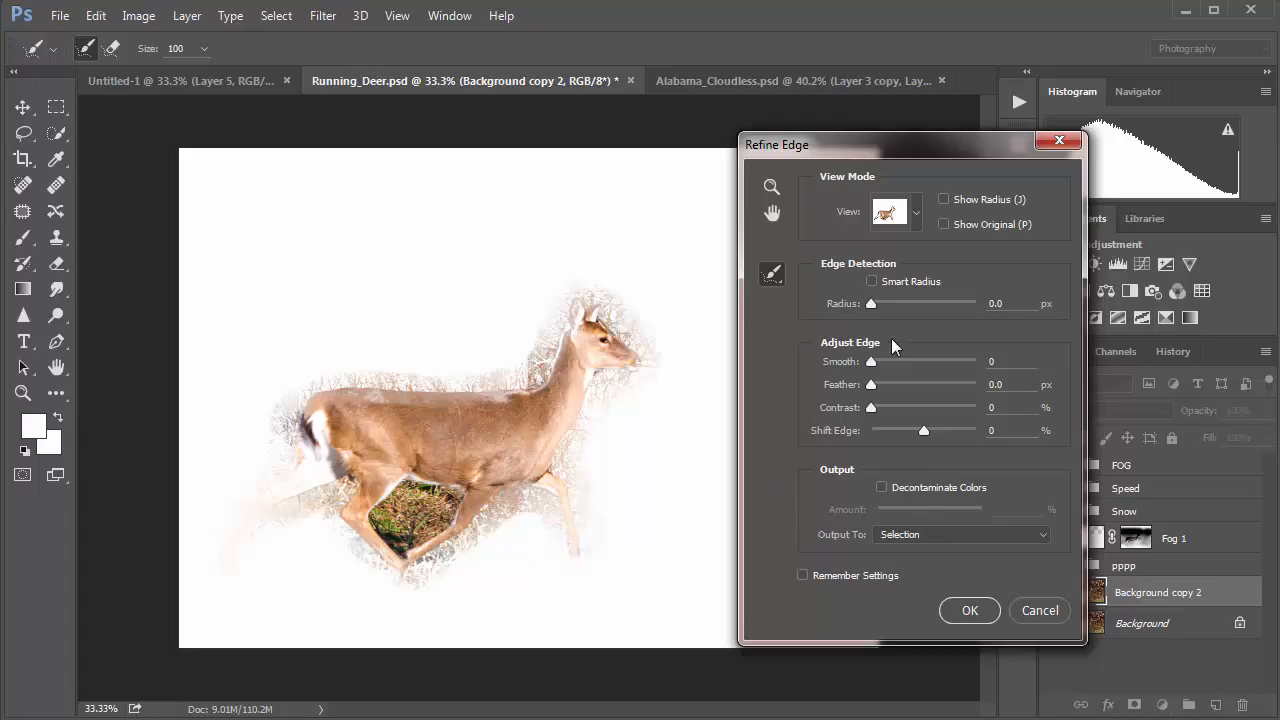
Enable Smart Radius with a 2.7 px radius and output the refined selection to a New Layer with Layer Mask
left_click_drag(871, 303, 885, 306)
left_click(873, 283)
mouse_move(887, 304)
left_mouse_down()
mouse_move(912, 307)
mouse_move(888, 305)
left_mouse_up()
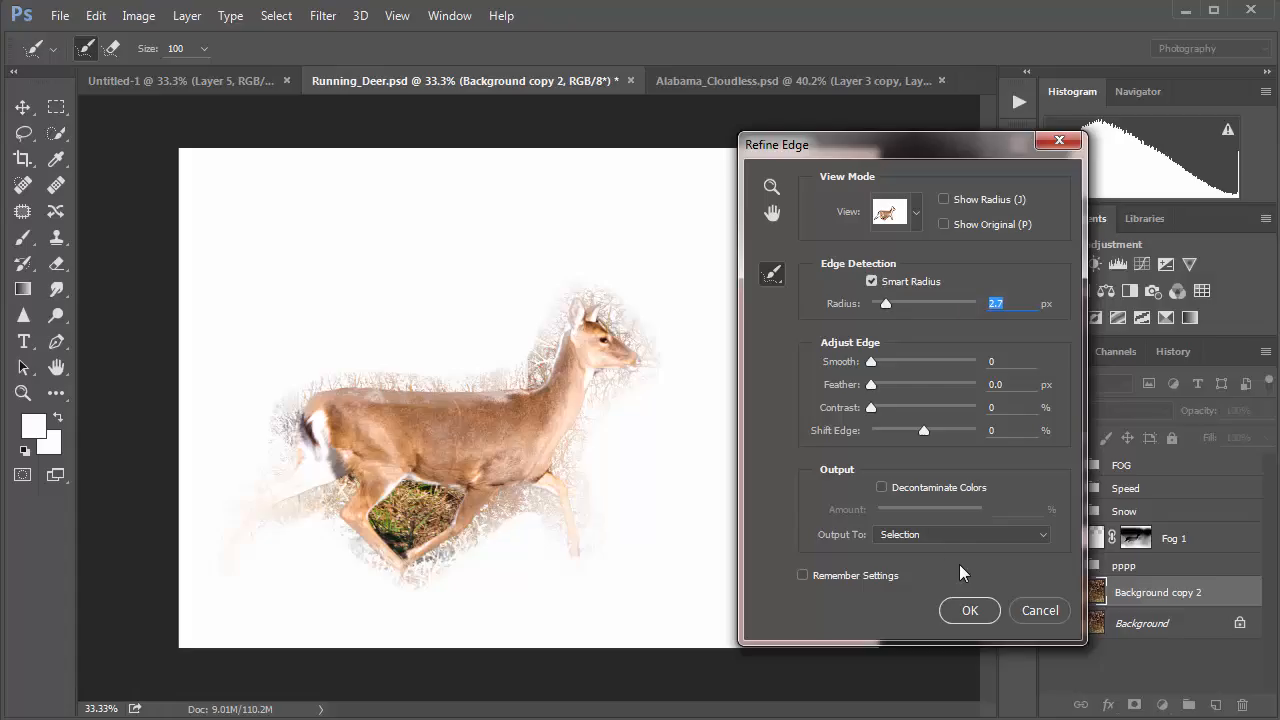
left_click(955, 534)
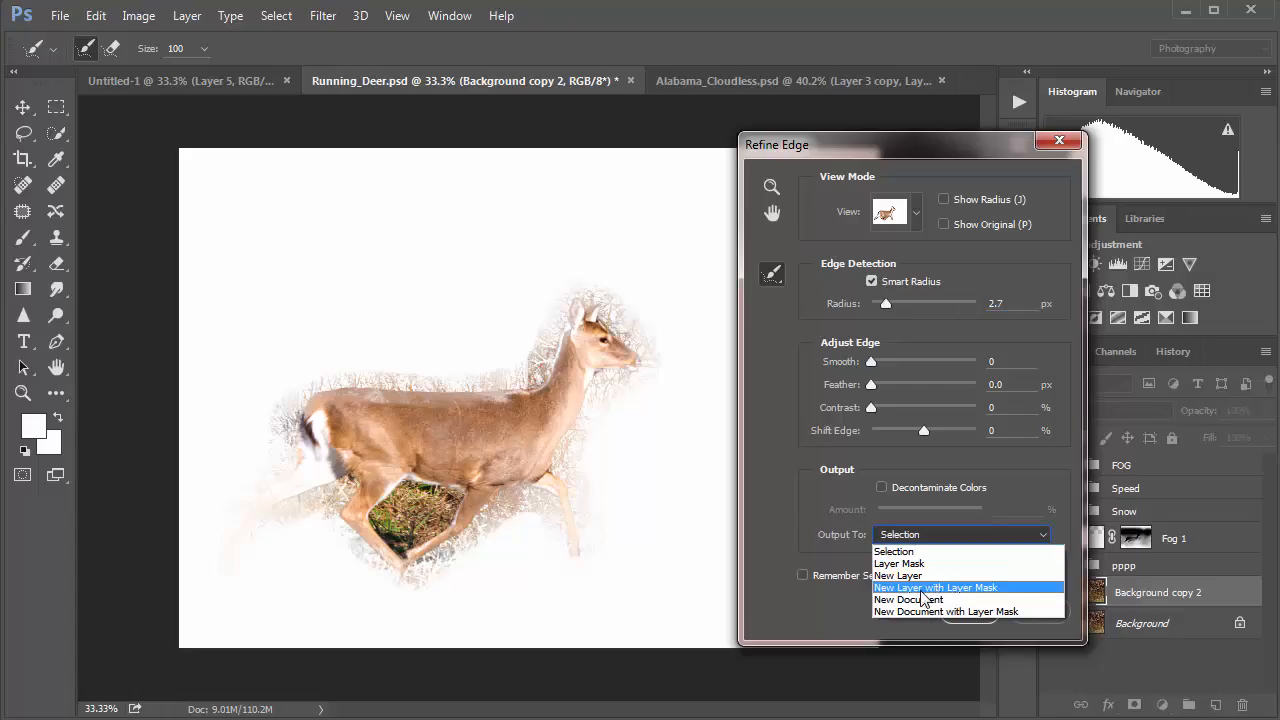
left_click(956, 588)
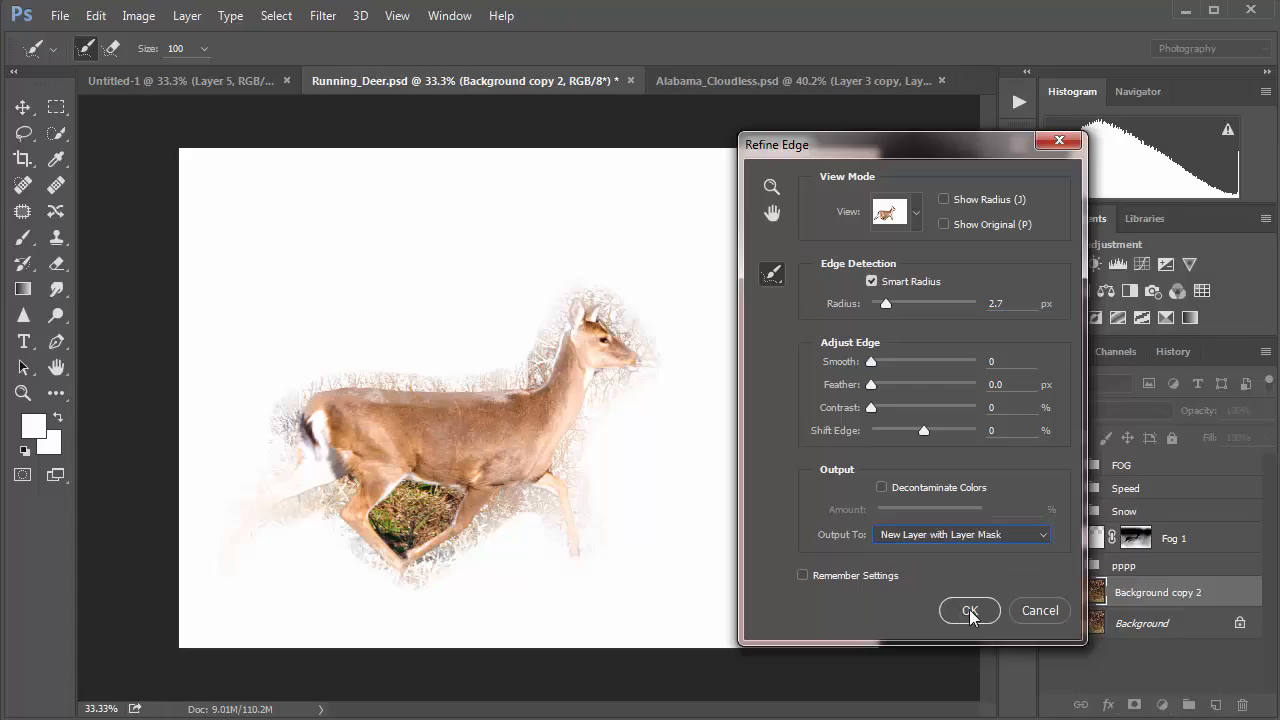
left_click(970, 612)
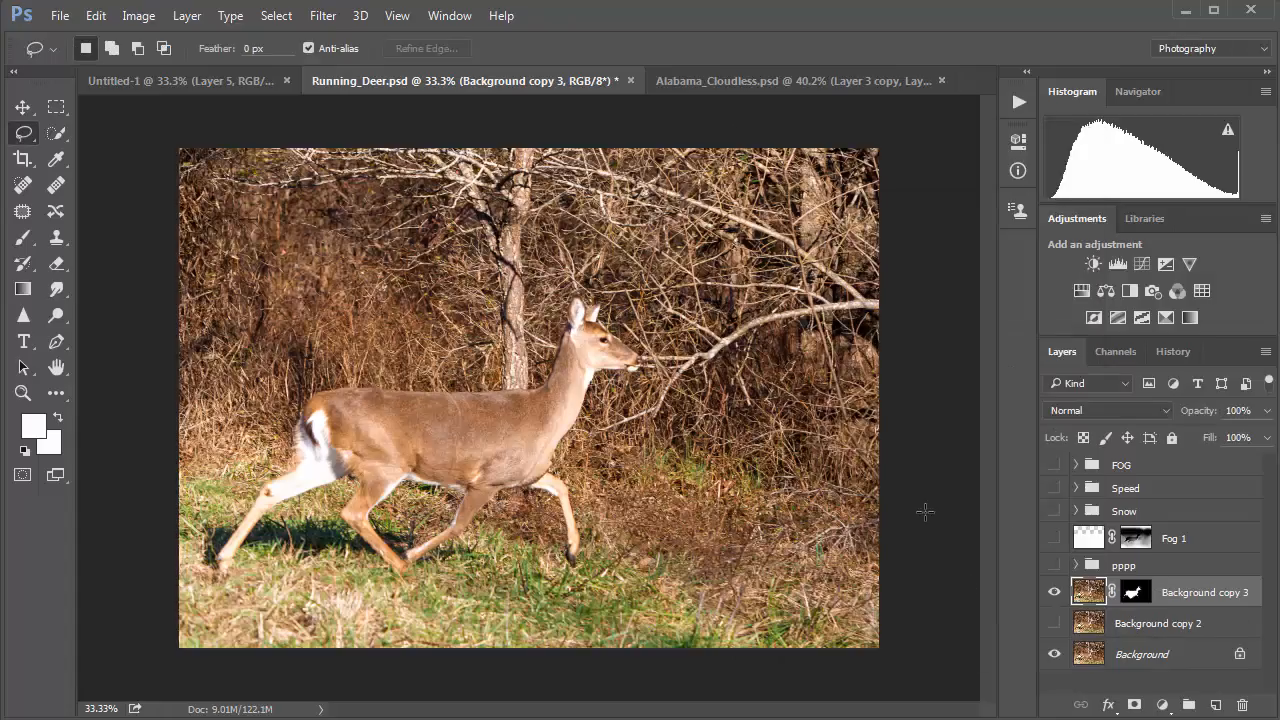
Hide the Background layer and paint white on the Background copy 3 mask over the deer's back and rear leg with the 60 px brush
left_click(1055, 655)
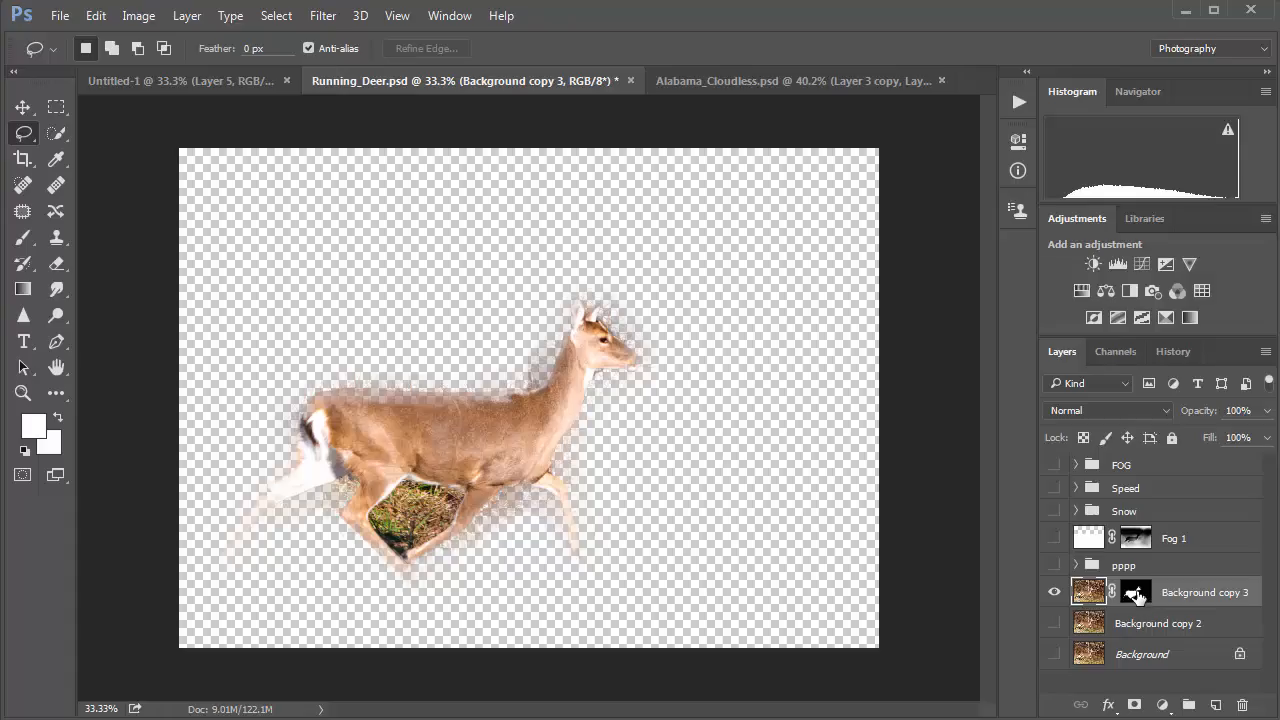
left_click(1135, 594)
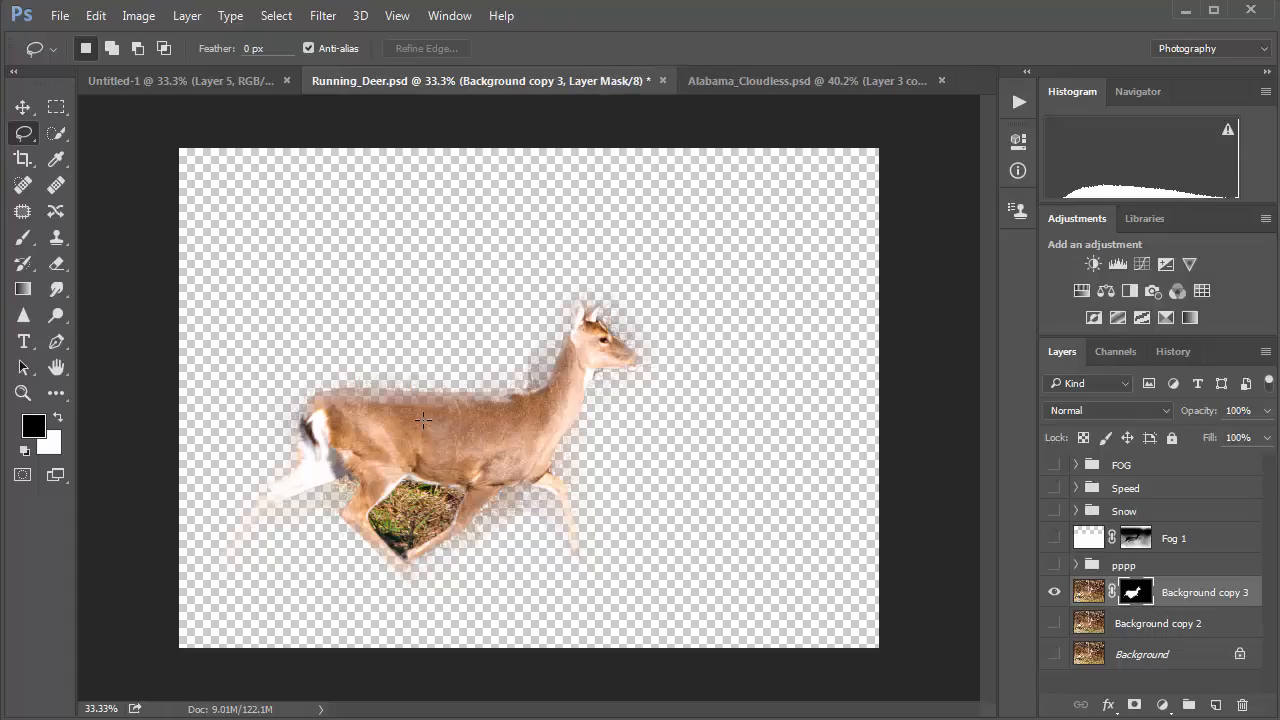
key("x")
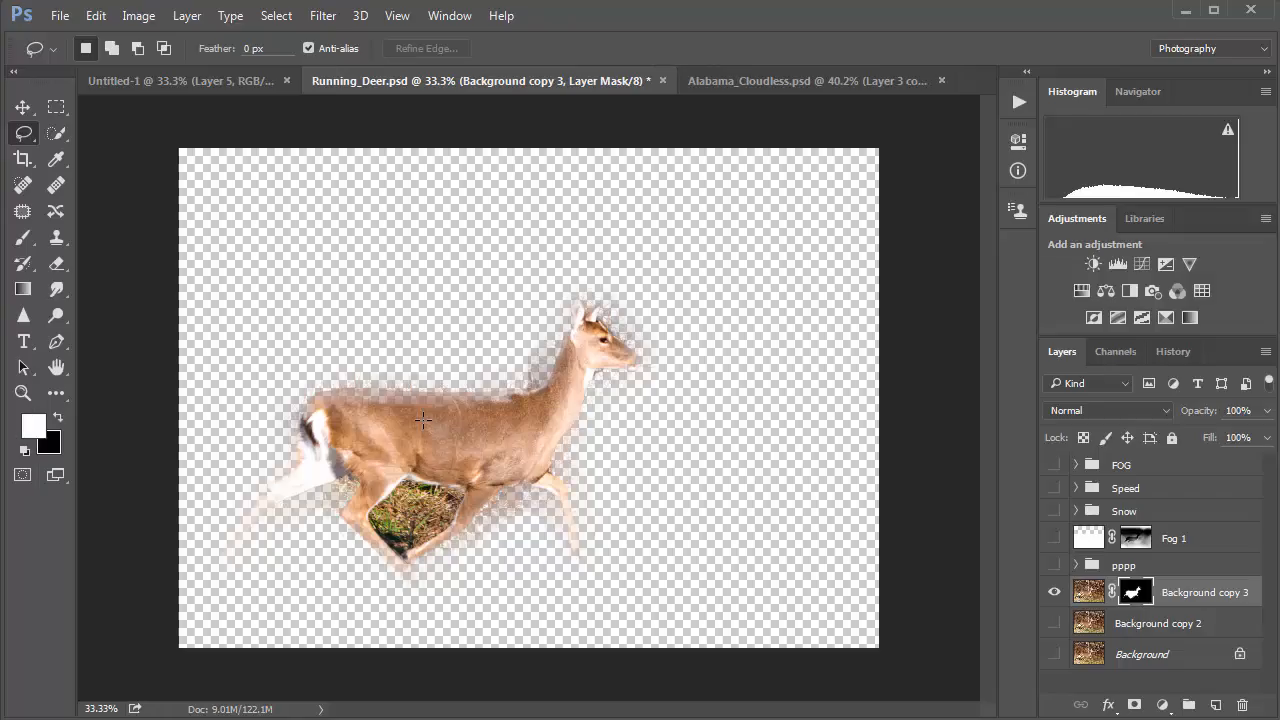
key("b")
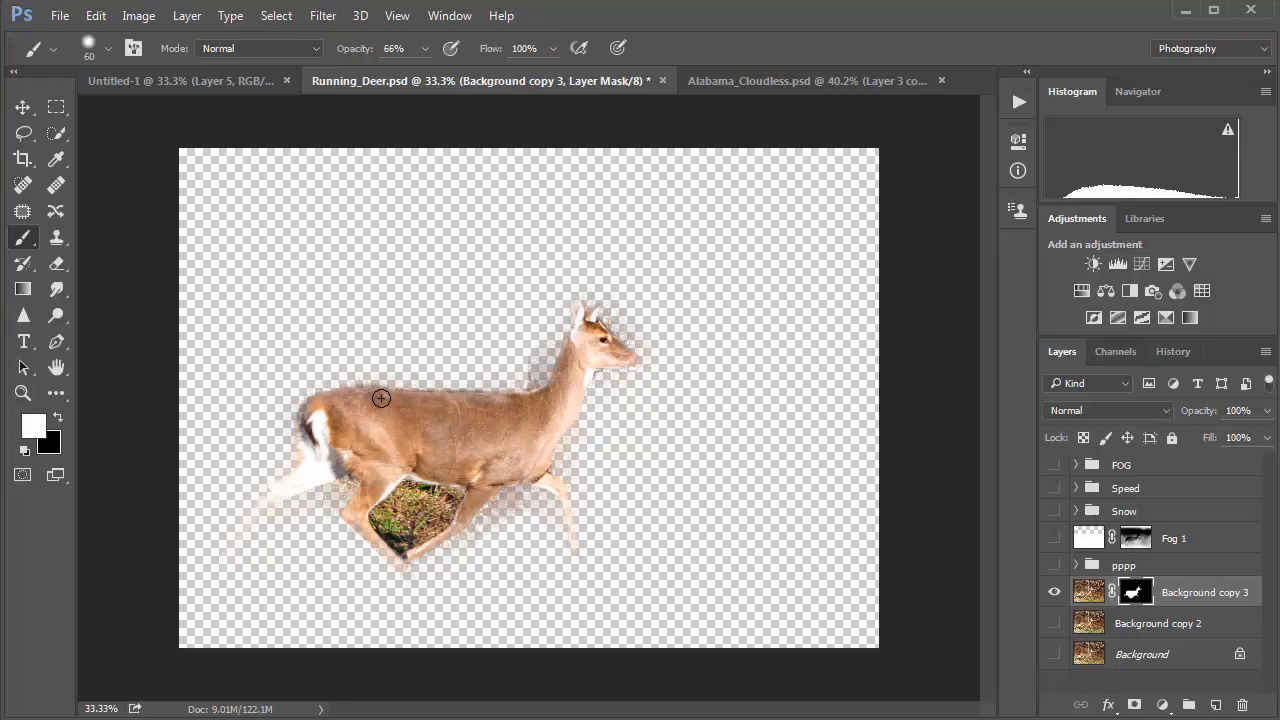
left_click(264, 507)
left_click_drag(234, 545, 223, 576)
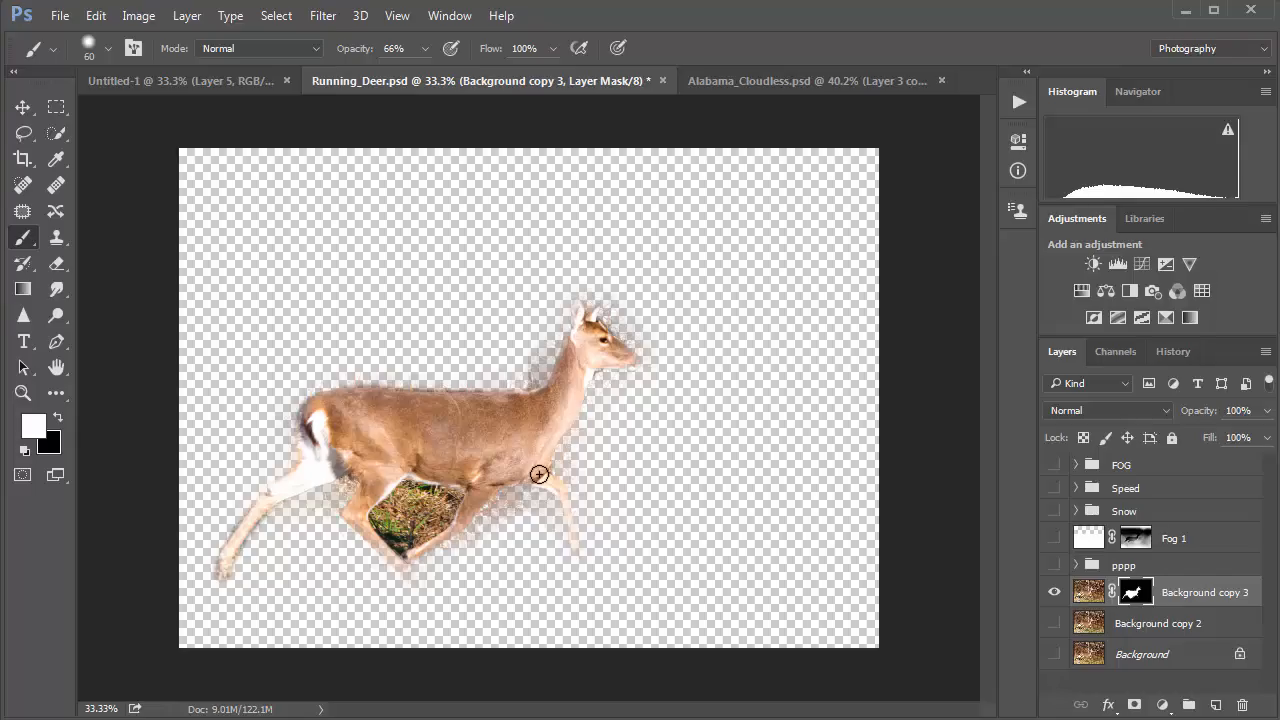
Paint white on the Background copy 3 mask over the deer's front leg and black over the grass patch between its legs
mouse_move(539, 474)
left_mouse_down()
mouse_move(595, 595)
mouse_move(593, 555)
mouse_move(586, 570)
mouse_move(569, 566)
mouse_move(573, 597)
left_mouse_up()
key("x")
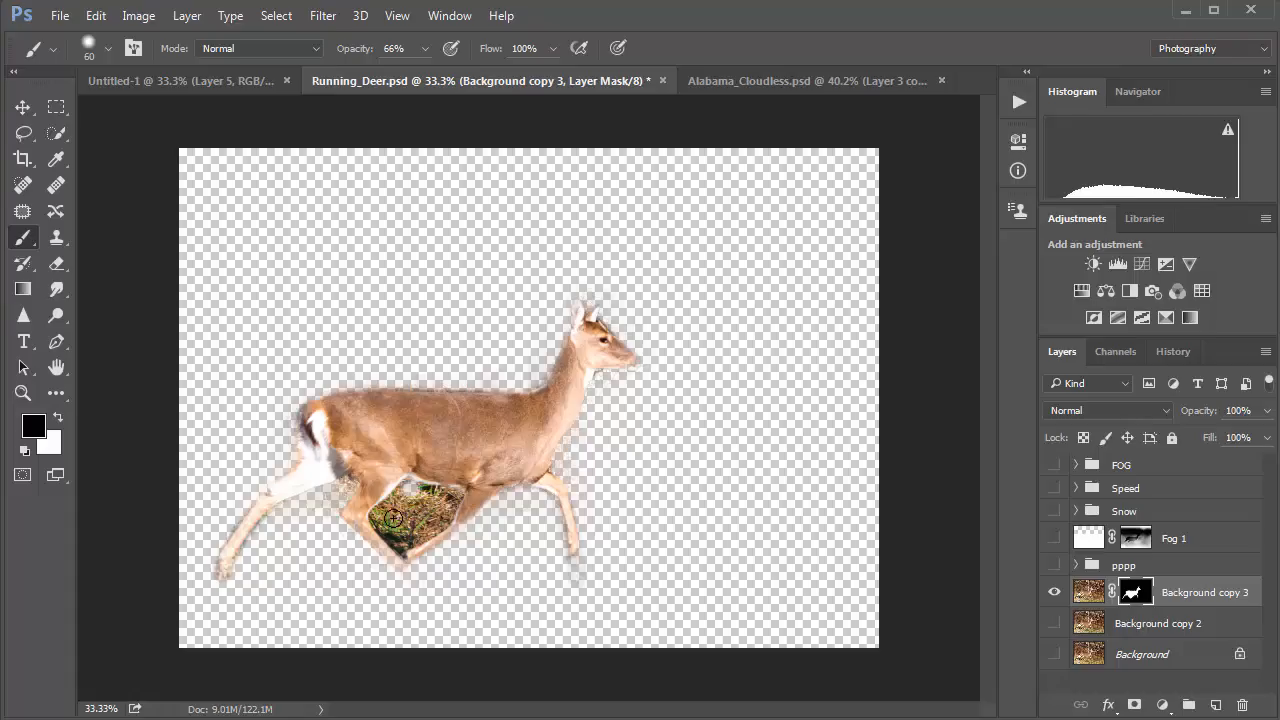
mouse_move(393, 518)
left_mouse_down()
mouse_move(438, 527)
mouse_move(455, 496)
mouse_move(414, 490)
mouse_move(447, 501)
mouse_move(413, 524)
mouse_move(415, 499)
mouse_move(401, 546)
mouse_move(414, 517)
left_mouse_up()
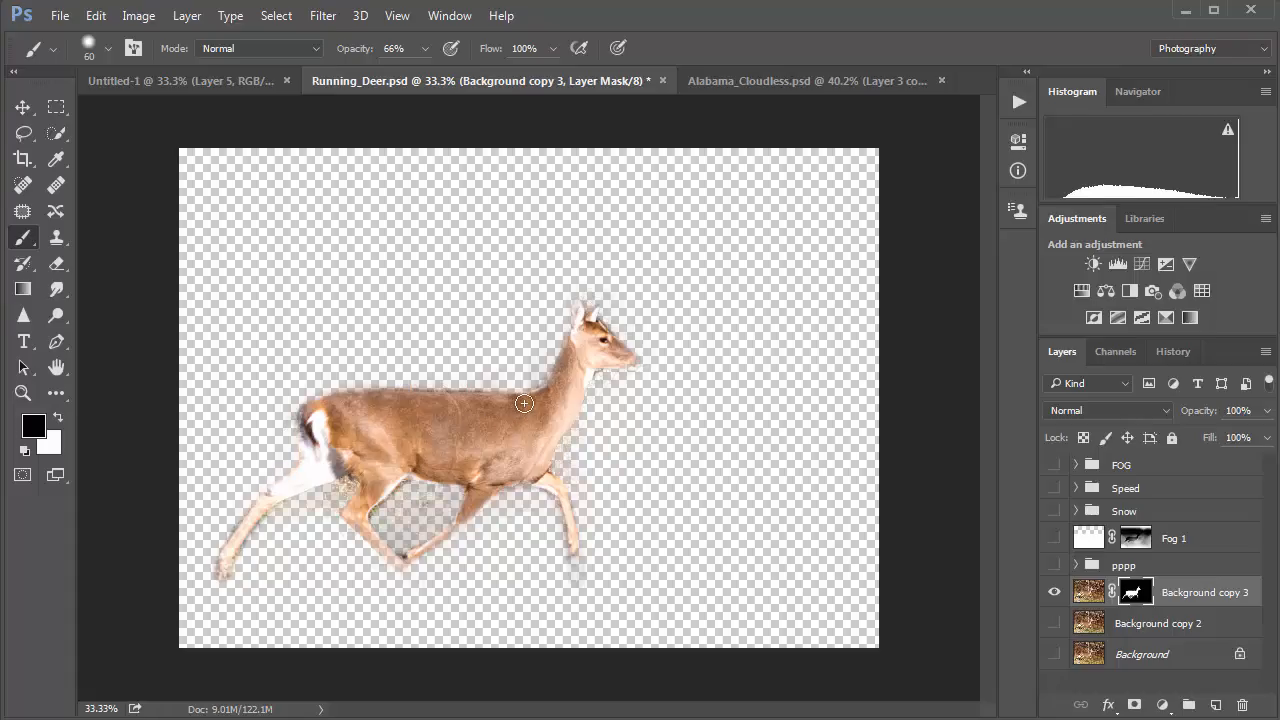
key("x")
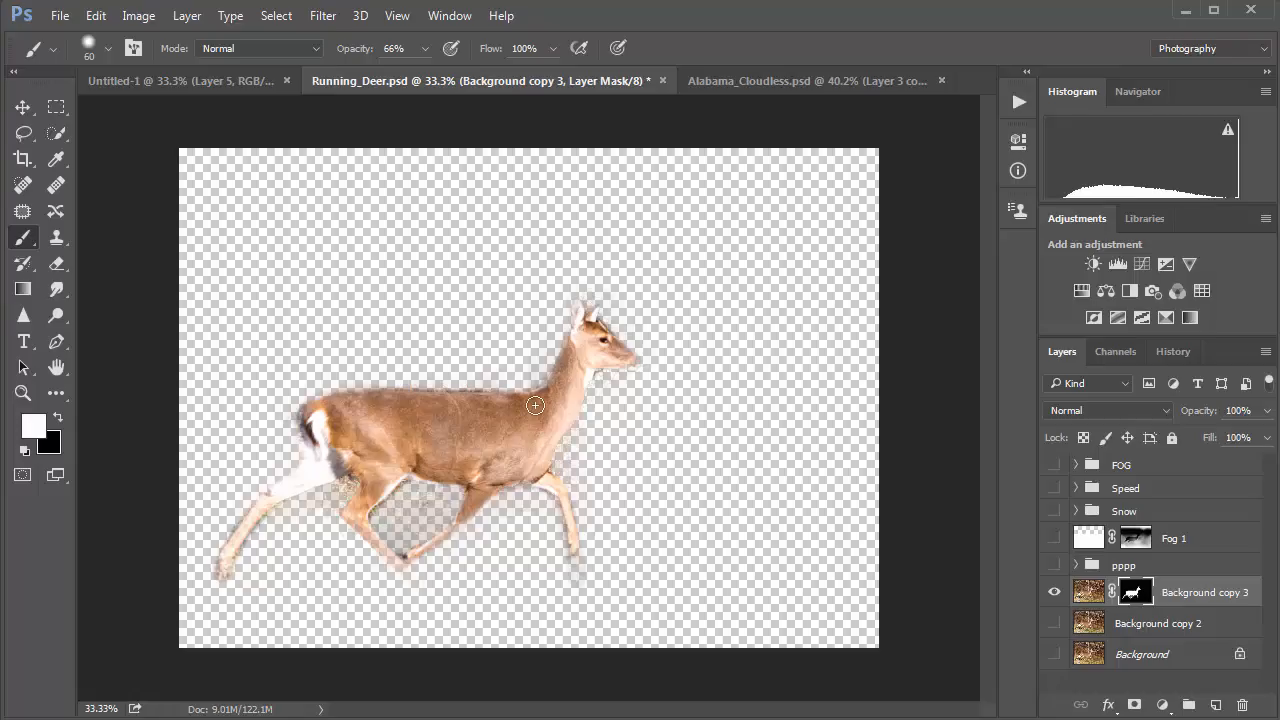
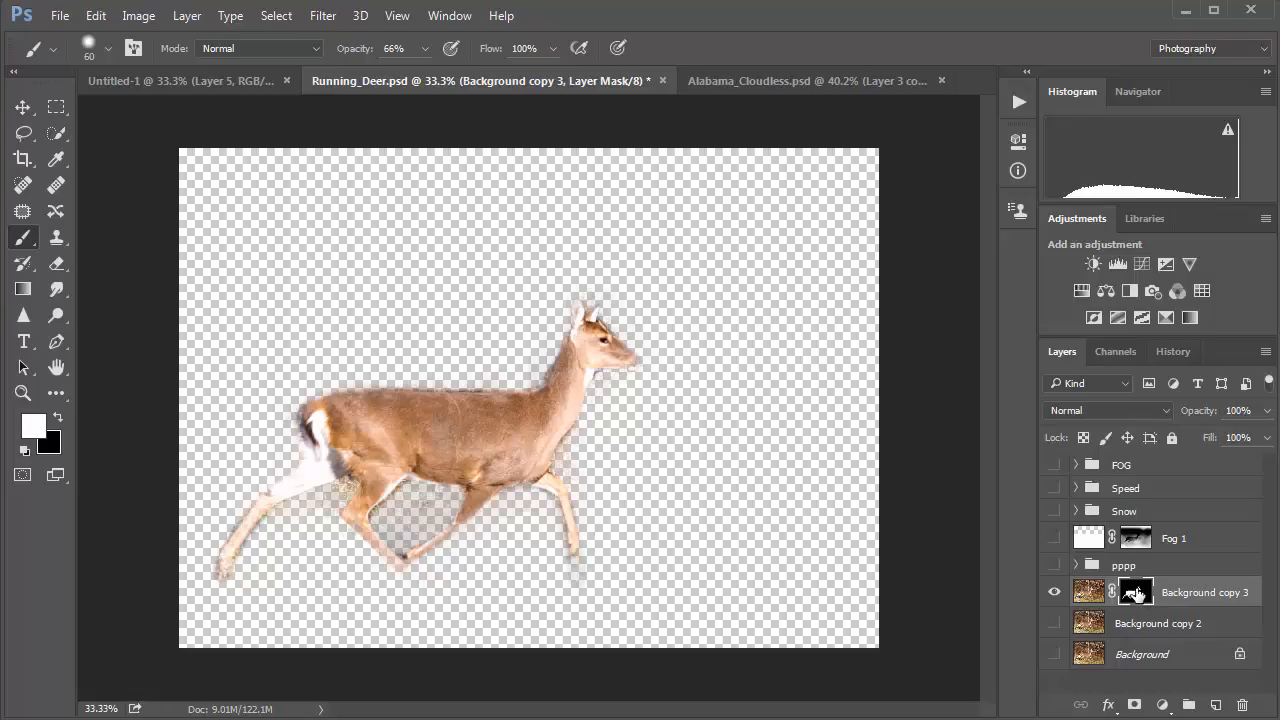
Apply the layer mask of Background copy 3 and show Background copy 2 beneath it
right_click(1137, 594)
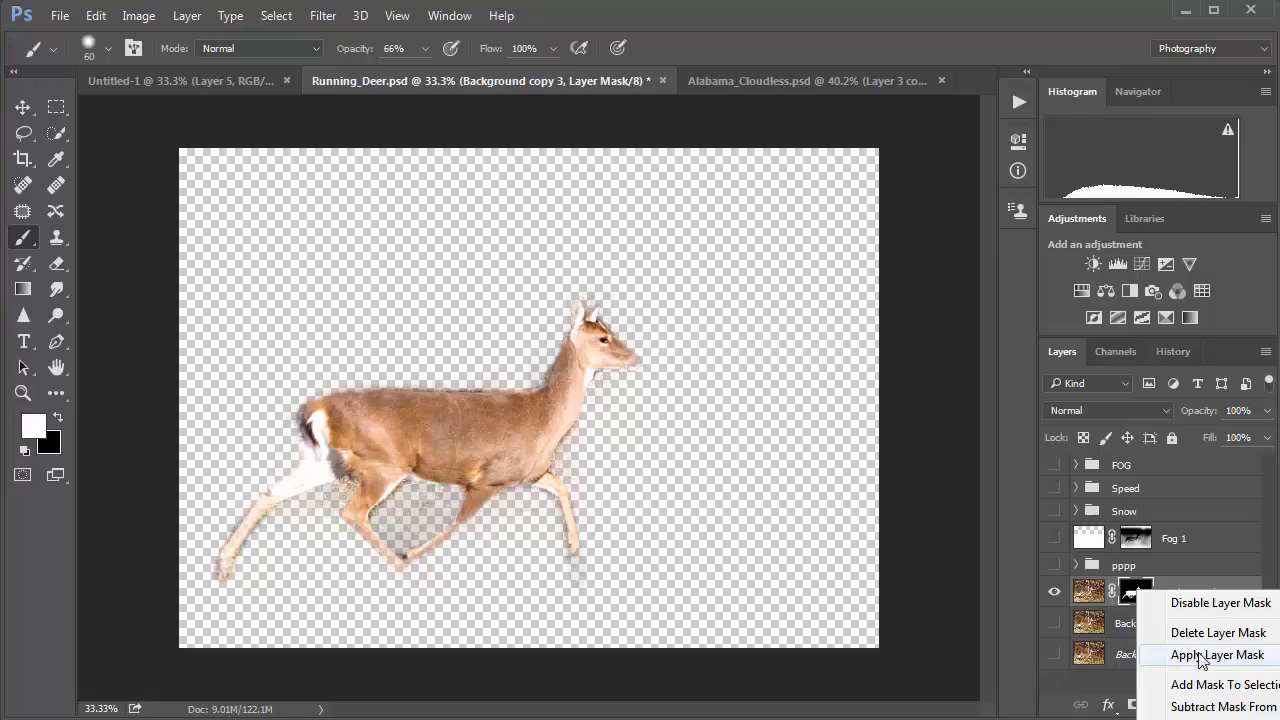
left_click(1196, 656)
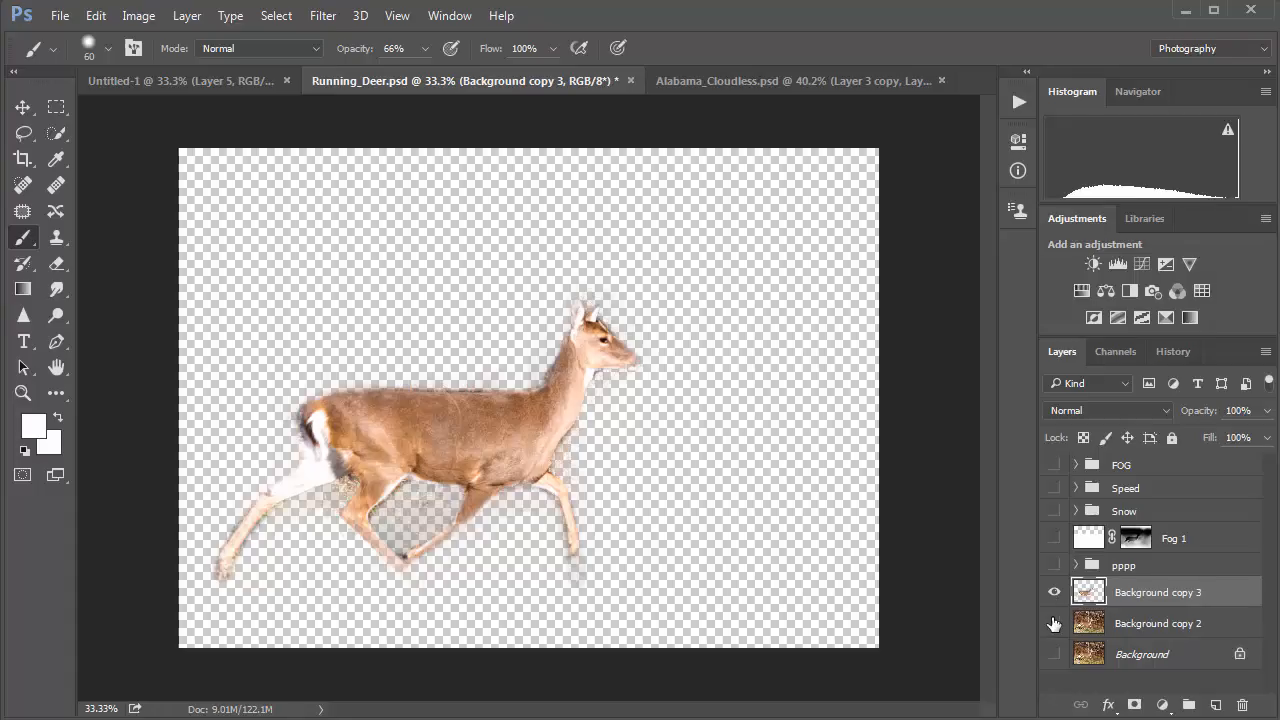
left_click(1054, 623)
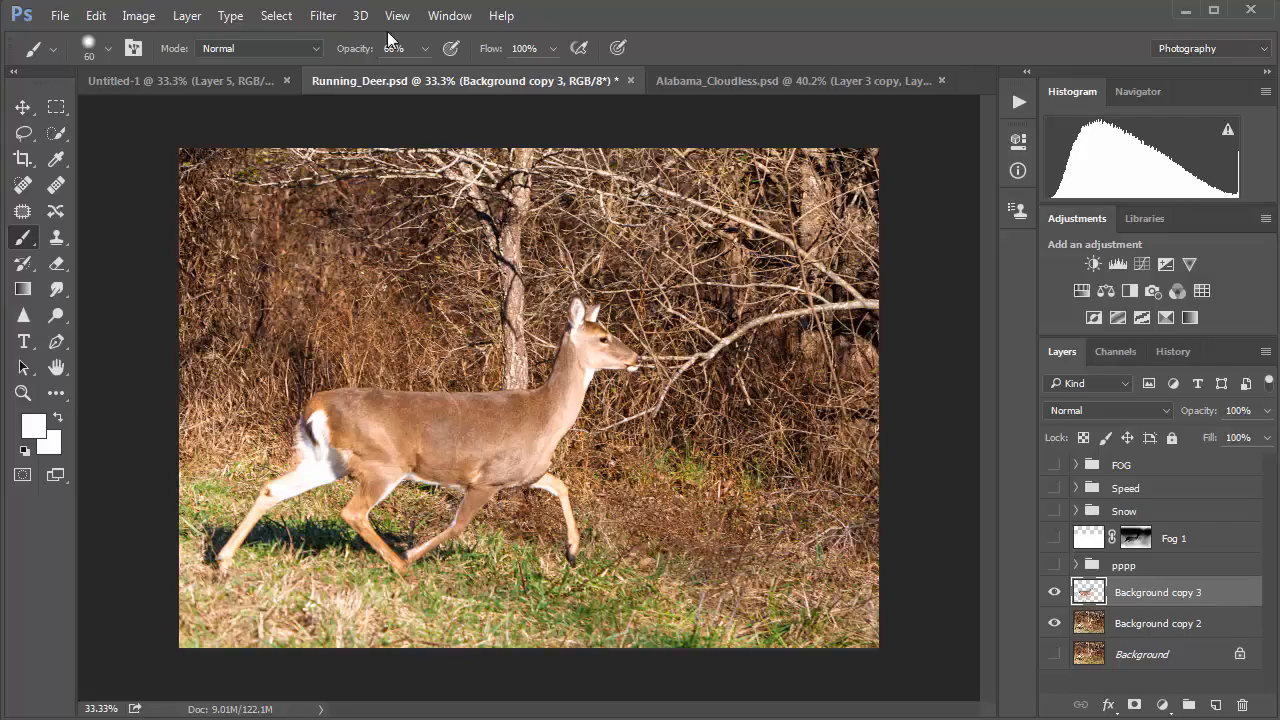
Open the Motion Blur filter for Background copy 3 and set its angle to 0°
left_click(322, 16)
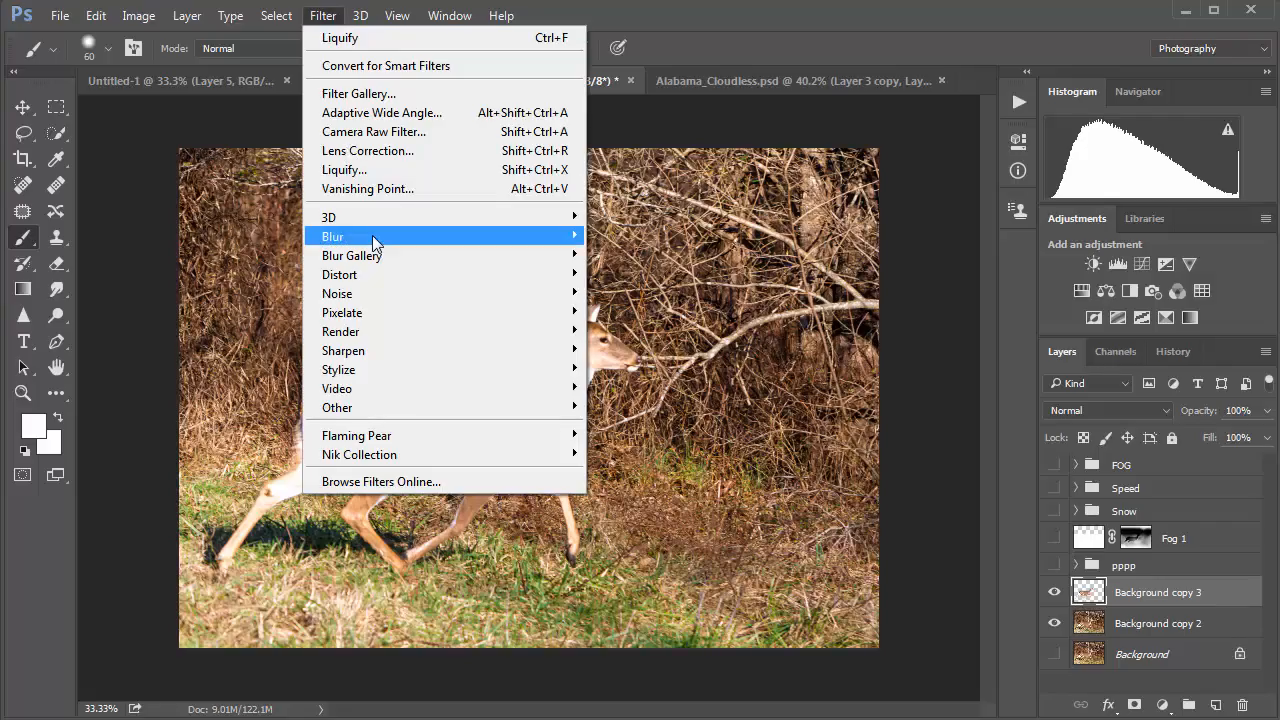
mouse_move(374, 240)
left_click(620, 350)
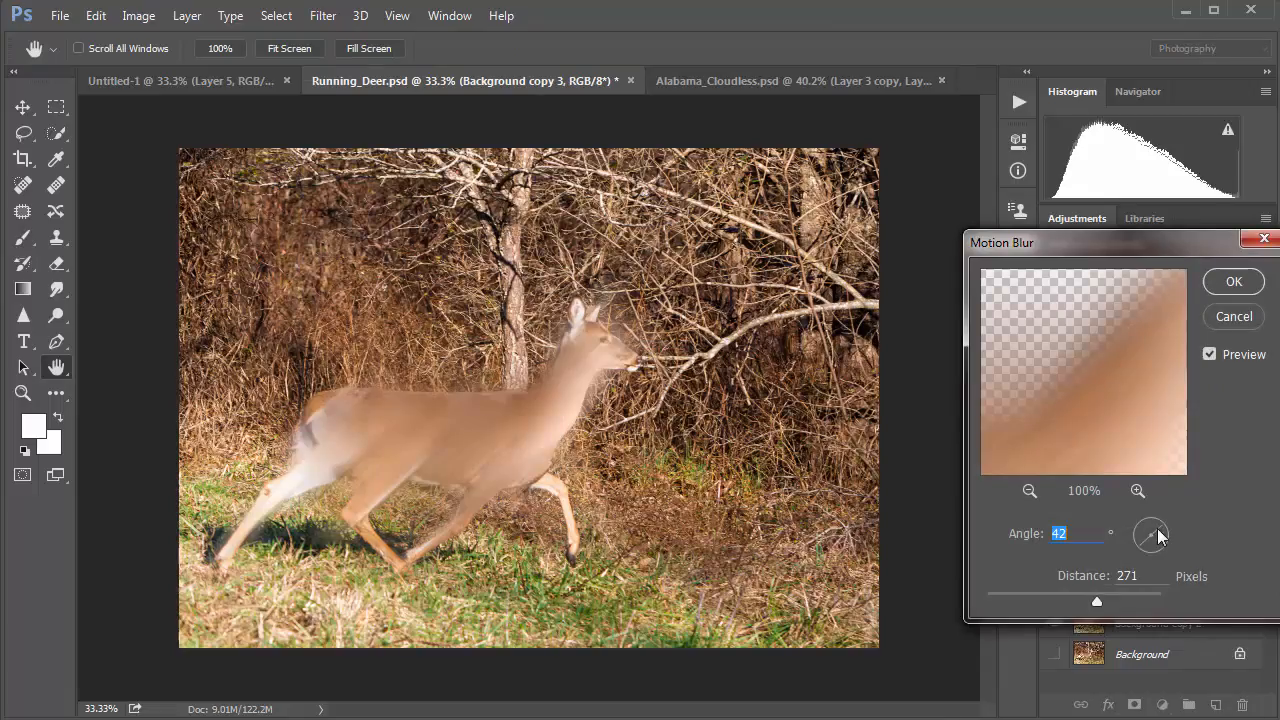
left_click_drag(1157, 528, 1169, 534)
key("BackSpace")
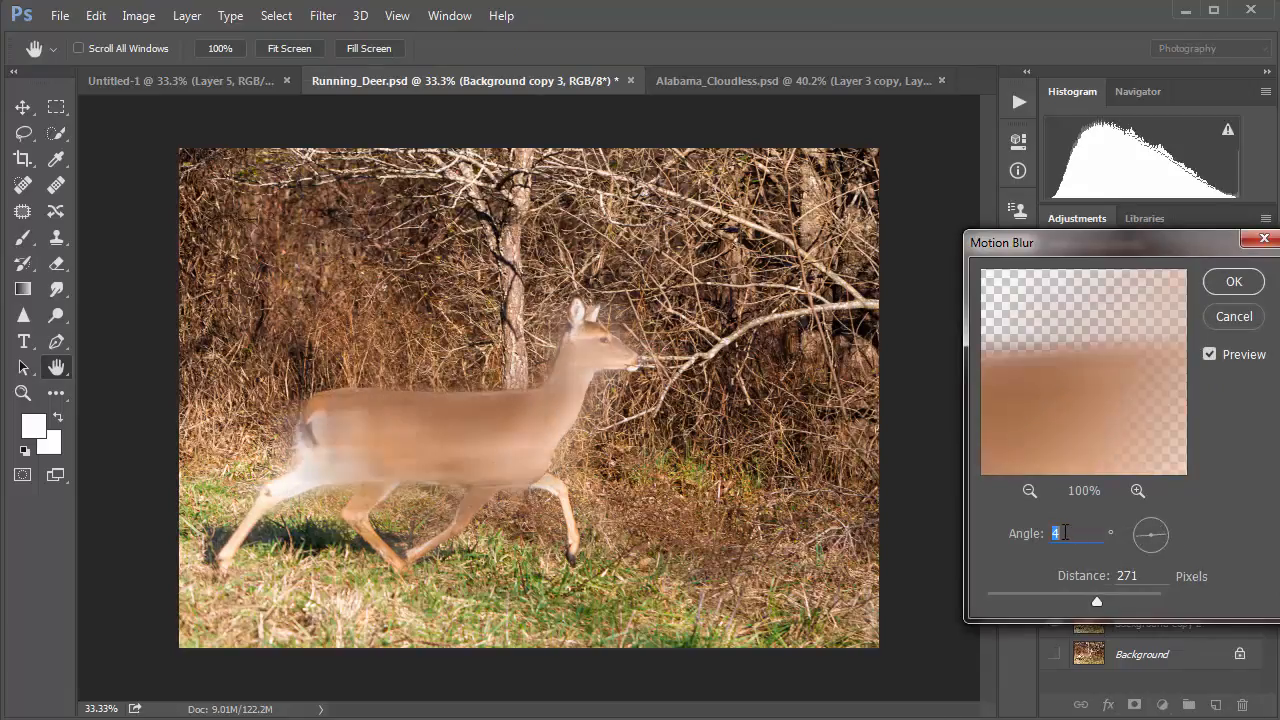
type("0")
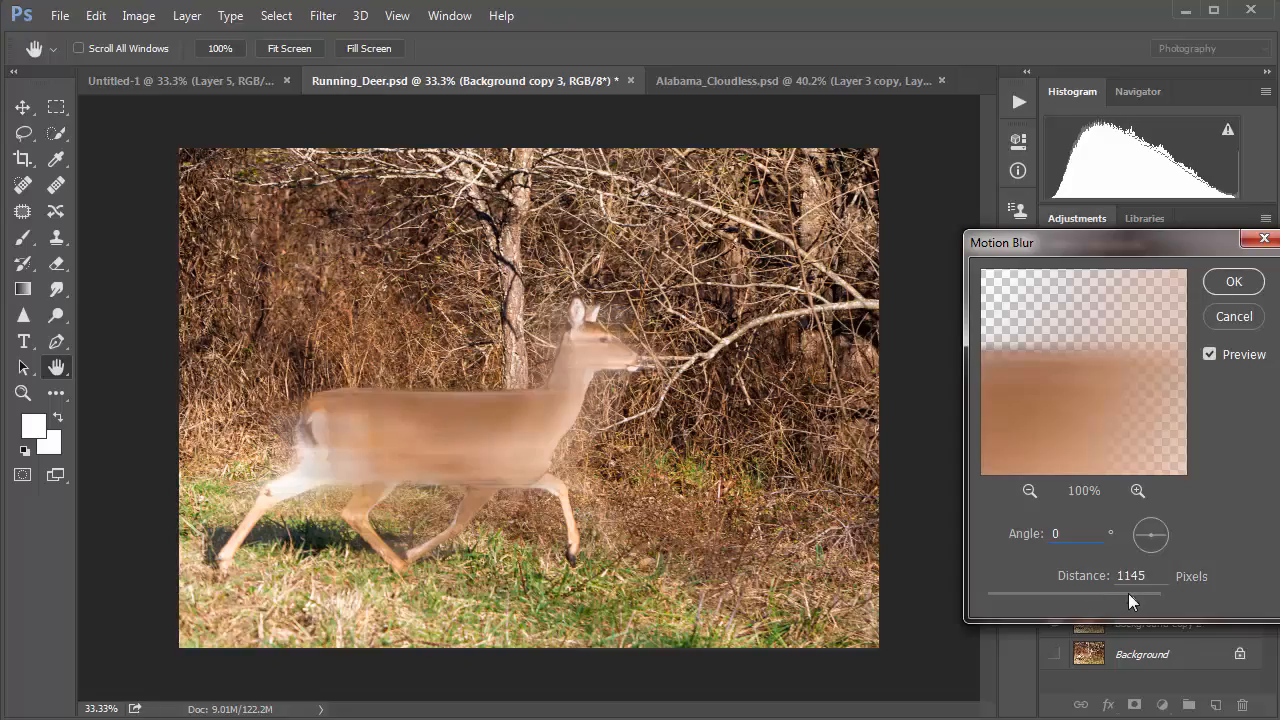
Adjust the Motion Blur distance to a few hundred pixels, apply it, and shift the blurred deer slightly back toward its tail
left_click(1128, 593)
left_click(1080, 600)
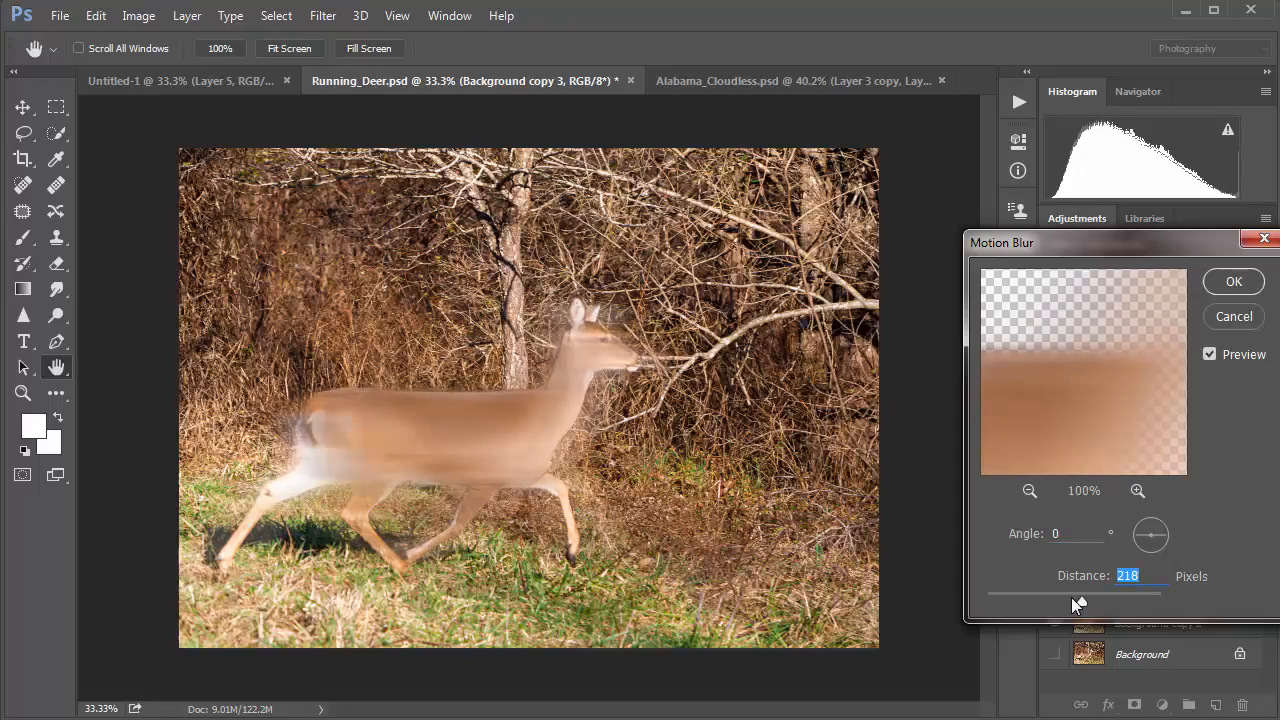
left_click_drag(1031, 593, 1067, 594)
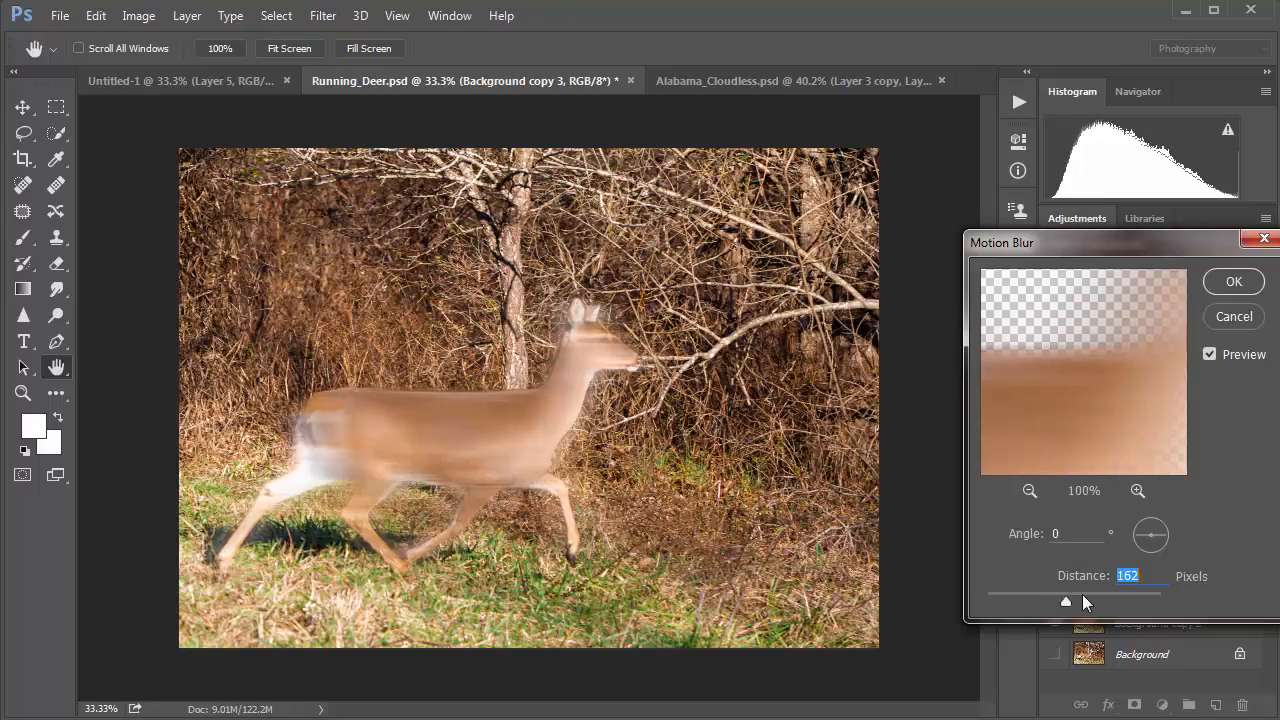
left_click(1092, 594)
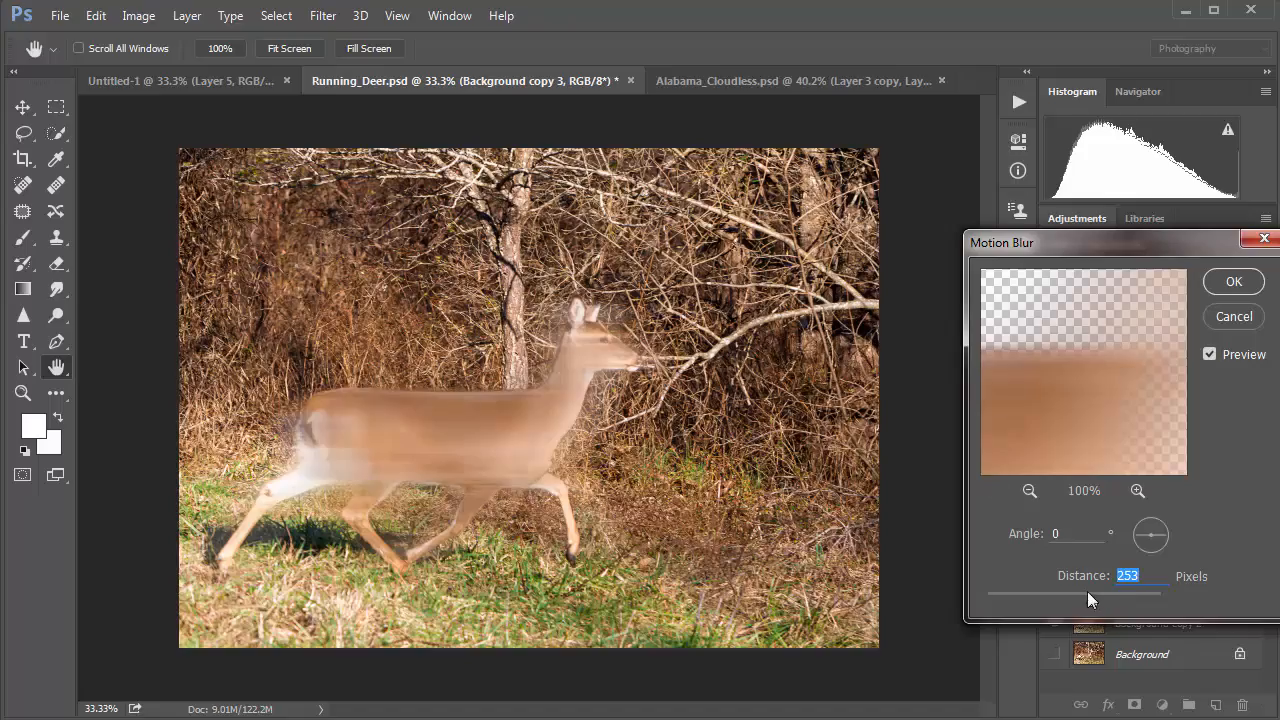
left_click(1108, 594)
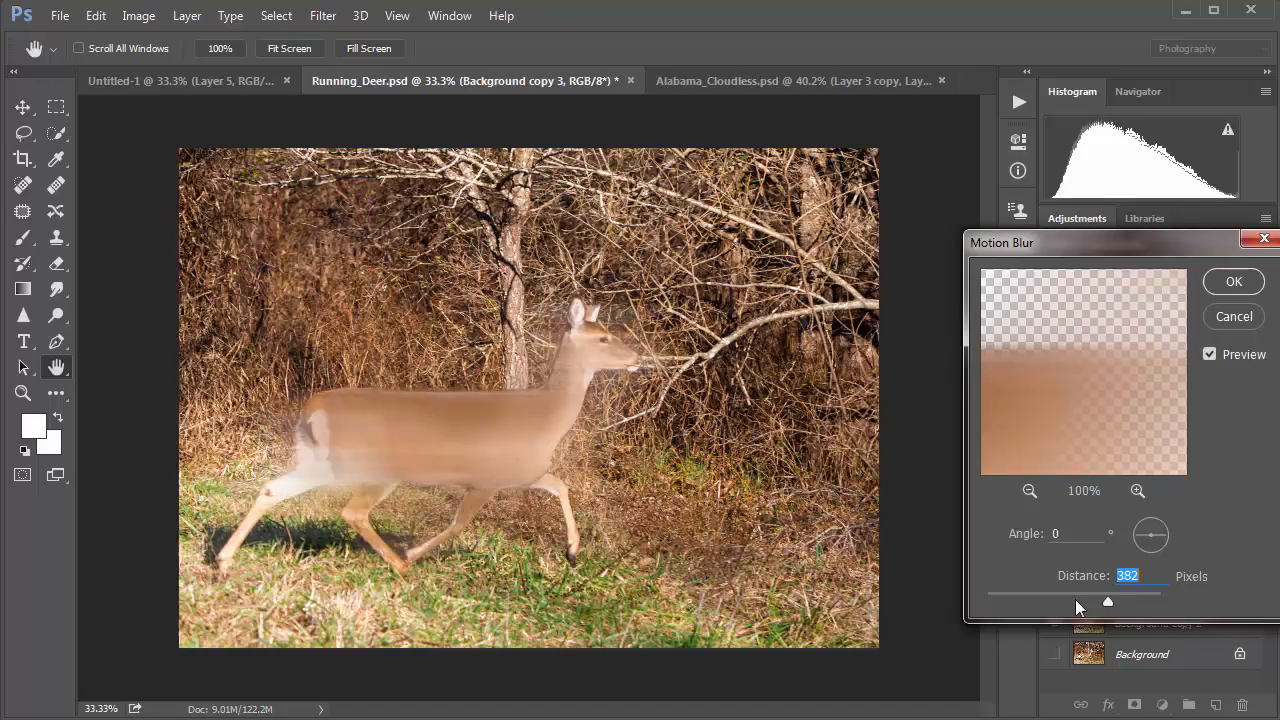
left_click(1234, 281)
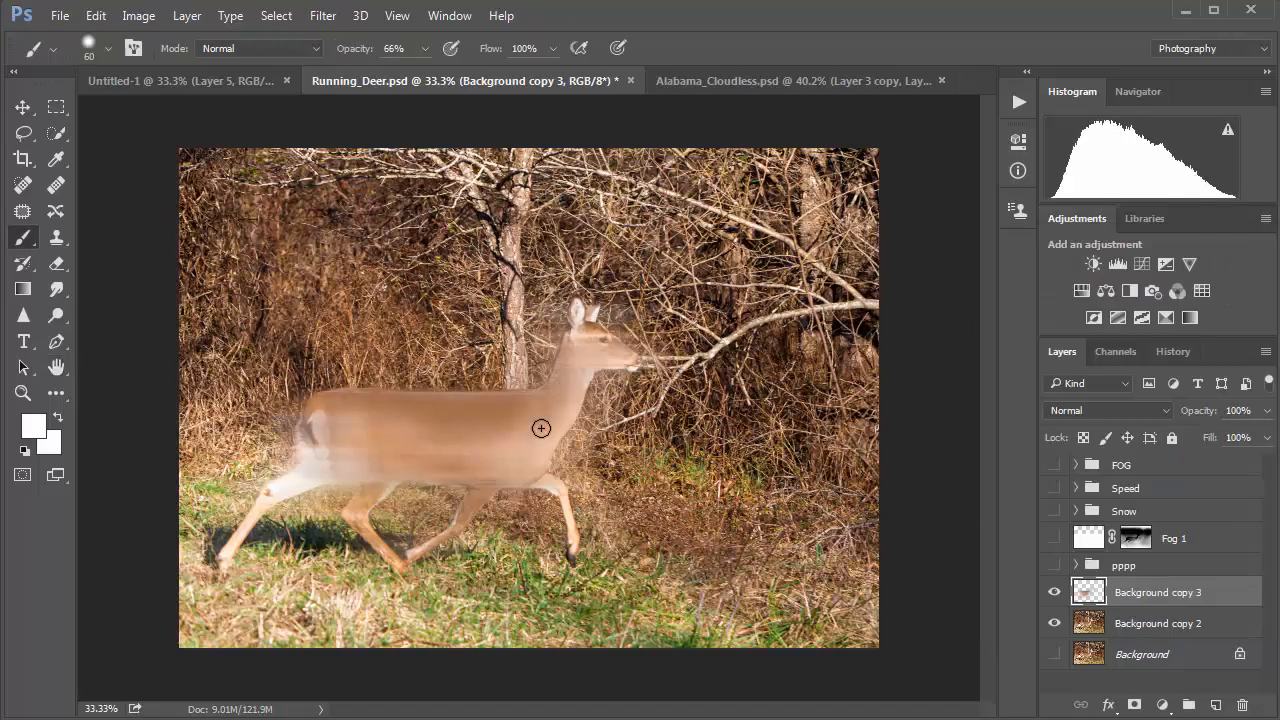
key("v")
mouse_move(529, 443)
left_mouse_down()
mouse_move(492, 440)
mouse_move(508, 443)
left_mouse_up()
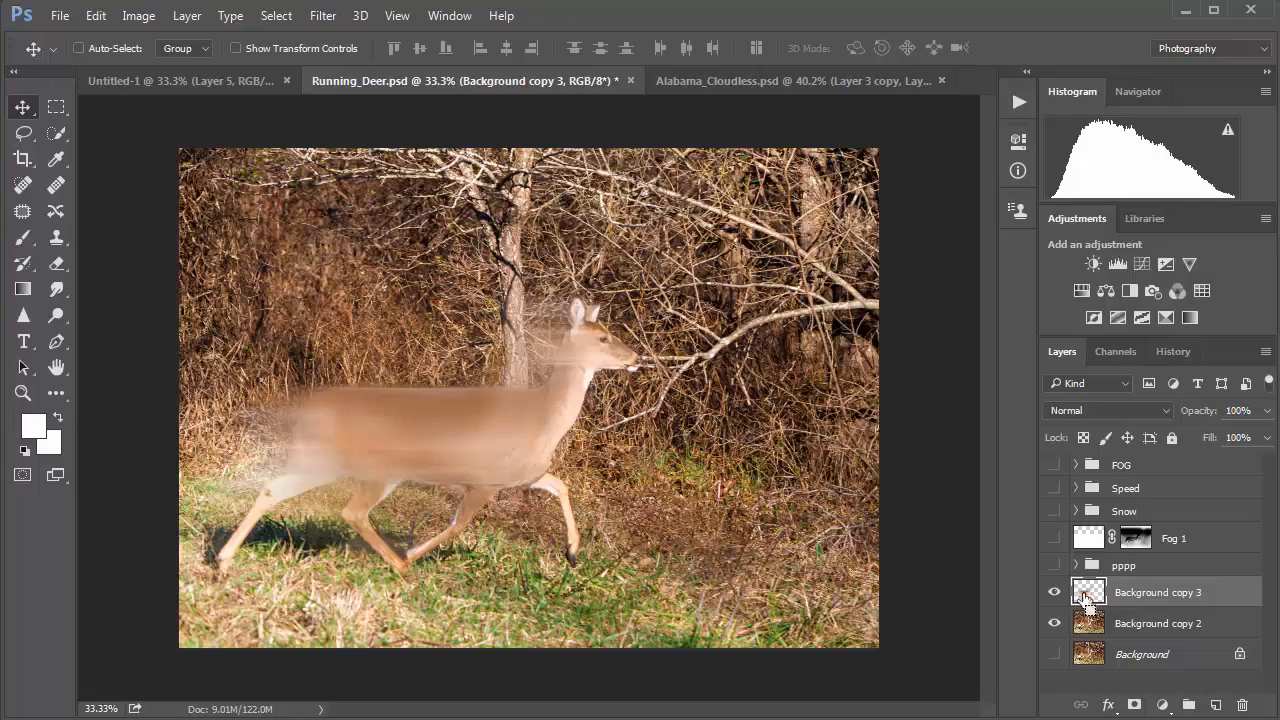
key("ctrl")
left_click(1100, 596, "ctrl")
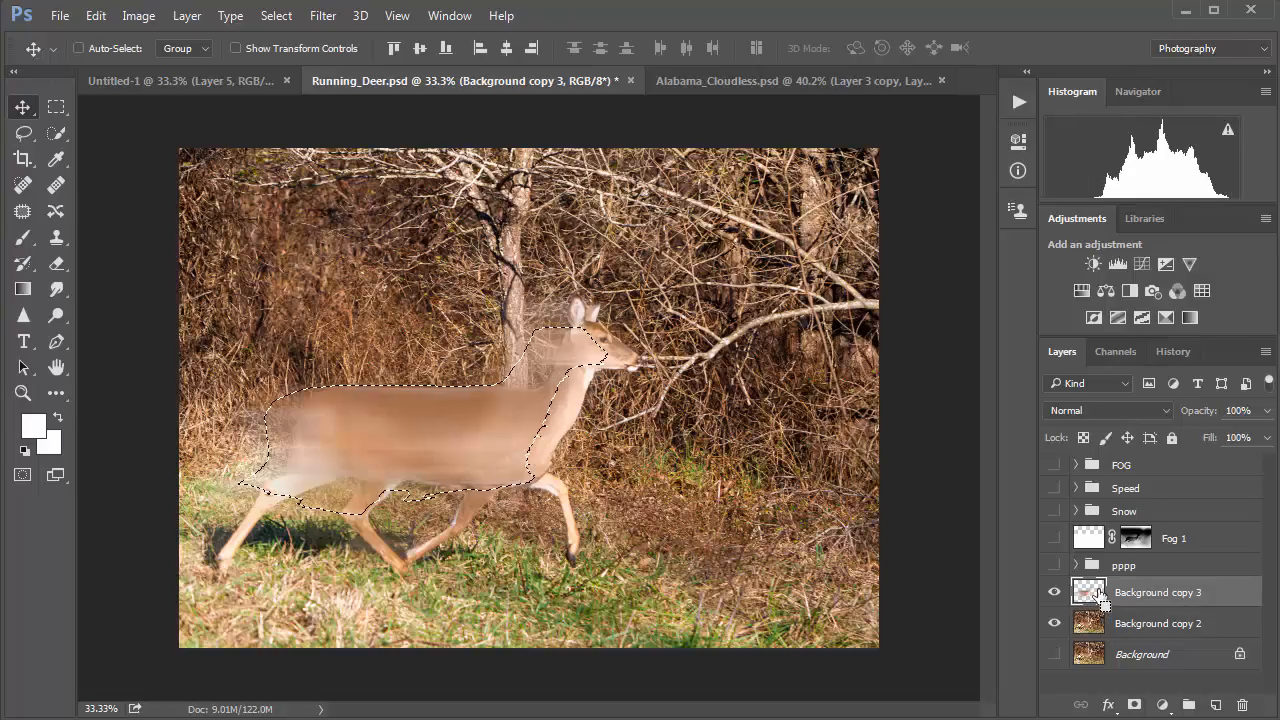
key("ctrl")
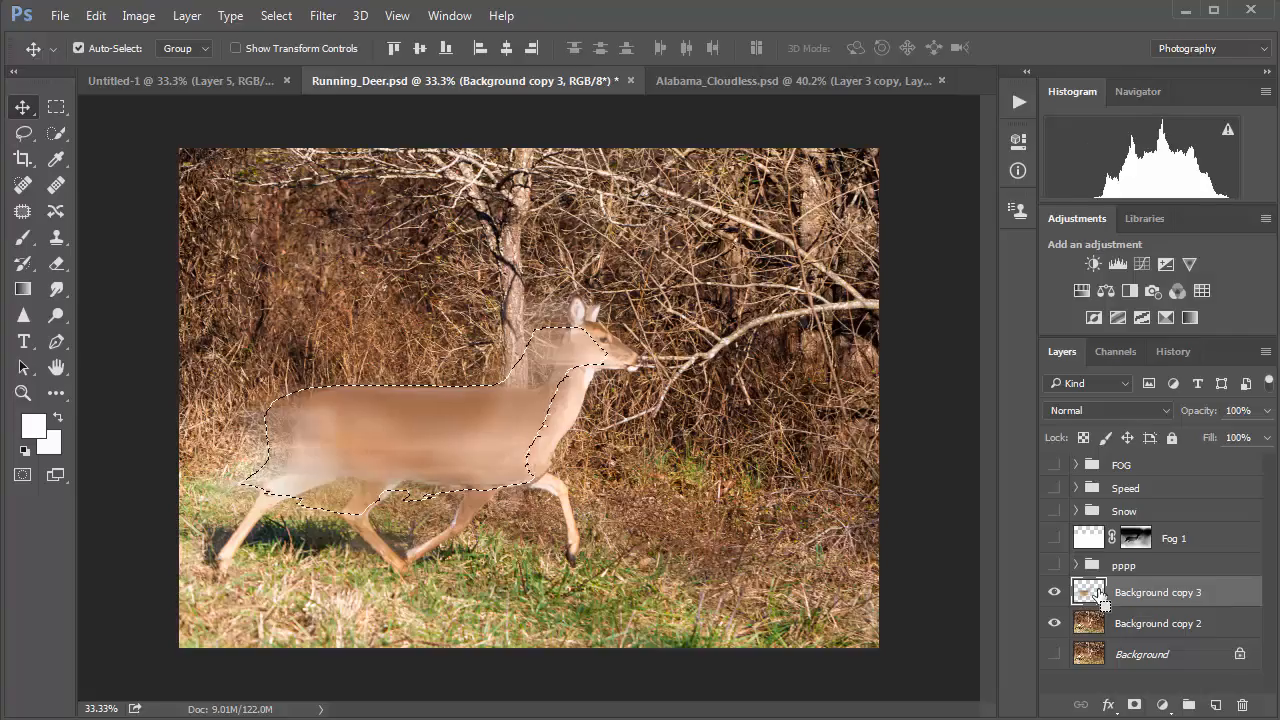
key("ctrl+d")
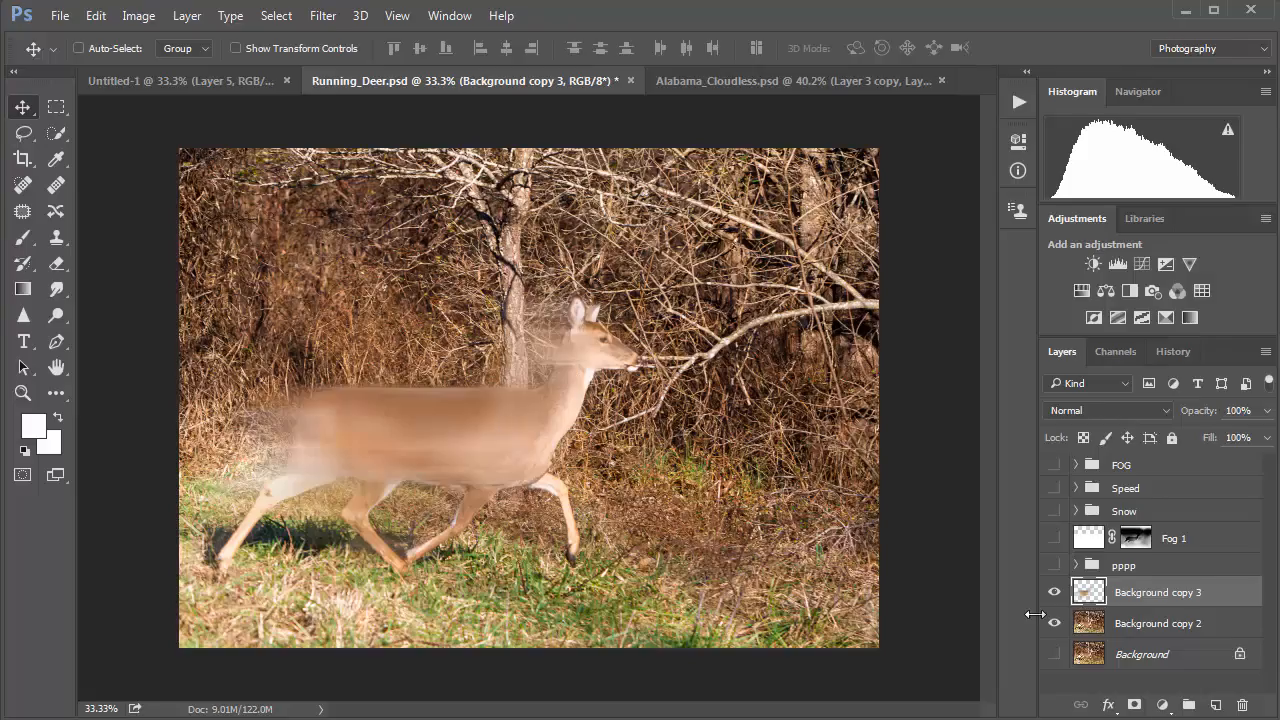
Add a layer mask to Background copy 3 and paint black over the deer's head, neck and upper body with the 60 px brush
left_click(1133, 706)
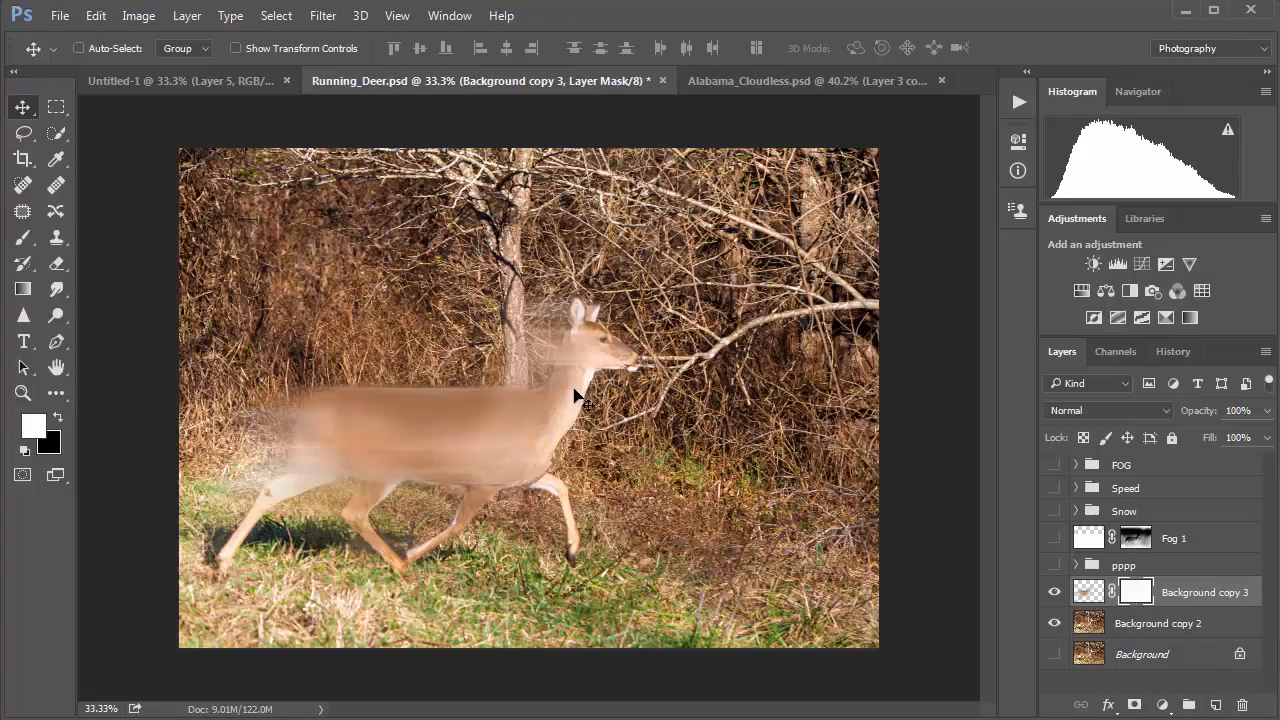
key("b")
key("x")
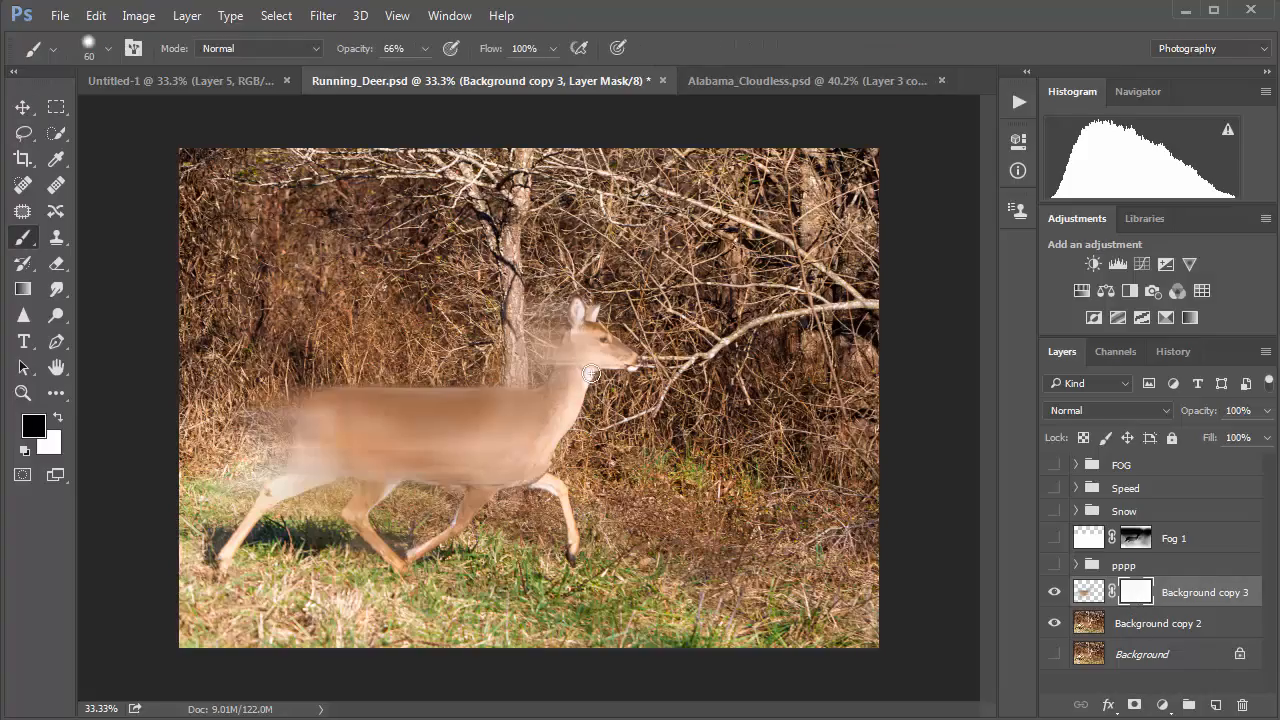
left_click_drag(582, 345, 572, 366)
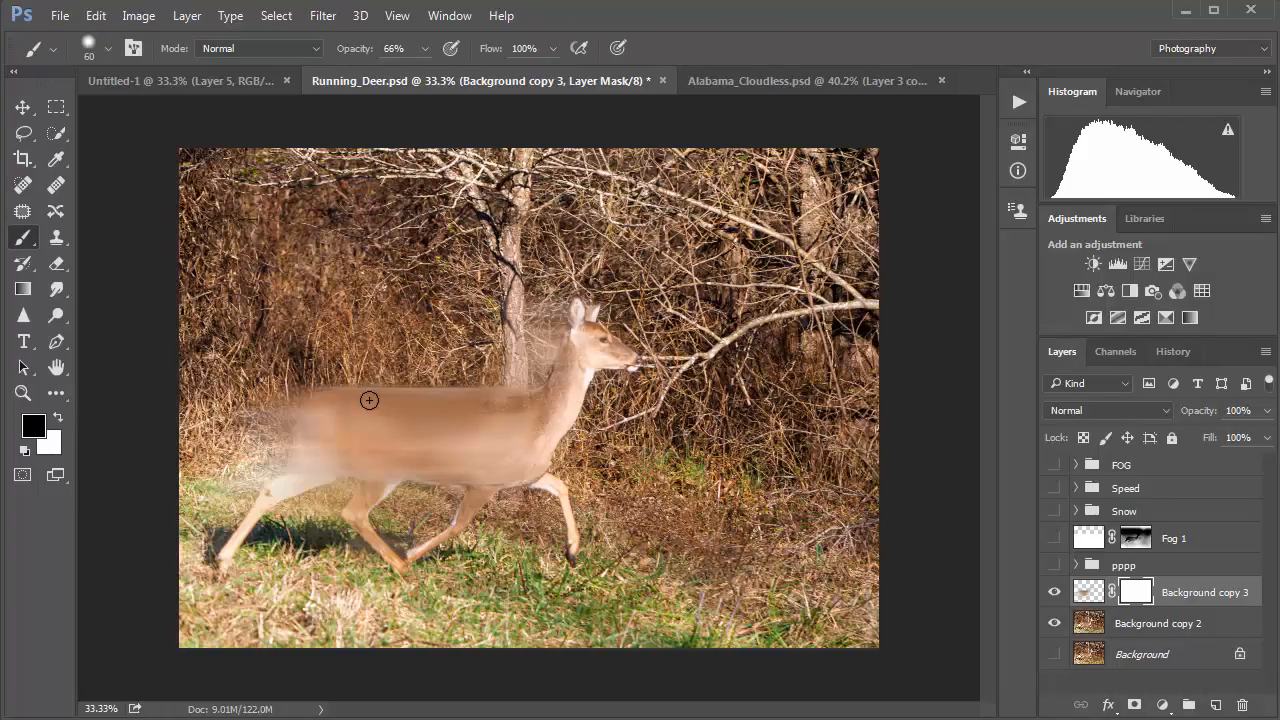
mouse_move(330, 405)
left_mouse_down()
mouse_move(302, 451)
mouse_move(383, 434)
mouse_move(392, 417)
mouse_move(330, 426)
mouse_move(490, 448)
left_mouse_up()
Paint black on the mask over the rest of the deer's body with a 100 px brush, and reduce the brush to 70 px
key("bracketright")
key("bracketright")
key("bracketright")
key("bracketright")
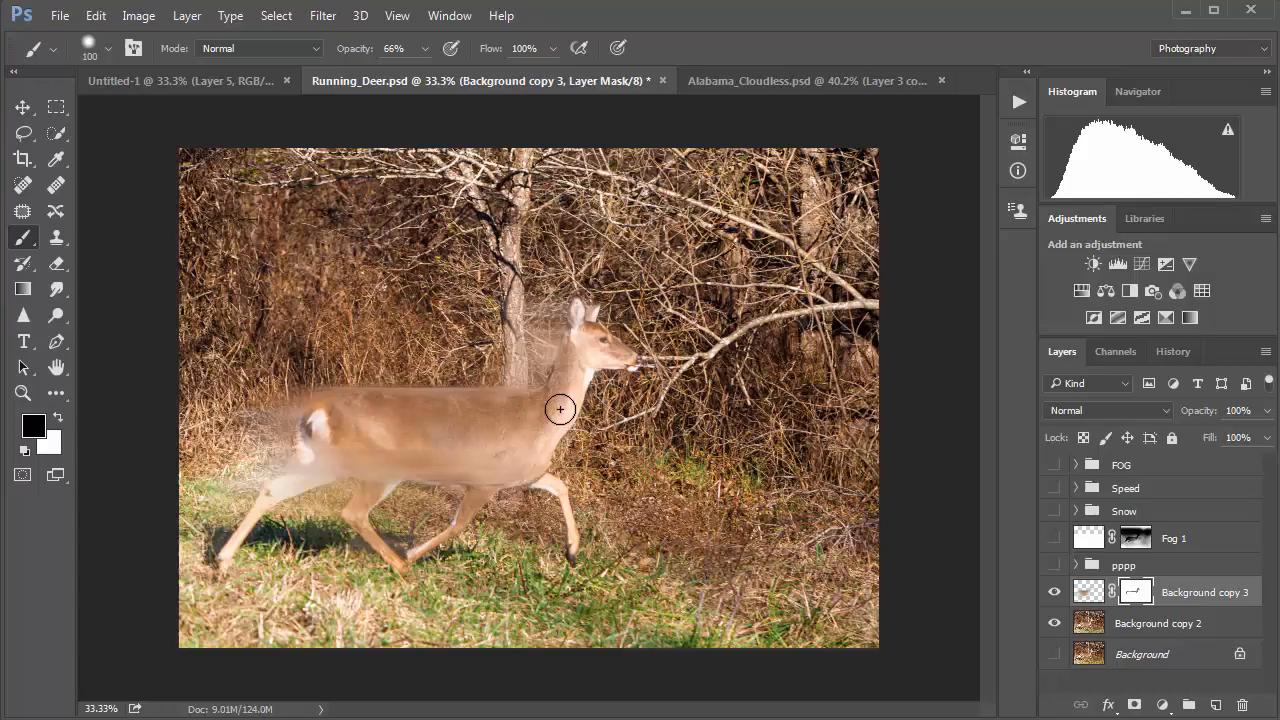
mouse_move(560, 406)
left_mouse_down()
mouse_move(529, 445)
mouse_move(465, 465)
mouse_move(304, 464)
mouse_move(337, 409)
left_mouse_up()
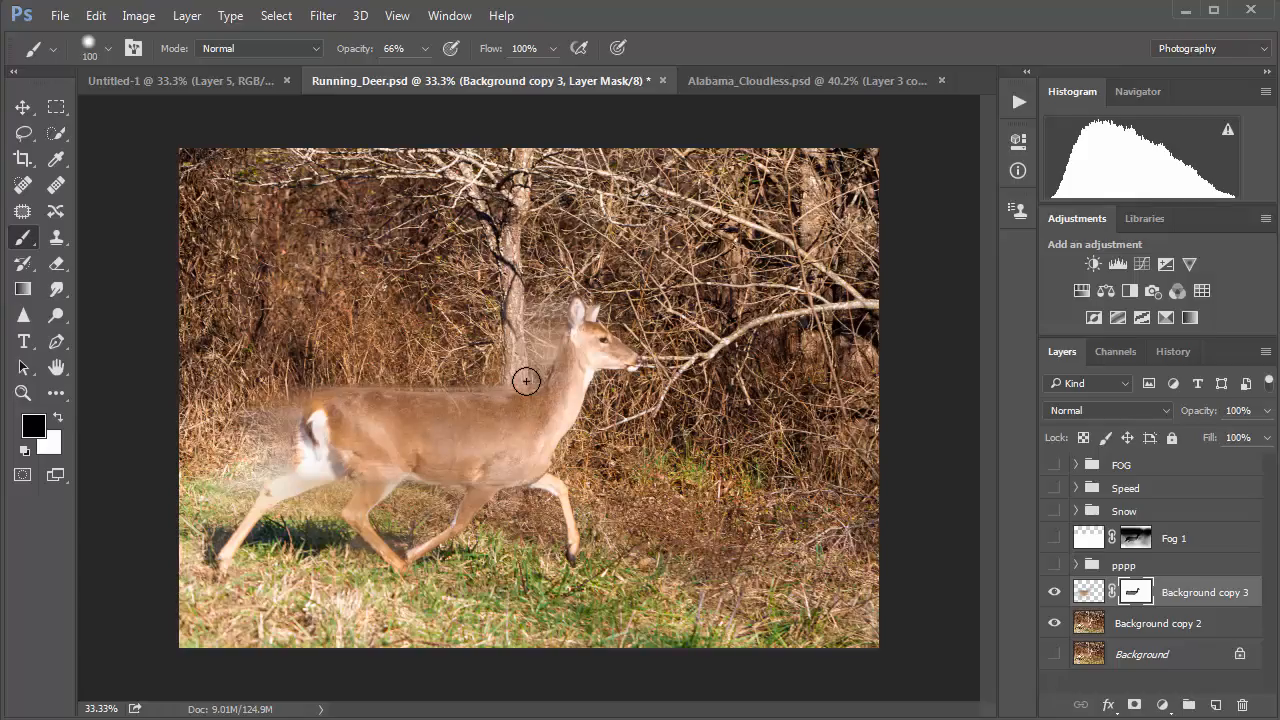
key("bracketleft")
key("bracketleft")
key("bracketleft")
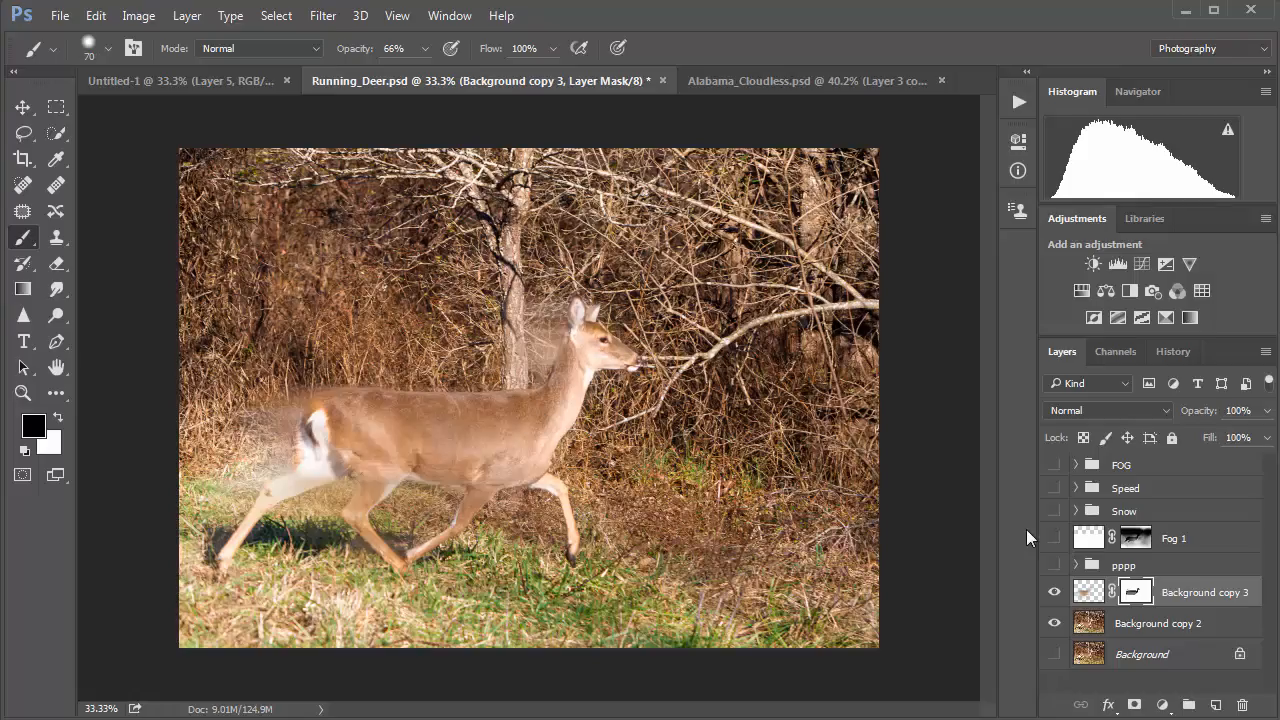
Duplicate Background copy 3 and paint black on both layers' masks over the deer's rump and hind legs with the 70 px brush
left_click(1089, 592)
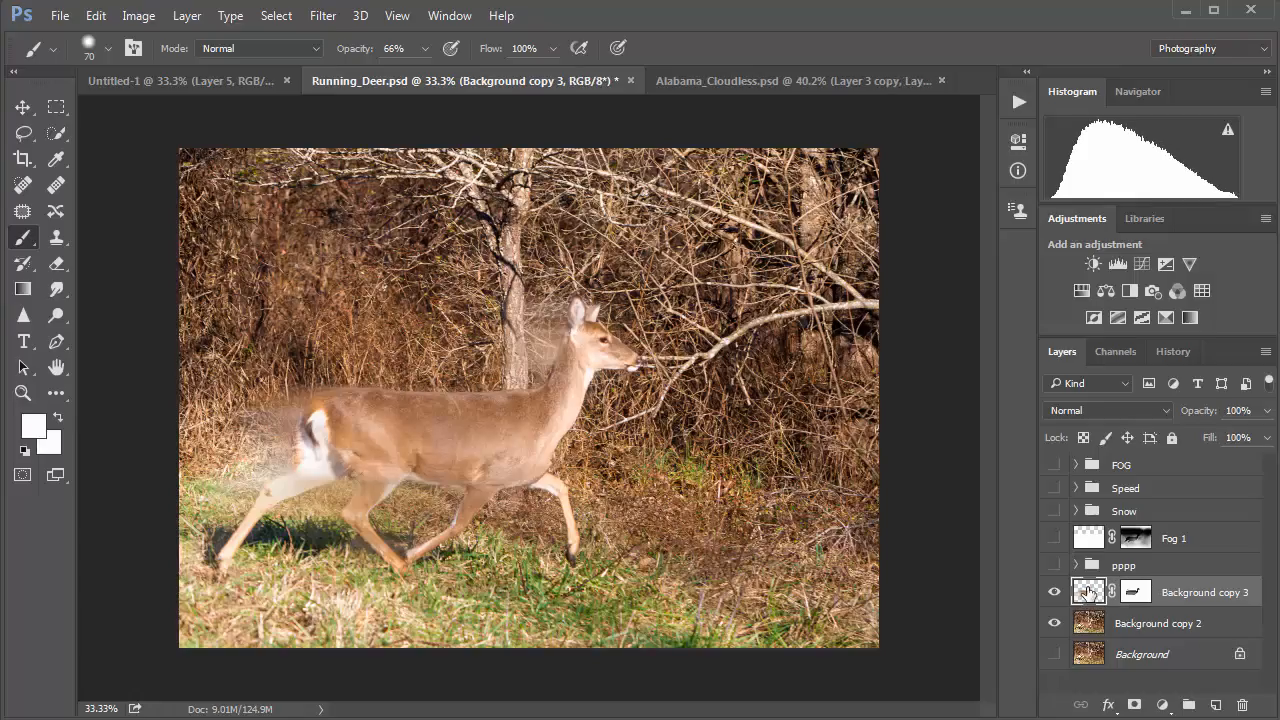
key("ctrl+j")
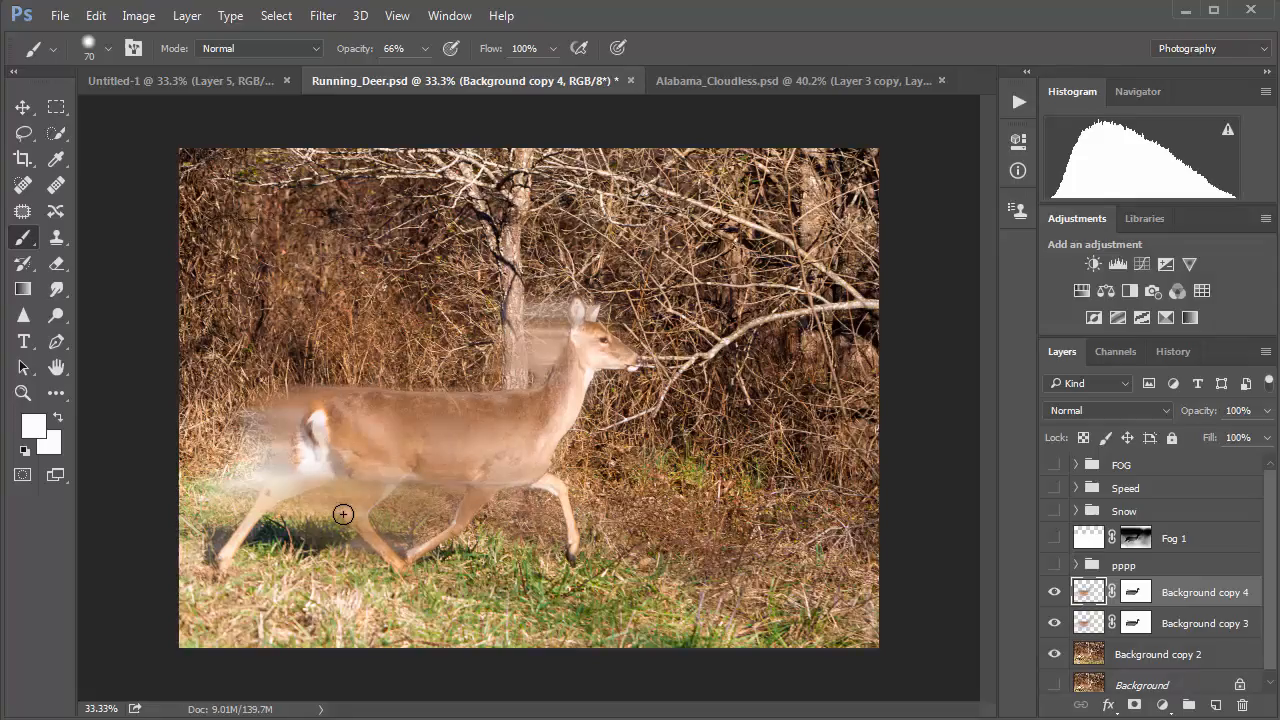
left_click(1135, 592)
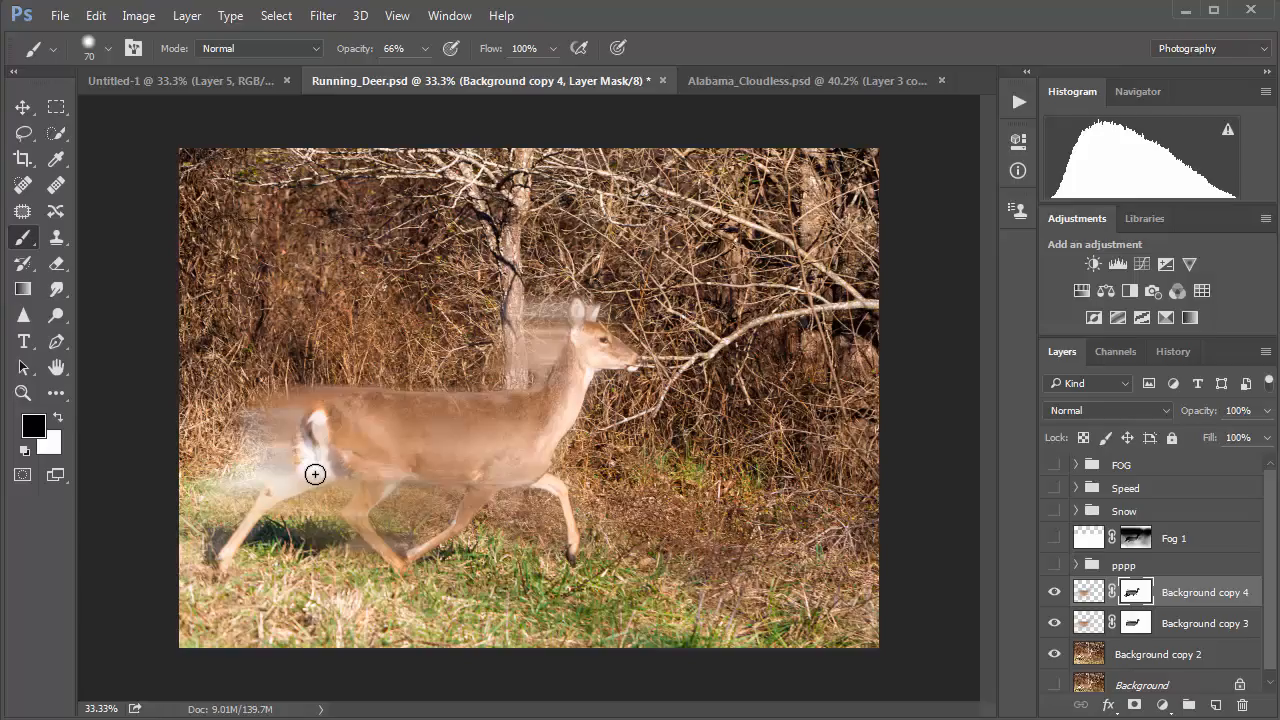
left_click(1140, 621)
mouse_move(303, 471)
left_mouse_down()
mouse_move(268, 500)
mouse_move(351, 459)
mouse_move(393, 482)
mouse_move(354, 504)
mouse_move(387, 563)
left_mouse_up()
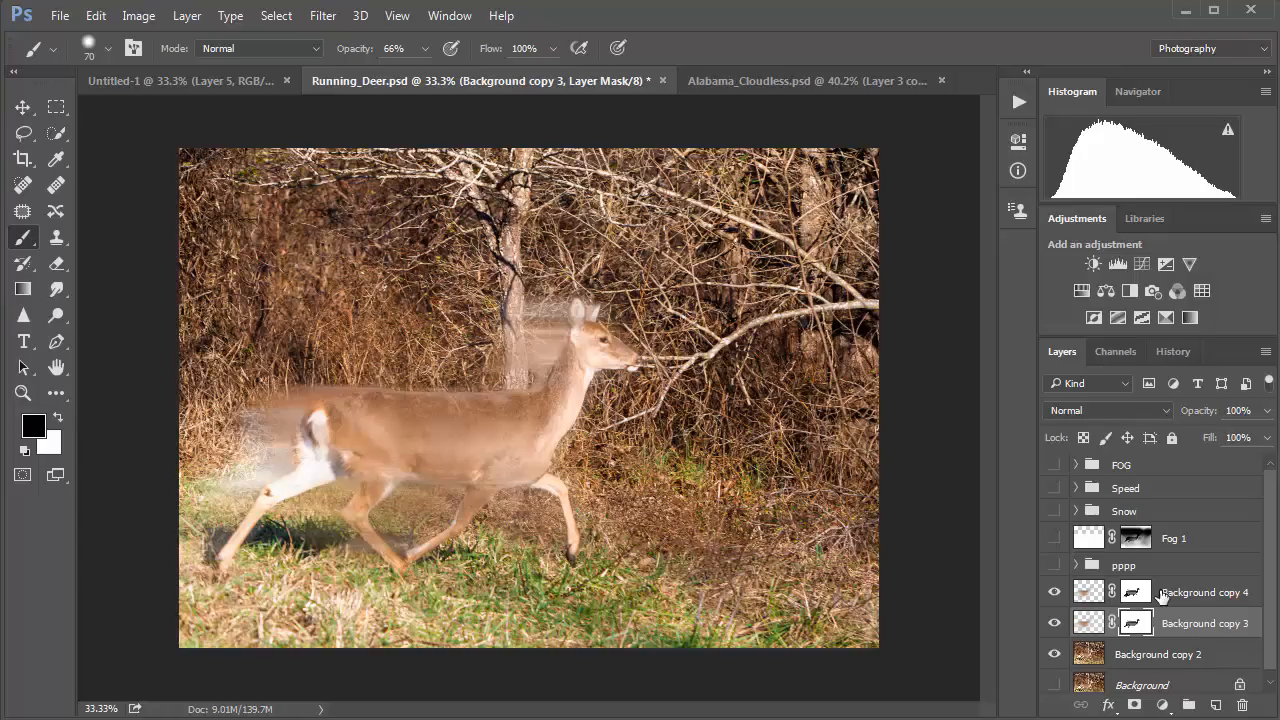
Duplicate Background copy 4 and stretch the duplicate with Free Transform, extending its blur behind the deer past the photo's edge
left_click(1090, 593)
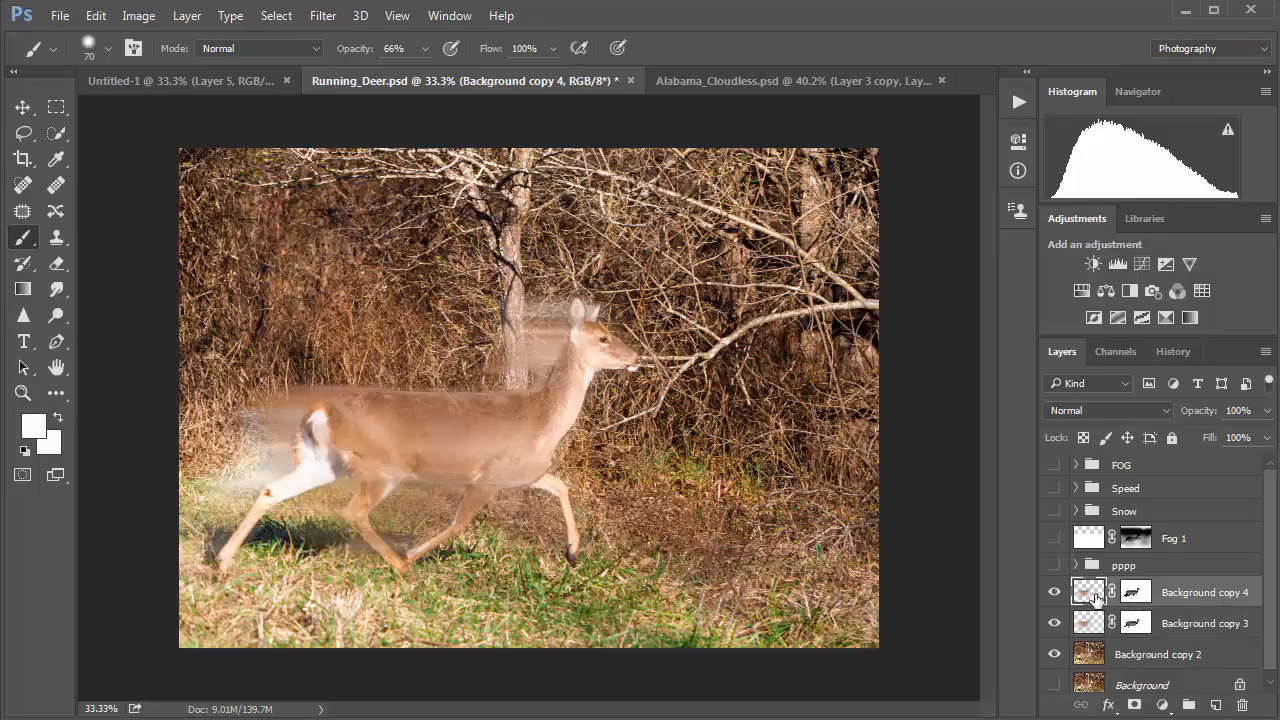
key("ctrl+j")
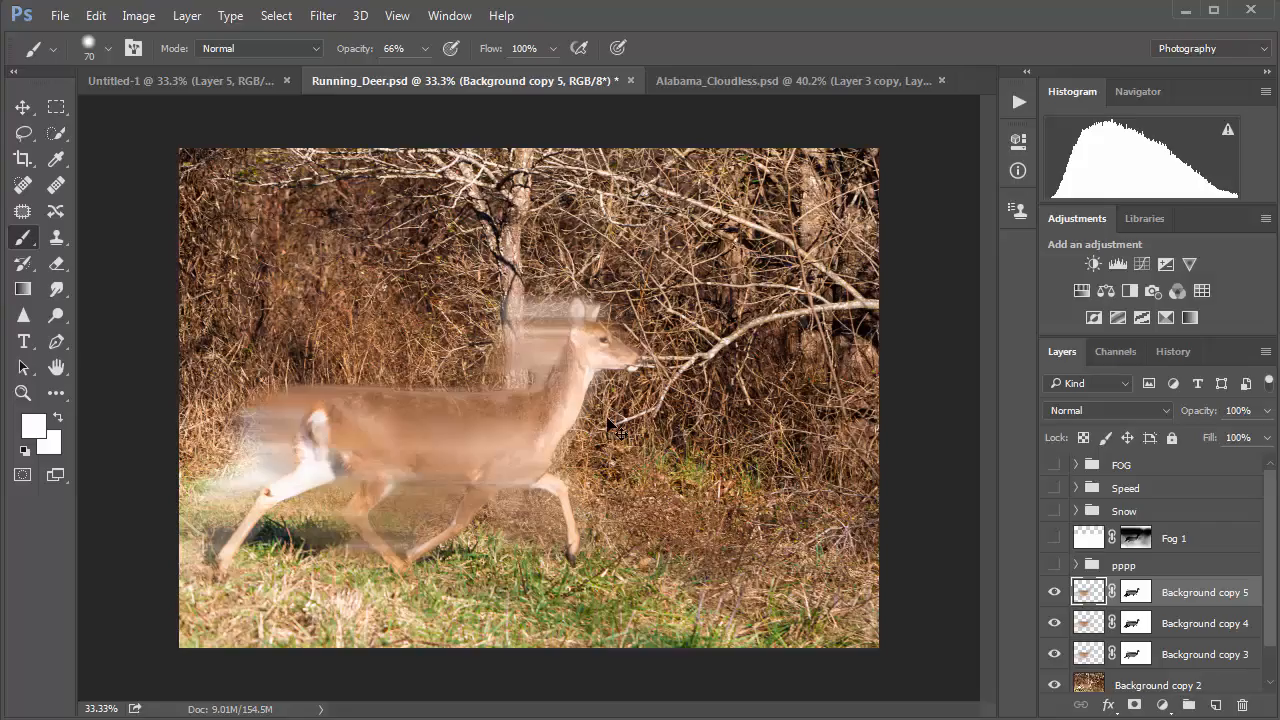
key("ctrl+t")
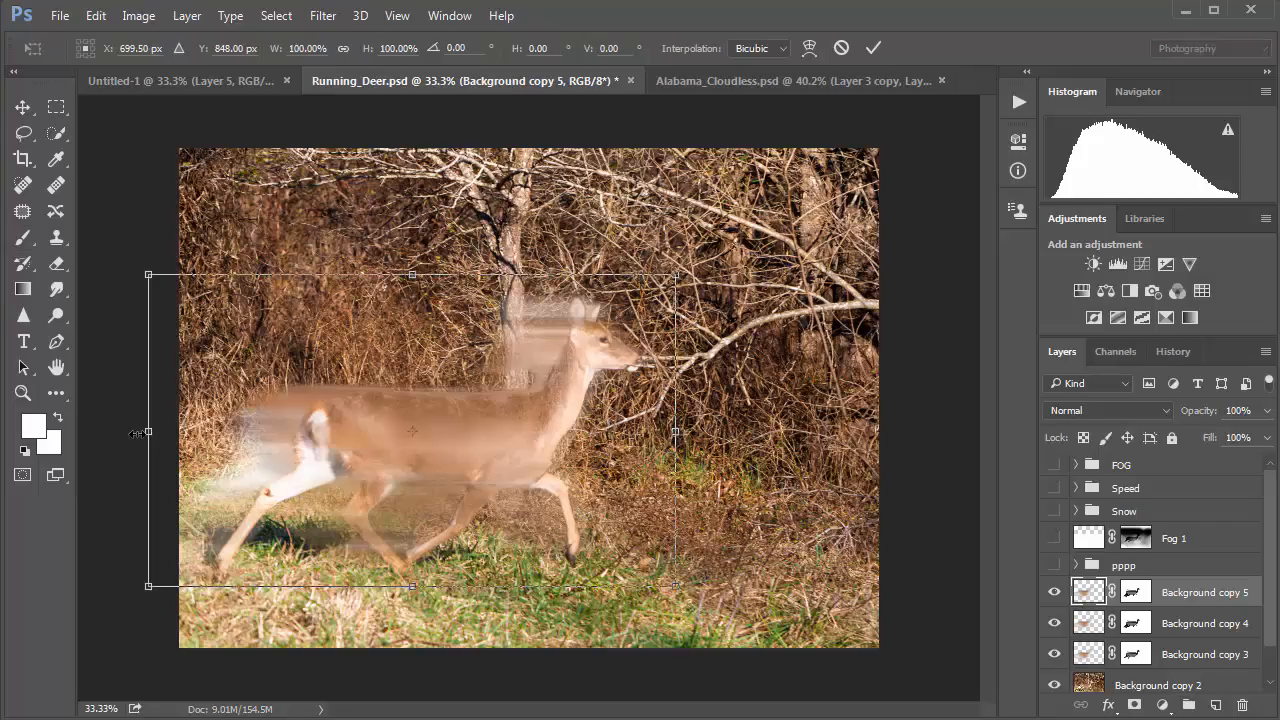
left_click_drag(150, 431, 61, 433)
key("Return")
On Background copy 5's mask, paint black over the blur behind the deer's head and rump with a 175 px brush at 43% opacity
key("b")
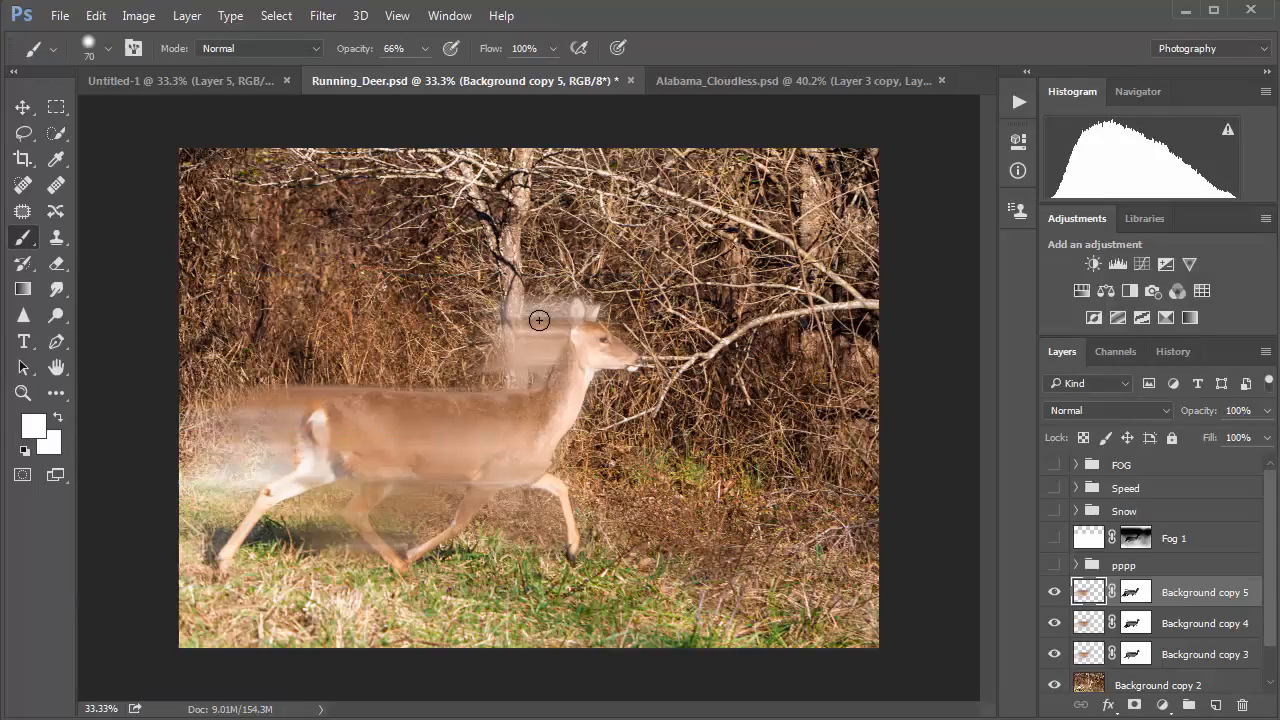
left_click(1134, 594)
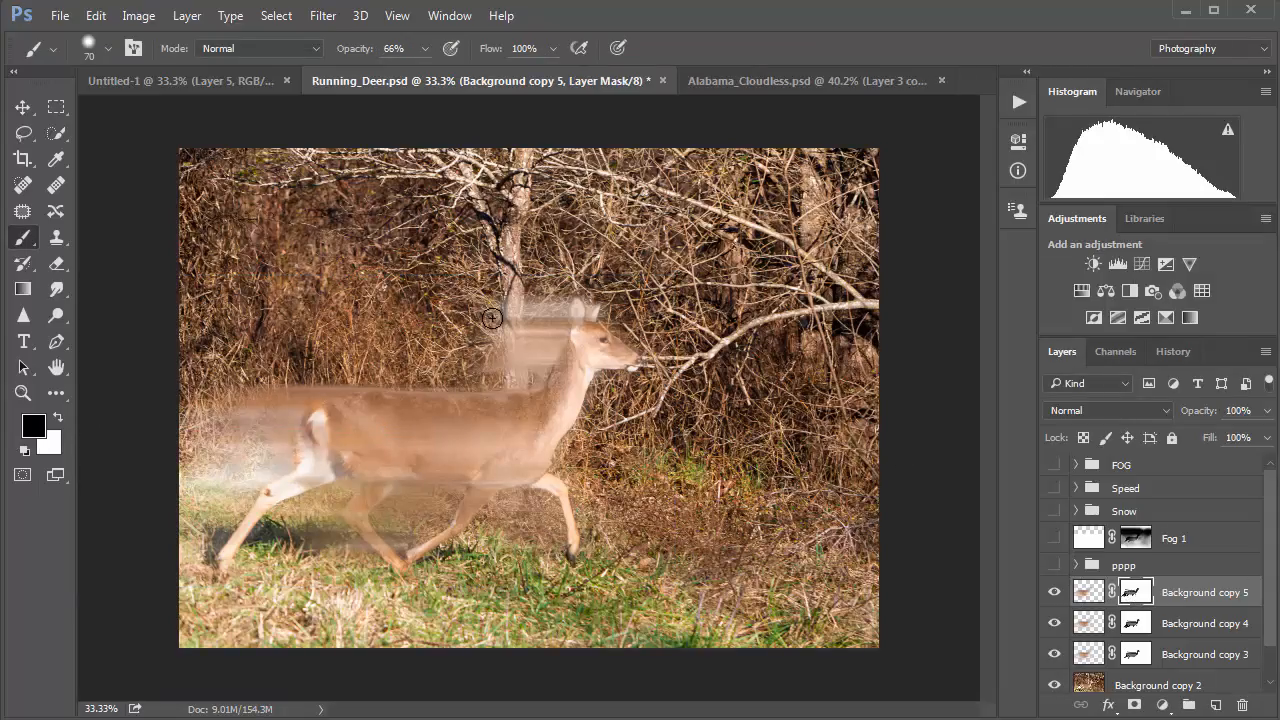
key("bracketright")
key("bracketright")
key("bracketright")
key("bracketright")
key("bracketright")
key("bracketright")
left_click(424, 49)
left_click(401, 72)
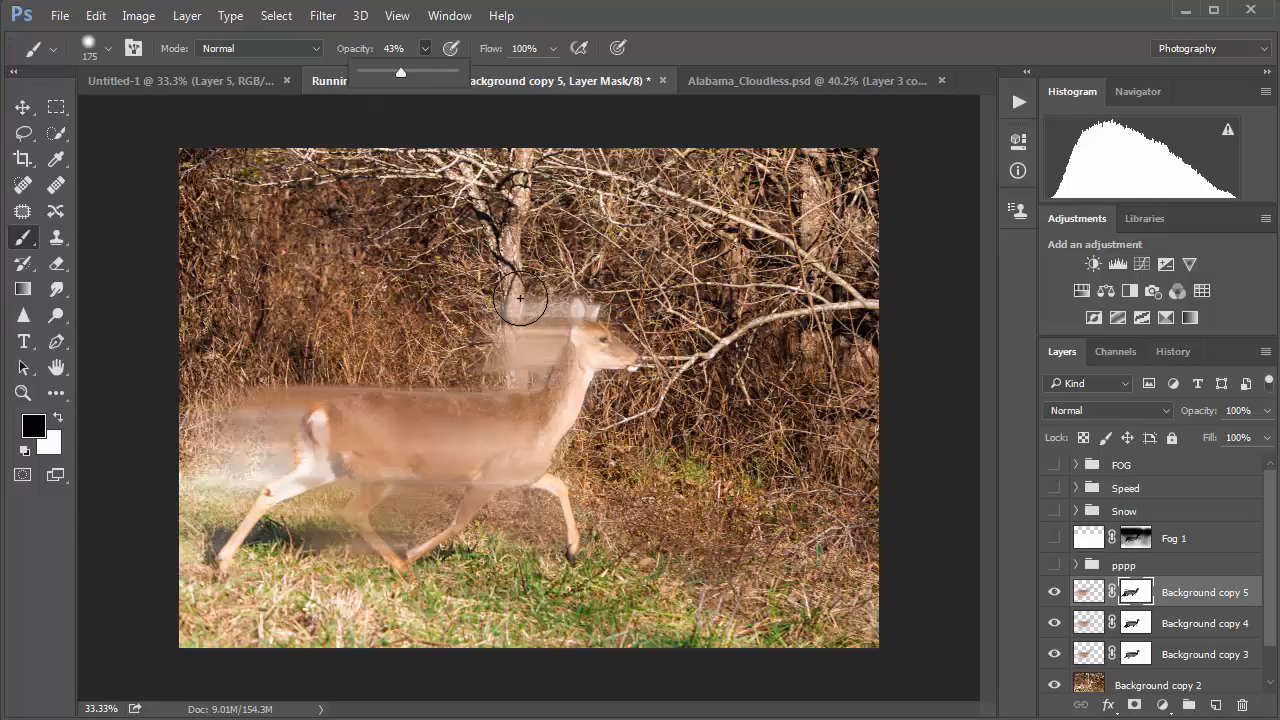
mouse_move(493, 347)
left_mouse_down()
mouse_move(543, 316)
mouse_move(501, 359)
left_mouse_up()
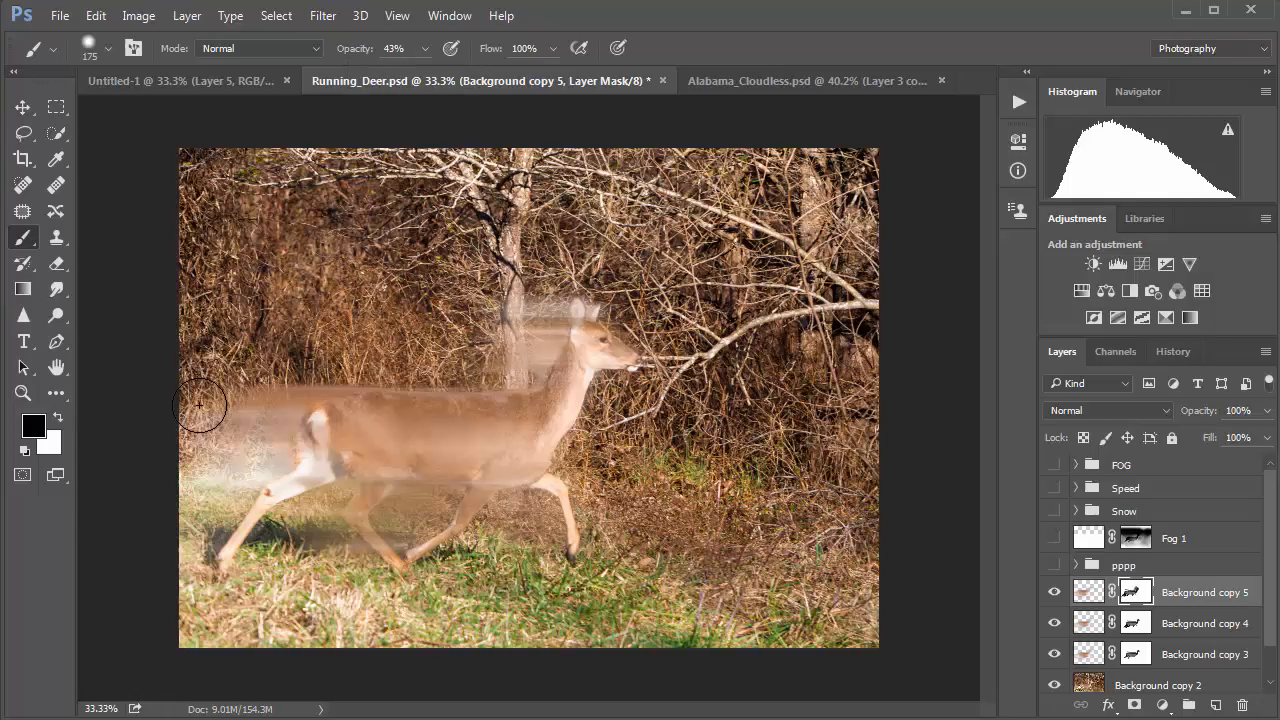
left_click_drag(169, 483, 294, 394)
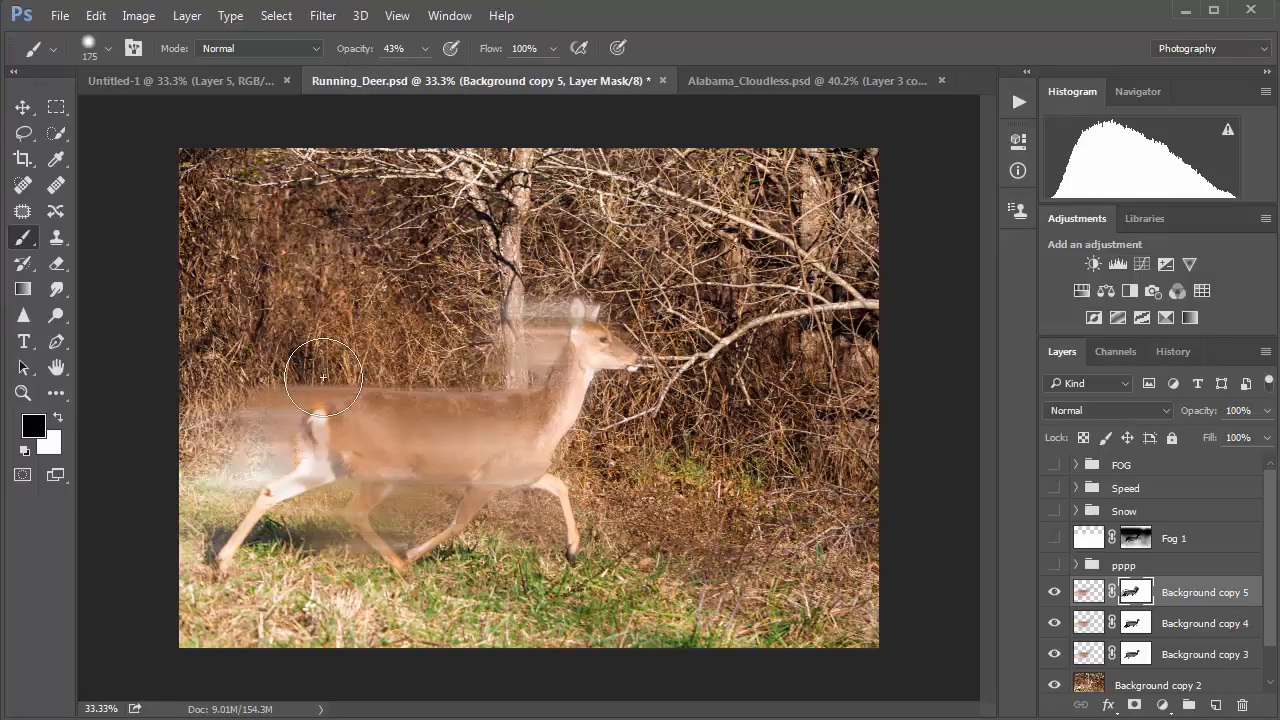
Undo the last mask stroke, and soften the blur behind the head and rump with a 250 px brush at minimum hardness
key("bracketright")
key("bracketright")
key("ctrl+z")
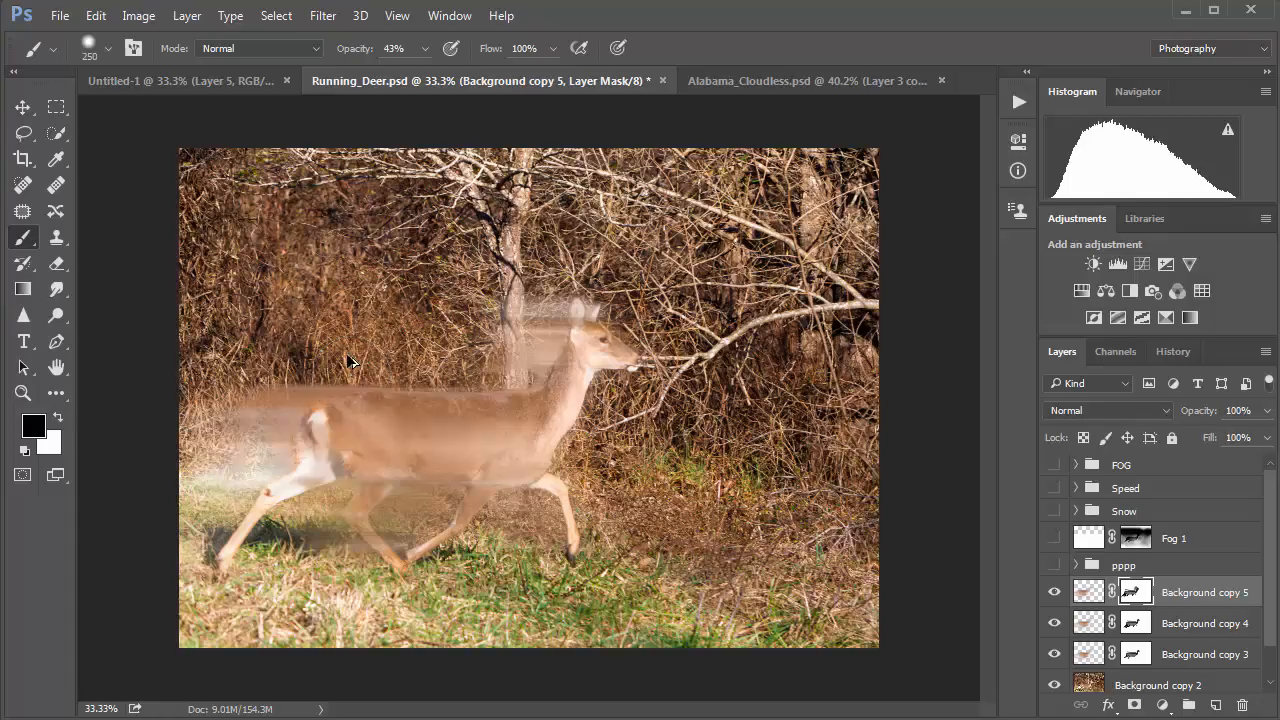
left_click(89, 49)
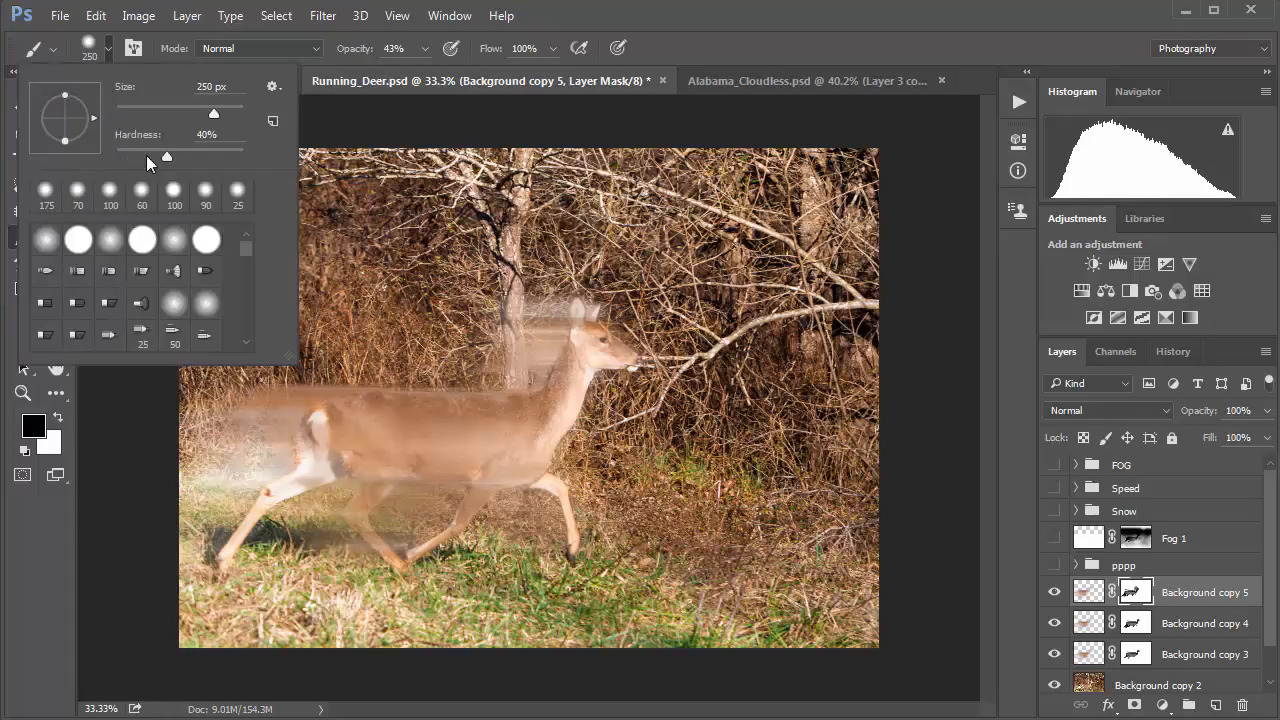
left_click(118, 153)
left_click(783, 14)
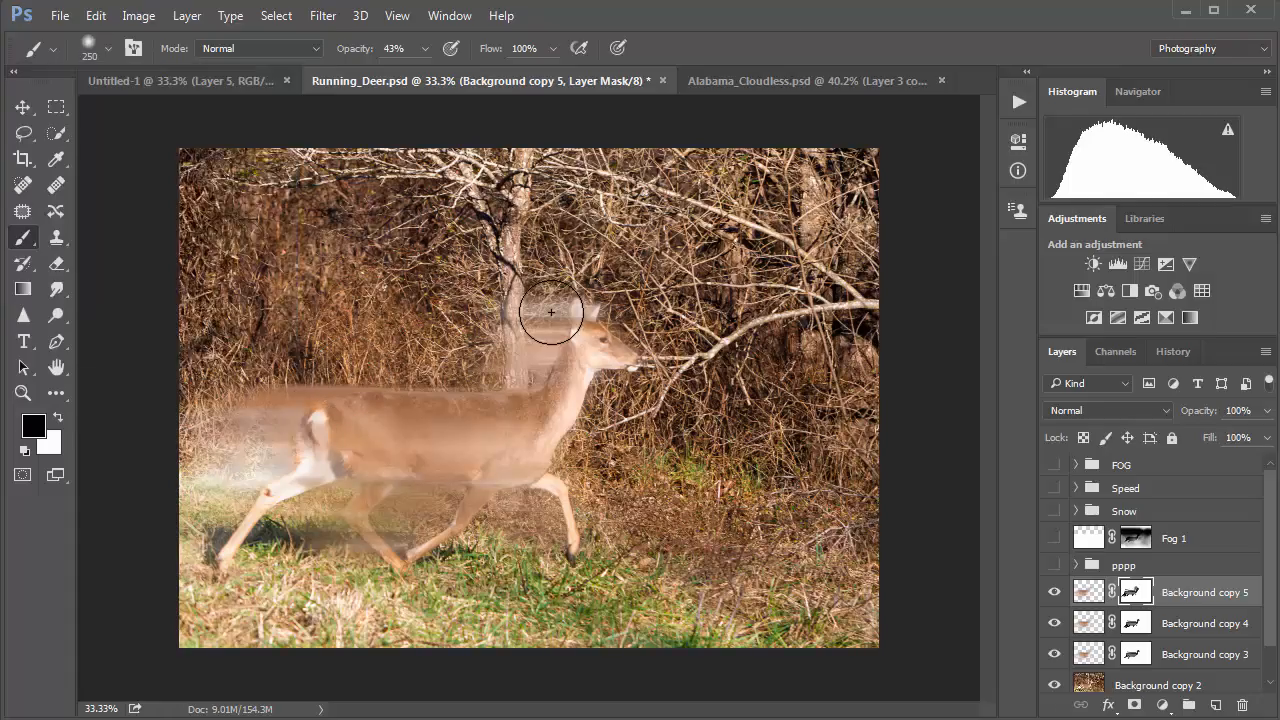
left_click_drag(534, 298, 507, 353)
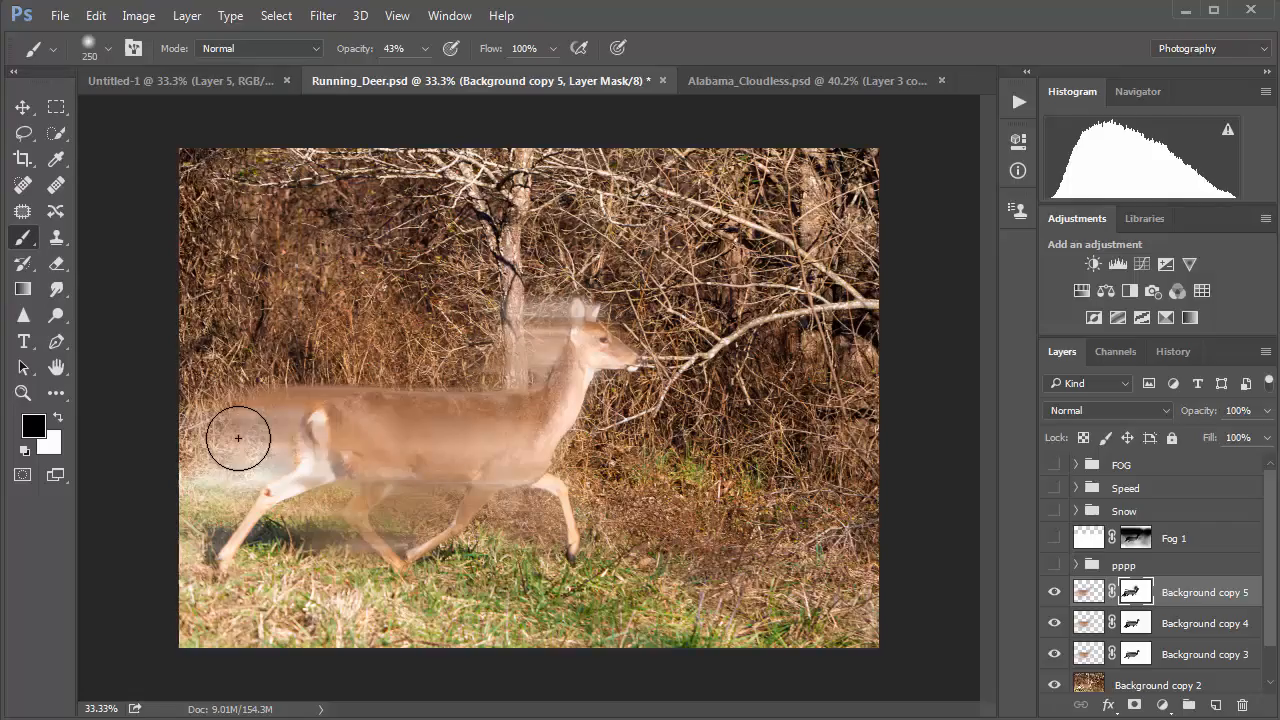
mouse_move(237, 437)
left_mouse_down()
mouse_move(233, 400)
mouse_move(231, 466)
mouse_move(264, 405)
left_mouse_up()
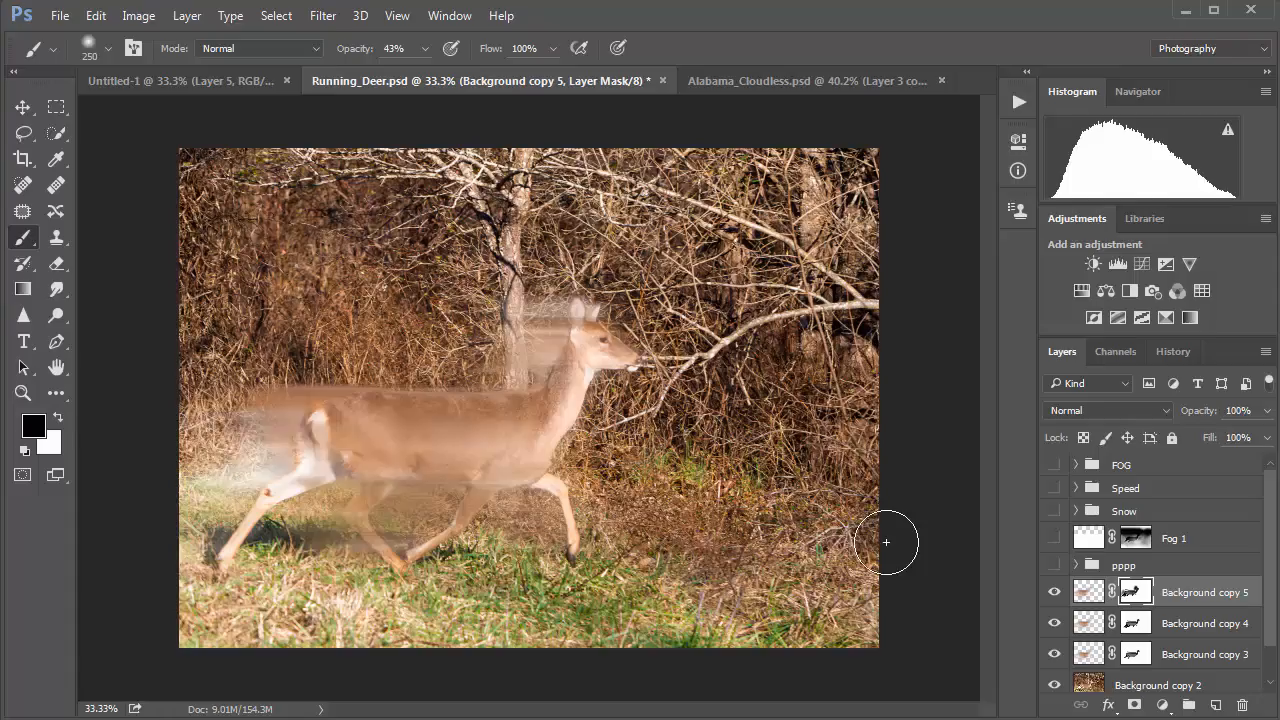
Raise the brush opacity to 100% and paint black over the deer's body on Background copy 5's mask
left_click(426, 48)
left_click_drag(422, 73, 476, 73)
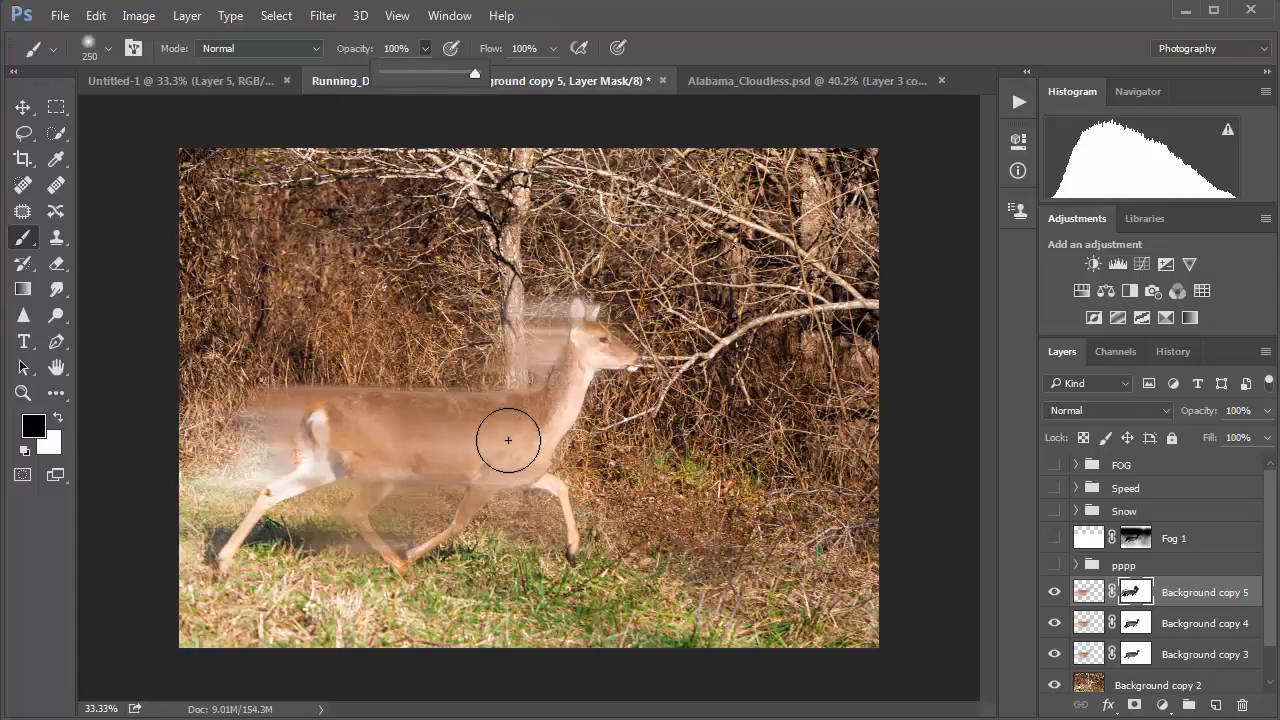
left_click(358, 440)
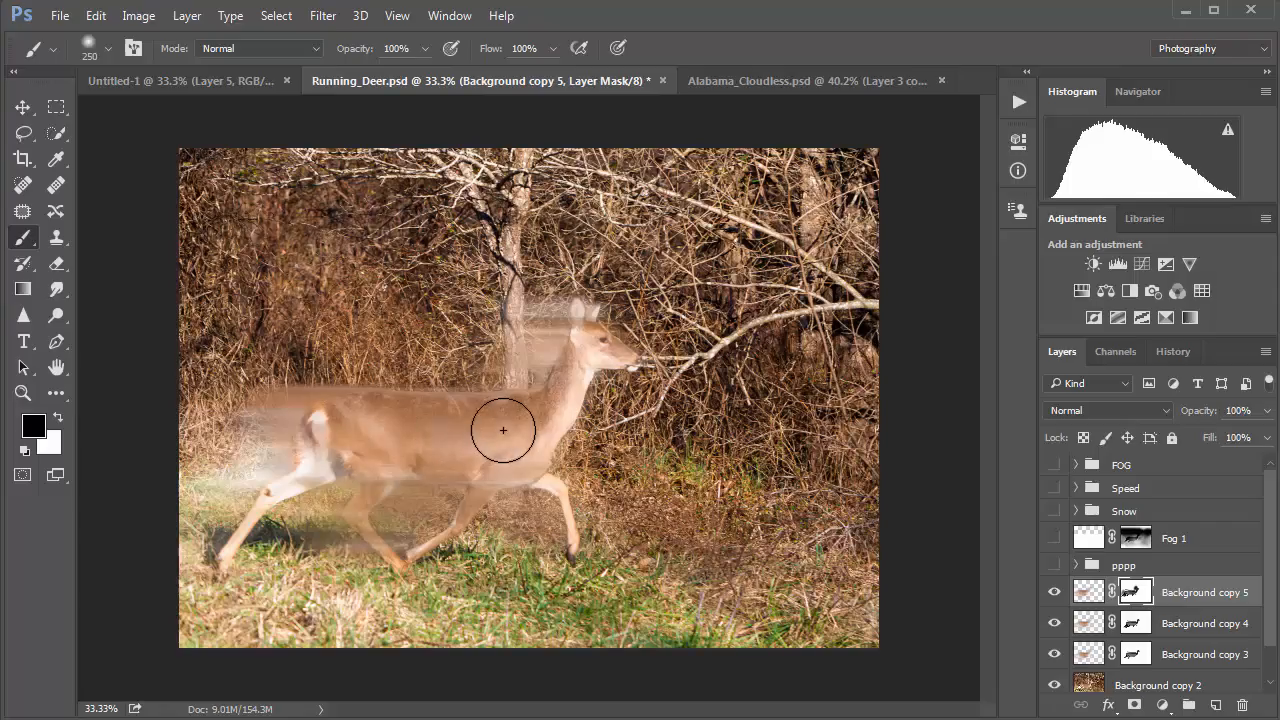
Paint black over the deer's rump on Background copy 4's mask with a 125 px brush
left_click(1135, 624)
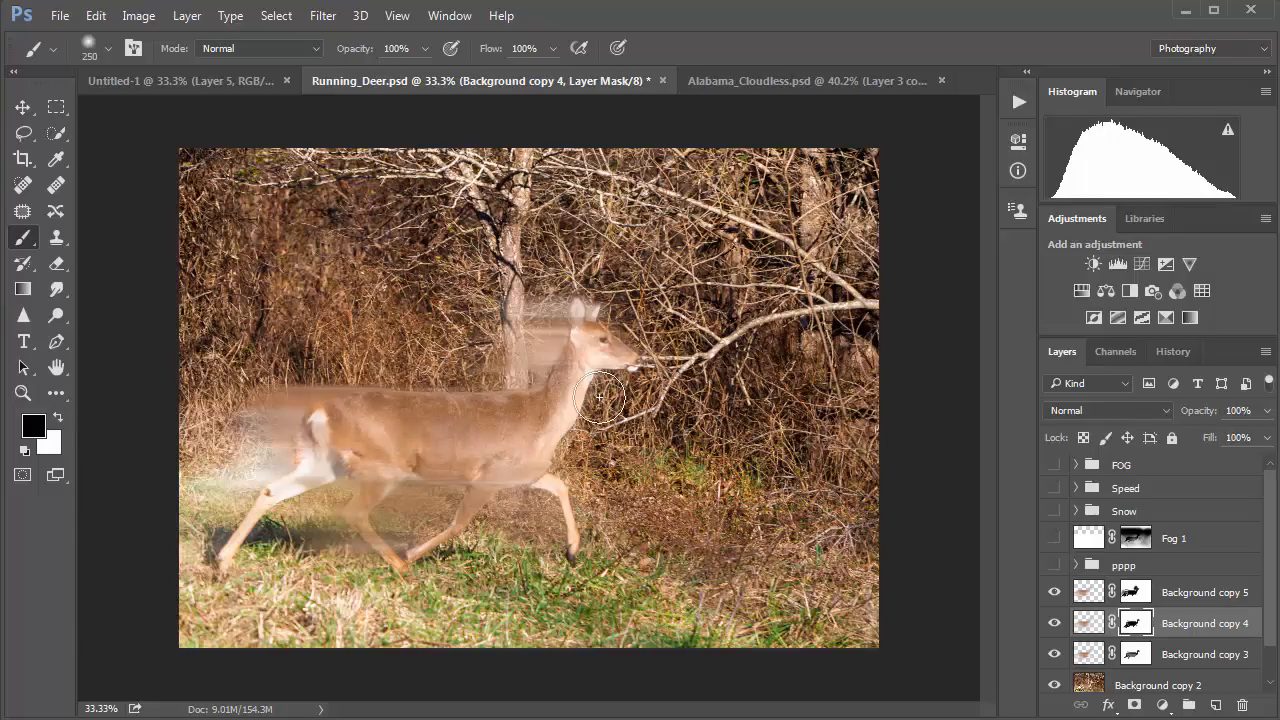
key("bracketleft")
key("bracketleft")
key("bracketleft")
key("bracketleft")
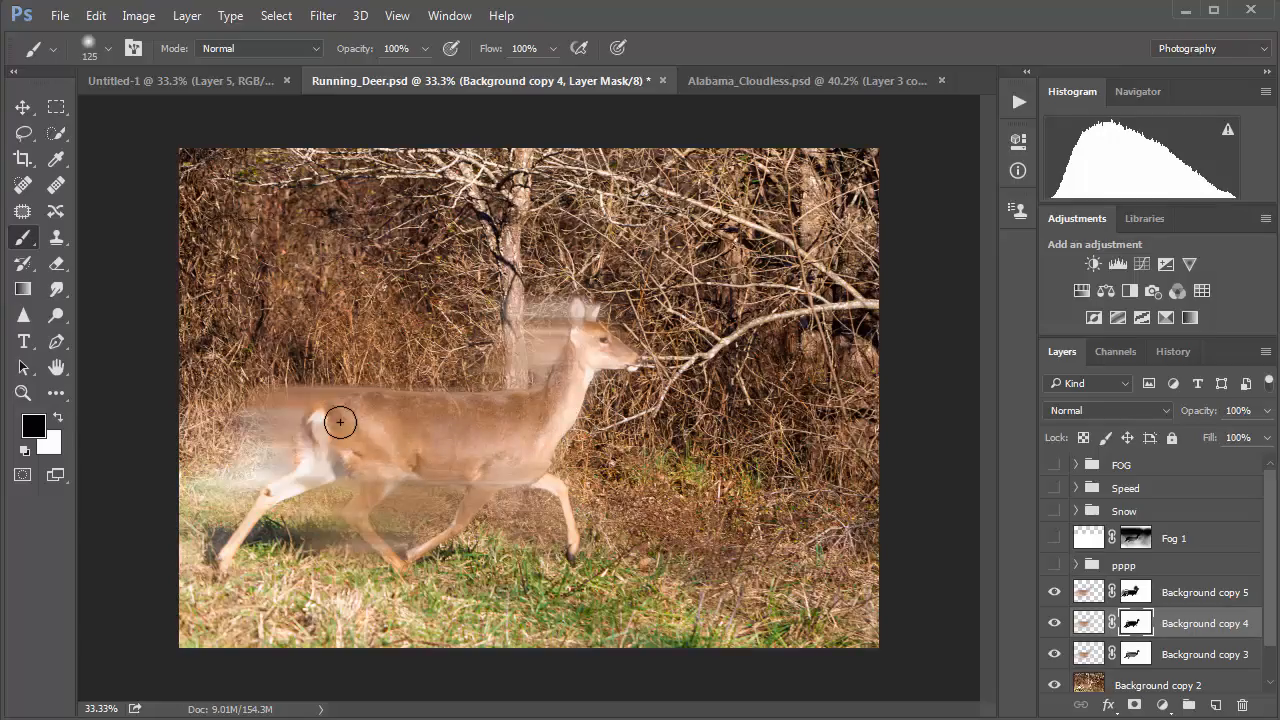
left_click_drag(340, 422, 329, 409)
In Alabama_Cloudless.psd, show the Clouds group and hide the individual layers from Layer 3 copy down to Clouds 2
left_click(774, 80)
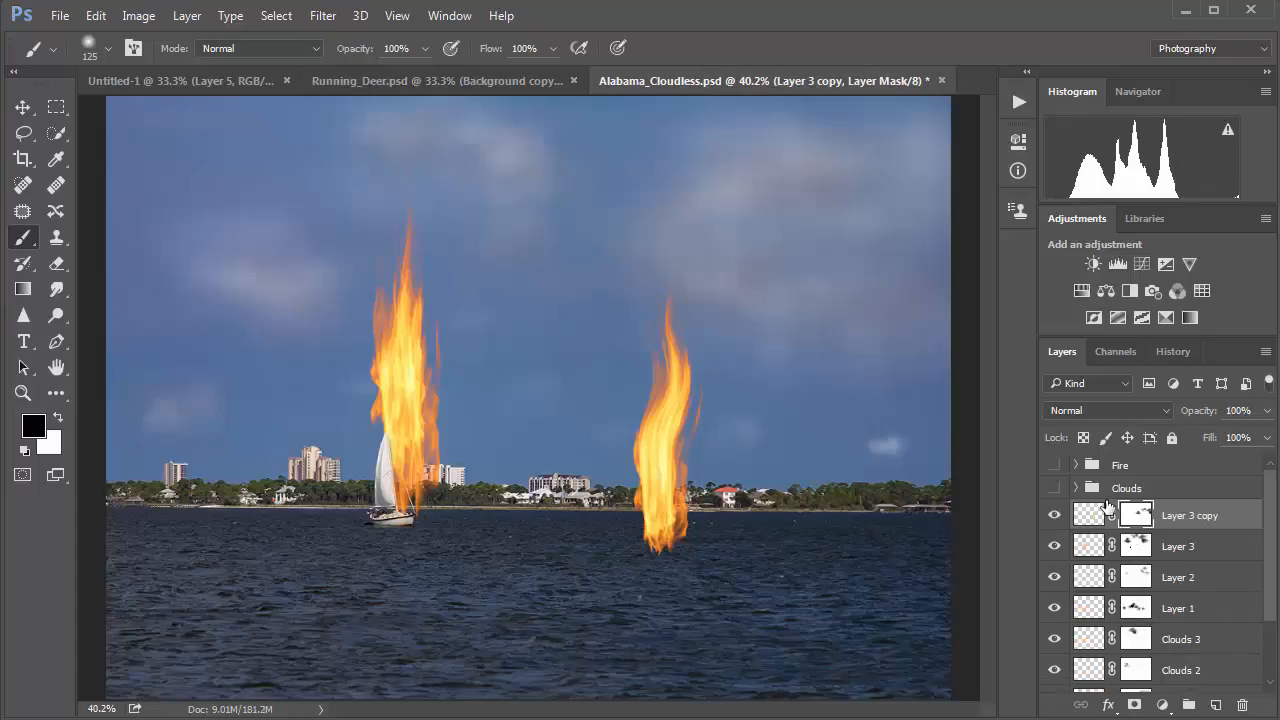
left_click(1055, 487)
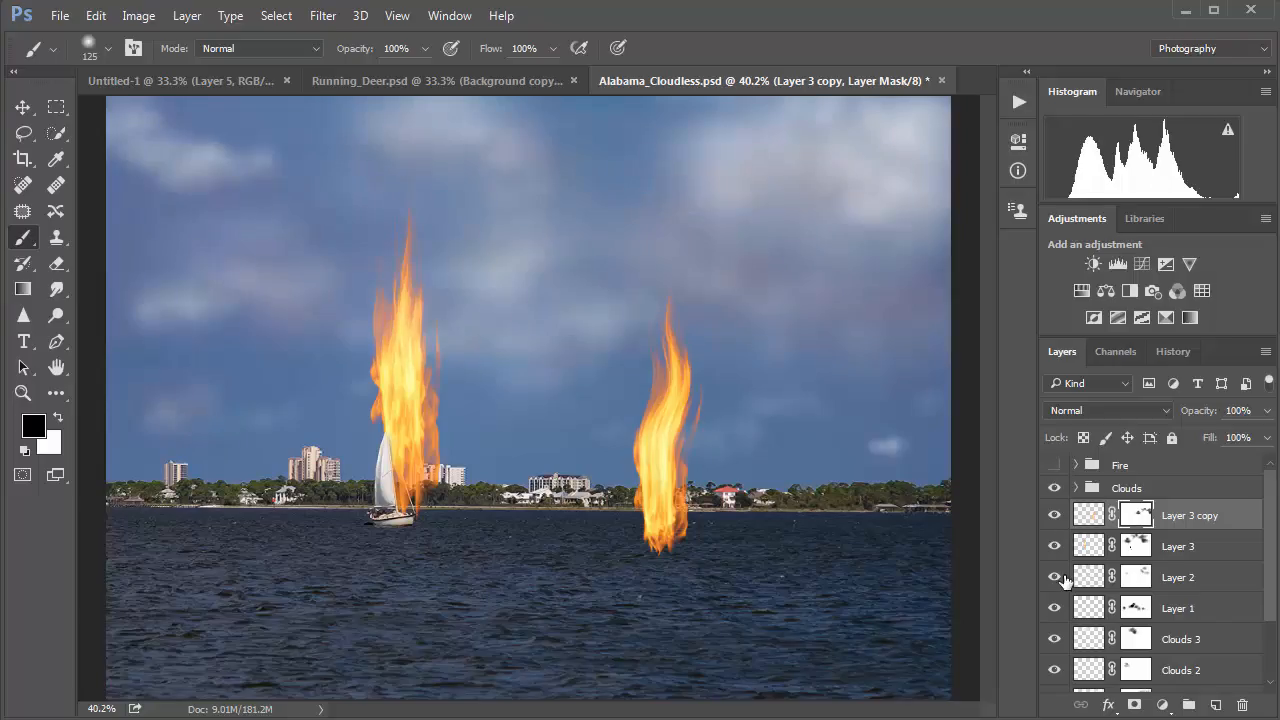
left_click_drag(1063, 579, 1052, 641)
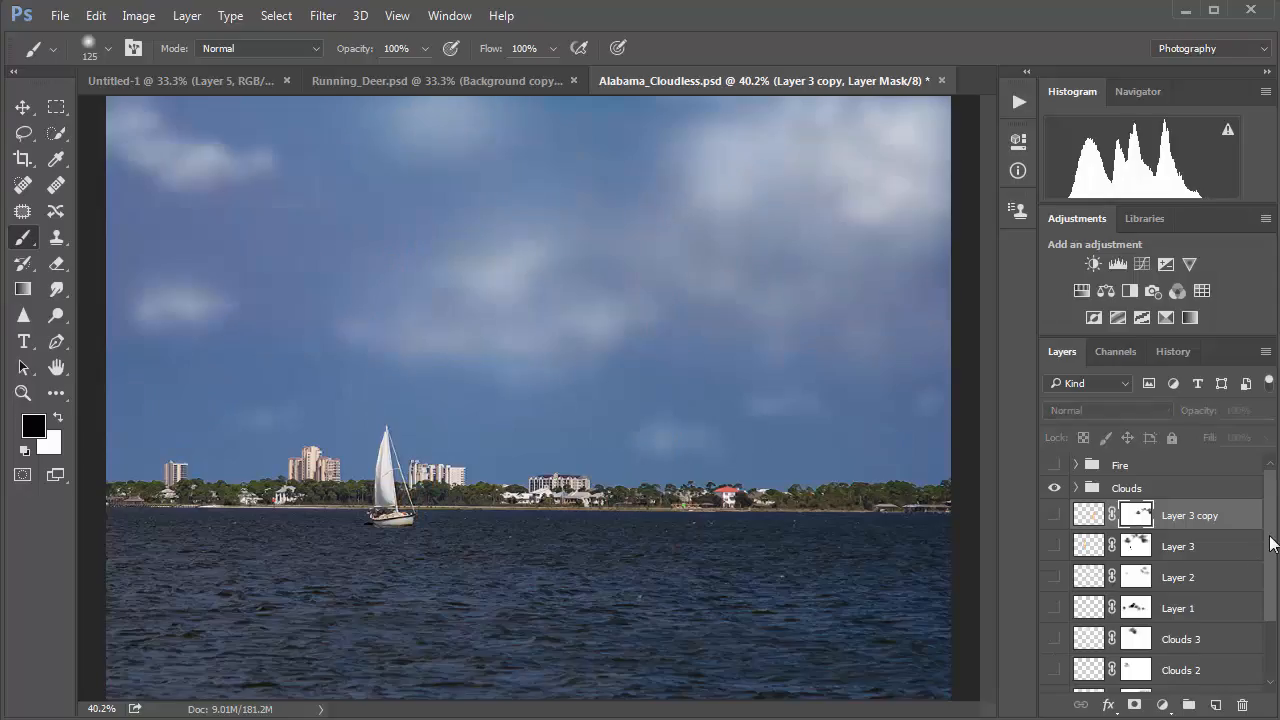
left_click_drag(1266, 535, 1262, 625)
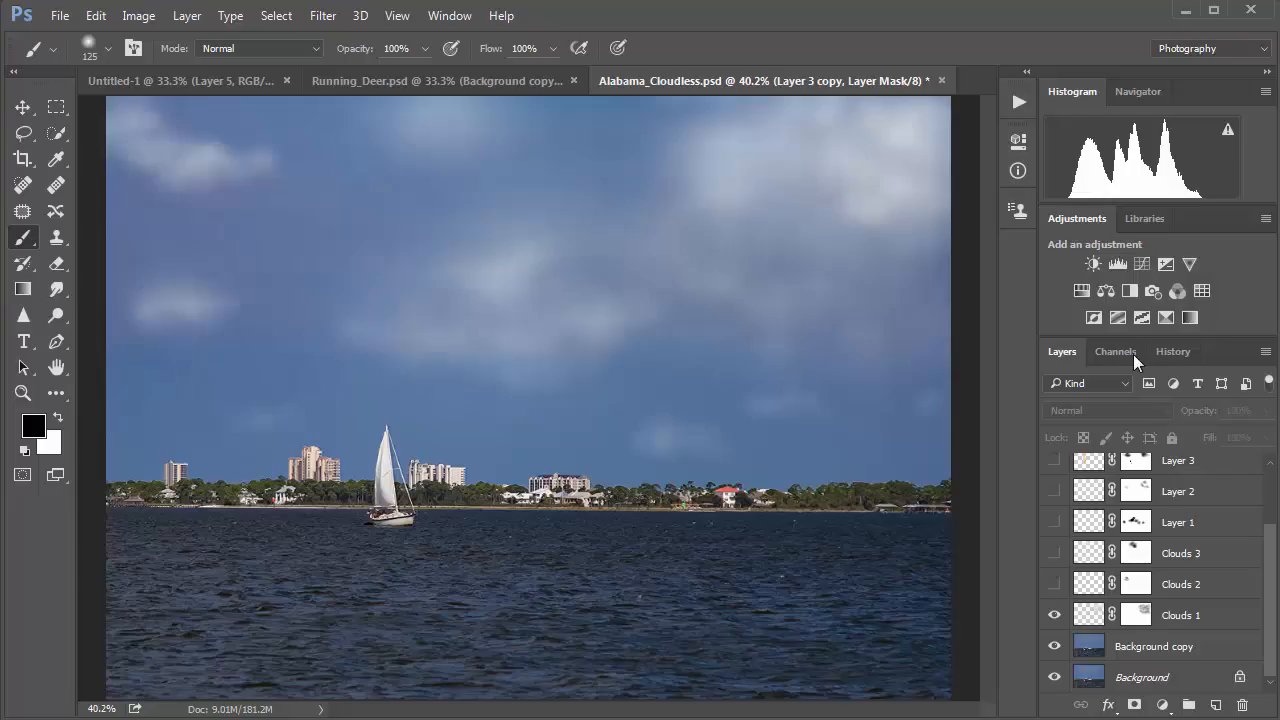
Return to Running_Deer.psd, preview the Fog 1 layer and hide it again, and show the Snow group
left_click(387, 80)
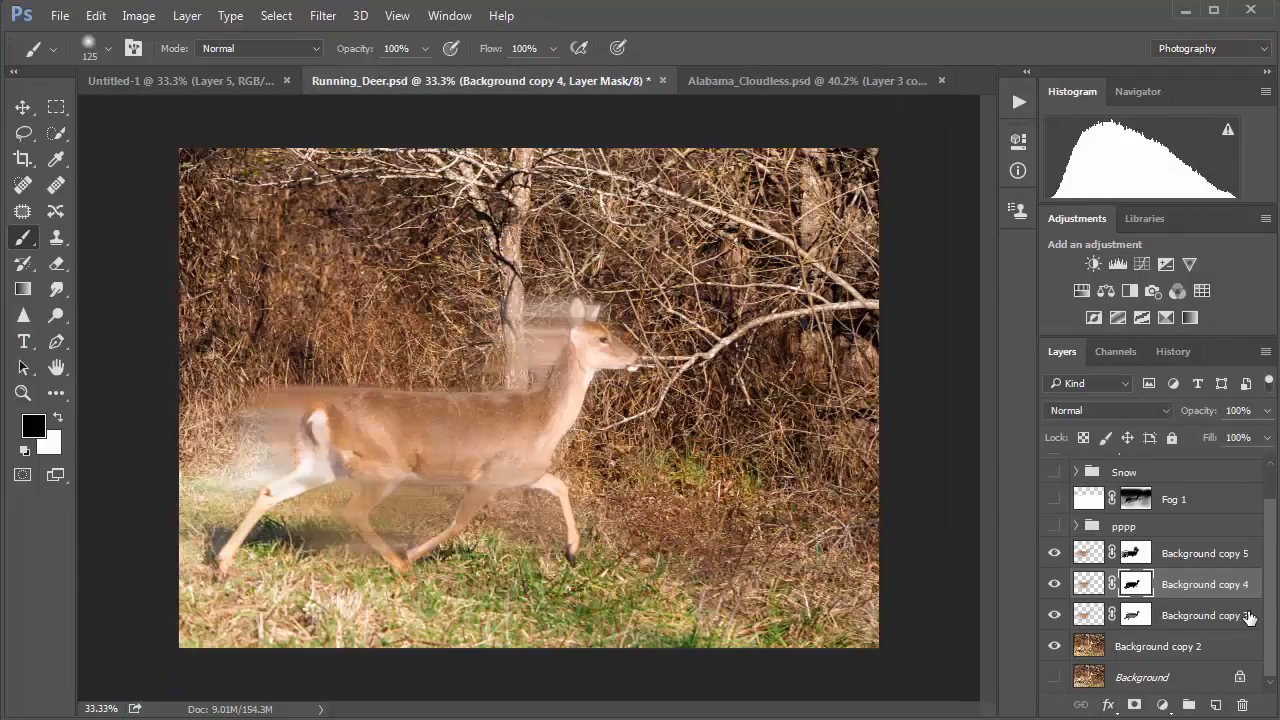
left_click(1055, 500)
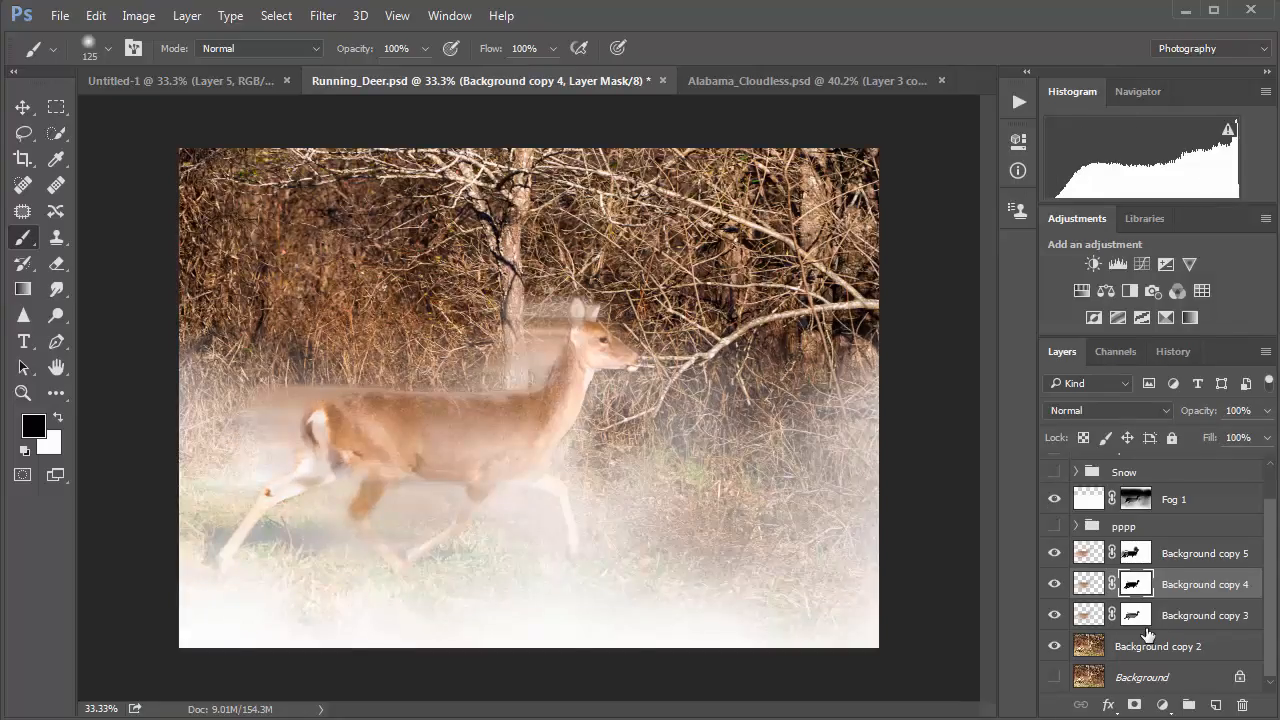
scroll(1272, 560, "up", 2)
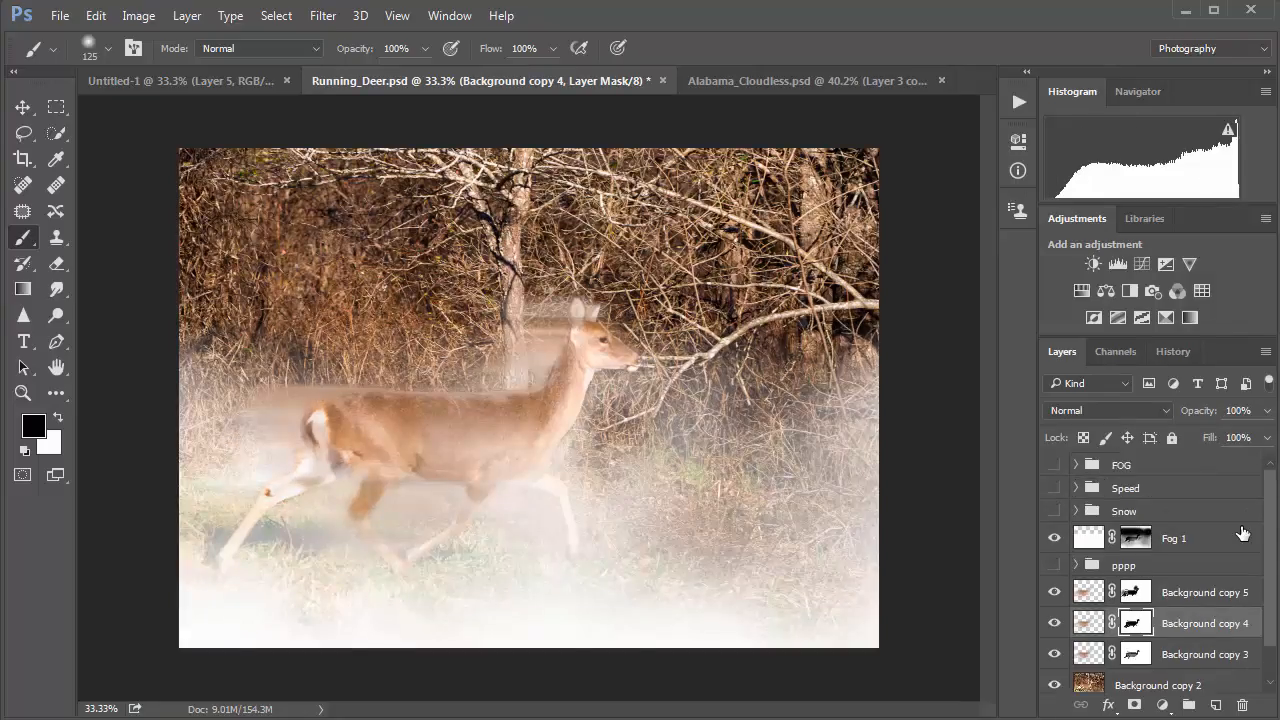
left_click(1053, 513)
left_click(1054, 540)
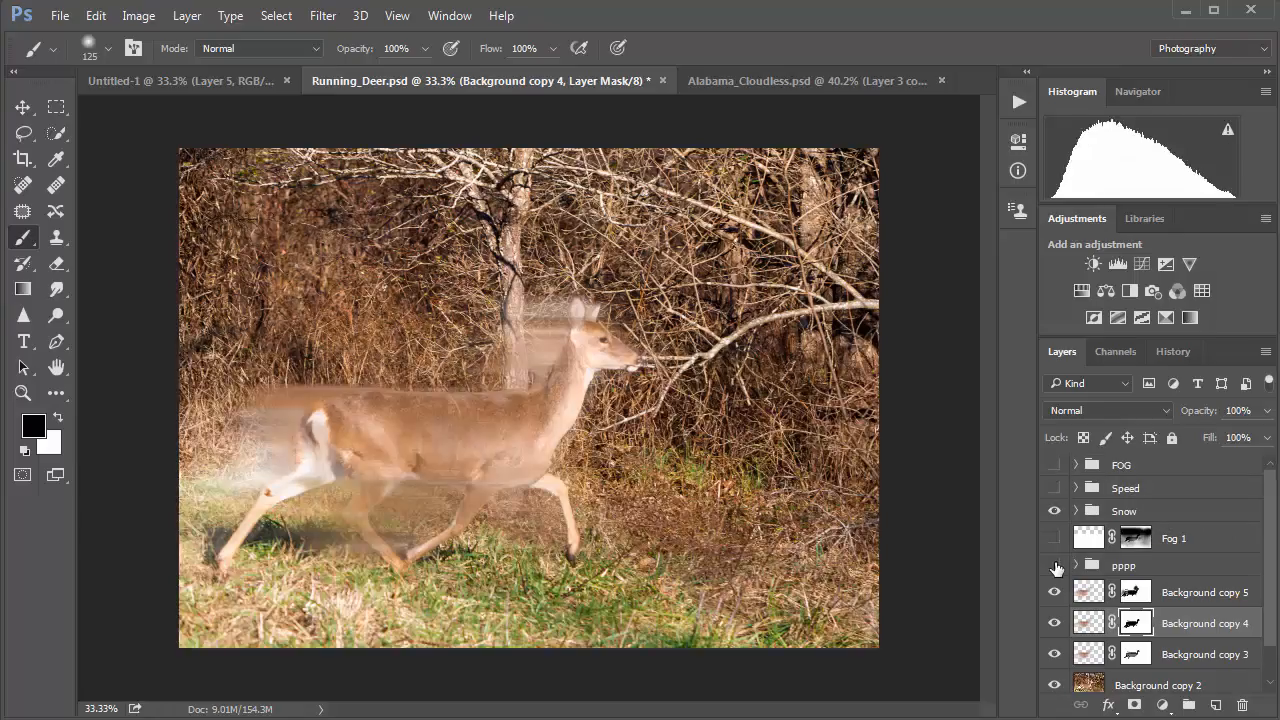